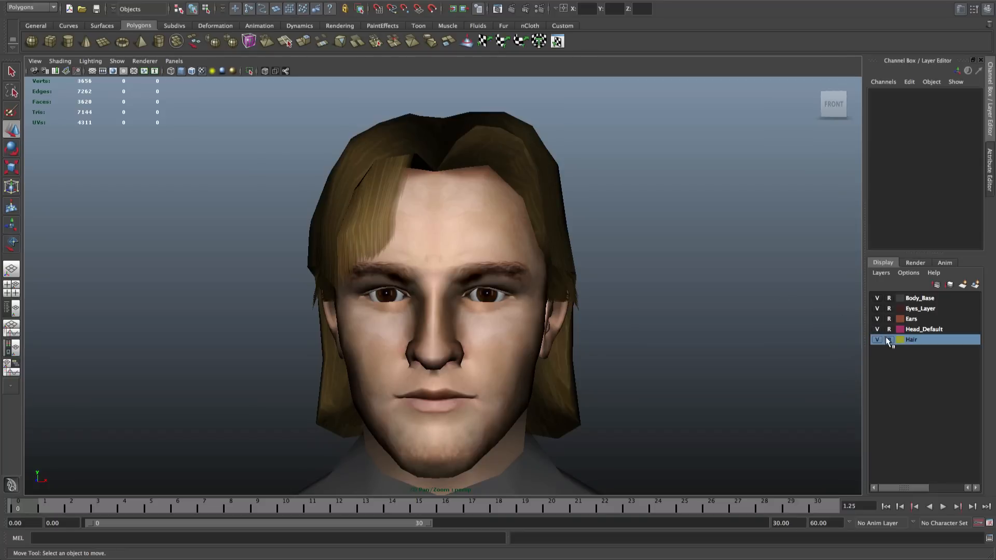
# Inspect the bangs and sideburns mesh from the front and both sides of the head
pyautogui.click(538, 204)
pyautogui.keyDown('alt'); pyautogui.moveTo(476, 199); pyautogui.dragTo(499, 252); pyautogui.keyUp('alt')
pyautogui.click(349, 200)
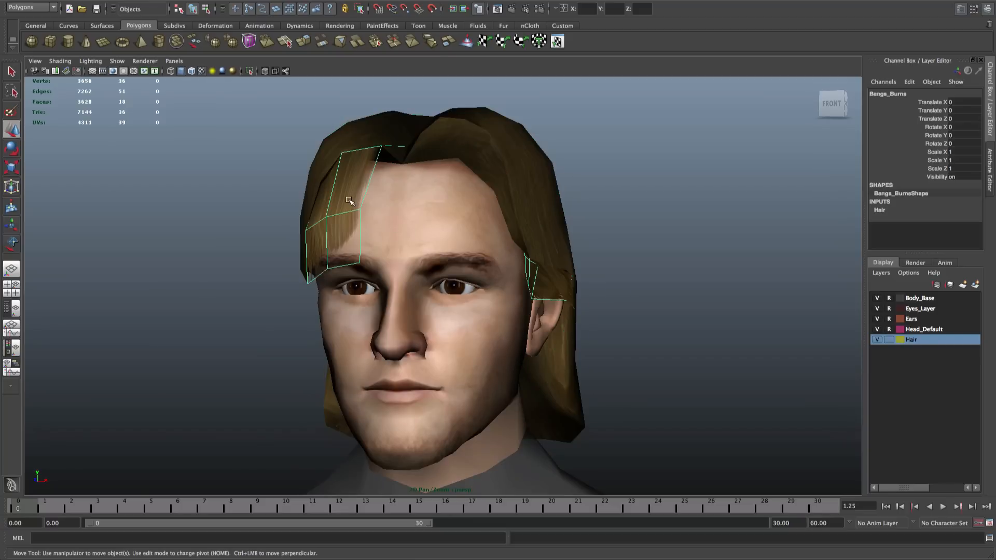
pyautogui.keyDown('alt'); pyautogui.moveTo(455, 218); pyautogui.dragTo(465, 229); pyautogui.keyUp('alt')
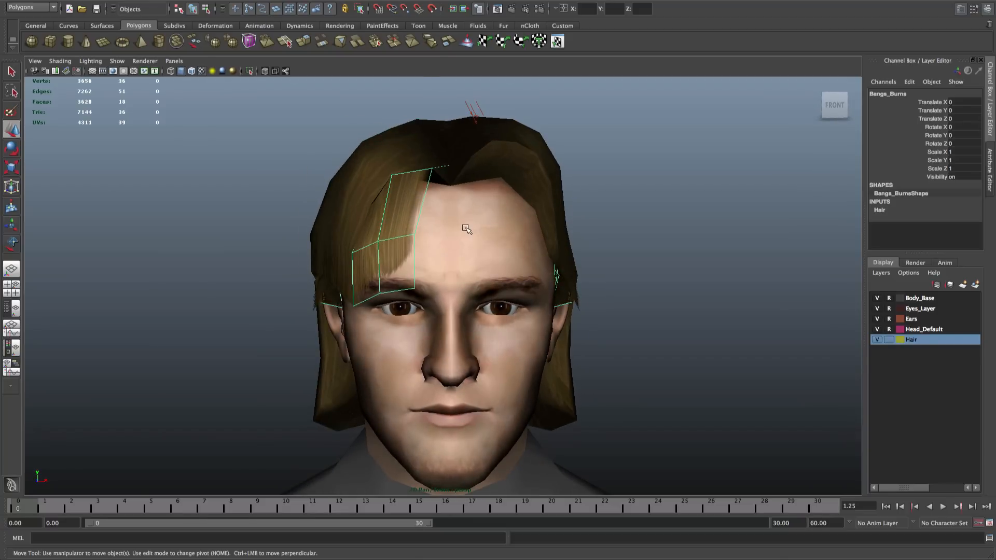
pyautogui.click(504, 176)
pyautogui.click(403, 199)
pyautogui.moveTo(404, 199)
pyautogui.keyDown('alt'); pyautogui.mouseDown()
pyautogui.moveTo(386, 196)
pyautogui.moveTo(399, 201)
pyautogui.mouseUp(); pyautogui.keyUp('alt')
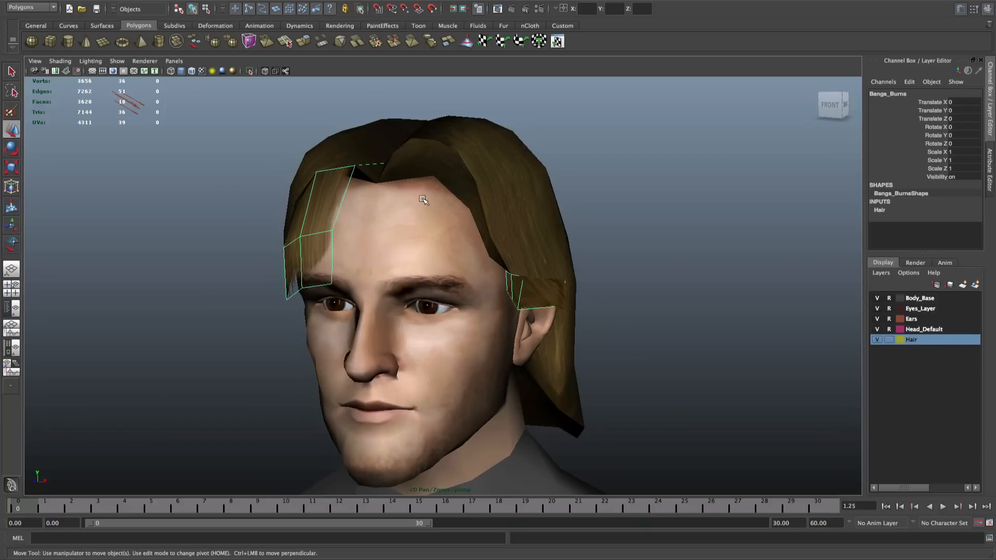
pyautogui.keyDown('alt'); pyautogui.moveTo(442, 192); pyautogui.dragTo(480, 226); pyautogui.keyUp('alt')
pyautogui.keyDown('alt'); pyautogui.moveTo(545, 275); pyautogui.dragTo(696, 318); pyautogui.keyUp('alt')
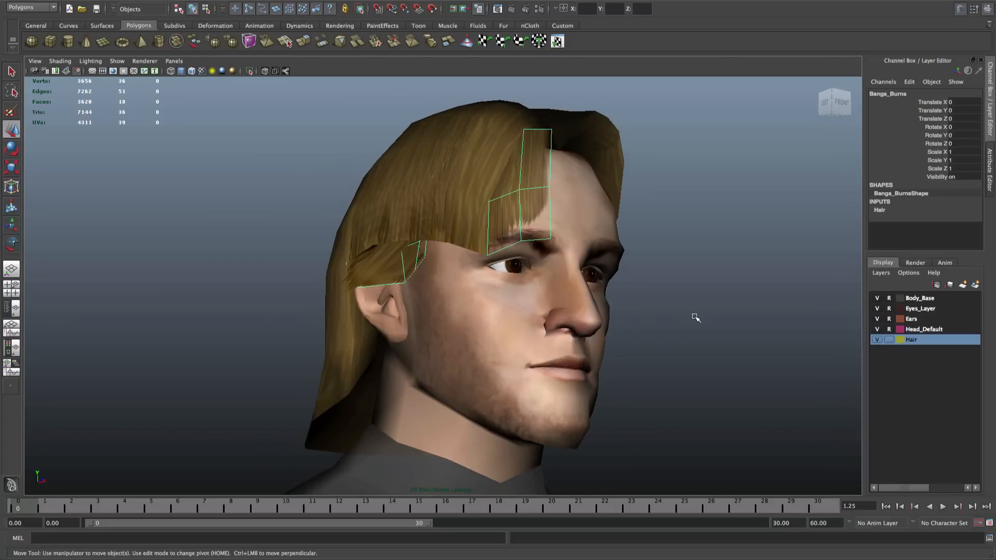
# Hide the main hair mesh, leaving the bangs and sideburns pieces displayed
pyautogui.click(445, 155)
pyautogui.click(179, 1)
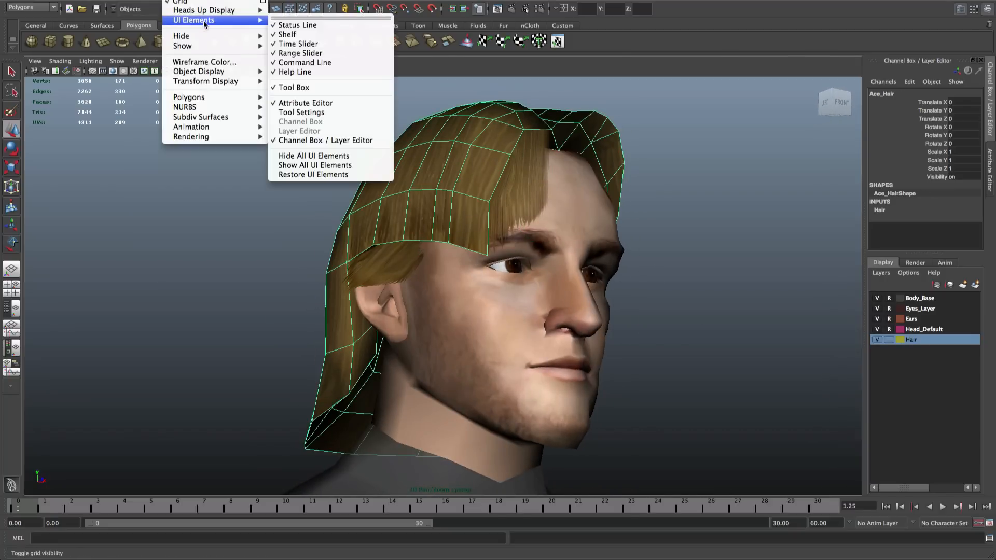
pyautogui.moveTo(231, 40)
pyautogui.click(295, 37)
# Examine the separate bangs and sideburns pieces on the bare head from both sides
pyautogui.keyDown('alt'); pyautogui.moveTo(438, 126); pyautogui.dragTo(487, 140); pyautogui.keyUp('alt')
pyautogui.click(474, 265)
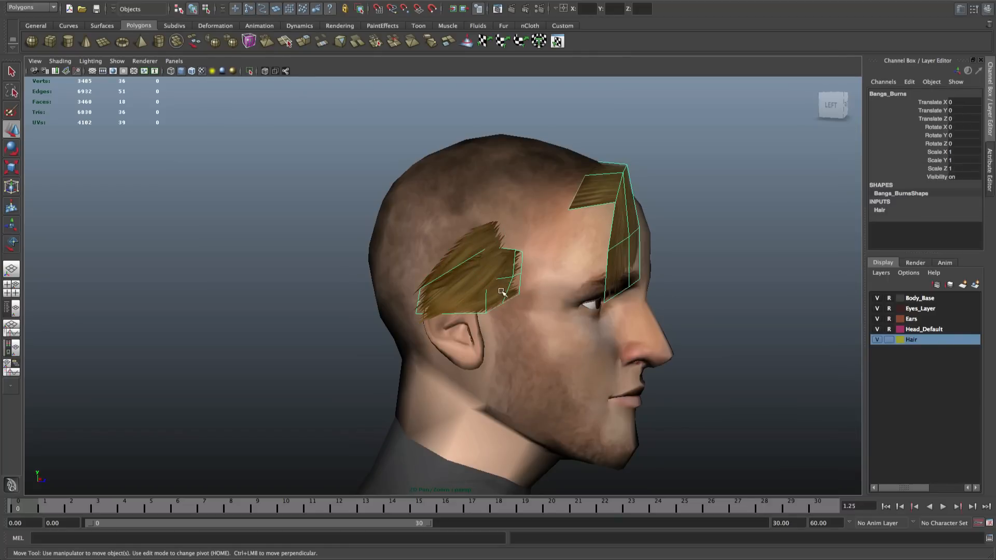
pyautogui.keyDown('alt'); pyautogui.moveTo(501, 291); pyautogui.dragTo(449, 196); pyautogui.keyUp('alt')
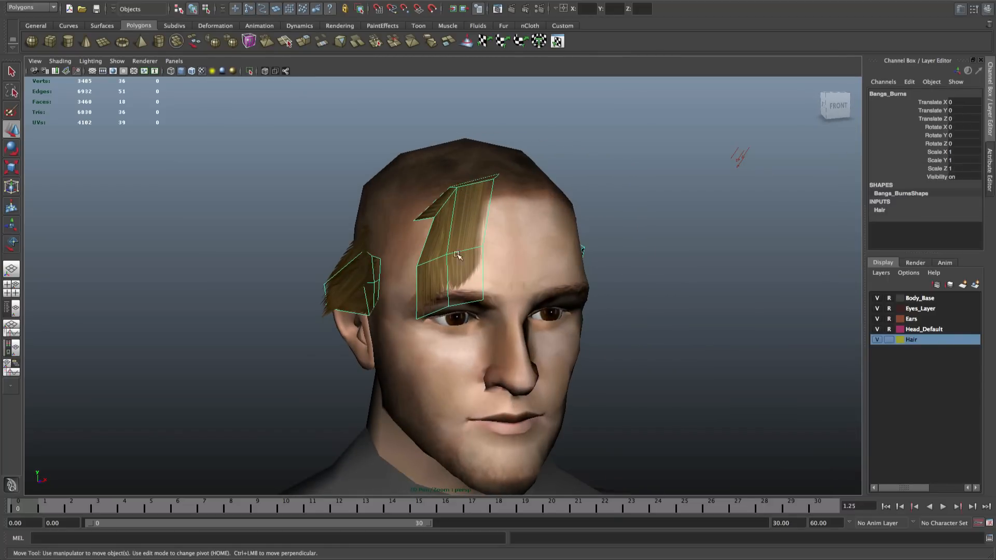
pyautogui.keyDown('alt'); pyautogui.moveTo(465, 268); pyautogui.dragTo(399, 247); pyautogui.keyUp('alt')
pyautogui.click(455, 298)
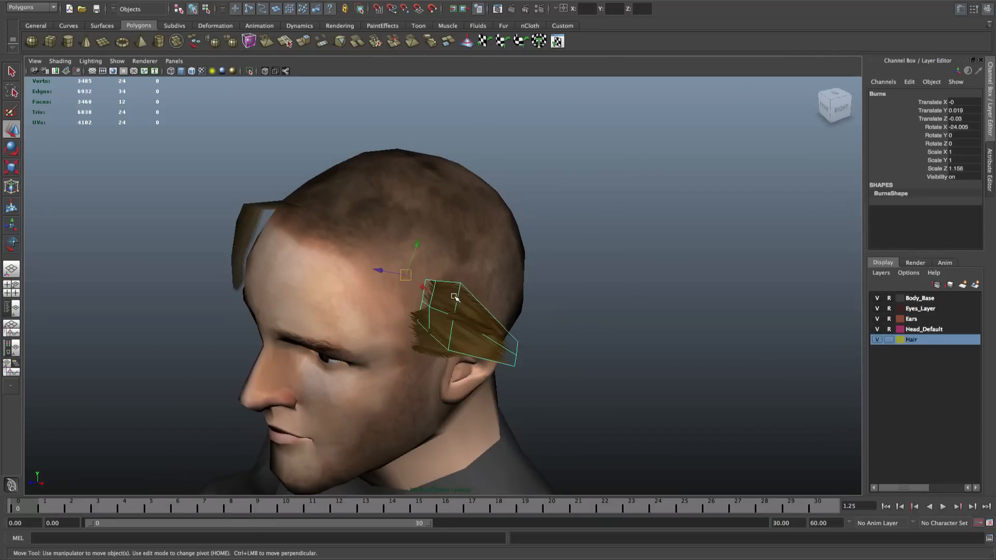
pyautogui.keyDown('alt'); pyautogui.moveTo(455, 297); pyautogui.dragTo(564, 278); pyautogui.keyUp('alt')
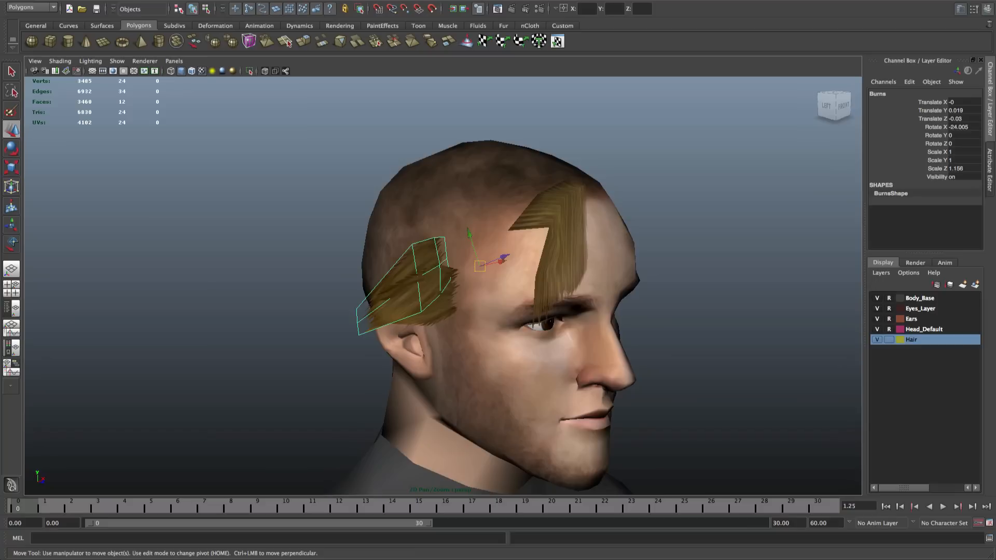
# Show all hidden objects in the scene
pyautogui.click(108, 0)
pyautogui.moveTo(178, 0)
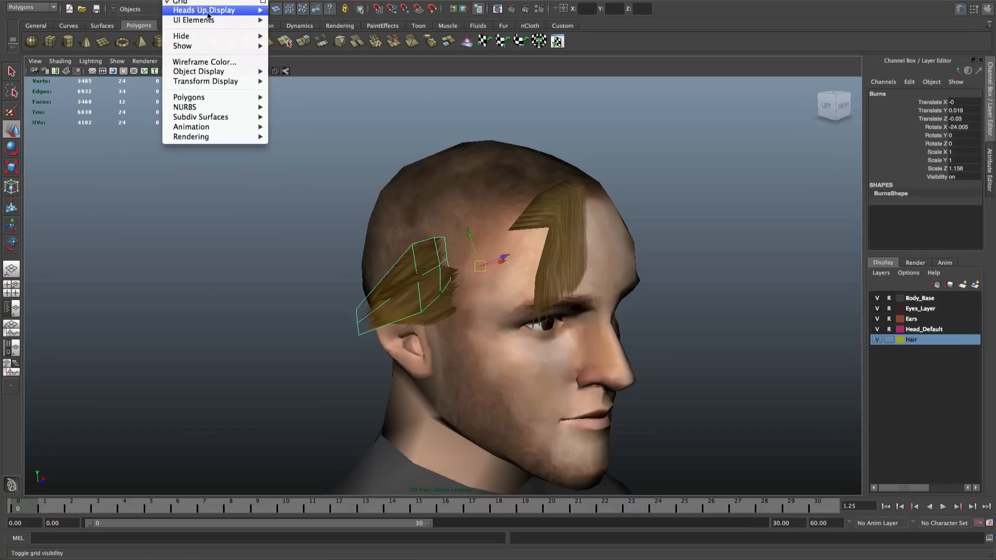
pyautogui.moveTo(222, 47)
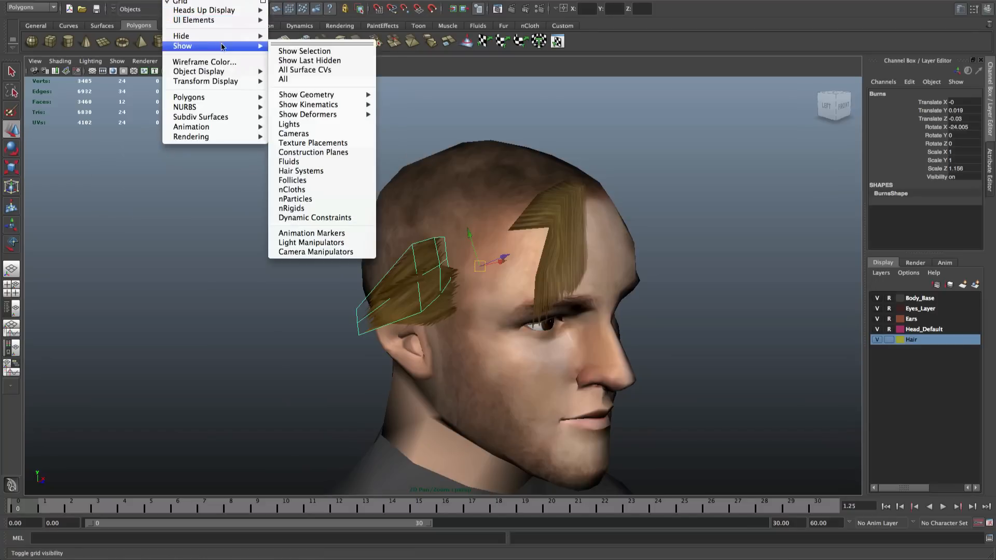
pyautogui.click(306, 78)
# Select the main hair mesh, hide the Head_Default layer and view the hair from the front
pyautogui.click(481, 155)
pyautogui.keyDown('alt'); pyautogui.moveTo(480, 154); pyautogui.dragTo(757, 277); pyautogui.keyUp('alt')
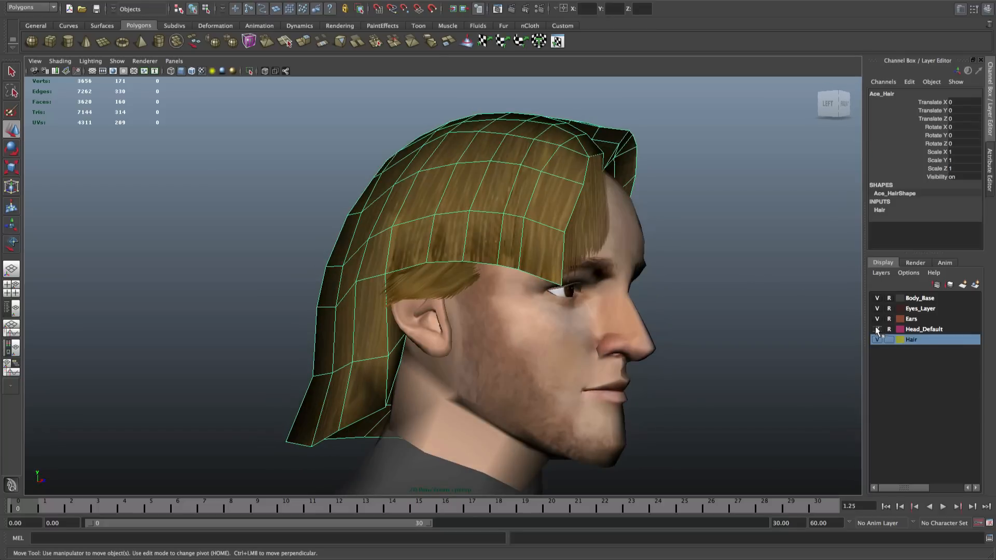
pyautogui.keyDown('alt'); pyautogui.moveTo(740, 329); pyautogui.dragTo(519, 382); pyautogui.keyUp('alt')
pyautogui.keyDown('alt'); pyautogui.moveTo(353, 326); pyautogui.dragTo(476, 252); pyautogui.keyUp('alt')
pyautogui.keyDown('alt'); pyautogui.moveTo(513, 151); pyautogui.dragTo(493, 158); pyautogui.keyUp('alt')
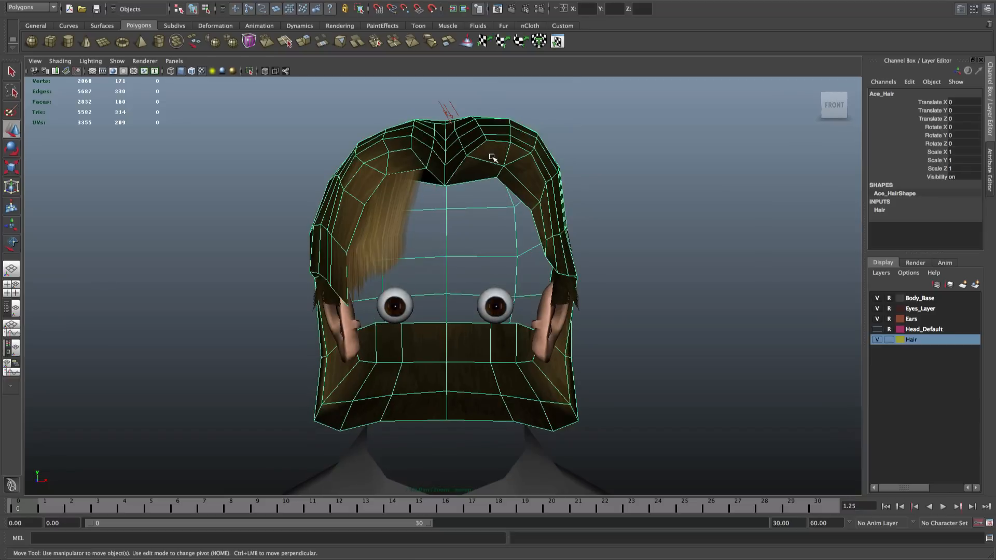
# Switch the hair mesh to face selection and select the eight inner front faces on the character's left side
pyautogui.moveTo(493, 157); pyautogui.dragTo(492, 178, button='right')
pyautogui.click(490, 171)
pyautogui.keyDown('shift'); pyautogui.click(499, 154); pyautogui.keyUp('shift')
pyautogui.keyDown('shift'); pyautogui.click(516, 153); pyautogui.keyUp('shift')
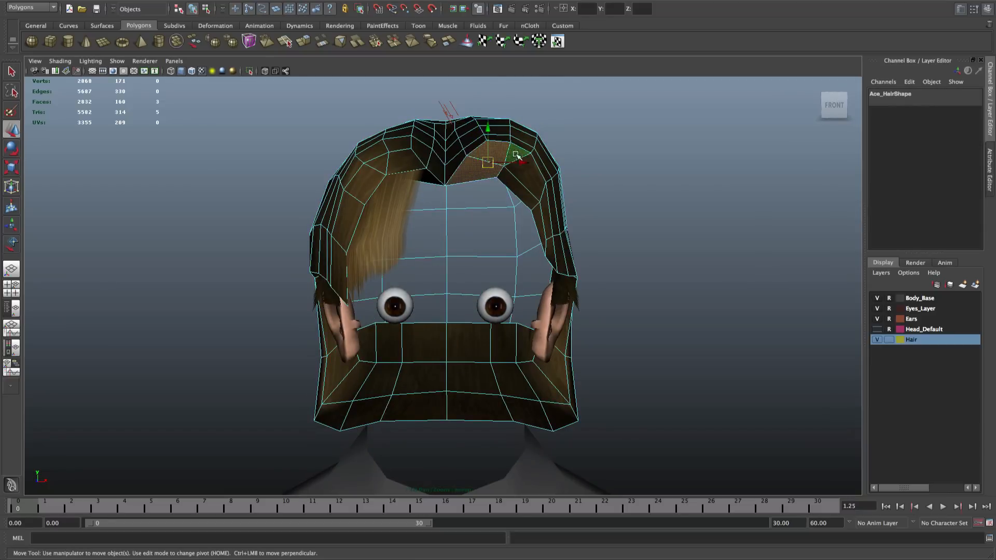
pyautogui.keyDown('shift'); pyautogui.click(530, 176); pyautogui.keyUp('shift')
pyautogui.keyDown('shift'); pyautogui.click(519, 190); pyautogui.keyUp('shift')
pyautogui.keyDown('shift'); pyautogui.click(538, 217); pyautogui.keyUp('shift')
pyautogui.keyDown('shift'); pyautogui.click(544, 224); pyautogui.keyUp('shift')
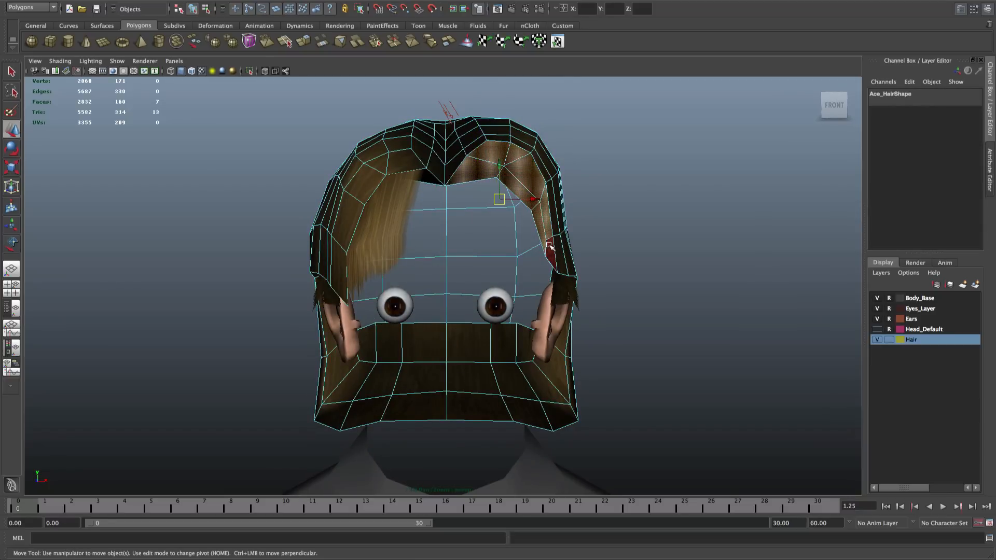
pyautogui.keyDown('shift'); pyautogui.click(552, 243); pyautogui.keyUp('shift')
pyautogui.keyDown('alt'); pyautogui.moveTo(553, 242); pyautogui.dragTo(546, 222); pyautogui.keyUp('alt')
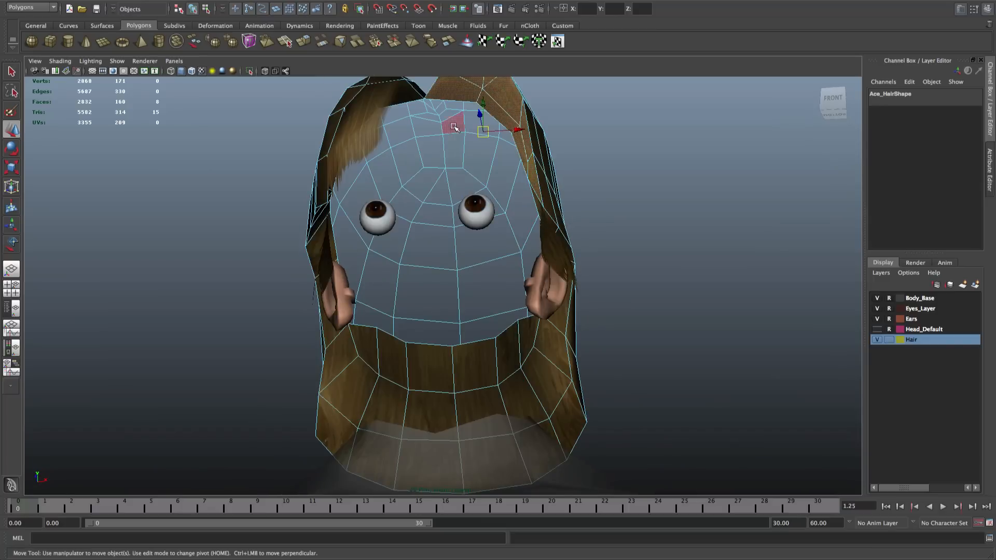
# Select two inner front faces of the hair on the character's right side
pyautogui.click(369, 98)
pyautogui.keyDown('shift'); pyautogui.click(394, 94); pyautogui.keyUp('shift')
pyautogui.keyDown('alt'); pyautogui.moveTo(394, 95); pyautogui.dragTo(358, 118); pyautogui.keyUp('alt')
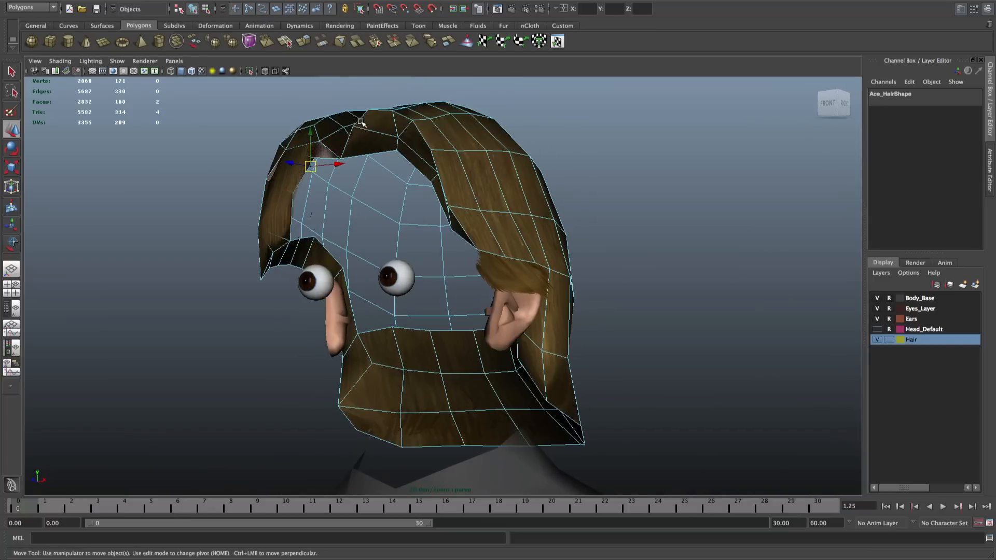
pyautogui.keyDown('shift'); pyautogui.click(368, 170); pyautogui.keyUp('shift')
pyautogui.keyDown('alt'); pyautogui.moveTo(401, 180); pyautogui.dragTo(428, 148); pyautogui.keyUp('alt')
# Select the inner hair faces beside the character's left ear and the lower rim faces around the neck
pyautogui.keyDown('shift'); pyautogui.click(551, 189); pyautogui.keyUp('shift')
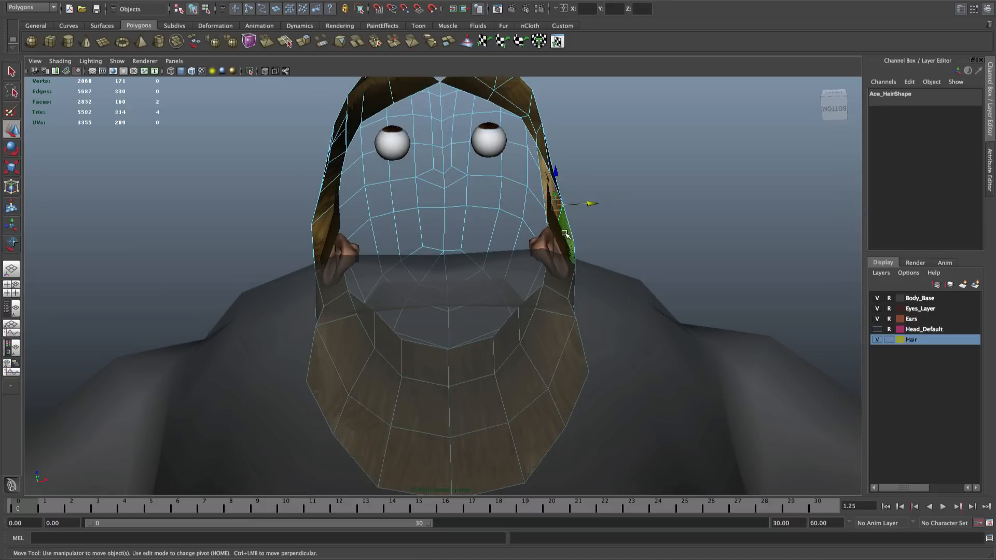
pyautogui.keyDown('shift'); pyautogui.click(547, 348); pyautogui.keyUp('shift')
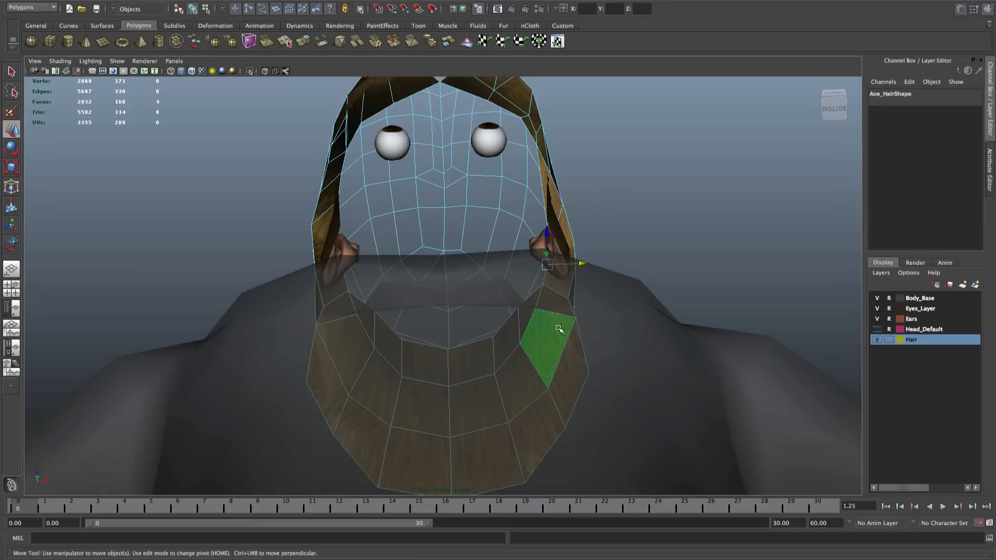
pyautogui.keyDown('shift'); pyautogui.click(527, 434); pyautogui.keyUp('shift')
pyautogui.keyDown('shift'); pyautogui.click(483, 455); pyautogui.keyUp('shift')
pyautogui.keyDown('shift'); pyautogui.click(412, 455); pyautogui.keyUp('shift')
pyautogui.keyDown('shift'); pyautogui.click(363, 441); pyautogui.keyUp('shift')
pyautogui.keyDown('shift'); pyautogui.click(335, 389); pyautogui.keyUp('shift')
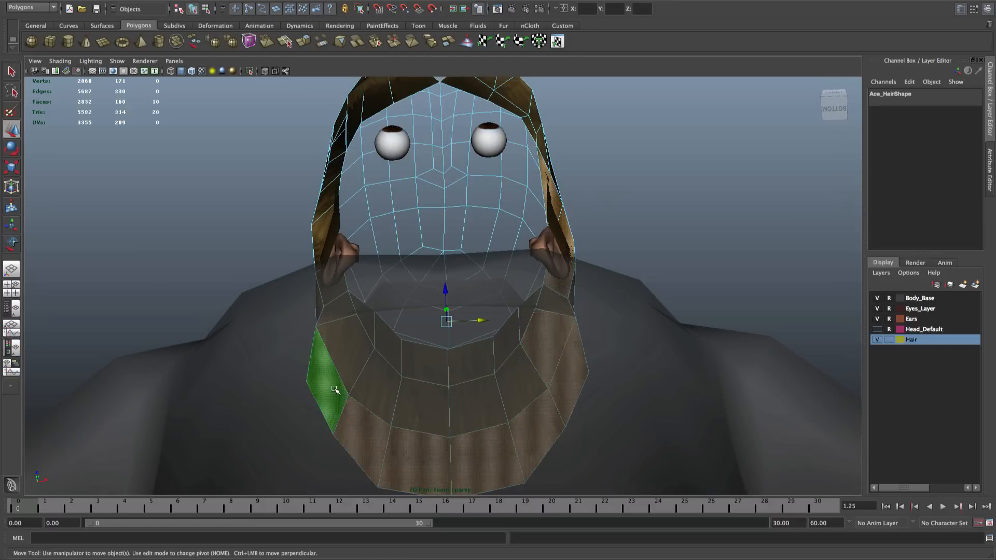
pyautogui.keyDown('shift'); pyautogui.click(345, 353); pyautogui.keyUp('shift')
pyautogui.keyDown('shift'); pyautogui.click(331, 288); pyautogui.keyUp('shift')
pyautogui.keyDown('shift'); pyautogui.click(337, 308); pyautogui.keyUp('shift')
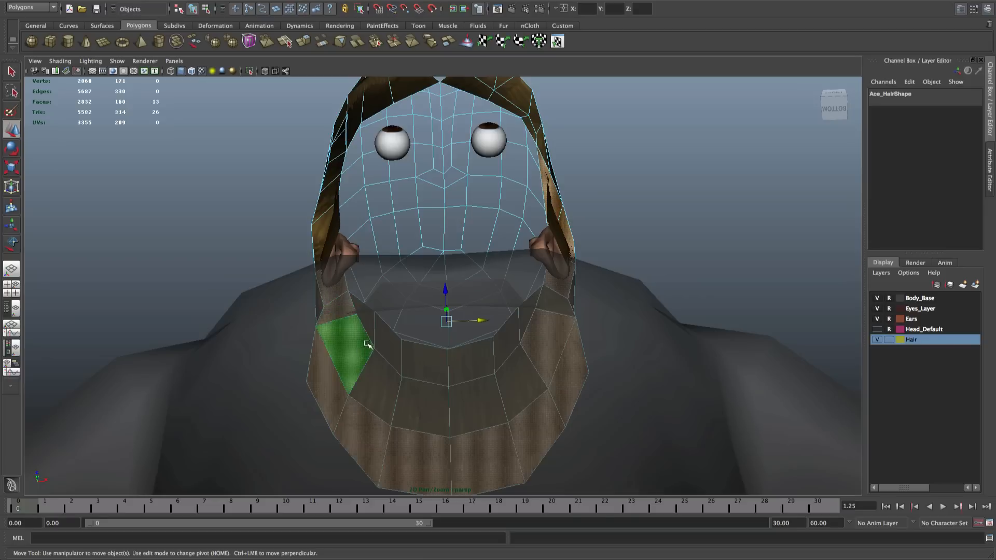
# Add the upper rows of inner hair faces behind the neck to the selection
pyautogui.keyDown('shift'); pyautogui.click(365, 323); pyautogui.keyUp('shift')
pyautogui.keyDown('shift'); pyautogui.click(383, 341); pyautogui.keyUp('shift')
pyautogui.keyDown('shift'); pyautogui.click(383, 383); pyautogui.keyUp('shift')
pyautogui.keyDown('shift'); pyautogui.click(429, 410); pyautogui.keyUp('shift')
pyautogui.keyDown('shift'); pyautogui.click(433, 364); pyautogui.keyUp('shift')
pyautogui.keyDown('shift'); pyautogui.click(465, 368); pyautogui.keyUp('shift')
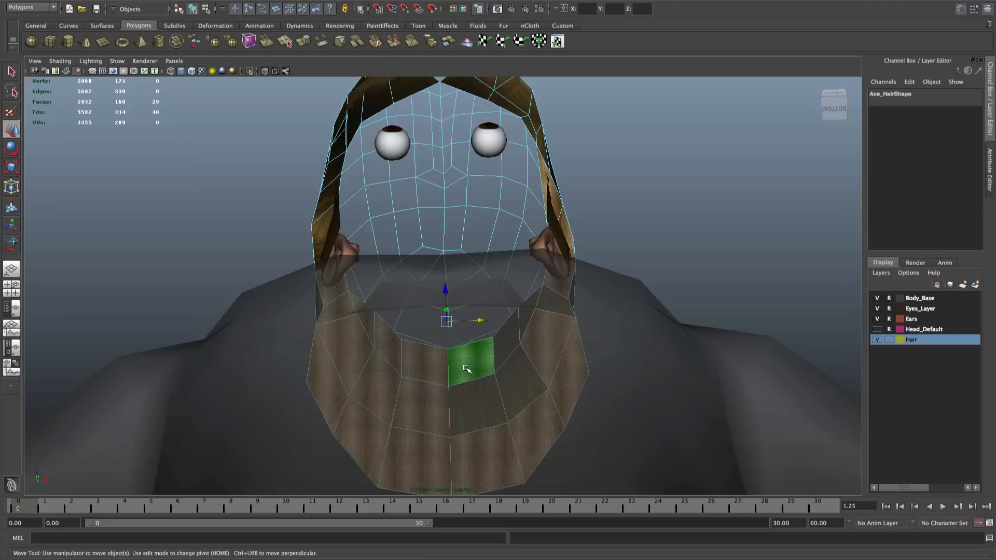
pyautogui.keyDown('shift'); pyautogui.click(525, 382); pyautogui.keyUp('shift')
pyautogui.keyDown('shift'); pyautogui.click(529, 329); pyautogui.keyUp('shift')
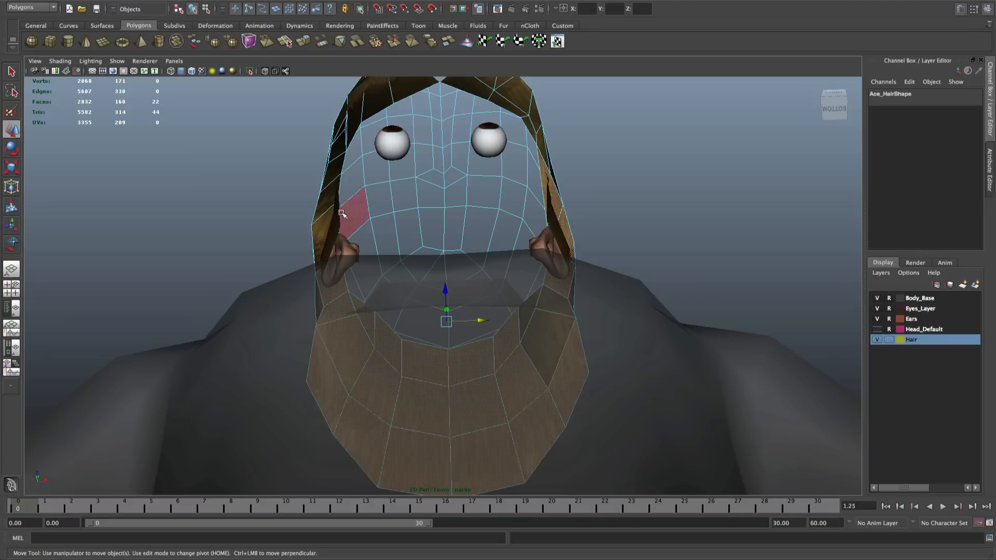
# Add the inner side faces on the character's right and the missed neck faces to the selection
pyautogui.keyDown('shift'); pyautogui.click(342, 213); pyautogui.keyUp('shift')
pyautogui.keyDown('shift'); pyautogui.click(324, 231); pyautogui.keyUp('shift')
pyautogui.keyDown('shift'); pyautogui.click(329, 182); pyautogui.keyUp('shift')
pyautogui.keyDown('alt'); pyautogui.moveTo(374, 160); pyautogui.dragTo(446, 150); pyautogui.keyUp('alt')
pyautogui.keyDown('shift'); pyautogui.click(523, 345); pyautogui.keyUp('shift')
pyautogui.keyDown('shift'); pyautogui.click(537, 379); pyautogui.keyUp('shift')
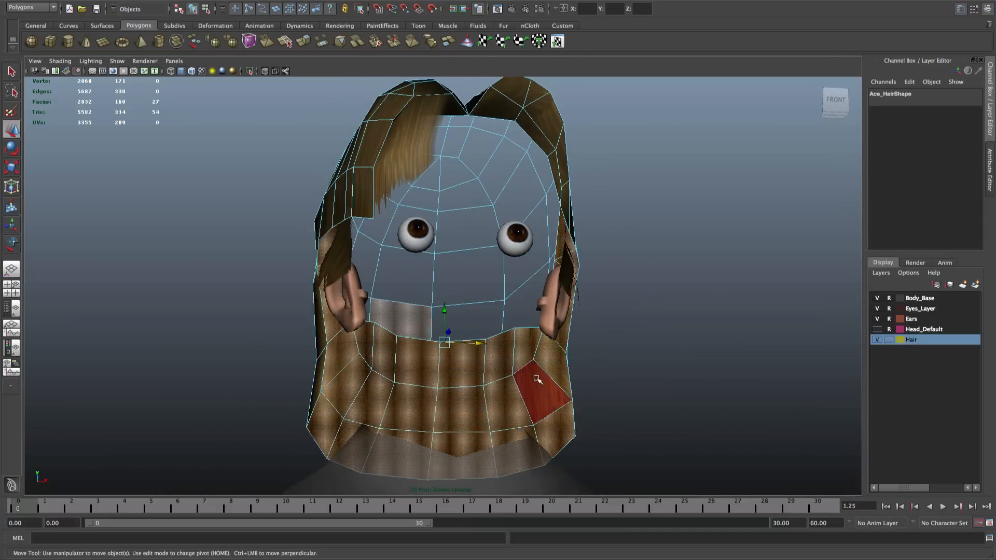
pyautogui.keyDown('shift'); pyautogui.click(537, 379); pyautogui.keyUp('shift')
pyautogui.keyDown('alt'); pyautogui.moveTo(544, 378); pyautogui.dragTo(495, 340); pyautogui.keyUp('alt')
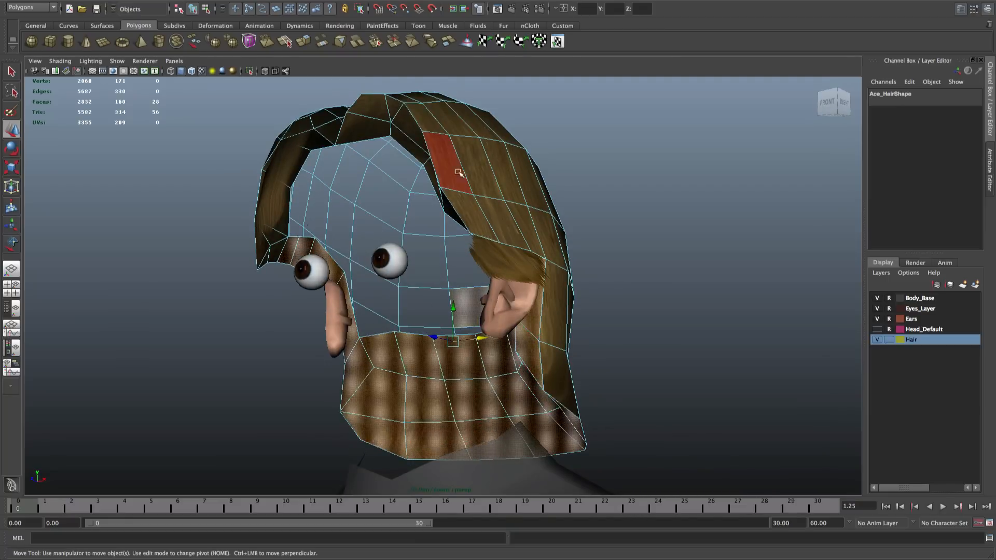
# Select a single face at the top front of the hair and open the UV Texture Editor, framing the hair texture
pyautogui.click(424, 149)
pyautogui.click(384, 107)
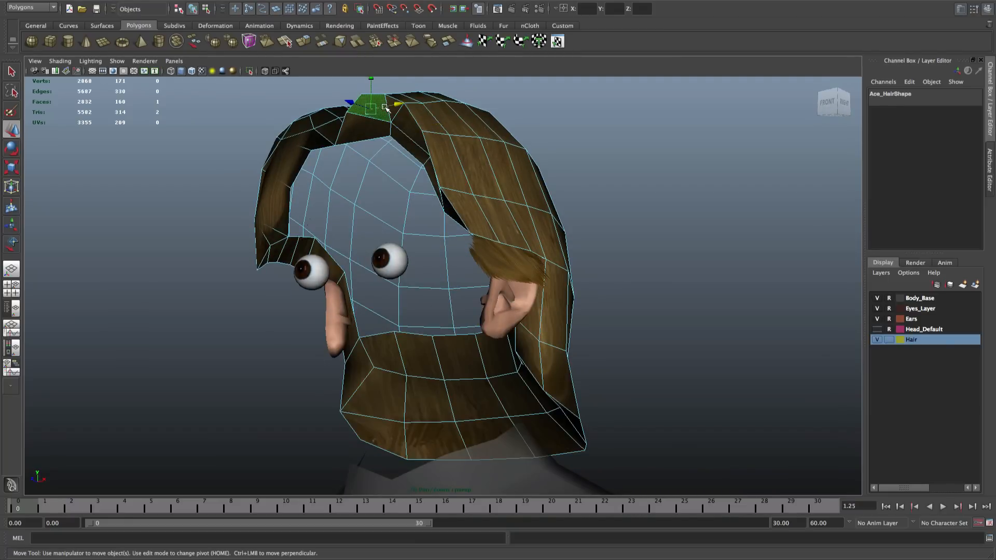
pyautogui.click(539, 0)
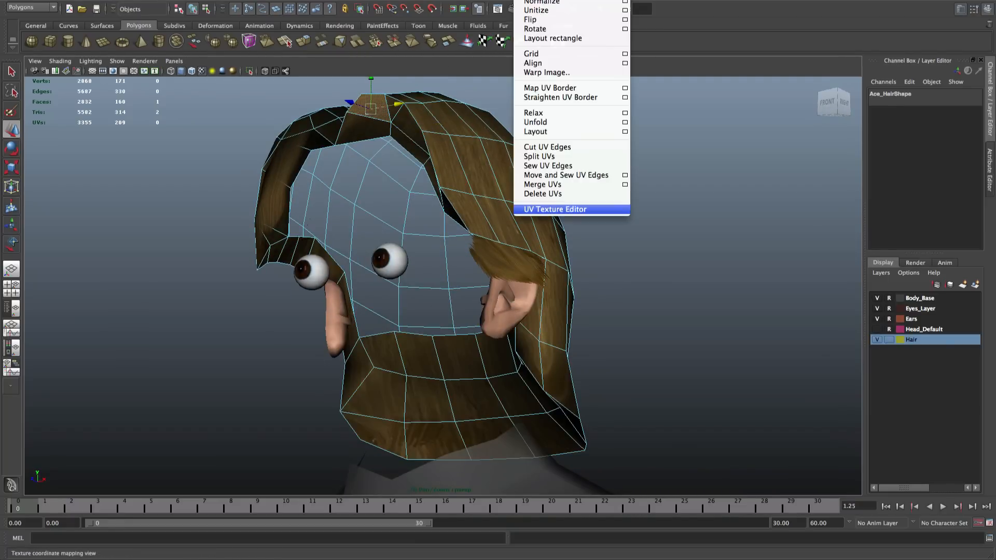
pyautogui.click(564, 209)
pyautogui.scroll(3, 668, 203)
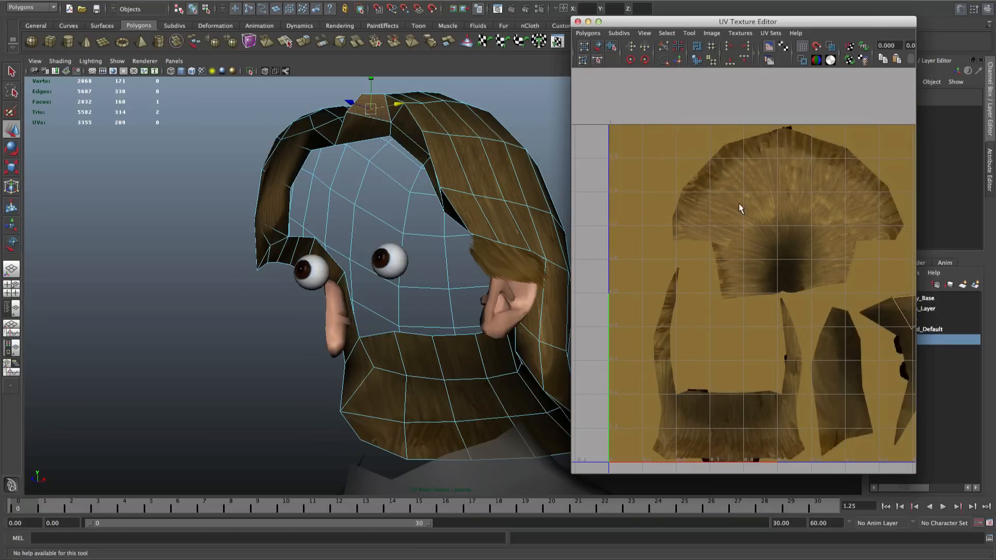
pyautogui.keyDown('alt'); pyautogui.moveTo(738, 203); pyautogui.dragTo(693, 188, button='middle'); pyautogui.keyUp('alt')
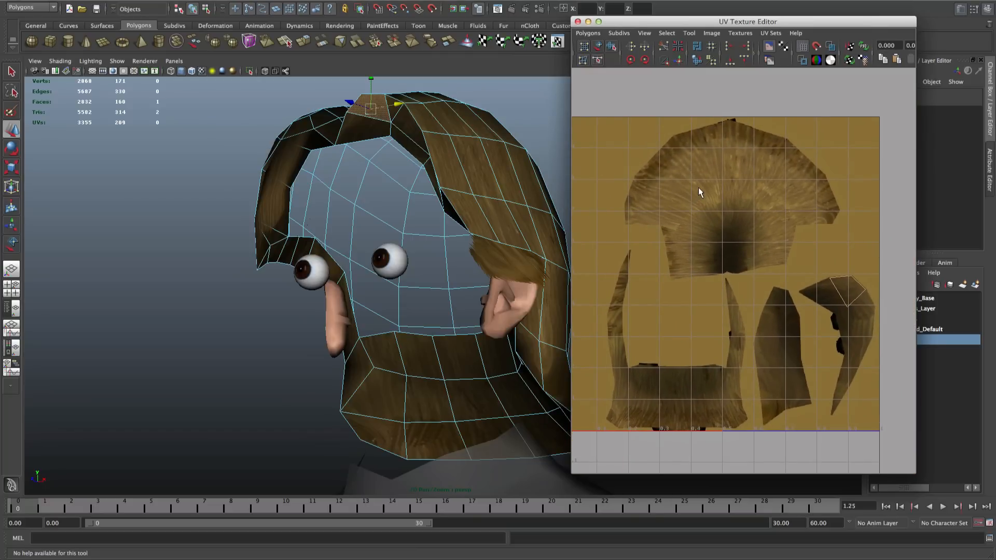
# Select the eight inner front faces on the character's left side to highlight their UV shell
pyautogui.keyDown('alt'); pyautogui.moveTo(469, 177); pyautogui.dragTo(423, 161); pyautogui.keyUp('alt')
pyautogui.click(374, 140)
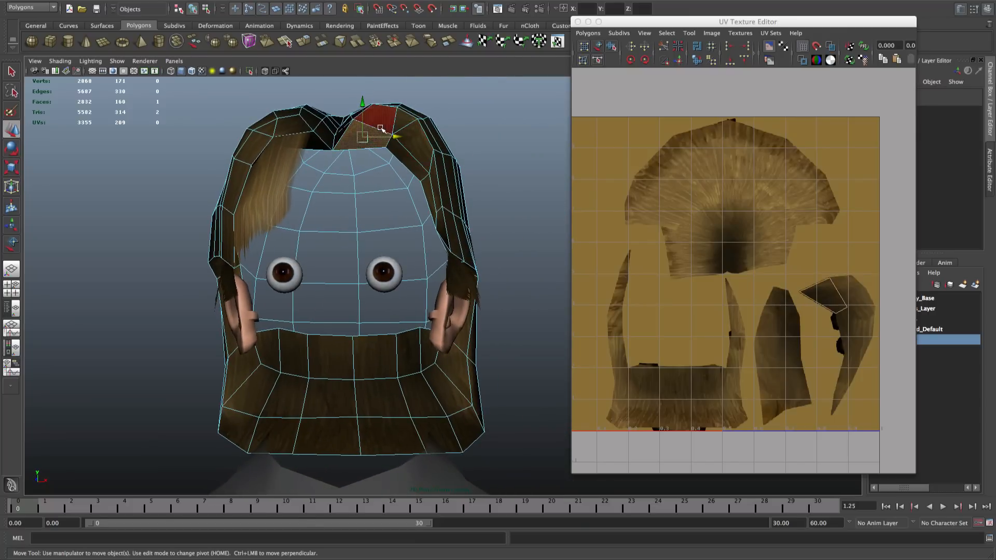
pyautogui.keyDown('shift'); pyautogui.click(380, 127); pyautogui.keyUp('shift')
pyautogui.keyDown('shift'); pyautogui.click(406, 121); pyautogui.keyUp('shift')
pyautogui.keyDown('shift'); pyautogui.click(422, 148); pyautogui.keyUp('shift')
pyautogui.keyDown('shift'); pyautogui.click(419, 171); pyautogui.keyUp('shift')
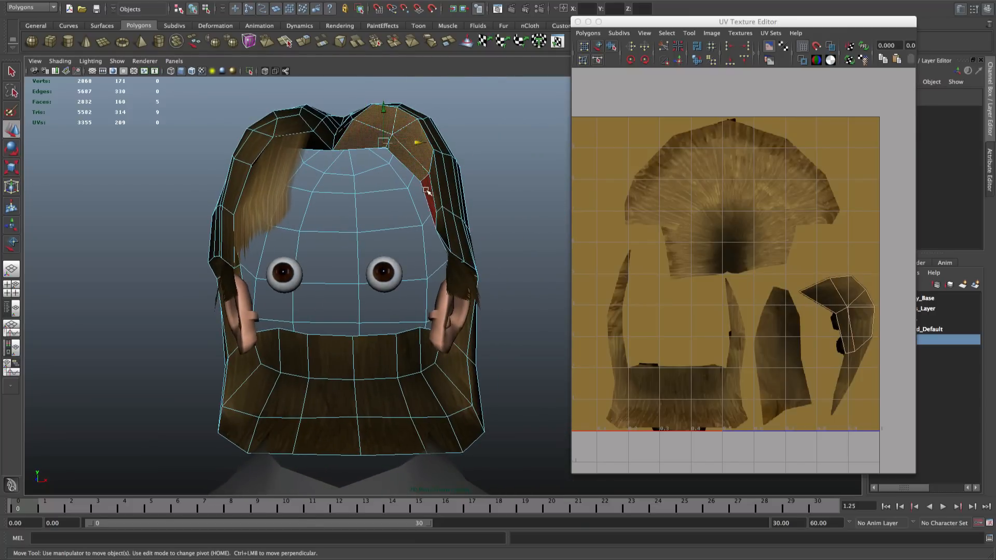
pyautogui.keyDown('shift'); pyautogui.click(432, 194); pyautogui.keyUp('shift')
pyautogui.keyDown('shift'); pyautogui.click(440, 212); pyautogui.keyUp('shift')
pyautogui.keyDown('shift'); pyautogui.click(440, 218); pyautogui.keyUp('shift')
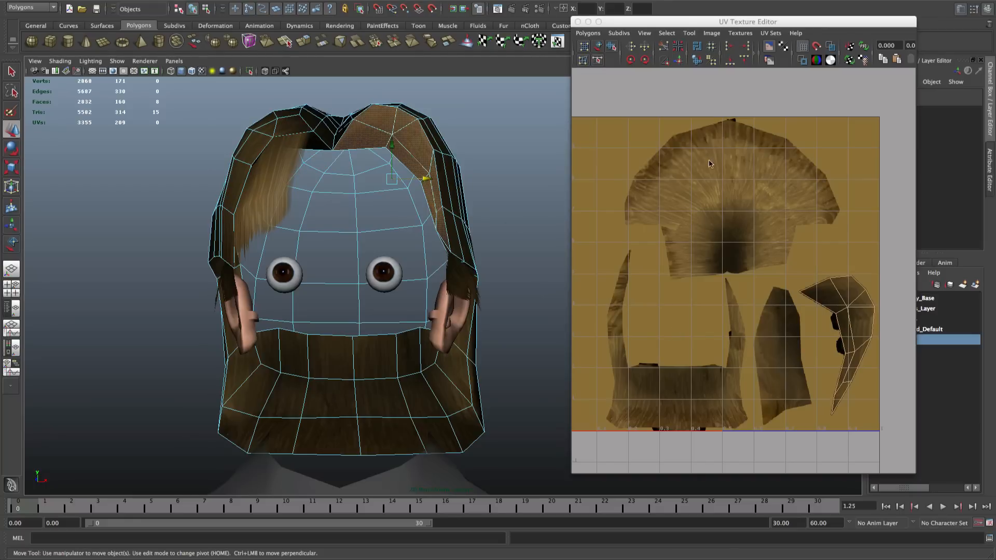
# Compare the hair mesh from the side and front with its UV layout, and close the UV Texture Editor
pyautogui.keyDown('alt'); pyautogui.moveTo(451, 212); pyautogui.dragTo(384, 269); pyautogui.keyUp('alt')
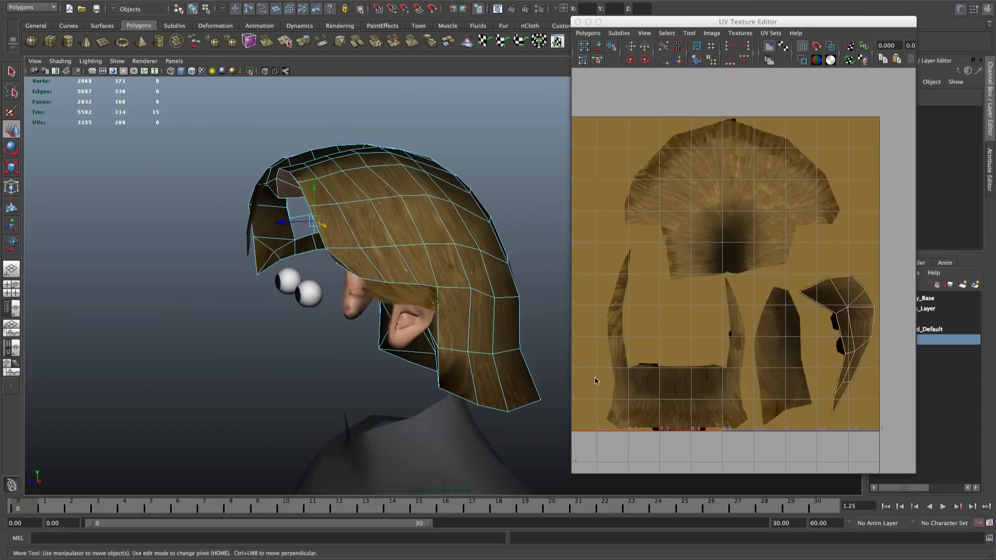
pyautogui.keyDown('alt'); pyautogui.moveTo(474, 311); pyautogui.dragTo(573, 272); pyautogui.keyUp('alt')
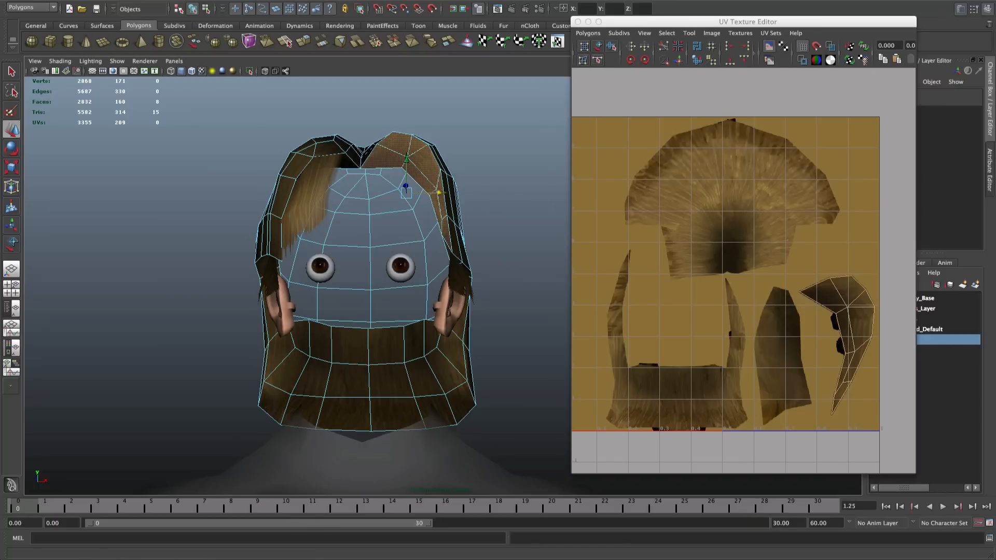
pyautogui.click(587, 23)
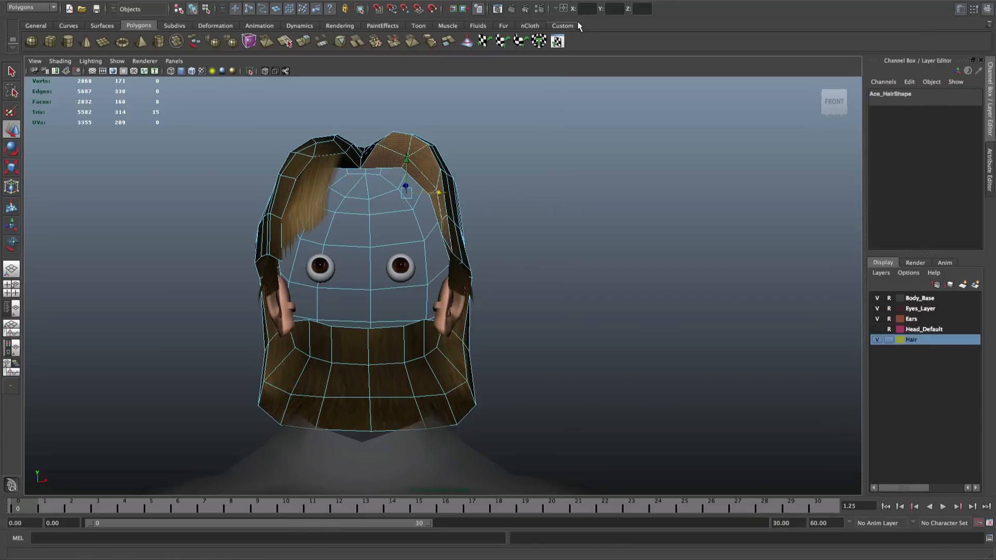
# Set the Hair layer to reference, show the Head_Default layer, and view the hair on the head from several angles
pyautogui.click(886, 339)
pyautogui.click(885, 340)
pyautogui.click(877, 329)
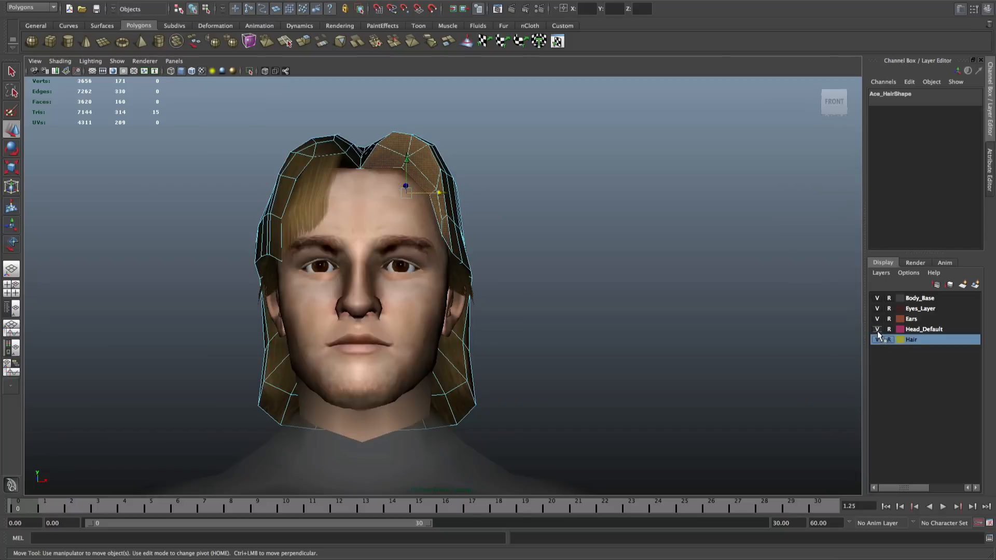
pyautogui.click(624, 315)
pyautogui.scroll(3, 624, 315)
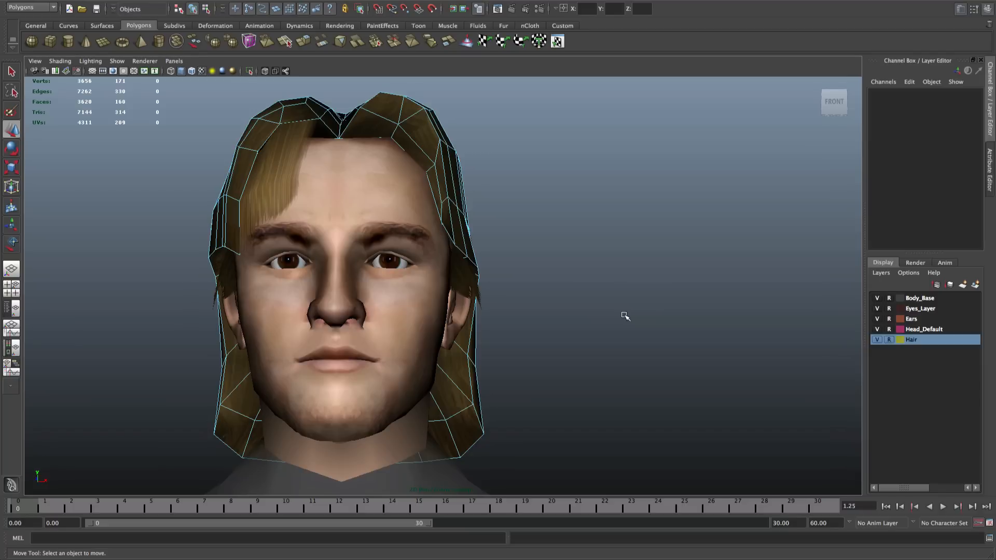
pyautogui.keyDown('alt'); pyautogui.moveTo(393, 257); pyautogui.dragTo(414, 218); pyautogui.keyUp('alt')
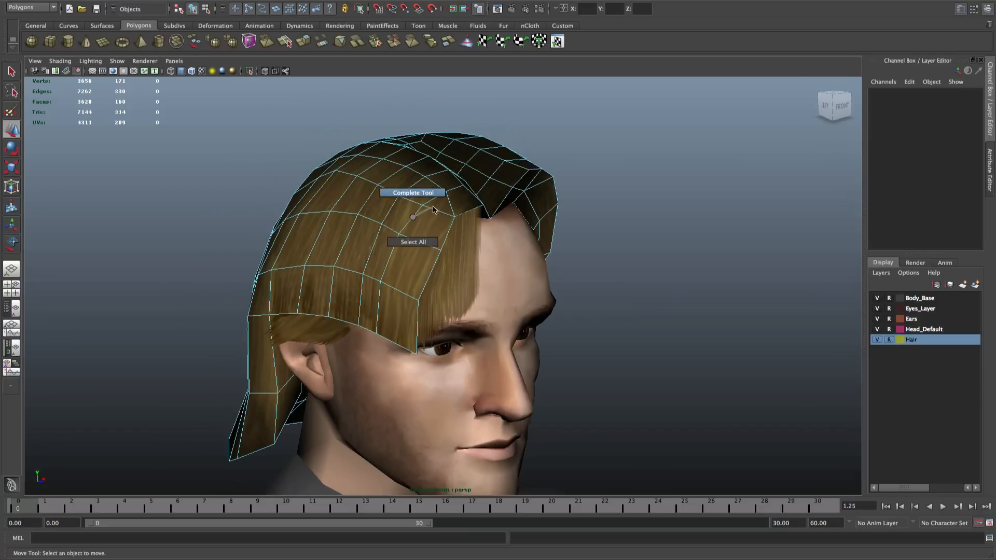
pyautogui.press('q')
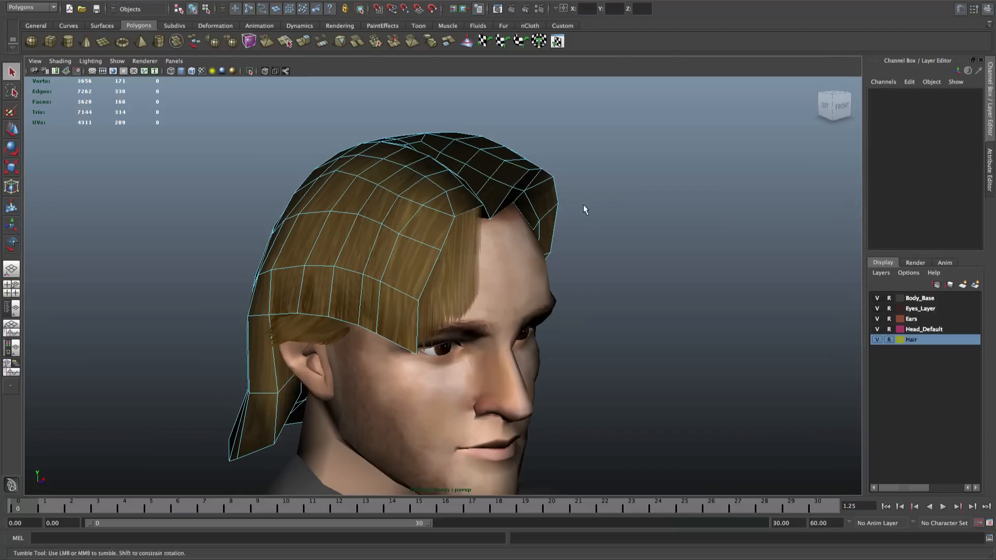
pyautogui.keyDown('alt'); pyautogui.moveTo(583, 205); pyautogui.dragTo(458, 206); pyautogui.keyUp('alt')
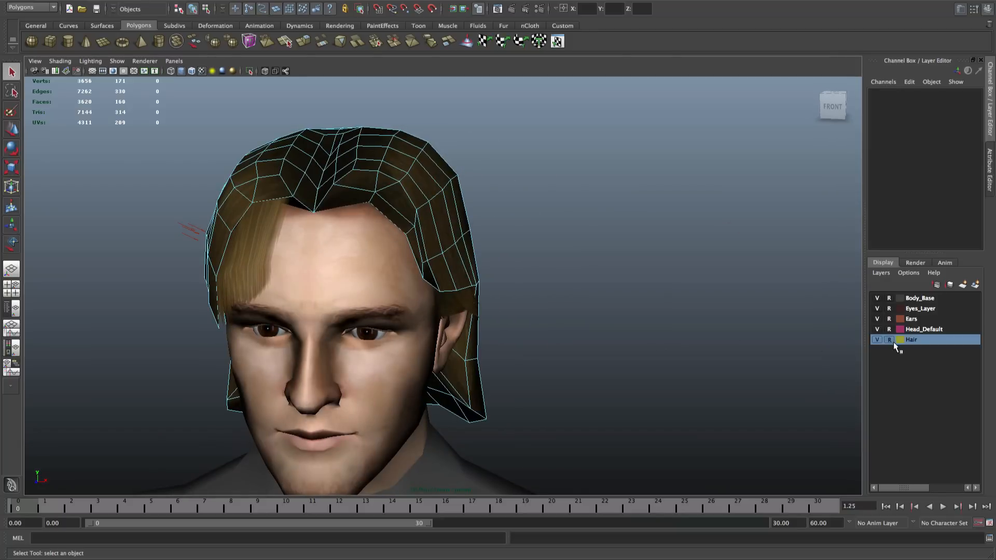
# Make the Hair layer selectable again, return the hair to object mode, and select the main hair mesh for moving
pyautogui.moveTo(592, 130); pyautogui.dragTo(220, 451)
pyautogui.click(453, 304)
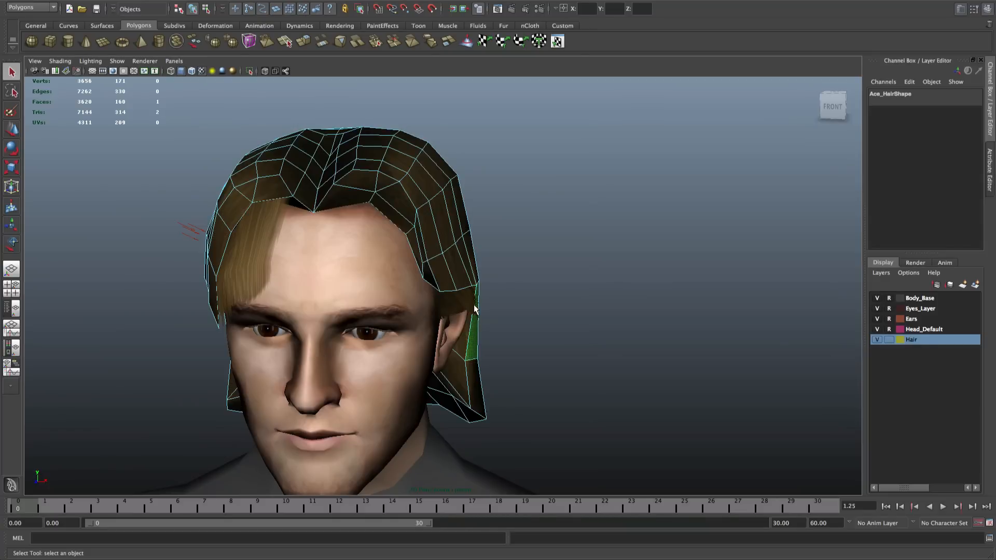
pyautogui.moveTo(459, 299); pyautogui.dragTo(499, 284, button='right')
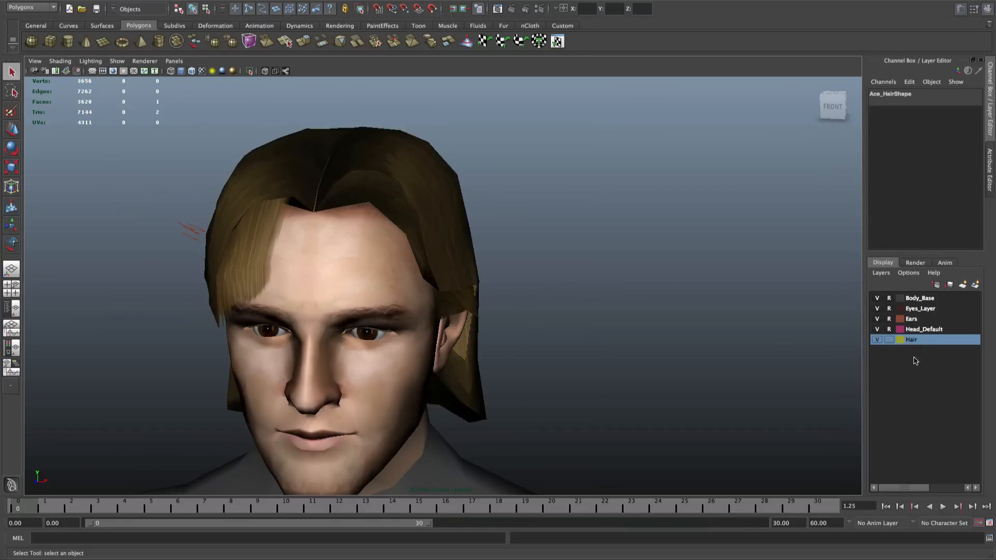
pyautogui.click(445, 226)
pyautogui.press('w')
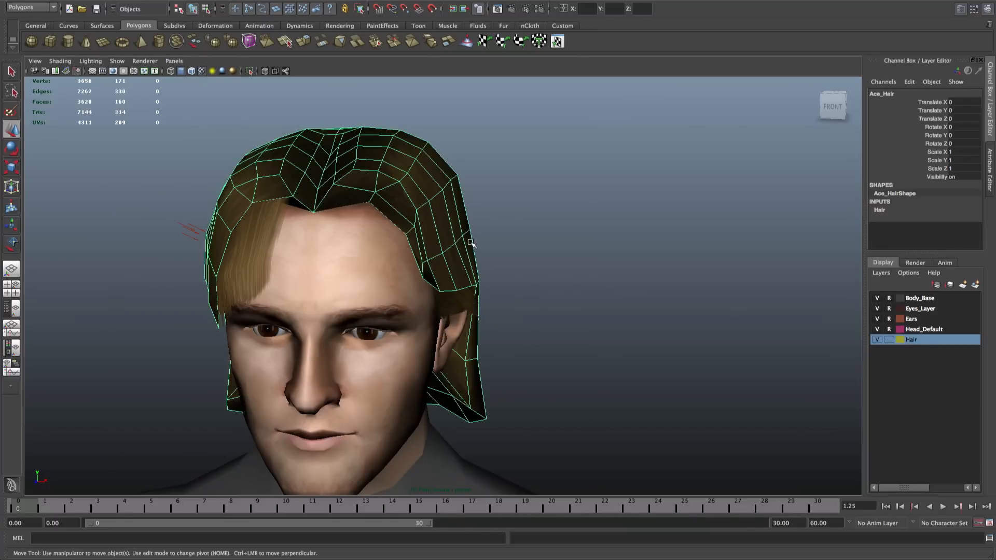
# Center the main hair mesh's pivot and move it, along with the bangs and sideburn pieces, beside the head
pyautogui.click(107, 1)
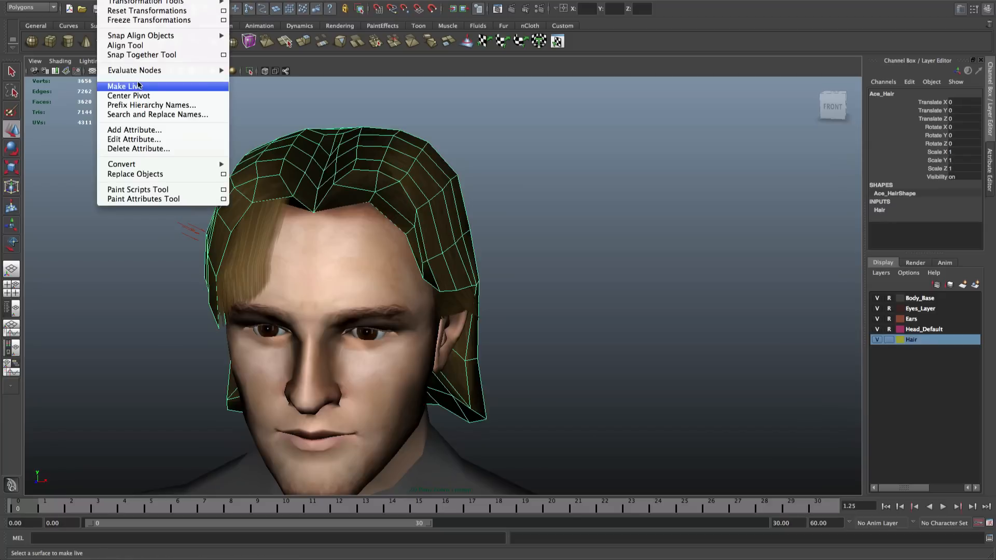
pyautogui.click(137, 97)
pyautogui.moveTo(382, 288); pyautogui.dragTo(696, 298)
pyautogui.click(444, 300)
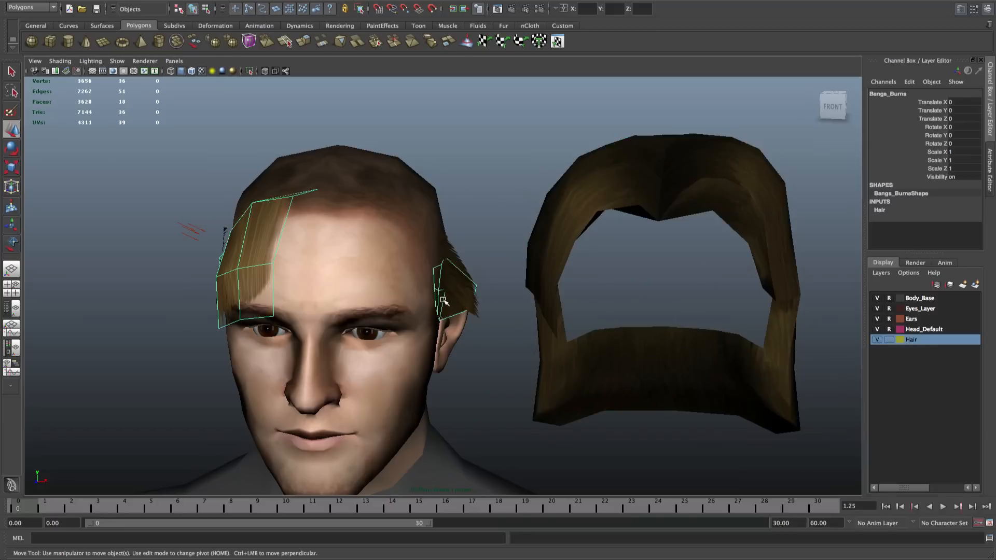
pyautogui.keyDown('shift'); pyautogui.click(454, 259); pyautogui.keyUp('shift')
pyautogui.moveTo(381, 273); pyautogui.dragTo(703, 257)
pyautogui.click(456, 166)
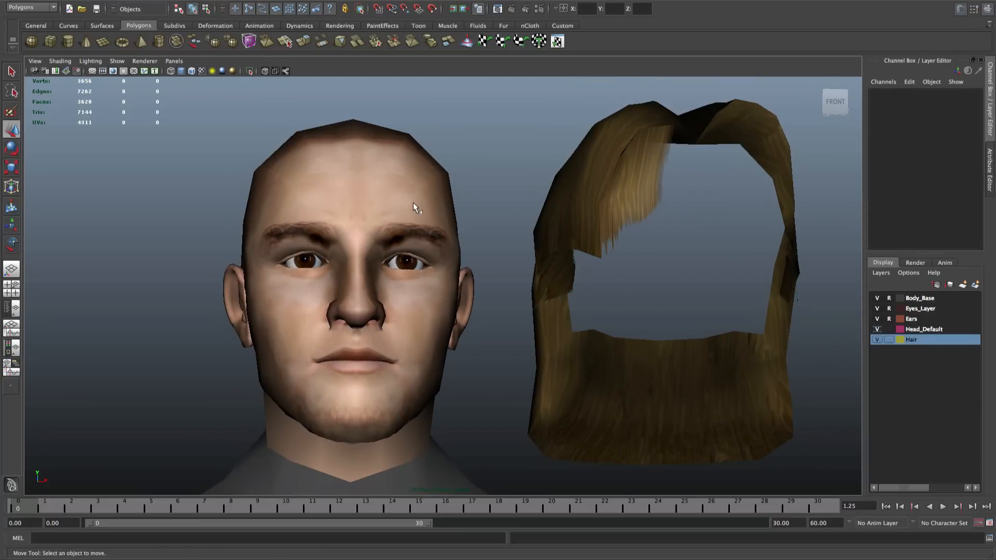
# Select the head mesh and examine its wireframe around the scalp and forehead
pyautogui.keyDown('alt'); pyautogui.moveTo(416, 193); pyautogui.dragTo(430, 239); pyautogui.keyUp('alt')
pyautogui.click(424, 211)
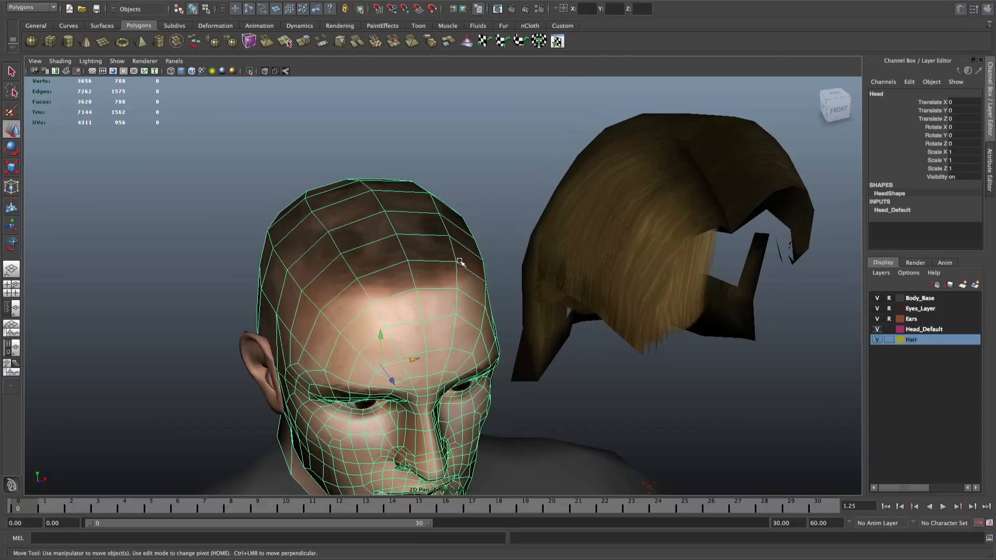
pyautogui.keyDown('alt'); pyautogui.moveTo(459, 262); pyautogui.dragTo(400, 267); pyautogui.keyUp('alt')
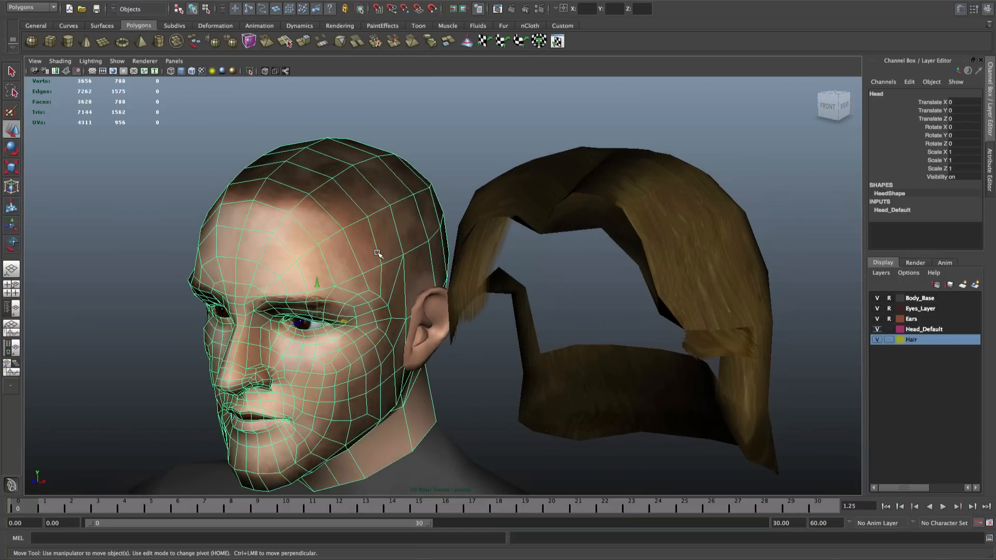
pyautogui.scroll(5, 377, 254)
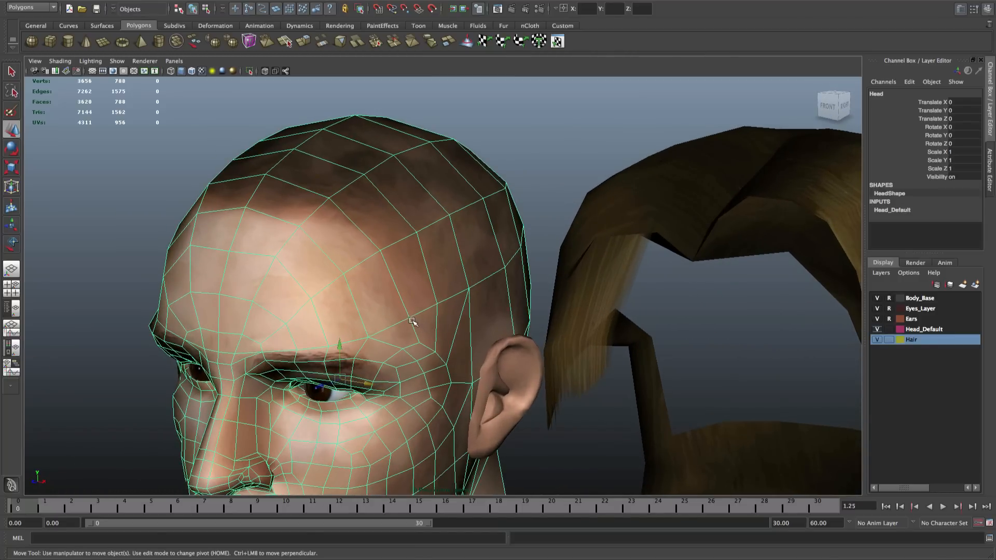
# Select the six head edges that trace the hairline across the forehead and down both temples
pyautogui.moveTo(410, 318); pyautogui.dragTo(417, 289, button='right')
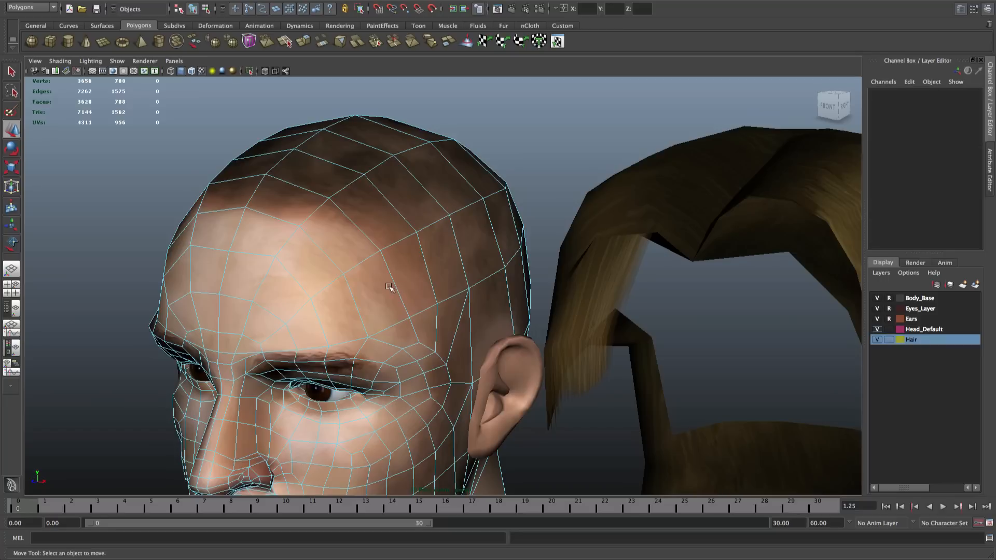
pyautogui.click(393, 285)
pyautogui.keyDown('shift'); pyautogui.click(370, 239); pyautogui.keyUp('shift')
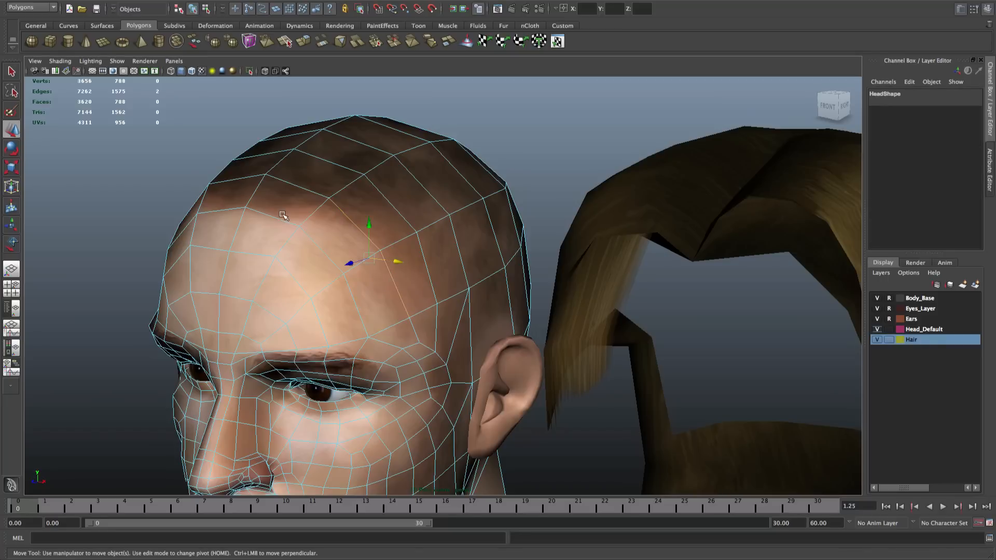
pyautogui.keyDown('shift'); pyautogui.click(274, 216); pyautogui.keyUp('shift')
pyautogui.keyDown('shift'); pyautogui.click(231, 211); pyautogui.keyUp('shift')
pyautogui.keyDown('alt'); pyautogui.moveTo(278, 269); pyautogui.dragTo(329, 216); pyautogui.keyUp('alt')
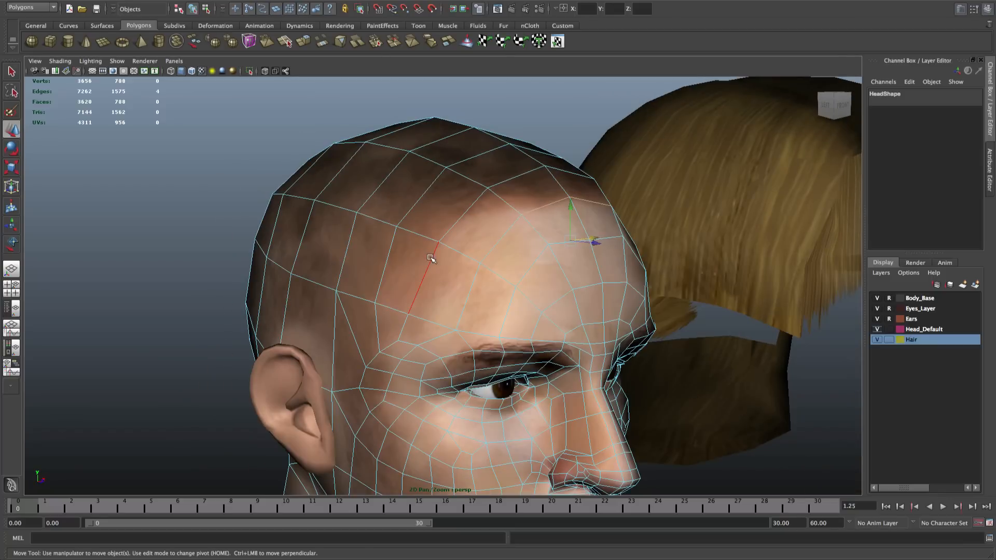
pyautogui.keyDown('shift'); pyautogui.click(431, 258); pyautogui.keyUp('shift')
pyautogui.keyDown('shift'); pyautogui.click(421, 310); pyautogui.keyUp('shift')
pyautogui.keyDown('alt'); pyautogui.moveTo(521, 245); pyautogui.dragTo(518, 239); pyautogui.keyUp('alt')
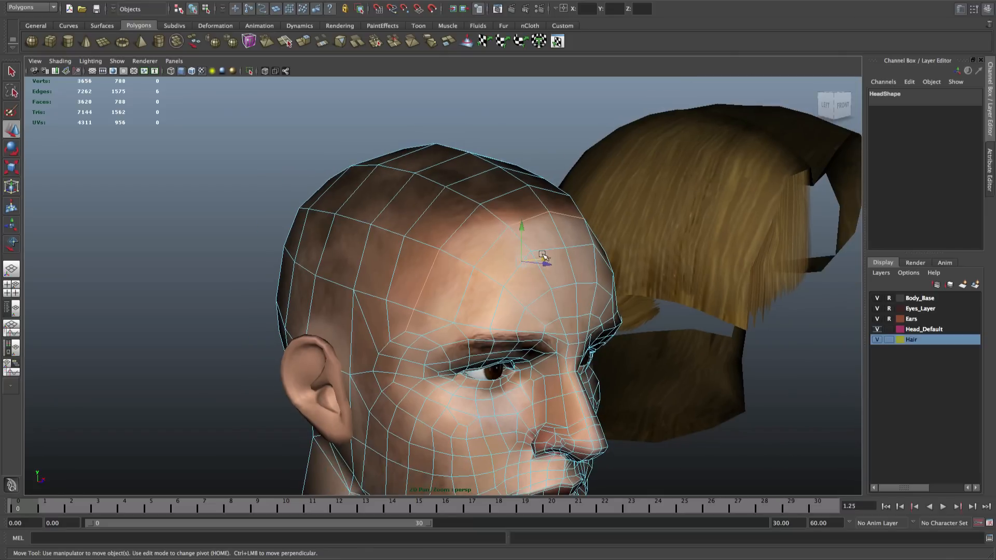
# Compare the hairline edges on both sides, return the head to object mode, deselect it, and examine the painted hairline
pyautogui.keyDown('alt'); pyautogui.moveTo(542, 255); pyautogui.dragTo(439, 214); pyautogui.keyUp('alt')
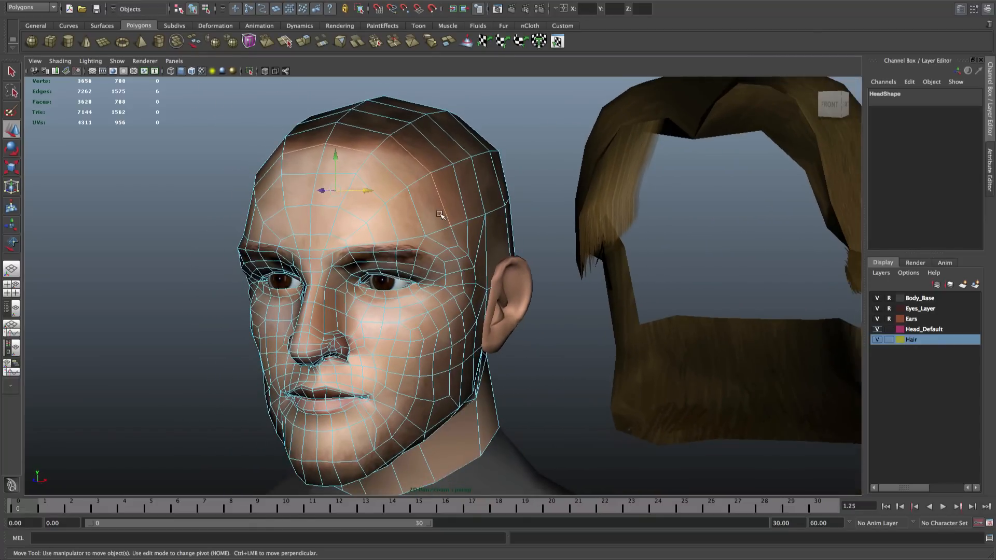
pyautogui.keyDown('alt'); pyautogui.moveTo(439, 293); pyautogui.dragTo(467, 323); pyautogui.keyUp('alt')
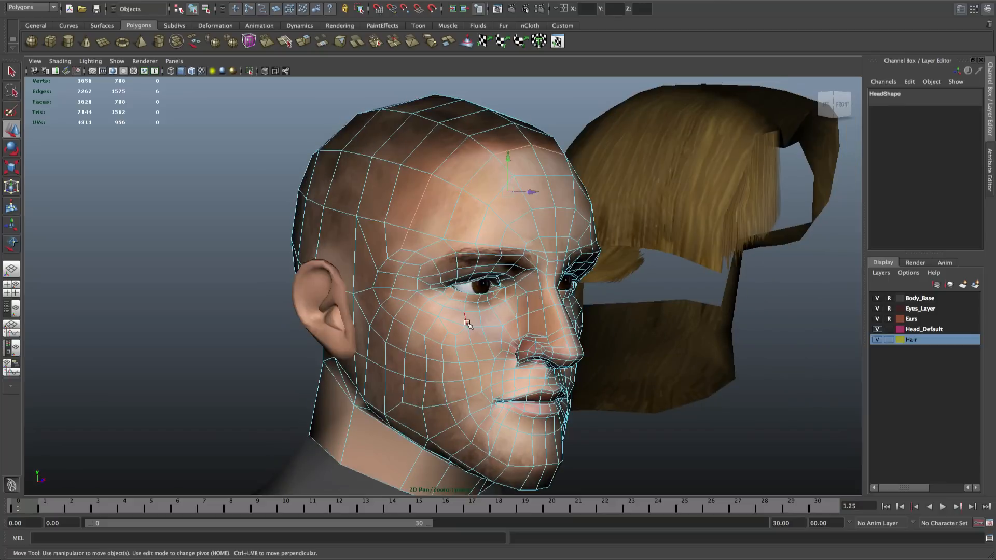
pyautogui.moveTo(505, 306); pyautogui.dragTo(513, 303, button='right')
pyautogui.click(593, 422)
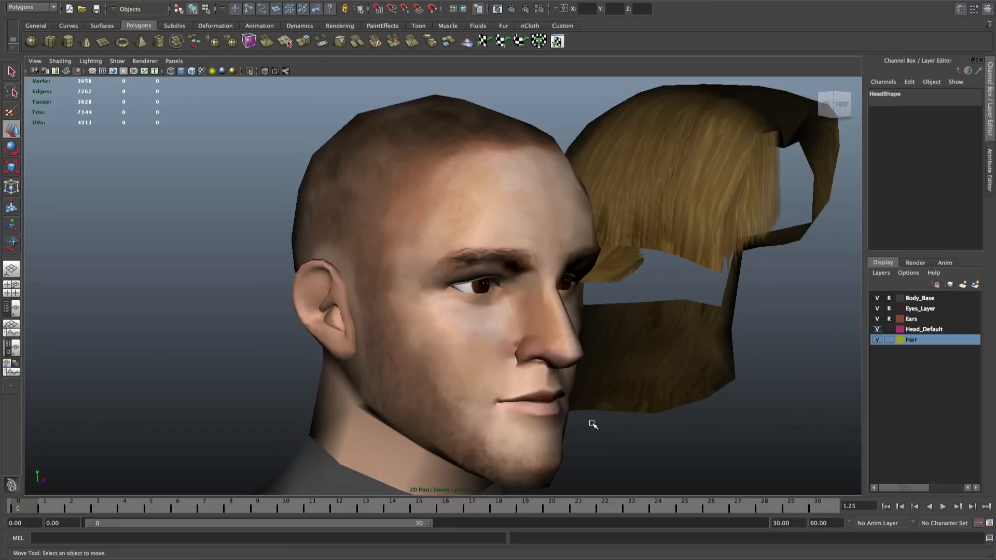
pyautogui.keyDown('alt'); pyautogui.moveTo(623, 452); pyautogui.dragTo(599, 449); pyautogui.keyUp('alt')
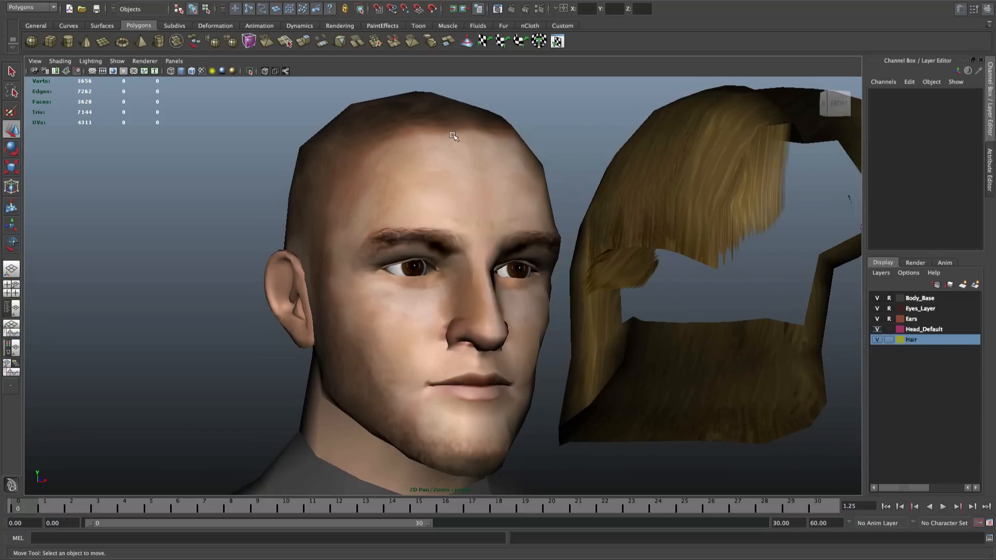
pyautogui.scroll(-3, 453, 137)
pyautogui.keyDown('alt'); pyautogui.moveTo(463, 151); pyautogui.dragTo(415, 149); pyautogui.keyUp('alt')
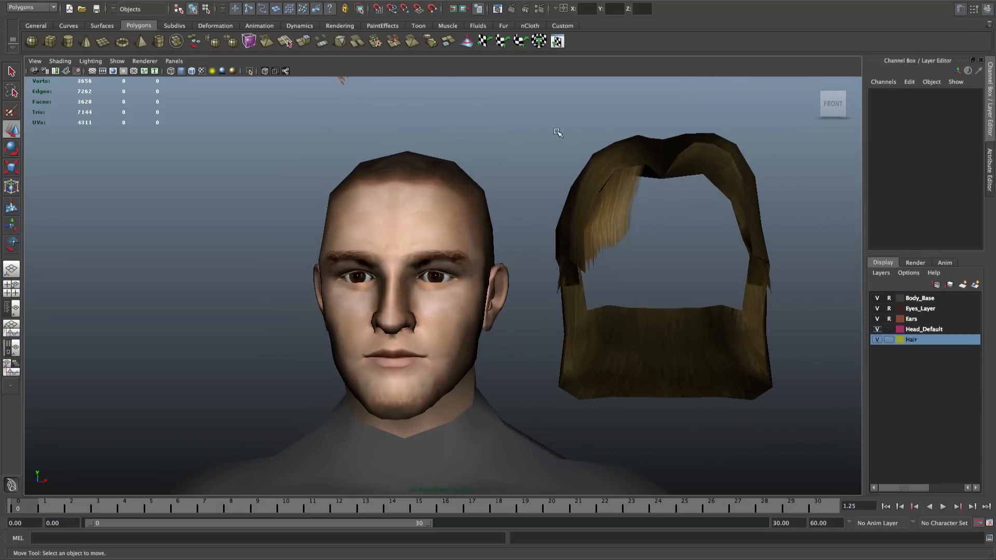
# Move all the hair pieces back onto the head and check the head's forehead edges against the front of the hair
pyautogui.moveTo(557, 133); pyautogui.dragTo(801, 434)
pyautogui.moveTo(700, 253); pyautogui.dragTo(401, 170)
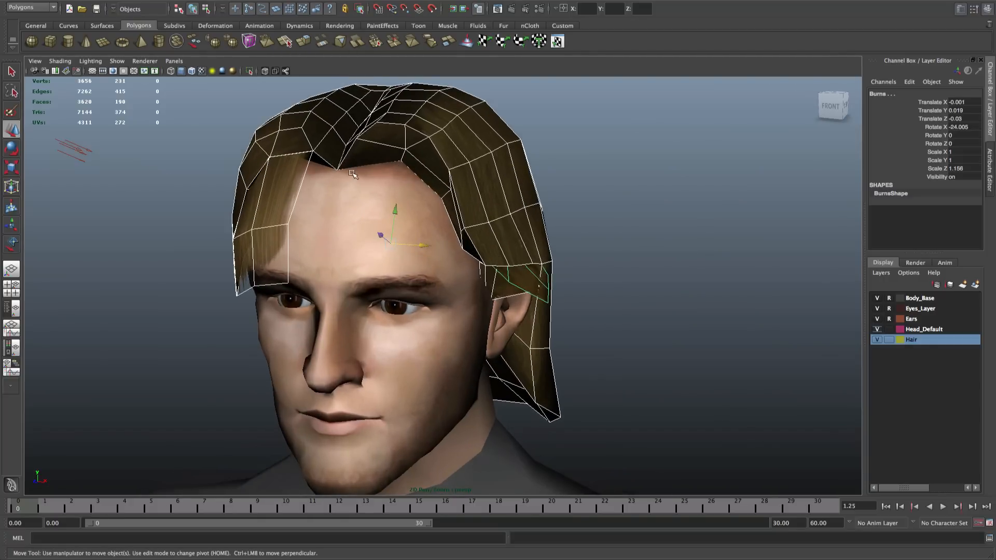
pyautogui.click(370, 193)
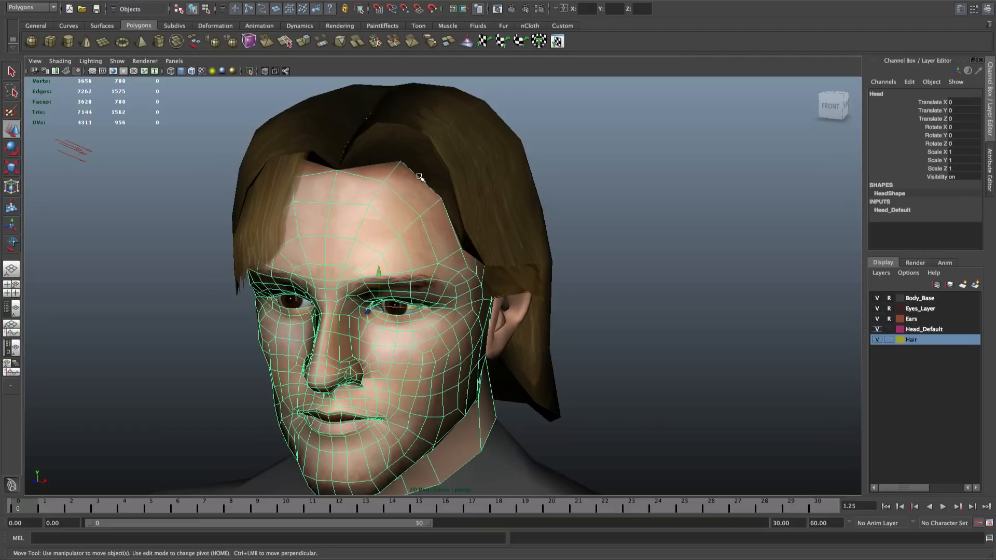
pyautogui.keyDown('alt'); pyautogui.moveTo(454, 254); pyautogui.dragTo(519, 243); pyautogui.keyUp('alt')
pyautogui.click(633, 224)
pyautogui.keyDown('alt'); pyautogui.moveTo(633, 225); pyautogui.dragTo(586, 244); pyautogui.keyUp('alt')
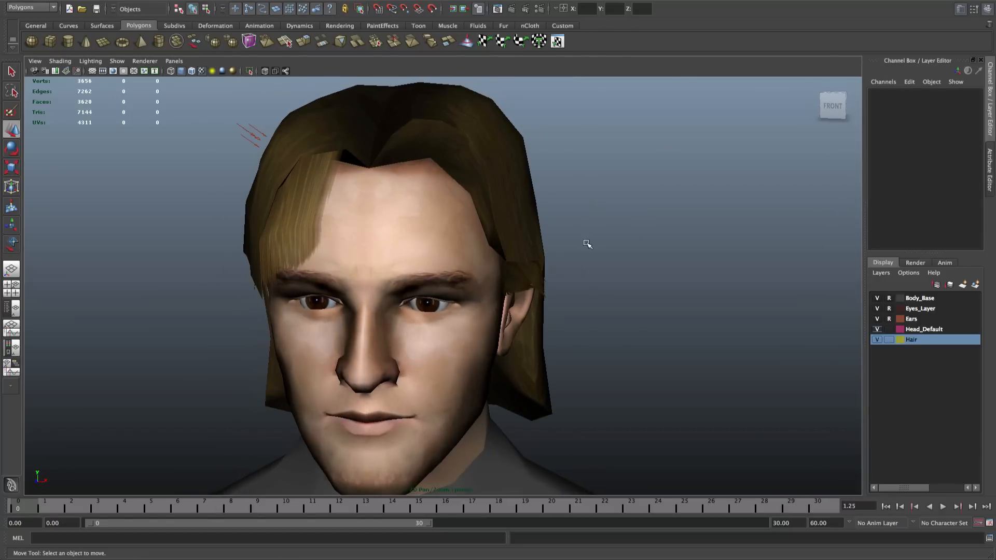
# Switch the viewport to high-quality rendering and examine the hair's bump detail up close from the sides and above
pyautogui.keyDown('alt'); pyautogui.moveTo(507, 218); pyautogui.dragTo(531, 216); pyautogui.keyUp('alt')
pyautogui.scroll(-6, 531, 215)
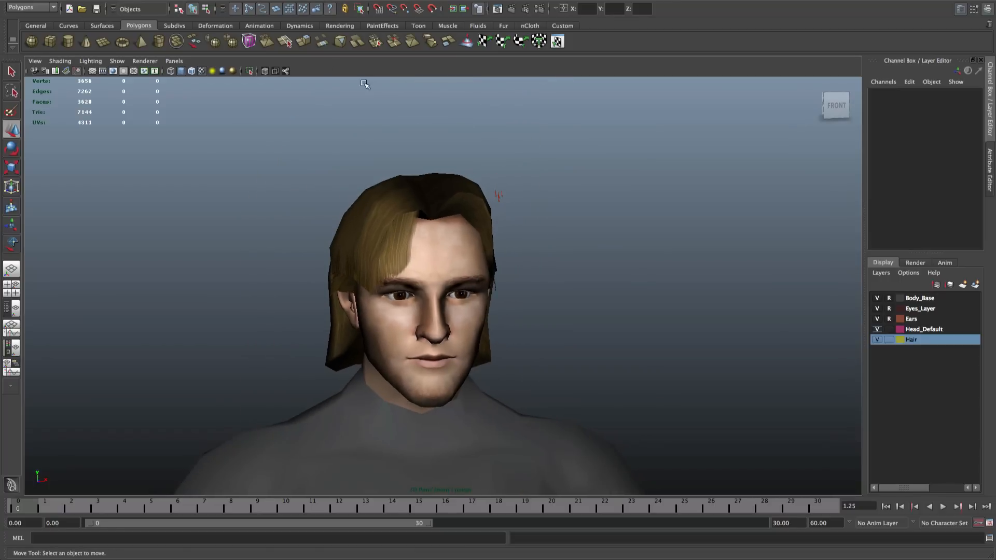
pyautogui.click(145, 60)
pyautogui.click(172, 83)
pyautogui.keyDown('alt'); pyautogui.moveTo(554, 200); pyautogui.dragTo(464, 195); pyautogui.keyUp('alt')
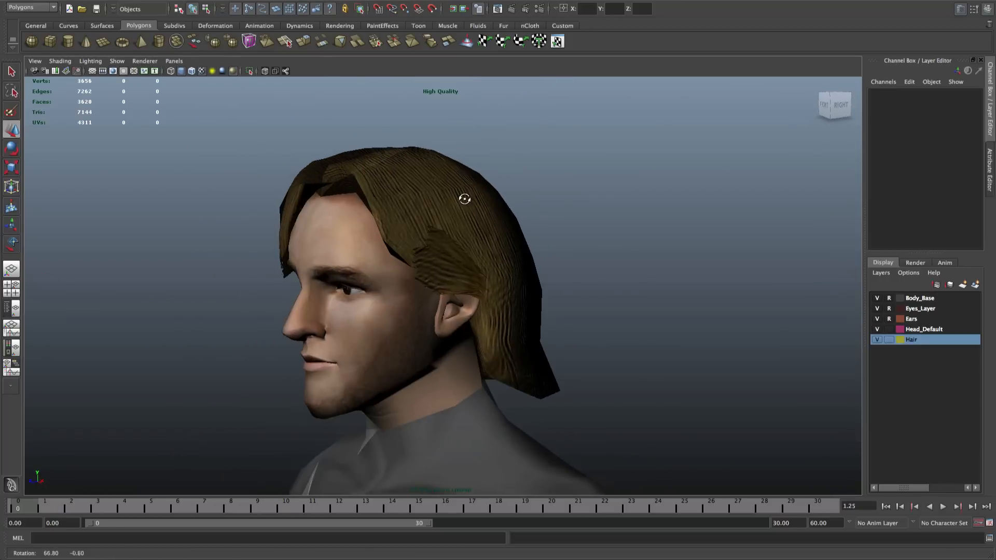
pyautogui.scroll(5, 465, 193)
pyautogui.keyDown('alt'); pyautogui.moveTo(464, 193); pyautogui.dragTo(504, 227, button='middle'); pyautogui.keyUp('alt')
pyautogui.scroll(6, 514, 238)
pyautogui.keyDown('alt'); pyautogui.moveTo(514, 238); pyautogui.dragTo(541, 267); pyautogui.keyUp('alt')
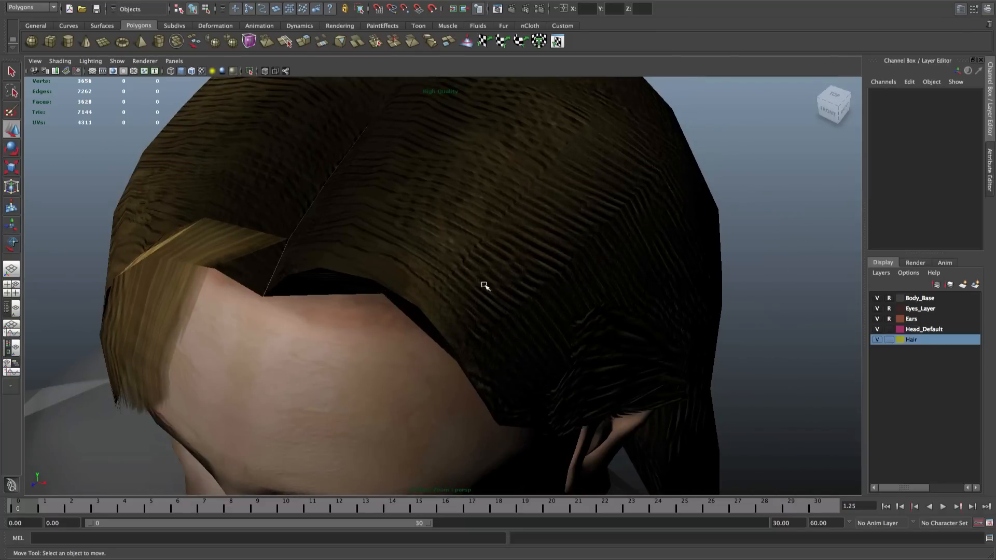
pyautogui.keyDown('alt'); pyautogui.moveTo(556, 329); pyautogui.dragTo(430, 281); pyautogui.keyUp('alt')
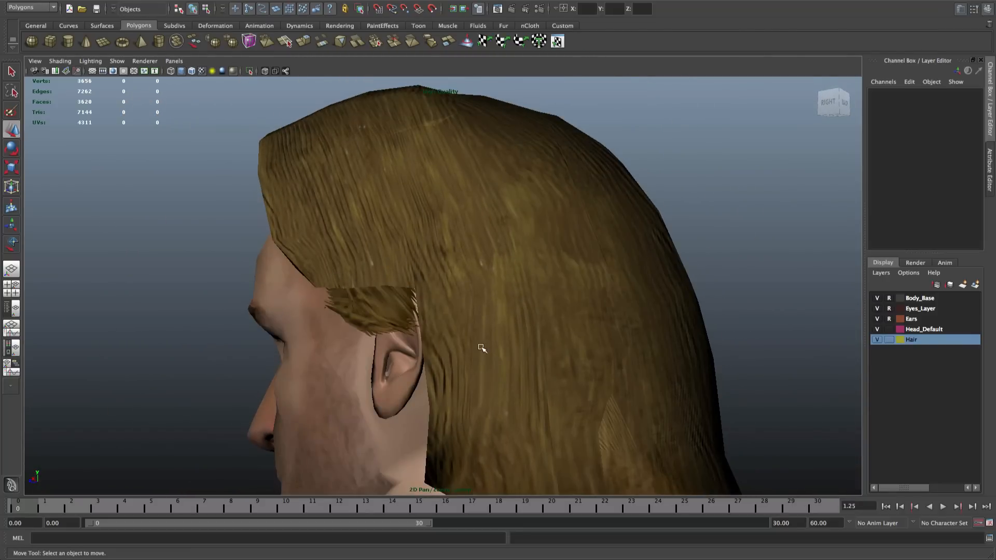
# Examine the high-quality shaded hair, bangs and sideburns from the front and in profile
pyautogui.keyDown('alt'); pyautogui.moveTo(482, 348); pyautogui.dragTo(429, 313, button='right'); pyautogui.keyUp('alt')
pyautogui.keyDown('alt'); pyautogui.moveTo(429, 313); pyautogui.dragTo(577, 313); pyautogui.keyUp('alt')
pyautogui.keyDown('alt'); pyautogui.moveTo(577, 313); pyautogui.dragTo(581, 313, button='right'); pyautogui.keyUp('alt')
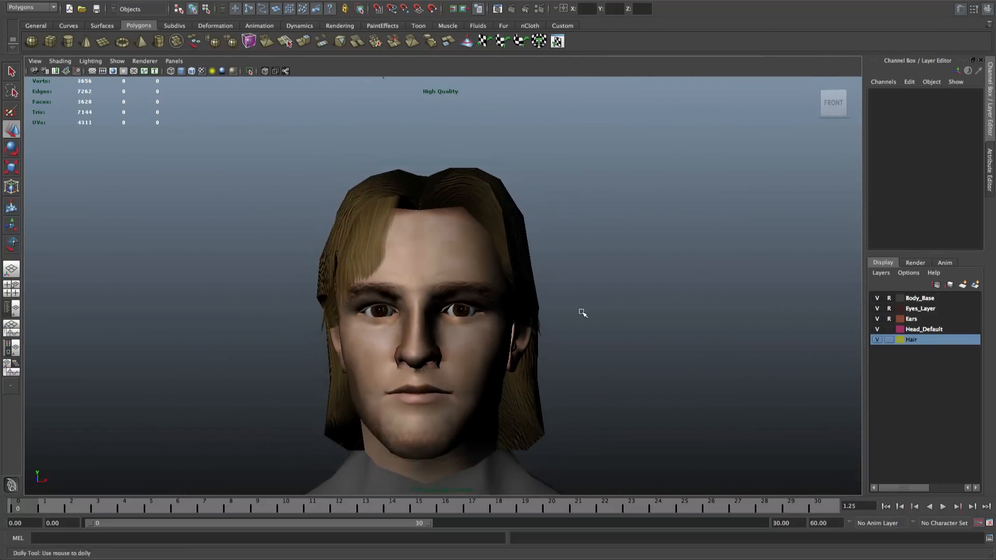
pyautogui.keyDown('alt'); pyautogui.moveTo(582, 313); pyautogui.dragTo(494, 231); pyautogui.keyUp('alt')
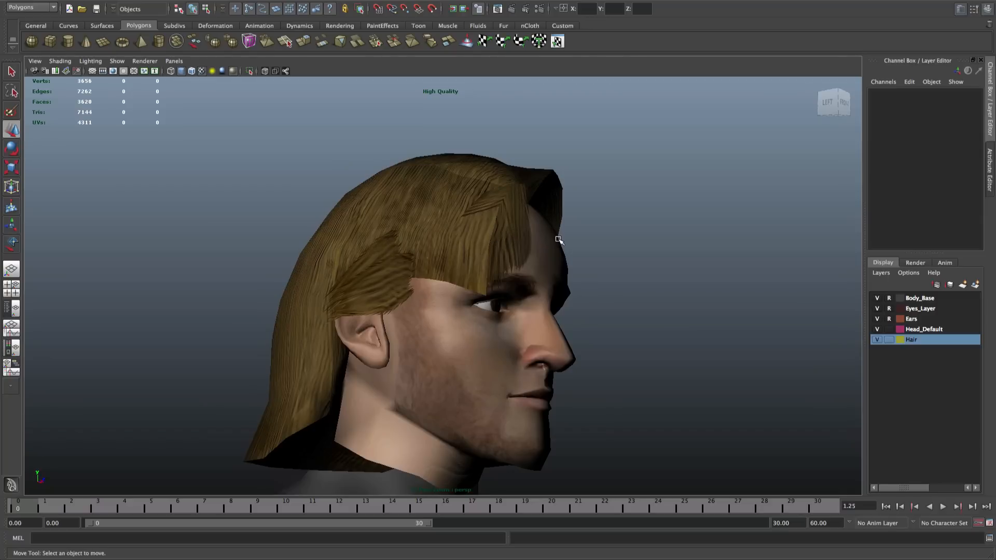
pyautogui.keyDown('alt'); pyautogui.moveTo(568, 245); pyautogui.dragTo(477, 233); pyautogui.keyUp('alt')
pyautogui.keyDown('alt'); pyautogui.moveTo(477, 234); pyautogui.dragTo(473, 242, button='right'); pyautogui.keyUp('alt')
pyautogui.moveTo(474, 242)
pyautogui.keyDown('alt'); pyautogui.mouseDown()
pyautogui.moveTo(471, 256)
pyautogui.moveTo(456, 237)
pyautogui.moveTo(490, 241)
pyautogui.mouseUp(); pyautogui.keyUp('alt')
# Switch the viewport back to default-quality rendering and view the head from a front three-quarter angle
pyautogui.click(145, 61)
pyautogui.click(152, 75)
pyautogui.keyDown('alt'); pyautogui.moveTo(489, 240); pyautogui.dragTo(482, 233, button='right'); pyautogui.keyUp('alt')
pyautogui.keyDown('alt'); pyautogui.moveTo(482, 233); pyautogui.dragTo(684, 315); pyautogui.keyUp('alt')
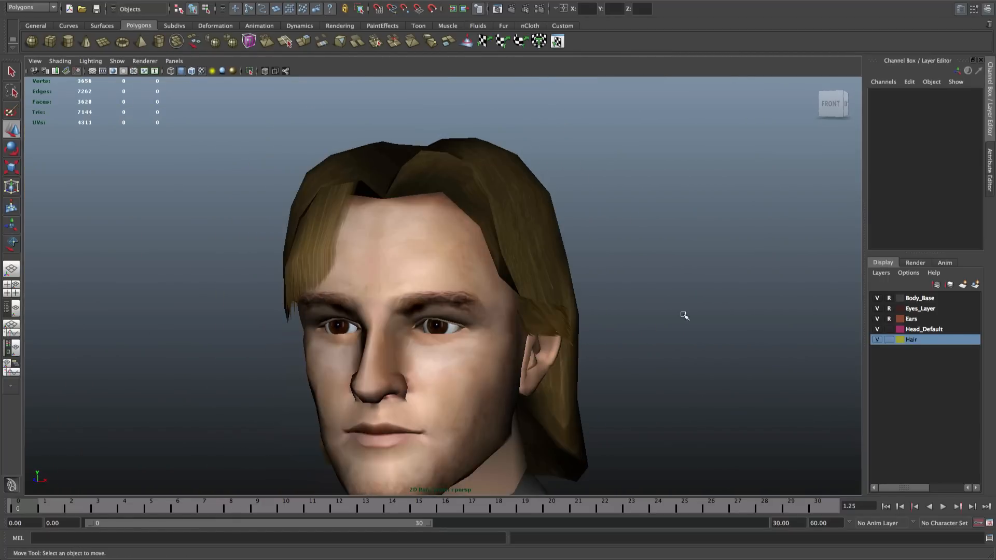
# Select the head mesh and examine where its forehead edges meet the front of the hair
pyautogui.click(888, 328)
pyautogui.click(888, 329)
pyautogui.click(447, 278)
pyautogui.keyDown('alt'); pyautogui.moveTo(447, 278); pyautogui.dragTo(525, 199, button='right'); pyautogui.keyUp('alt')
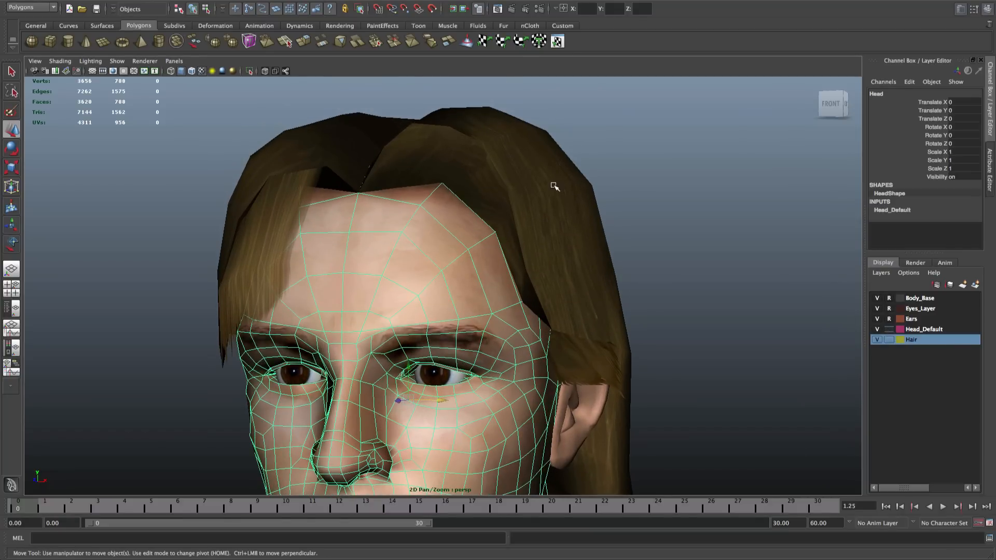
pyautogui.keyDown('alt'); pyautogui.moveTo(555, 186); pyautogui.dragTo(560, 234); pyautogui.keyUp('alt')
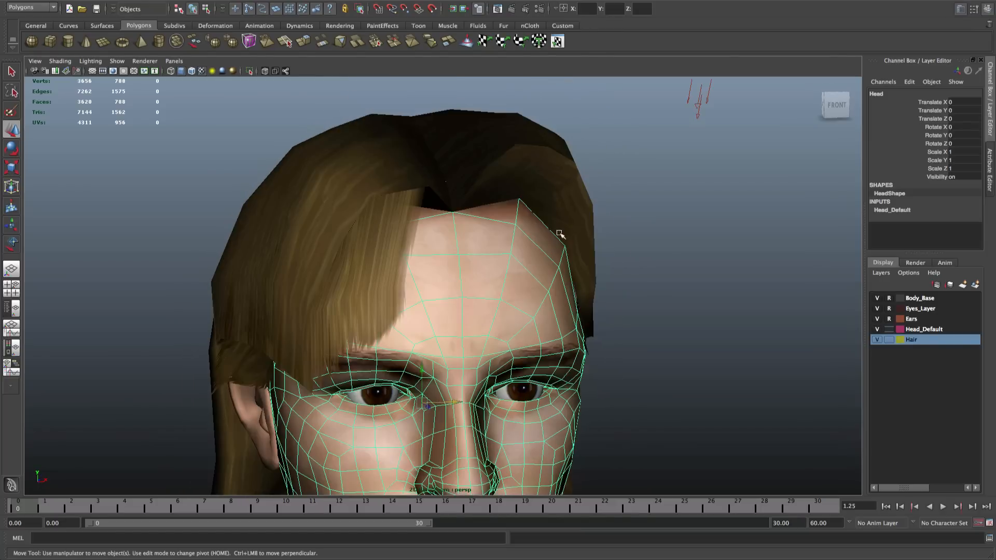
# Select the main hair and bangs meshes together, center their pivots, and move them along X until they stand beside the head
pyautogui.click(574, 225)
pyautogui.click(405, 222)
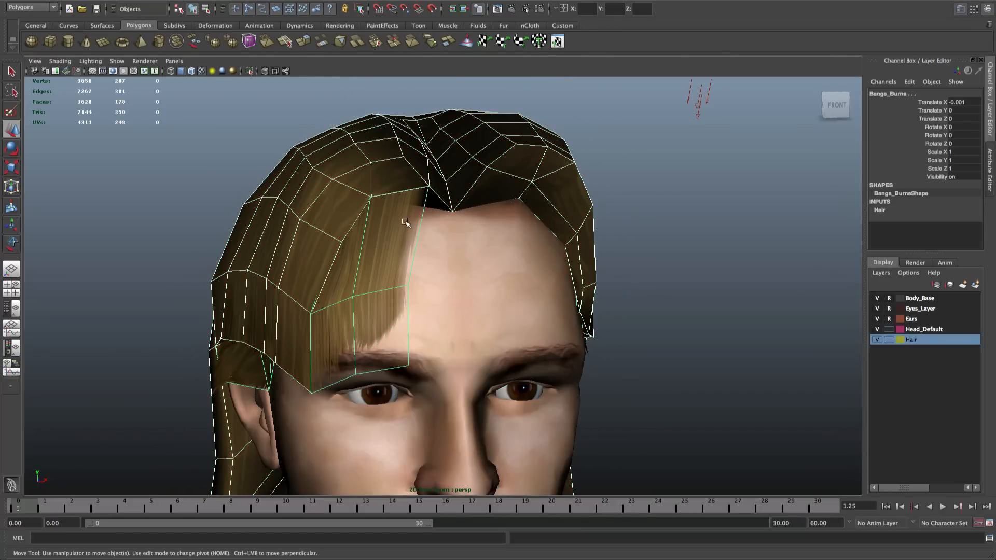
pyautogui.keyDown('alt'); pyautogui.moveTo(609, 233); pyautogui.dragTo(580, 293); pyautogui.keyUp('alt')
pyautogui.press('[')
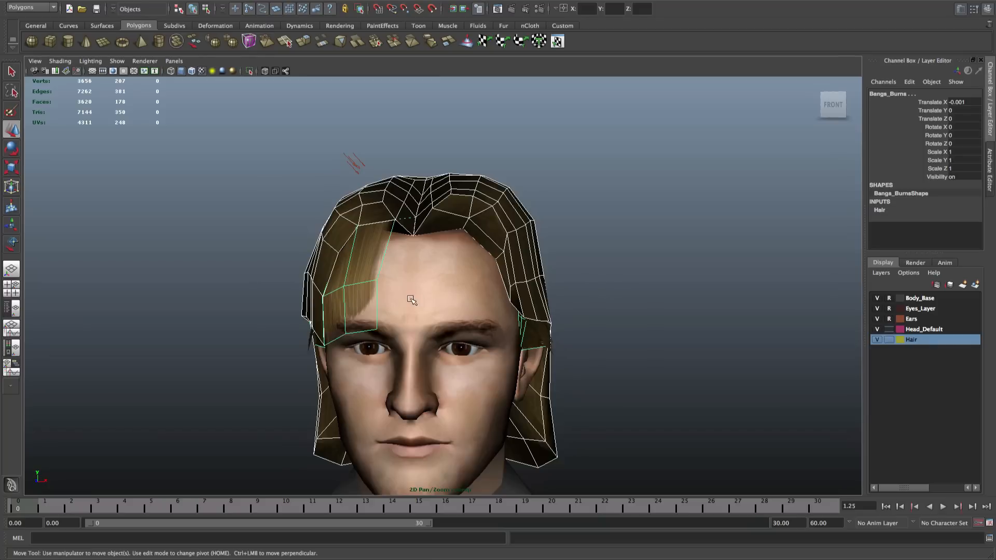
pyautogui.scroll(-3, 341, 327)
pyautogui.click(112, 1)
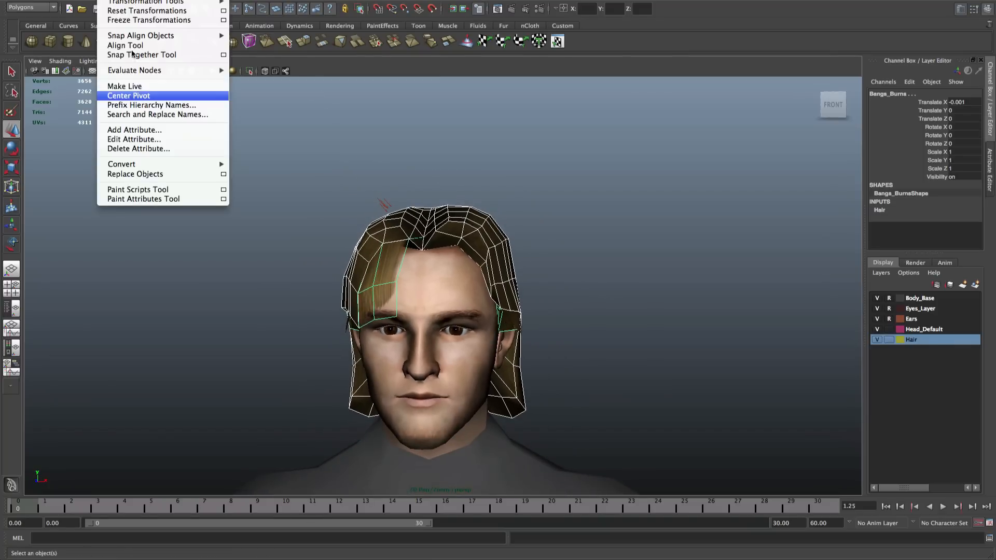
pyautogui.click(145, 95)
pyautogui.moveTo(464, 285); pyautogui.dragTo(690, 309)
# Move the sideburns mesh along X off the head to line up with the relocated hair
pyautogui.click(517, 304)
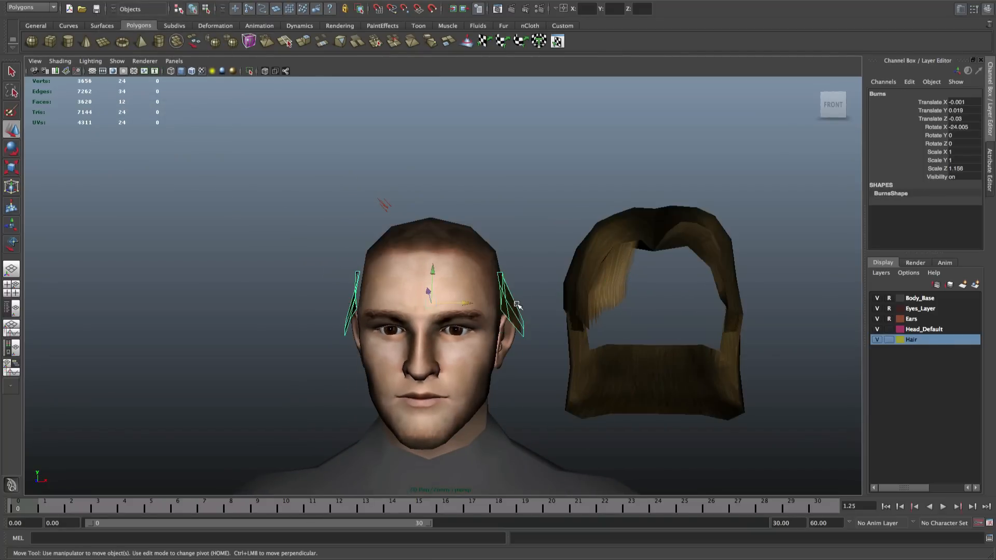
pyautogui.keyDown('alt'); pyautogui.moveTo(365, 275); pyautogui.dragTo(427, 269); pyautogui.keyUp('alt')
pyautogui.keyDown('alt'); pyautogui.moveTo(451, 301); pyautogui.dragTo(515, 305); pyautogui.keyUp('alt')
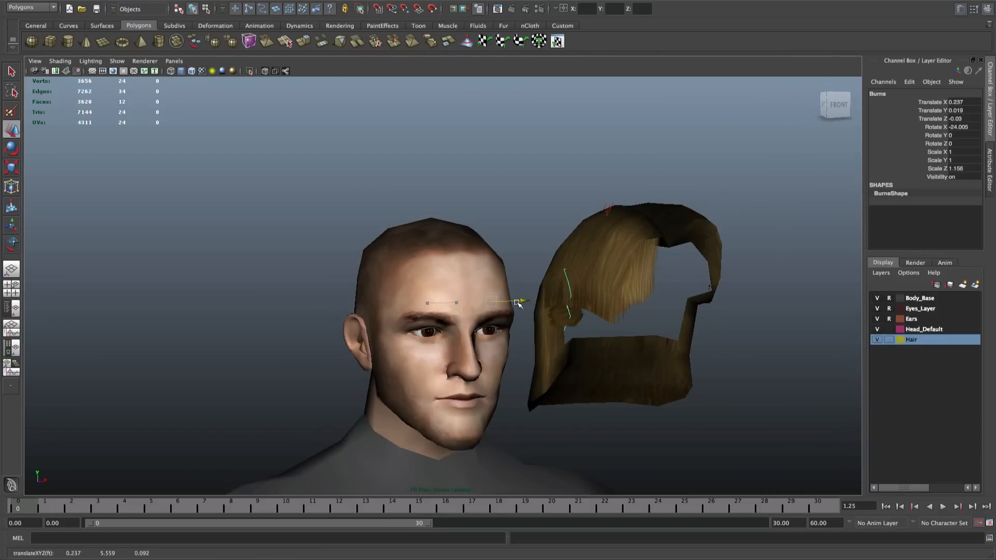
pyautogui.click(526, 169)
# Examine the separated main hair mesh and the bare head mesh from the front and at a slight angle
pyautogui.scroll(1, 526, 169)
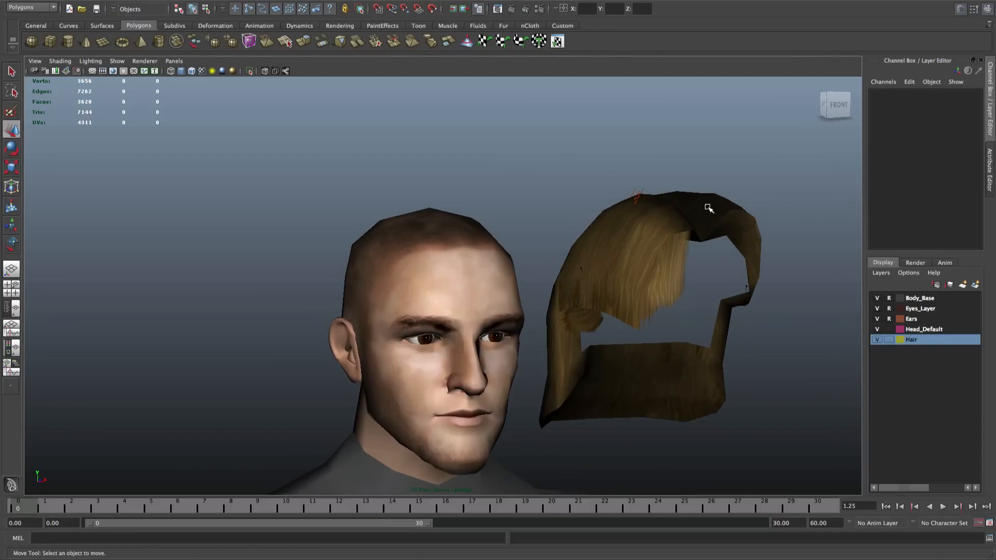
pyautogui.keyDown('alt'); pyautogui.moveTo(707, 205); pyautogui.dragTo(649, 200); pyautogui.keyUp('alt')
pyautogui.click(674, 220)
pyautogui.scroll(-4, 648, 200)
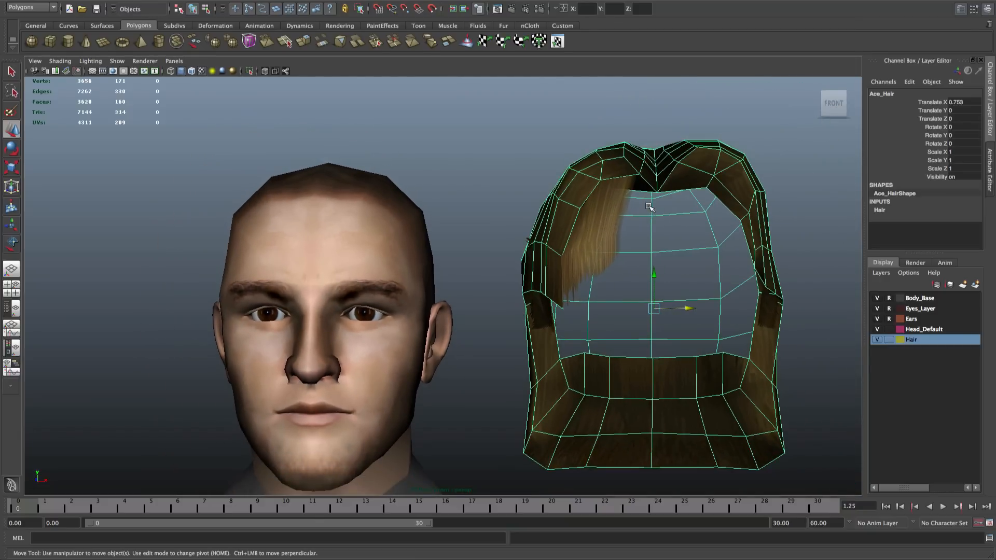
pyautogui.keyDown('alt'); pyautogui.moveTo(663, 208); pyautogui.dragTo(683, 209); pyautogui.keyUp('alt')
pyautogui.click(368, 253)
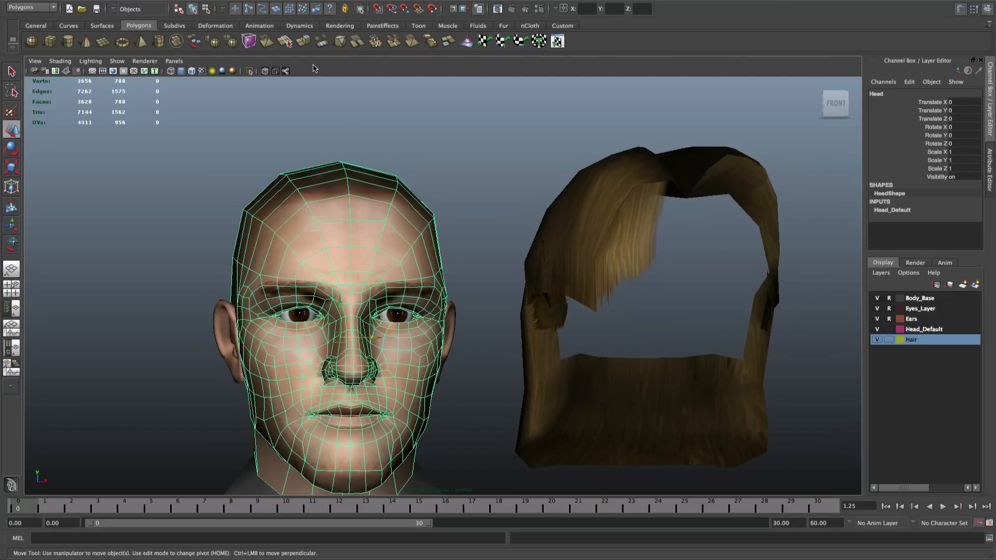
pyautogui.click(273, 104)
# Create a small upright rectangular polygon plane beside the head in the front view of the four-view layout
pyautogui.press('space')
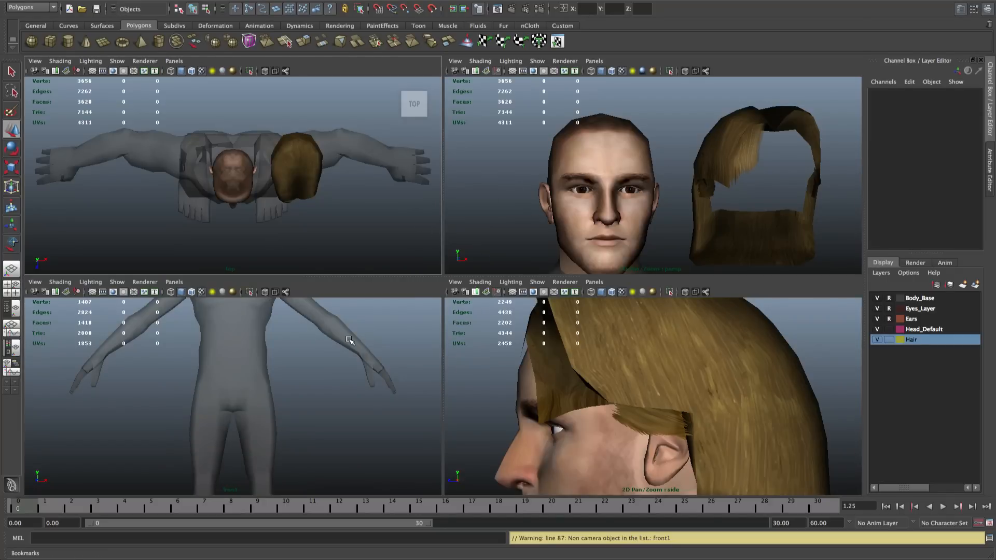
pyautogui.press('a')
pyautogui.press('a')
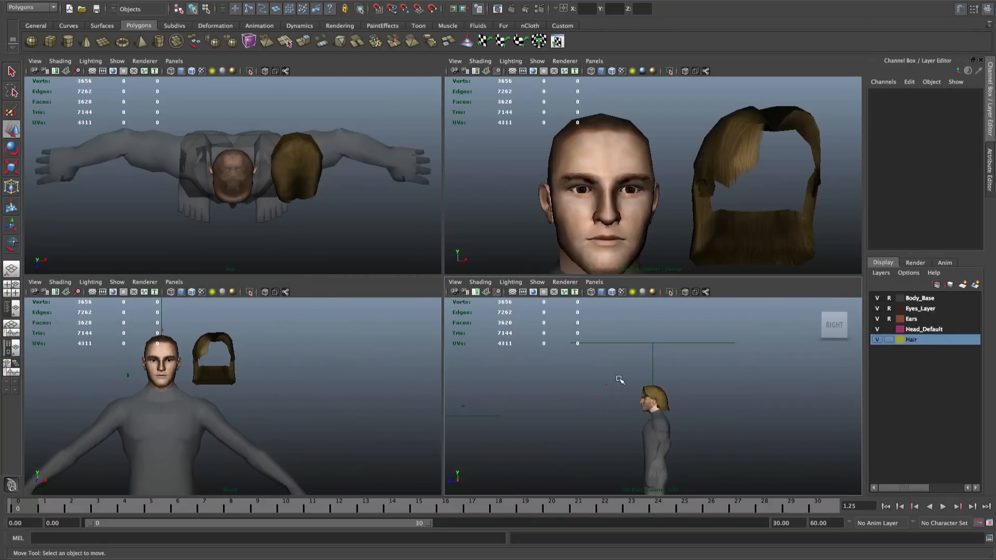
pyautogui.scroll(1, 620, 382)
pyautogui.scroll(8, 263, 400)
pyautogui.keyDown('alt'); pyautogui.moveTo(259, 399); pyautogui.dragTo(372, 449, button='middle'); pyautogui.keyUp('alt')
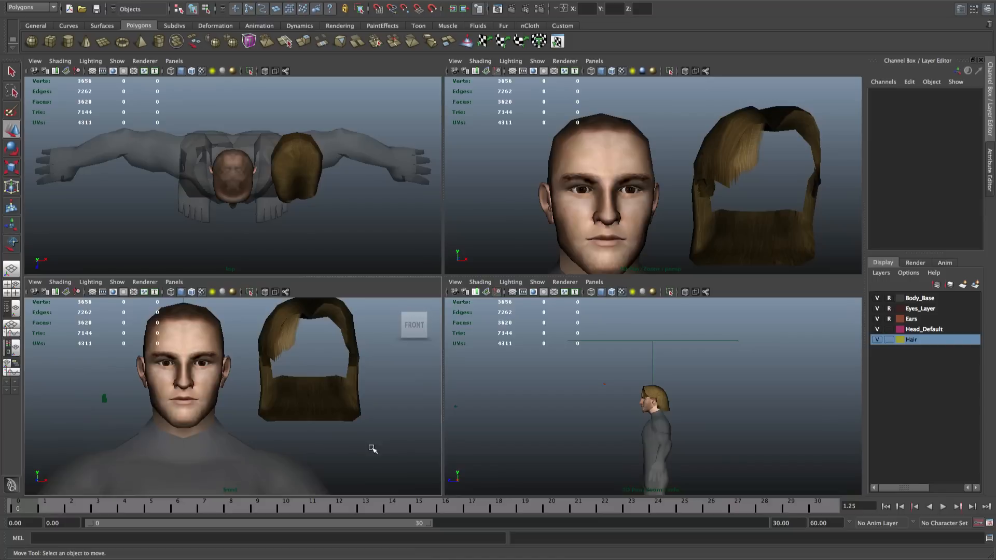
pyautogui.click(103, 41)
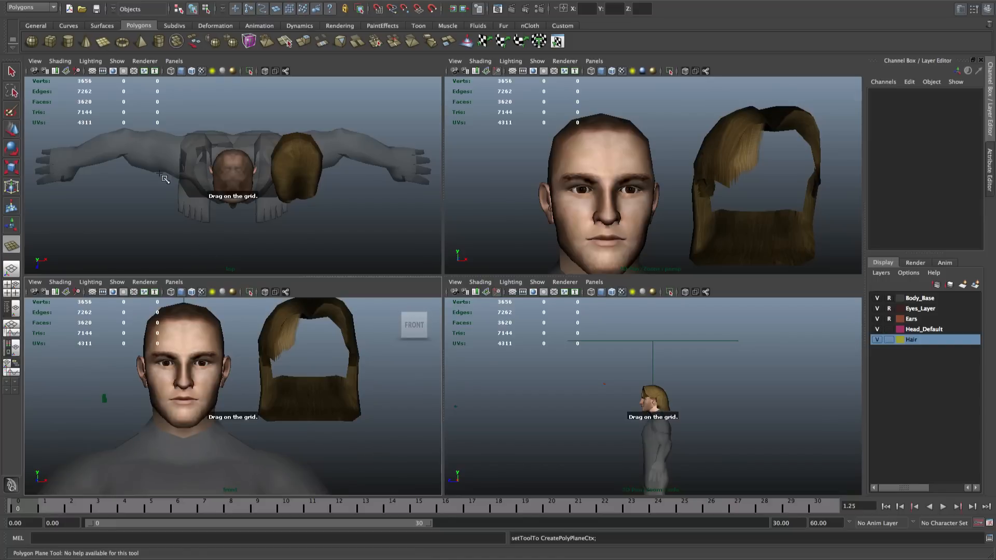
pyautogui.moveTo(236, 329); pyautogui.dragTo(249, 353)
# Move the plane to Translate X -0.001 and Z 0.586, centered in front of the forehead, and return to the full perspective view
pyautogui.scroll(5, 630, 389)
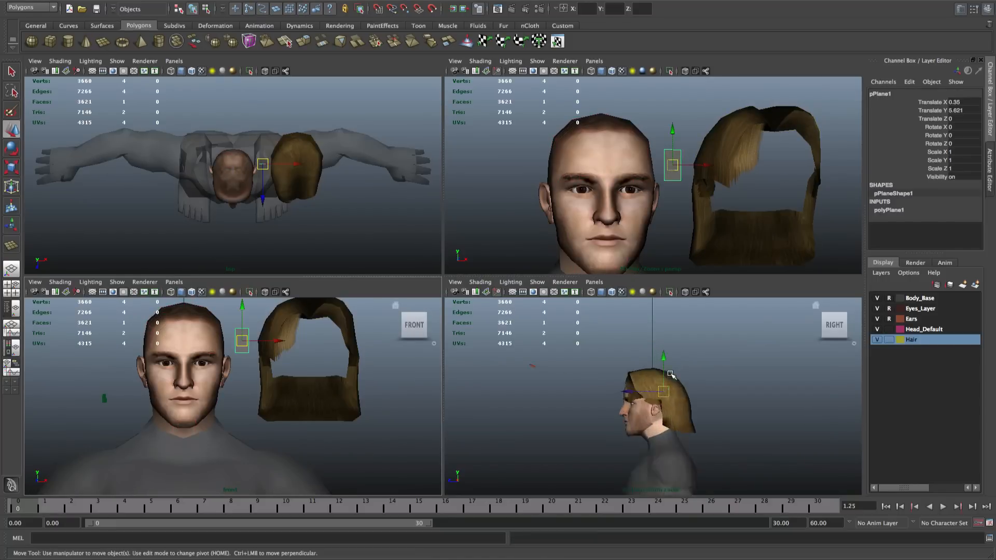
pyautogui.press('w')
pyautogui.moveTo(629, 387); pyautogui.dragTo(596, 388)
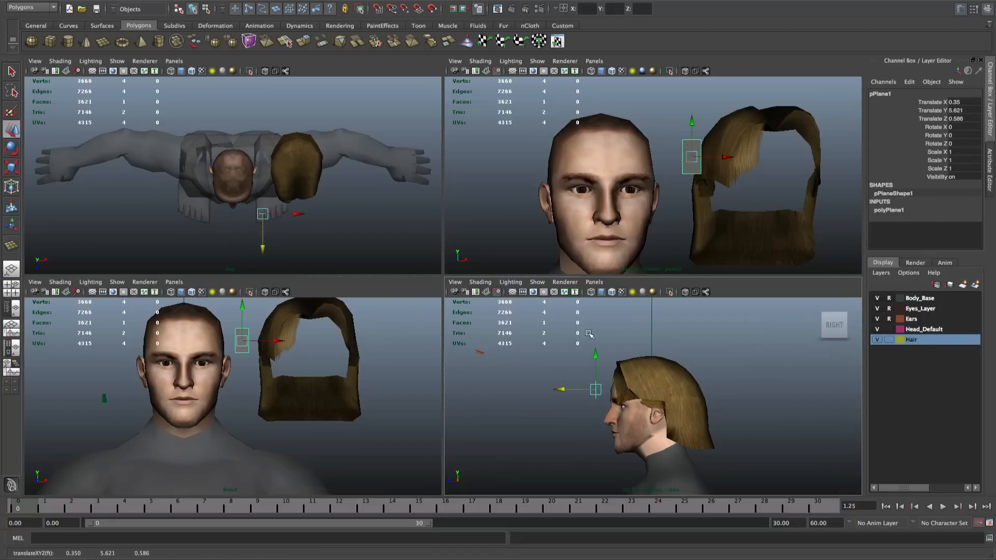
pyautogui.moveTo(728, 151); pyautogui.dragTo(646, 155)
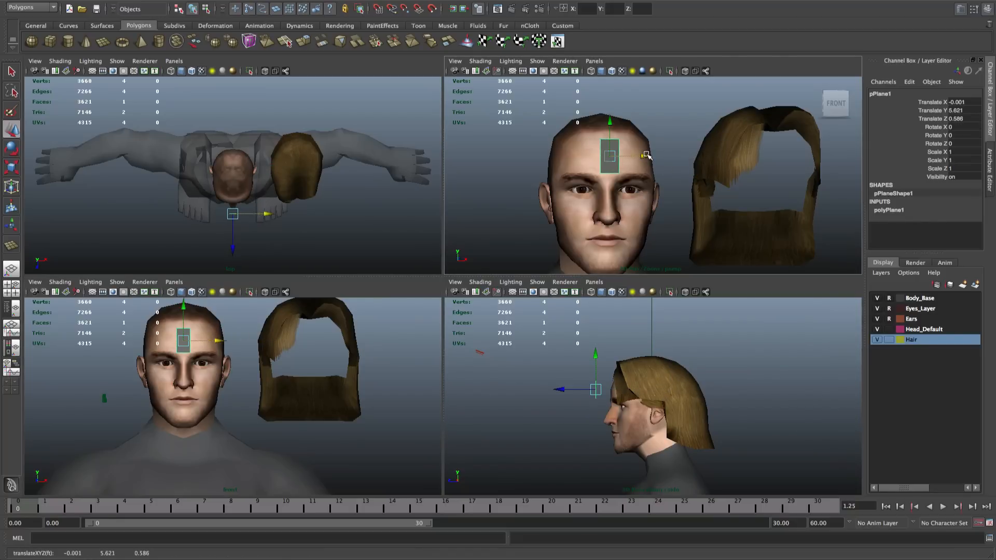
pyautogui.press('space')
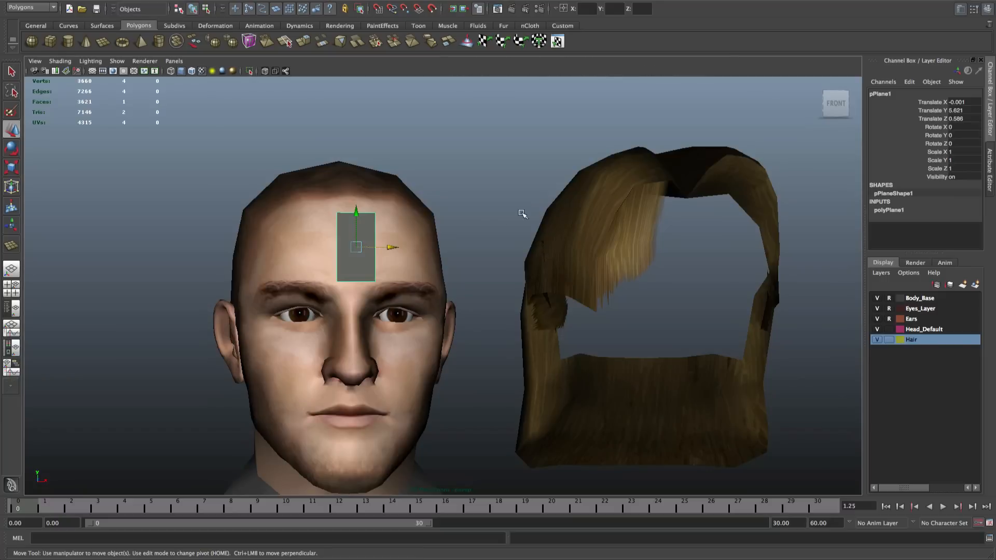
# Display wireframe edges over the shaded models in a closer view of the forehead
pyautogui.scroll(3, 510, 229)
pyautogui.moveTo(510, 229)
pyautogui.keyDown('alt'); pyautogui.mouseDown()
pyautogui.moveTo(547, 258)
pyautogui.moveTo(344, 271)
pyautogui.moveTo(311, 249)
pyautogui.mouseUp(); pyautogui.keyUp('alt')
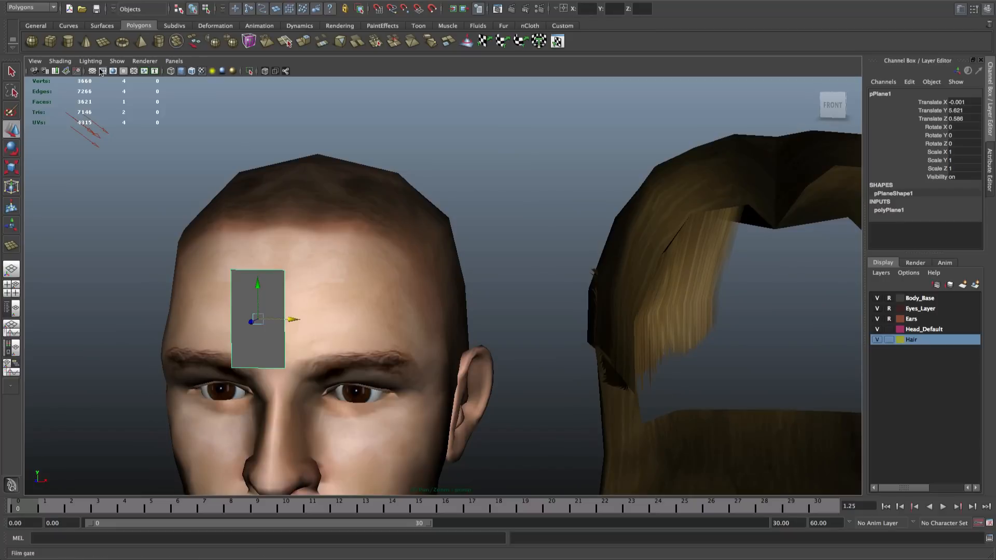
pyautogui.click(61, 62)
pyautogui.click(89, 155)
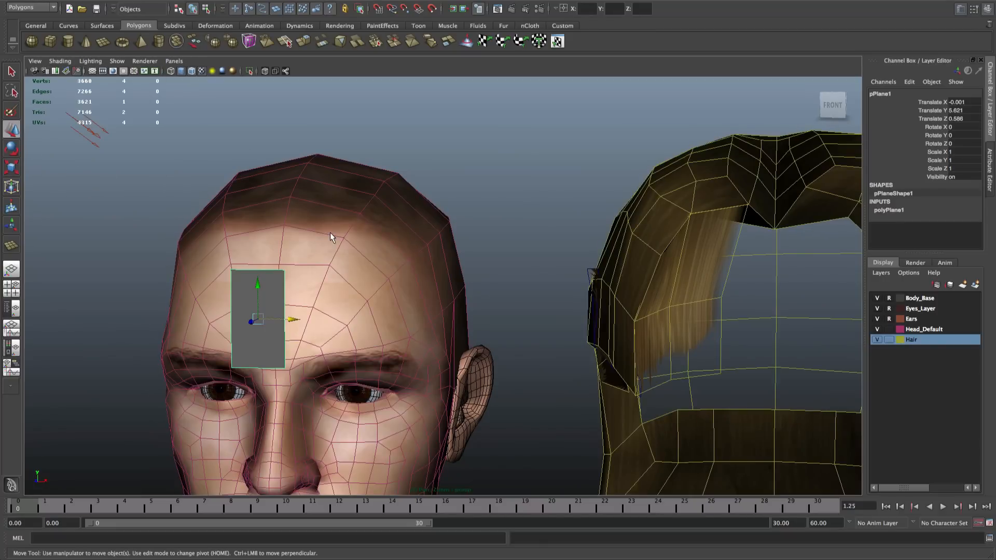
# Switch the plane to vertex editing and try sliding one of its lower corner vertices sideways along X
pyautogui.rightClick(270, 300)
pyautogui.rightClick(270, 300)
pyautogui.moveTo(269, 299); pyautogui.dragTo(227, 297, button='right')
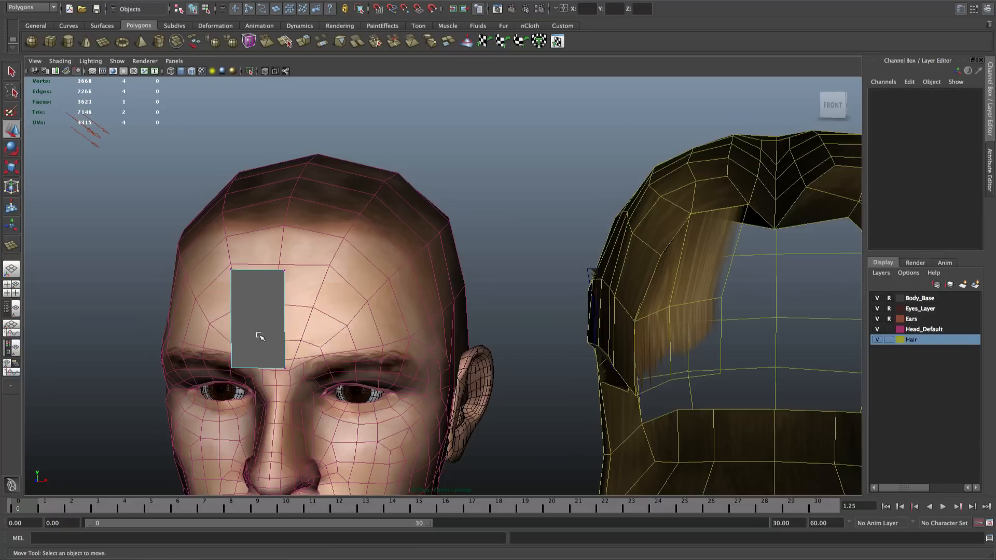
pyautogui.click(229, 369)
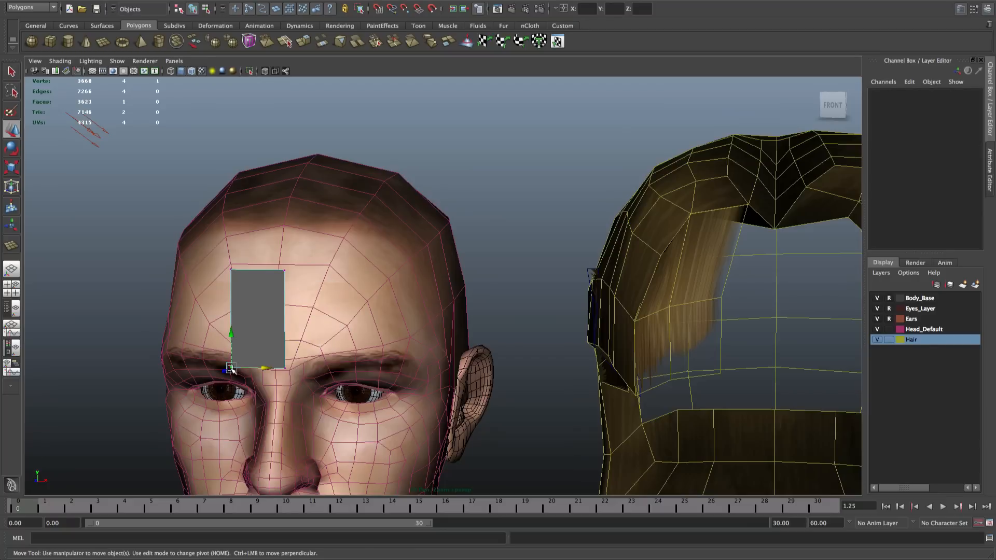
pyautogui.click(283, 368)
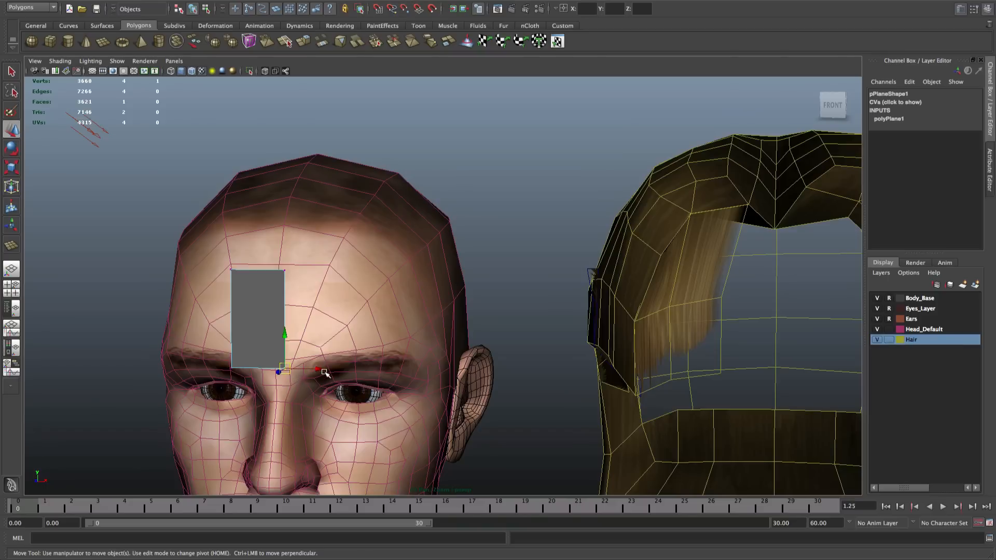
pyautogui.moveTo(325, 372); pyautogui.dragTo(330, 375)
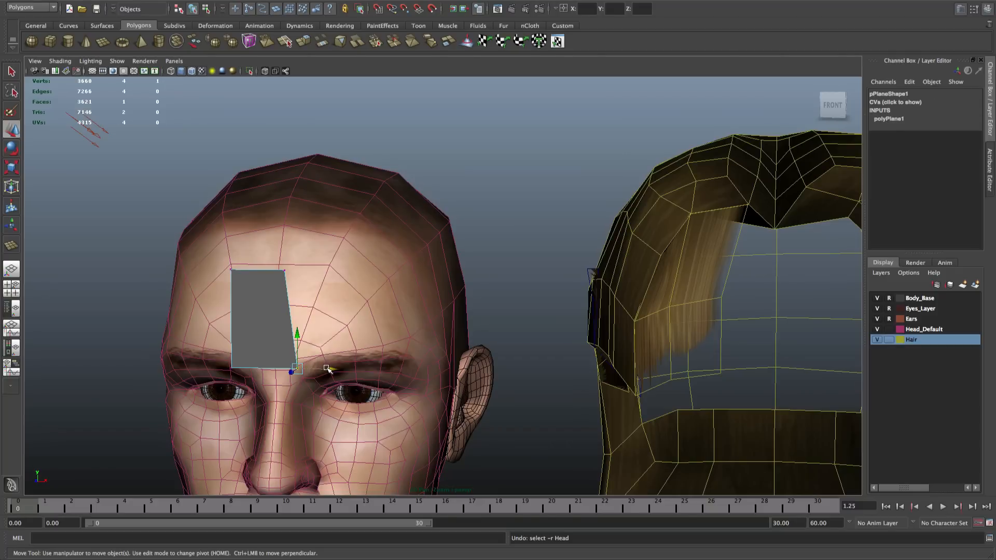
pyautogui.moveTo(322, 370); pyautogui.dragTo(286, 370)
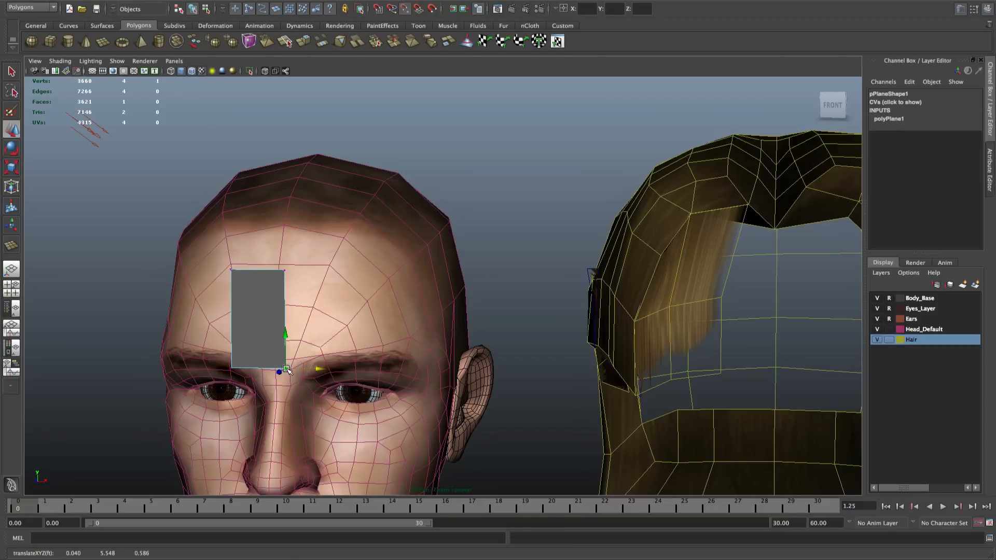
# Snap the plane's two lower corner vertices onto the head's forehead hairline vertices and inspect their fit from several angles
pyautogui.moveTo(287, 369); pyautogui.dragTo(345, 243)
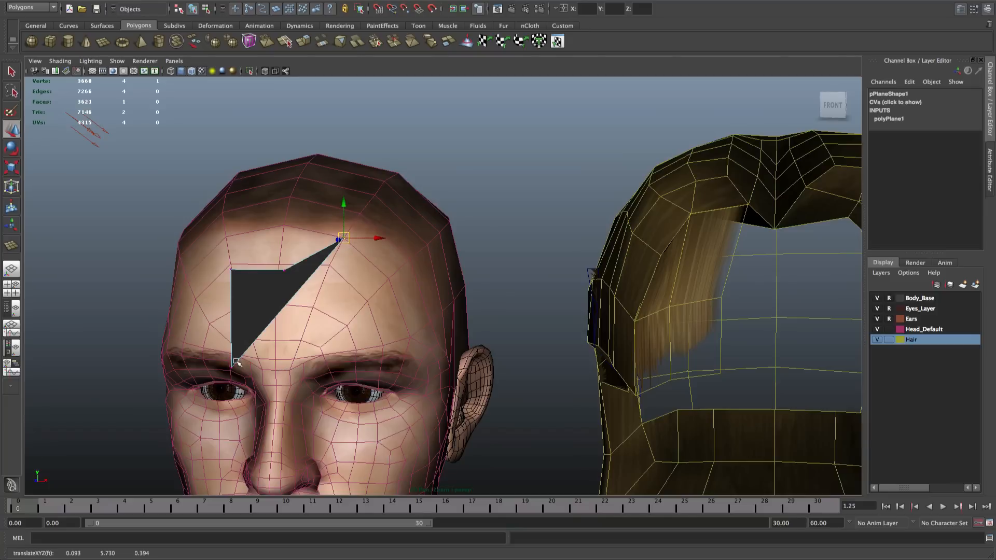
pyautogui.moveTo(232, 369); pyautogui.dragTo(381, 230)
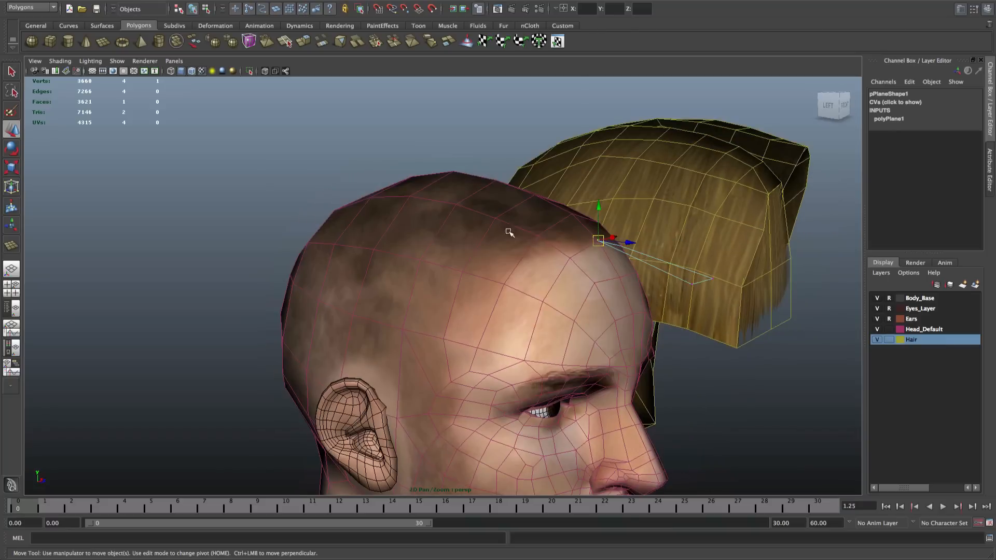
pyautogui.keyDown('alt'); pyautogui.moveTo(693, 286); pyautogui.dragTo(684, 307); pyautogui.keyUp('alt')
pyautogui.keyDown('alt'); pyautogui.moveTo(590, 341); pyautogui.dragTo(553, 323); pyautogui.keyUp('alt')
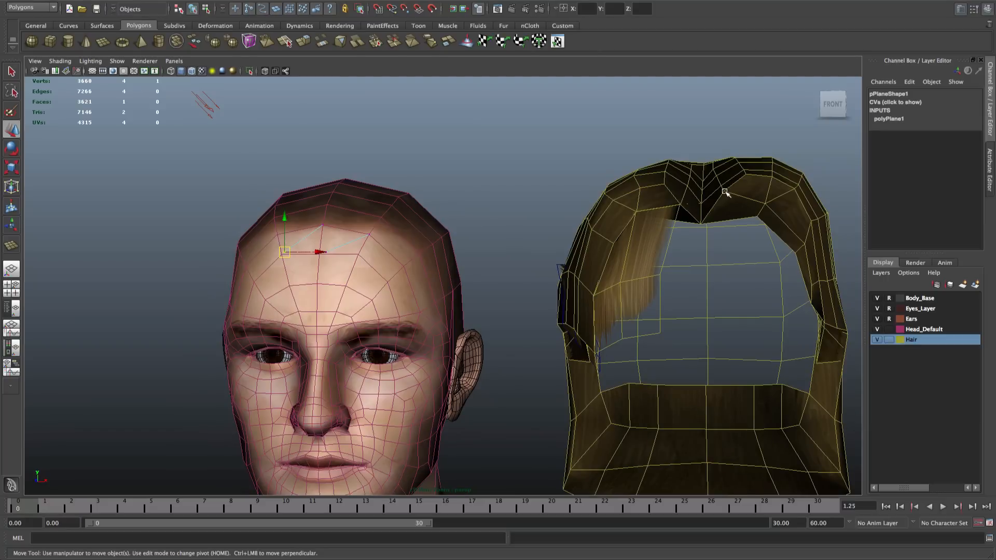
pyautogui.keyDown('alt'); pyautogui.moveTo(546, 212); pyautogui.dragTo(366, 257); pyautogui.keyUp('alt')
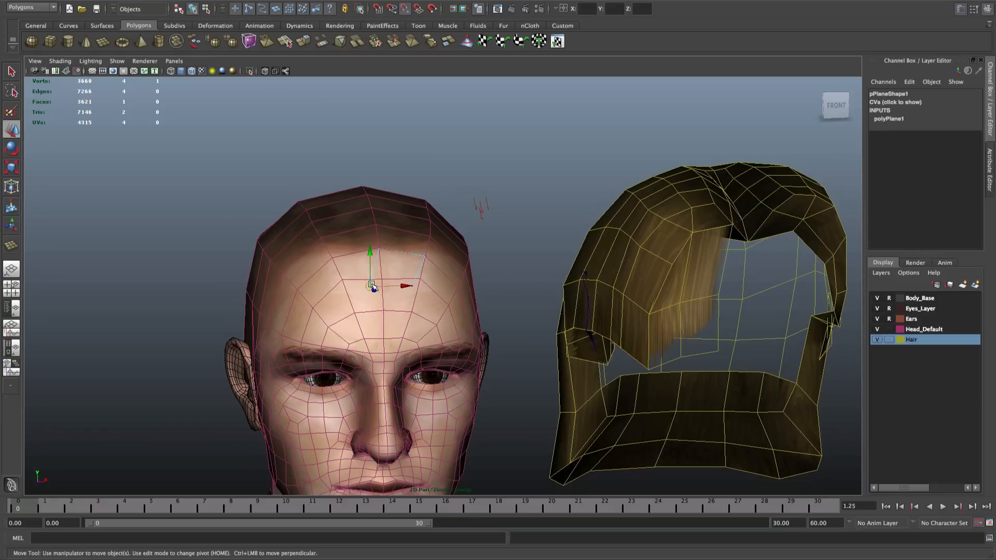
# Snap the plane's other two corner vertices to the hairline, raising vertices above it to stand the plane upright
pyautogui.press('Insert')
pyautogui.moveTo(375, 287); pyautogui.dragTo(380, 249)
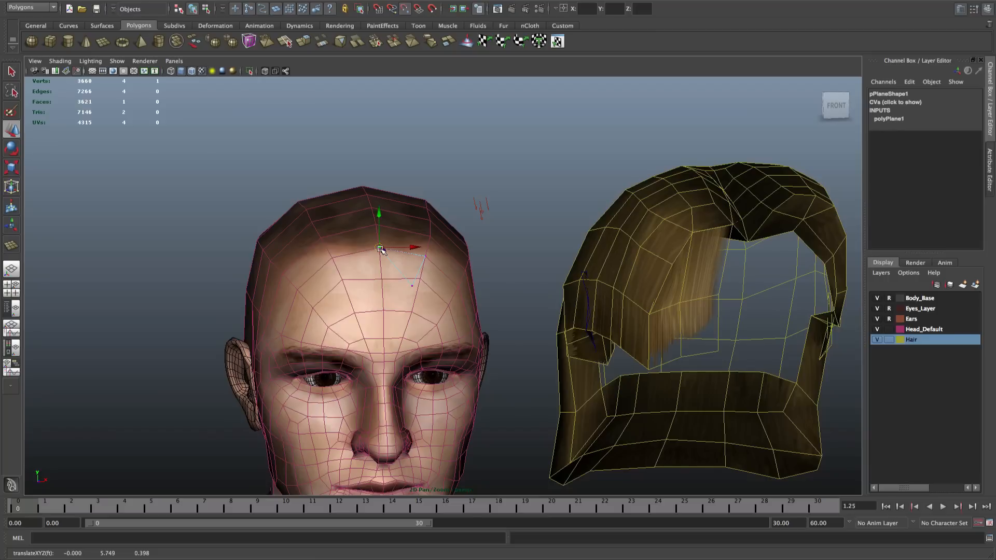
pyautogui.press('Insert')
pyautogui.moveTo(379, 213); pyautogui.dragTo(380, 176)
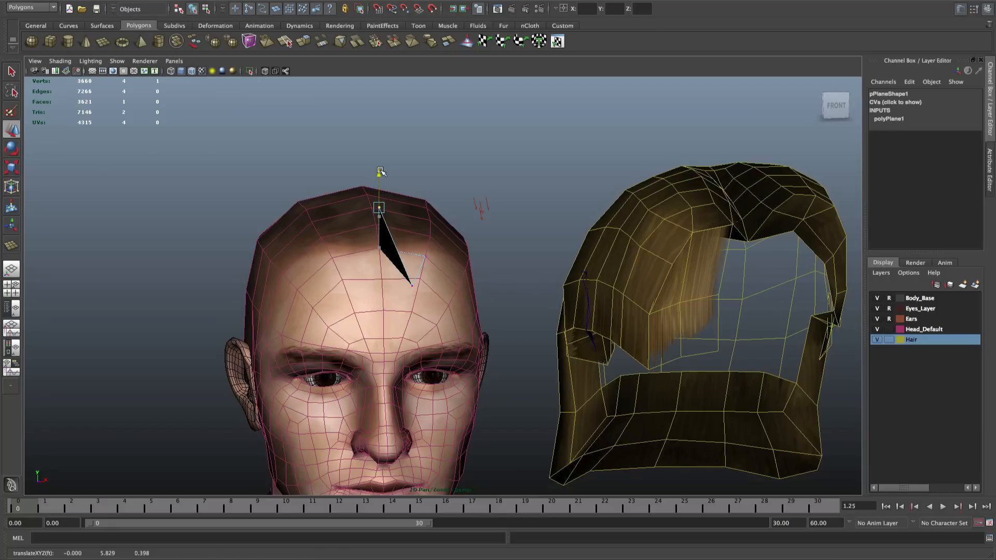
pyautogui.click(413, 284)
pyautogui.moveTo(413, 286); pyautogui.dragTo(426, 256)
pyautogui.moveTo(424, 222); pyautogui.dragTo(508, 203)
# Select the plane's two upper vertices, adjust their depth above the hairline, and check the slant from the side and front
pyautogui.keyDown('alt'); pyautogui.moveTo(469, 282); pyautogui.dragTo(607, 302); pyautogui.keyUp('alt')
pyautogui.keyDown('shift'); pyautogui.moveTo(423, 296); pyautogui.dragTo(481, 293); pyautogui.keyUp('shift')
pyautogui.keyDown('alt'); pyautogui.moveTo(550, 292); pyautogui.dragTo(487, 301); pyautogui.keyUp('alt')
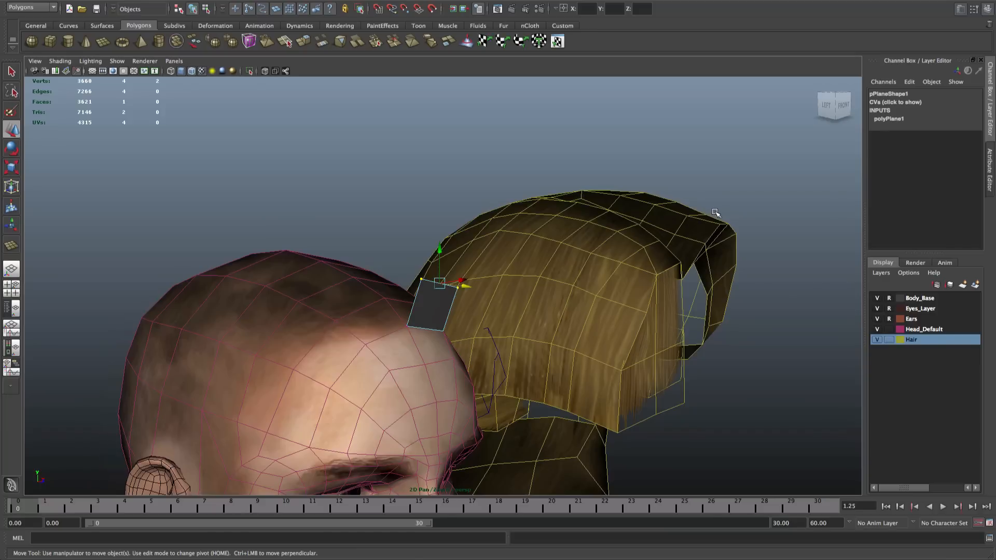
pyautogui.keyDown('alt'); pyautogui.moveTo(427, 276); pyautogui.dragTo(352, 274); pyautogui.keyUp('alt')
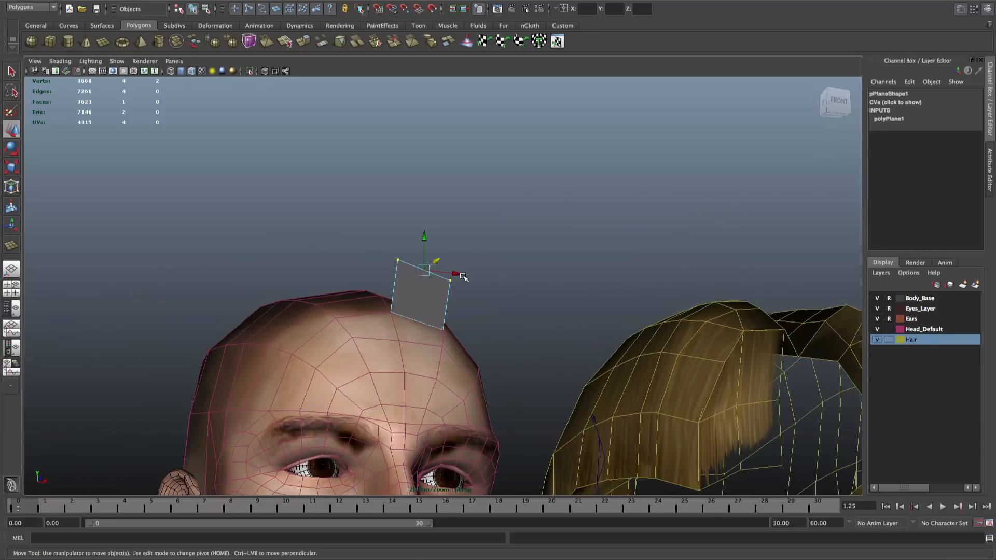
pyautogui.keyDown('alt'); pyautogui.moveTo(422, 232); pyautogui.dragTo(383, 207, button='middle'); pyautogui.keyUp('alt')
pyautogui.keyDown('alt'); pyautogui.moveTo(383, 207); pyautogui.dragTo(334, 220); pyautogui.keyUp('alt')
# Extrude the plane's outer side edge and extend it along the hairline to form a second strip segment
pyautogui.press('q')
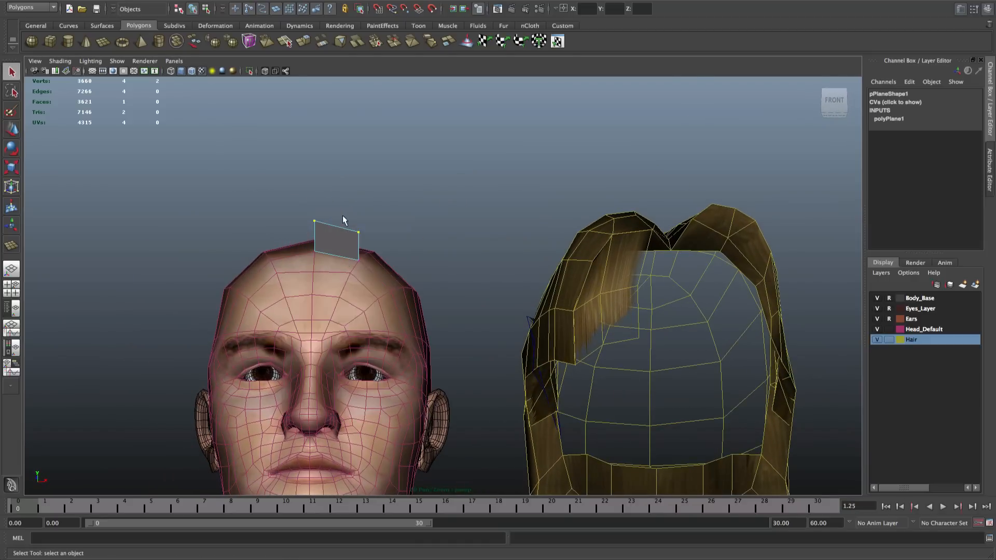
pyautogui.press('F10')
pyautogui.click(360, 247)
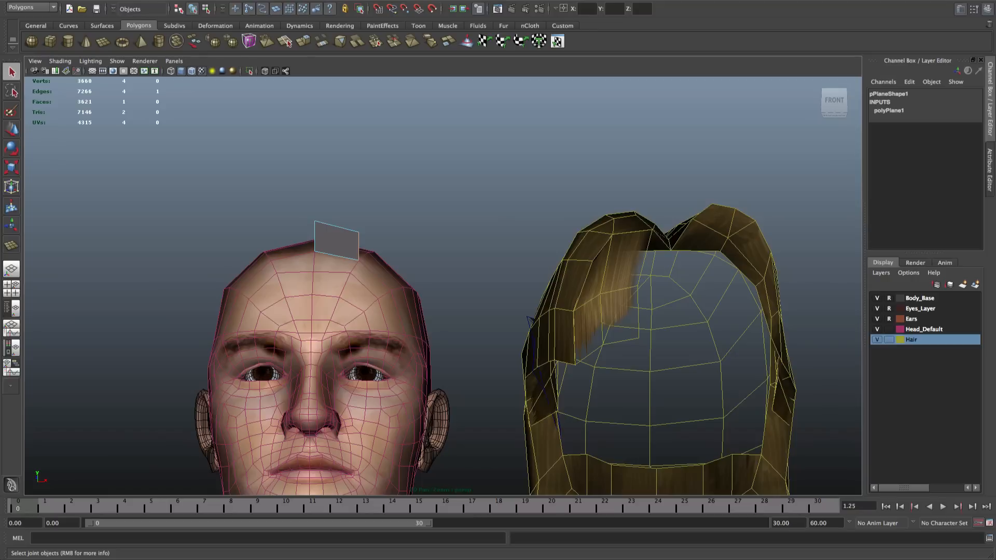
pyautogui.click(358, 14)
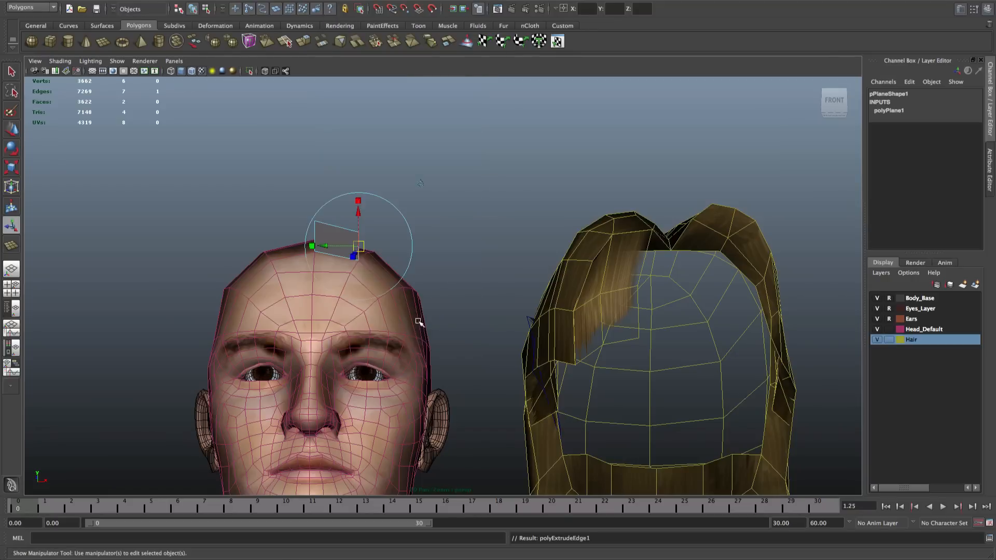
pyautogui.moveTo(391, 247)
pyautogui.mouseDown()
pyautogui.moveTo(440, 247)
pyautogui.moveTo(434, 293)
pyautogui.moveTo(415, 254)
pyautogui.moveTo(395, 270)
pyautogui.moveTo(433, 216)
pyautogui.moveTo(396, 249)
pyautogui.mouseUp()
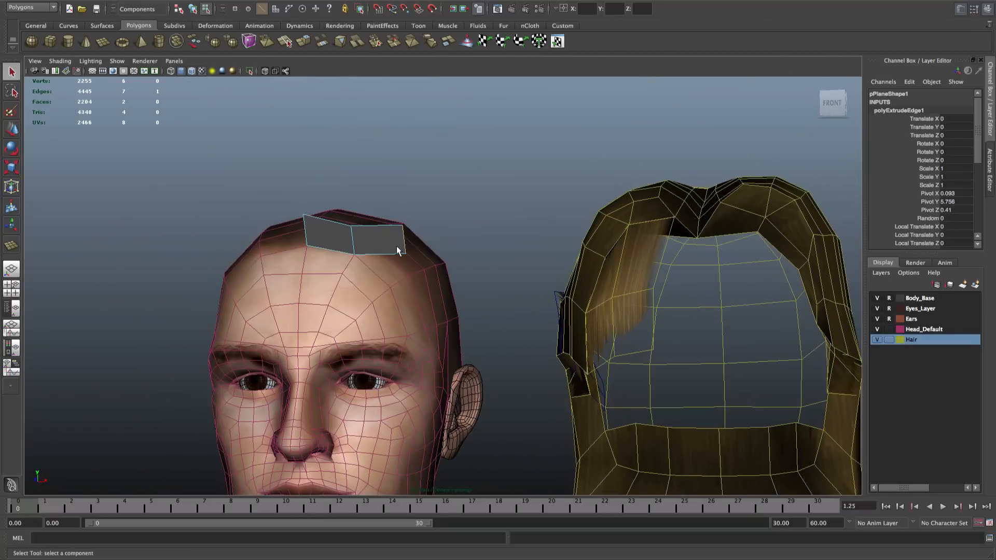
# Snap the second strip segment's lower outer vertex onto the head's hairline and reposition its upper outer vertex above it
pyautogui.press('q')
pyautogui.rightClick(396, 249)
pyautogui.moveTo(397, 249); pyautogui.dragTo(365, 249, button='right')
pyautogui.click(406, 252)
pyautogui.press('w')
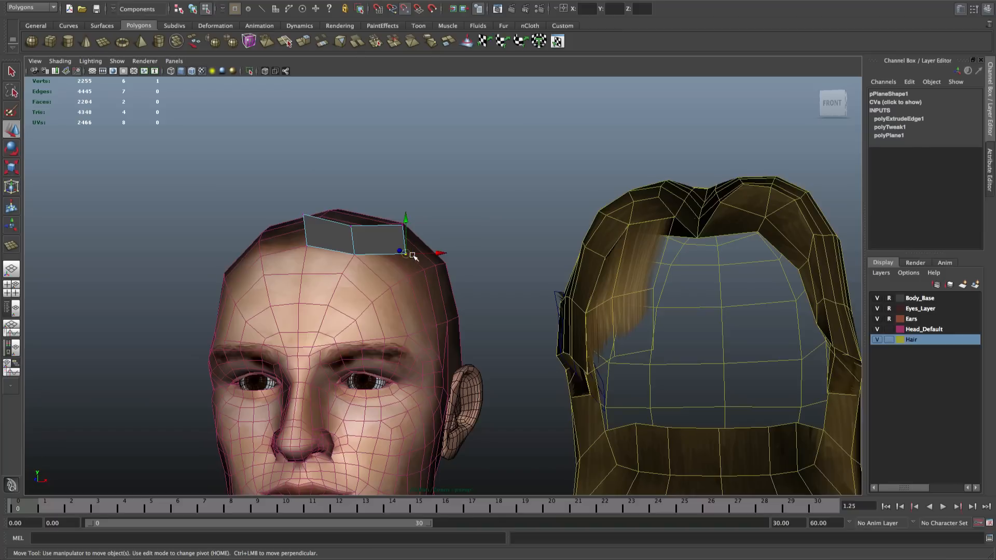
pyautogui.moveTo(404, 252); pyautogui.dragTo(644, 253)
pyautogui.click(405, 223)
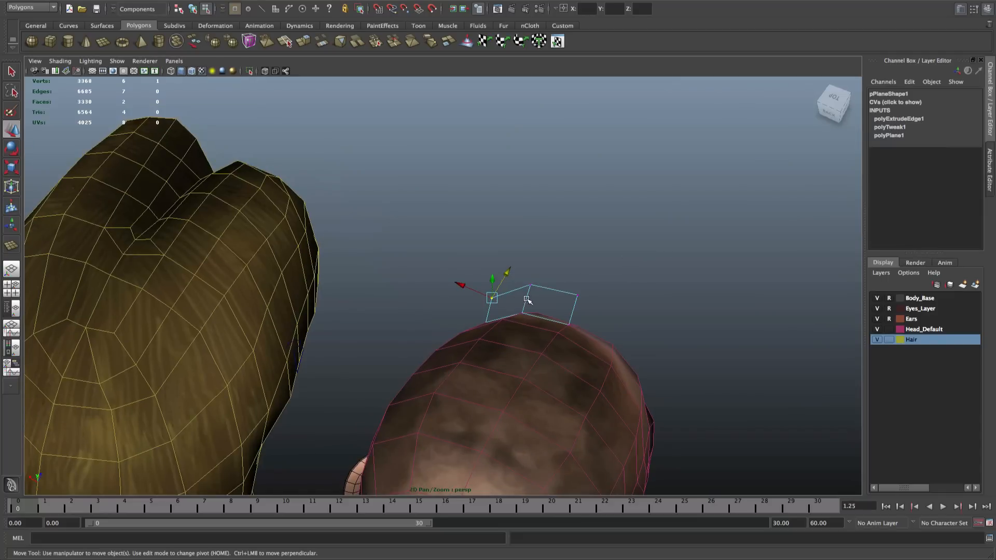
# Switch backface culling off and back on to compare how the strip's rear faces display
pyautogui.click(60, 61)
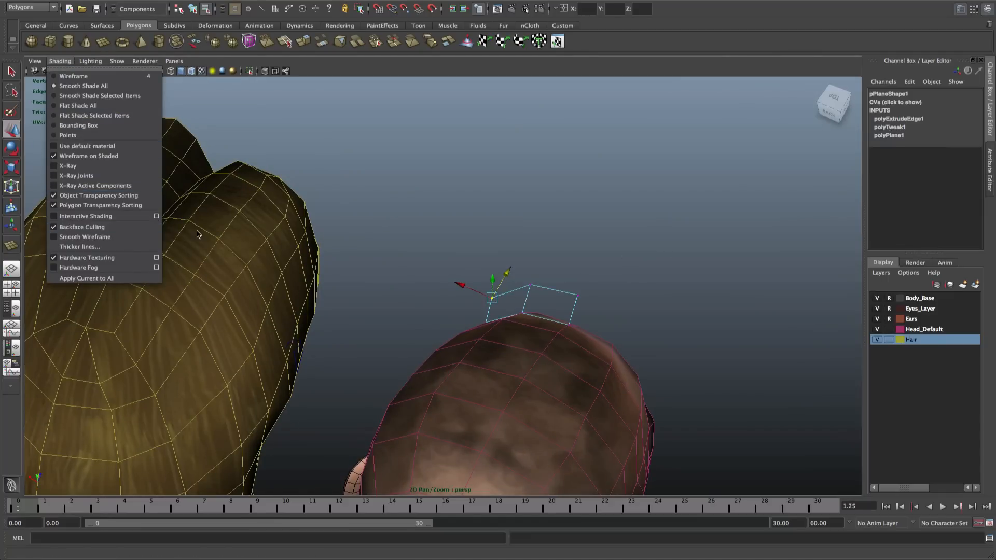
pyautogui.click(83, 226)
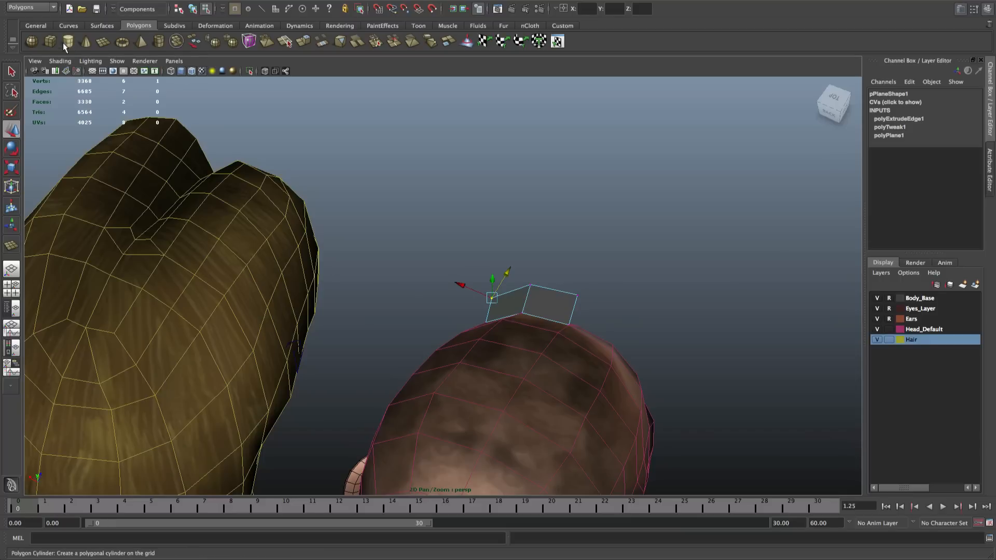
pyautogui.click(60, 62)
pyautogui.click(155, 232)
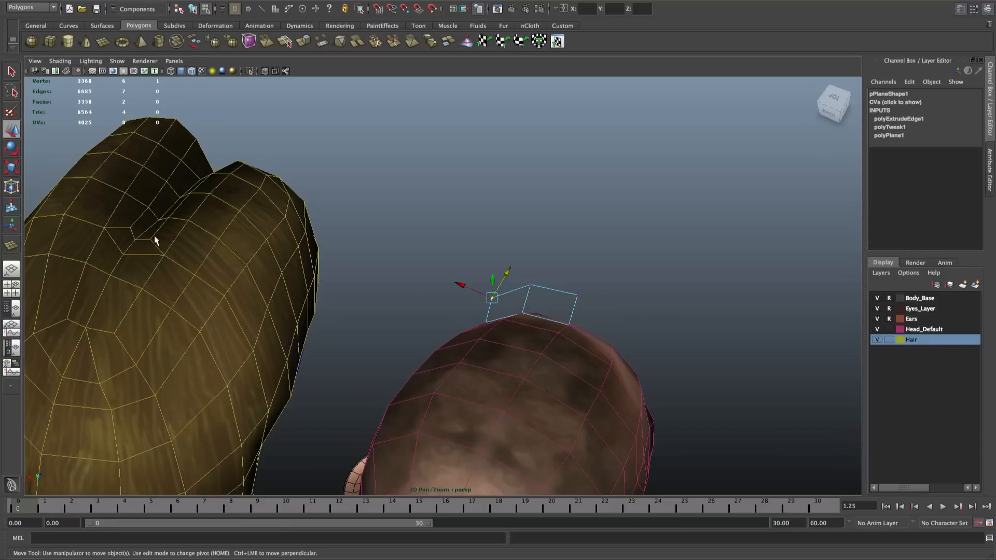
# Examine the two-segment strip along the hairline and the finished hair mesh from below, above, the side and the front
pyautogui.keyDown('alt'); pyautogui.moveTo(385, 279); pyautogui.dragTo(387, 172); pyautogui.keyUp('alt')
pyautogui.keyDown('alt'); pyautogui.moveTo(387, 172); pyautogui.dragTo(407, 140, button='middle'); pyautogui.keyUp('alt')
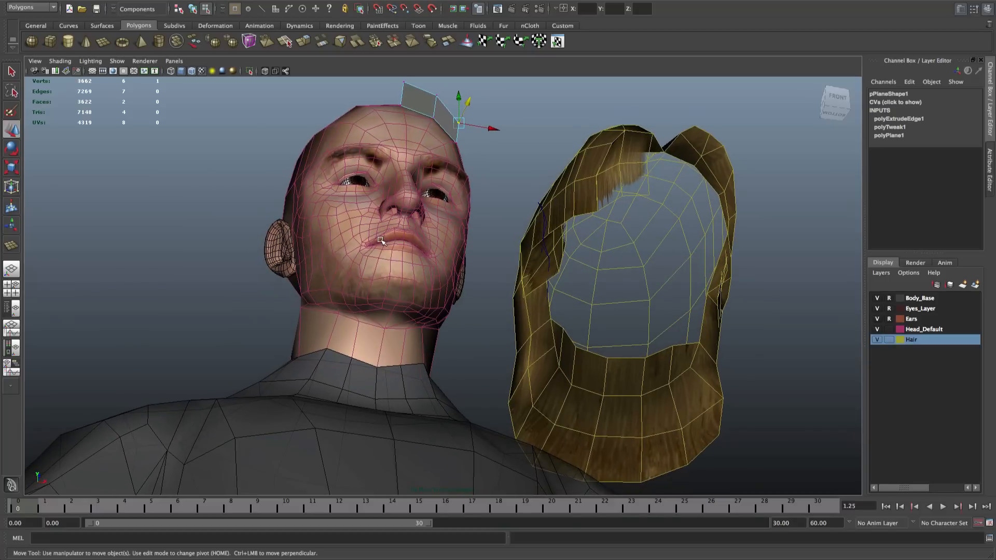
pyautogui.keyDown('alt'); pyautogui.moveTo(428, 204); pyautogui.dragTo(455, 230); pyautogui.keyUp('alt')
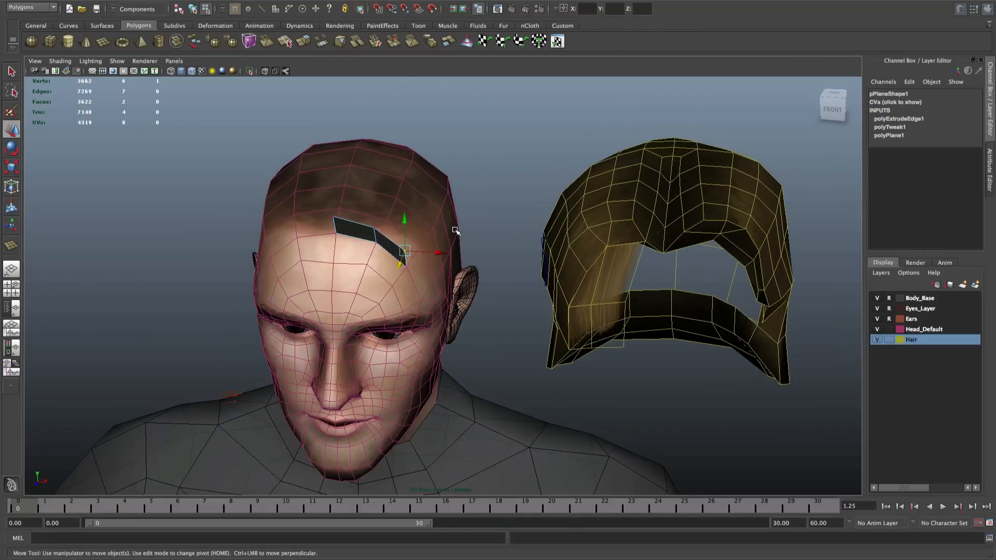
pyautogui.scroll(3, 439, 231)
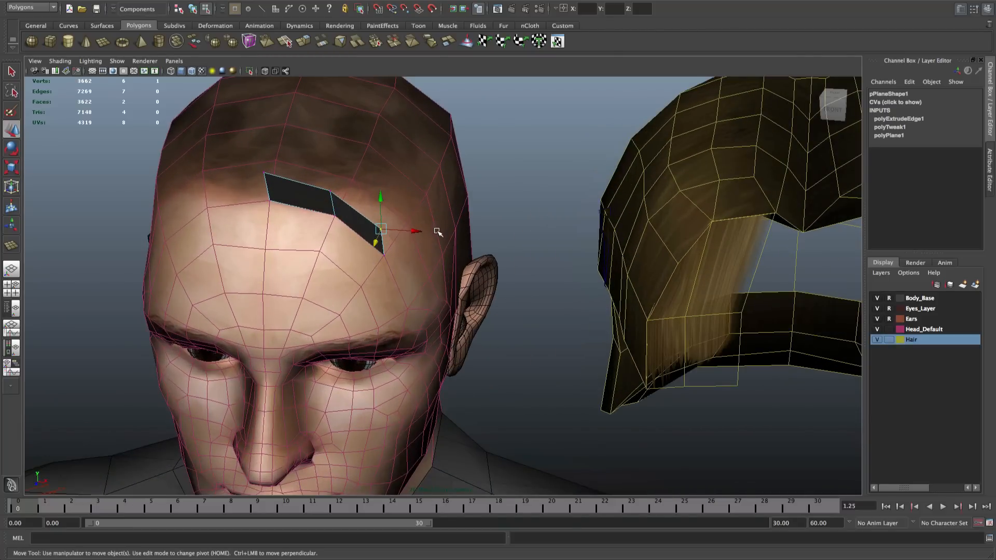
pyautogui.keyDown('alt'); pyautogui.moveTo(437, 232); pyautogui.dragTo(600, 269); pyautogui.keyUp('alt')
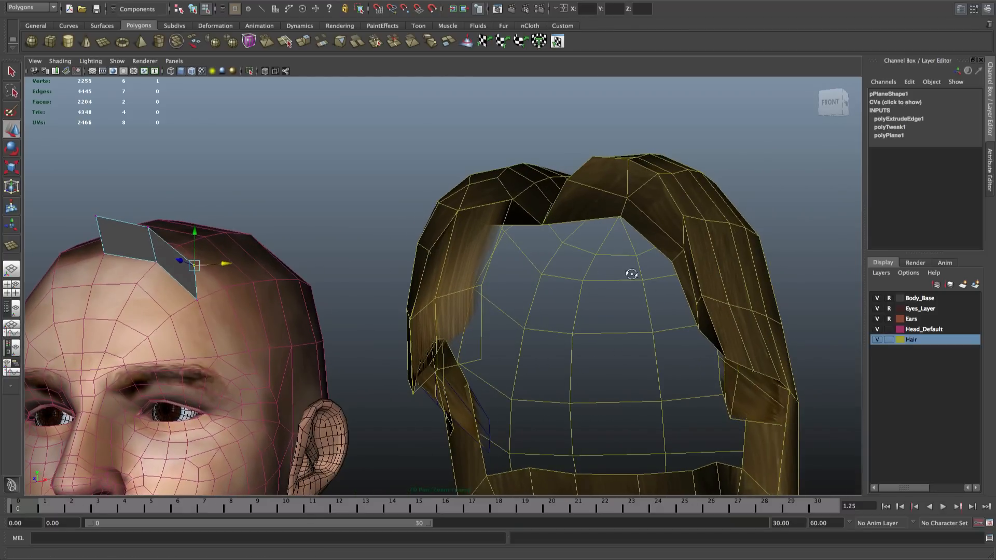
pyautogui.moveTo(631, 275)
pyautogui.keyDown('alt'); pyautogui.mouseDown()
pyautogui.moveTo(612, 280)
pyautogui.moveTo(643, 286)
pyautogui.mouseUp(); pyautogui.keyUp('alt')
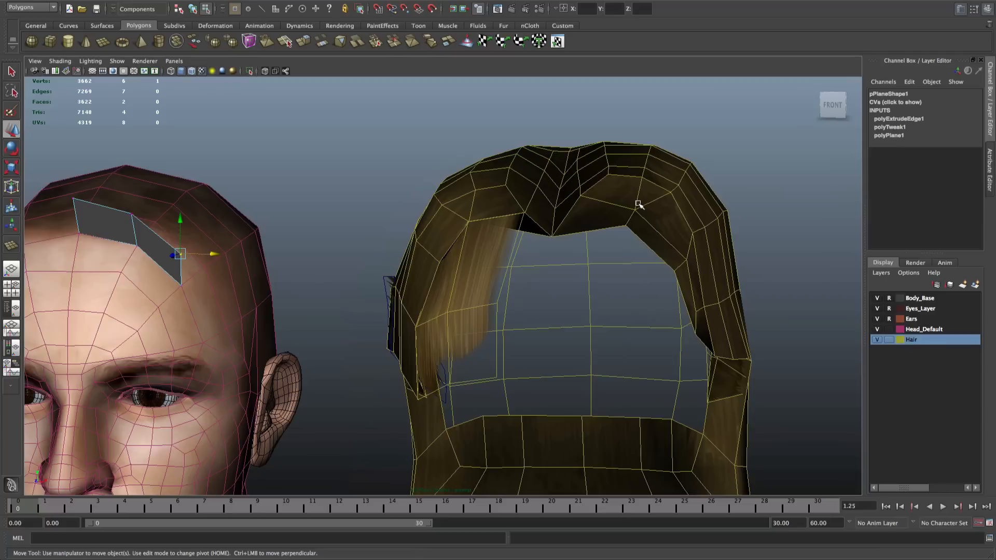
pyautogui.keyDown('alt'); pyautogui.moveTo(202, 265); pyautogui.dragTo(222, 265); pyautogui.keyUp('alt')
pyautogui.keyDown('alt'); pyautogui.moveTo(192, 264); pyautogui.dragTo(310, 248, button='middle'); pyautogui.keyUp('alt')
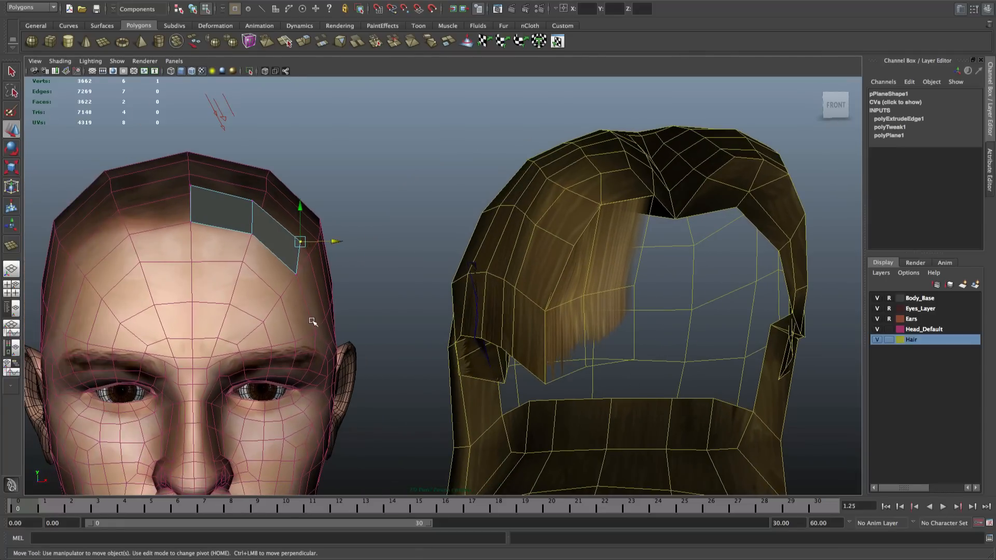
# Extrude the strip's outer end edge down along the hairline to form a third segment
pyautogui.moveTo(266, 236); pyautogui.dragTo(302, 262, button='right')
pyautogui.press('q')
pyautogui.click(300, 262)
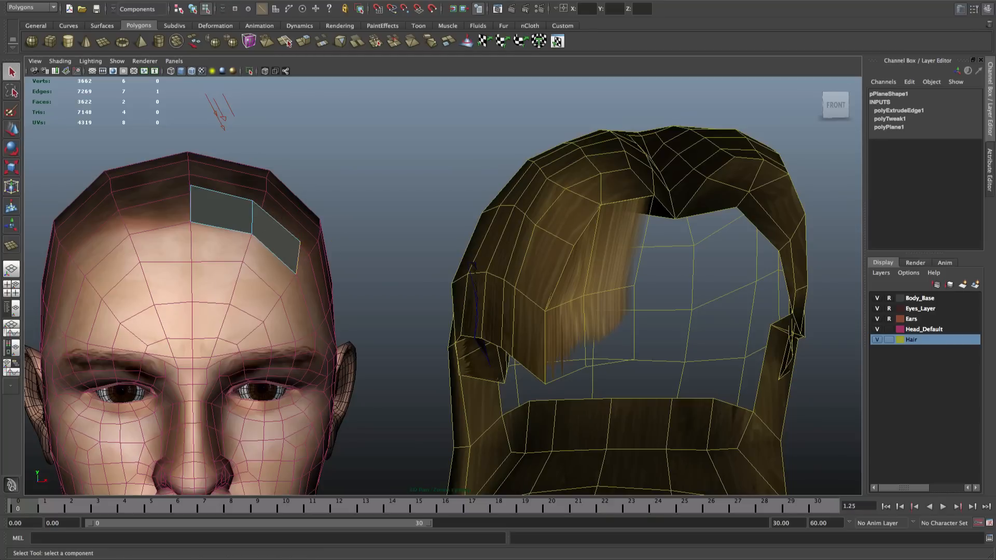
pyautogui.click(105, 1)
pyautogui.moveTo(85, 1)
pyautogui.moveTo(130, 83)
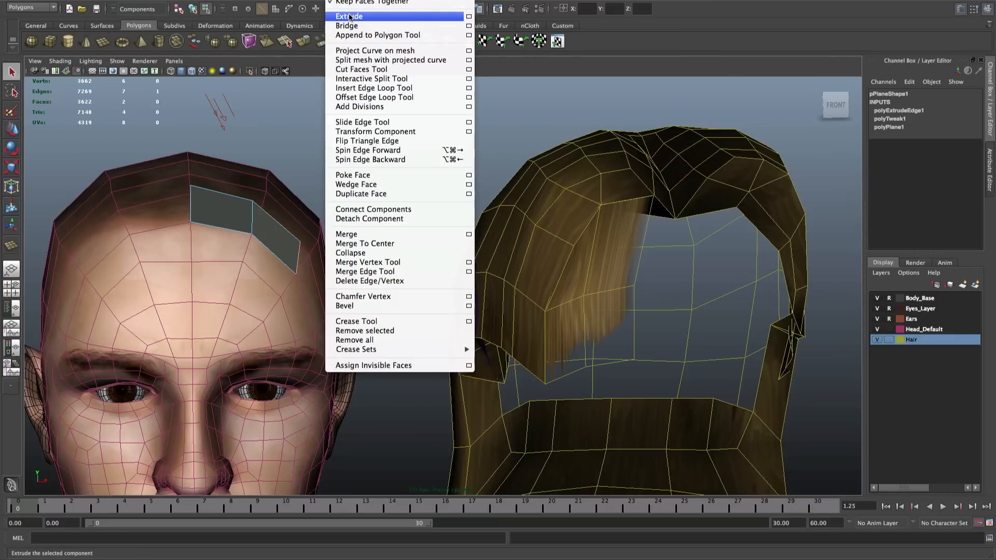
pyautogui.click(349, 18)
pyautogui.moveTo(308, 250); pyautogui.dragTo(332, 290)
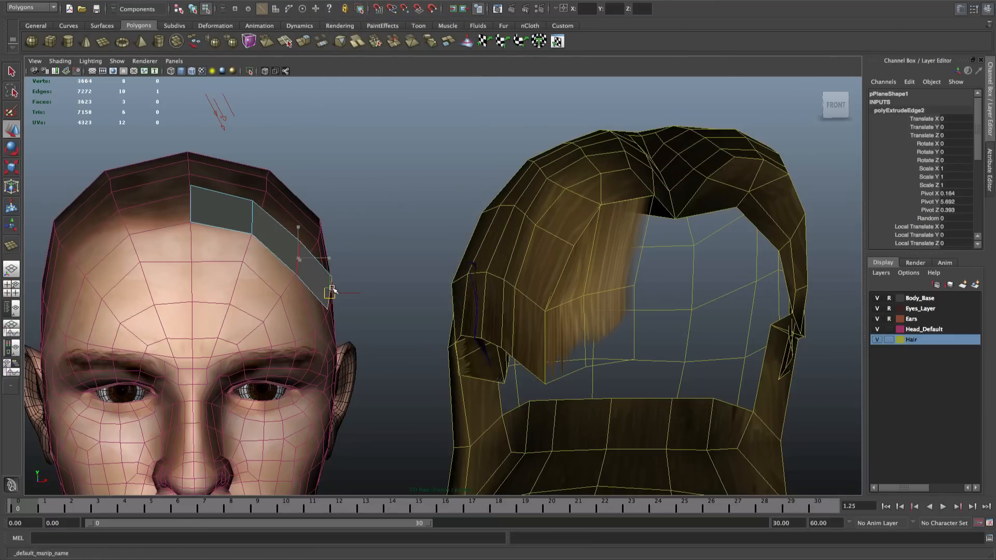
# Snap the third segment's lower outer vertex onto the head's hairline vertex at the temple and check its placement
pyautogui.press('q')
pyautogui.moveTo(330, 291); pyautogui.dragTo(331, 317, button='right')
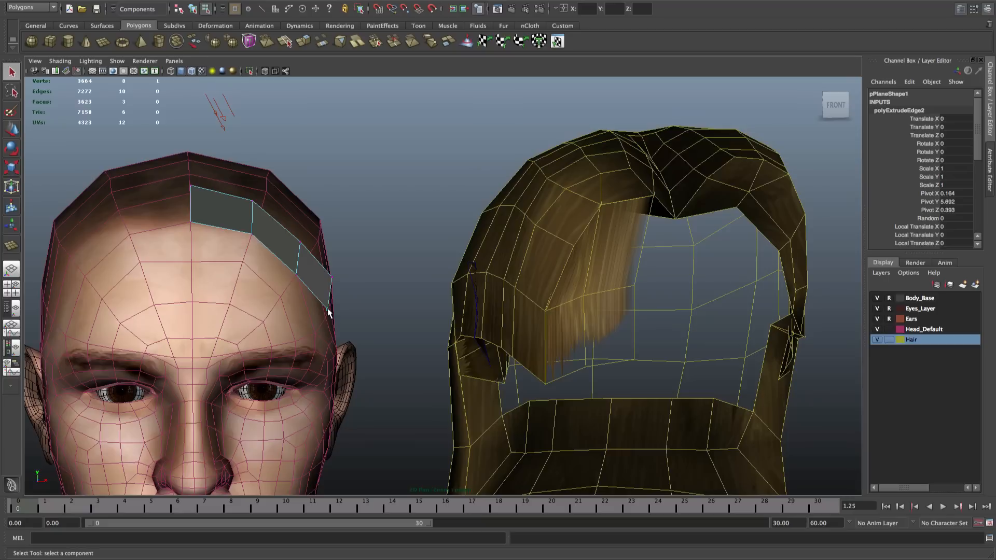
pyautogui.click(327, 311)
pyautogui.press('w')
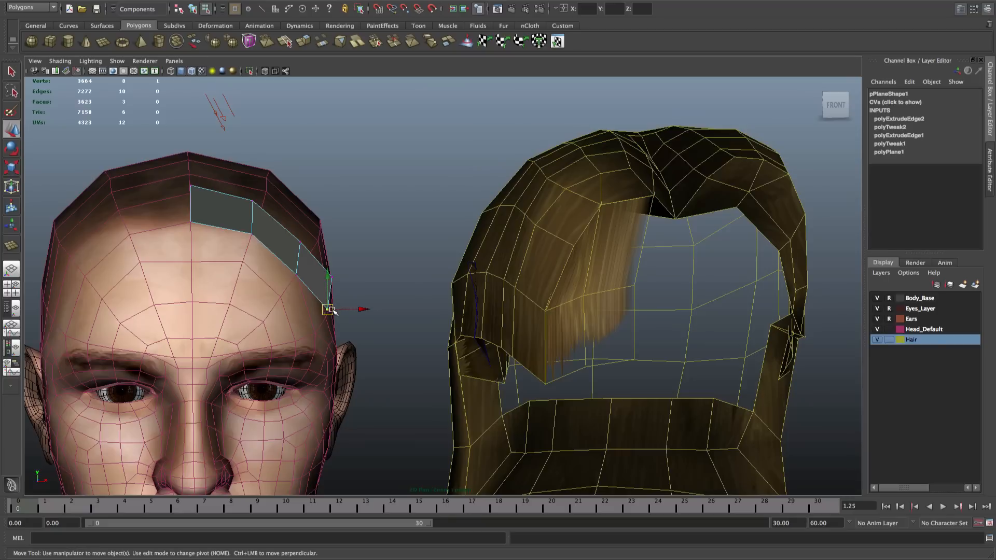
pyautogui.moveTo(330, 309); pyautogui.dragTo(319, 328)
pyautogui.keyDown('alt'); pyautogui.moveTo(170, 251); pyautogui.dragTo(344, 240); pyautogui.keyUp('alt')
pyautogui.keyDown('alt'); pyautogui.moveTo(447, 280); pyautogui.dragTo(317, 314); pyautogui.keyUp('alt')
# Turn on X-Ray shading to check the snapped temple vertex through the head, and restore solid shading
pyautogui.click(60, 60)
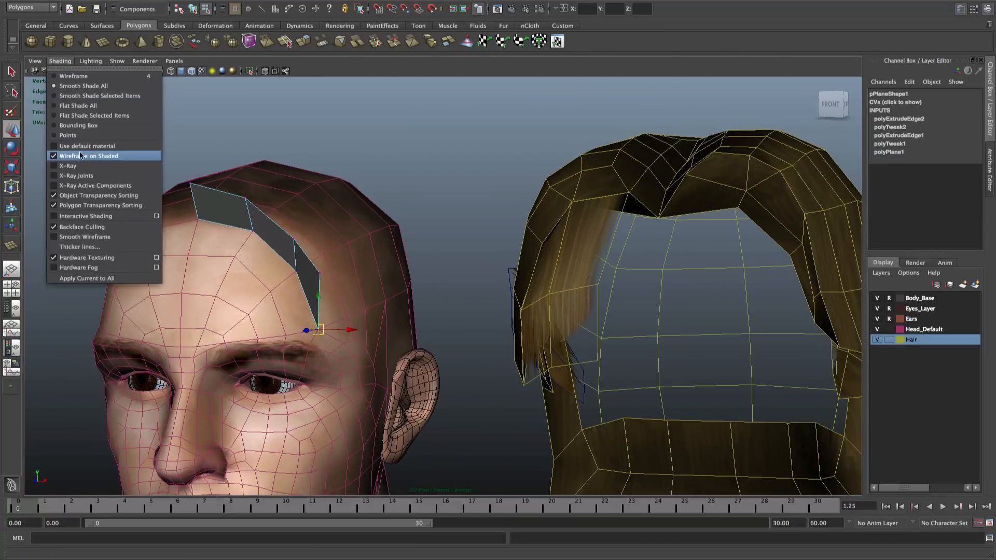
pyautogui.click(78, 165)
pyautogui.keyDown('alt'); pyautogui.moveTo(290, 280); pyautogui.dragTo(338, 318); pyautogui.keyUp('alt')
pyautogui.press('v')
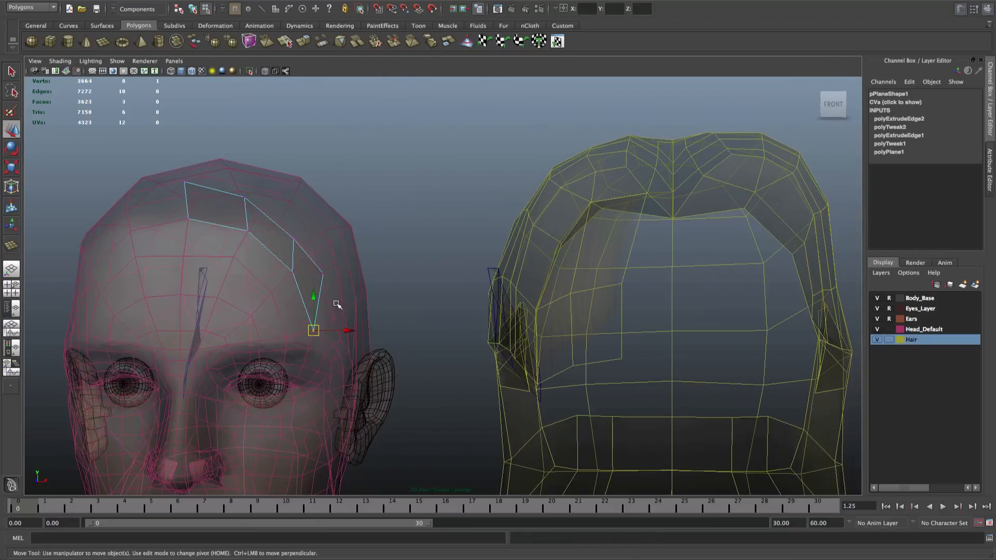
pyautogui.click(60, 61)
pyautogui.click(96, 167)
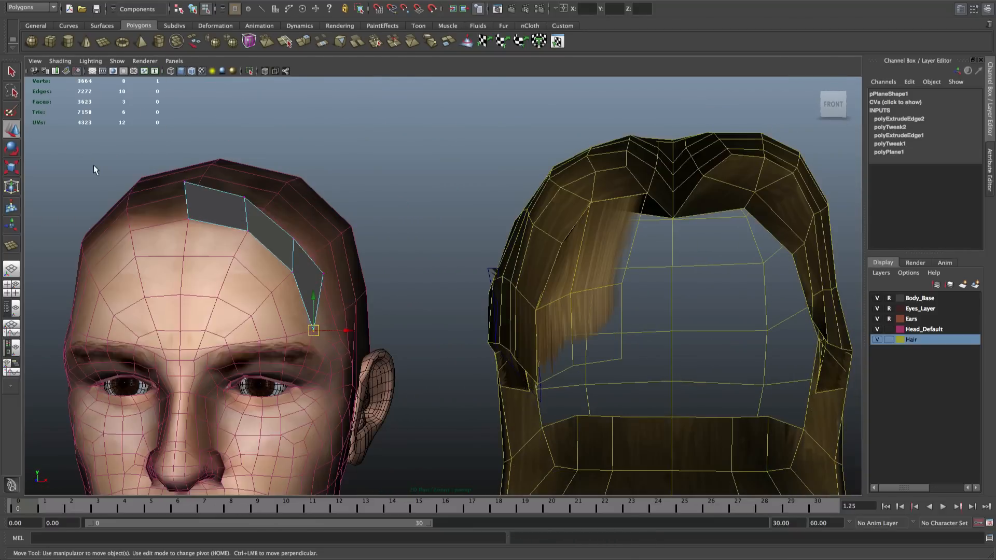
# Move the third segment's upper outer vertex down and inward so the segment tapers along the temple
pyautogui.keyDown('alt'); pyautogui.moveTo(346, 247); pyautogui.dragTo(344, 245); pyautogui.keyUp('alt')
pyautogui.click(329, 266)
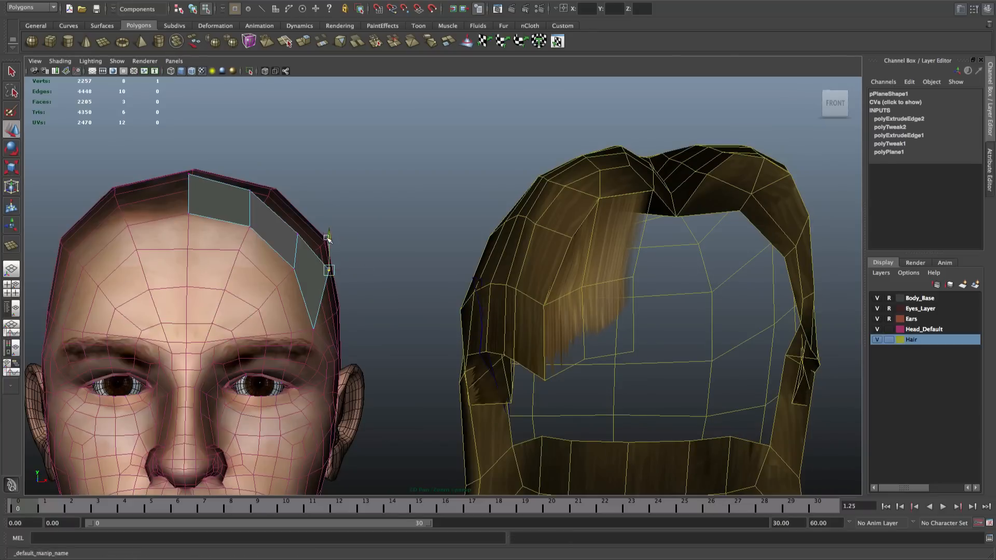
pyautogui.moveTo(329, 236); pyautogui.dragTo(327, 261)
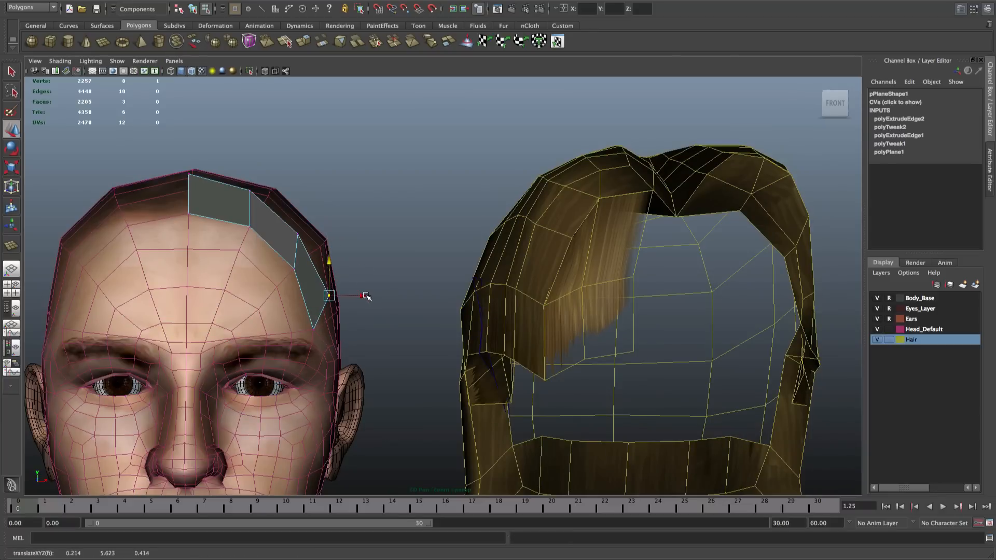
pyautogui.moveTo(366, 296); pyautogui.dragTo(357, 297)
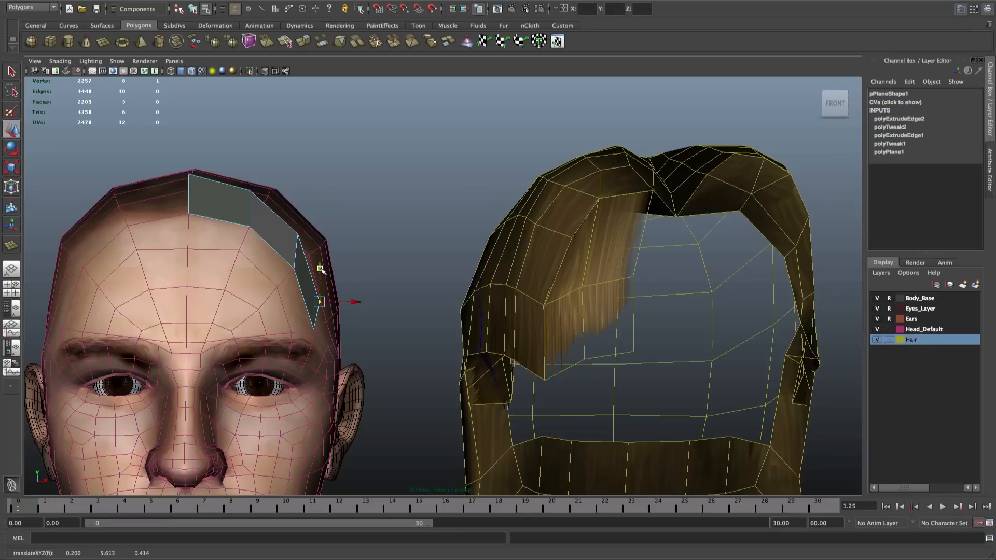
pyautogui.scroll(3, 324, 262)
pyautogui.keyDown('alt'); pyautogui.moveTo(321, 264); pyautogui.dragTo(289, 258); pyautogui.keyUp('alt')
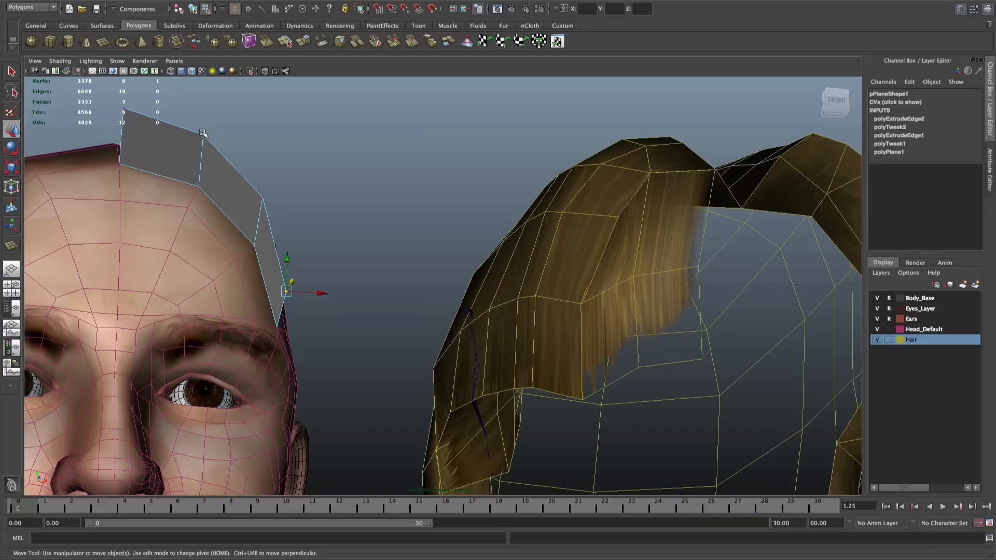
# Shift the upper vertex between the first two segments outward and adjust the strip's outer upper vertex at the temple
pyautogui.click(203, 133)
pyautogui.moveTo(203, 133); pyautogui.dragTo(218, 139)
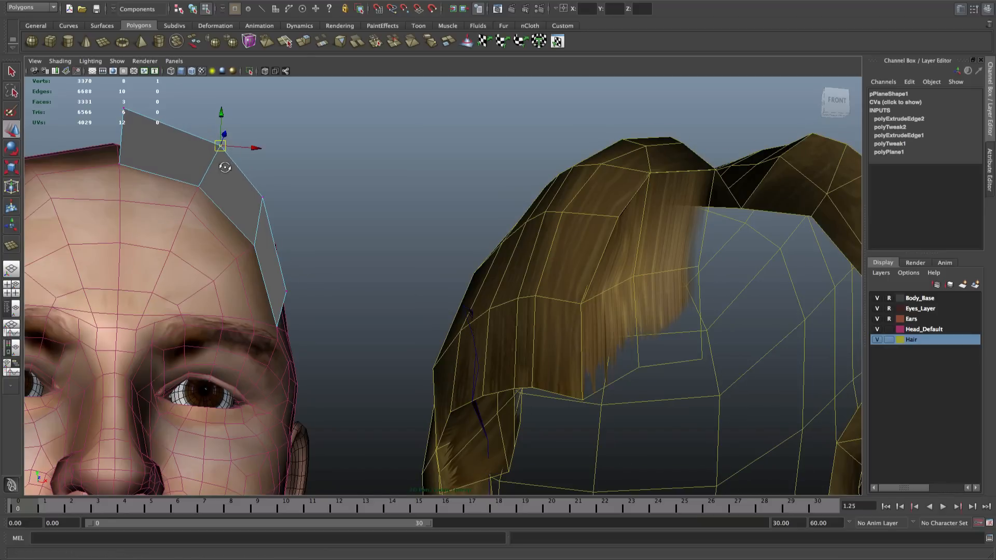
pyautogui.keyDown('alt'); pyautogui.moveTo(222, 165); pyautogui.dragTo(215, 177); pyautogui.keyUp('alt')
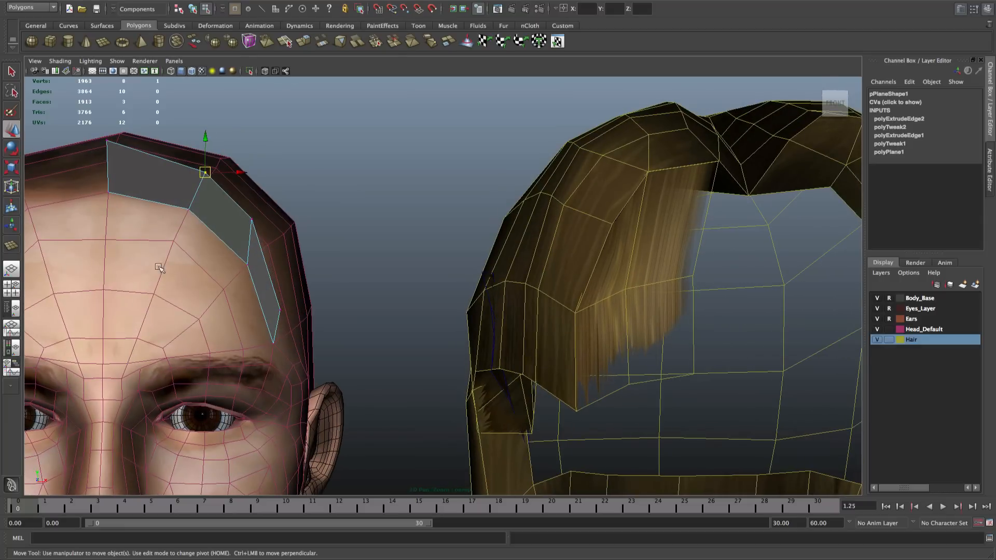
pyautogui.keyDown('alt'); pyautogui.moveTo(251, 217); pyautogui.dragTo(260, 243); pyautogui.keyUp('alt')
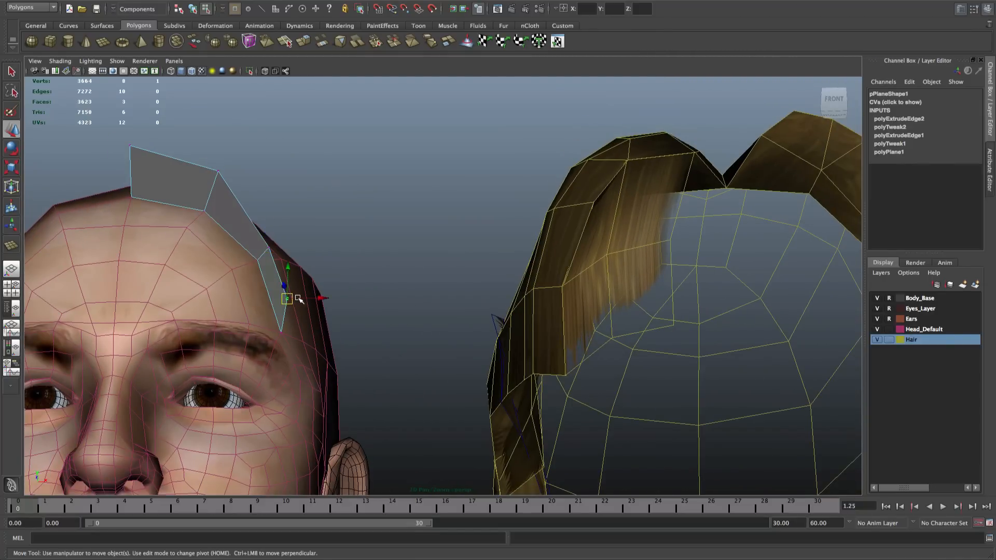
pyautogui.keyDown('alt'); pyautogui.moveTo(300, 299); pyautogui.dragTo(317, 306); pyautogui.keyUp('alt')
pyautogui.moveTo(297, 264); pyautogui.dragTo(627, 214)
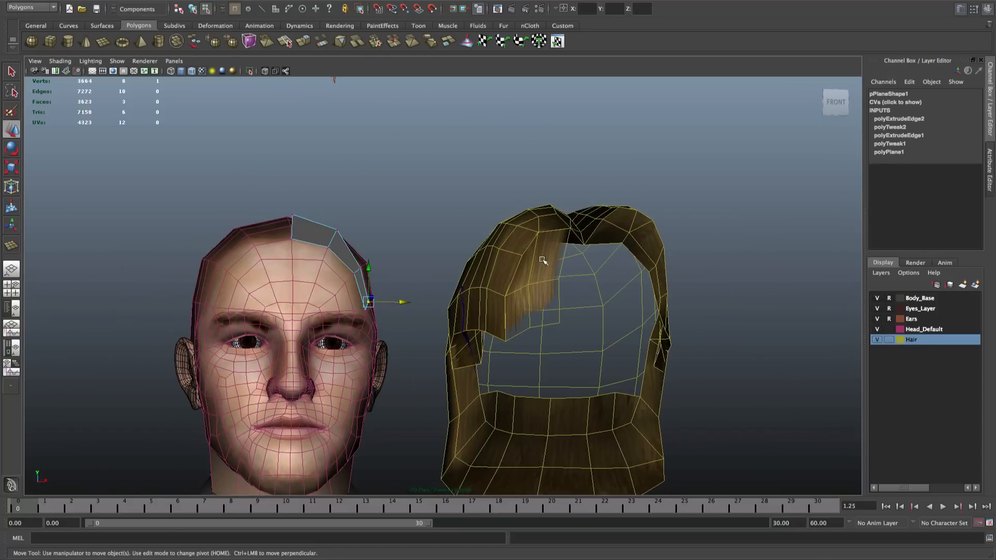
# Extrude the strip's three upper edges together and raise them to form a second row of faces
pyautogui.moveTo(319, 230); pyautogui.dragTo(319, 213, button='right')
pyautogui.click(313, 222)
pyautogui.keyDown('shift'); pyautogui.click(347, 243); pyautogui.keyUp('shift')
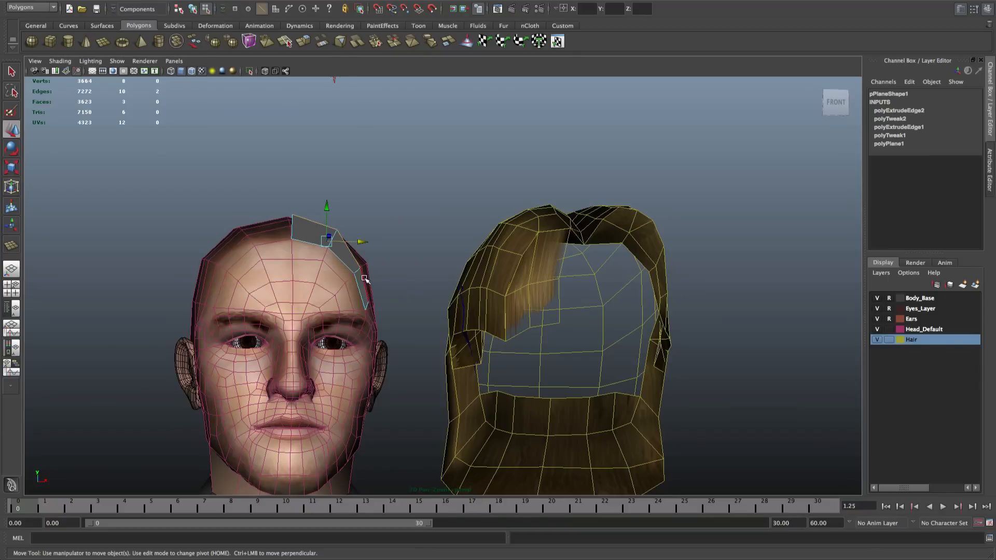
pyautogui.keyDown('shift'); pyautogui.click(365, 280); pyautogui.keyUp('shift')
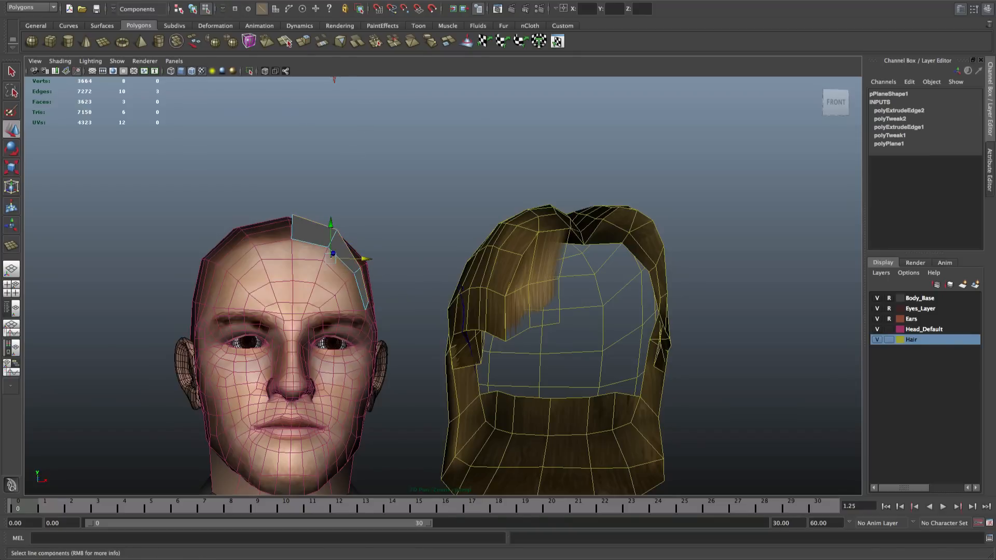
pyautogui.click(337, 0)
pyautogui.click(349, 17)
pyautogui.press('w')
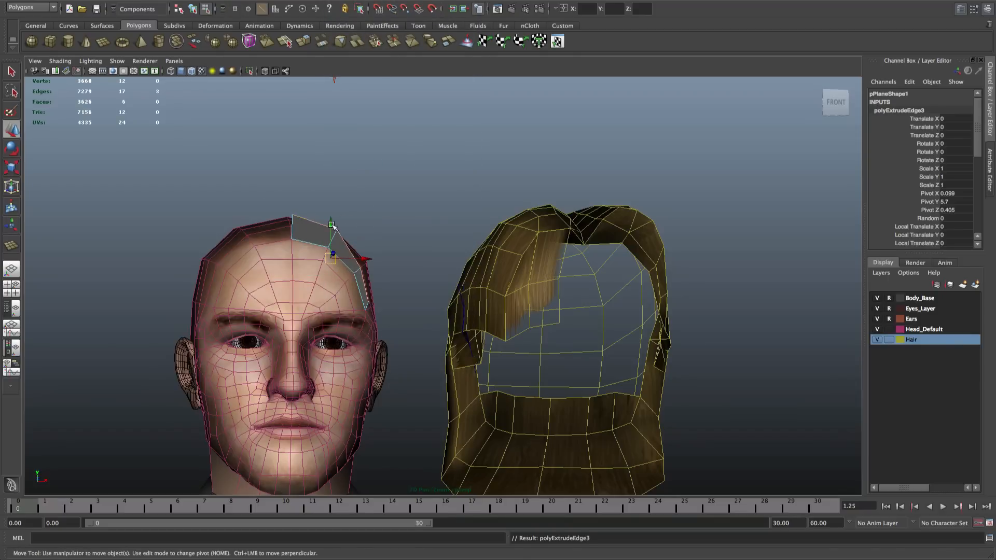
pyautogui.moveTo(332, 225); pyautogui.dragTo(332, 205)
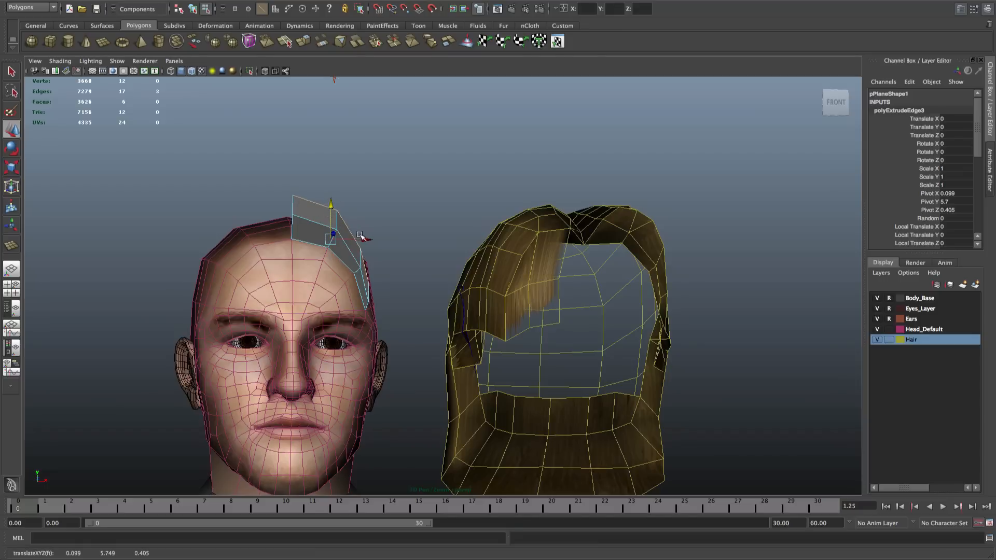
pyautogui.moveTo(361, 237); pyautogui.dragTo(366, 237)
# Adjust the depth of the extruded upper edges from the side so the new row follows the head's curve
pyautogui.moveTo(336, 206); pyautogui.dragTo(548, 223)
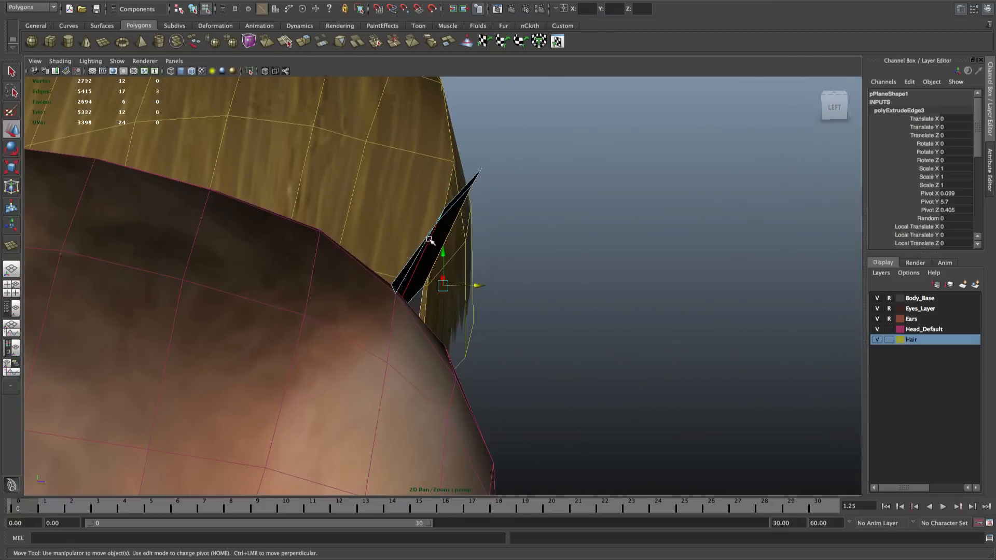
pyautogui.keyDown('alt'); pyautogui.moveTo(478, 178); pyautogui.dragTo(448, 238); pyautogui.keyUp('alt')
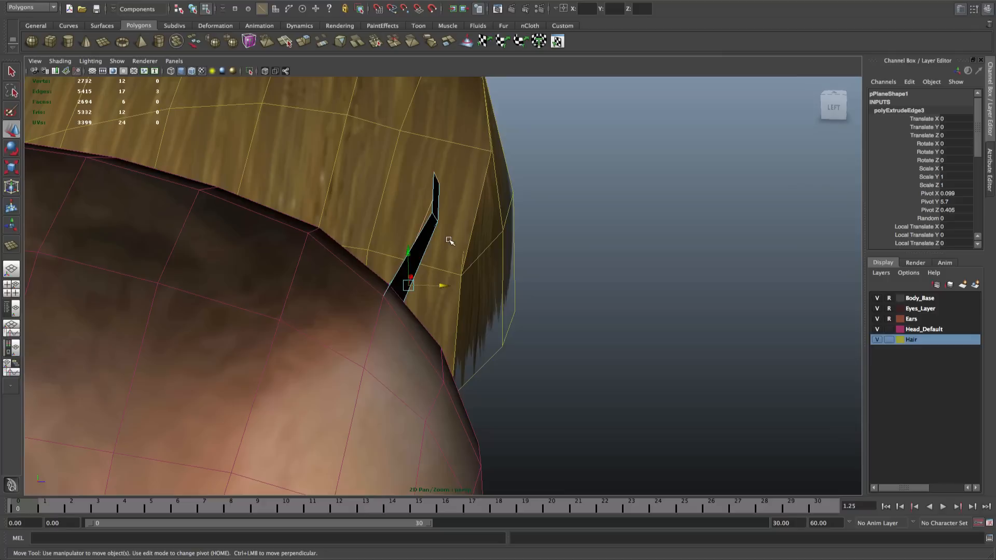
pyautogui.keyDown('alt'); pyautogui.moveTo(439, 201); pyautogui.dragTo(437, 224); pyautogui.keyUp('alt')
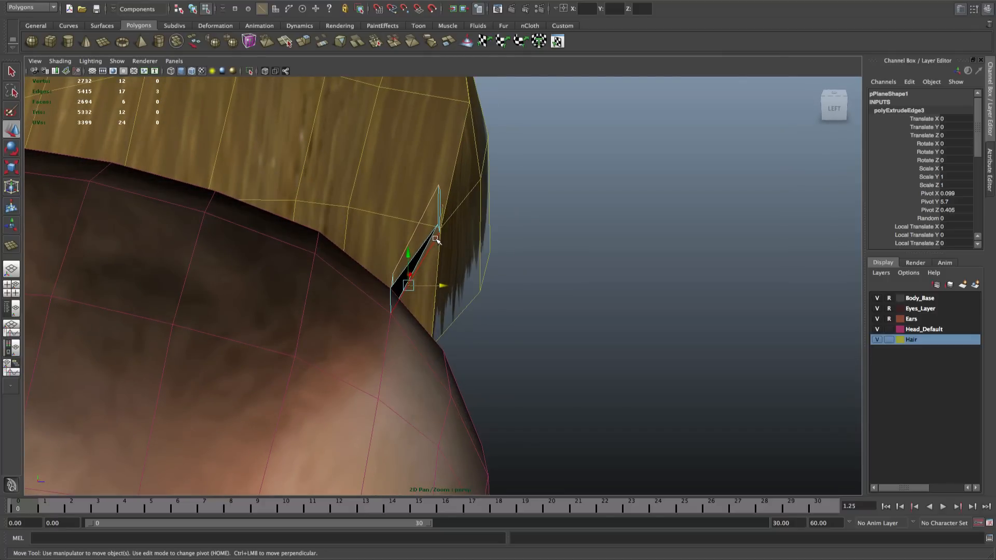
pyautogui.moveTo(446, 283); pyautogui.dragTo(513, 323)
pyautogui.moveTo(513, 323); pyautogui.dragTo(471, 313, button='right')
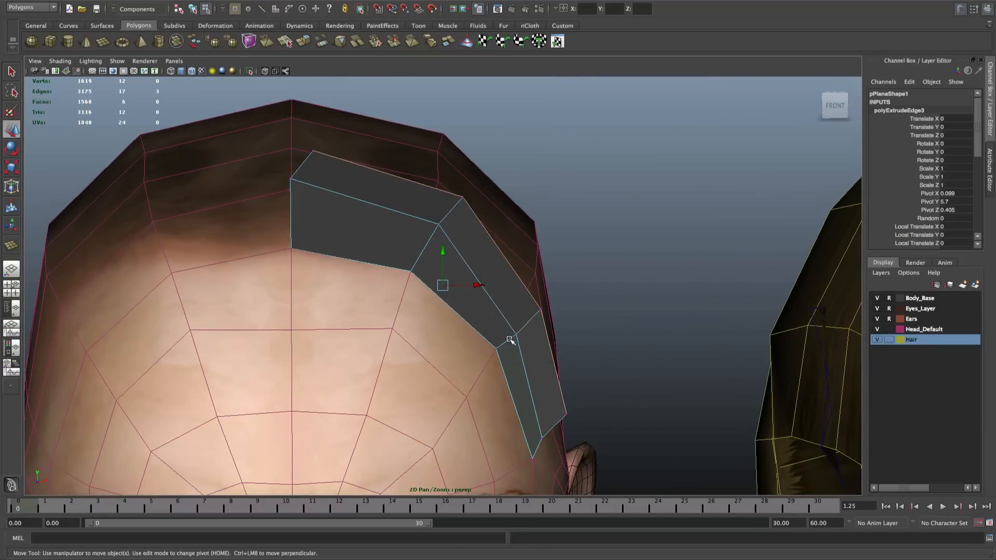
# Examine the two-row hair strip from several angles around the head, returning to object selection
pyautogui.click(517, 332)
pyautogui.keyDown('alt'); pyautogui.moveTo(516, 333); pyautogui.dragTo(503, 353); pyautogui.keyUp('alt')
pyautogui.press('q')
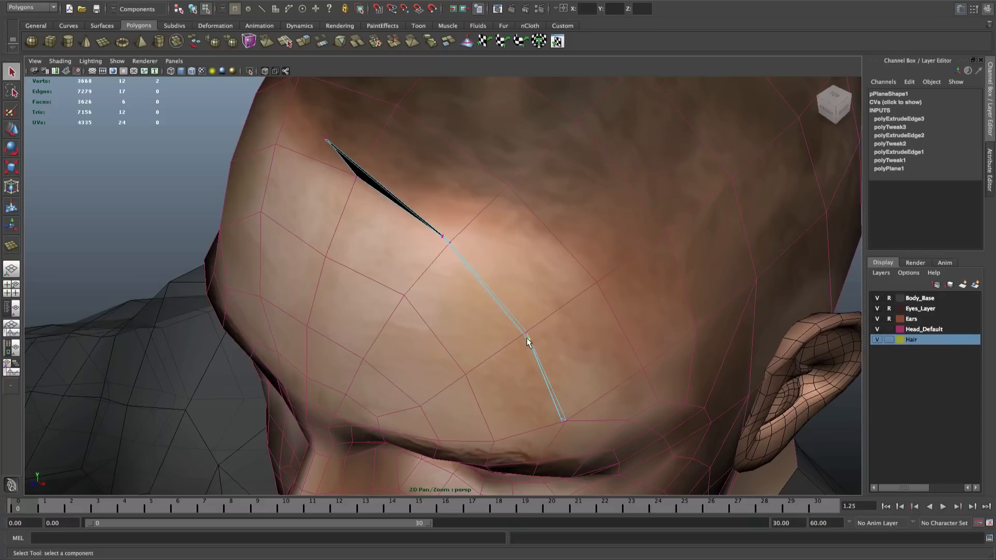
pyautogui.keyDown('alt'); pyautogui.moveTo(533, 349); pyautogui.dragTo(512, 338, button='right'); pyautogui.keyUp('alt')
pyautogui.keyDown('alt'); pyautogui.moveTo(511, 337); pyautogui.dragTo(545, 342); pyautogui.keyUp('alt')
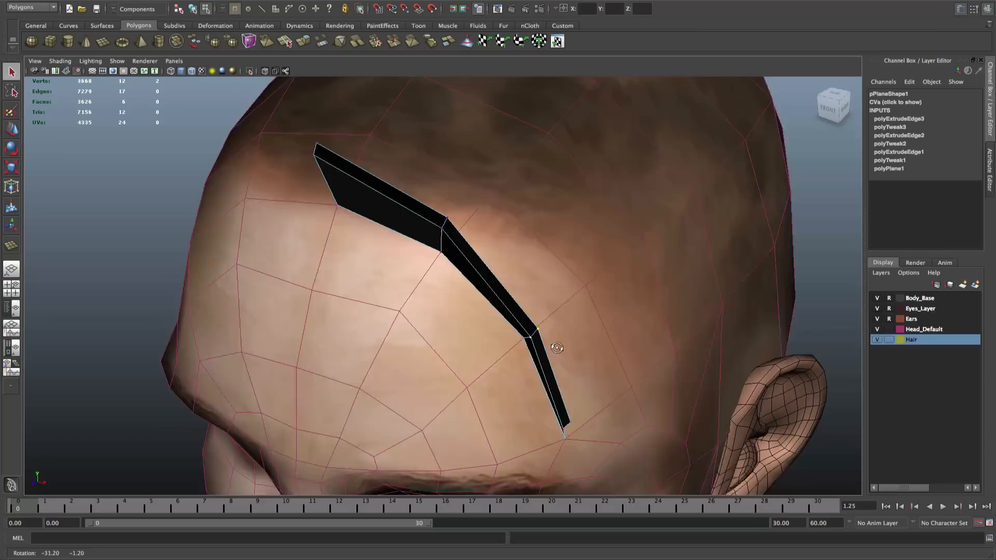
pyautogui.keyDown('alt'); pyautogui.moveTo(545, 343); pyautogui.dragTo(507, 334, button='right'); pyautogui.keyUp('alt')
pyautogui.keyDown('alt'); pyautogui.moveTo(506, 333); pyautogui.dragTo(488, 313); pyautogui.keyUp('alt')
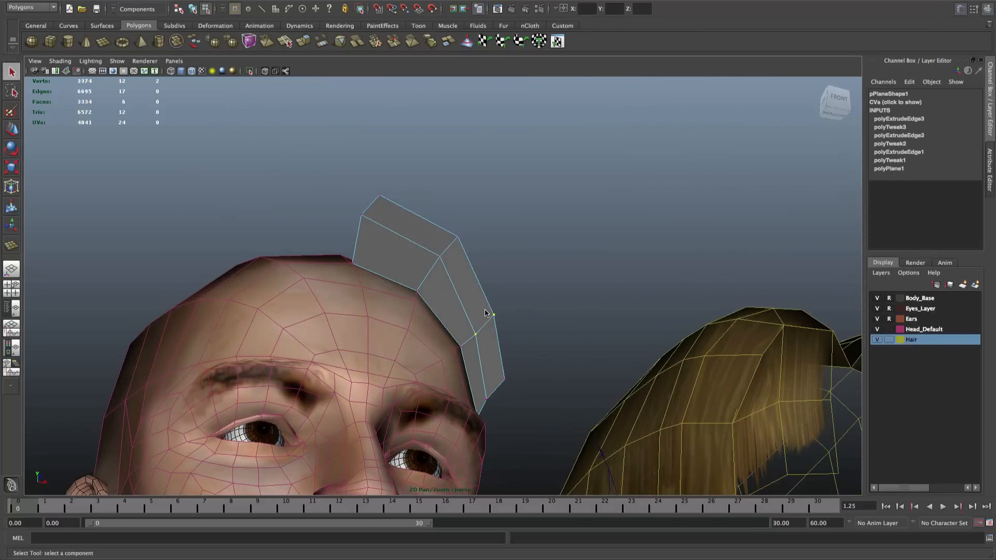
pyautogui.press('F8')
pyautogui.scroll(-5, 502, 331)
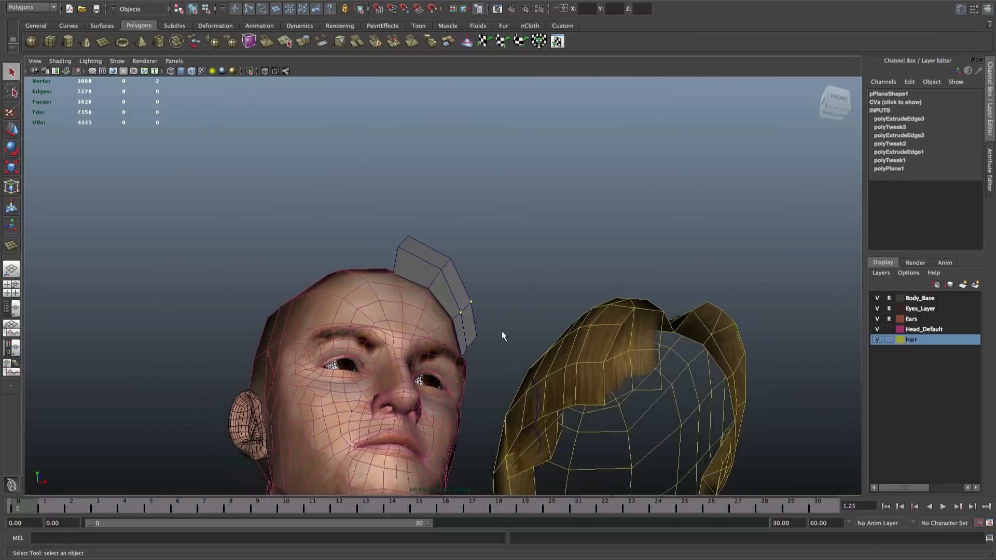
pyautogui.keyDown('alt'); pyautogui.moveTo(502, 332); pyautogui.dragTo(529, 347); pyautogui.keyUp('alt')
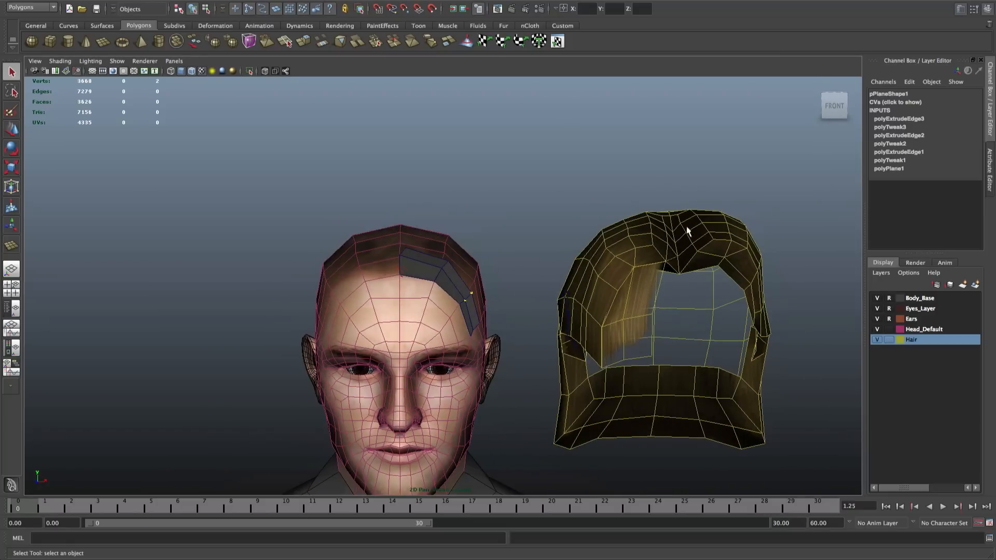
# Select the hair strip object and open the UV Texture Editor with the full 0–1 tile in view
pyautogui.click(442, 263)
pyautogui.moveTo(442, 263)
pyautogui.keyDown('alt'); pyautogui.mouseDown()
pyautogui.moveTo(378, 257)
pyautogui.moveTo(441, 265)
pyautogui.moveTo(400, 262)
pyautogui.moveTo(425, 272)
pyautogui.mouseUp(); pyautogui.keyUp('alt')
pyautogui.scroll(3, 378, 258)
pyautogui.moveTo(425, 272); pyautogui.dragTo(452, 267, button='right')
pyautogui.click(466, 283)
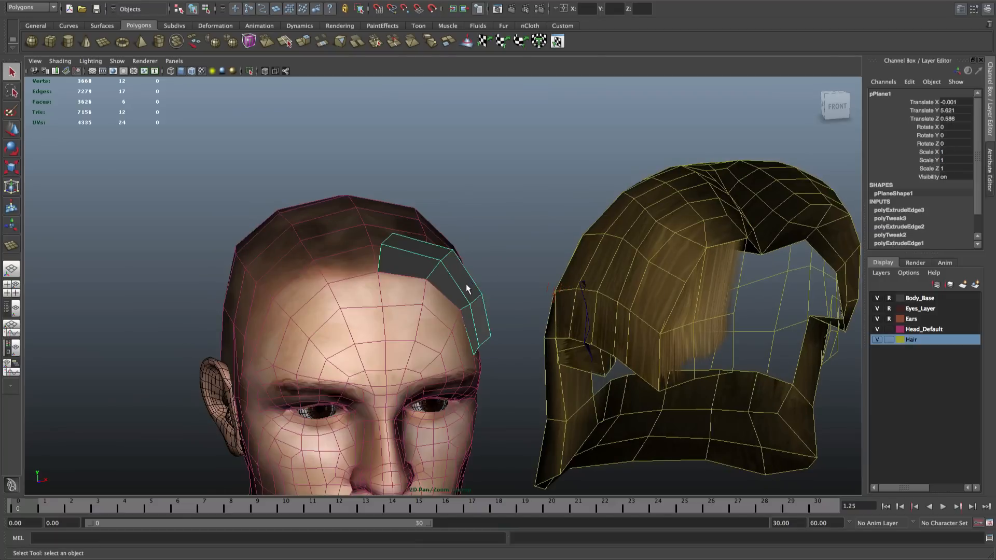
pyautogui.moveTo(466, 282)
pyautogui.keyDown('alt'); pyautogui.mouseDown()
pyautogui.moveTo(395, 283)
pyautogui.moveTo(465, 270)
pyautogui.mouseUp(); pyautogui.keyUp('alt')
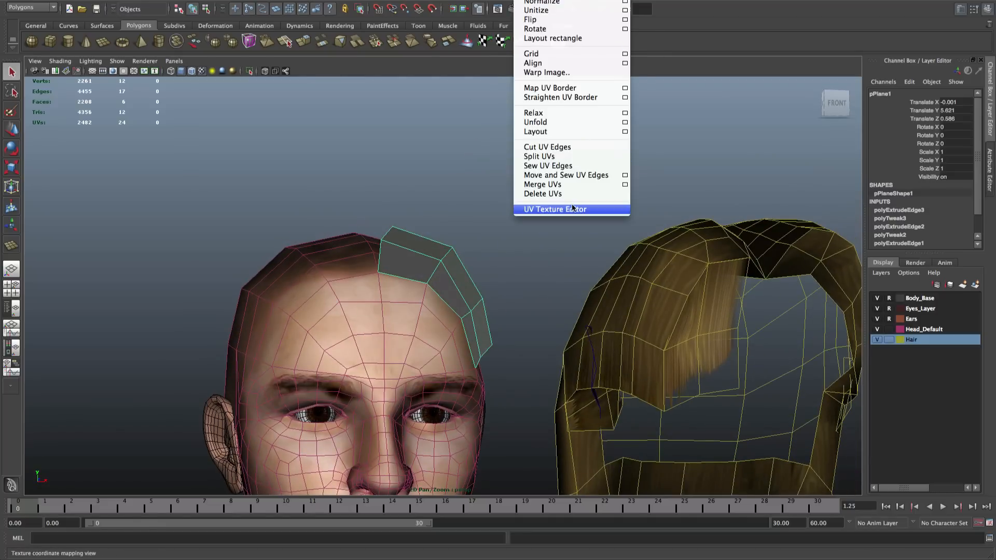
pyautogui.click(576, 208)
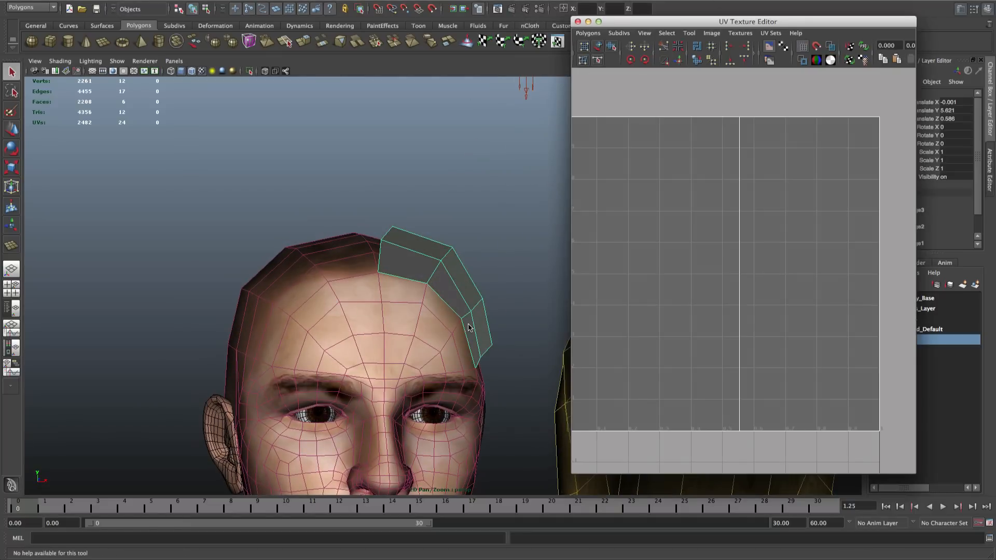
pyautogui.scroll(-7, 675, 259)
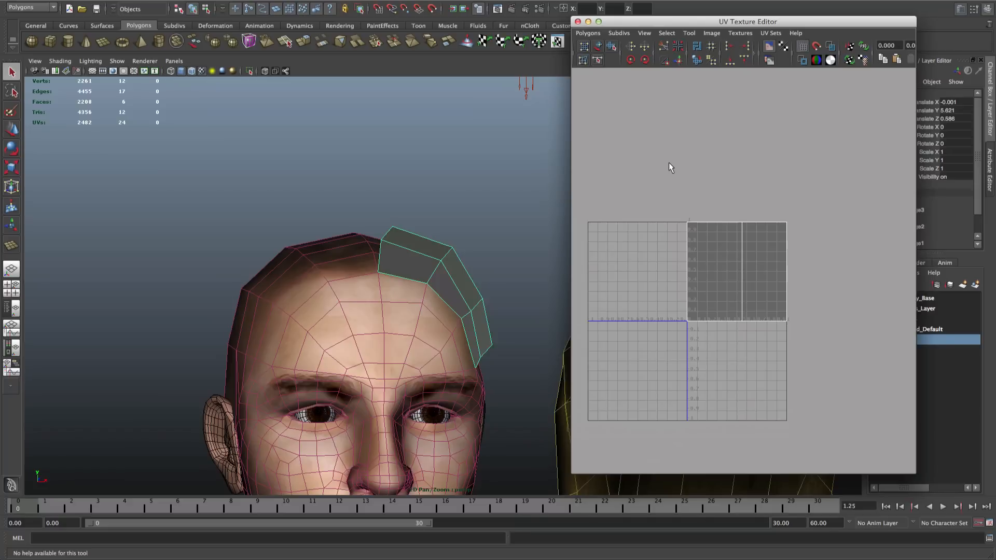
pyautogui.scroll(6, 676, 169)
pyautogui.scroll(-2, 693, 98)
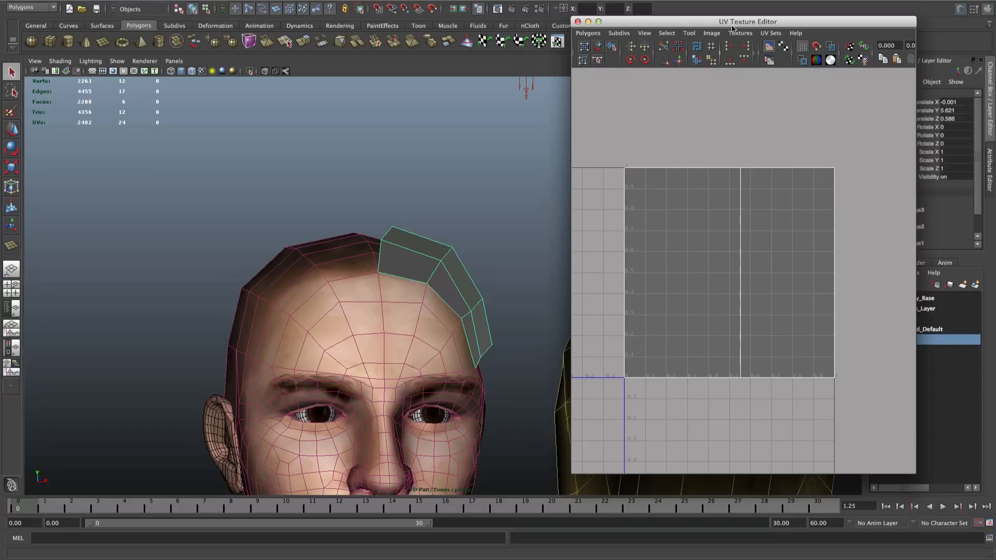
# Select all the faces of the hair strip and create UVs based on a camera view that faces them
pyautogui.moveTo(449, 263); pyautogui.dragTo(442, 274, button='right')
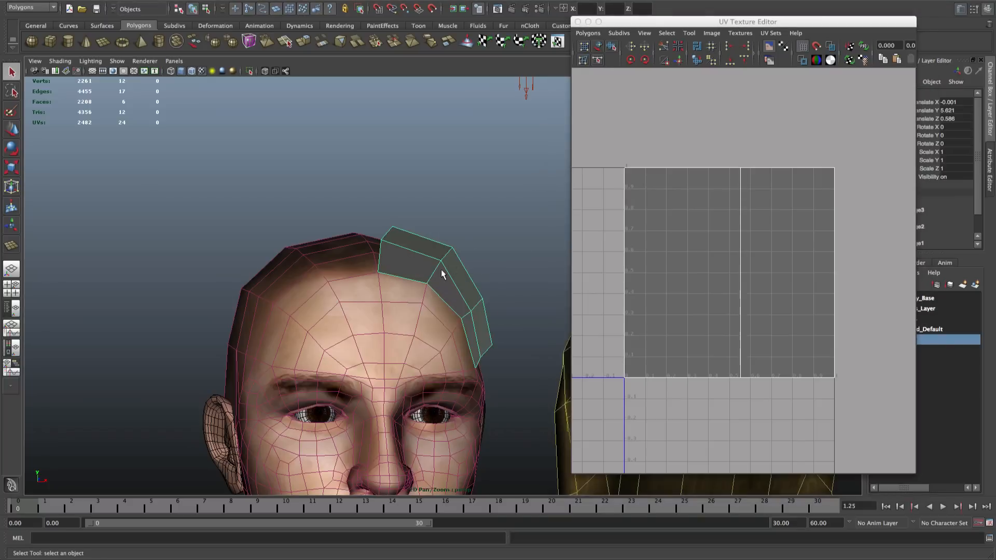
pyautogui.scroll(3, 476, 279)
pyautogui.keyDown('alt'); pyautogui.moveTo(475, 281); pyautogui.dragTo(401, 263); pyautogui.keyUp('alt')
pyautogui.scroll(4, 475, 282)
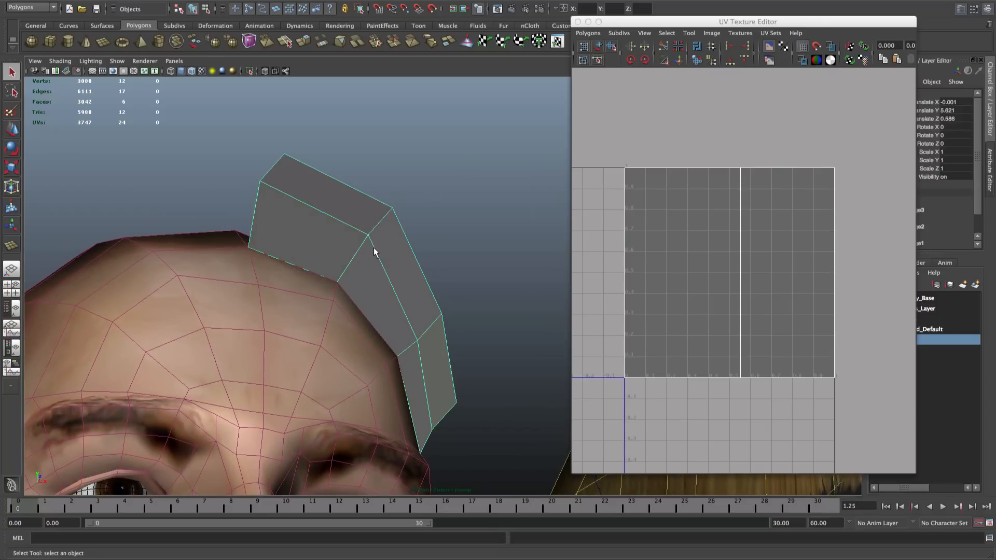
pyautogui.moveTo(373, 251); pyautogui.dragTo(379, 293, button='right')
pyautogui.moveTo(425, 344); pyautogui.dragTo(414, 378)
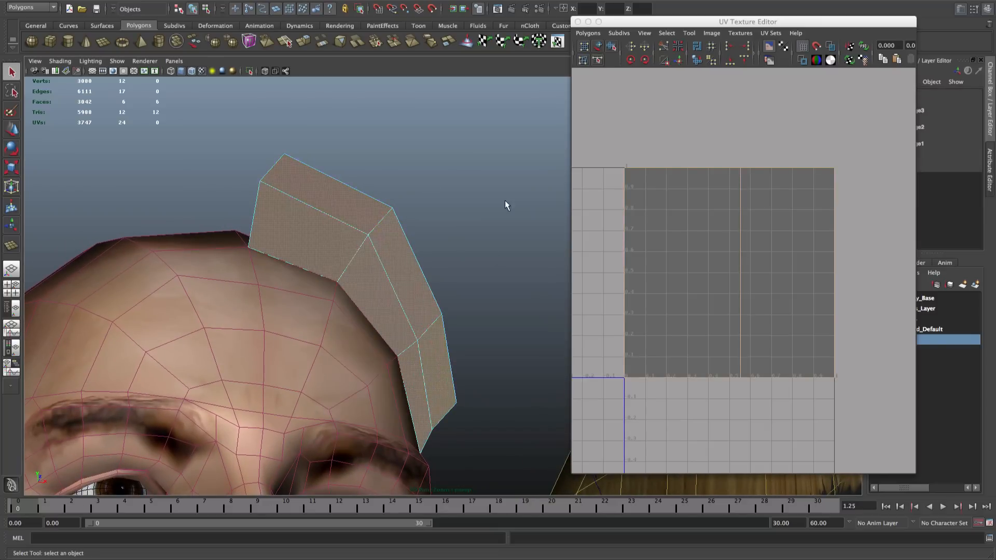
pyautogui.click(486, 0)
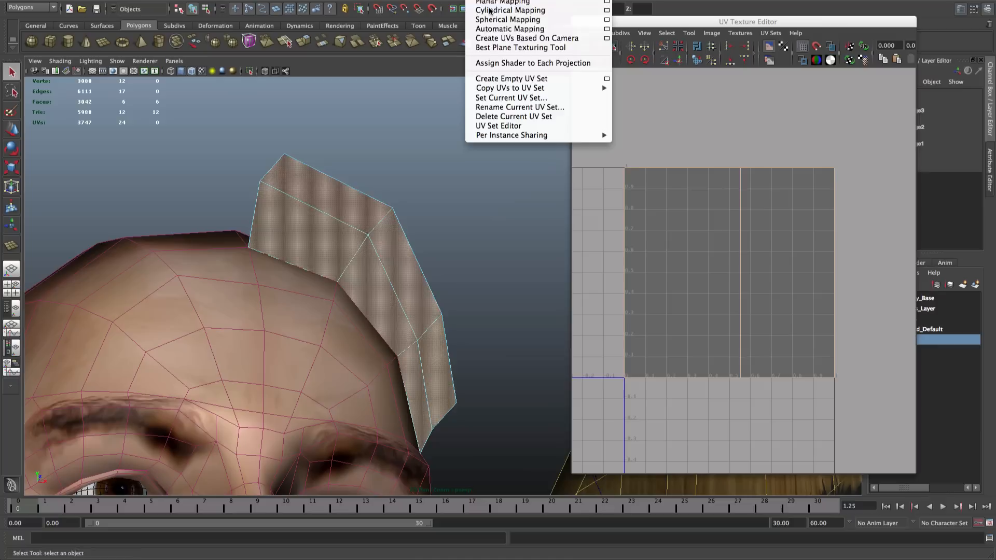
pyautogui.click(504, 38)
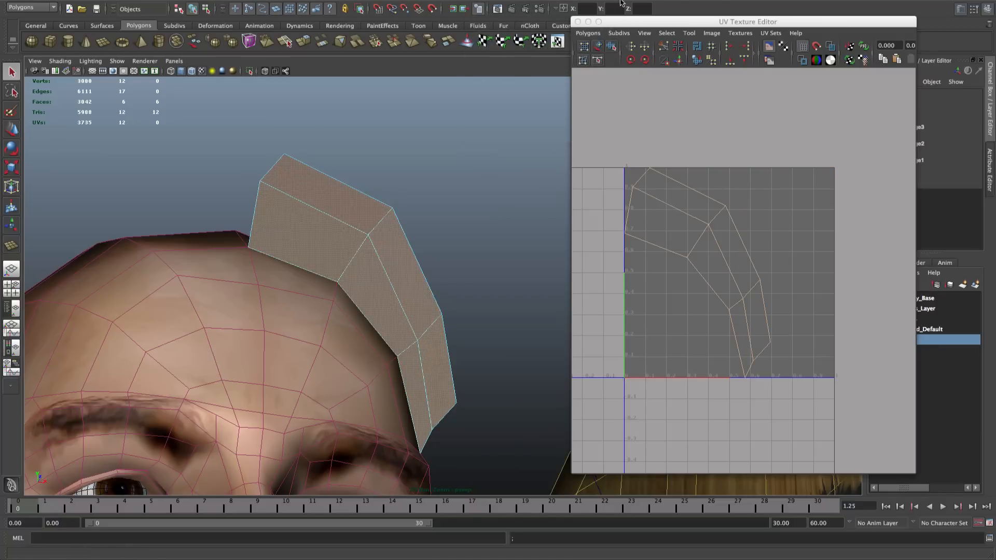
# Move the strip's whole UV shell sideways toward the high-U side of the 0–1 tile
pyautogui.click(600, 47)
pyautogui.press('w')
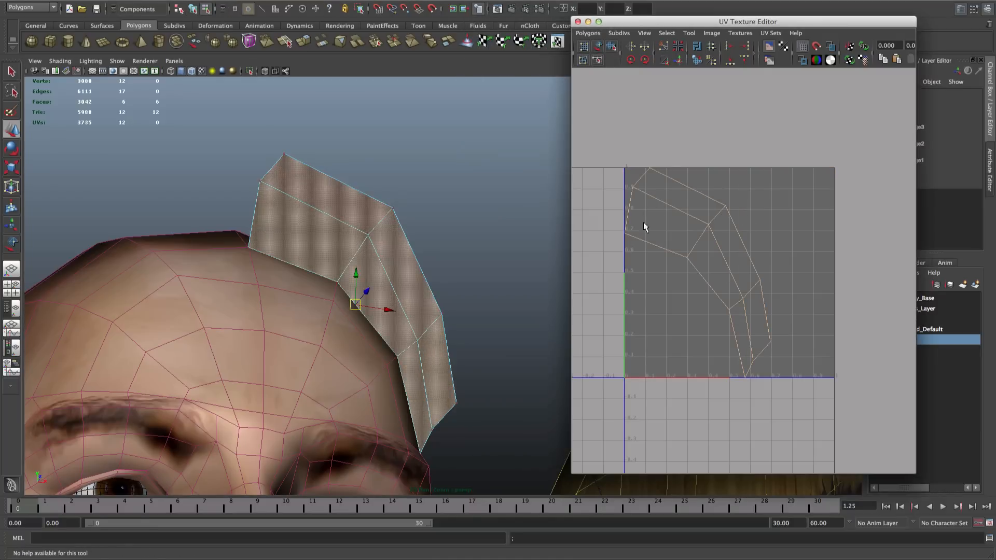
pyautogui.moveTo(444, 271)
pyautogui.keyDown('alt'); pyautogui.mouseDown()
pyautogui.moveTo(449, 311)
pyautogui.moveTo(449, 278)
pyautogui.mouseUp(); pyautogui.keyUp('alt')
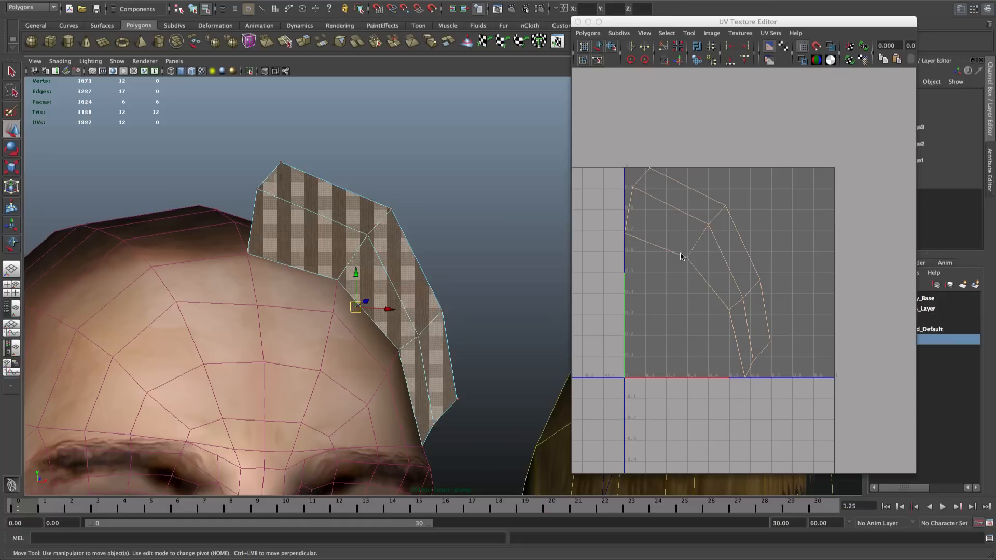
pyautogui.click(597, 47)
pyautogui.moveTo(711, 234); pyautogui.dragTo(785, 234)
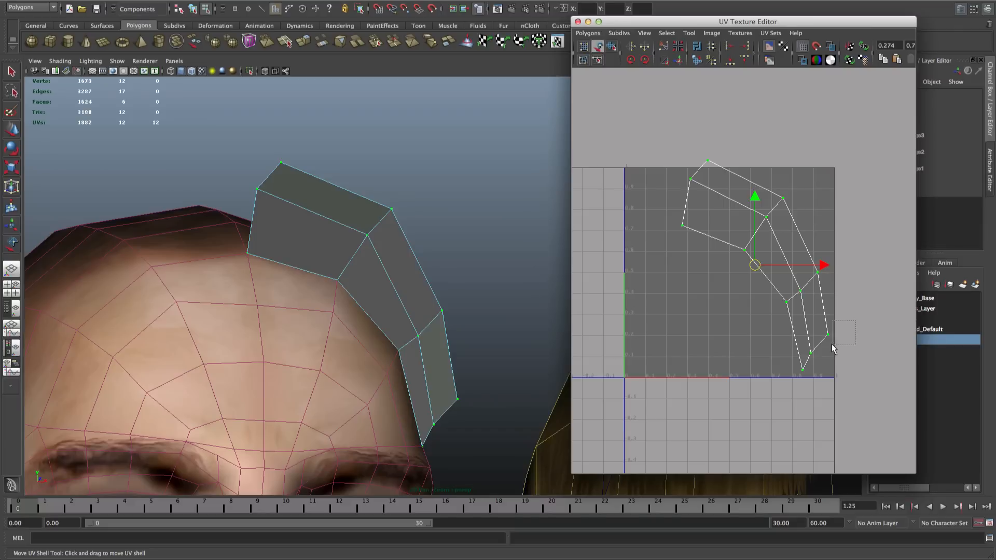
# Shift the three UVs at the shell's lower end inward and rotate them until the row is nearly horizontal
pyautogui.press('w')
pyautogui.moveTo(845, 331); pyautogui.dragTo(772, 410)
pyautogui.moveTo(814, 352); pyautogui.dragTo(796, 355)
pyautogui.press('e')
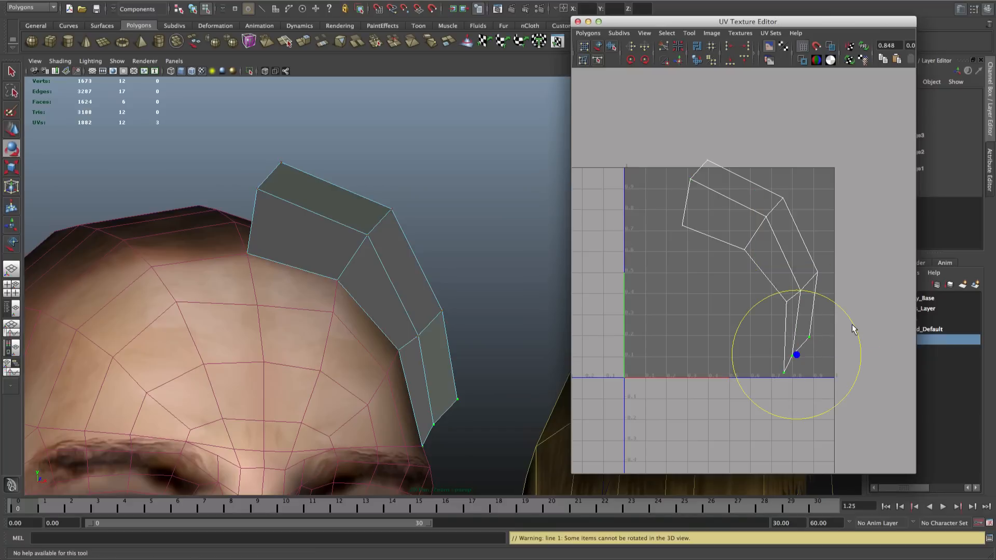
pyautogui.moveTo(851, 324)
pyautogui.mouseDown()
pyautogui.moveTo(869, 367)
pyautogui.moveTo(858, 333)
pyautogui.mouseUp()
pyautogui.click(845, 301)
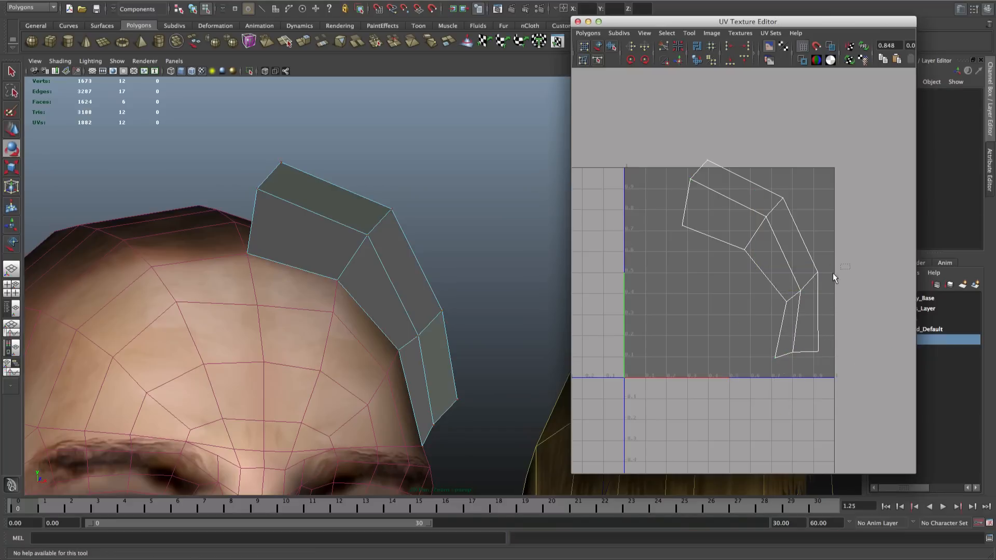
# Rotate the next row of three UVs level and move it inward above the bottom row
pyautogui.moveTo(832, 265); pyautogui.dragTo(777, 310)
pyautogui.moveTo(865, 263); pyautogui.dragTo(879, 318)
pyautogui.press('w')
pyautogui.moveTo(802, 286); pyautogui.dragTo(789, 288)
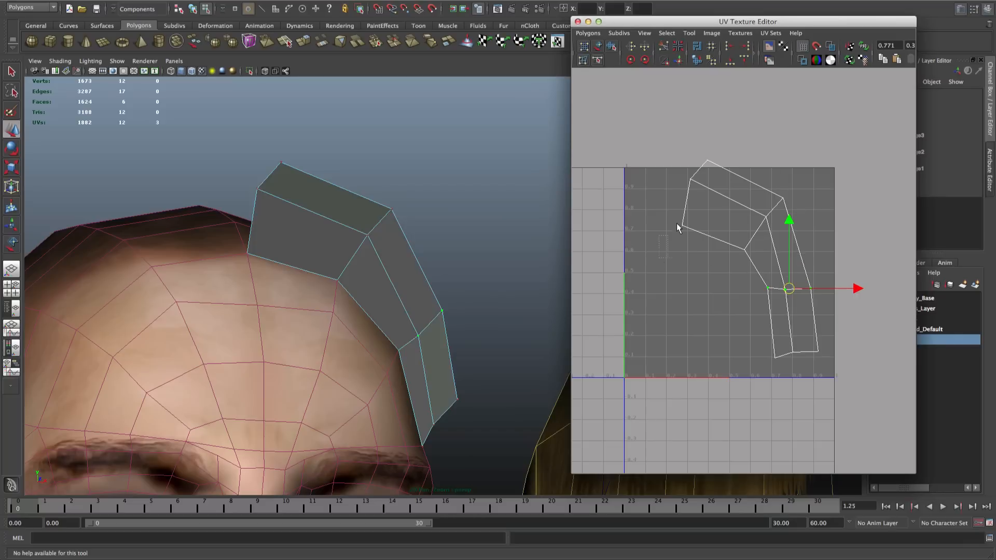
# Rotate the remaining upper two rows of UVs upright and move them directly above the lower rows
pyautogui.moveTo(801, 111); pyautogui.dragTo(800, 112)
pyautogui.press('e')
pyautogui.moveTo(796, 171); pyautogui.dragTo(808, 236)
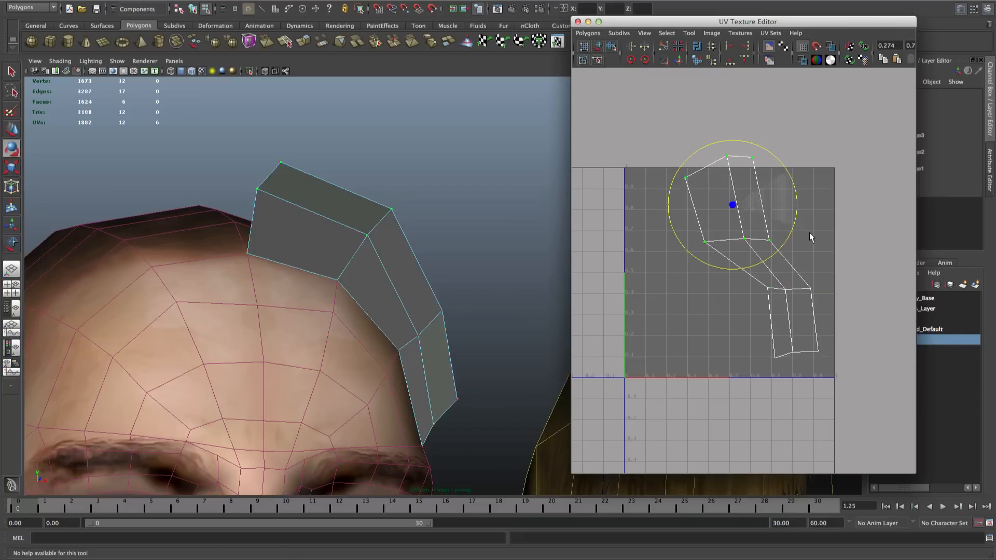
pyautogui.press('w')
pyautogui.moveTo(745, 208); pyautogui.dragTo(842, 207)
pyautogui.press('e')
pyautogui.press('w')
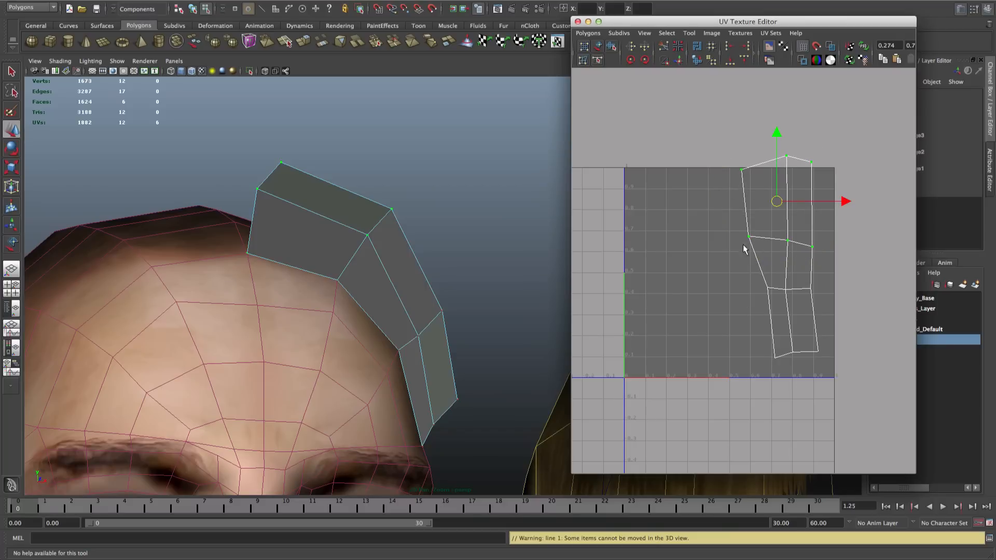
# Align the outer and middle columns of UVs in U so that each forms a straight vertical line
pyautogui.moveTo(691, 125); pyautogui.dragTo(750, 404)
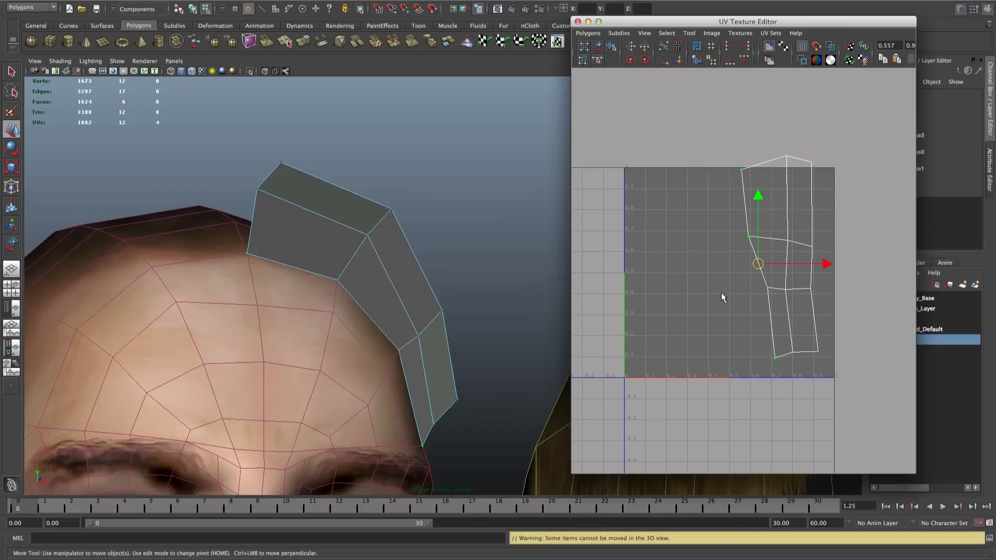
pyautogui.click(729, 46)
pyautogui.moveTo(872, 135); pyautogui.dragTo(770, 150)
pyautogui.click(747, 47)
pyautogui.click(729, 46)
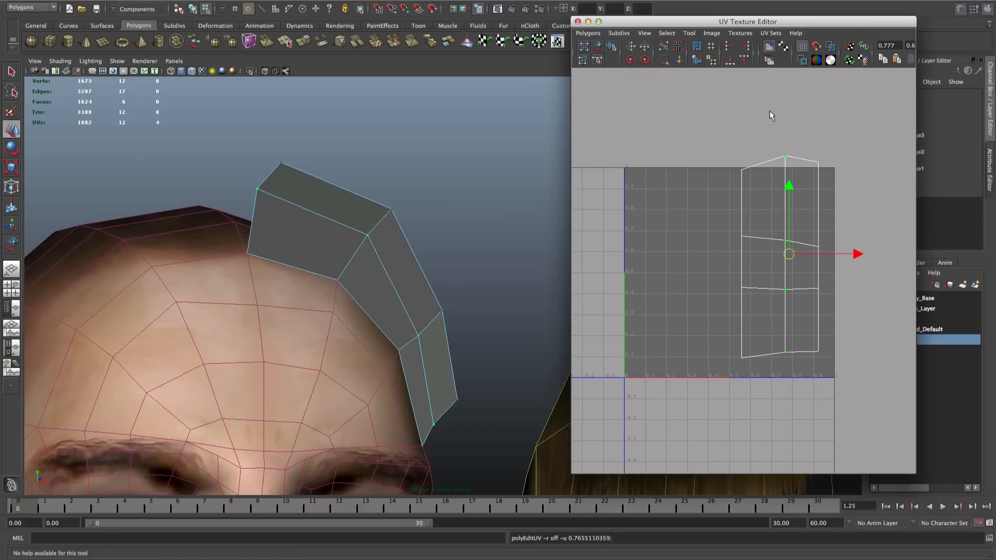
pyautogui.click(875, 211)
# Align the four rows of UVs in V so that each forms a straight horizontal line
pyautogui.moveTo(854, 195); pyautogui.dragTo(732, 136)
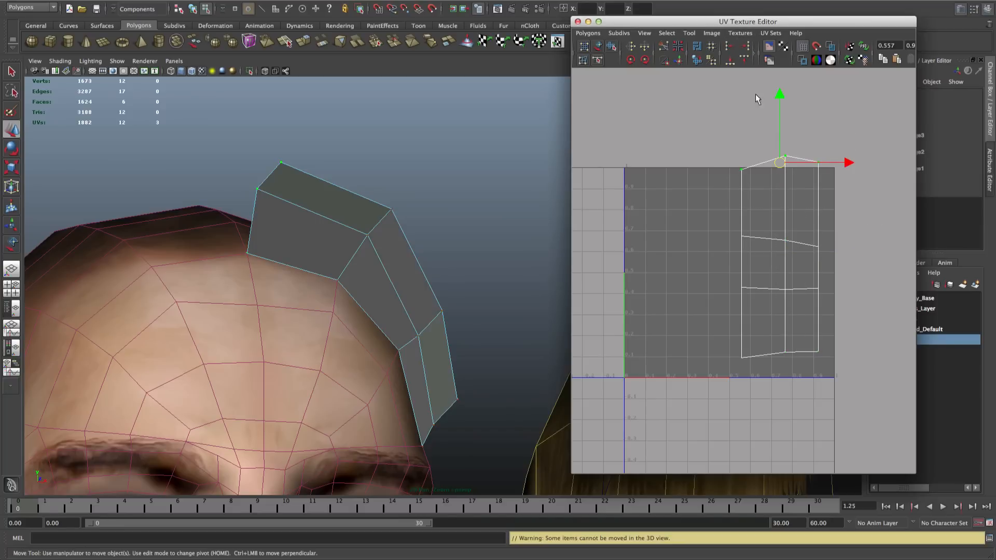
pyautogui.click(744, 59)
pyautogui.moveTo(721, 211); pyautogui.dragTo(852, 263)
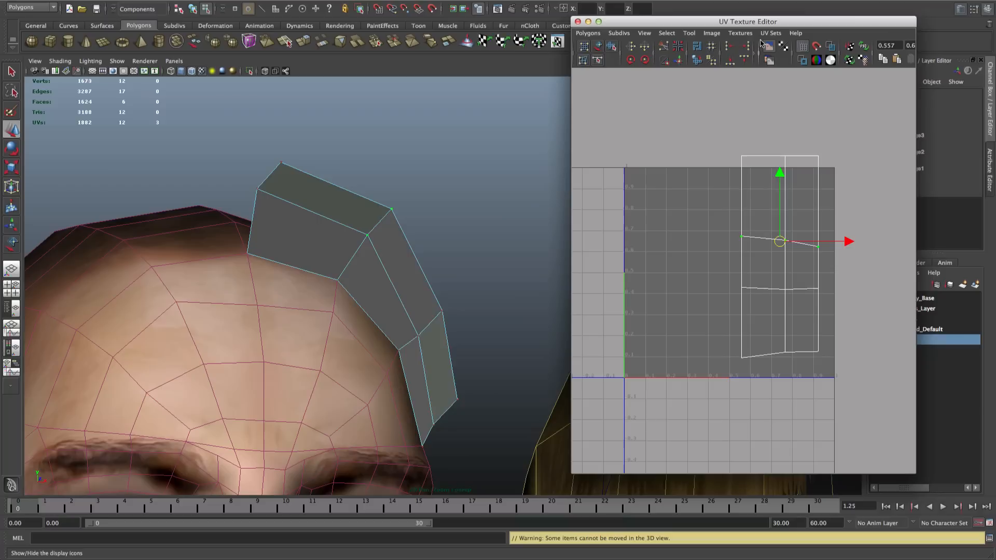
pyautogui.click(744, 60)
pyautogui.moveTo(725, 258); pyautogui.dragTo(801, 299)
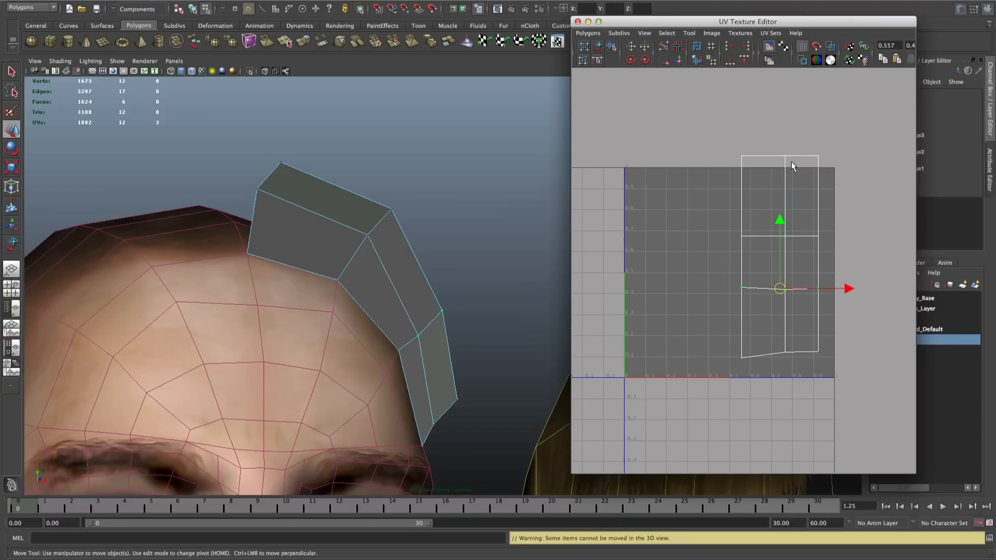
pyautogui.click(744, 60)
pyautogui.moveTo(752, 341); pyautogui.dragTo(854, 387)
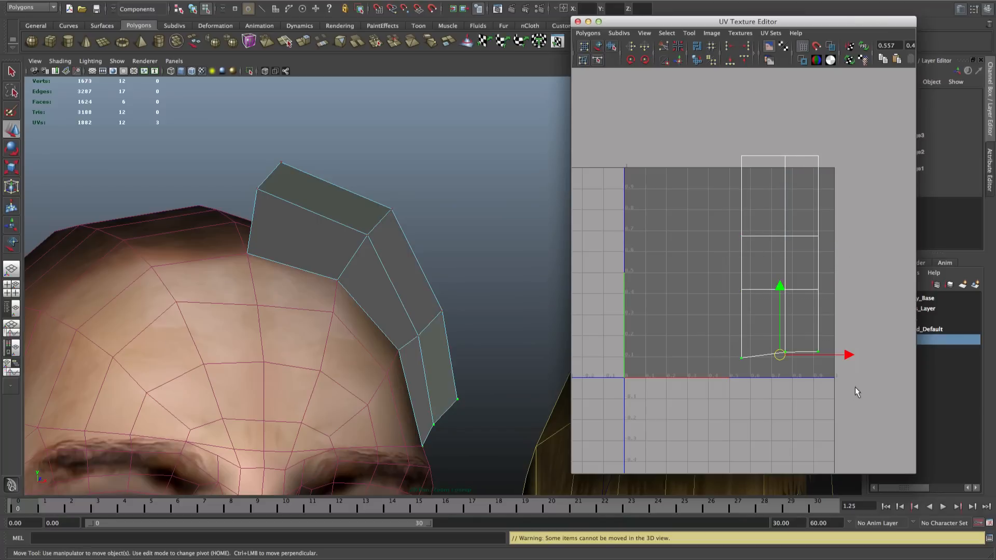
pyautogui.click(729, 62)
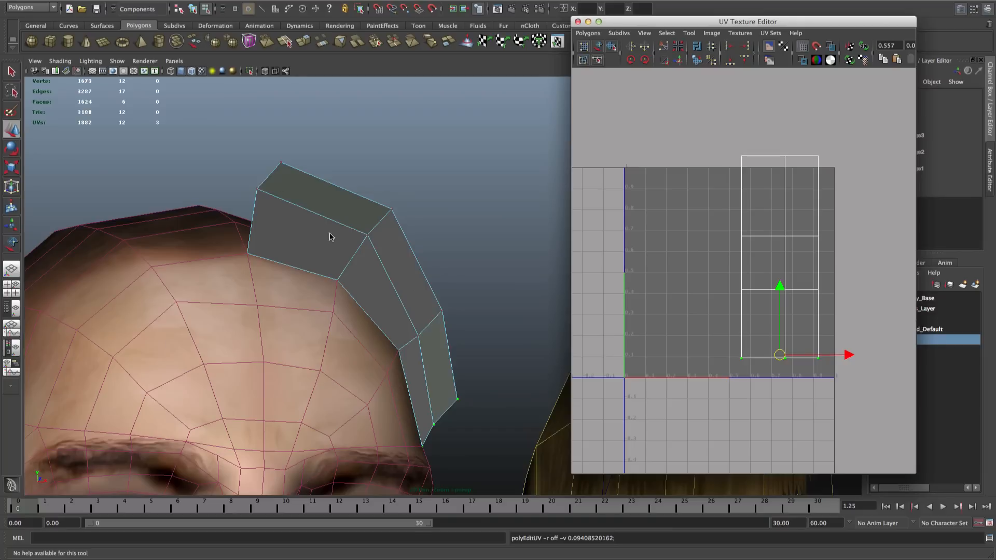
# Move the straightened UV shell down and sideways to fit inside the 0–1 tile and close the UV Texture Editor
pyautogui.moveTo(329, 237)
pyautogui.keyDown('alt'); pyautogui.mouseDown()
pyautogui.moveTo(331, 249)
pyautogui.moveTo(321, 236)
pyautogui.mouseUp(); pyautogui.keyUp('alt')
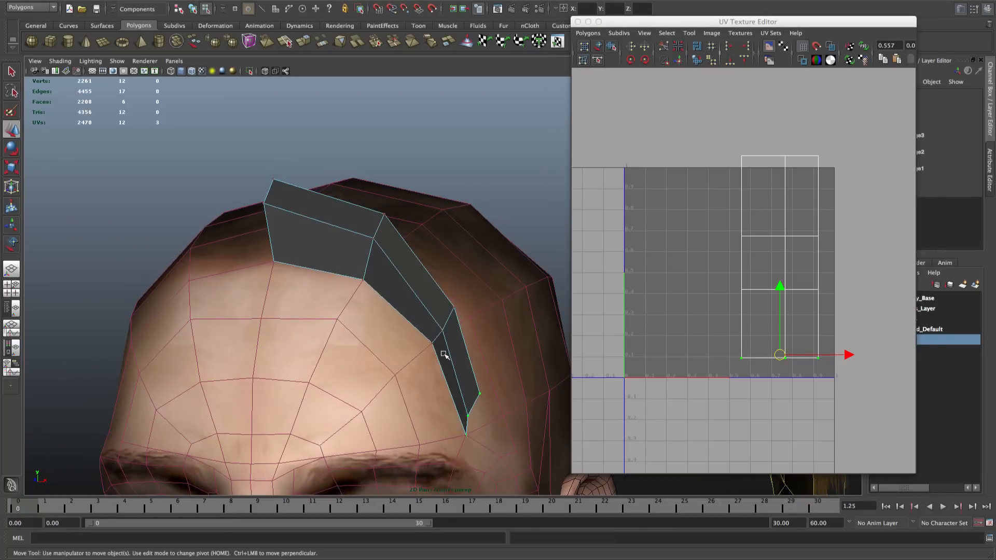
pyautogui.keyDown('alt'); pyautogui.moveTo(444, 354); pyautogui.dragTo(470, 352); pyautogui.keyUp('alt')
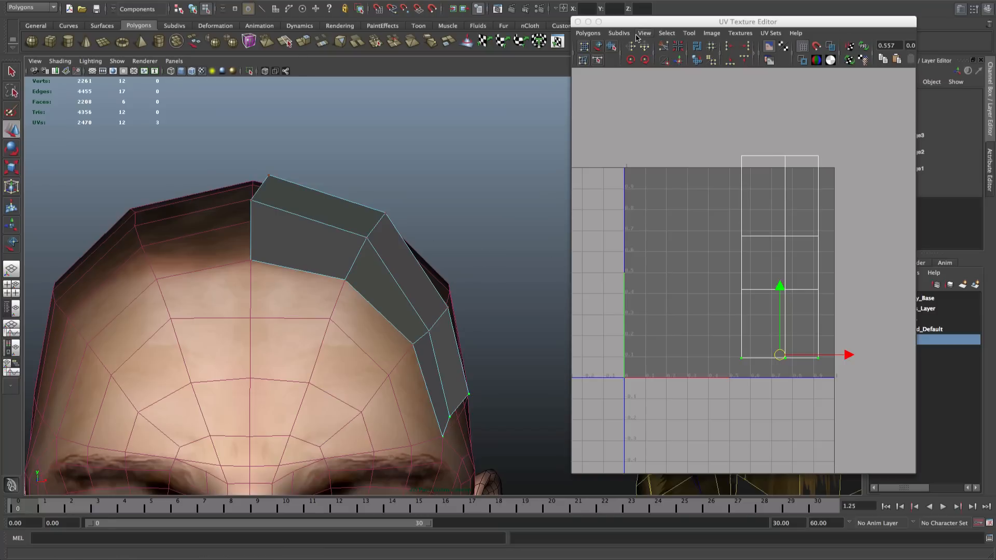
pyautogui.click(598, 46)
pyautogui.moveTo(786, 196)
pyautogui.mouseDown()
pyautogui.moveTo(787, 219)
pyautogui.moveTo(795, 211)
pyautogui.mouseUp()
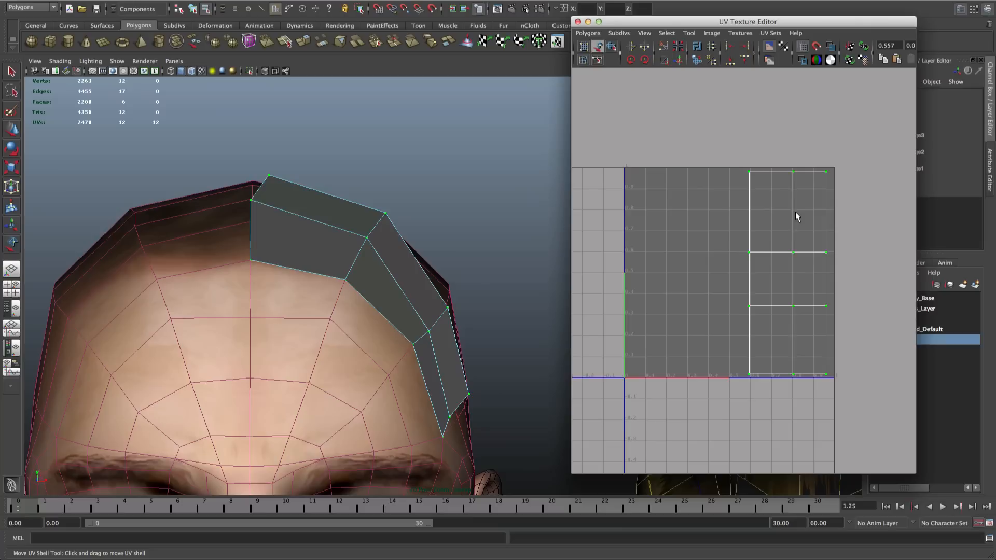
pyautogui.press('w')
pyautogui.click(578, 21)
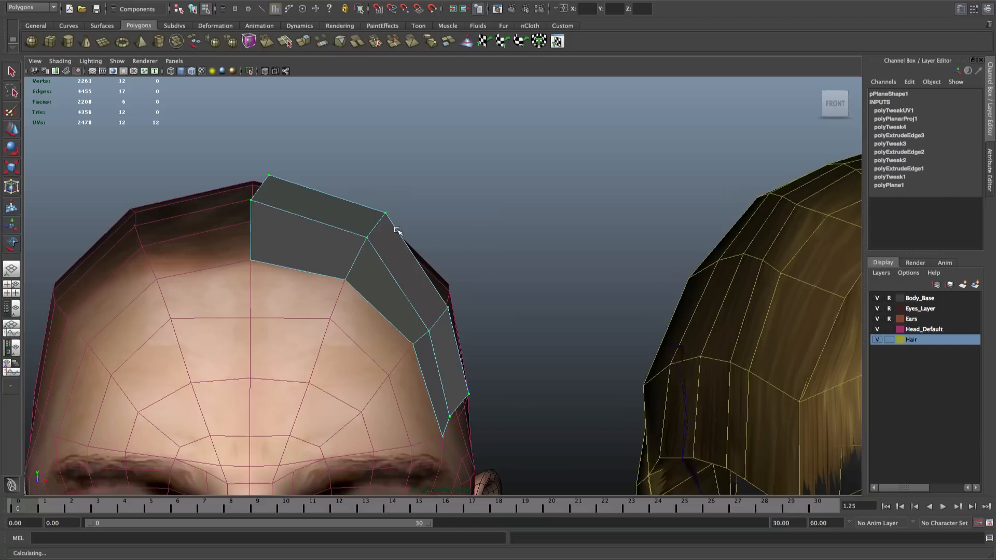
# Switch to the test.psd document in Photoshop and back to the hair model in Maya
pyautogui.hotkey('ctrl', 'Right')
pyautogui.hotkey('ctrl', 'Left')
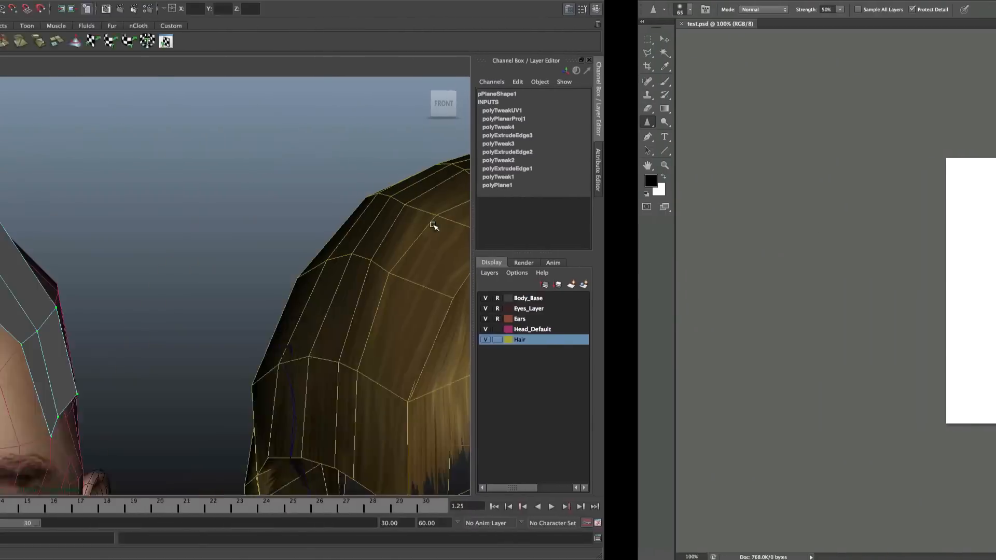
pyautogui.hotkey('ctrl', 'Up')
pyautogui.click(460, 166)
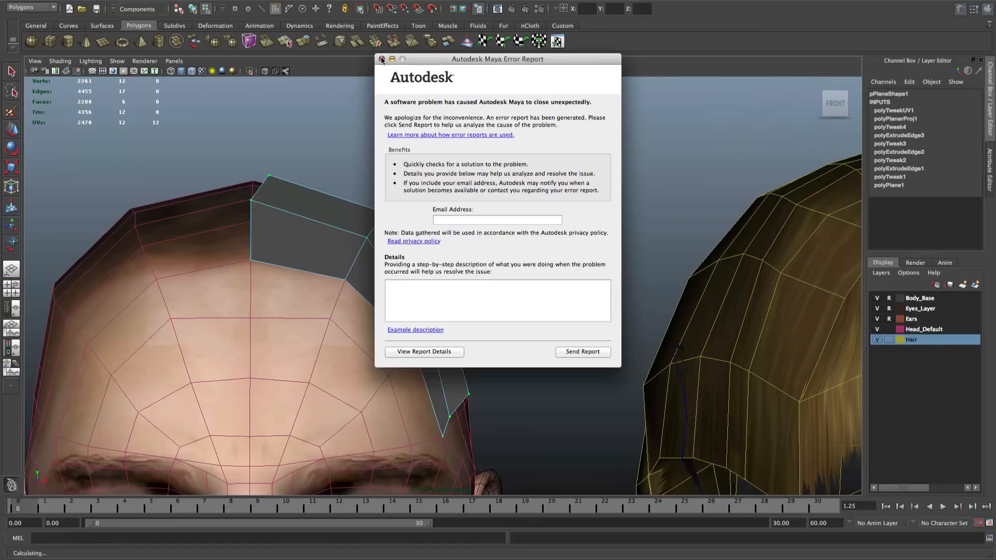
pyautogui.click(794, 5)
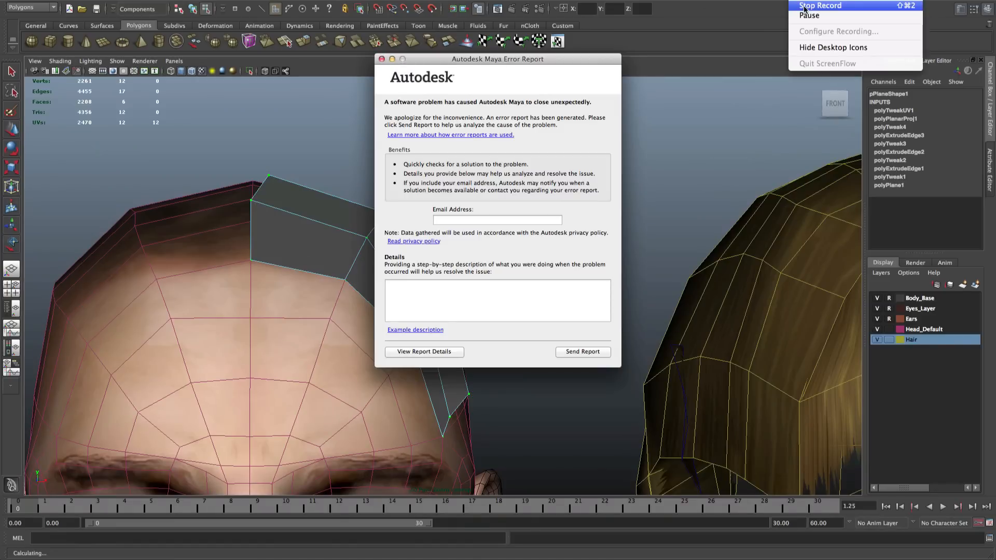
pyautogui.click(804, 19)
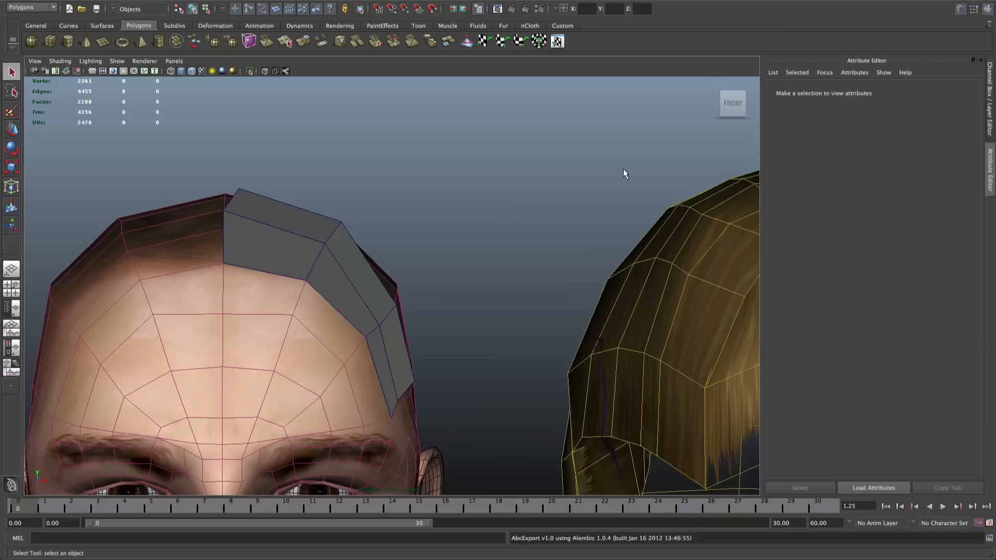
# Examine the hairline strip from several angles and compare it with the finished reference hair beside the head
pyautogui.keyDown('alt'); pyautogui.moveTo(623, 169); pyautogui.dragTo(486, 198, button='right'); pyautogui.keyUp('alt')
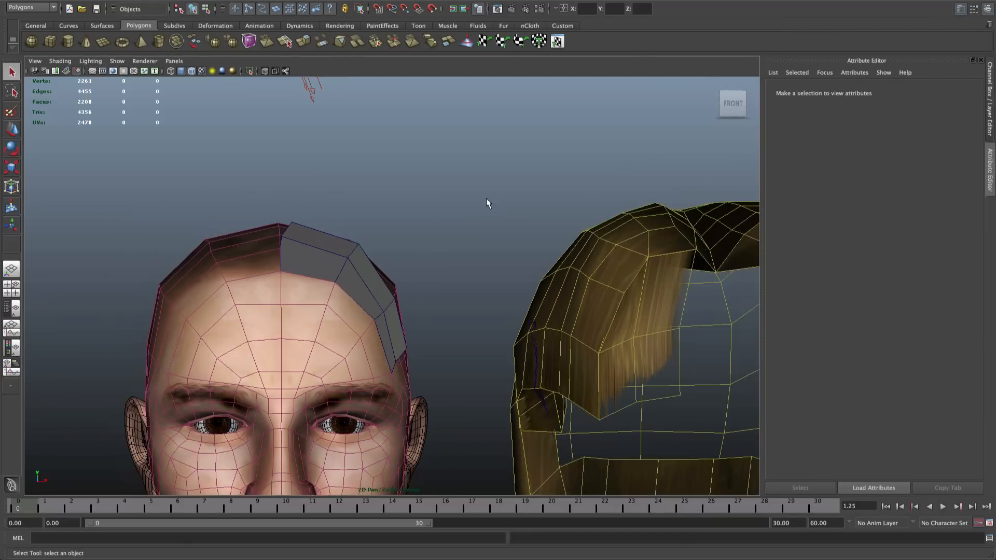
pyautogui.moveTo(338, 266); pyautogui.dragTo(371, 251, button='right')
pyautogui.scroll(2, 379, 216)
pyautogui.moveTo(378, 216)
pyautogui.keyDown('alt'); pyautogui.mouseDown()
pyautogui.moveTo(366, 216)
pyautogui.moveTo(387, 227)
pyautogui.mouseUp(); pyautogui.keyUp('alt')
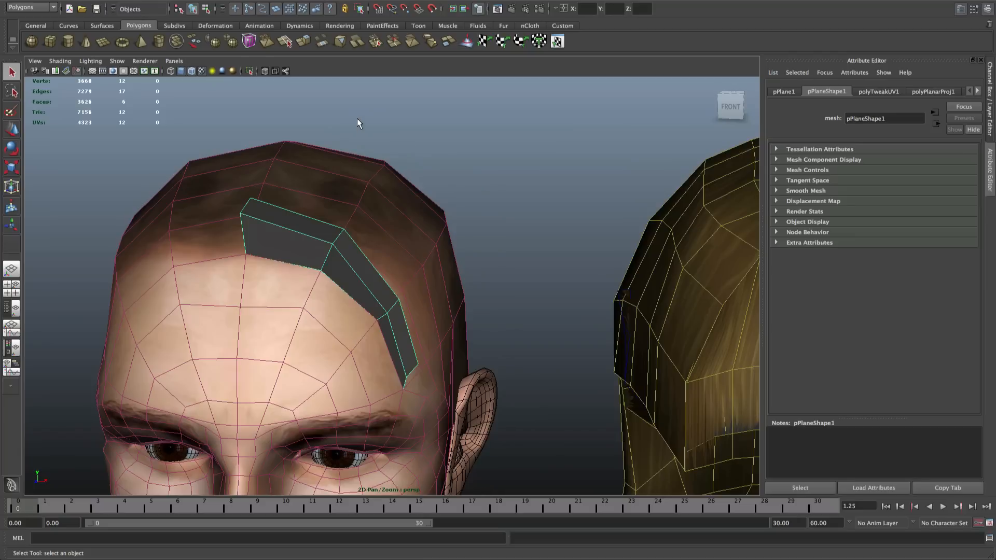
pyautogui.keyDown('alt'); pyautogui.moveTo(316, 204); pyautogui.dragTo(355, 207); pyautogui.keyUp('alt')
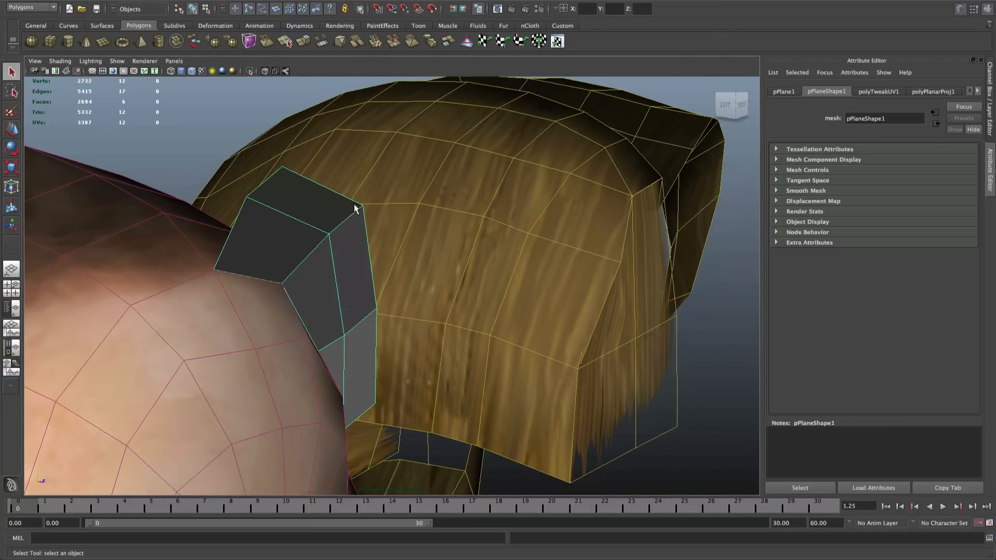
pyautogui.keyDown('alt'); pyautogui.moveTo(355, 208); pyautogui.dragTo(297, 191); pyautogui.keyUp('alt')
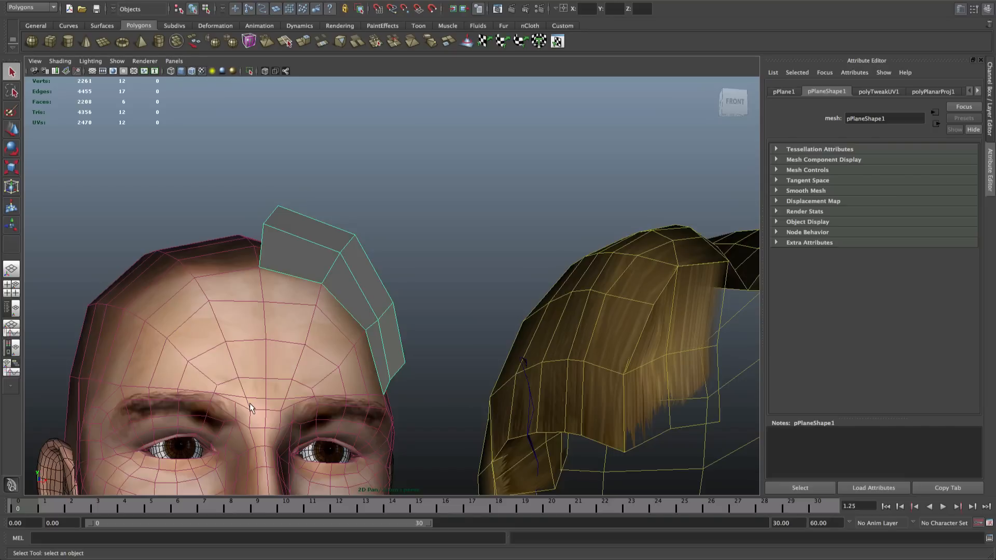
pyautogui.scroll(5, 358, 272)
pyautogui.keyDown('alt'); pyautogui.moveTo(376, 220); pyautogui.dragTo(387, 248); pyautogui.keyUp('alt')
pyautogui.scroll(-5, 388, 250)
pyautogui.keyDown('alt'); pyautogui.moveTo(309, 251); pyautogui.dragTo(324, 266, button='middle'); pyautogui.keyUp('alt')
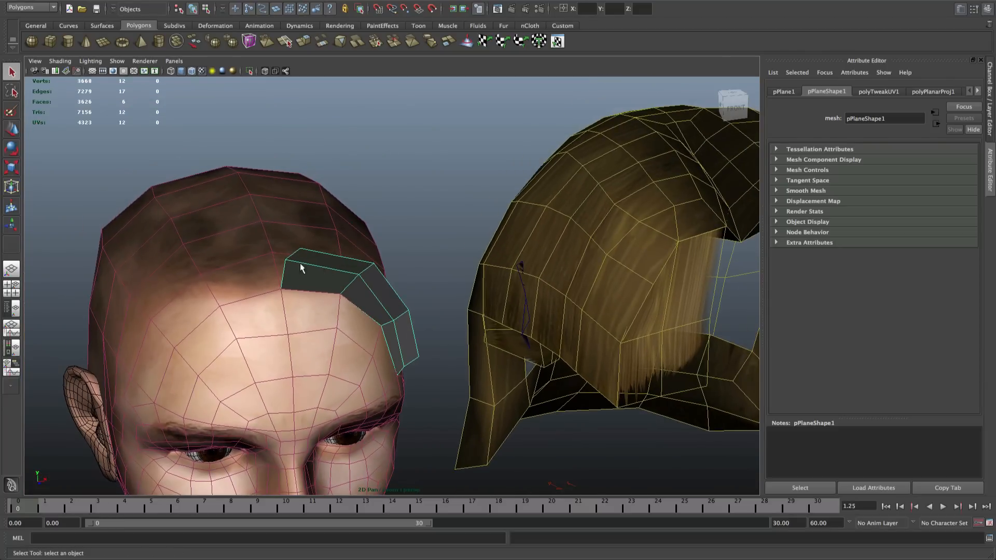
# Extrude the strip's end edge at the middle of the hairline backward over the top of the head
pyautogui.keyDown('alt'); pyautogui.moveTo(300, 272); pyautogui.dragTo(354, 258); pyautogui.keyUp('alt')
pyautogui.moveTo(353, 263); pyautogui.dragTo(352, 240, button='right')
pyautogui.click(346, 269)
pyautogui.keyDown('alt'); pyautogui.moveTo(357, 282); pyautogui.dragTo(405, 319); pyautogui.keyUp('alt')
pyautogui.scroll(-5, 394, 254)
pyautogui.keyDown('alt'); pyautogui.moveTo(394, 254); pyautogui.dragTo(313, 172); pyautogui.keyUp('alt')
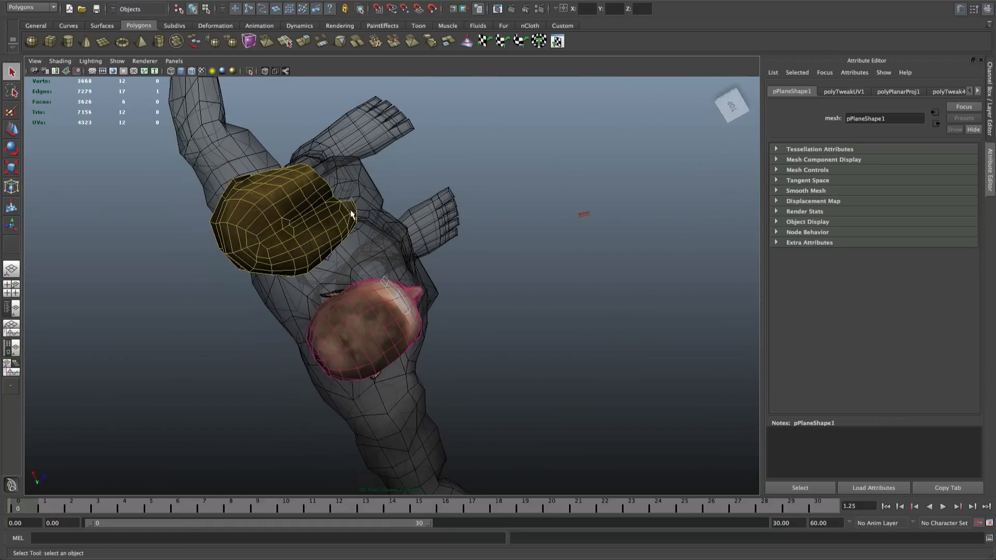
pyautogui.keyDown('alt'); pyautogui.moveTo(233, 226); pyautogui.dragTo(290, 134); pyautogui.keyUp('alt')
pyautogui.keyDown('alt'); pyautogui.moveTo(437, 282); pyautogui.dragTo(321, 282); pyautogui.keyUp('alt')
pyautogui.scroll(5, 322, 282)
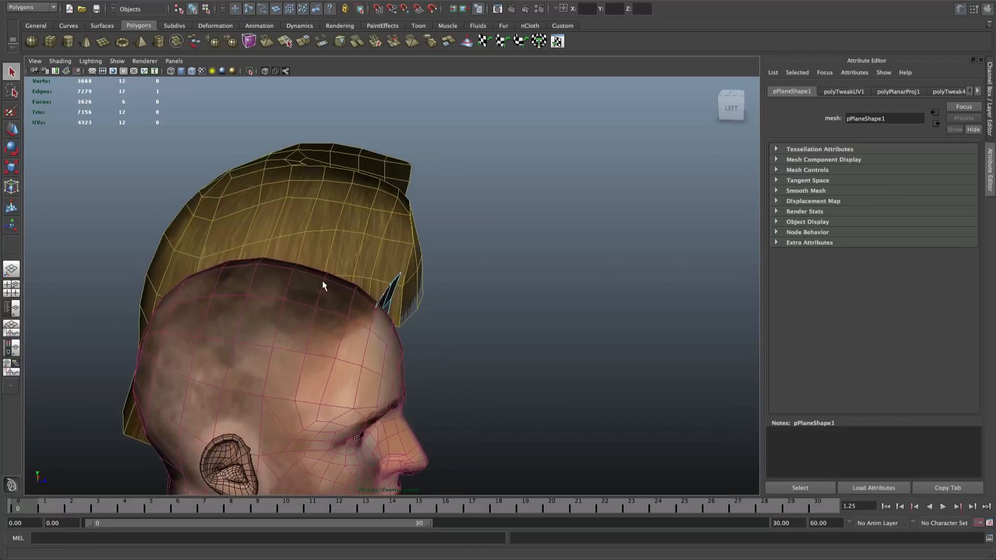
pyautogui.scroll(3, 322, 281)
pyautogui.keyDown('alt'); pyautogui.moveTo(340, 117); pyautogui.dragTo(318, 133); pyautogui.keyUp('alt')
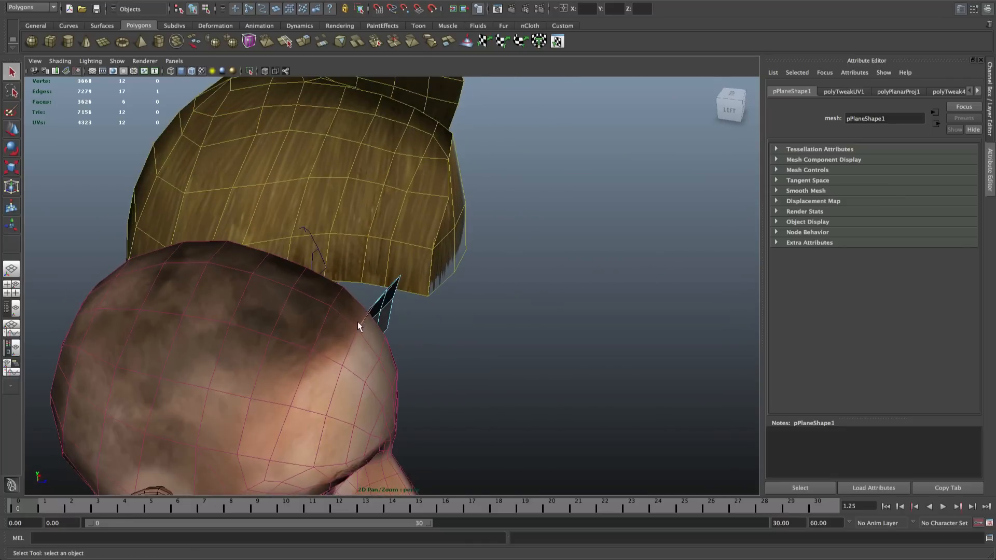
pyautogui.keyDown('alt'); pyautogui.moveTo(358, 327); pyautogui.dragTo(363, 302); pyautogui.keyUp('alt')
pyautogui.click(339, 1)
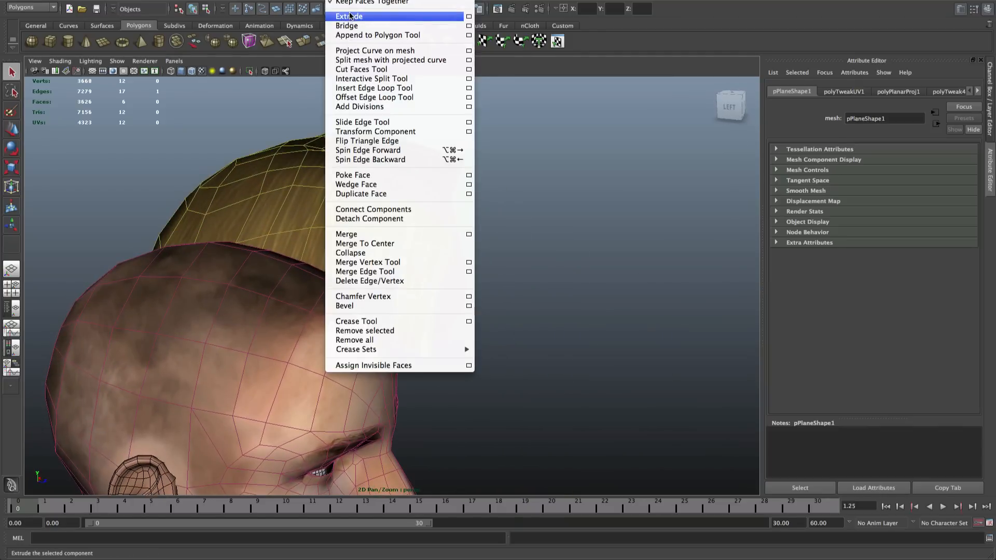
pyautogui.click(352, 16)
pyautogui.press('w')
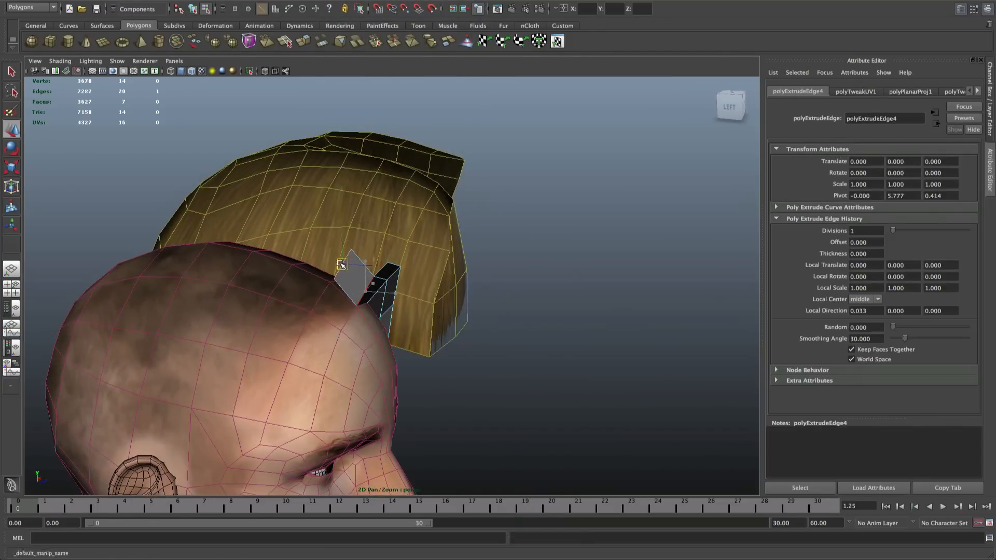
# Snap the lower rear vertex of the newly extruded polygon onto the head mesh
pyautogui.press('q')
pyautogui.moveTo(341, 273); pyautogui.dragTo(324, 276, button='right')
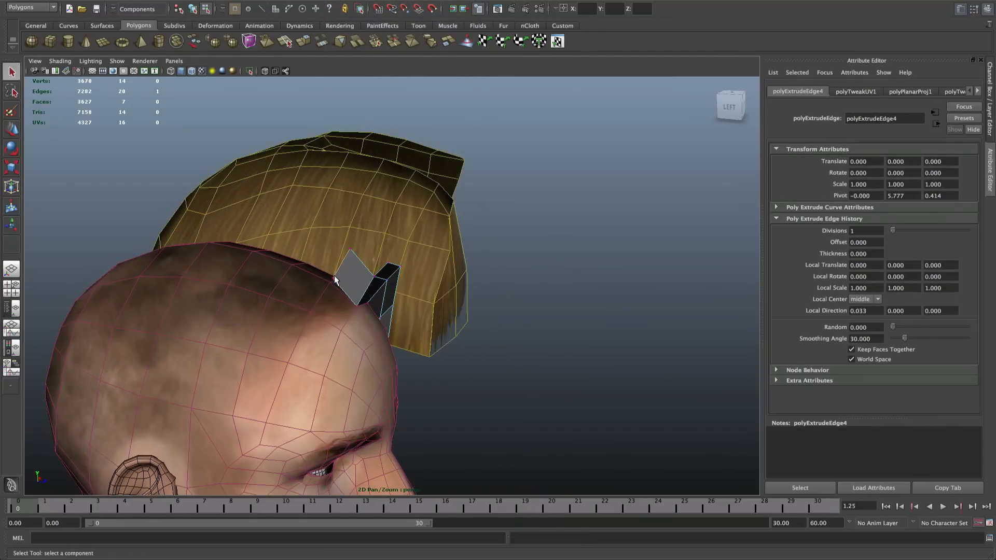
pyautogui.click(333, 279)
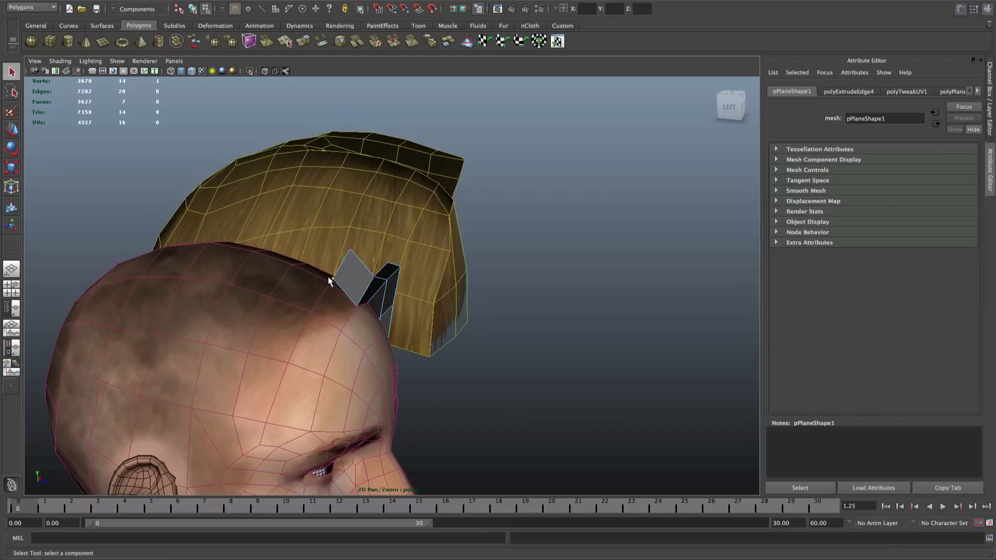
pyautogui.press('w')
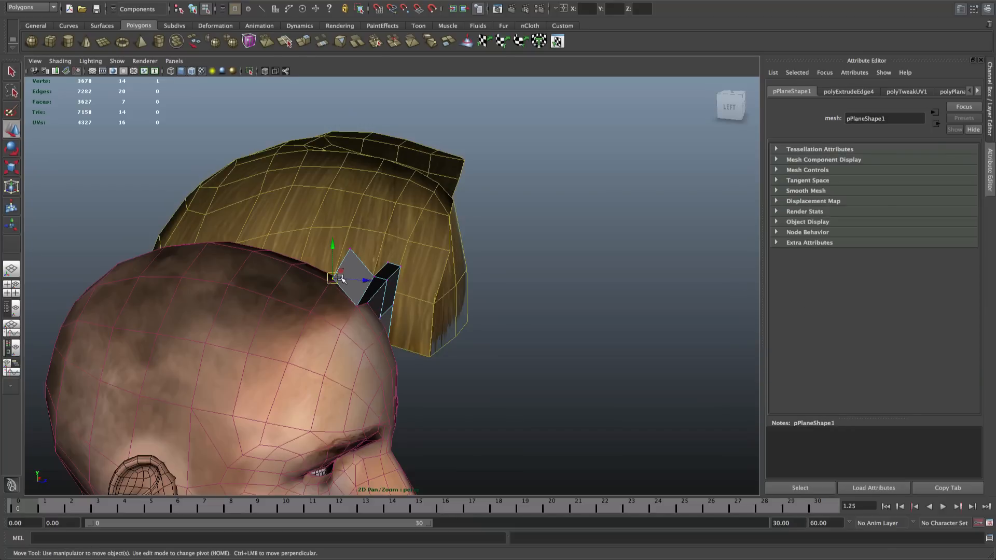
pyautogui.press('v')
pyautogui.moveTo(334, 277); pyautogui.dragTo(358, 296)
# Extrude the new polygon's rear edge to add a second polygon farther back along the top of the head
pyautogui.press('q')
pyautogui.moveTo(358, 297); pyautogui.dragTo(341, 283, button='right')
pyautogui.click(340, 283)
pyautogui.keyDown('alt'); pyautogui.moveTo(341, 284); pyautogui.dragTo(316, 306); pyautogui.keyUp('alt')
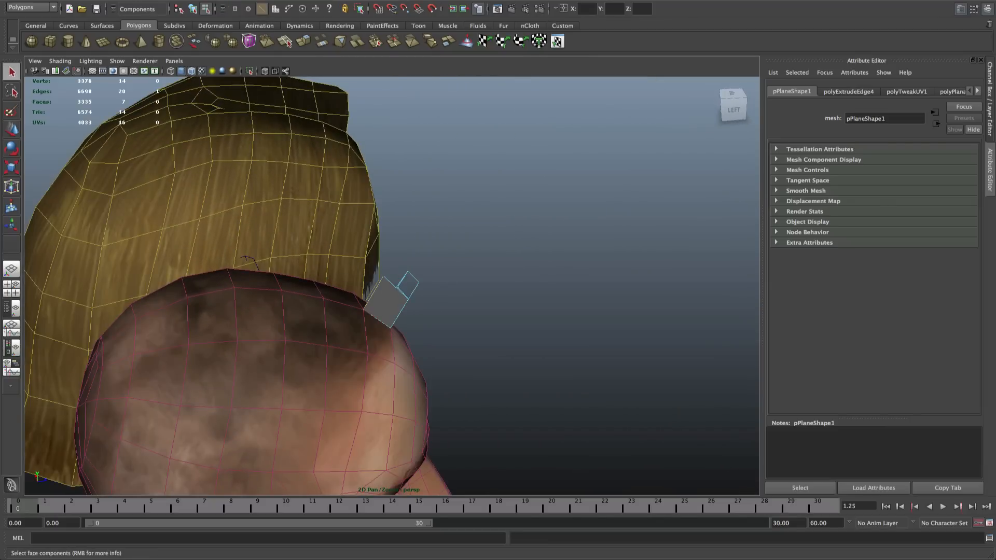
pyautogui.click(353, 2)
pyautogui.click(353, 16)
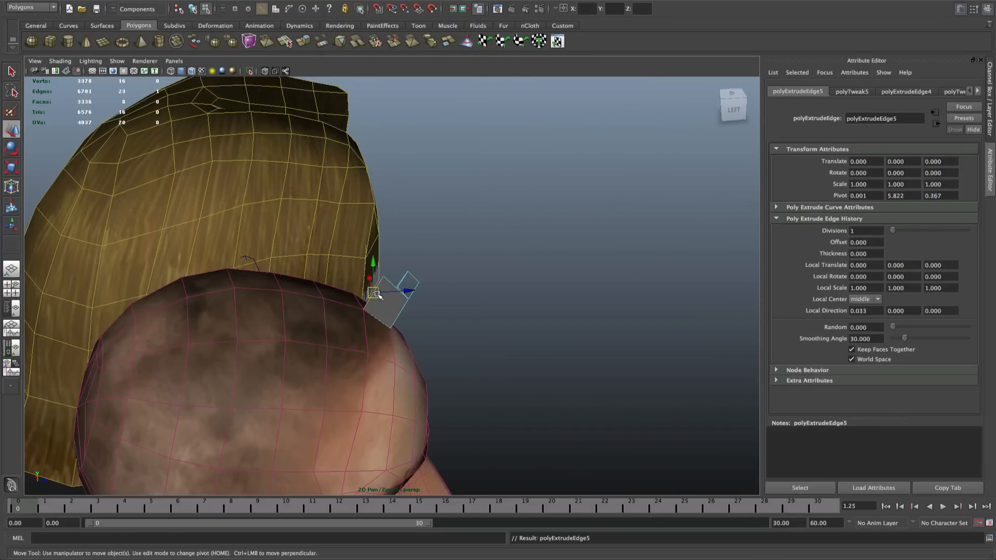
pyautogui.moveTo(376, 288); pyautogui.dragTo(305, 278)
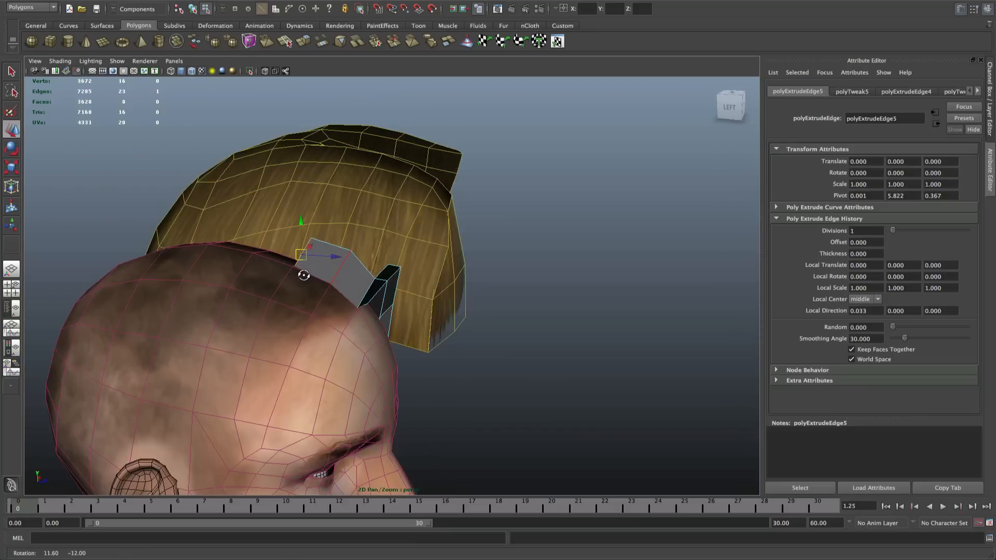
# Place the second polygon's lower rear vertex on the scalp
pyautogui.press('q')
pyautogui.rightClick(304, 259)
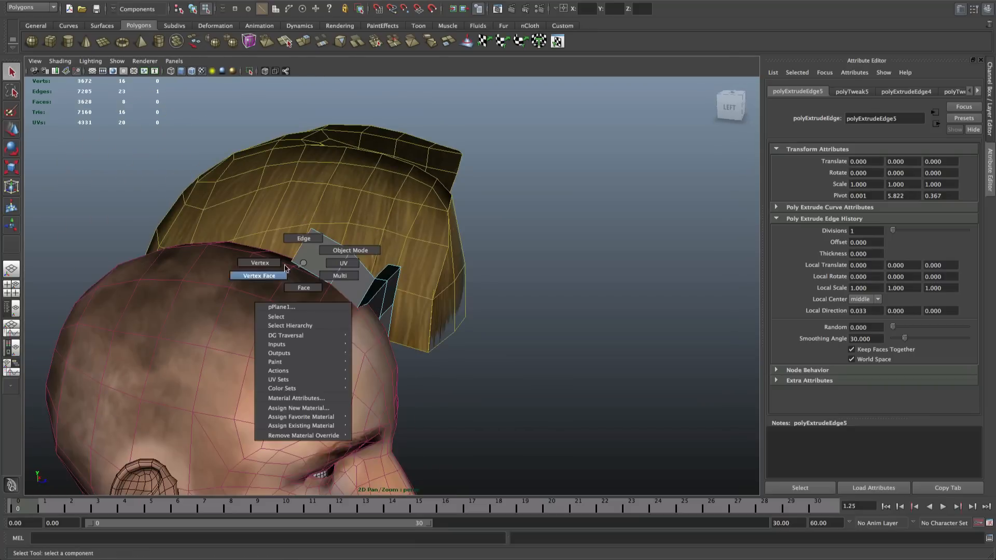
pyautogui.click(291, 265)
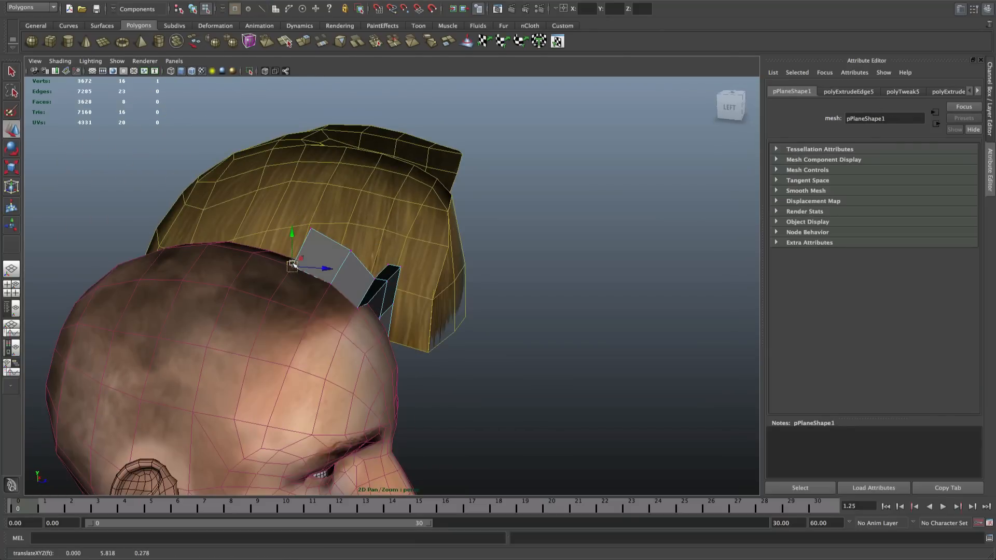
# Extrude the strip's rear edge again to add a third polygon along the crown
pyautogui.keyDown('alt'); pyautogui.moveTo(300, 262); pyautogui.dragTo(334, 264); pyautogui.keyUp('alt')
pyautogui.rightClick(336, 264)
pyautogui.click(336, 237)
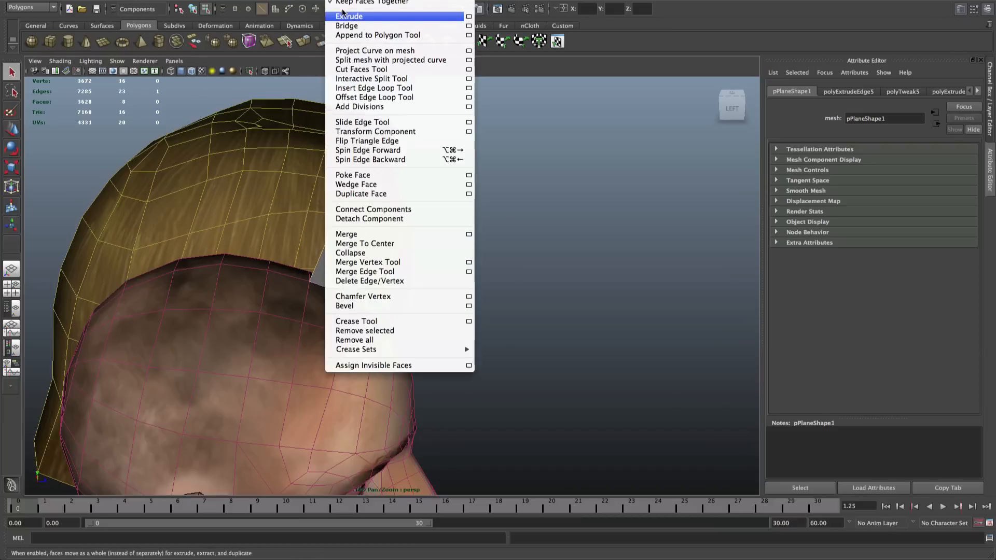
pyautogui.click(352, 15)
pyautogui.moveTo(318, 249); pyautogui.dragTo(271, 257)
pyautogui.press('q')
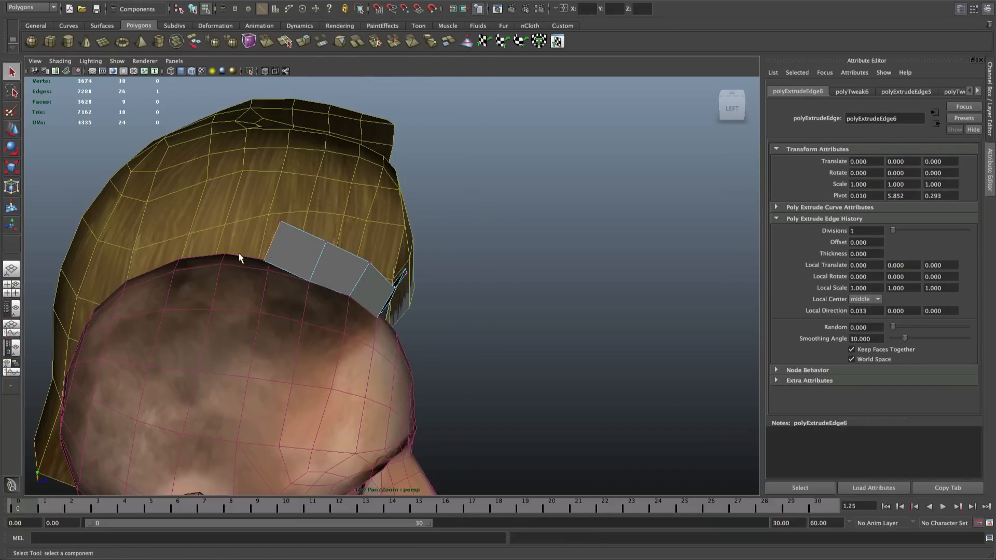
# Move the third polygon's lower rear vertex onto the scalp surface
pyautogui.press('F9')
pyautogui.click(264, 262)
pyautogui.press('w')
pyautogui.moveTo(264, 261); pyautogui.dragTo(295, 262)
pyautogui.press('q')
# Extrude the strip's rear edge once more to add a fourth polygon toward the back of the head
pyautogui.moveTo(295, 262); pyautogui.dragTo(285, 244, button='right')
pyautogui.keyDown('alt'); pyautogui.moveTo(271, 248); pyautogui.dragTo(319, 243); pyautogui.keyUp('alt')
pyautogui.click(338, 1)
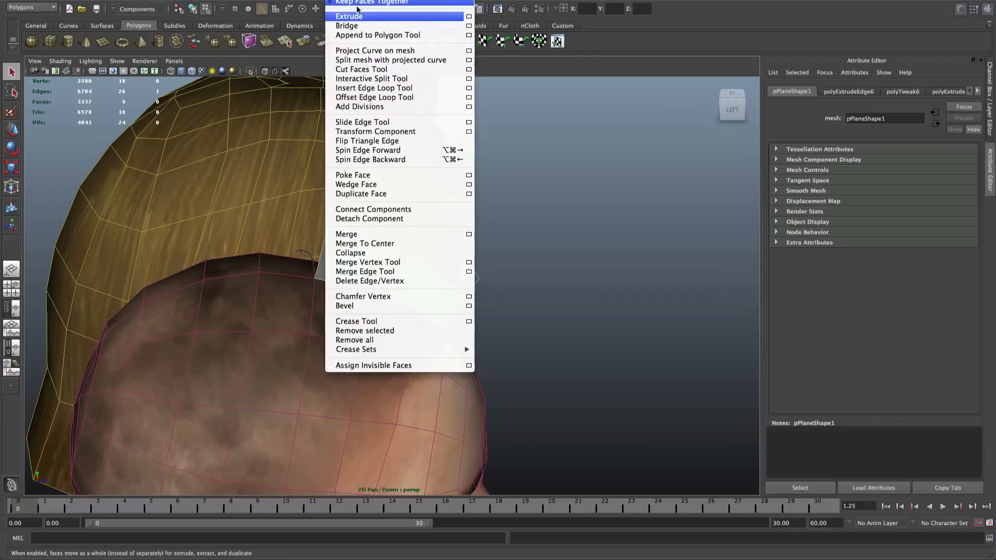
pyautogui.click(347, 17)
pyautogui.press('w')
pyautogui.moveTo(321, 266); pyautogui.dragTo(265, 254, button='middle')
pyautogui.press('q')
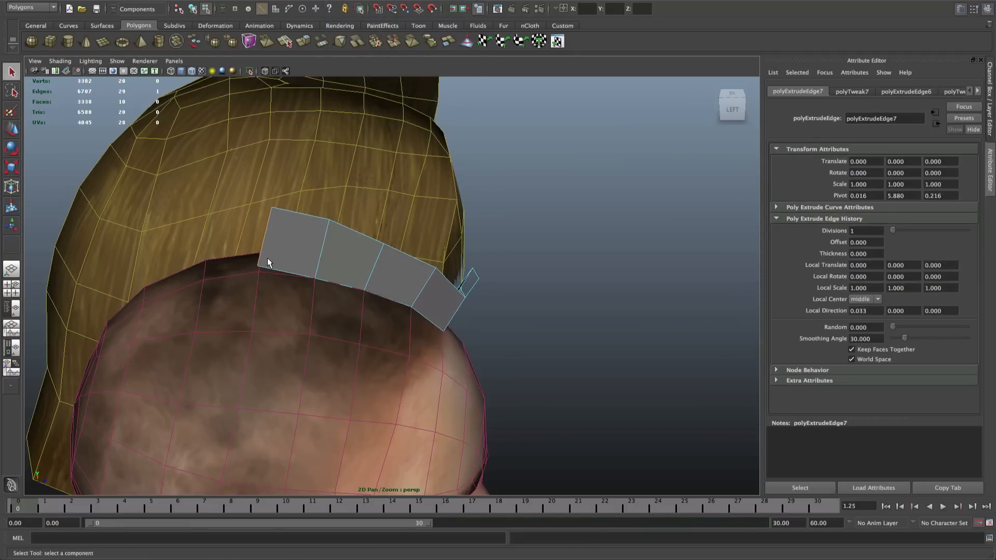
# Fit the fourth polygon's lower rear vertex to the scalp and leave vertex editing
pyautogui.moveTo(268, 262)
pyautogui.mouseDown(button='right')
pyautogui.moveTo(252, 266)
pyautogui.moveTo(274, 270)
pyautogui.mouseUp(button='right')
pyautogui.click(258, 269)
pyautogui.press('w')
pyautogui.rightClick(278, 250)
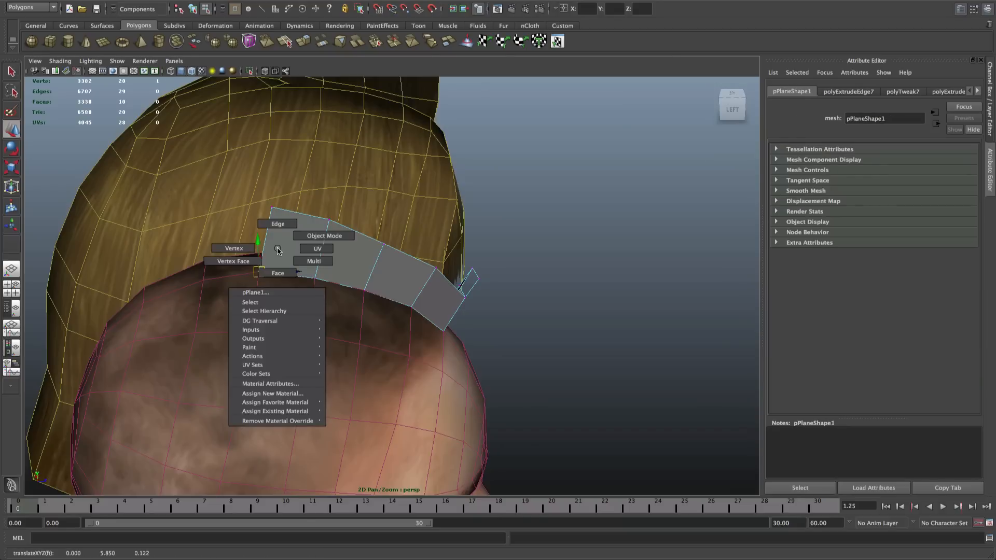
pyautogui.moveTo(278, 251); pyautogui.dragTo(291, 217, button='right')
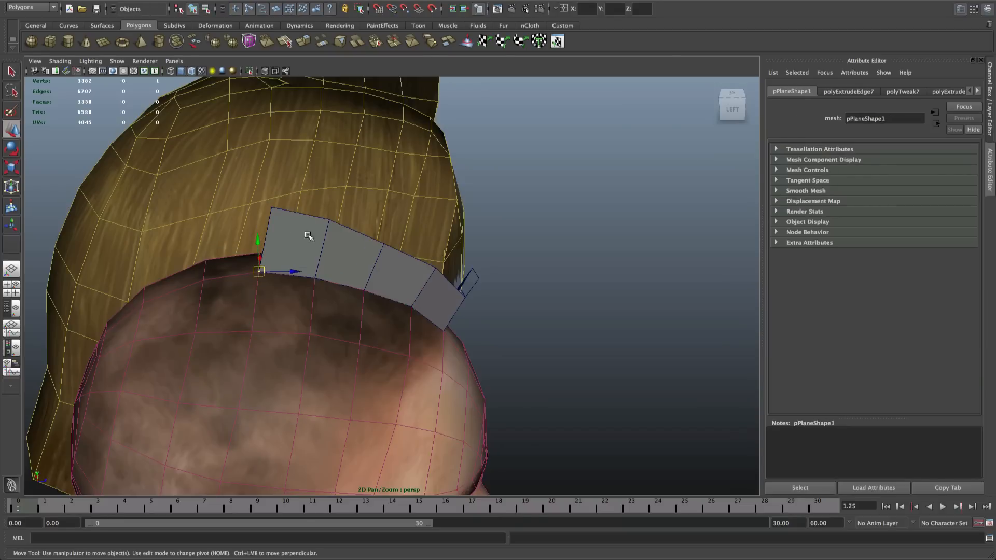
# Lower the upper rear corner vertex of the crown strip toward the scalp
pyautogui.keyDown('alt'); pyautogui.moveTo(363, 269); pyautogui.dragTo(313, 249); pyautogui.keyUp('alt')
pyautogui.press('q')
pyautogui.moveTo(313, 249); pyautogui.dragTo(288, 174, button='right')
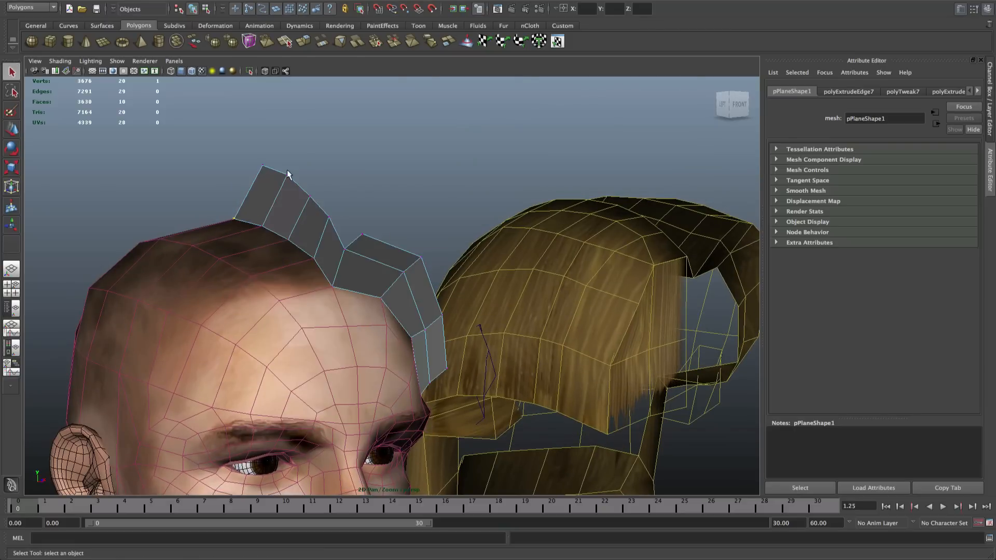
pyautogui.keyDown('alt'); pyautogui.moveTo(236, 171); pyautogui.dragTo(279, 196); pyautogui.keyUp('alt')
pyautogui.press('w')
pyautogui.press('q')
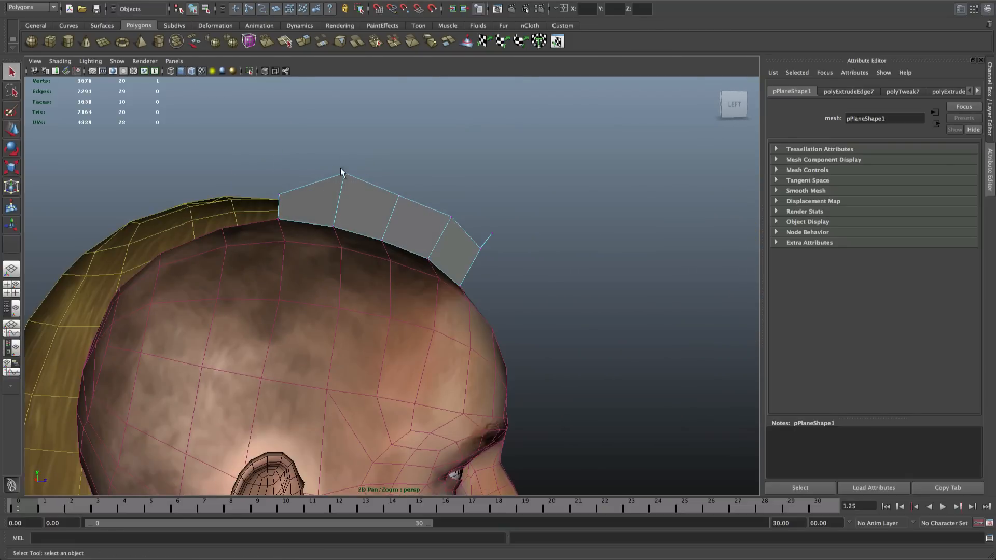
# Lower the remaining upper vertices of the crown strip so that its top edge follows the head's curve
pyautogui.press('w')
pyautogui.click(341, 175)
pyautogui.moveTo(340, 175); pyautogui.dragTo(442, 230)
pyautogui.press('q')
pyautogui.press('w')
pyautogui.keyDown('alt'); pyautogui.moveTo(495, 204); pyautogui.dragTo(411, 230); pyautogui.keyUp('alt')
pyautogui.moveTo(469, 218); pyautogui.dragTo(314, 252)
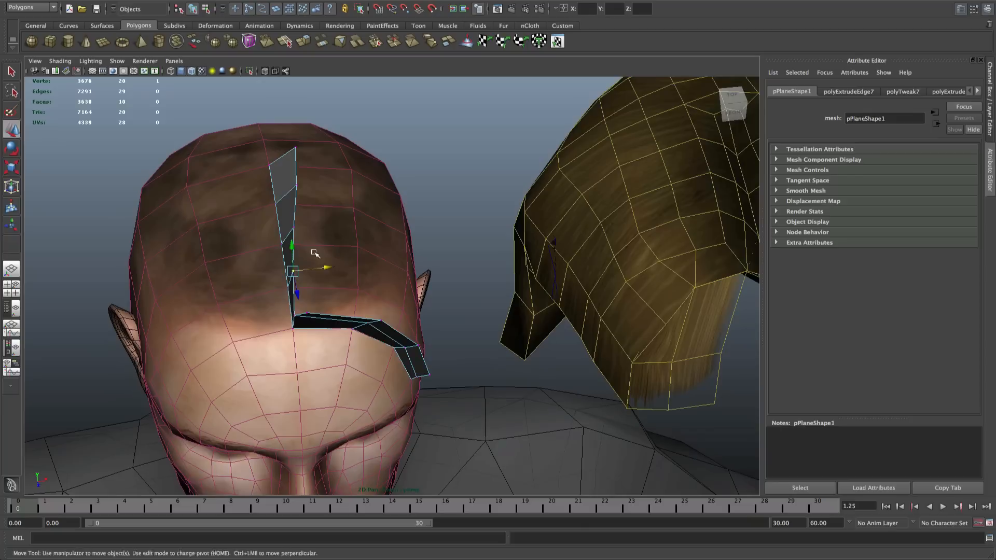
# Return to vertex editing on the hair strip and shift an upper crown vertex sideways along X
pyautogui.press('q')
pyautogui.click(295, 182)
pyautogui.press('w')
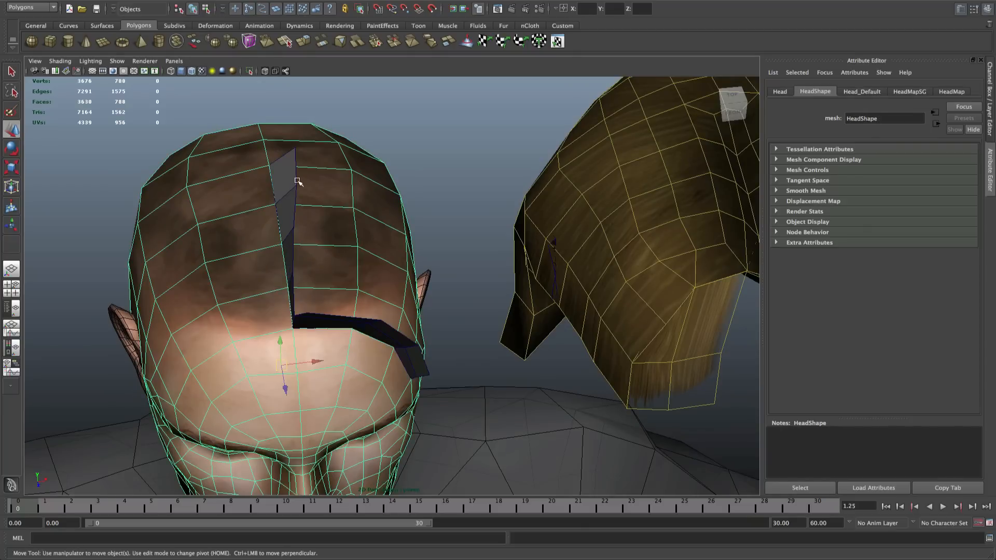
pyautogui.moveTo(297, 181); pyautogui.dragTo(305, 187, button='right')
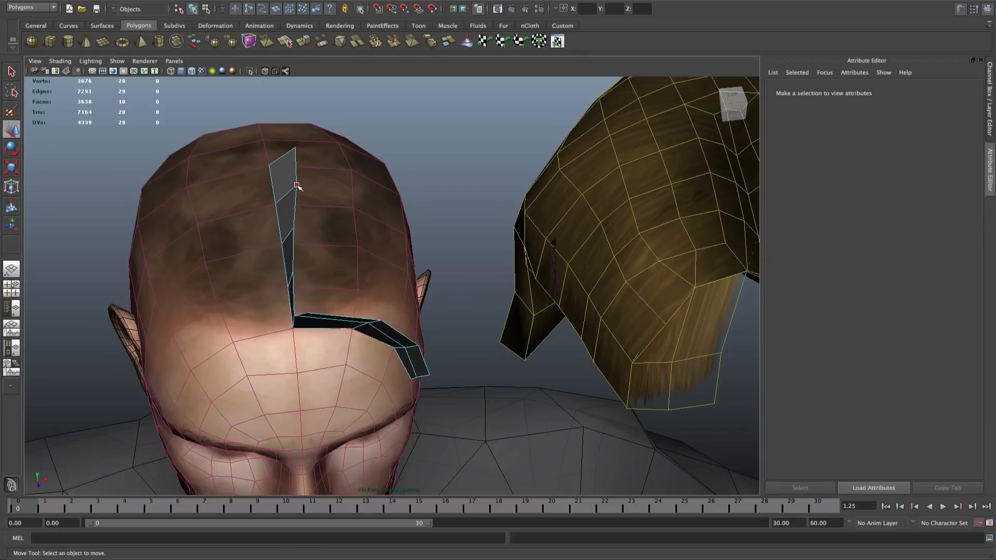
pyautogui.click(297, 185)
pyautogui.moveTo(332, 183); pyautogui.dragTo(372, 192)
pyautogui.keyDown('alt'); pyautogui.moveTo(260, 224); pyautogui.dragTo(552, 217); pyautogui.keyUp('alt')
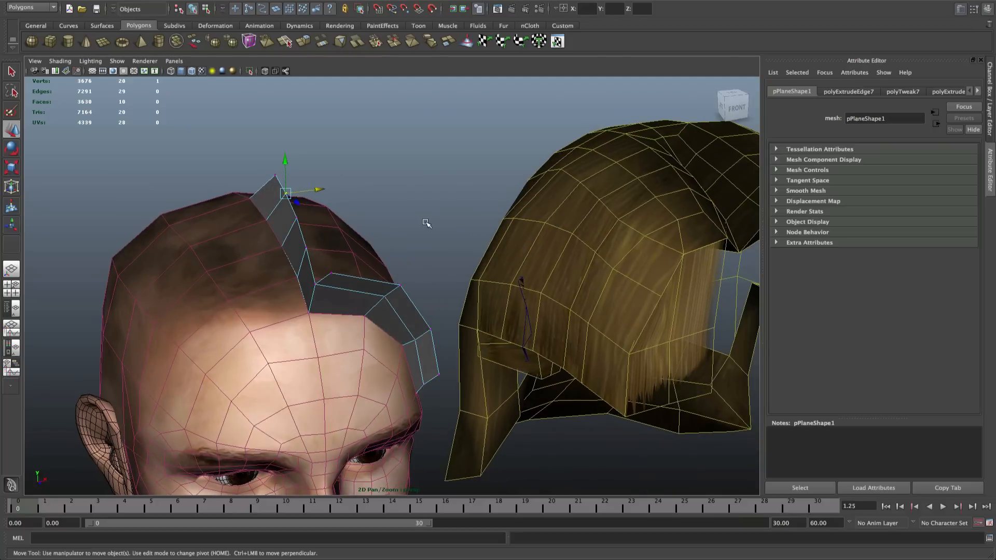
# Reposition the upper vertex of the front hairline strip near the corner with the crown strip and return to object mode
pyautogui.rightClick(349, 287)
pyautogui.keyDown('alt'); pyautogui.moveTo(348, 287); pyautogui.dragTo(322, 192); pyautogui.keyUp('alt')
pyautogui.keyDown('alt'); pyautogui.moveTo(321, 192); pyautogui.dragTo(382, 225); pyautogui.keyUp('alt')
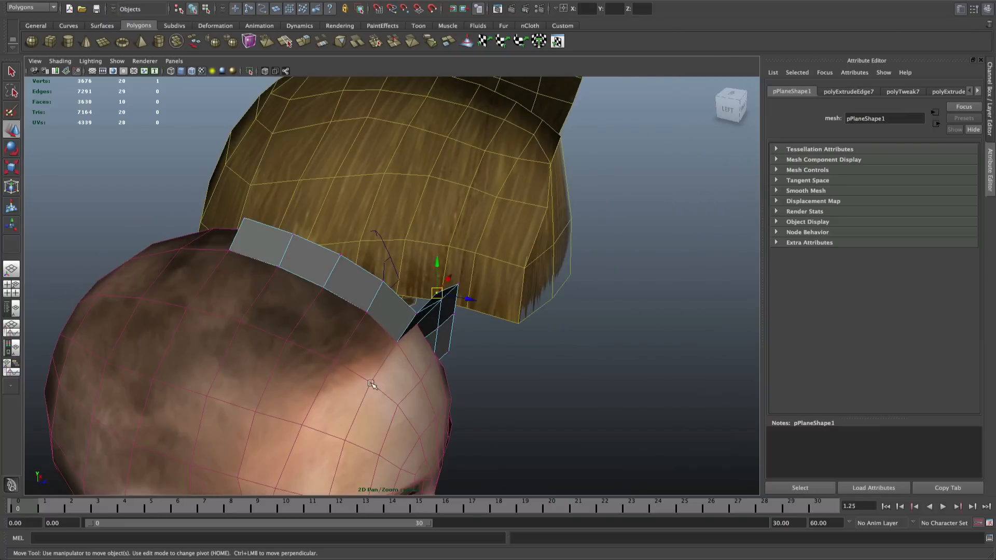
pyautogui.keyDown('alt'); pyautogui.moveTo(297, 350); pyautogui.dragTo(387, 310); pyautogui.keyUp('alt')
pyautogui.moveTo(387, 311); pyautogui.dragTo(411, 298, button='right')
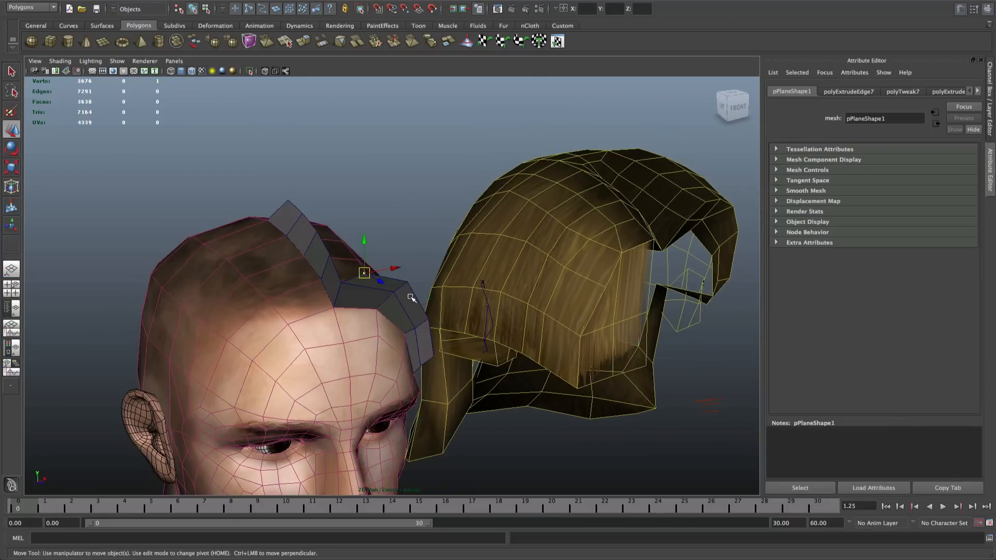
# Examine the hair strip on the head up close and compare it with the finished hair model from front and side
pyautogui.click(350, 291)
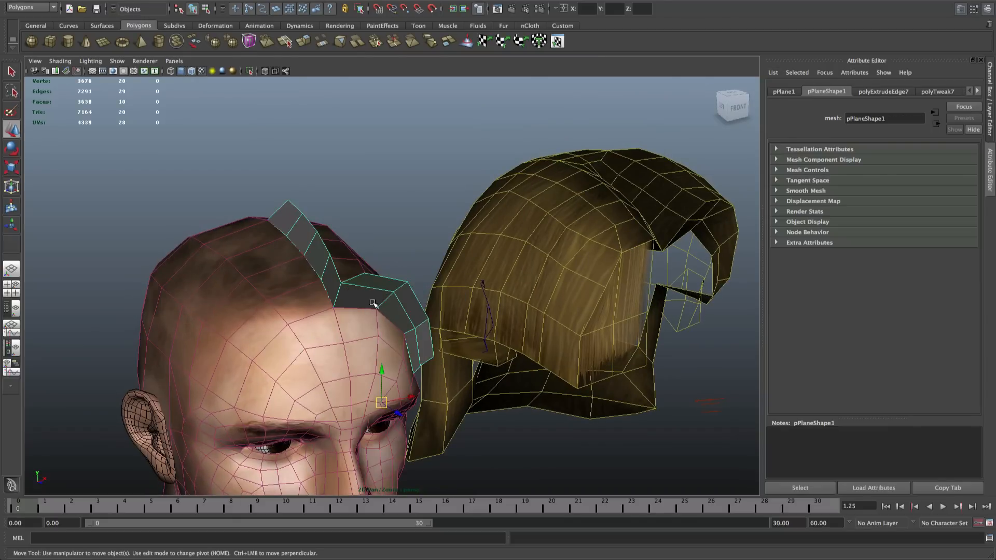
pyautogui.moveTo(372, 302)
pyautogui.keyDown('alt'); pyautogui.mouseDown()
pyautogui.moveTo(318, 282)
pyautogui.moveTo(377, 300)
pyautogui.mouseUp(); pyautogui.keyUp('alt')
pyautogui.scroll(5, 377, 300)
pyautogui.keyDown('alt'); pyautogui.moveTo(377, 299); pyautogui.dragTo(392, 310, button='middle'); pyautogui.keyUp('alt')
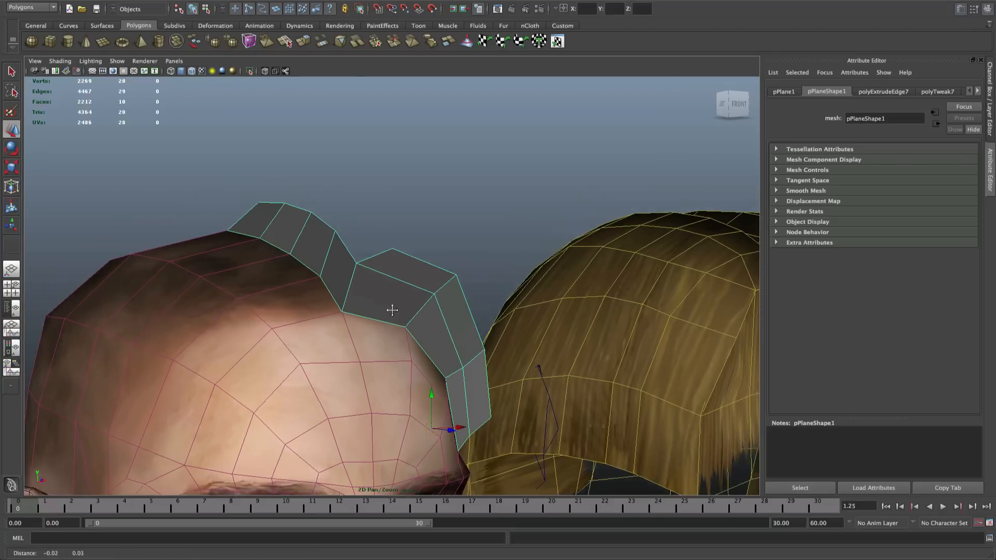
pyautogui.keyDown('alt'); pyautogui.moveTo(392, 310); pyautogui.dragTo(386, 274); pyautogui.keyUp('alt')
pyautogui.moveTo(375, 274); pyautogui.dragTo(384, 250, button='right')
pyautogui.keyDown('alt'); pyautogui.moveTo(456, 271); pyautogui.dragTo(666, 295); pyautogui.keyUp('alt')
pyautogui.keyDown('alt'); pyautogui.moveTo(522, 329); pyautogui.dragTo(483, 359); pyautogui.keyUp('alt')
# Highlight the block of side-panel faces on the finished hair model, view it from several angles, and clear the selection
pyautogui.moveTo(480, 330); pyautogui.dragTo(473, 349, button='right')
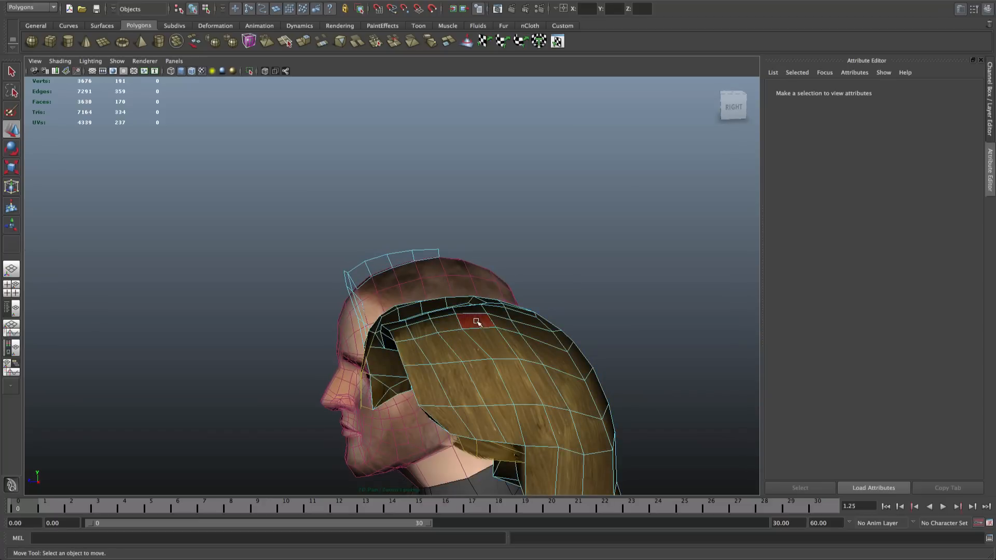
pyautogui.click(473, 314)
pyautogui.keyDown('shift'); pyautogui.click(486, 341); pyautogui.keyUp('shift')
pyautogui.keyDown('shift'); pyautogui.click(517, 389); pyautogui.keyUp('shift')
pyautogui.keyDown('shift'); pyautogui.click(536, 422); pyautogui.keyUp('shift')
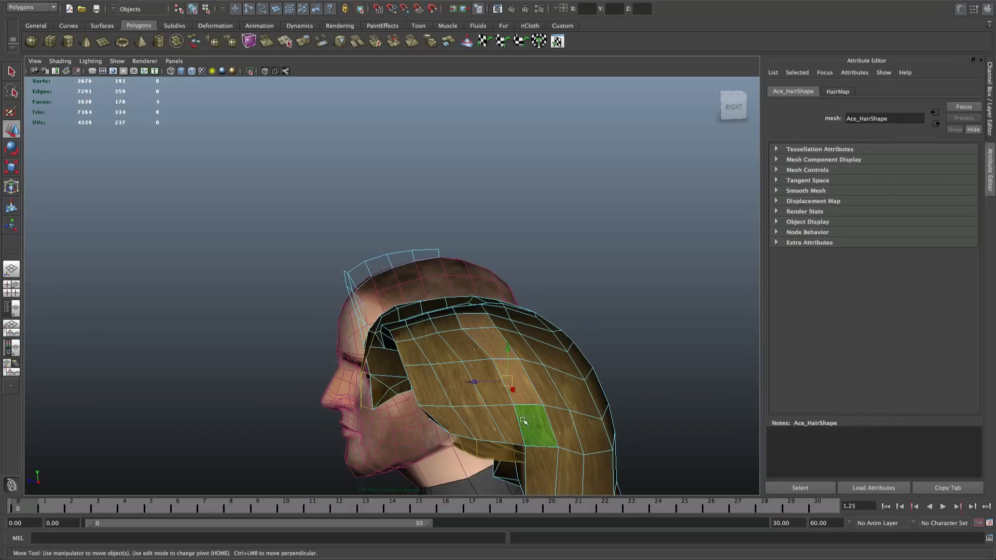
pyautogui.keyDown('shift'); pyautogui.click(510, 426); pyautogui.keyUp('shift')
pyautogui.keyDown('shift'); pyautogui.click(465, 421); pyautogui.keyUp('shift')
pyautogui.keyDown('shift'); pyautogui.click(426, 399); pyautogui.keyUp('shift')
pyautogui.keyDown('shift'); pyautogui.click(422, 389); pyautogui.keyUp('shift')
pyautogui.keyDown('shift'); pyautogui.click(461, 387); pyautogui.keyUp('shift')
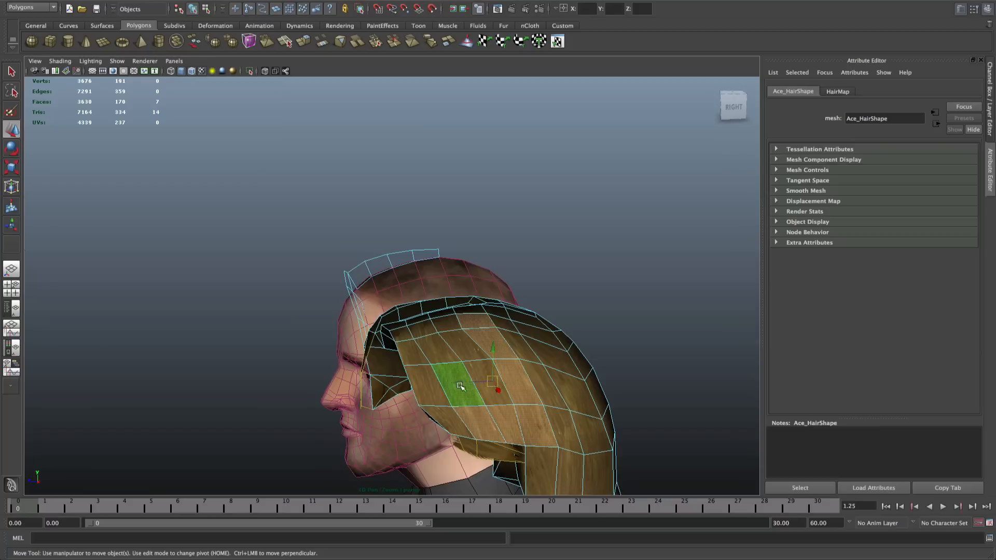
pyautogui.keyDown('shift'); pyautogui.click(430, 389); pyautogui.keyUp('shift')
pyautogui.keyDown('shift'); pyautogui.click(444, 415); pyautogui.keyUp('shift')
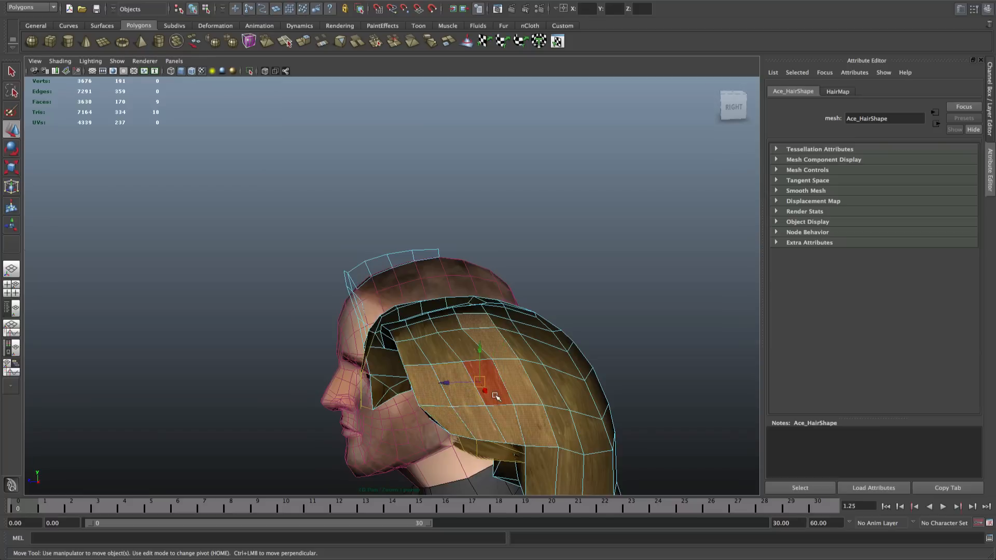
pyautogui.keyDown('shift'); pyautogui.click(444, 324); pyautogui.keyUp('shift')
pyautogui.keyDown('shift'); pyautogui.click(404, 336); pyautogui.keyUp('shift')
pyautogui.keyDown('shift'); pyautogui.click(416, 353); pyautogui.keyUp('shift')
pyautogui.keyDown('shift'); pyautogui.click(437, 348); pyautogui.keyUp('shift')
pyautogui.keyDown('shift'); pyautogui.click(461, 346); pyautogui.keyUp('shift')
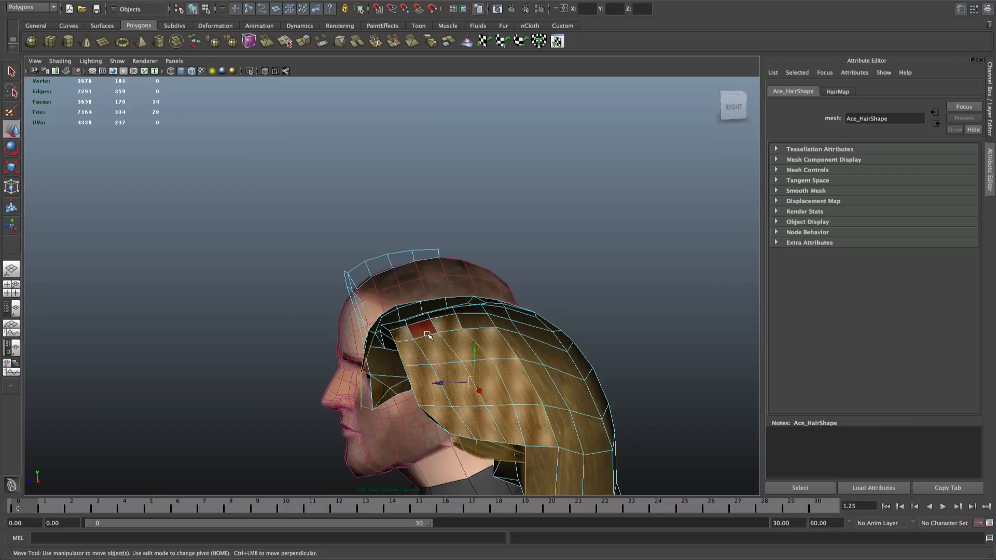
pyautogui.keyDown('shift'); pyautogui.click(423, 330); pyautogui.keyUp('shift')
pyautogui.keyDown('alt'); pyautogui.moveTo(435, 306); pyautogui.dragTo(525, 358); pyautogui.keyUp('alt')
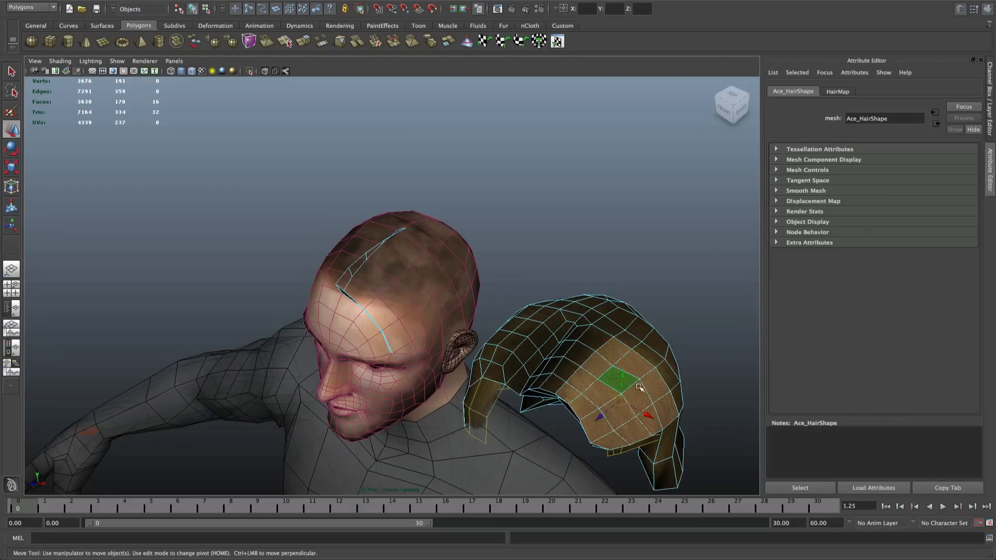
pyautogui.keyDown('alt'); pyautogui.moveTo(650, 414); pyautogui.dragTo(574, 347); pyautogui.keyUp('alt')
pyautogui.keyDown('alt'); pyautogui.moveTo(422, 181); pyautogui.dragTo(490, 251); pyautogui.keyUp('alt')
pyautogui.press('q')
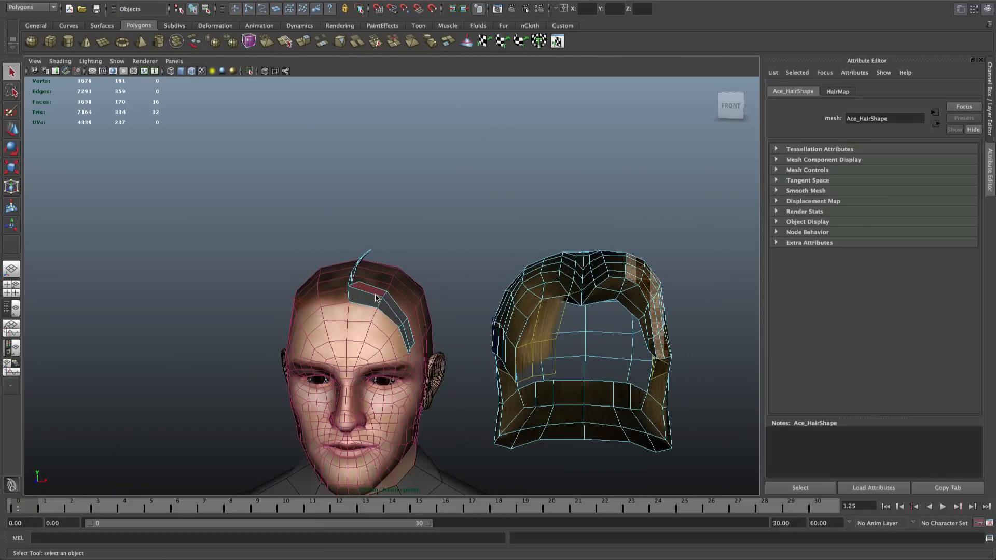
pyautogui.click(412, 243)
pyautogui.keyDown('alt'); pyautogui.moveTo(412, 244); pyautogui.dragTo(428, 256); pyautogui.keyUp('alt')
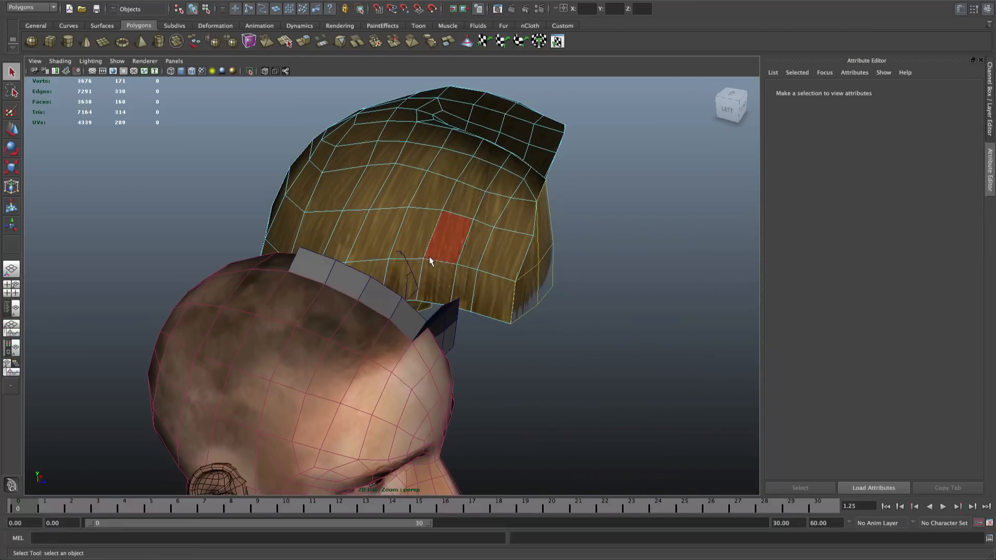
# Select the three upper edges of the crown strip and extrude them
pyautogui.moveTo(383, 300); pyautogui.dragTo(385, 292, button='right')
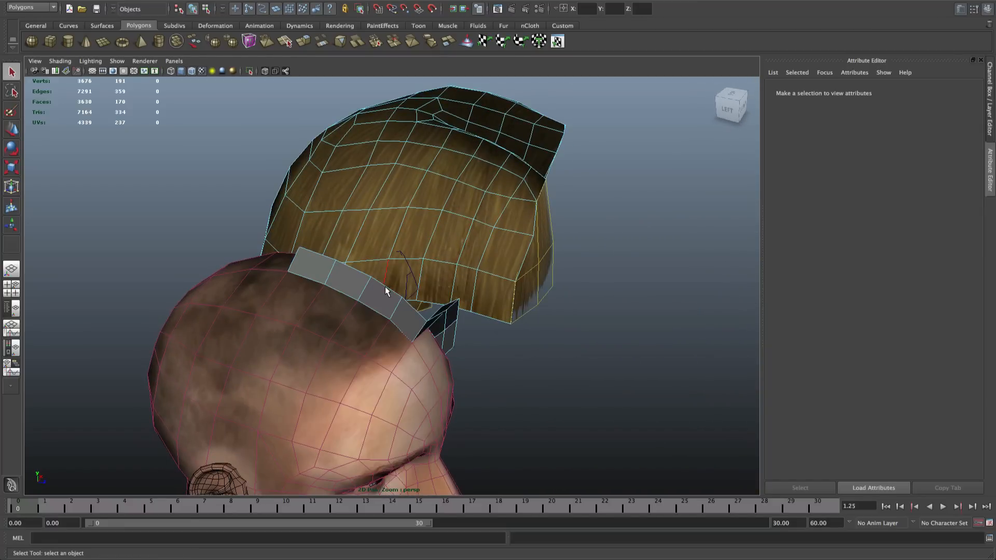
pyautogui.click(354, 274)
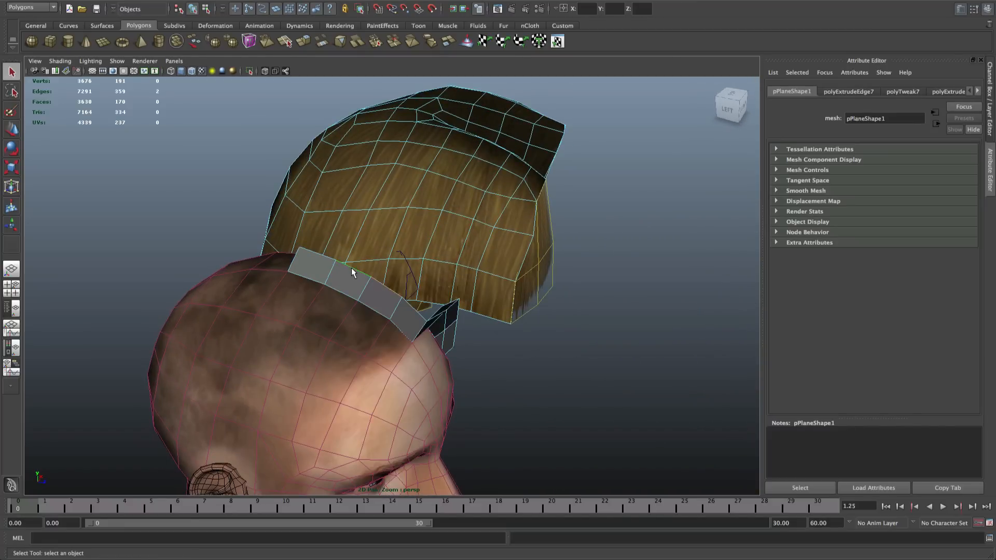
pyautogui.keyDown('shift'); pyautogui.click(324, 256); pyautogui.keyUp('shift')
pyautogui.keyDown('alt'); pyautogui.moveTo(412, 284); pyautogui.dragTo(363, 280); pyautogui.keyUp('alt')
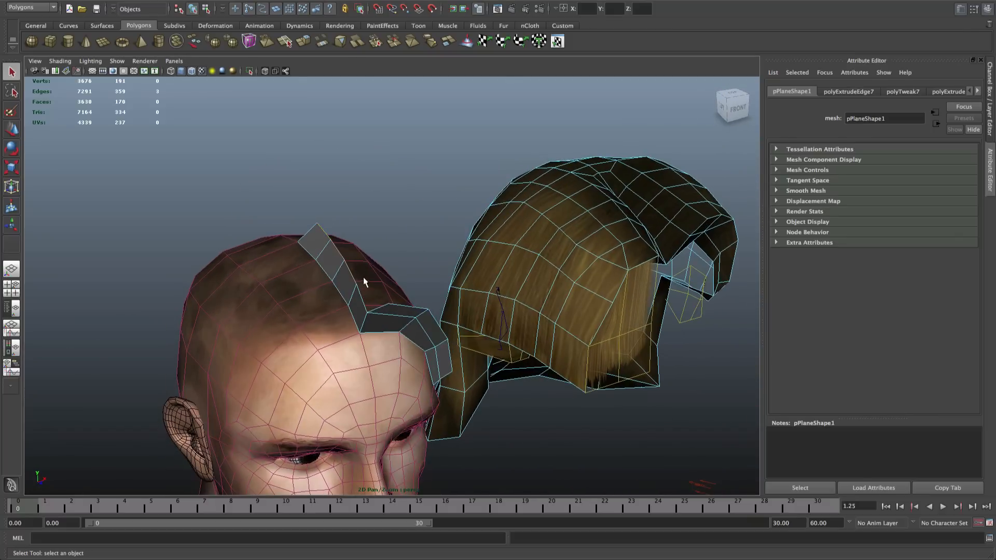
pyautogui.click(345, 0)
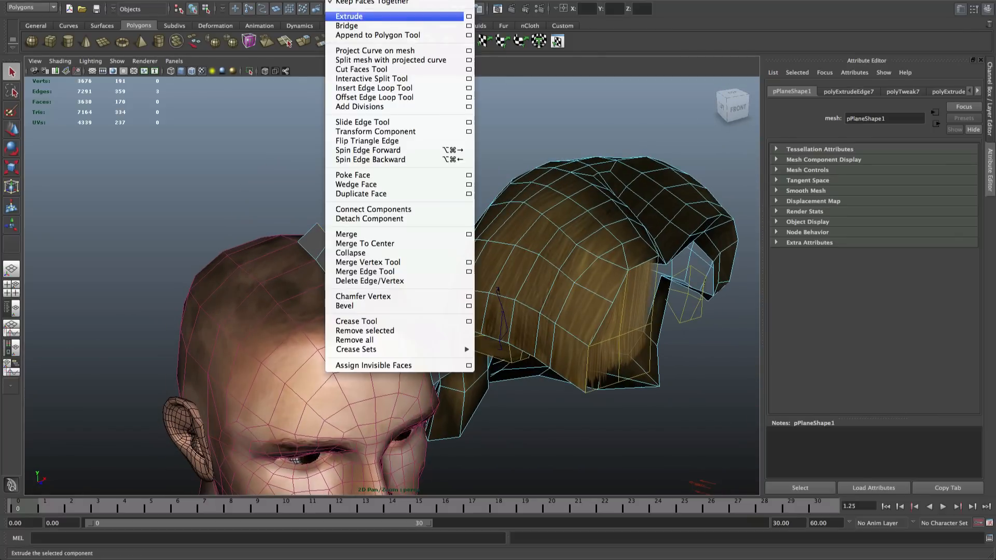
pyautogui.click(357, 16)
# Move the extruded crown edges outward along X and down the side of the head to just above the ear
pyautogui.keyDown('alt'); pyautogui.moveTo(409, 238); pyautogui.dragTo(369, 216); pyautogui.keyUp('alt')
pyautogui.press('w')
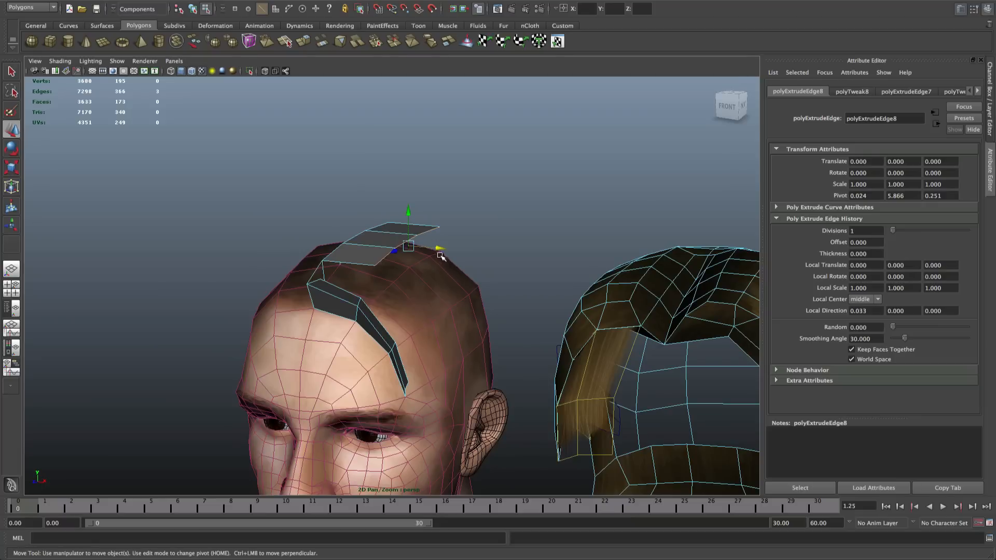
pyautogui.moveTo(440, 256); pyautogui.dragTo(411, 238)
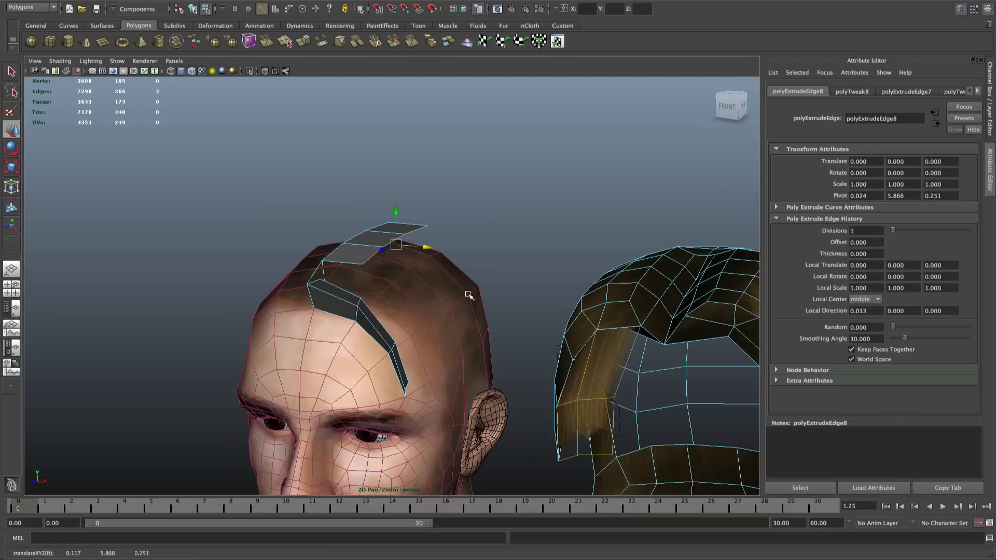
pyautogui.moveTo(515, 396)
pyautogui.keyDown('alt'); pyautogui.mouseDown()
pyautogui.moveTo(550, 399)
pyautogui.moveTo(524, 406)
pyautogui.mouseUp(); pyautogui.keyUp('alt')
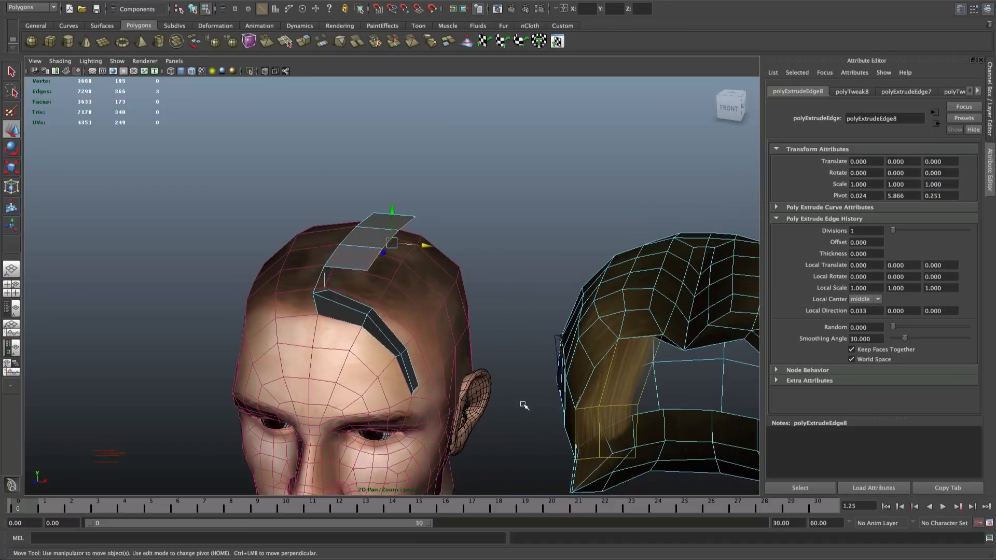
pyautogui.keyDown('alt'); pyautogui.moveTo(447, 275); pyautogui.dragTo(534, 290); pyautogui.keyUp('alt')
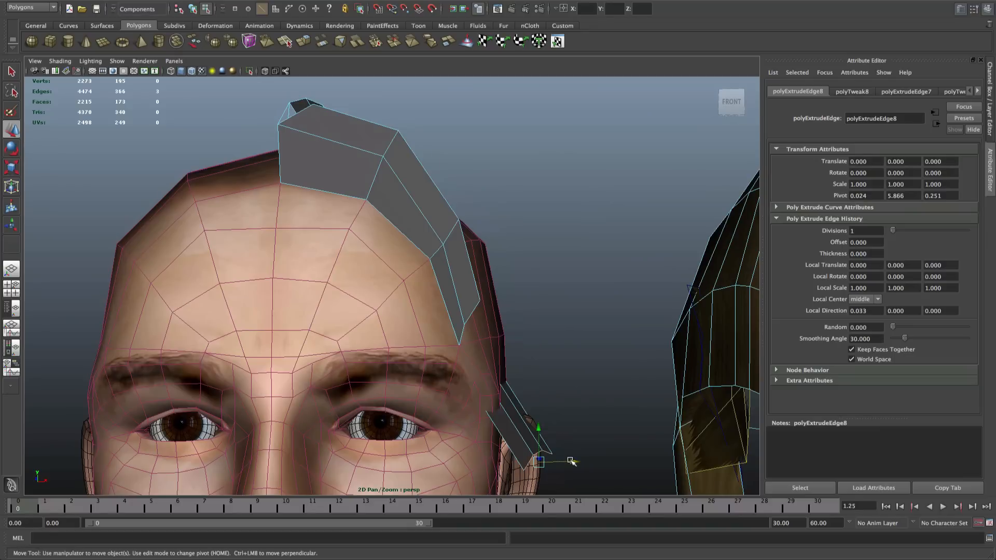
pyautogui.press('q')
pyautogui.keyDown('alt'); pyautogui.moveTo(516, 399); pyautogui.dragTo(524, 425); pyautogui.keyUp('alt')
pyautogui.moveTo(525, 418); pyautogui.dragTo(553, 403, button='right')
# Hide the Head_Default layer to inspect the whole extruded side panel, and show the layer again
pyautogui.click(989, 112)
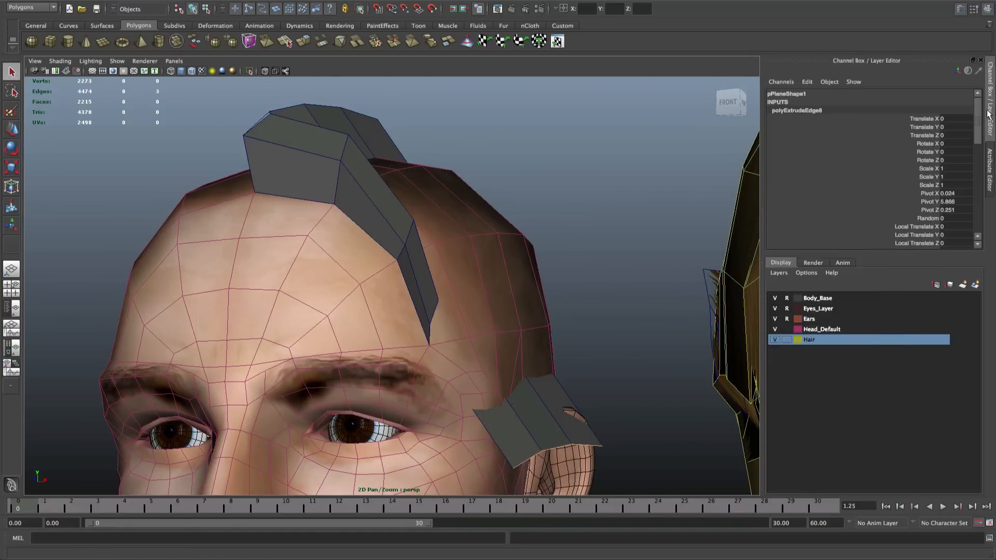
pyautogui.click(877, 331)
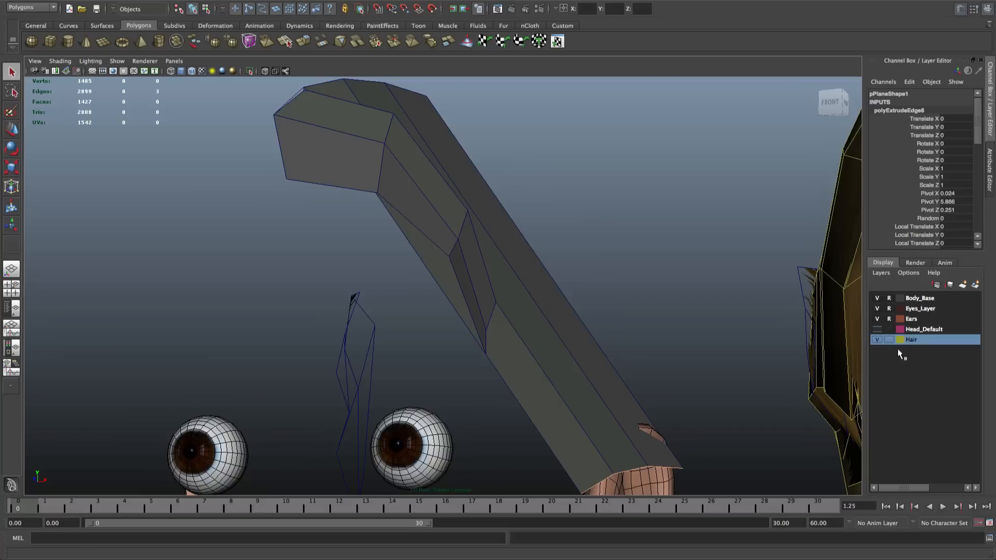
pyautogui.keyDown('alt'); pyautogui.moveTo(752, 383); pyautogui.dragTo(569, 269); pyautogui.keyUp('alt')
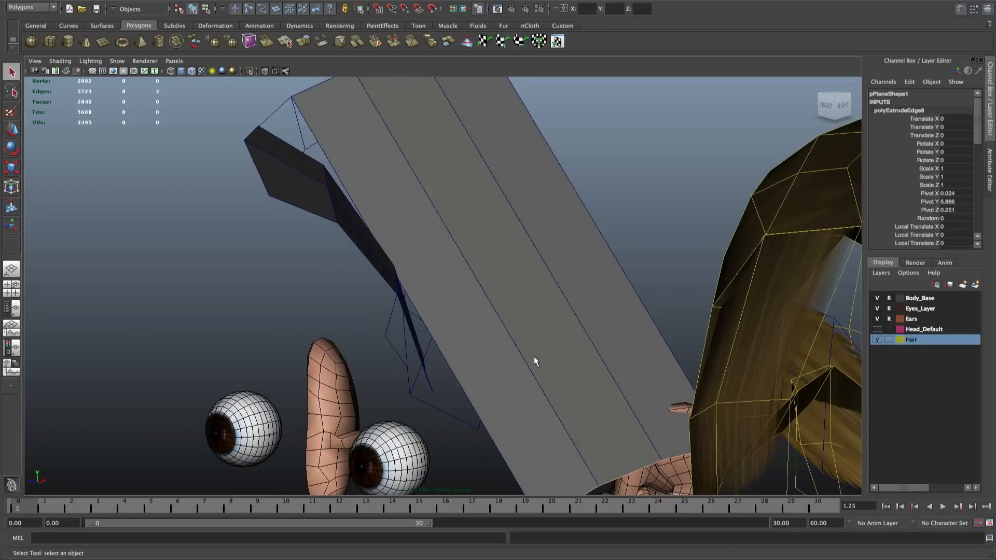
pyautogui.keyDown('alt'); pyautogui.moveTo(436, 157); pyautogui.dragTo(684, 355); pyautogui.keyUp('alt')
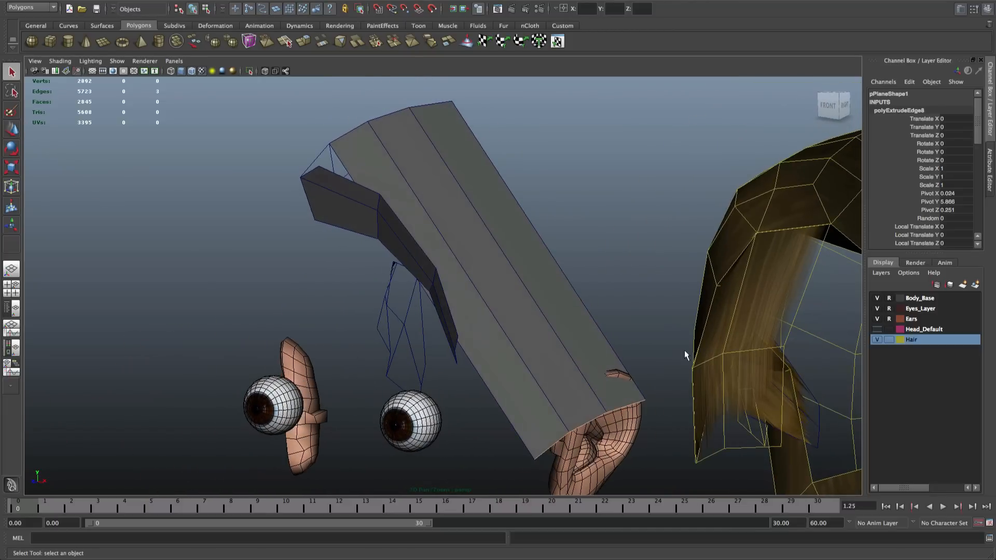
pyautogui.click(876, 329)
# Select the three long side-panel faces of the hair strip and open the Add Divisions options
pyautogui.moveTo(615, 388); pyautogui.dragTo(614, 406, button='right')
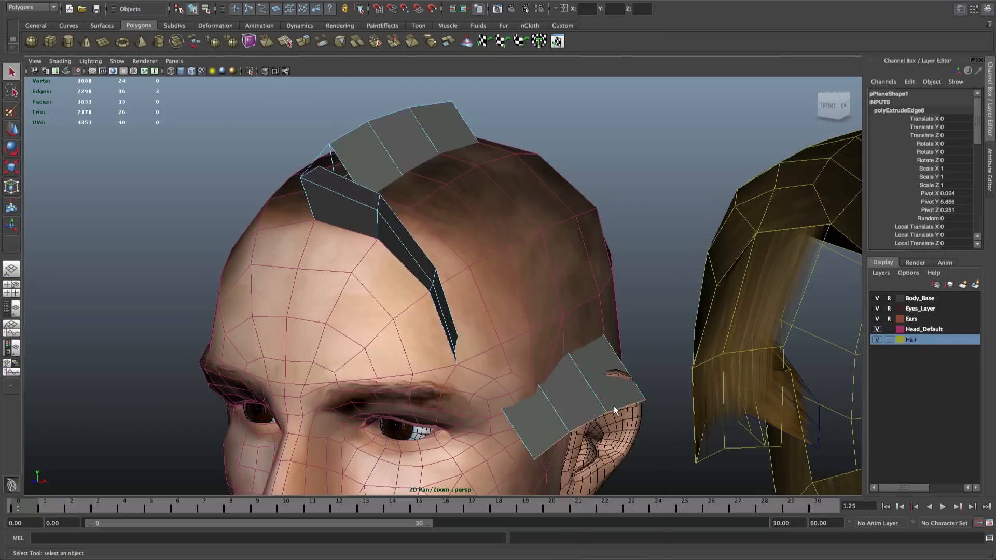
pyautogui.click(534, 415)
pyautogui.keyDown('alt'); pyautogui.moveTo(534, 415); pyautogui.dragTo(669, 345); pyautogui.keyUp('alt')
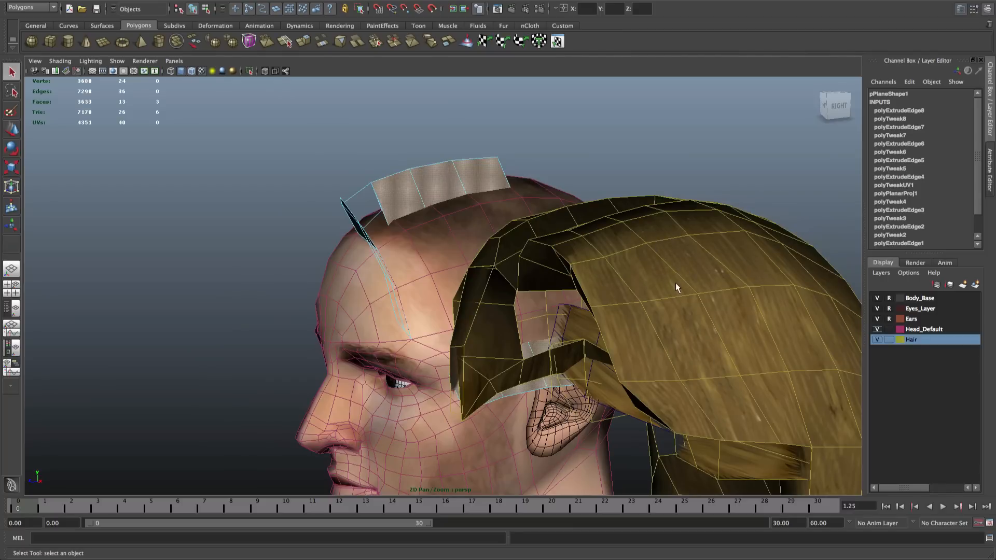
pyautogui.keyDown('alt'); pyautogui.moveTo(478, 322); pyautogui.dragTo(540, 315); pyautogui.keyUp('alt')
pyautogui.scroll(5, 438, 120)
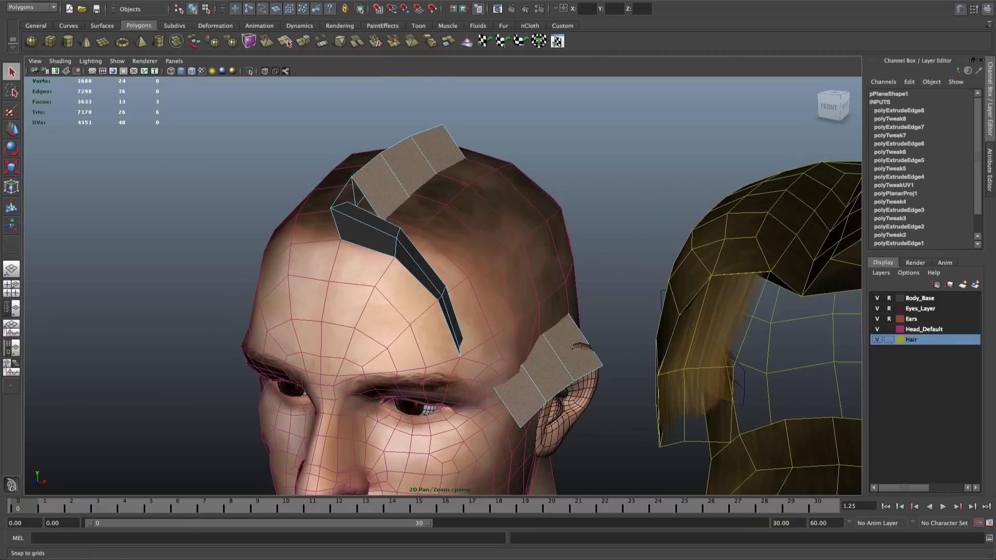
pyautogui.click(381, 1)
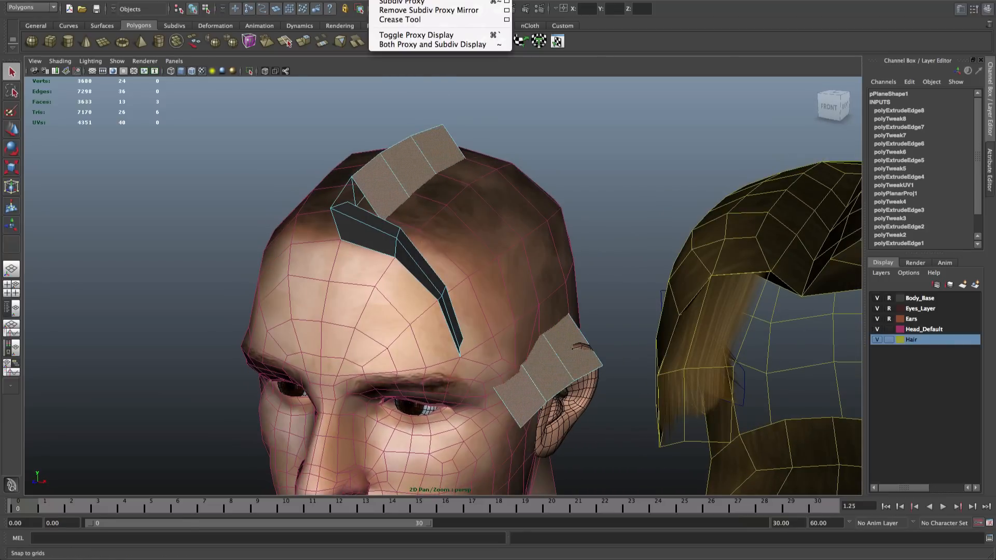
pyautogui.click(411, 101)
pyautogui.click(345, 1)
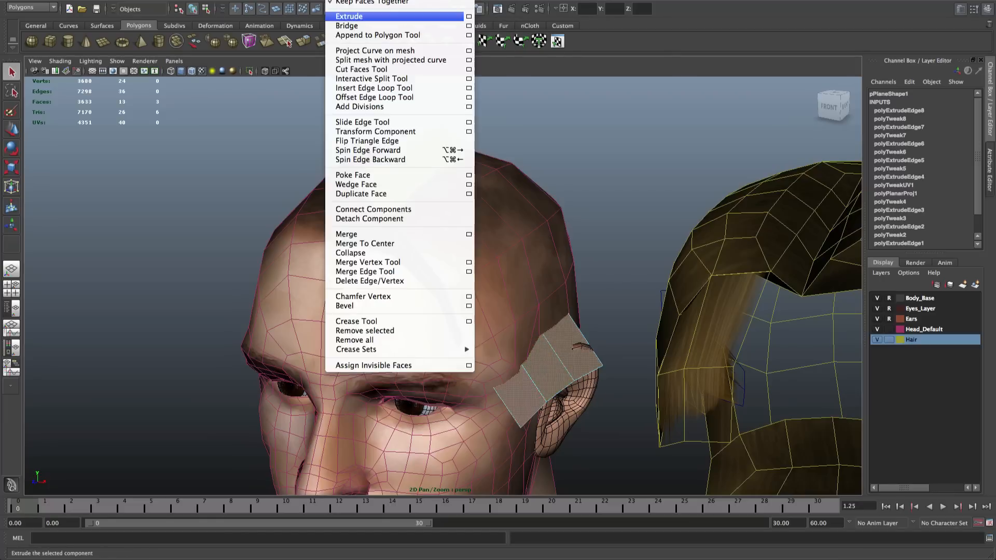
pyautogui.click(468, 106)
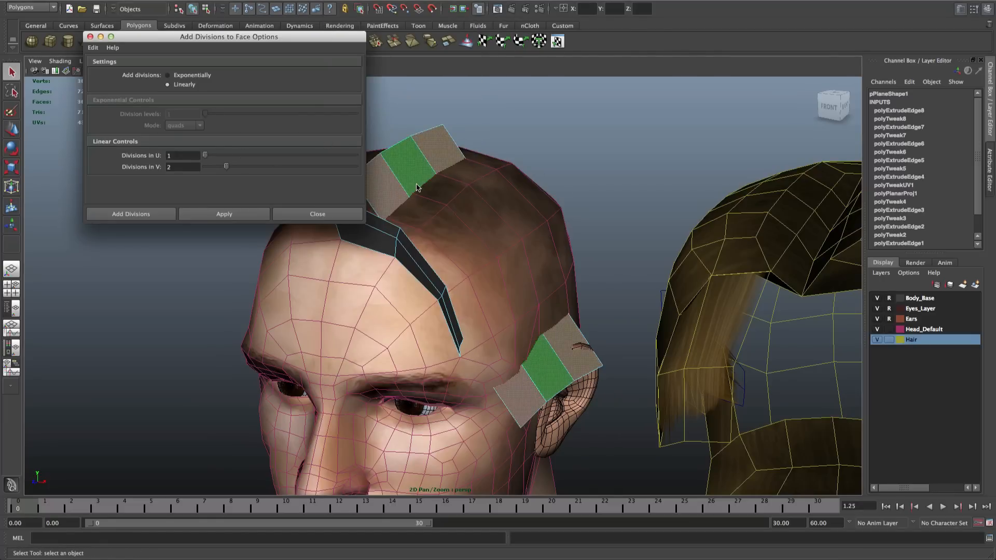
# Subdivide the selected side-panel faces linearly with 1 division in U and 5 divisions in V
pyautogui.scroll(-5, 527, 230)
pyautogui.keyDown('alt'); pyautogui.moveTo(582, 236); pyautogui.dragTo(637, 267); pyautogui.keyUp('alt')
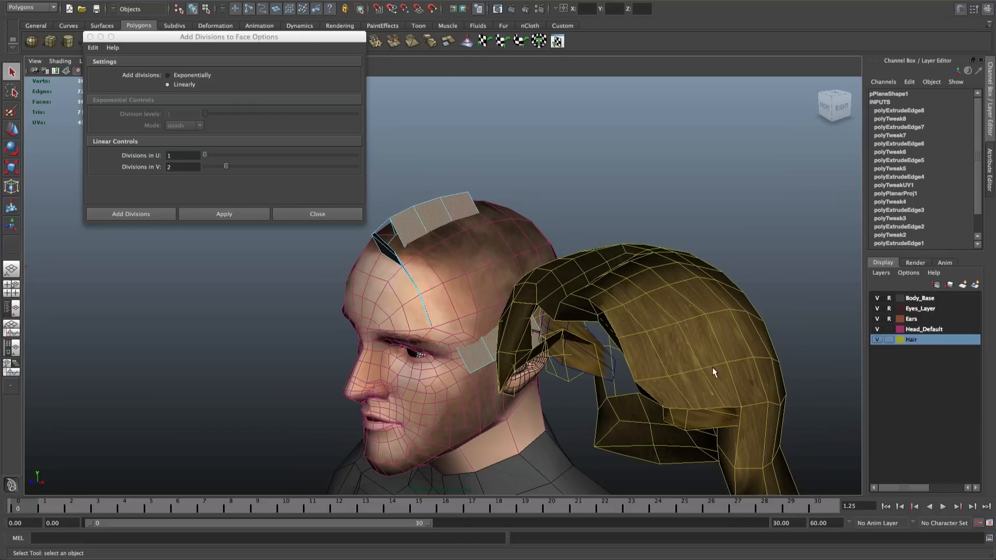
pyautogui.keyDown('alt'); pyautogui.moveTo(669, 363); pyautogui.dragTo(545, 311); pyautogui.keyUp('alt')
pyautogui.scroll(2, 500, 288)
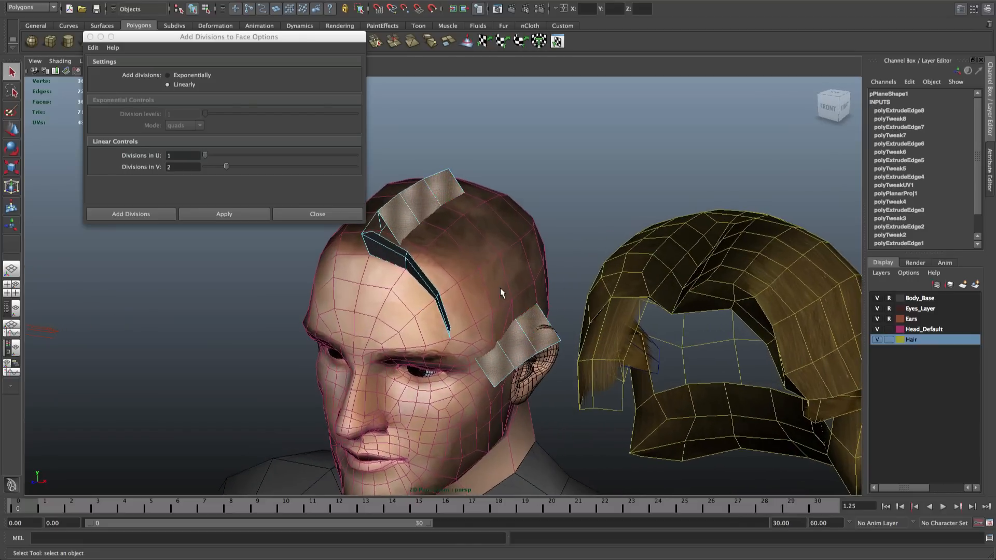
pyautogui.click(167, 167)
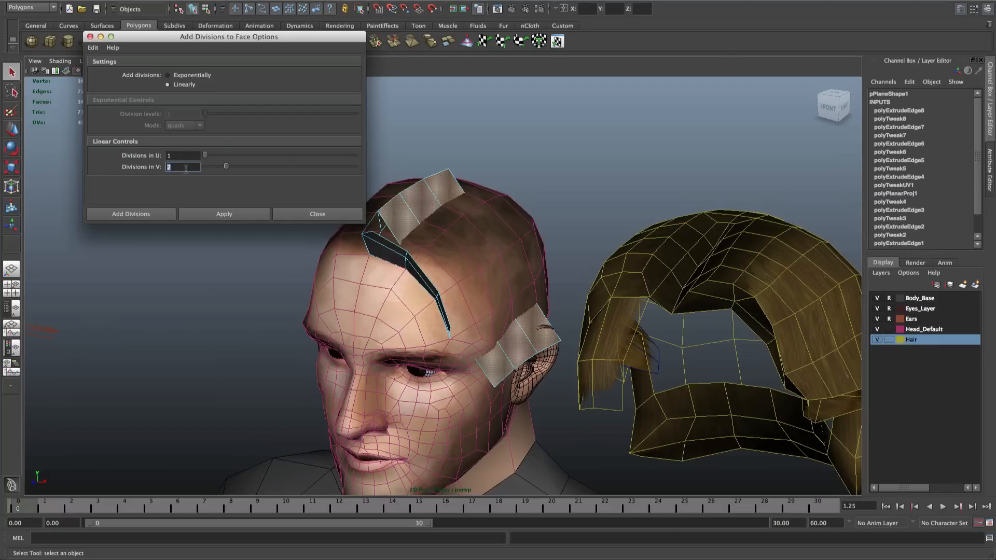
pyautogui.write('5')
pyautogui.click(225, 215)
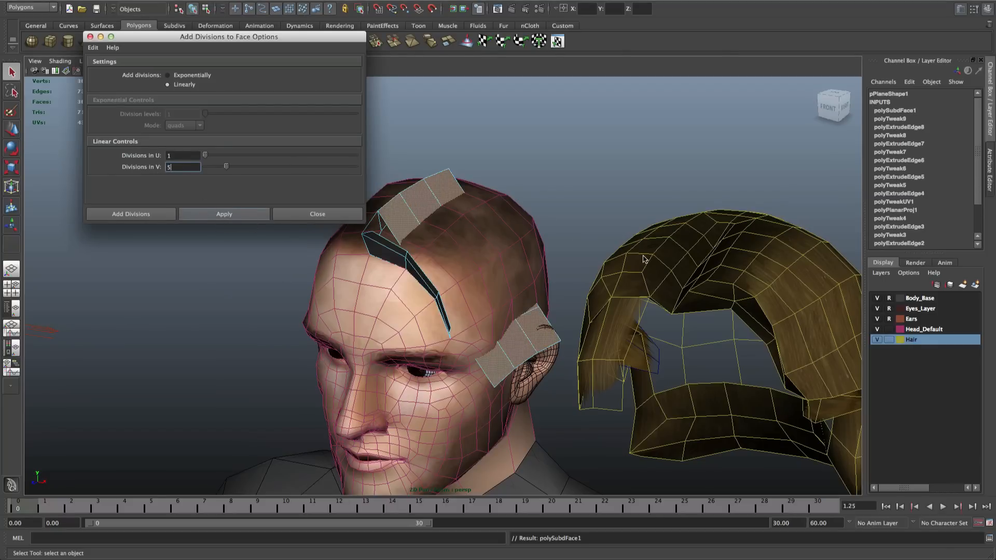
# Hide the Head_Default layer to expose the subdivided side panel and close the Add Divisions options
pyautogui.click(877, 329)
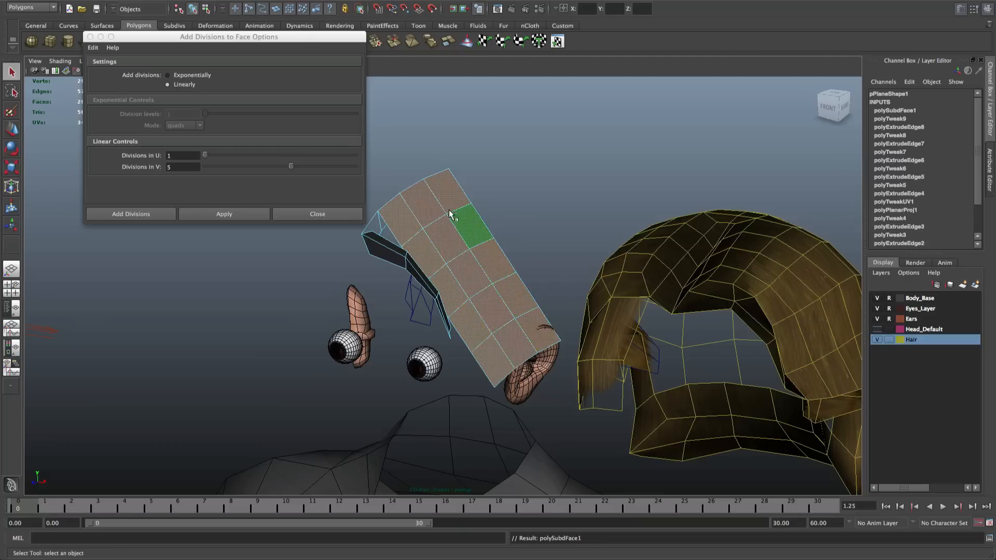
pyautogui.click(317, 214)
pyautogui.moveTo(498, 274)
pyautogui.keyDown('alt'); pyautogui.mouseDown()
pyautogui.moveTo(442, 294)
pyautogui.moveTo(506, 277)
pyautogui.mouseUp(); pyautogui.keyUp('alt')
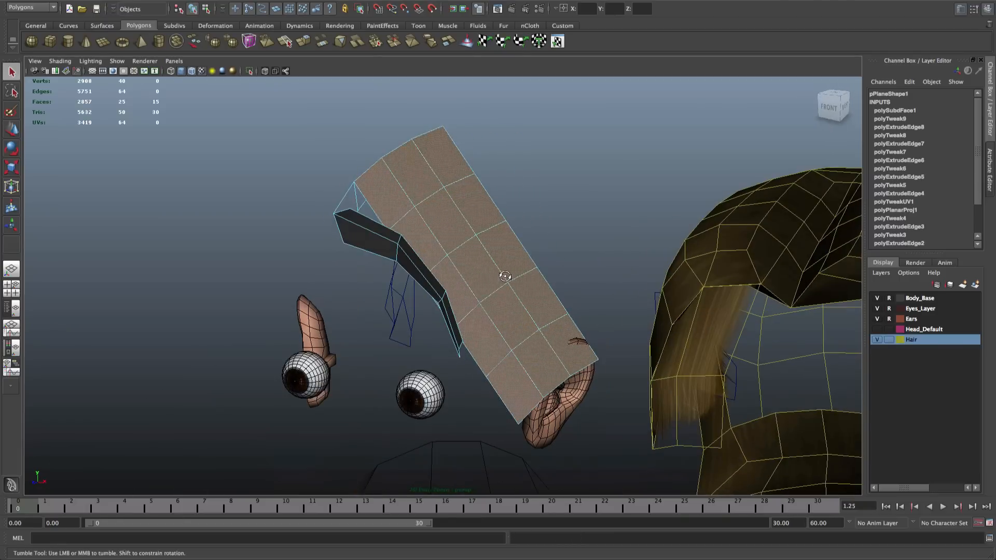
pyautogui.moveTo(505, 277); pyautogui.dragTo(516, 259, button='right')
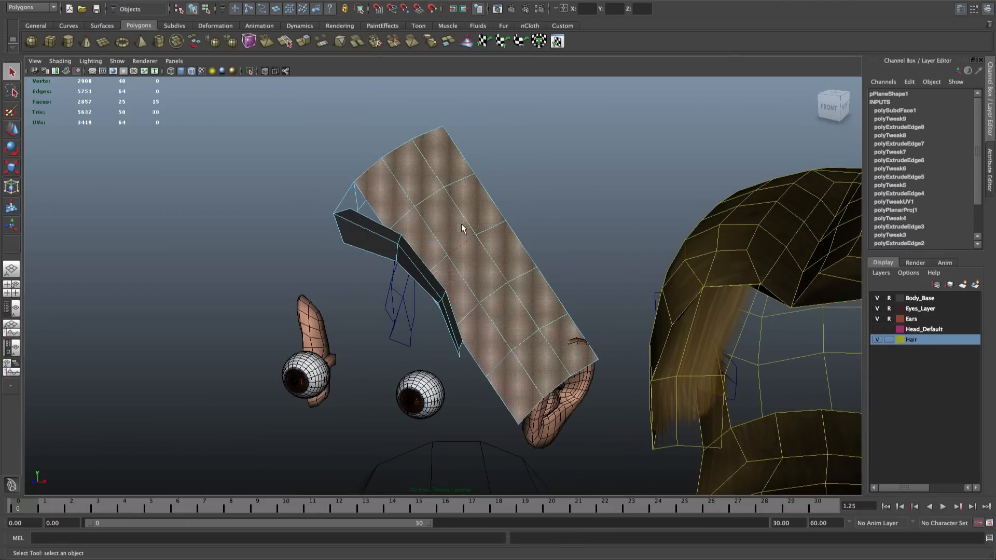
# Select the side panel's four inner cross rows of edges, show the Head_Default layer, and move them outward and up to clear the scalp
pyautogui.click(436, 193)
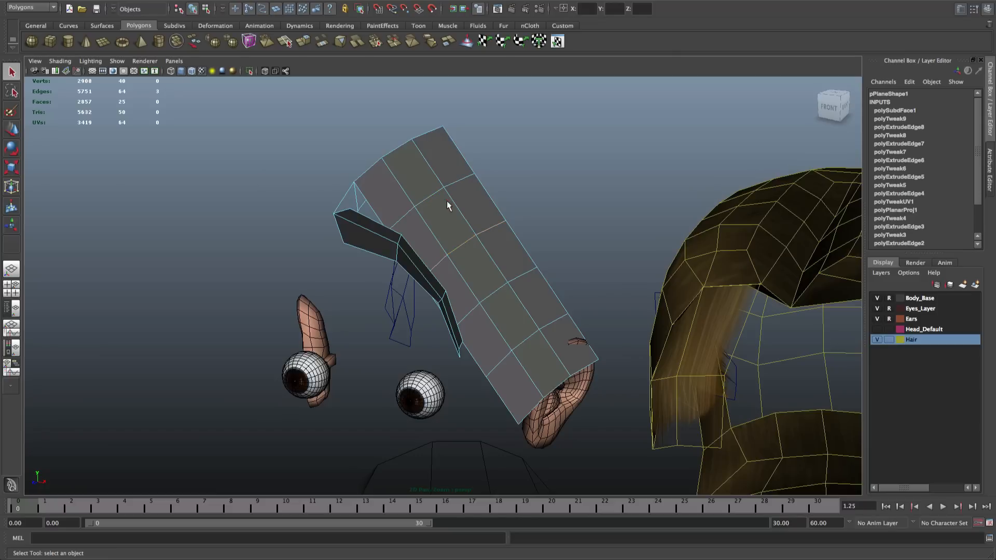
pyautogui.click(429, 193)
pyautogui.keyDown('shift'); pyautogui.doubleClick(525, 340); pyautogui.keyUp('shift')
pyautogui.scroll(-2, 524, 340)
pyautogui.moveTo(540, 336)
pyautogui.keyDown('alt'); pyautogui.mouseDown()
pyautogui.moveTo(554, 338)
pyautogui.moveTo(541, 336)
pyautogui.mouseUp(); pyautogui.keyUp('alt')
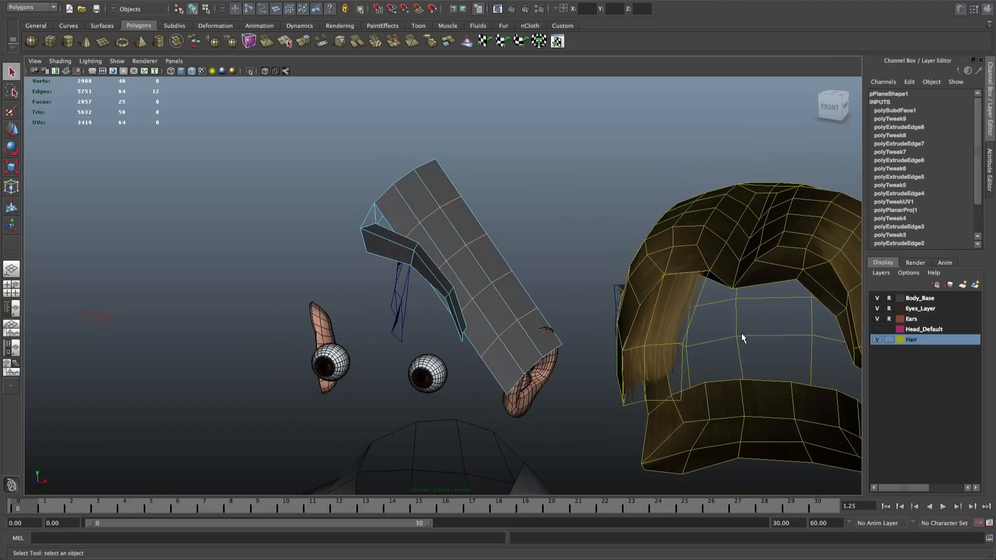
pyautogui.click(876, 329)
pyautogui.press('w')
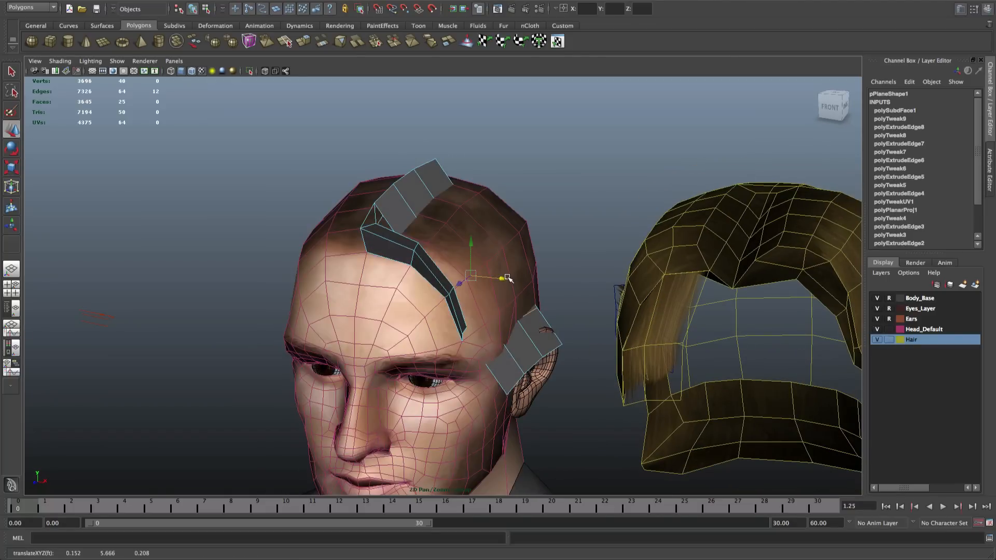
pyautogui.moveTo(488, 277); pyautogui.dragTo(516, 280)
pyautogui.click(494, 234)
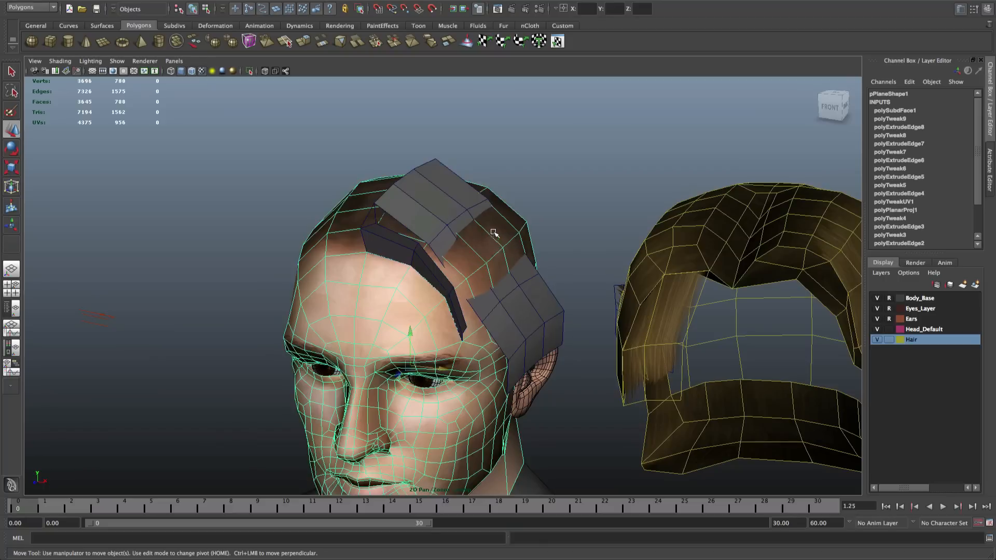
pyautogui.hotkey('ctrl', 'z')
pyautogui.moveTo(498, 245); pyautogui.dragTo(498, 233)
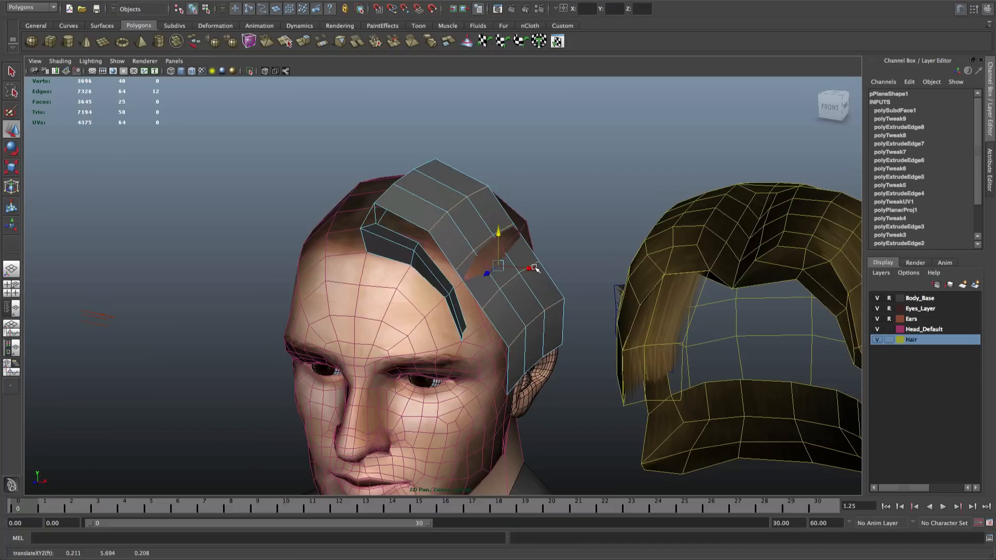
pyautogui.moveTo(534, 268)
pyautogui.mouseDown()
pyautogui.moveTo(523, 268)
pyautogui.moveTo(554, 252)
pyautogui.moveTo(556, 262)
pyautogui.moveTo(556, 251)
pyautogui.moveTo(509, 266)
pyautogui.moveTo(536, 280)
pyautogui.mouseUp()
# Select the side panel's two middle cross rows of edges and move them outward and up over the side of the scalp
pyautogui.press('q')
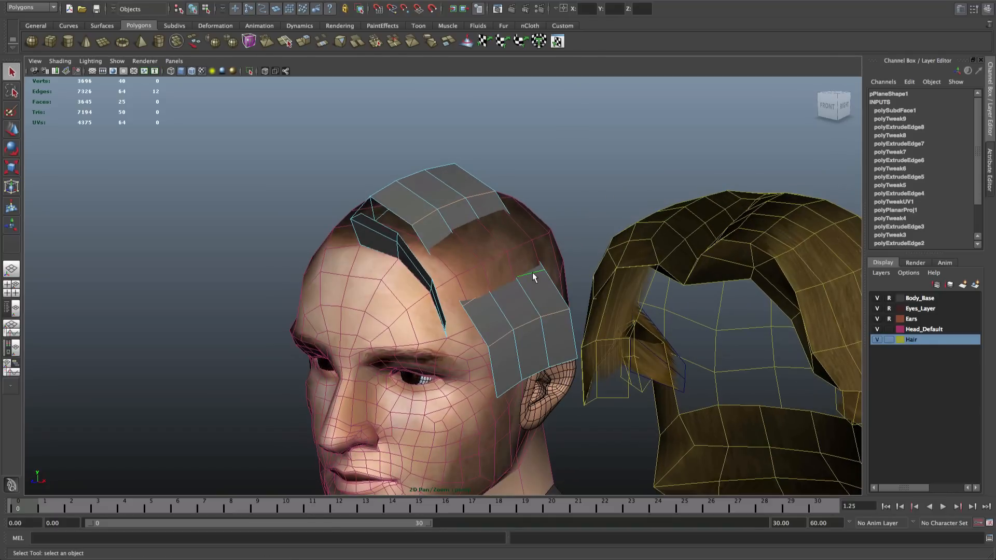
pyautogui.click(877, 328)
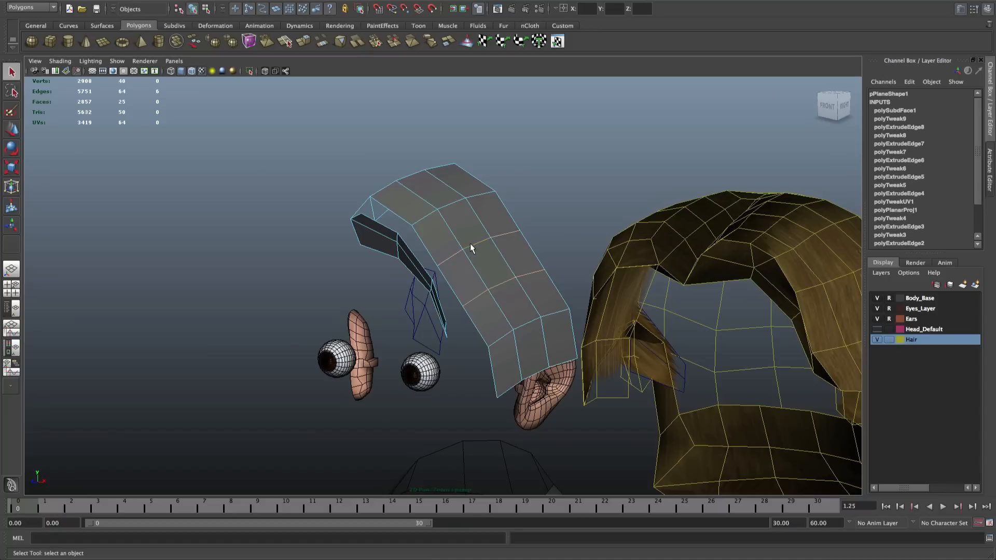
pyautogui.click(877, 328)
pyautogui.press('w')
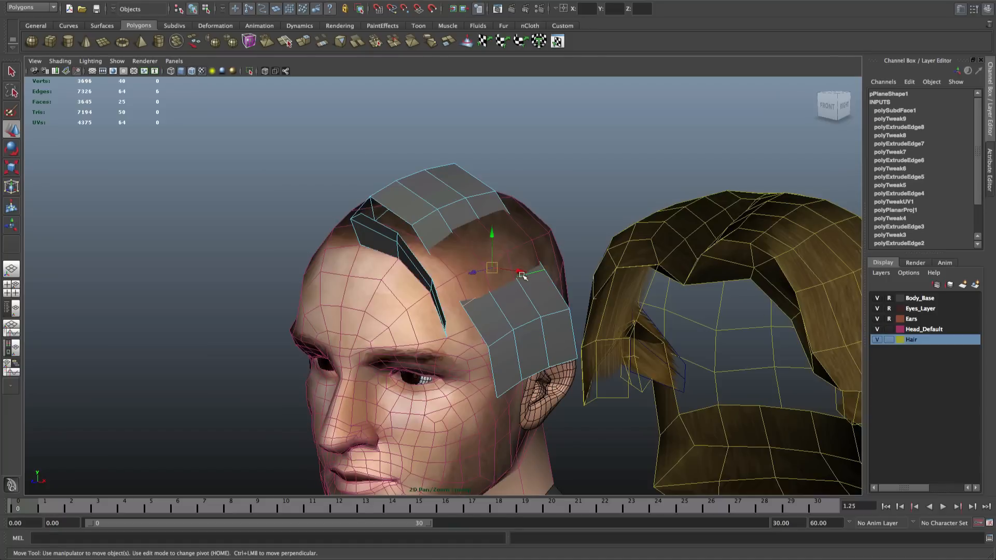
pyautogui.moveTo(520, 272); pyautogui.dragTo(507, 231)
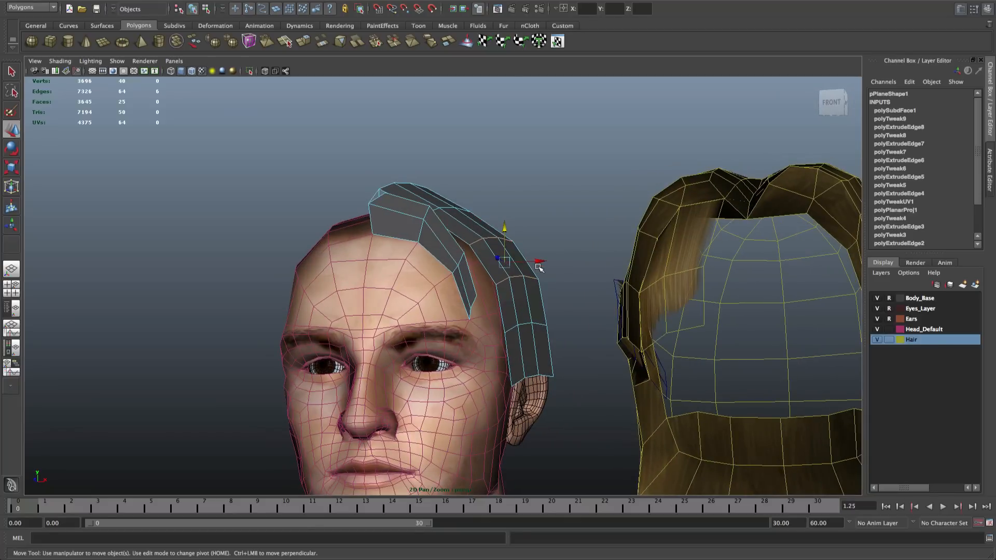
pyautogui.click(538, 266)
pyautogui.press('z')
# Select the uppermost inner cross row of edges on the side panel and reposition it to round out the crown
pyautogui.keyDown('alt'); pyautogui.moveTo(539, 263); pyautogui.dragTo(471, 261); pyautogui.keyUp('alt')
pyautogui.press('q')
pyautogui.press('w')
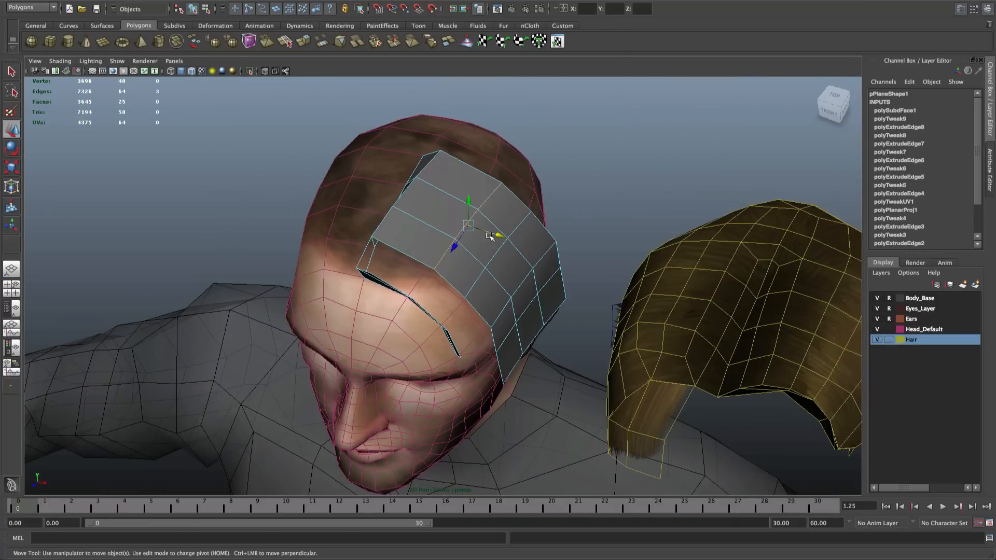
pyautogui.keyDown('alt'); pyautogui.moveTo(468, 238); pyautogui.dragTo(492, 211); pyautogui.keyUp('alt')
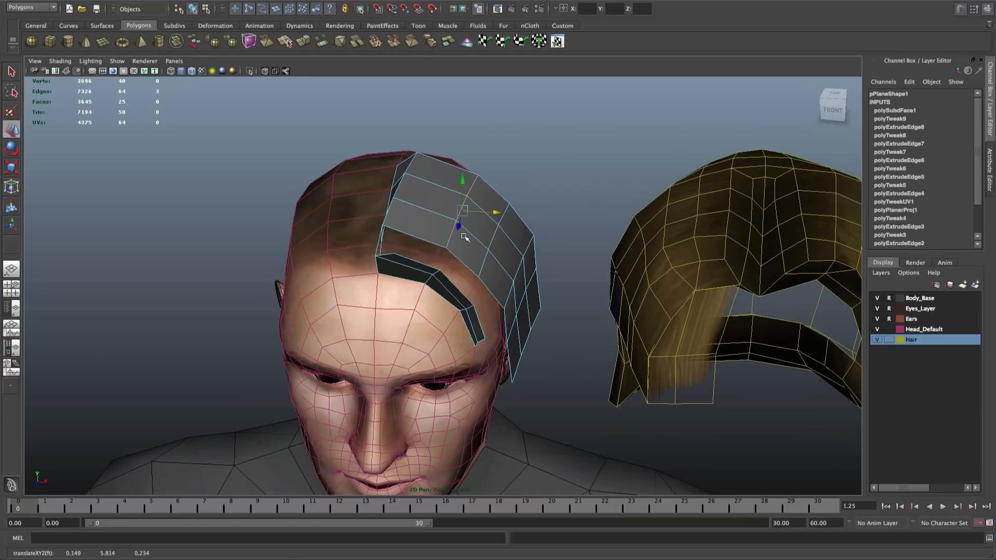
# Try to snap the side panel's front vertex above the forehead onto the nearest upper vertex of the hairline strip
pyautogui.press('q')
pyautogui.rightClick(459, 247)
pyautogui.moveTo(457, 249); pyautogui.dragTo(384, 245, button='right')
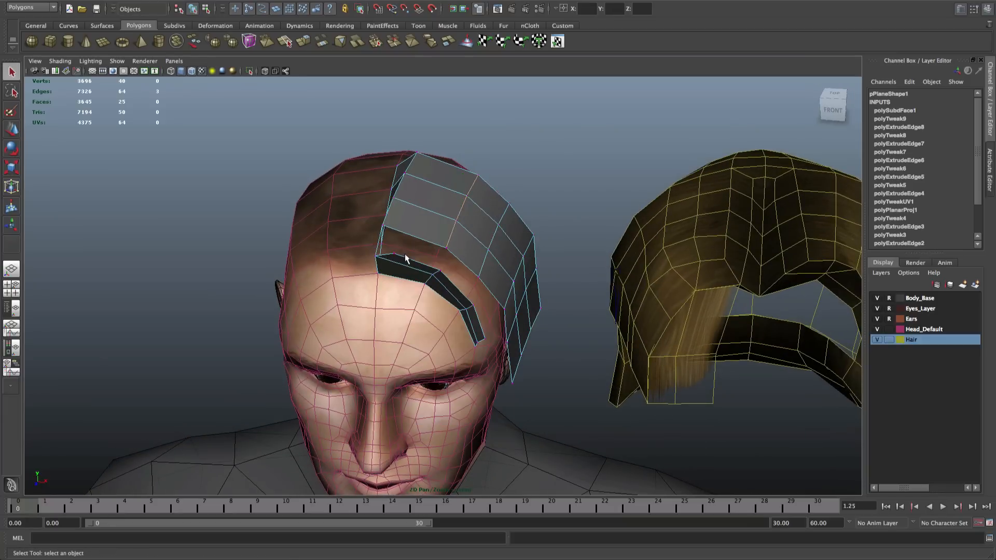
pyautogui.keyDown('alt'); pyautogui.moveTo(426, 268); pyautogui.dragTo(445, 278); pyautogui.keyUp('alt')
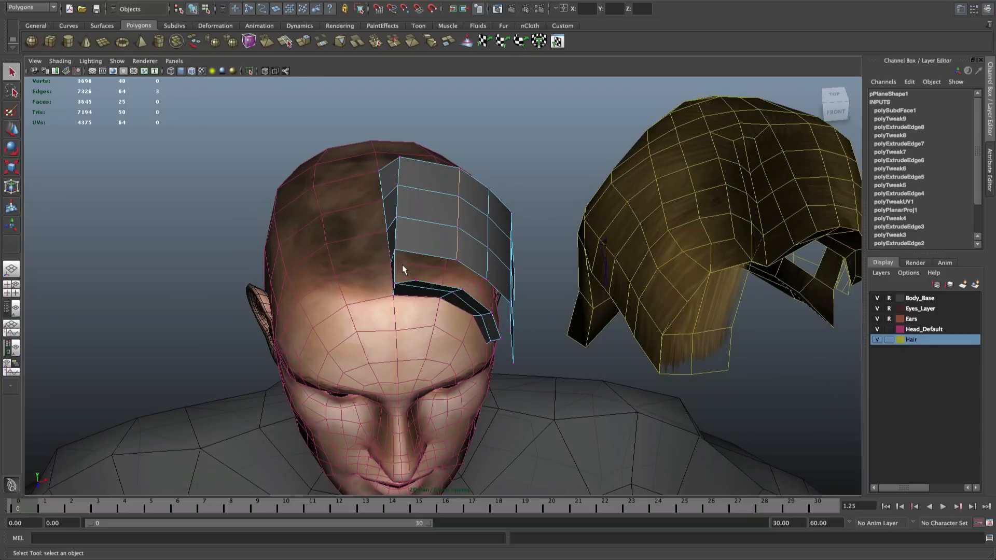
pyautogui.click(460, 260)
pyautogui.keyDown('alt'); pyautogui.moveTo(462, 287); pyautogui.dragTo(493, 263); pyautogui.keyUp('alt')
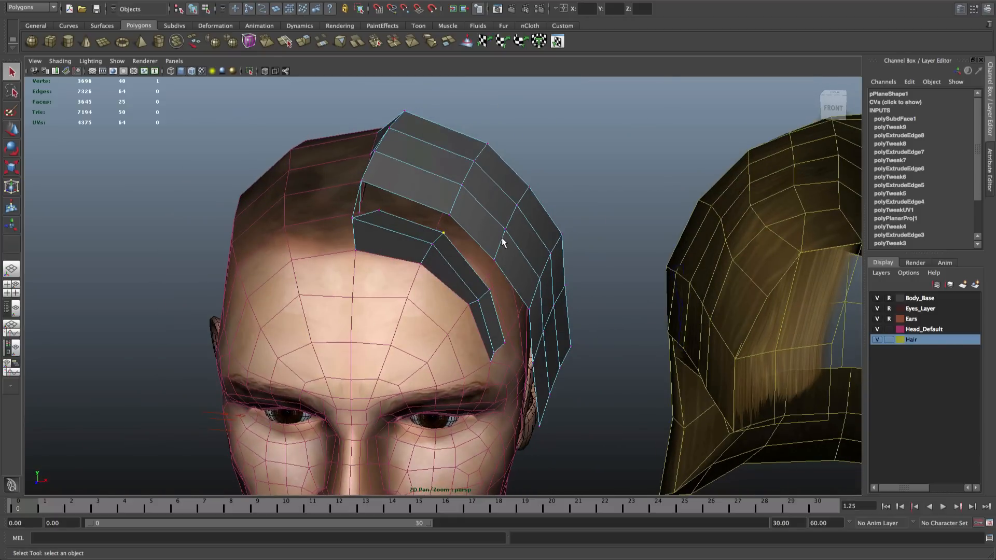
pyautogui.keyDown('alt'); pyautogui.moveTo(502, 241); pyautogui.dragTo(453, 228); pyautogui.keyUp('alt')
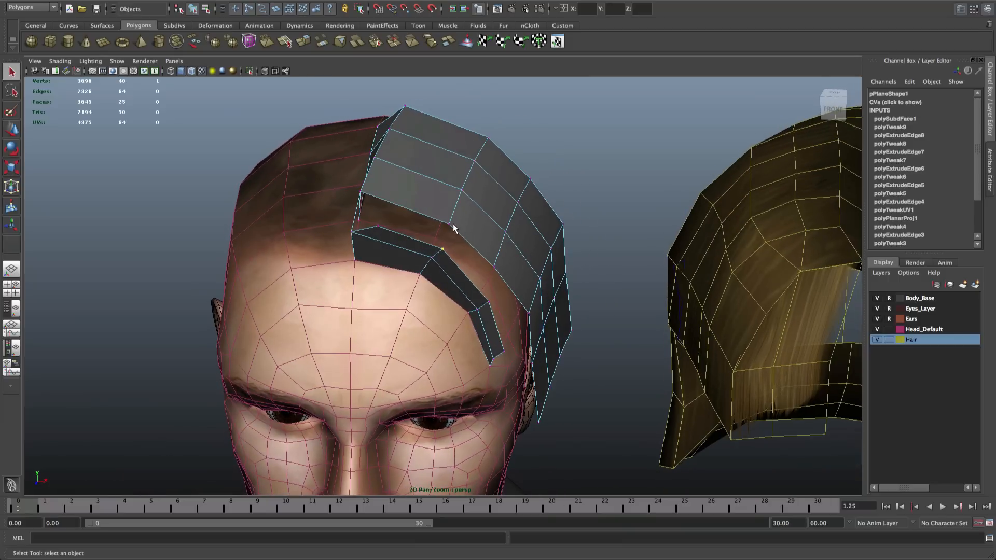
pyautogui.press('w')
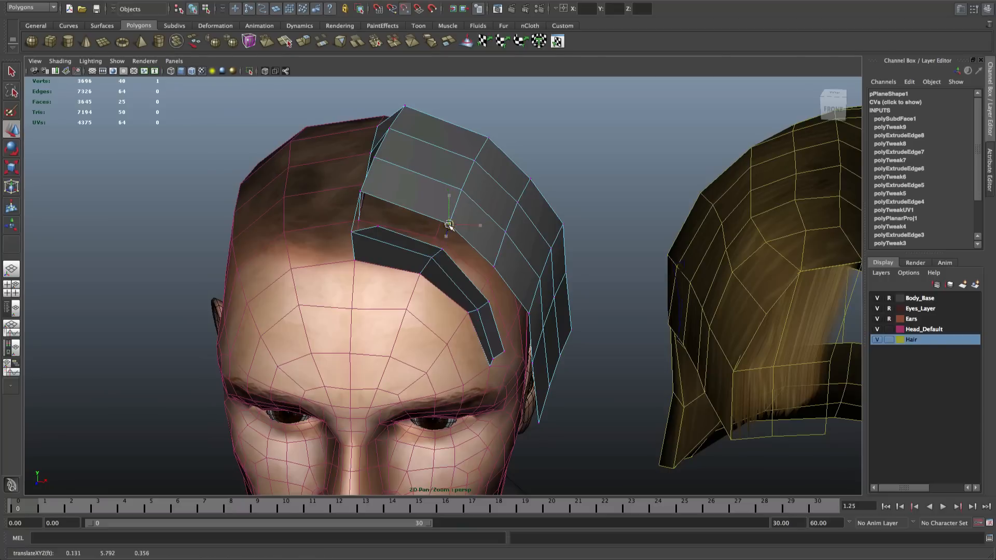
pyautogui.keyDown('alt'); pyautogui.moveTo(443, 251); pyautogui.dragTo(305, 253); pyautogui.keyUp('alt')
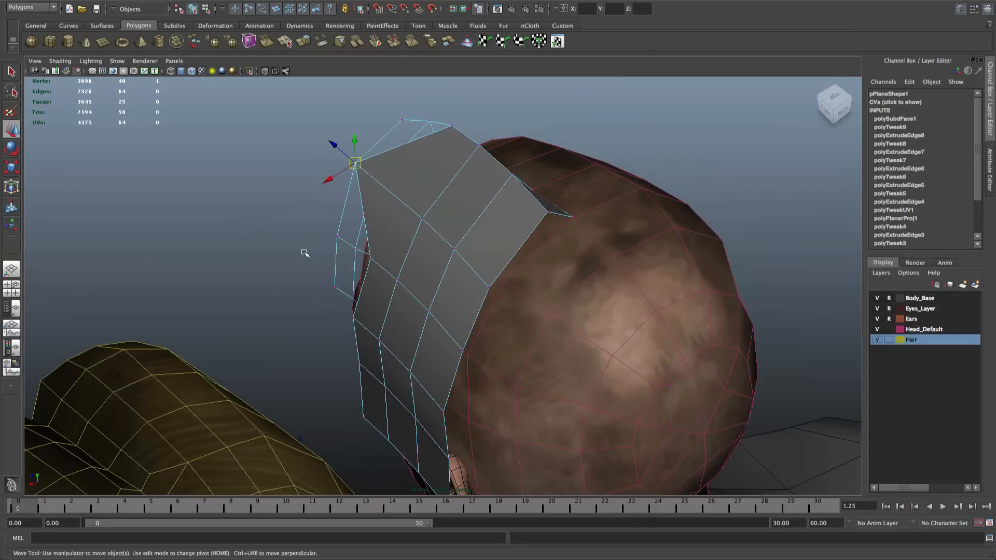
# Select the two overlapping vertices for merging, abandon the merge, and undo the vertex snap
pyautogui.press('q')
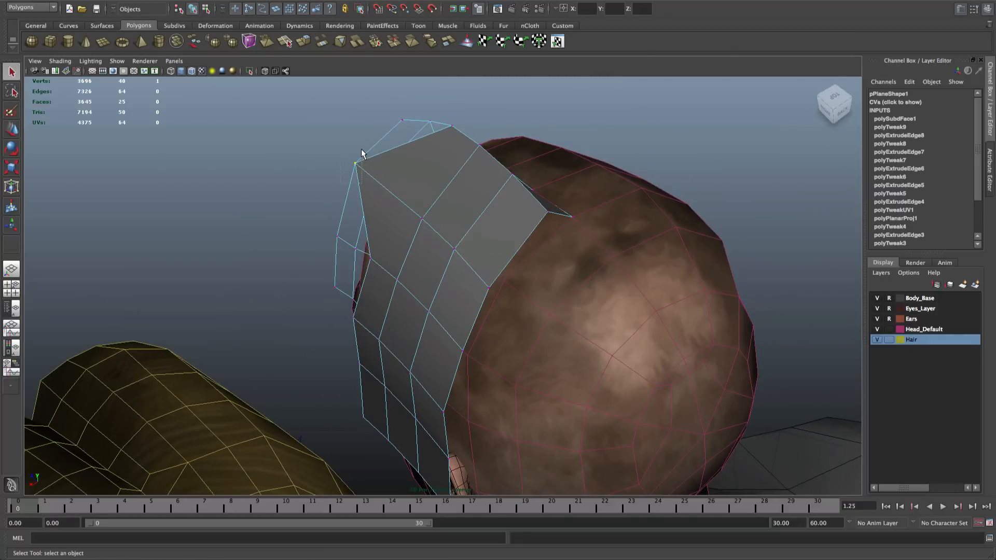
pyautogui.keyDown('alt'); pyautogui.moveTo(361, 154); pyautogui.dragTo(446, 123); pyautogui.keyUp('alt')
pyautogui.keyDown('alt'); pyautogui.moveTo(378, 146); pyautogui.dragTo(315, 136); pyautogui.keyUp('alt')
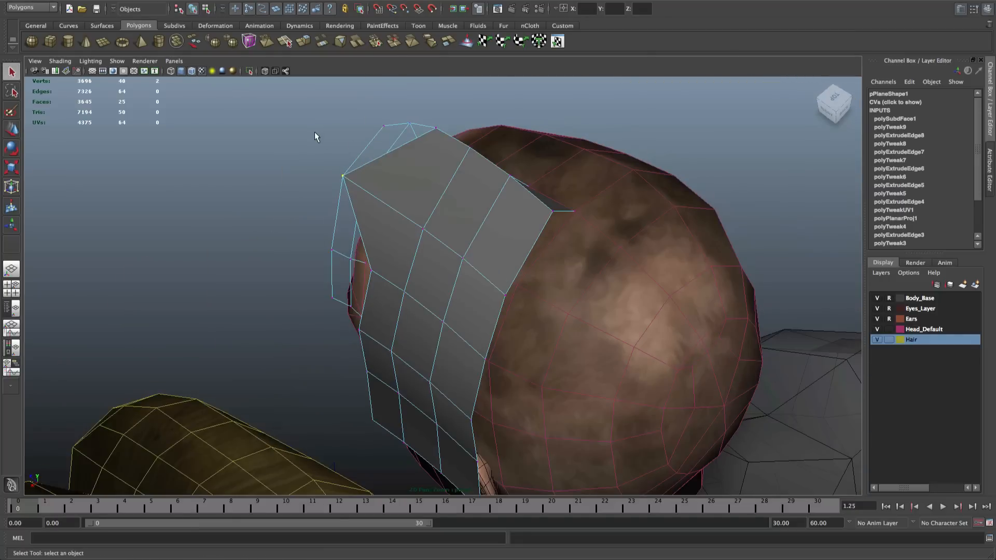
pyautogui.keyDown('alt'); pyautogui.moveTo(346, 176); pyautogui.dragTo(425, 156); pyautogui.keyUp('alt')
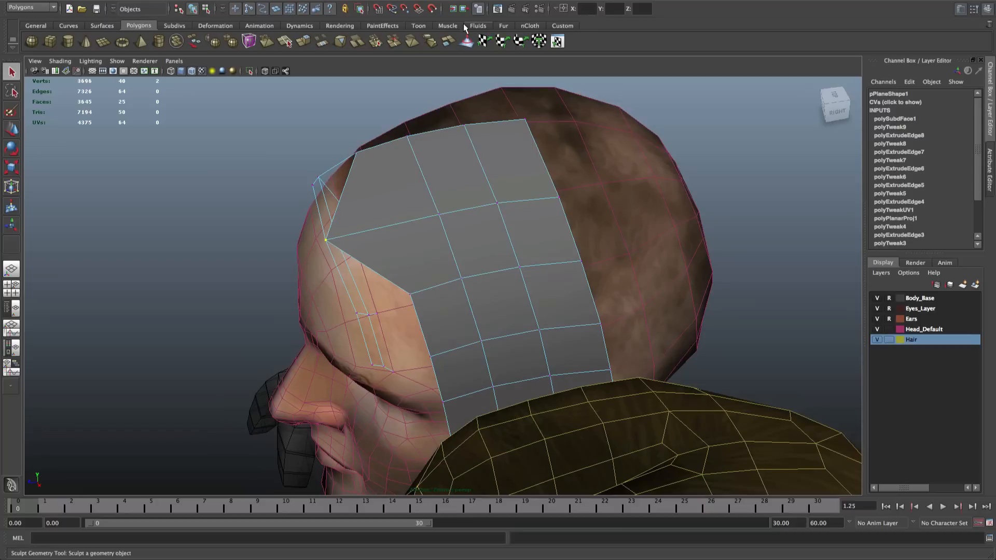
pyautogui.click(343, 1)
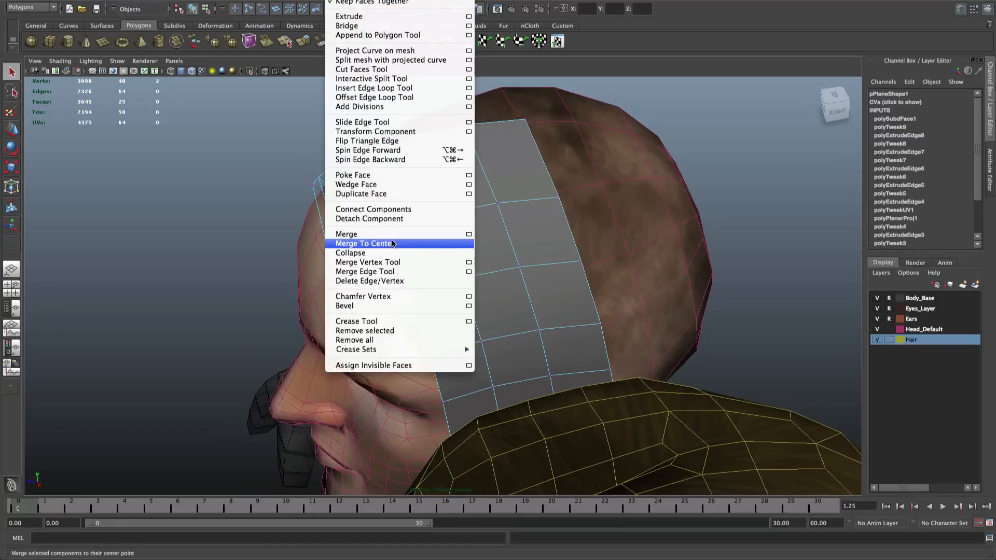
pyautogui.click(513, 193)
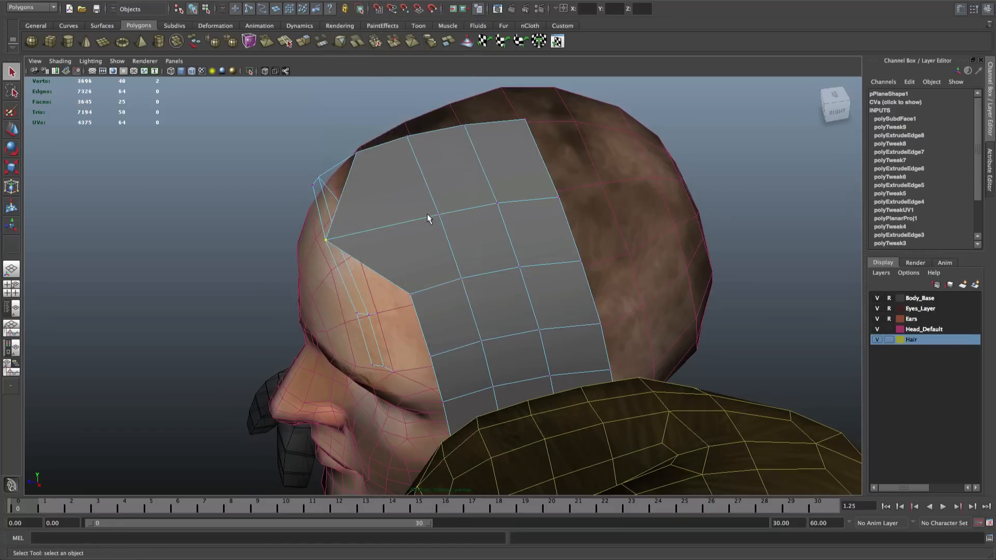
pyautogui.keyDown('alt'); pyautogui.moveTo(426, 215); pyautogui.dragTo(501, 235); pyautogui.keyUp('alt')
pyautogui.hotkey('ctrl', 'z')
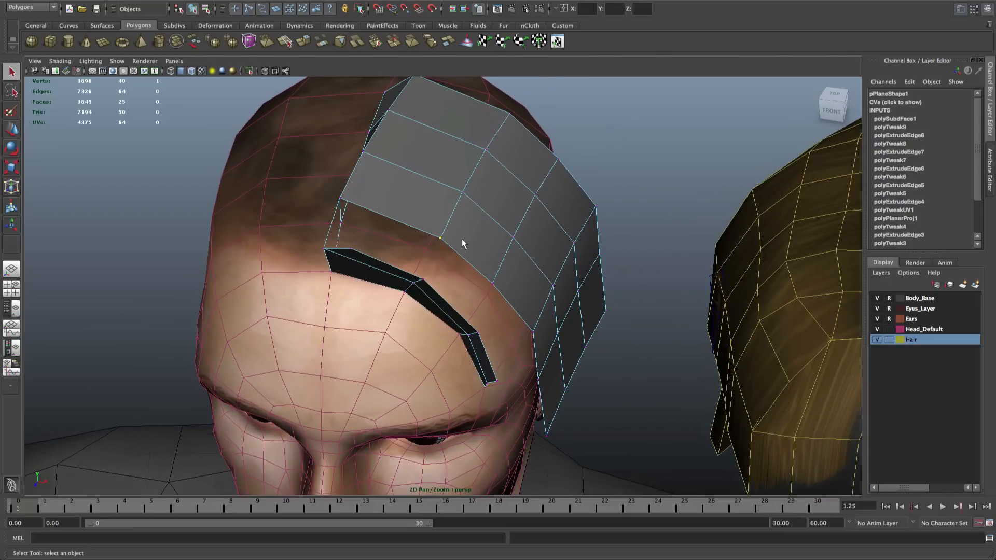
# Bridge the side panel's front edge and the facing upper edge of the hairline strip using the Append to Polygon Tool
pyautogui.keyDown('alt'); pyautogui.moveTo(463, 243); pyautogui.dragTo(477, 194); pyautogui.keyUp('alt')
pyautogui.click(344, 0)
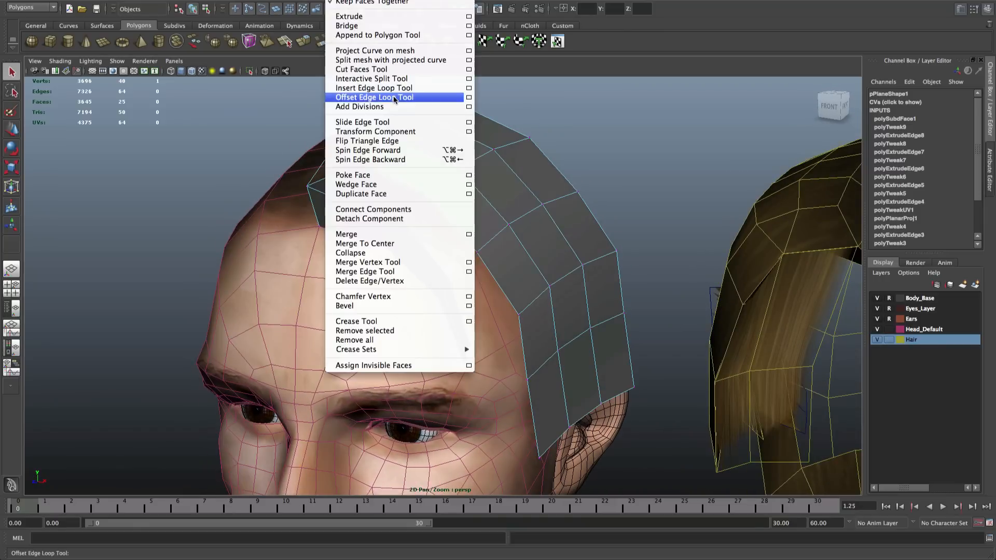
pyautogui.click(390, 35)
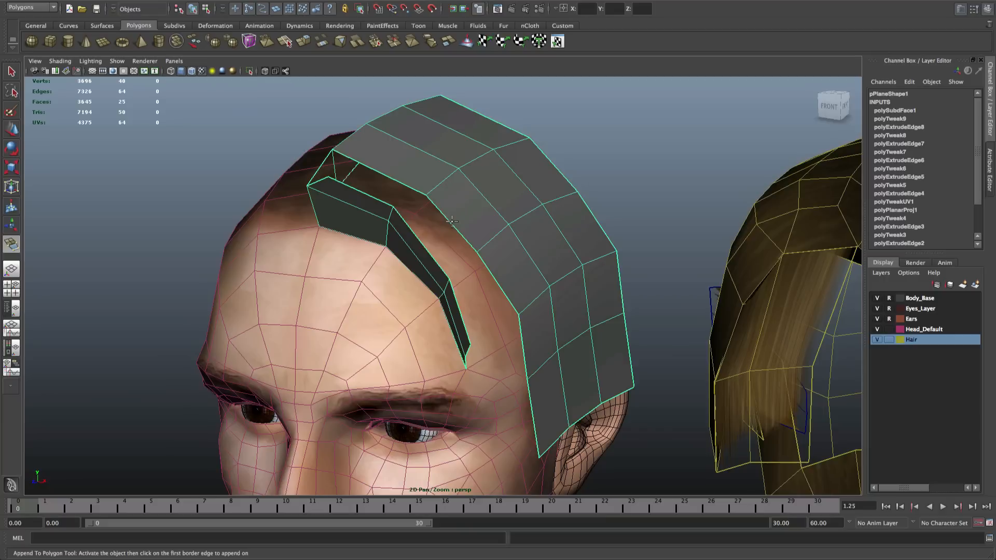
pyautogui.click(449, 223)
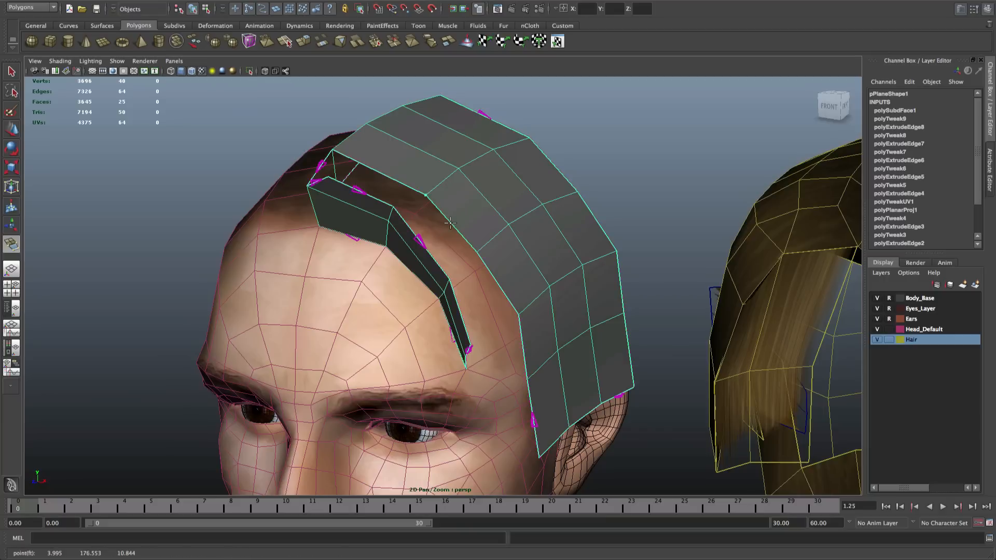
pyautogui.click(418, 240)
pyautogui.press('Return')
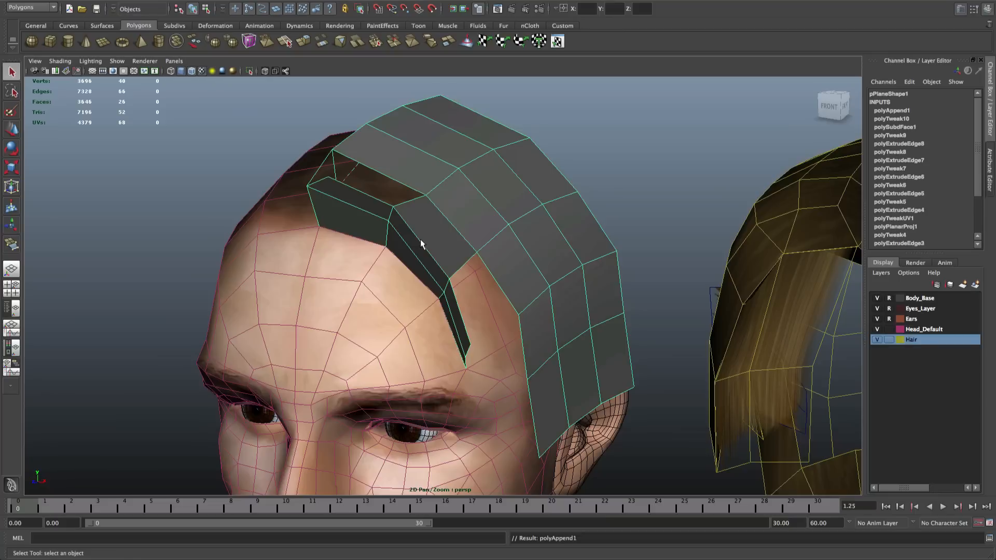
# Subdivide the hair panel's three top faces above the forehead linearly with 1 division in U and 2 divisions in V
pyautogui.moveTo(474, 238)
pyautogui.keyDown('alt'); pyautogui.mouseDown()
pyautogui.moveTo(492, 242)
pyautogui.moveTo(487, 270)
pyautogui.moveTo(466, 223)
pyautogui.moveTo(481, 213)
pyautogui.moveTo(444, 245)
pyautogui.moveTo(407, 258)
pyautogui.moveTo(405, 245)
pyautogui.moveTo(465, 246)
pyautogui.mouseUp(); pyautogui.keyUp('alt')
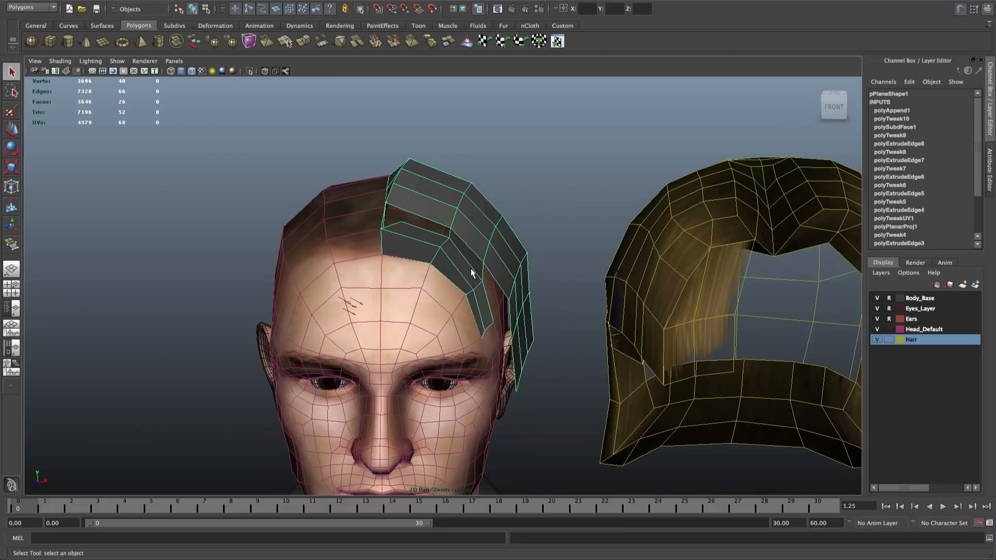
pyautogui.keyDown('alt'); pyautogui.moveTo(489, 284); pyautogui.dragTo(444, 295); pyautogui.keyUp('alt')
pyautogui.scroll(2, 408, 258)
pyautogui.moveTo(408, 258)
pyautogui.keyDown('alt'); pyautogui.mouseDown()
pyautogui.moveTo(451, 278)
pyautogui.moveTo(399, 270)
pyautogui.moveTo(419, 245)
pyautogui.mouseUp(); pyautogui.keyUp('alt')
pyautogui.moveTo(430, 176); pyautogui.dragTo(404, 179, button='right')
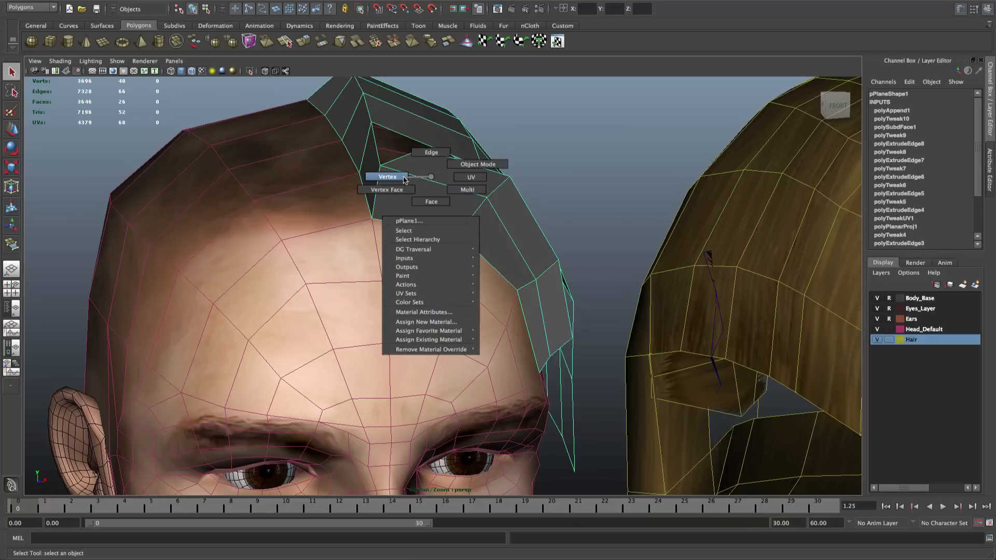
pyautogui.click(440, 154)
pyautogui.keyDown('alt'); pyautogui.moveTo(440, 154); pyautogui.dragTo(407, 230); pyautogui.keyUp('alt')
pyautogui.moveTo(415, 200); pyautogui.dragTo(416, 225, button='right')
pyautogui.moveTo(416, 229); pyautogui.dragTo(418, 117)
pyautogui.click(345, 0)
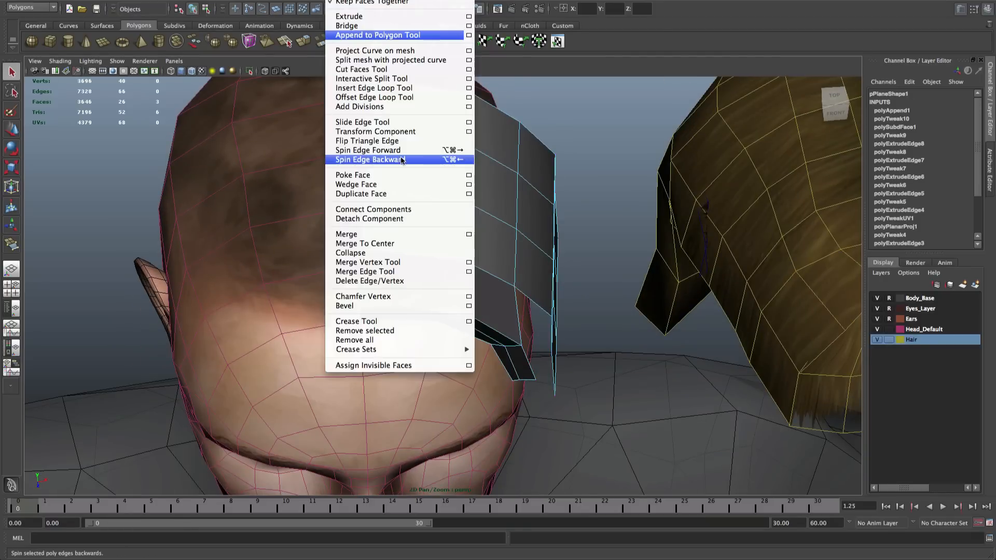
pyautogui.click(469, 108)
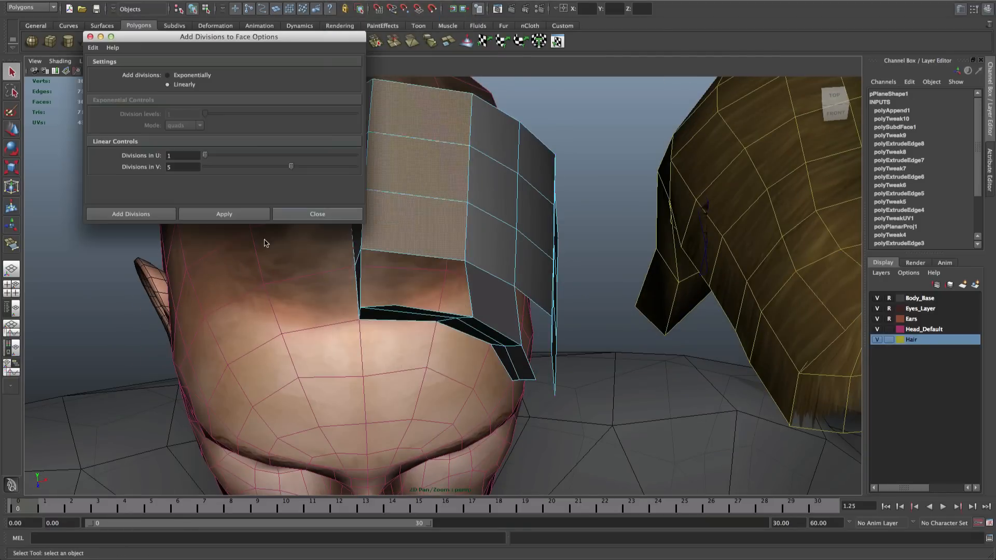
pyautogui.doubleClick(181, 167)
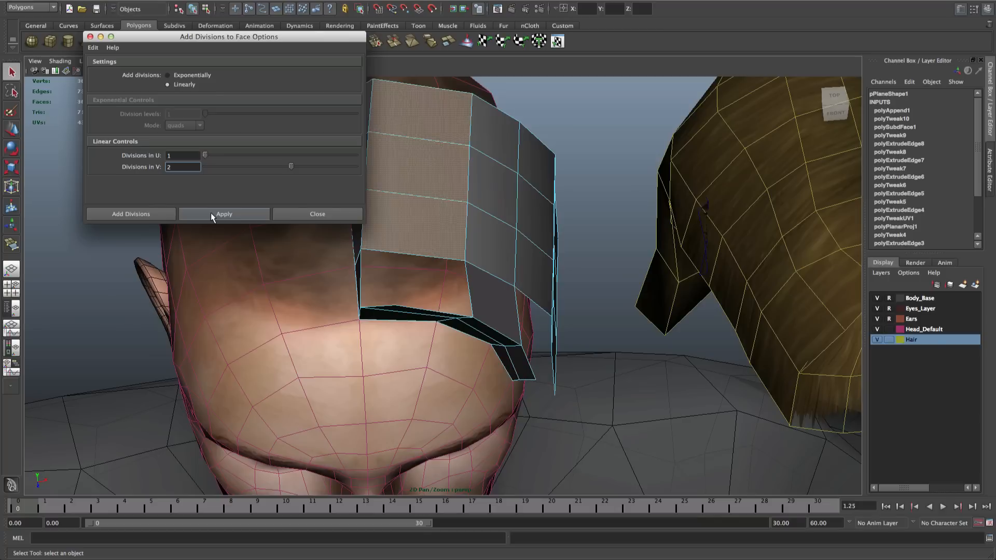
pyautogui.click(211, 211)
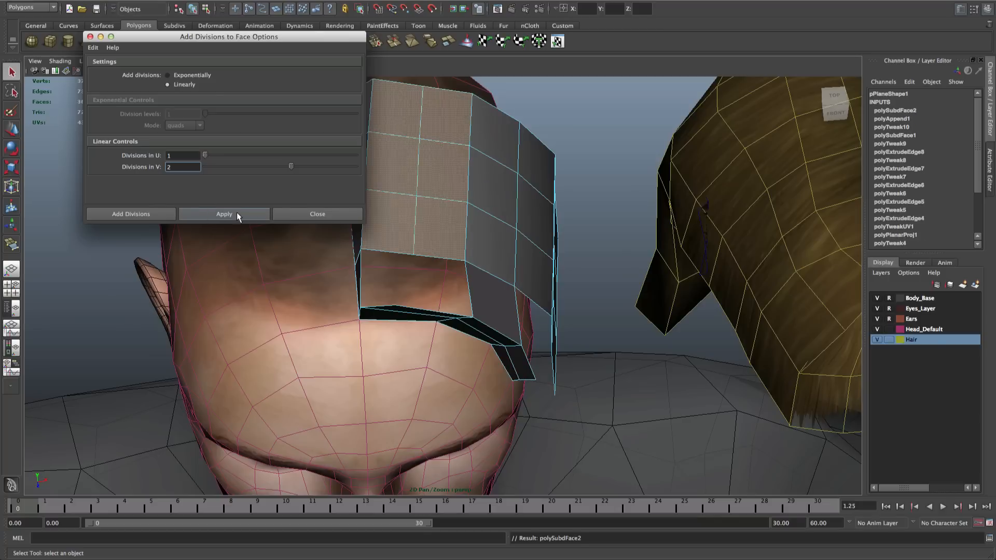
pyautogui.click(288, 213)
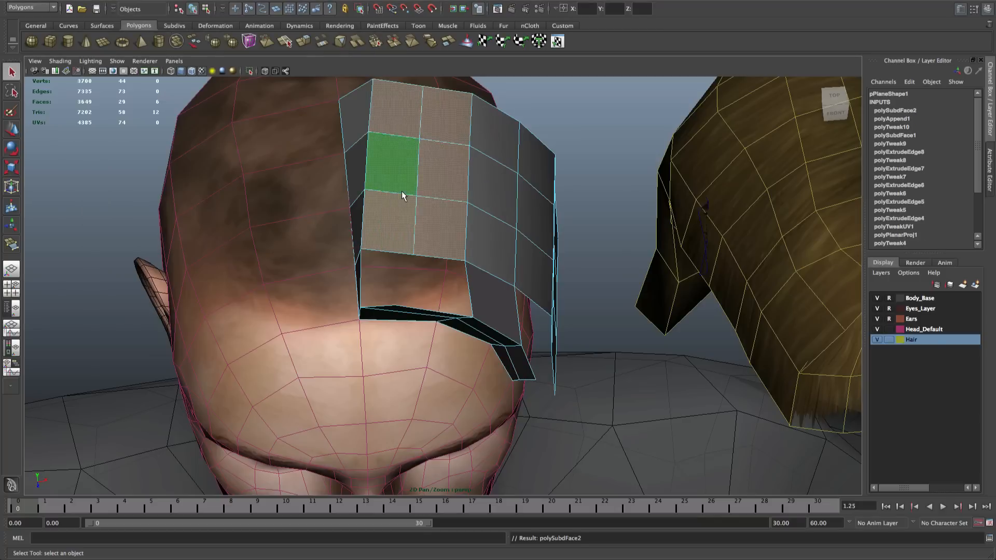
# Select the lengthwise edge loop through the middle of the subdivided top faces and raise it to round the hair above the forehead
pyautogui.scroll(-1, 403, 192)
pyautogui.moveTo(402, 191); pyautogui.dragTo(413, 171, button='right')
pyautogui.doubleClick(418, 171)
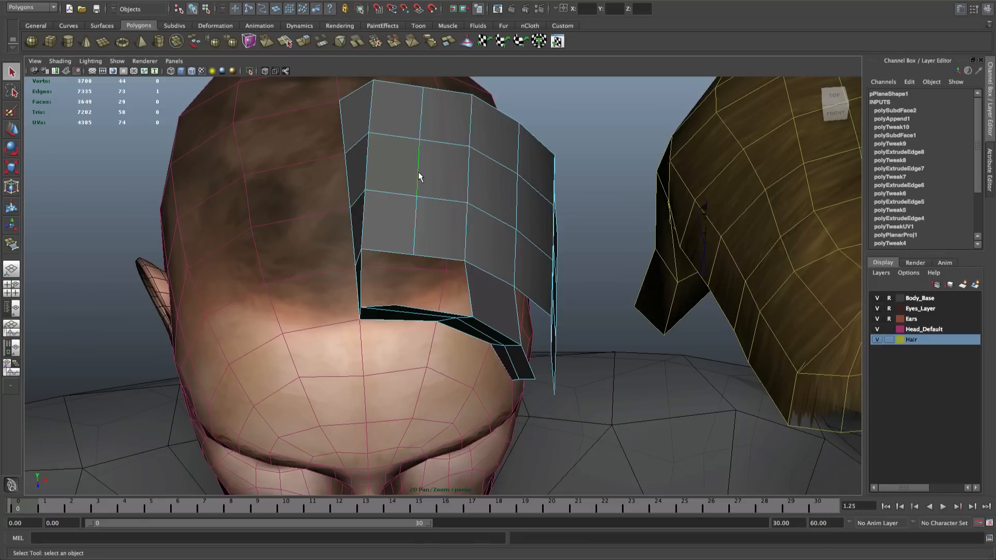
pyautogui.press('w')
pyautogui.moveTo(459, 175); pyautogui.dragTo(430, 109)
pyautogui.moveTo(404, 140); pyautogui.dragTo(430, 124)
pyautogui.press('q')
# Fill the gap nearest the head's centerline between the top panel's front edge and the hairline strip using the Append to Polygon Tool
pyautogui.click(337, 1)
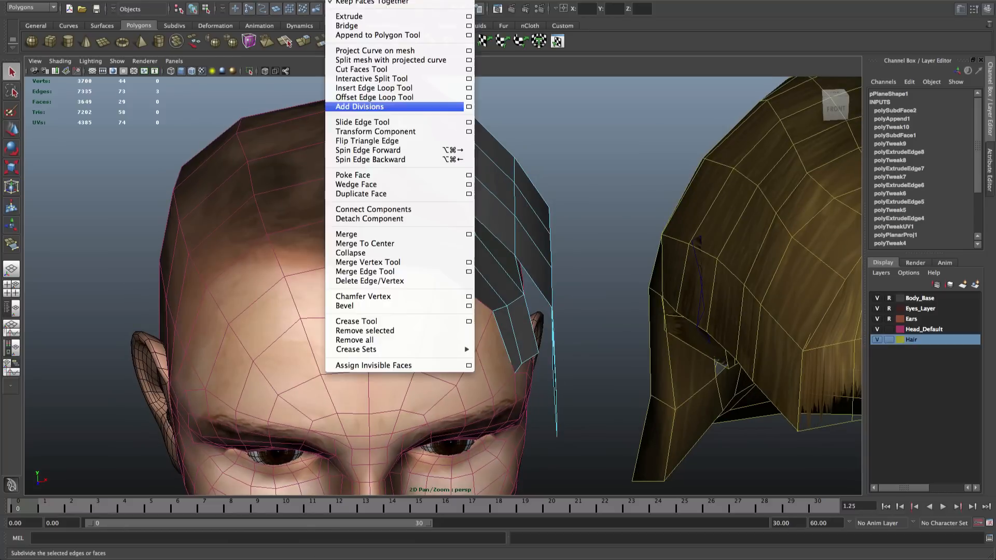
pyautogui.click(358, 31)
pyautogui.click(387, 167)
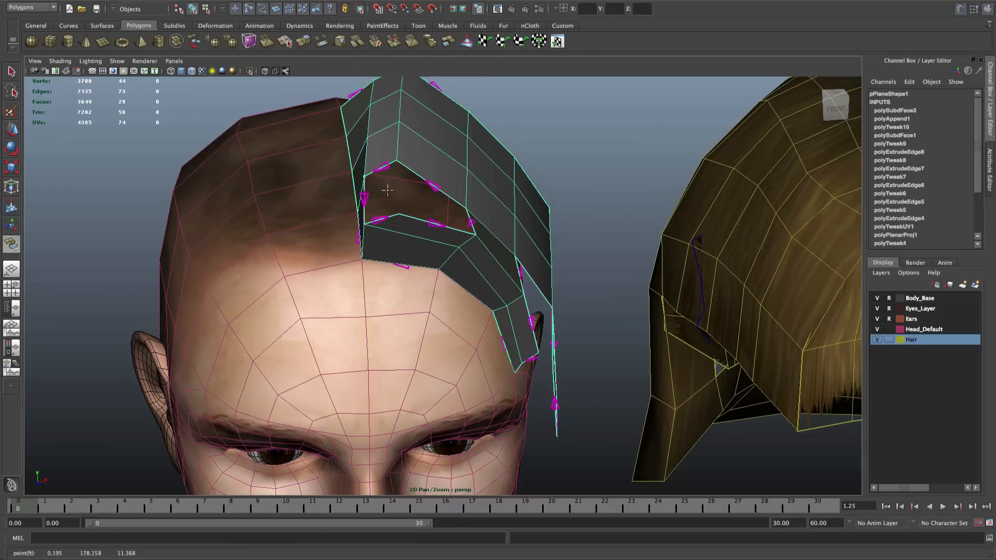
pyautogui.click(386, 217)
pyautogui.press('Return')
# Append a second polygon beside the new centerline face to close the remaining hole between the top panel and the hairline strip
pyautogui.click(342, 1)
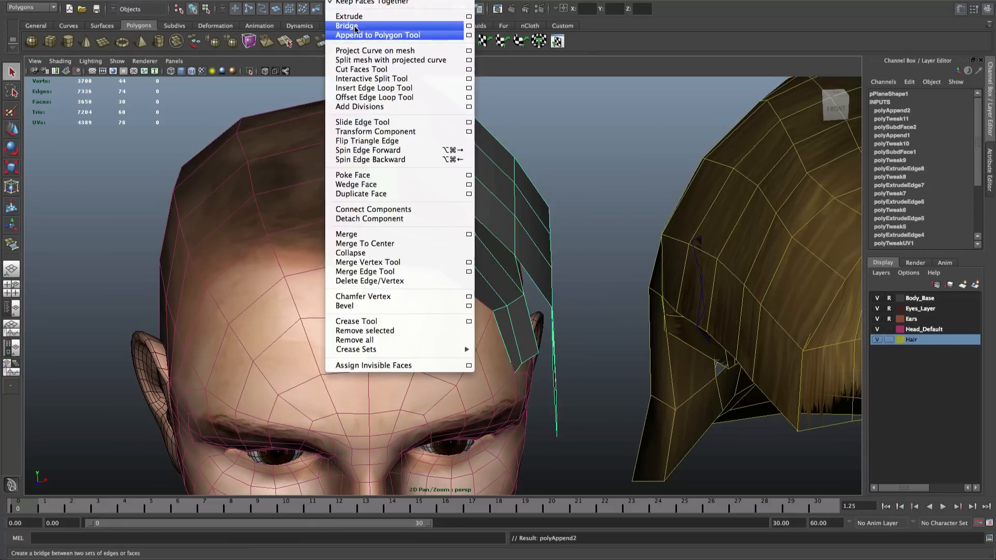
pyautogui.click(356, 35)
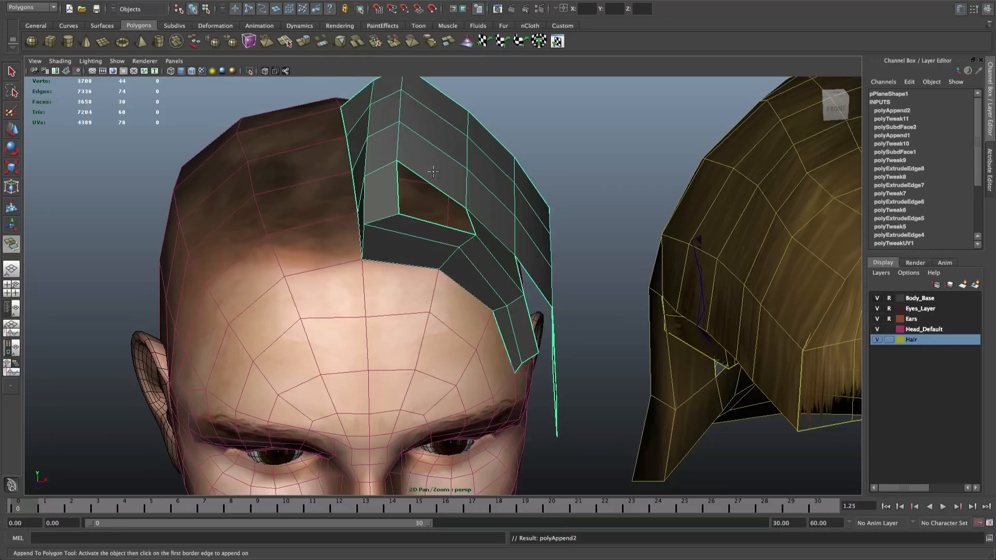
pyautogui.click(430, 222)
pyautogui.press('Return')
pyautogui.moveTo(455, 222)
pyautogui.keyDown('alt'); pyautogui.mouseDown()
pyautogui.moveTo(468, 238)
pyautogui.moveTo(445, 222)
pyautogui.mouseUp(); pyautogui.keyUp('alt')
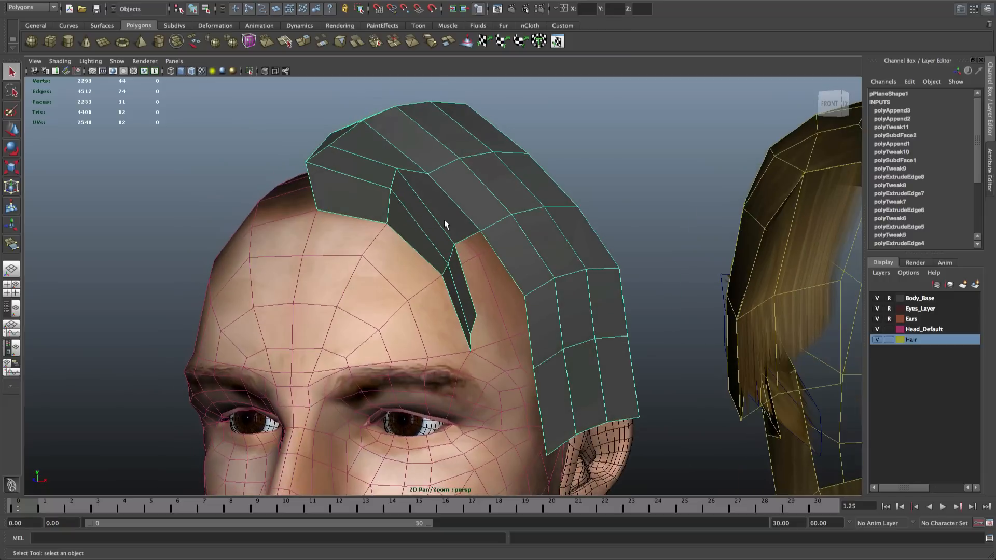
# Append a polygon at the temple between the side panel's front border edge and the facing edge of the hairline strip's pointed end
pyautogui.click(342, 1)
pyautogui.click(356, 34)
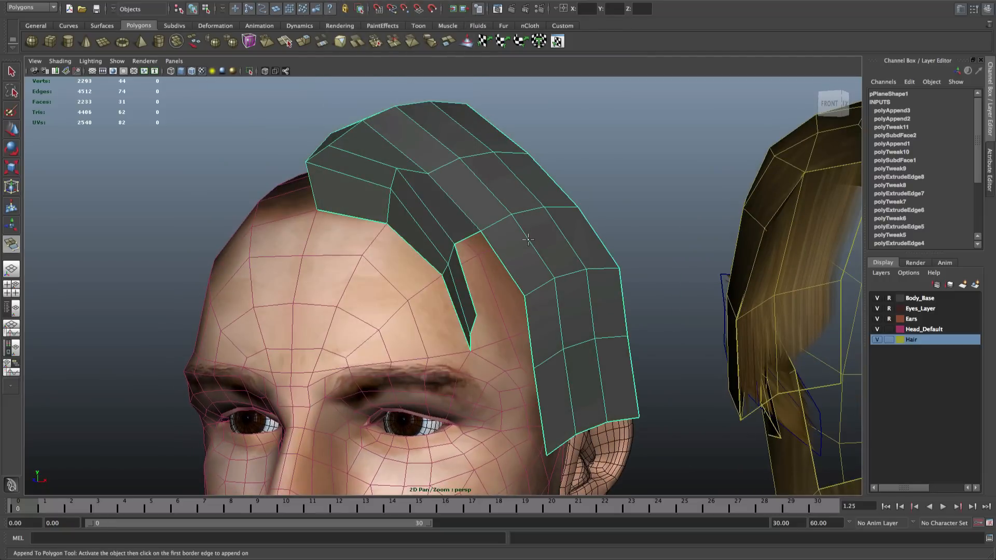
pyautogui.click(500, 261)
pyautogui.click(463, 283)
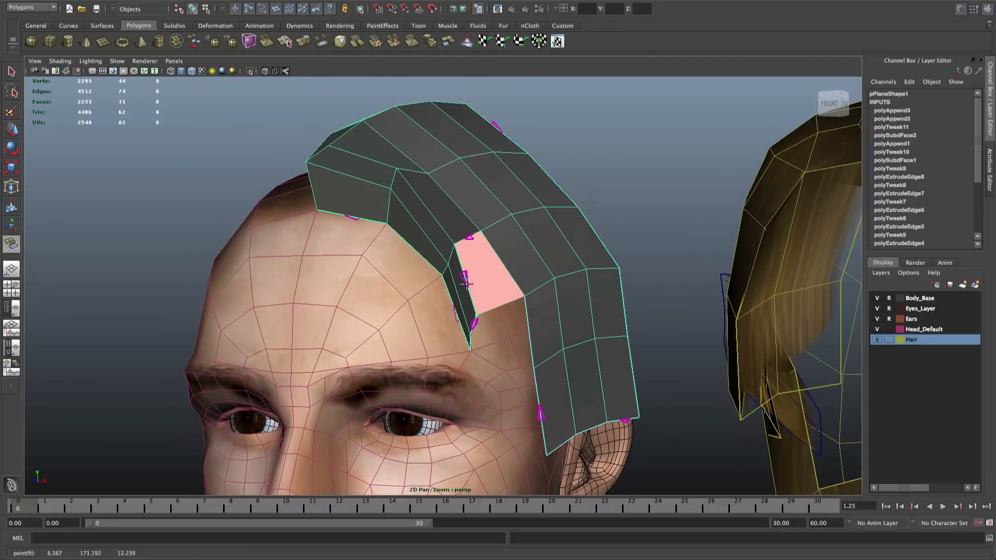
pyautogui.press('Return')
pyautogui.keyDown('alt'); pyautogui.moveTo(470, 289); pyautogui.dragTo(498, 315); pyautogui.keyUp('alt')
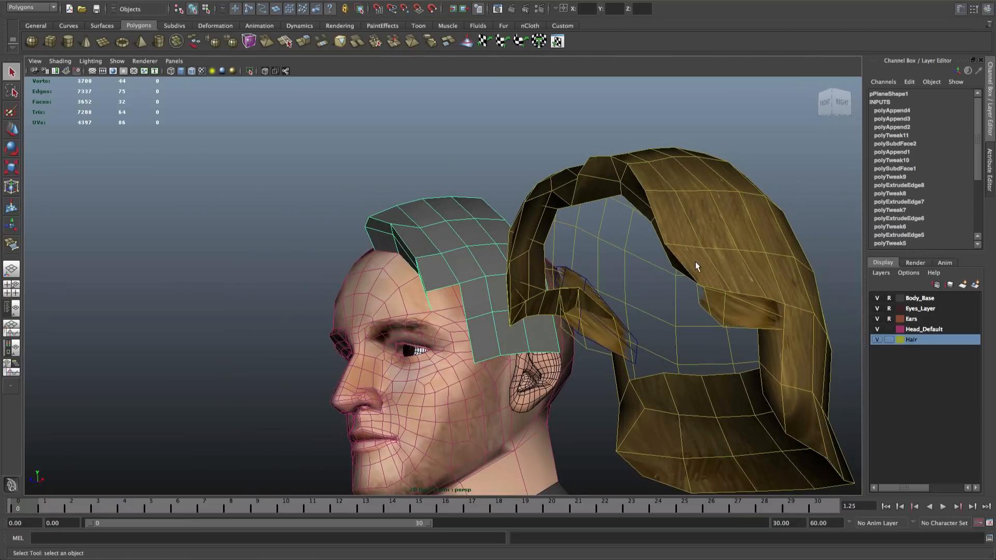
pyautogui.keyDown('alt'); pyautogui.moveTo(695, 264); pyautogui.dragTo(740, 251); pyautogui.keyUp('alt')
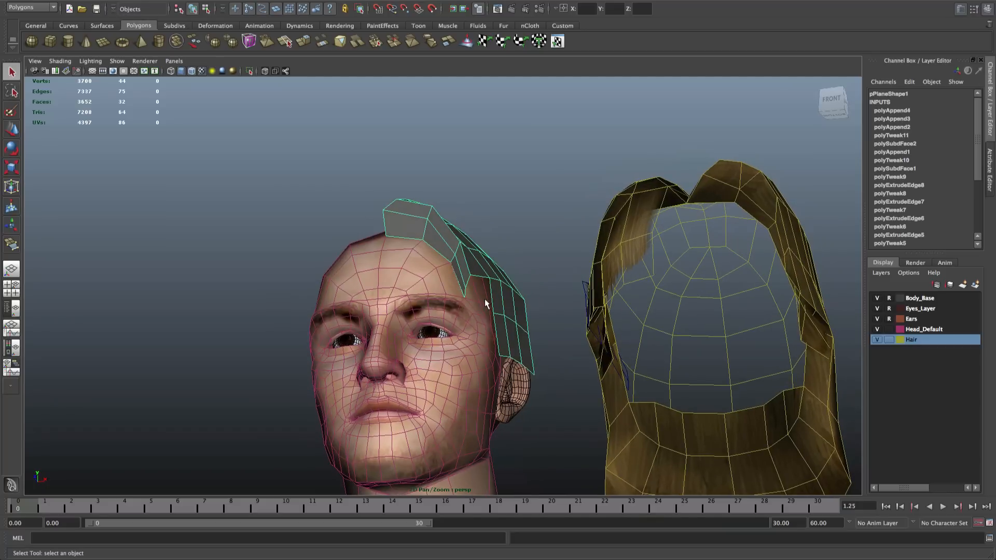
# Compare the new hair mesh with the reference hair and frame the reference's narrow side face near the temple
pyautogui.keyDown('alt'); pyautogui.moveTo(486, 305); pyautogui.dragTo(472, 299); pyautogui.keyUp('alt')
pyautogui.scroll(3, 471, 299)
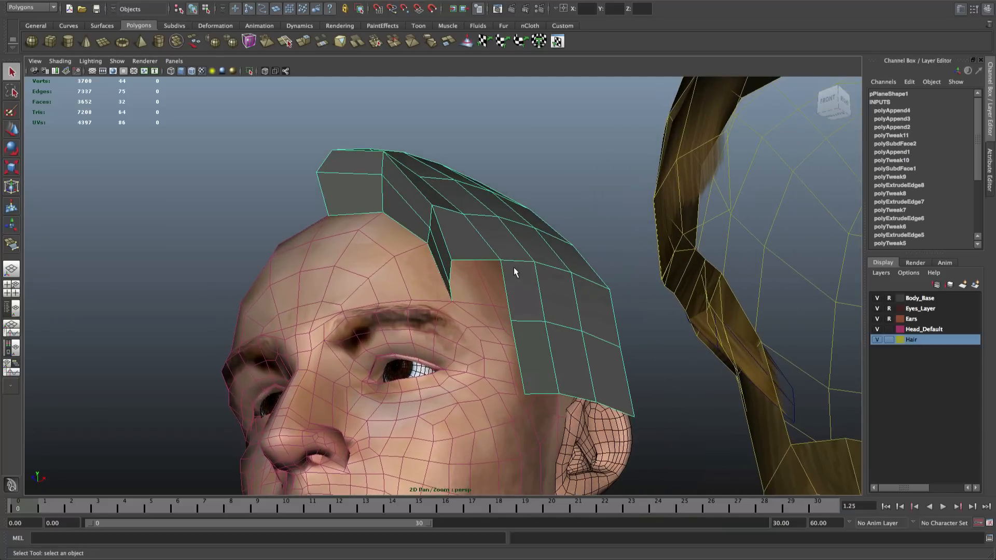
pyautogui.scroll(3, 506, 235)
pyautogui.keyDown('alt'); pyautogui.moveTo(507, 234); pyautogui.dragTo(583, 290); pyautogui.keyUp('alt')
pyautogui.scroll(-4, 583, 289)
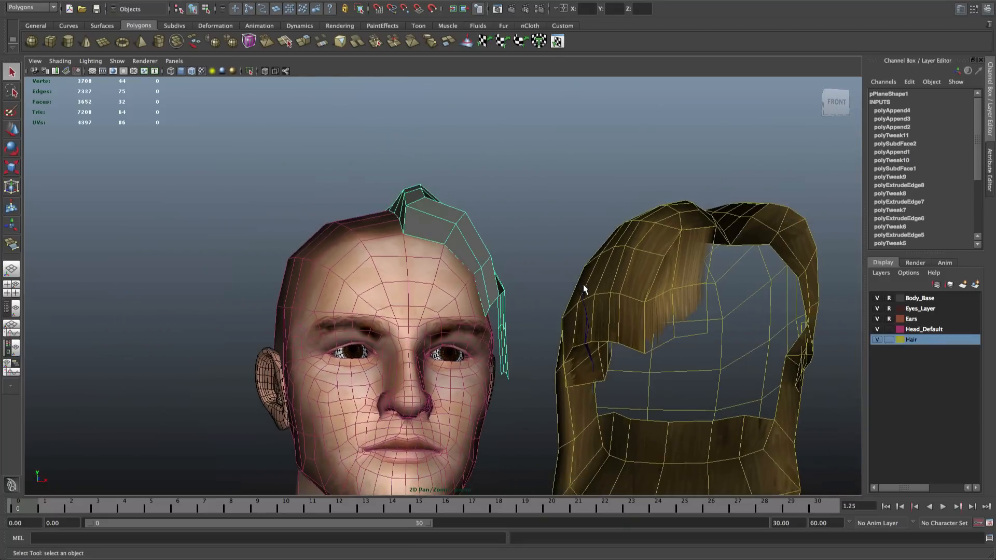
pyautogui.keyDown('alt'); pyautogui.moveTo(787, 322); pyautogui.dragTo(820, 319); pyautogui.keyUp('alt')
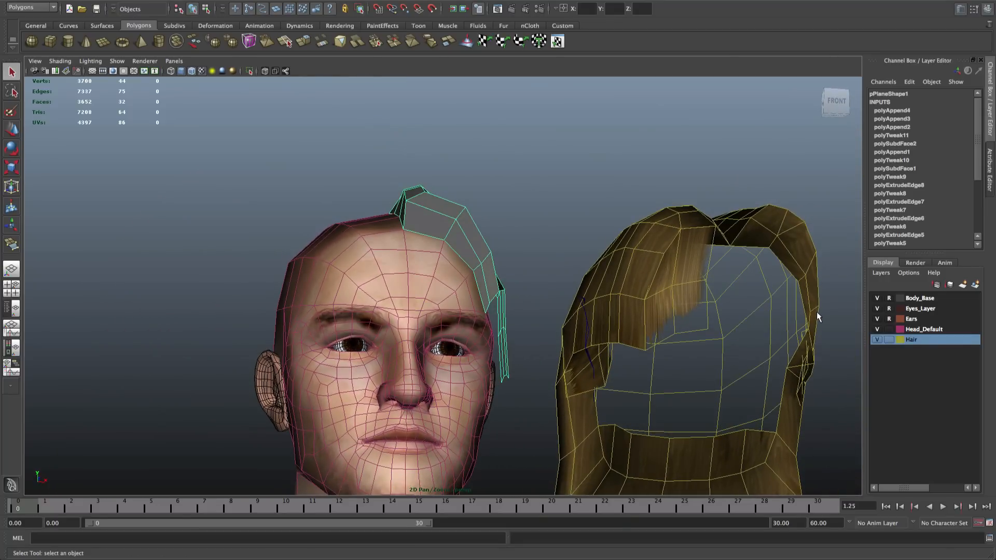
pyautogui.click(816, 316)
pyautogui.moveTo(815, 313); pyautogui.dragTo(813, 329, button='right')
pyautogui.click(816, 317)
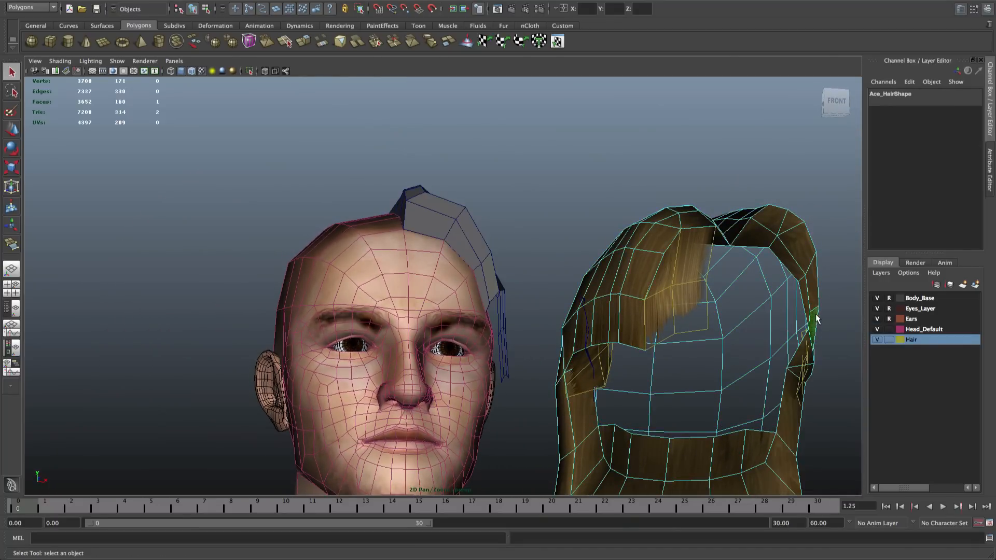
pyautogui.press('f')
pyautogui.moveTo(745, 327)
pyautogui.keyDown('alt'); pyautogui.mouseDown()
pyautogui.moveTo(767, 327)
pyautogui.moveTo(729, 330)
pyautogui.mouseUp(); pyautogui.keyUp('alt')
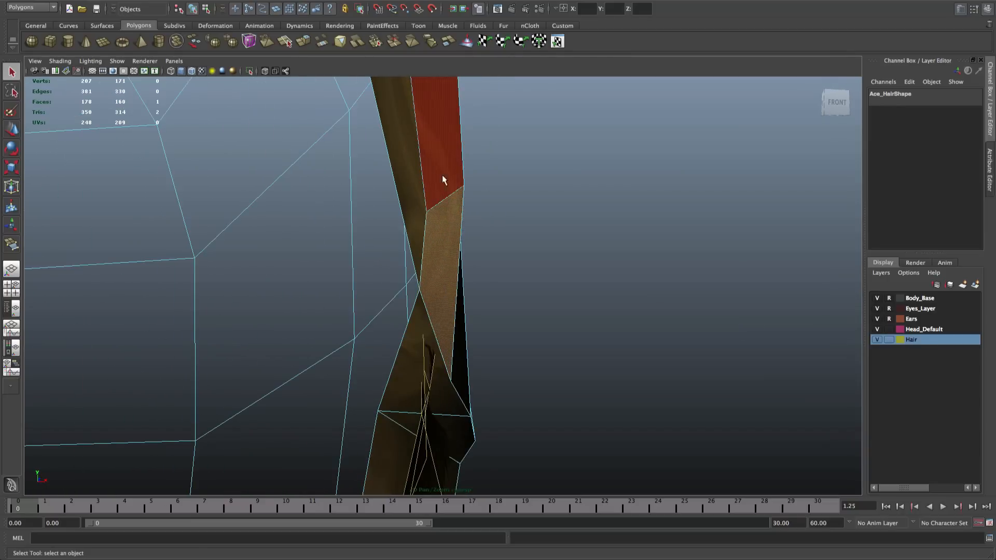
# Examine how the reference hair's temple faces turn the corner between the front strip and the side section
pyautogui.click(409, 185)
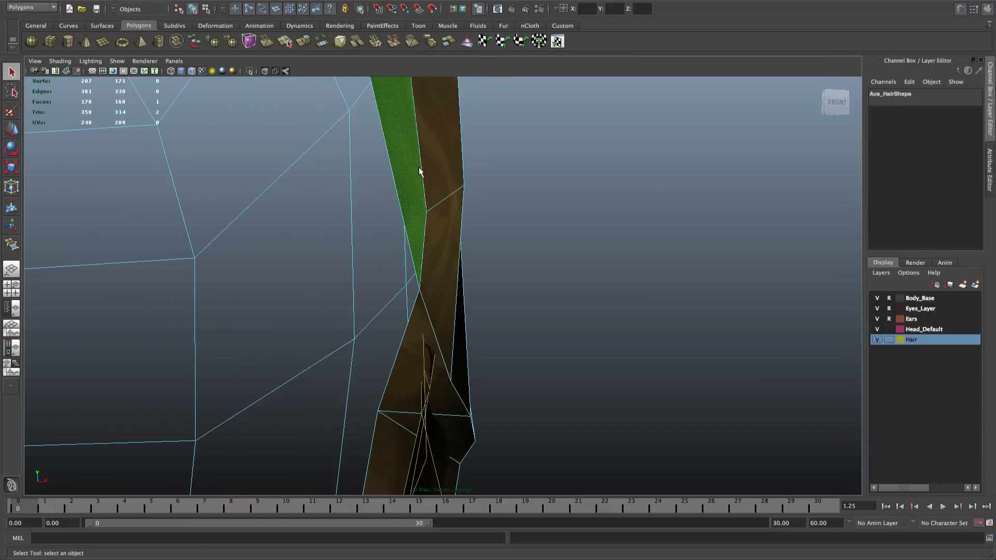
pyautogui.click(429, 166)
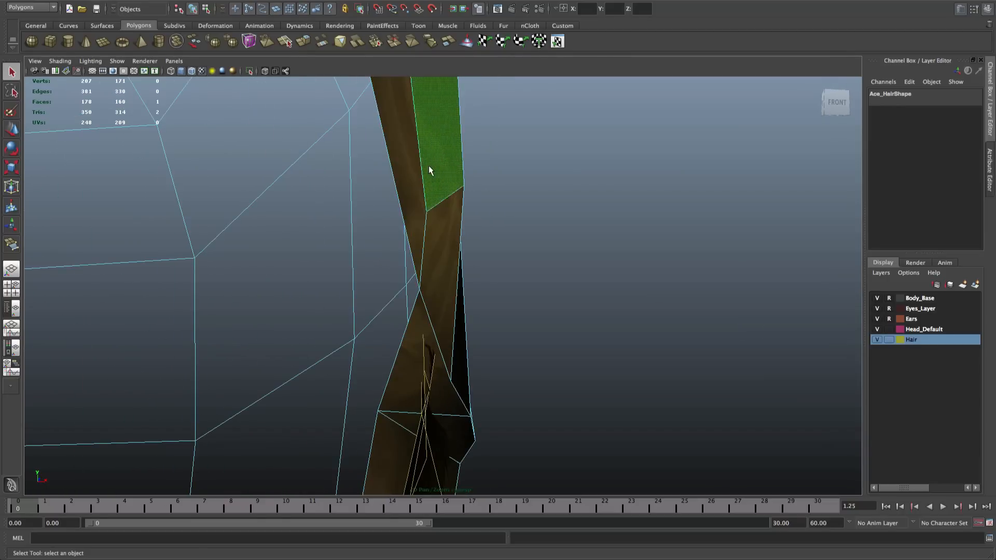
pyautogui.click(437, 220)
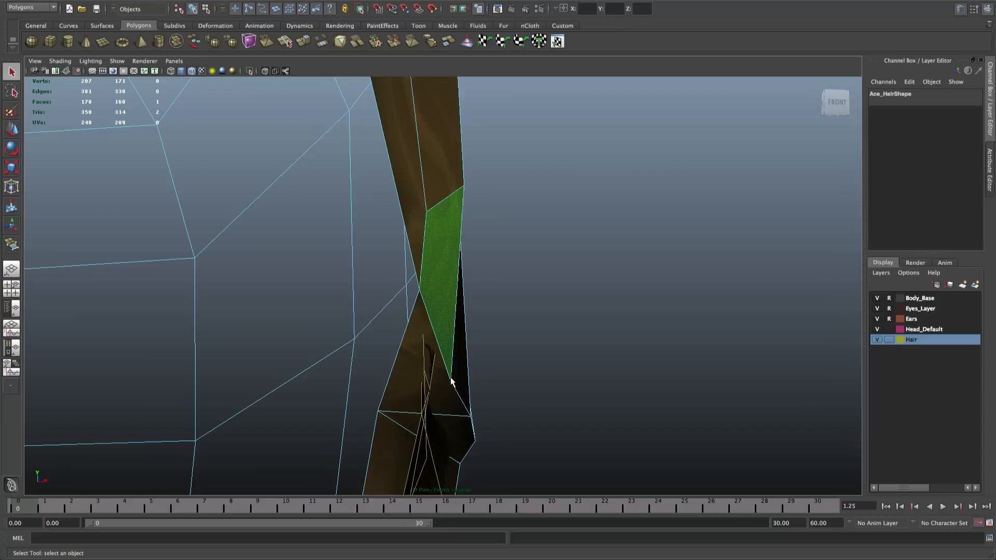
pyautogui.scroll(-2, 450, 384)
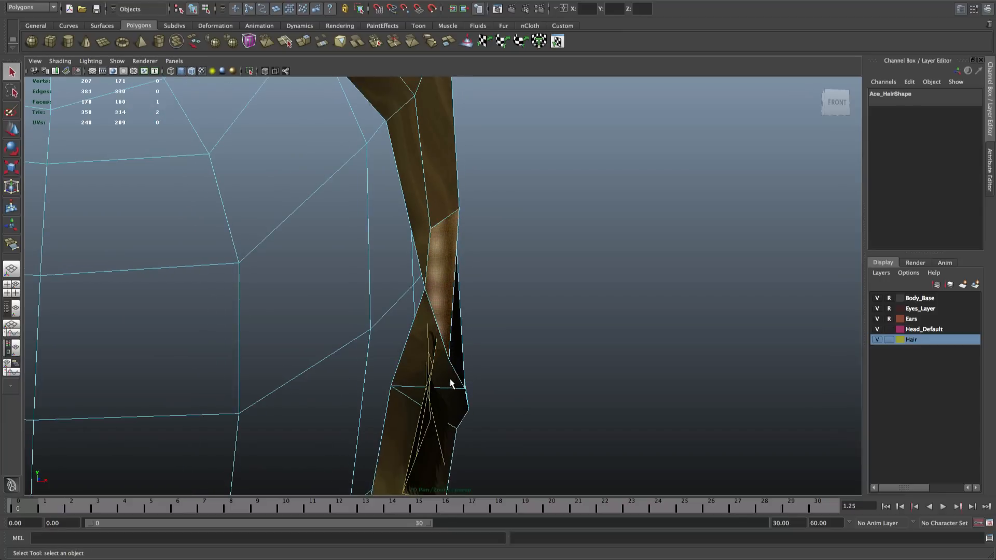
pyautogui.scroll(-5, 450, 383)
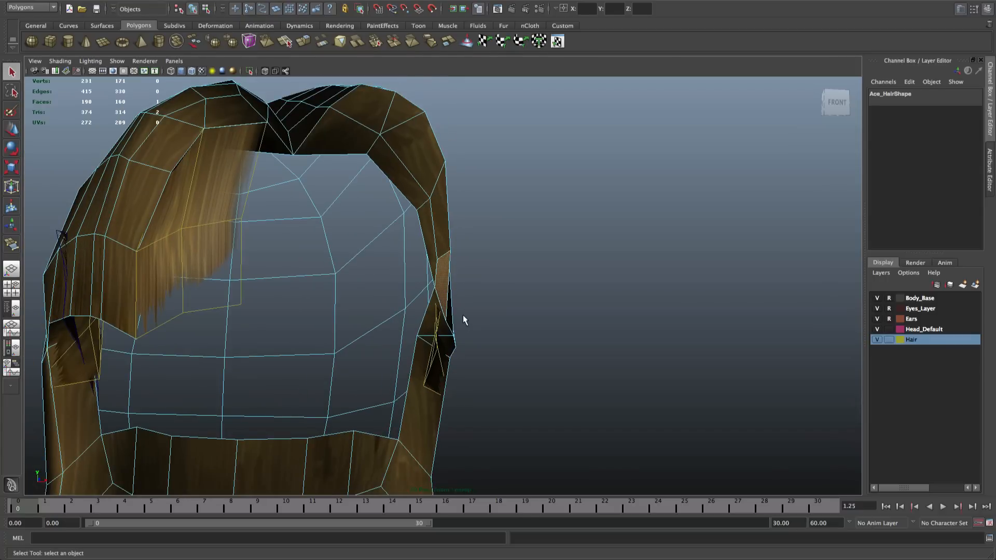
pyautogui.scroll(5, 463, 303)
pyautogui.moveTo(464, 304)
pyautogui.keyDown('alt'); pyautogui.mouseDown()
pyautogui.moveTo(431, 321)
pyautogui.moveTo(471, 322)
pyautogui.moveTo(451, 278)
pyautogui.moveTo(418, 306)
pyautogui.moveTo(459, 323)
pyautogui.mouseUp(); pyautogui.keyUp('alt')
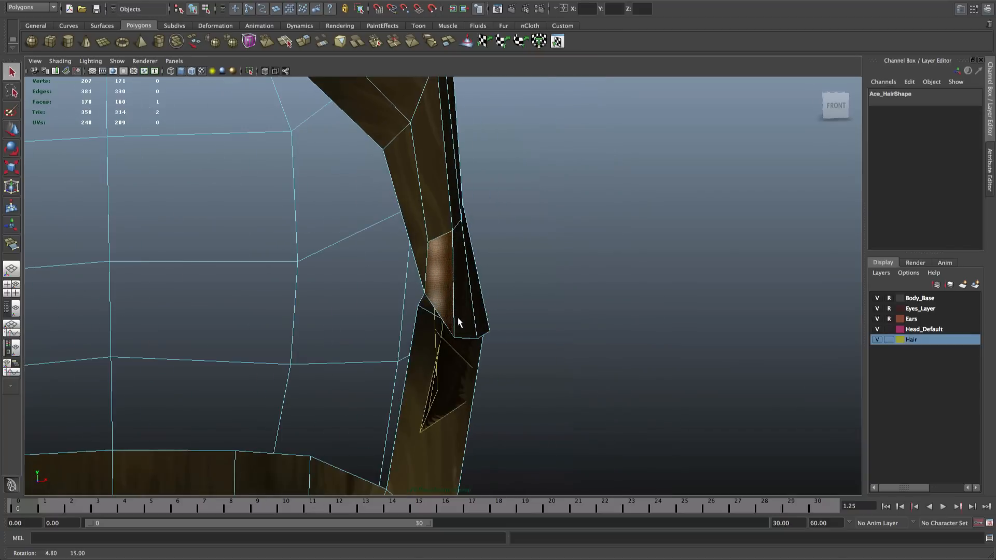
pyautogui.scroll(-8, 459, 319)
pyautogui.keyDown('alt'); pyautogui.moveTo(529, 288); pyautogui.dragTo(686, 279, button='middle'); pyautogui.keyUp('alt')
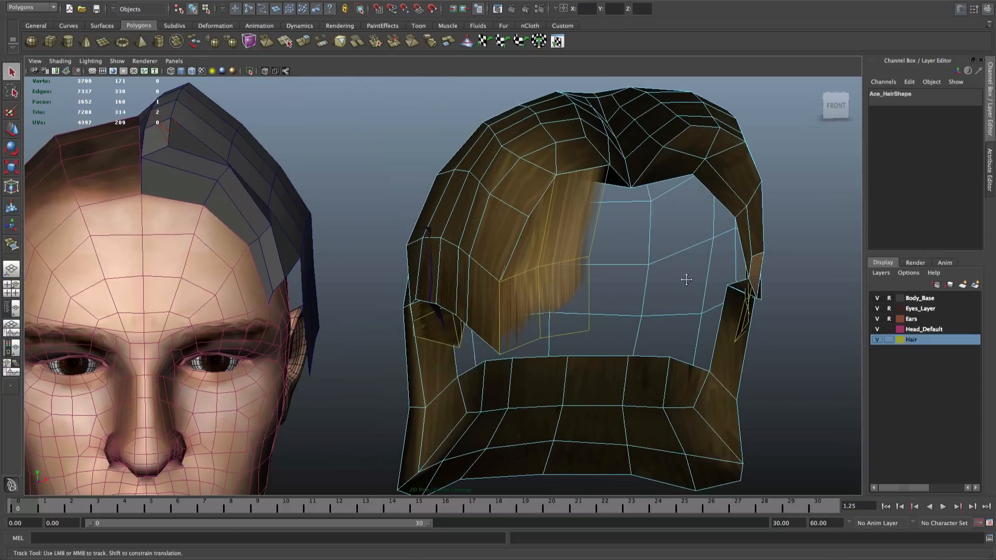
pyautogui.scroll(6, 359, 328)
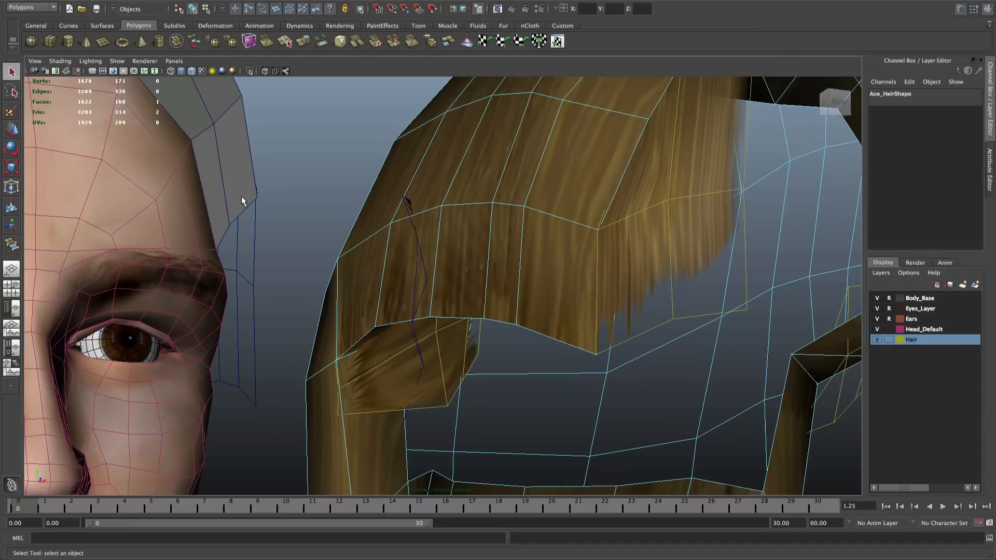
# Append a polygon to the new hair mesh, bridging the front strip's lower edge and the side section at the temple
pyautogui.moveTo(241, 196); pyautogui.dragTo(231, 176, button='right')
pyautogui.click(249, 188)
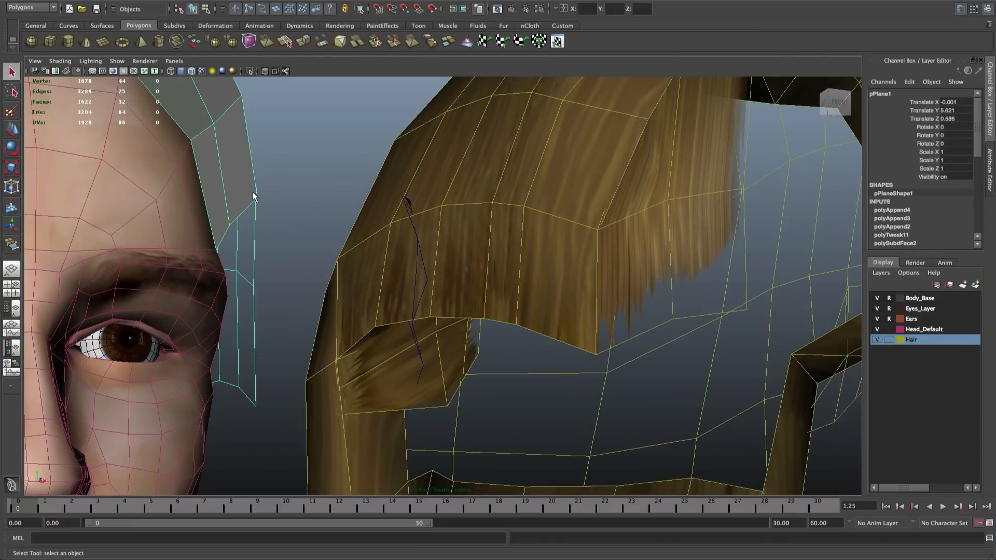
pyautogui.keyDown('alt'); pyautogui.moveTo(254, 196); pyautogui.dragTo(216, 187); pyautogui.keyUp('alt')
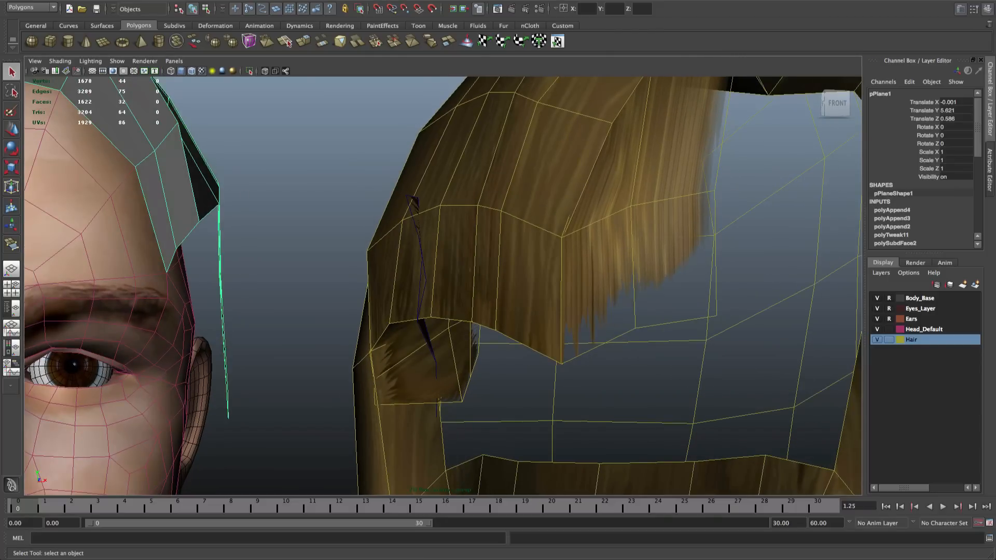
pyautogui.click(358, 31)
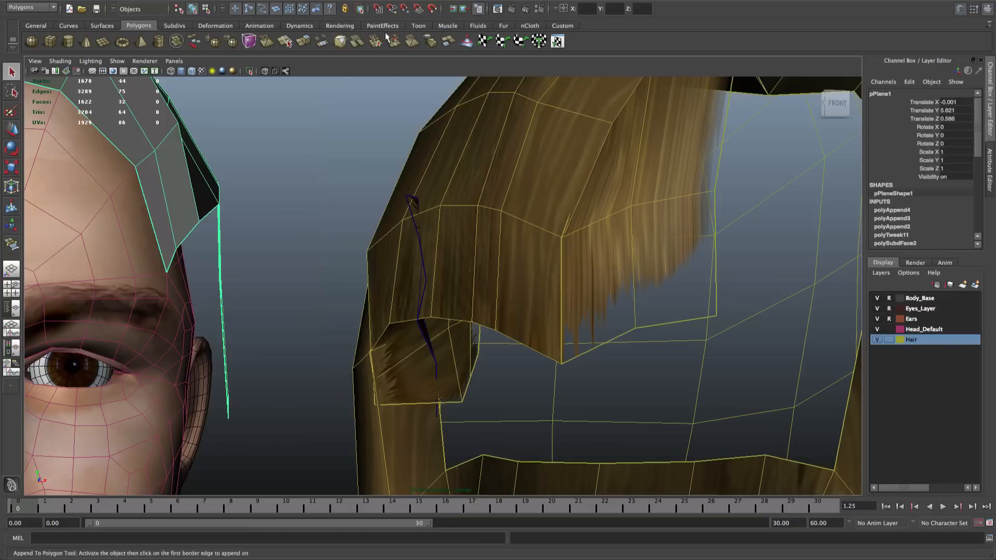
pyautogui.click(191, 234)
pyautogui.click(174, 253)
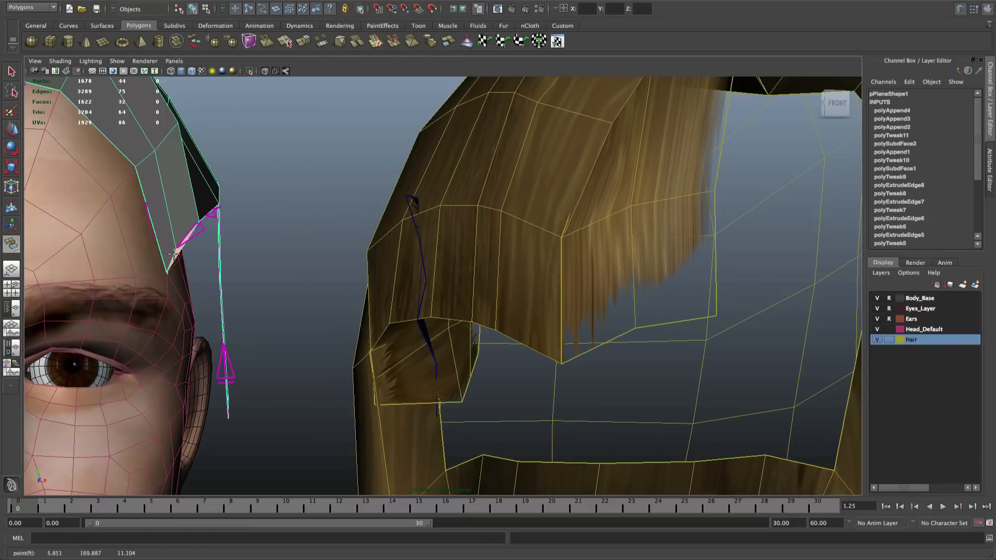
pyautogui.press('Return')
pyautogui.scroll(3, 171, 250)
pyautogui.keyDown('alt'); pyautogui.moveTo(167, 249); pyautogui.dragTo(374, 235, button='middle'); pyautogui.keyUp('alt')
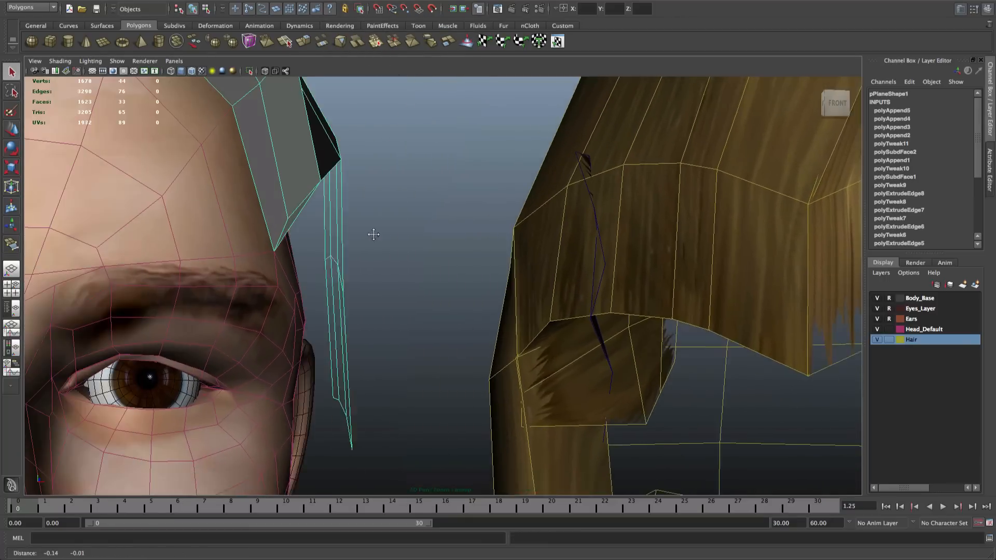
pyautogui.scroll(5, 374, 235)
pyautogui.scroll(-3, 373, 235)
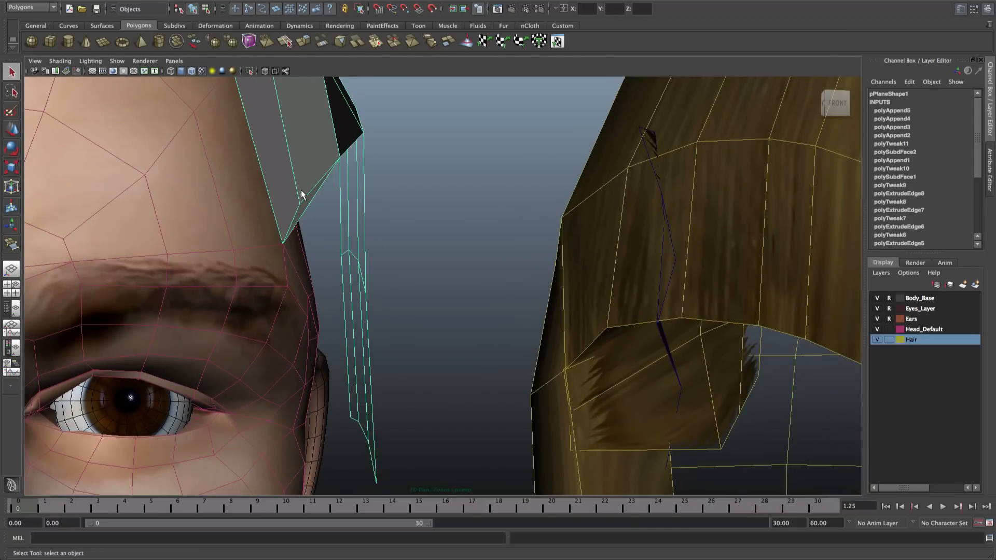
pyautogui.moveTo(301, 190); pyautogui.dragTo(315, 162, button='right')
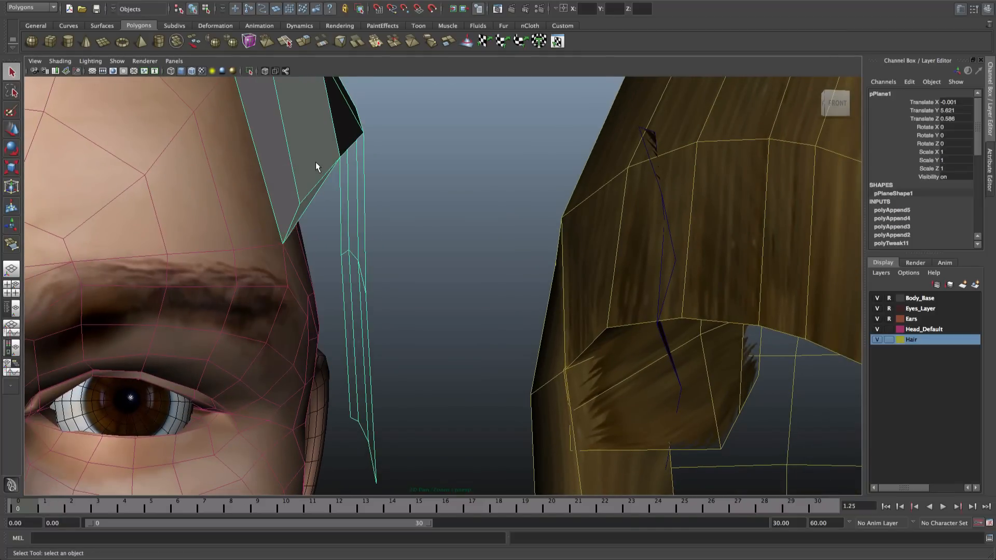
pyautogui.scroll(1, 316, 161)
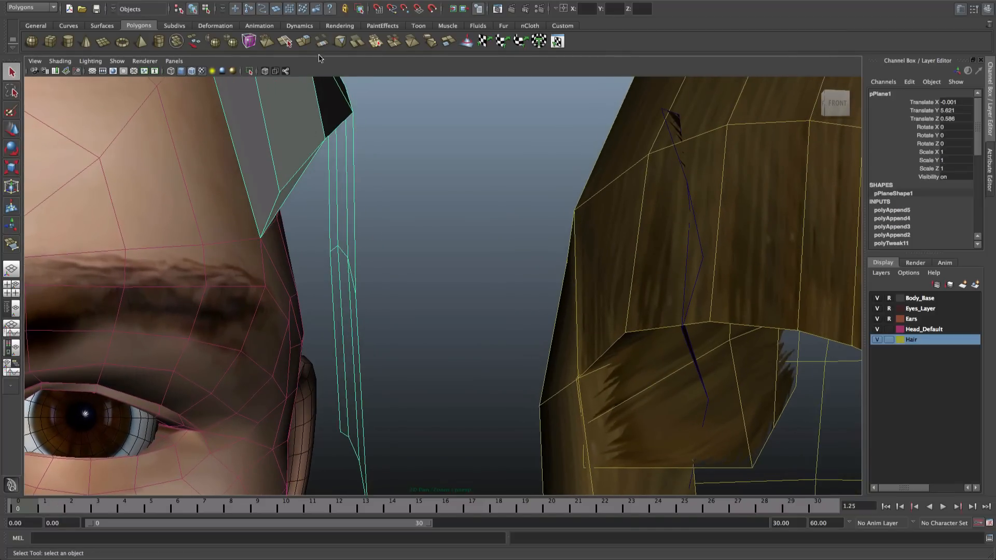
pyautogui.click(340, 1)
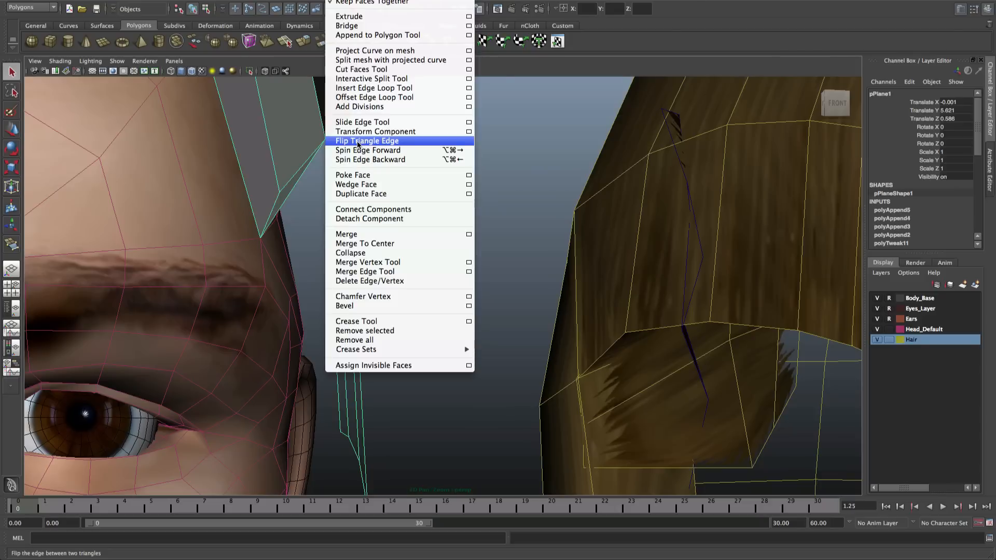
pyautogui.click(307, 159)
pyautogui.moveTo(305, 163); pyautogui.dragTo(302, 186, button='right')
pyautogui.click(291, 188)
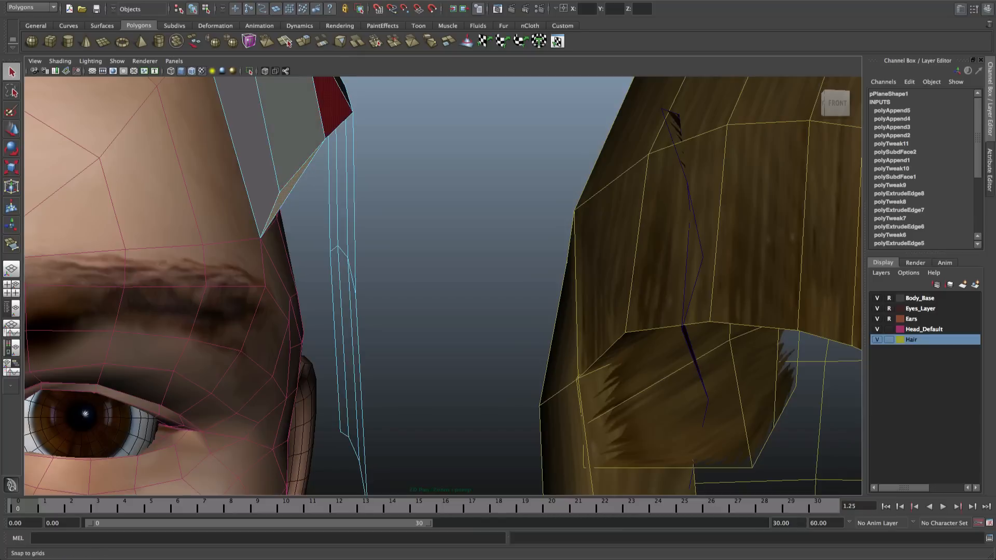
pyautogui.click(345, 0)
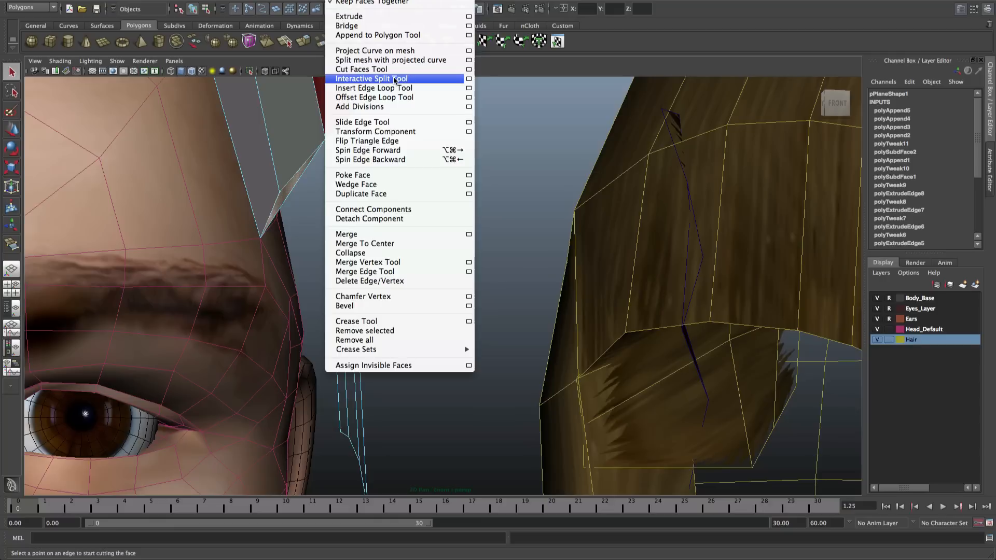
pyautogui.moveTo(311, 0)
pyautogui.moveTo(344, 0)
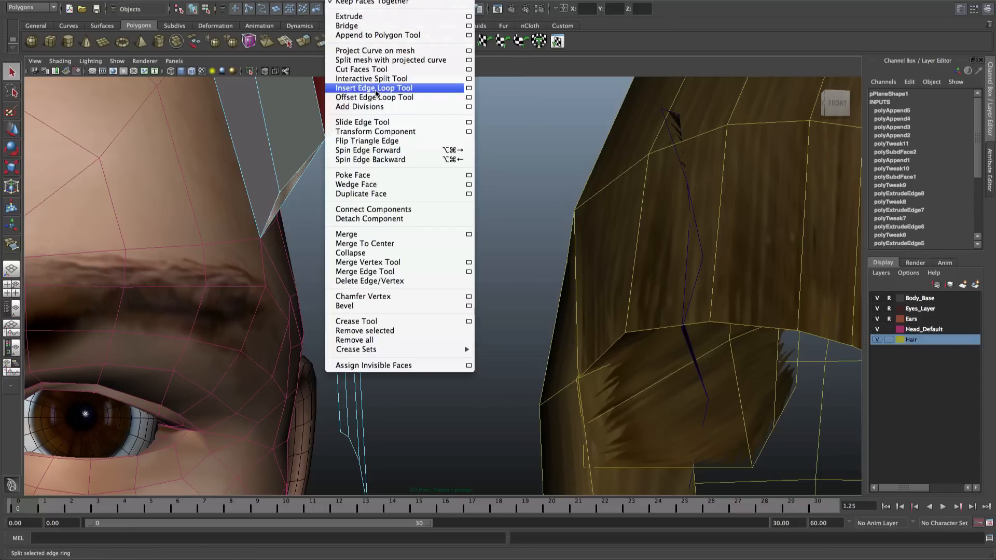
pyautogui.click(302, 122)
pyautogui.moveTo(303, 123); pyautogui.dragTo(350, 108, button='right')
pyautogui.click(409, 138)
# Try to split the appended temple face from its outer edge to the neighbouring corner vertex with the Interactive Split Tool
pyautogui.click(341, 0)
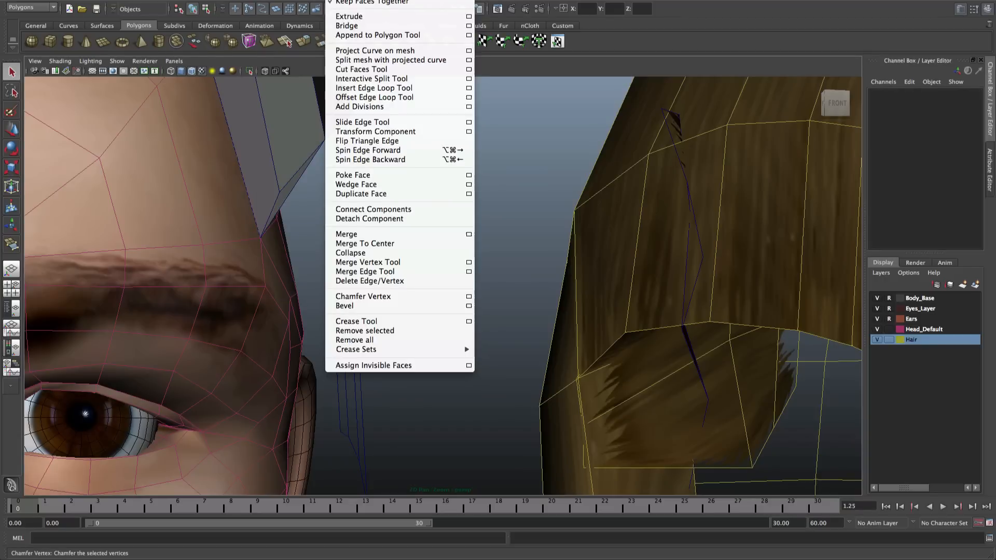
pyautogui.click(394, 81)
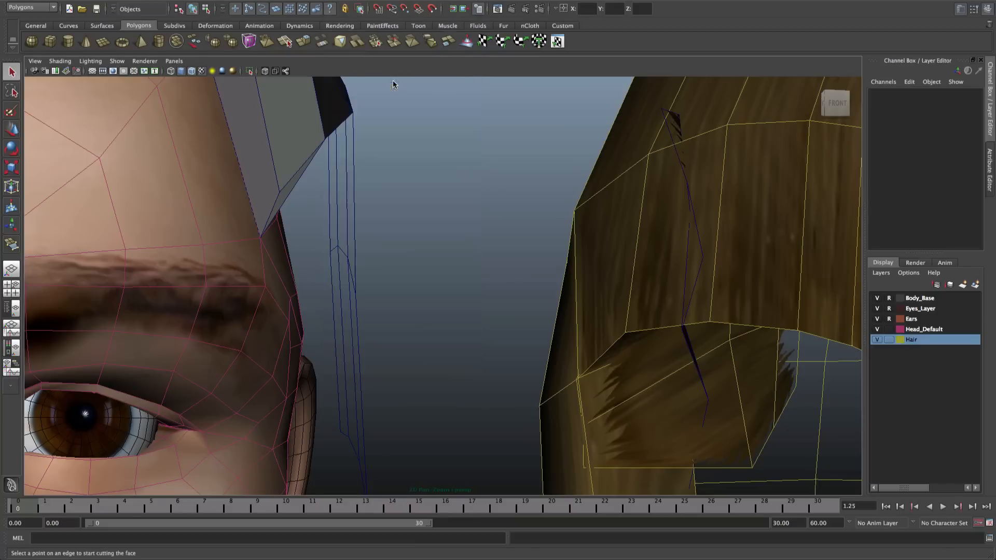
pyautogui.click(298, 158)
pyautogui.click(342, 0)
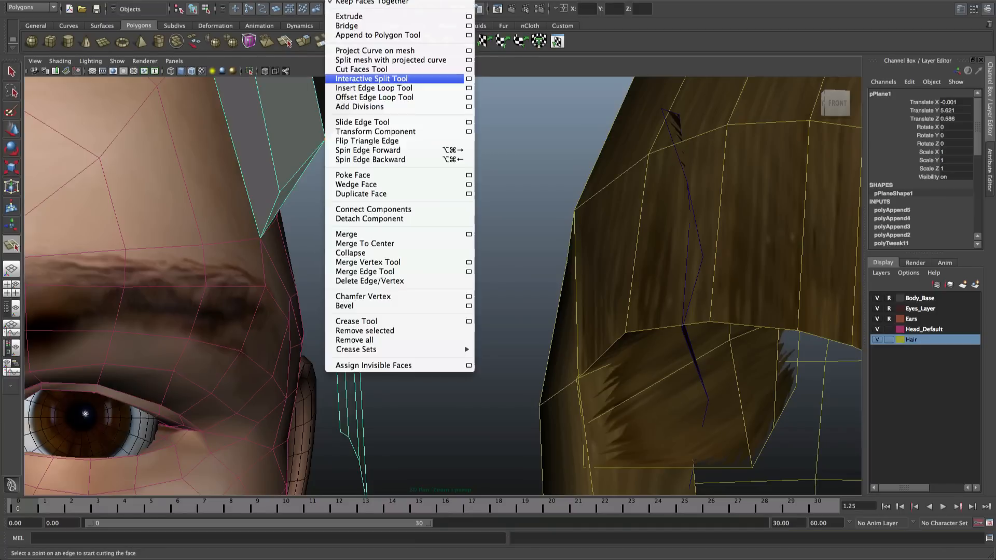
pyautogui.click(361, 82)
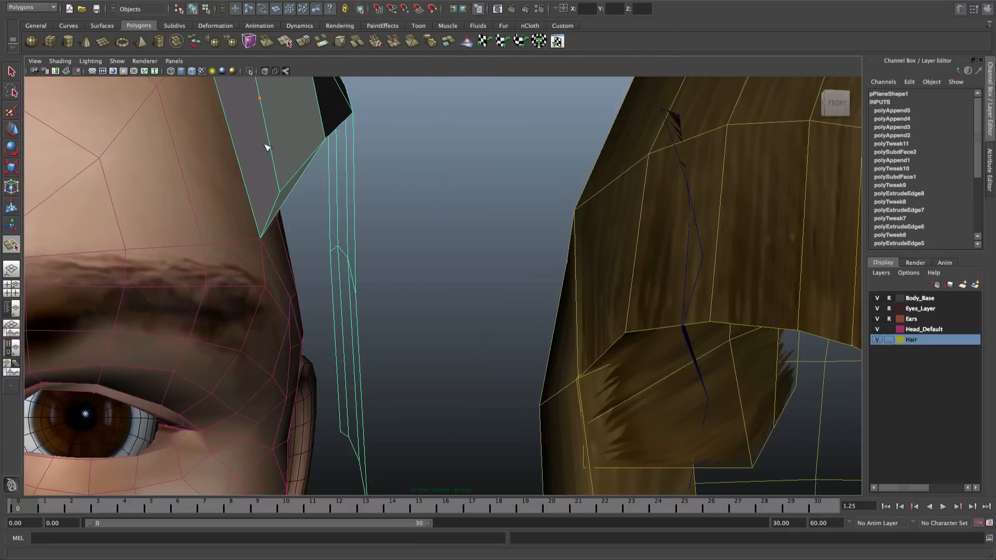
pyautogui.scroll(-3, 296, 150)
pyautogui.keyDown('alt'); pyautogui.moveTo(321, 137); pyautogui.dragTo(322, 216, button='middle'); pyautogui.keyUp('alt')
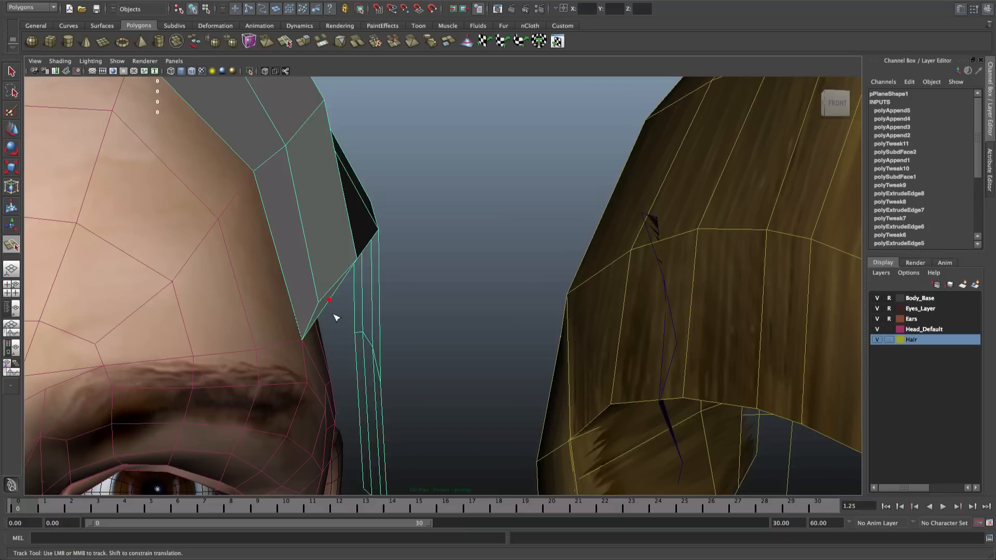
pyautogui.scroll(5, 335, 317)
pyautogui.scroll(-4, 334, 318)
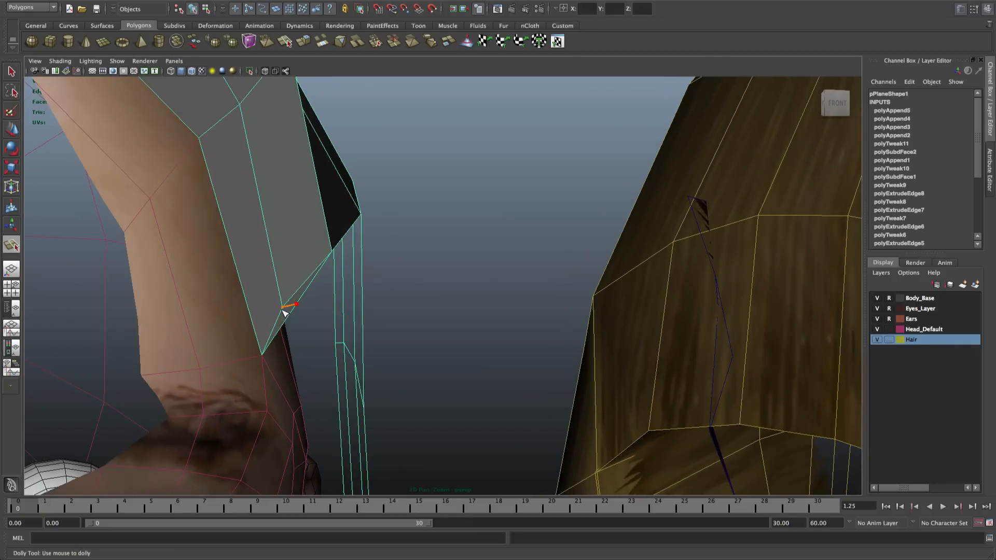
pyautogui.press('q')
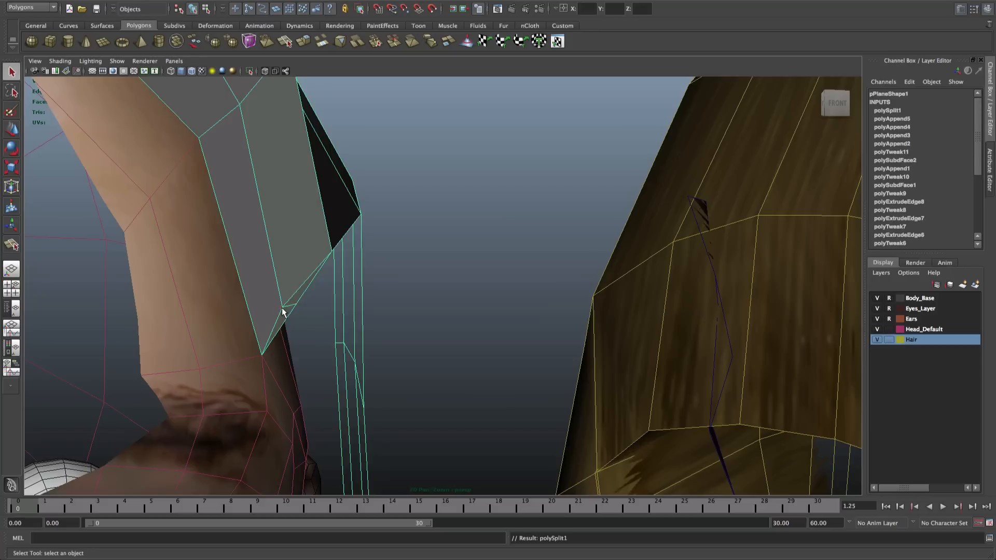
pyautogui.keyDown('alt'); pyautogui.moveTo(282, 311); pyautogui.dragTo(300, 272); pyautogui.keyUp('alt')
pyautogui.hotkey('ctrl', 'z')
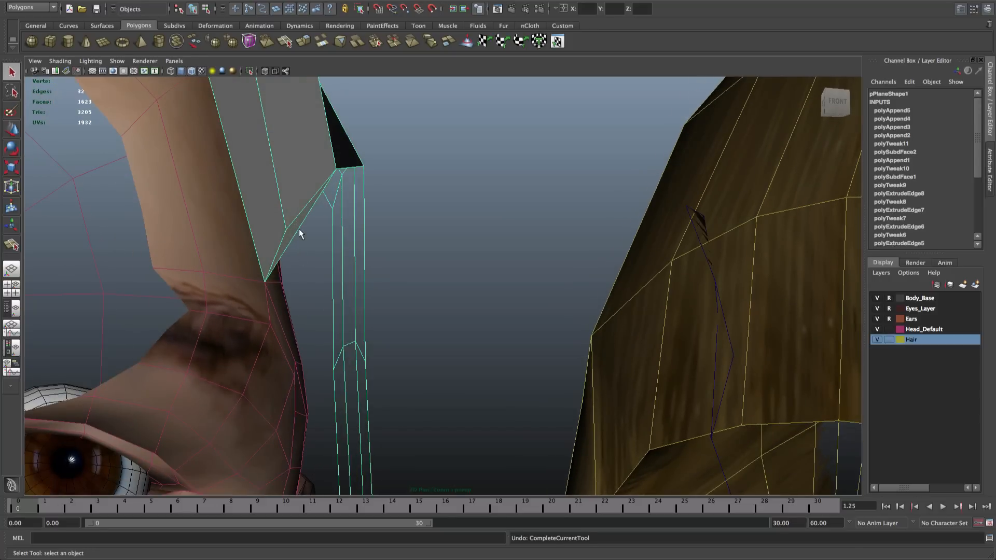
# Add a vertex at the middle of the appended temple face's outer edge with the Interactive Split Tool
pyautogui.click(347, 1)
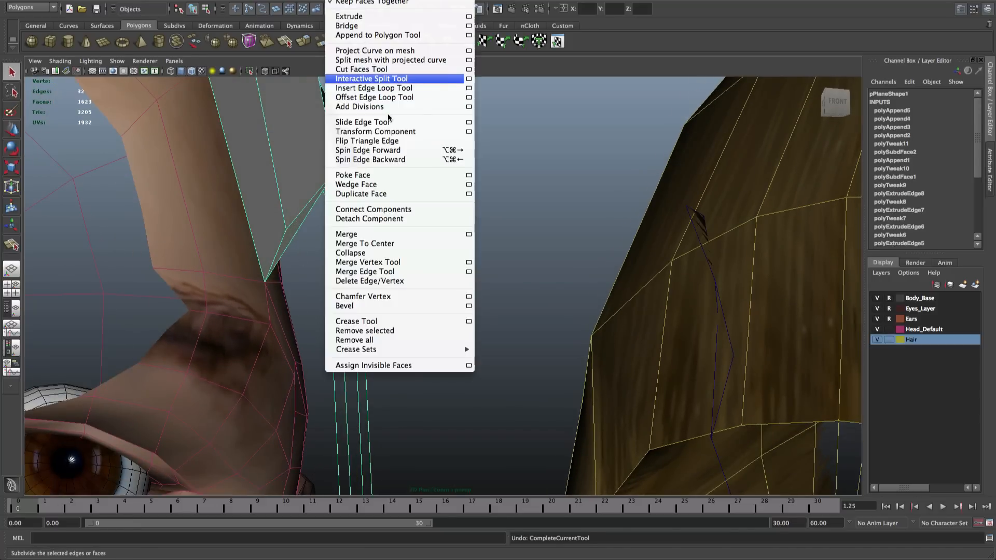
pyautogui.click(379, 80)
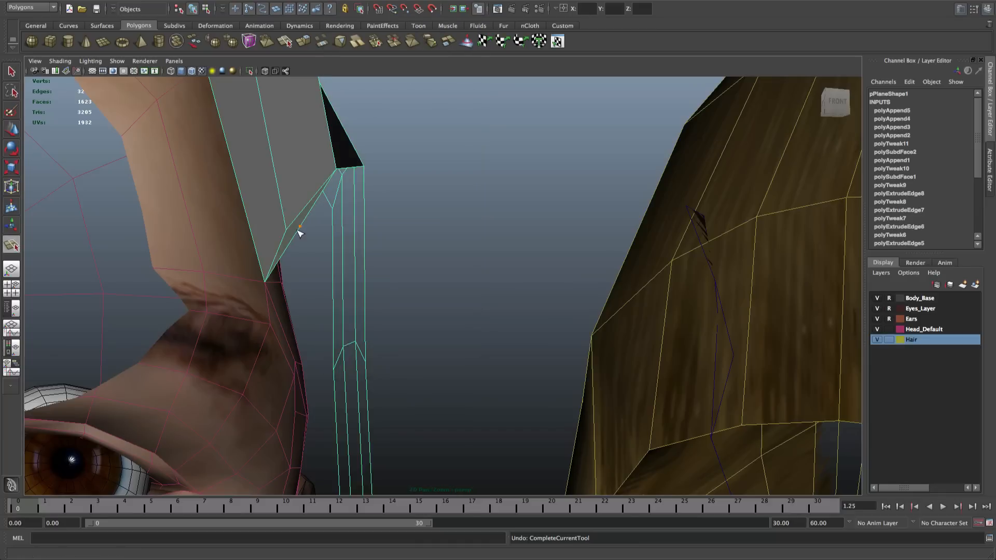
pyautogui.click(299, 227)
pyautogui.press('Return')
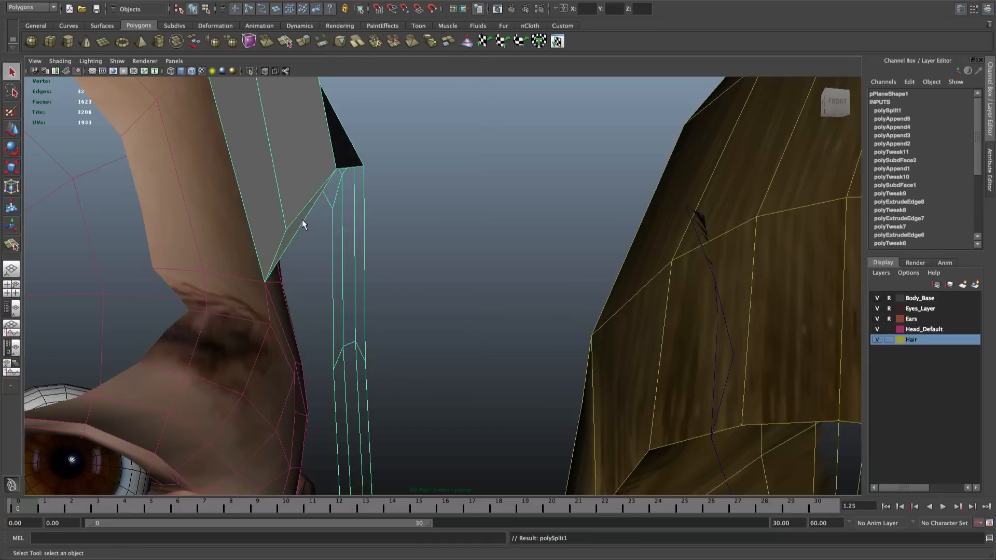
# Move the new vertex down to the outer end of the eyebrow, extending the temple face into a downward point
pyautogui.moveTo(302, 224); pyautogui.dragTo(259, 220, button='right')
pyautogui.click(302, 228)
pyautogui.press('w')
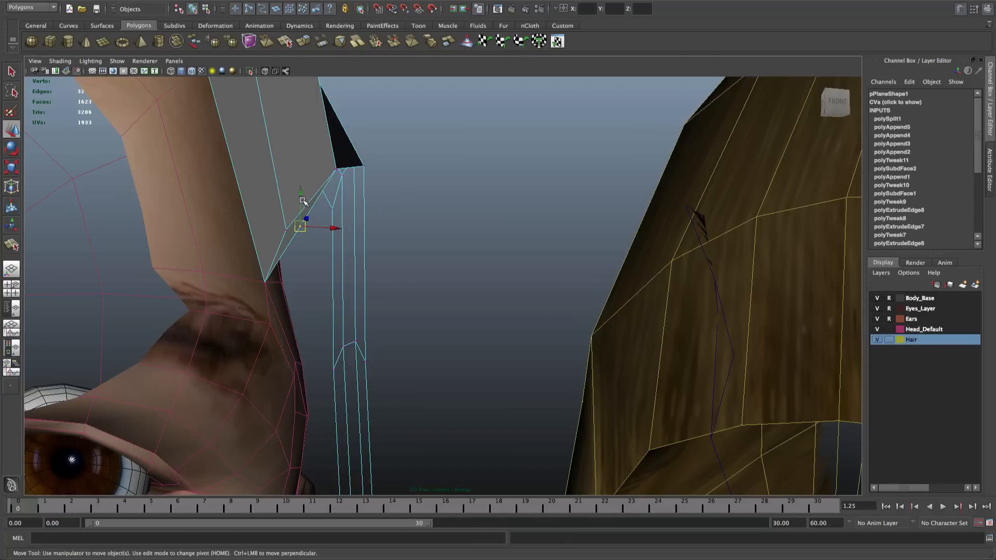
pyautogui.moveTo(308, 208); pyautogui.dragTo(314, 347)
pyautogui.scroll(-5, 334, 306)
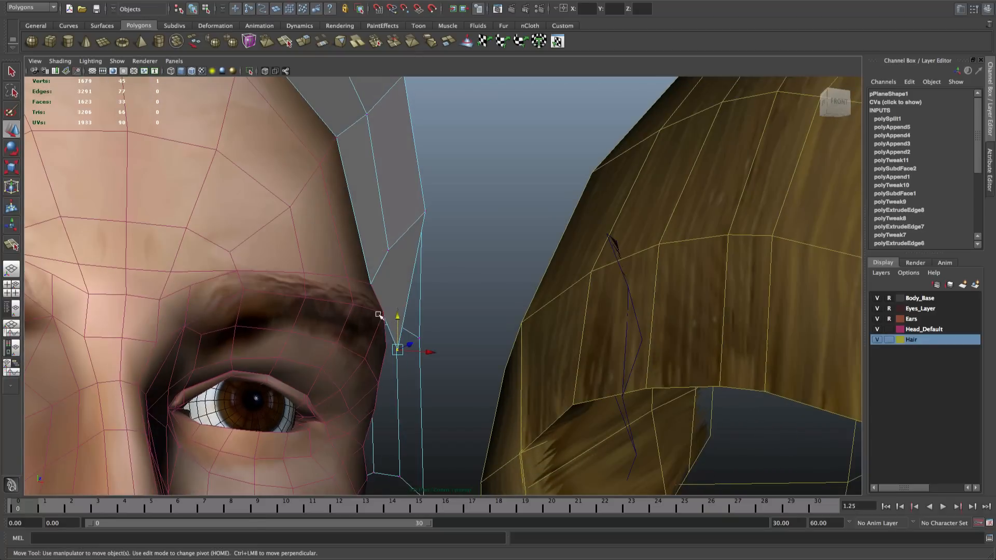
pyautogui.keyDown('alt'); pyautogui.moveTo(398, 336); pyautogui.dragTo(315, 383); pyautogui.keyUp('alt')
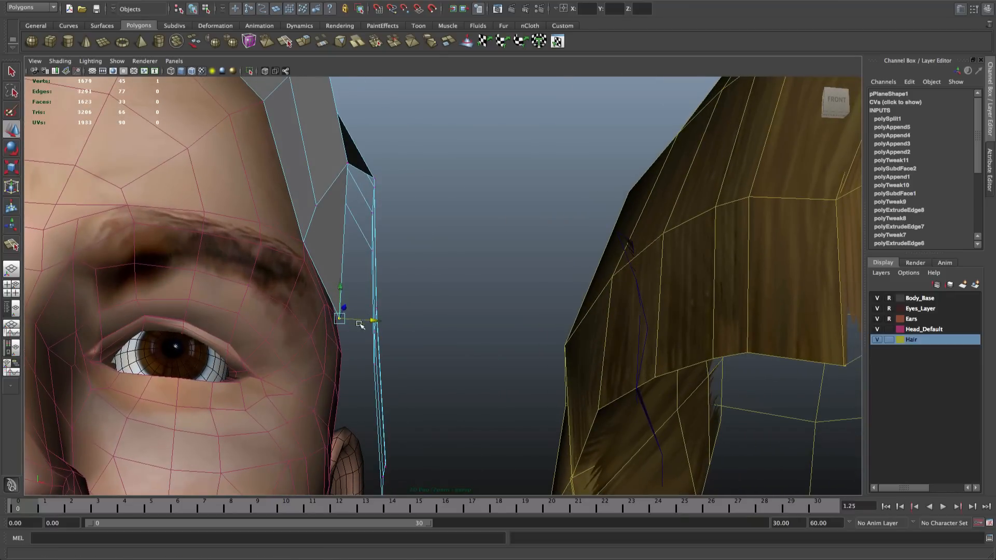
pyautogui.keyDown('alt'); pyautogui.moveTo(359, 325); pyautogui.dragTo(364, 305); pyautogui.keyUp('alt')
pyautogui.press('q')
# Append a polygon to the hair mesh, bridging the temple face's rear edge and the upper front edge of the side section
pyautogui.click(347, 1)
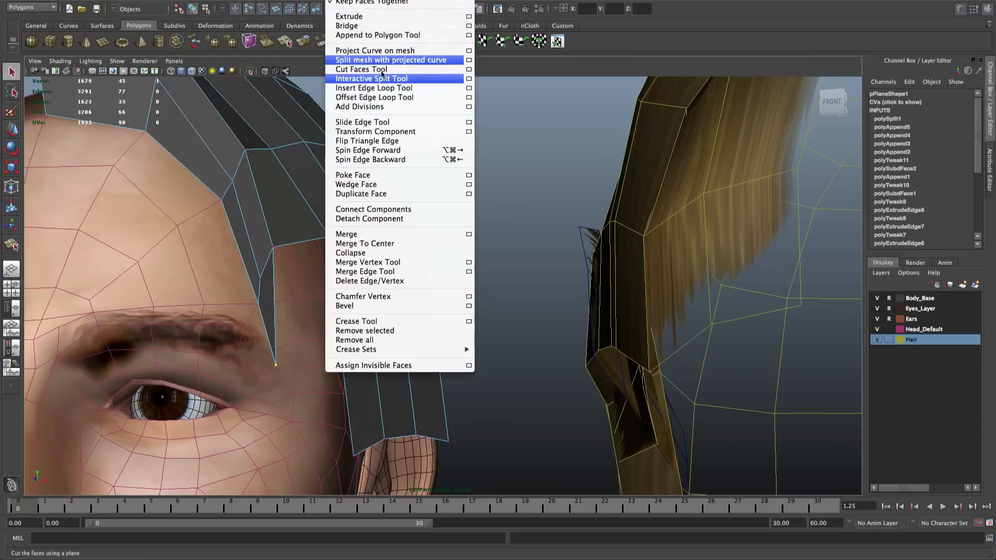
pyautogui.click(371, 35)
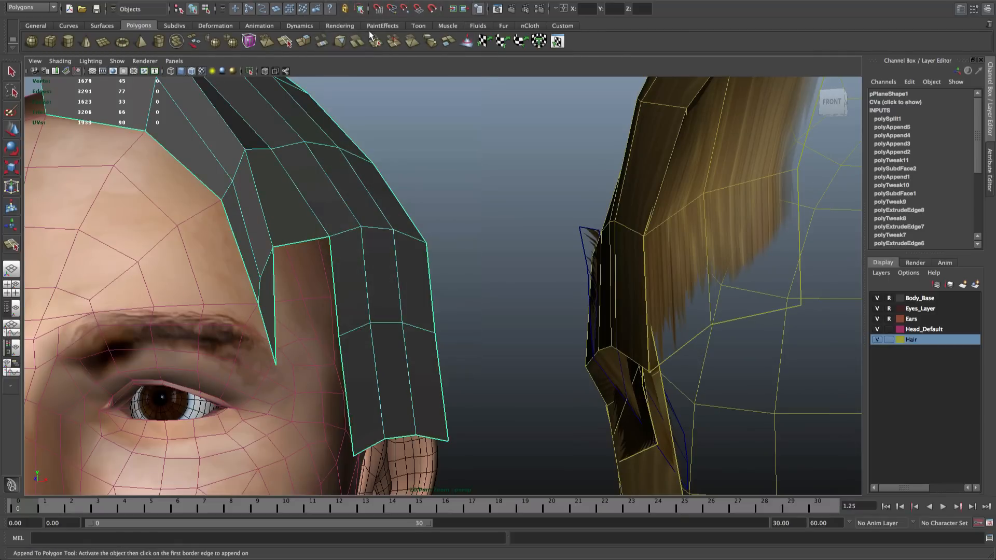
pyautogui.click(332, 264)
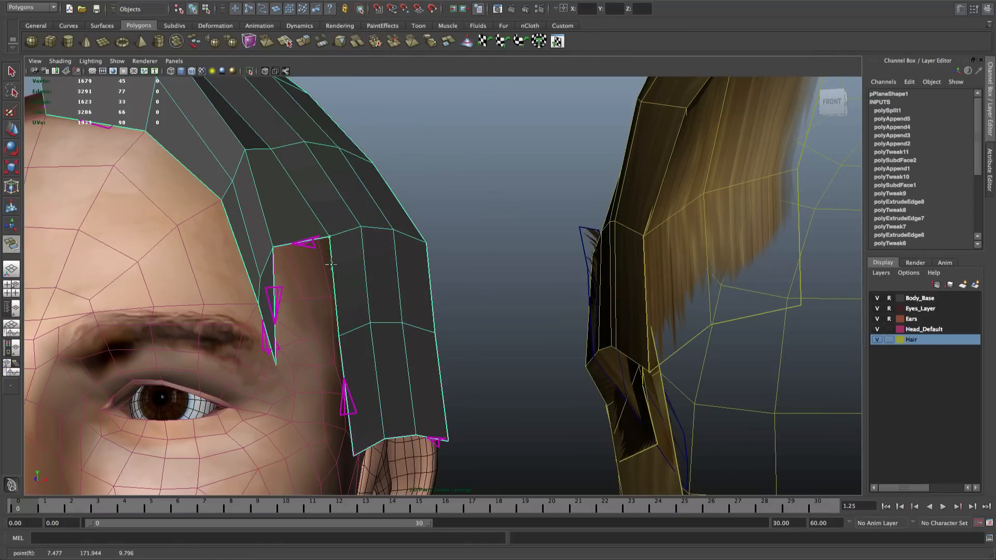
pyautogui.click(274, 282)
pyautogui.press('Return')
pyautogui.moveTo(273, 281)
pyautogui.keyDown('alt'); pyautogui.mouseDown()
pyautogui.moveTo(218, 285)
pyautogui.moveTo(254, 276)
pyautogui.mouseUp(); pyautogui.keyUp('alt')
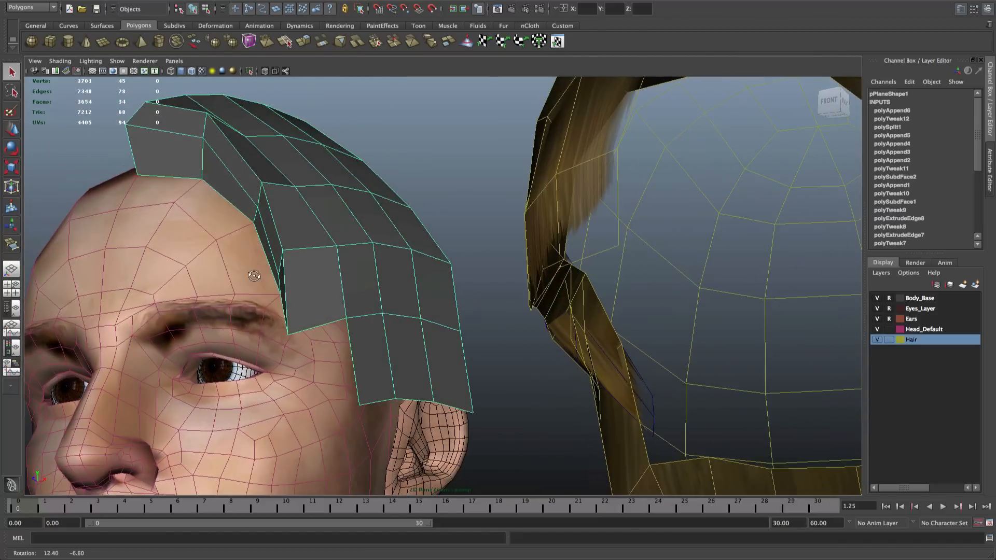
# Append a polygon between the bridging face's lower edge and the lower front edge of the side section
pyautogui.moveTo(364, 297)
pyautogui.keyDown('alt'); pyautogui.mouseDown()
pyautogui.moveTo(327, 313)
pyautogui.moveTo(385, 311)
pyautogui.moveTo(351, 306)
pyautogui.mouseUp(); pyautogui.keyUp('alt')
pyautogui.click(337, 5)
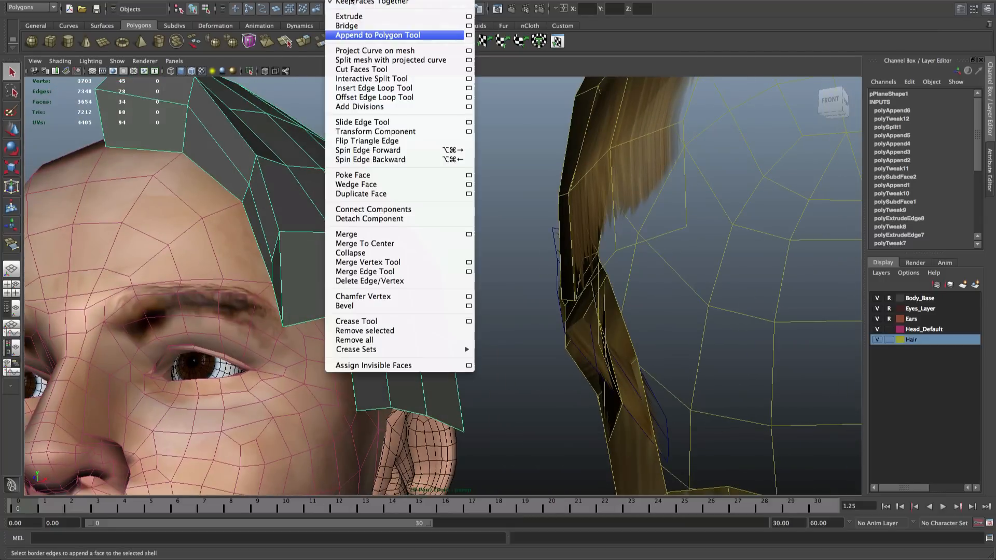
pyautogui.click(373, 31)
pyautogui.click(313, 325)
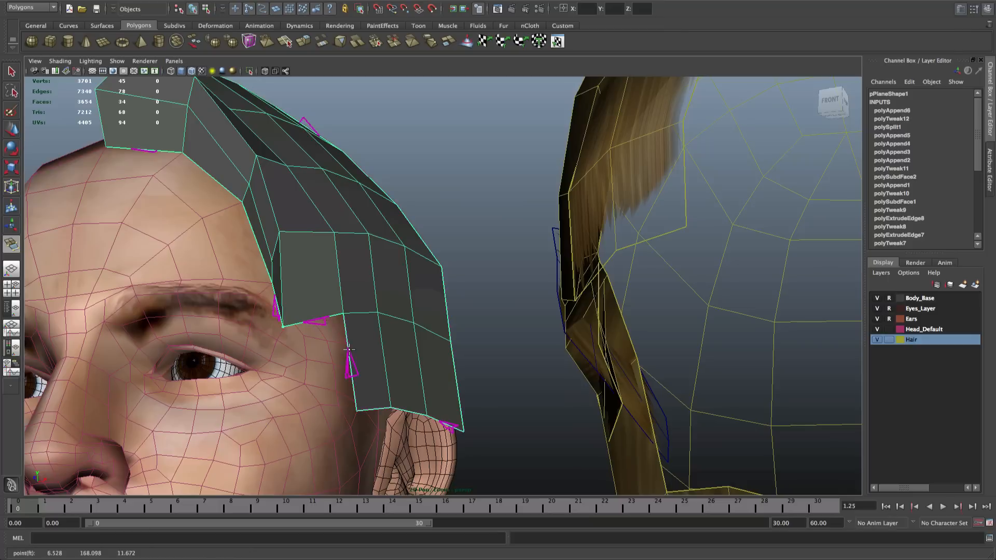
pyautogui.click(350, 354)
pyautogui.press('Return')
pyautogui.press('q')
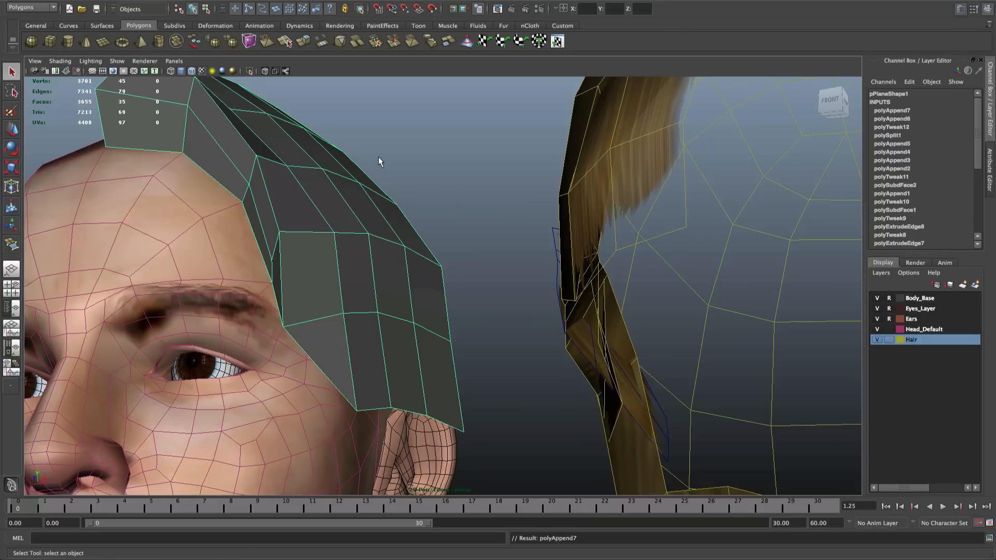
# Add a vertex at the middle of the last appended face's diagonal front edge with the Interactive Split Tool
pyautogui.click(378, 6)
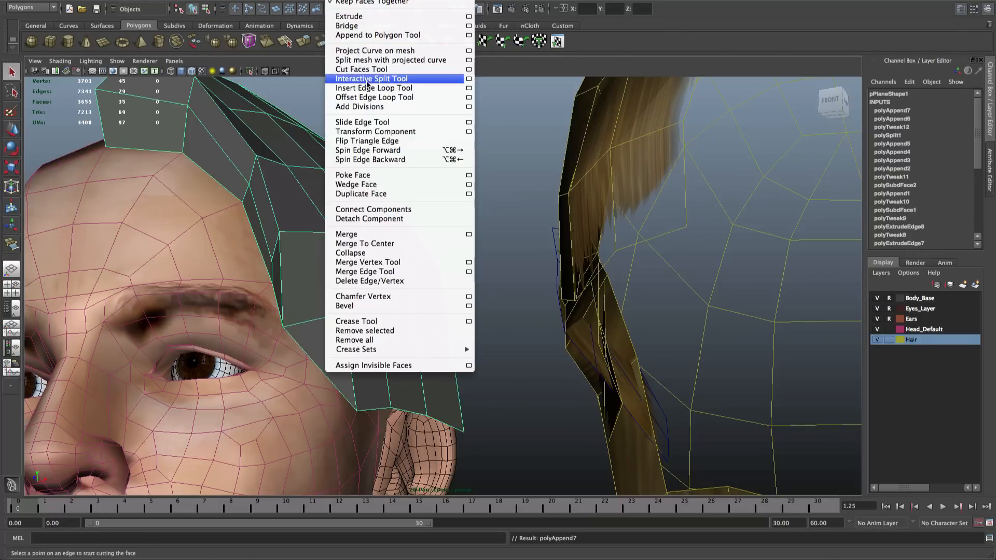
pyautogui.click(368, 79)
pyautogui.click(318, 356)
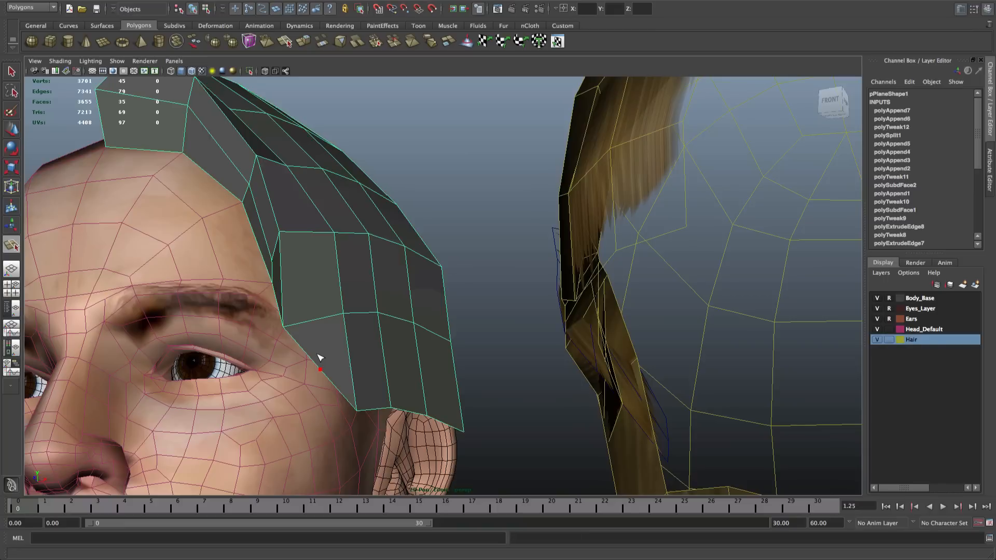
pyautogui.press('q')
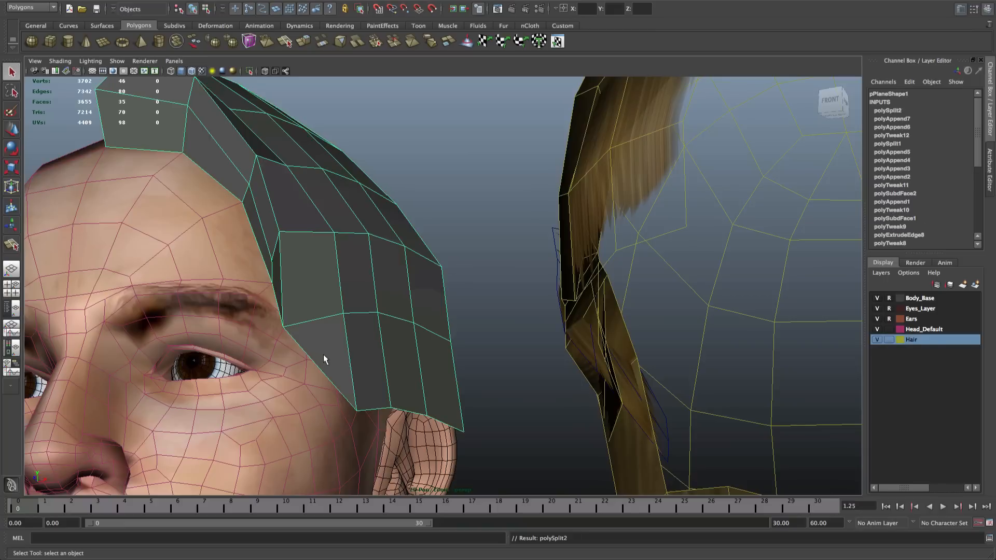
# Move the added vertex outward to round off the lower front corner of the side hair
pyautogui.moveTo(323, 354); pyautogui.dragTo(305, 355, button='right')
pyautogui.click(321, 368)
pyautogui.press('w')
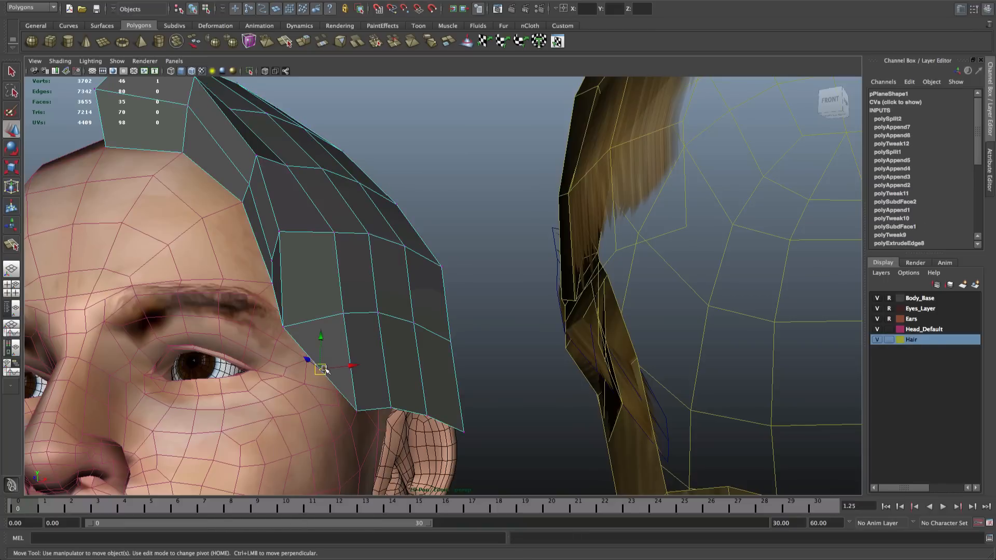
pyautogui.moveTo(321, 368); pyautogui.dragTo(390, 344)
pyautogui.moveTo(390, 343); pyautogui.dragTo(405, 325, button='right')
# Check the new hair against the reference hair and raise a vertex just behind the front edge on the hair's top
pyautogui.keyDown('alt'); pyautogui.moveTo(406, 325); pyautogui.dragTo(680, 223); pyautogui.keyUp('alt')
pyautogui.click(636, 253)
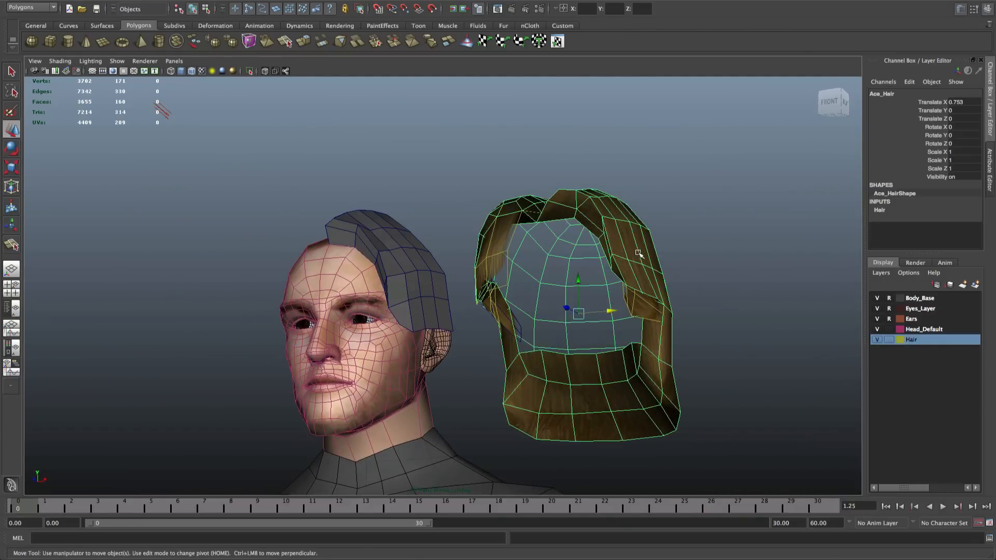
pyautogui.keyDown('alt'); pyautogui.moveTo(637, 254); pyautogui.dragTo(578, 276); pyautogui.keyUp('alt')
pyautogui.click(391, 183)
pyautogui.scroll(5, 391, 182)
pyautogui.keyDown('alt'); pyautogui.moveTo(391, 183); pyautogui.dragTo(305, 203); pyautogui.keyUp('alt')
pyautogui.click(305, 202)
pyautogui.moveTo(297, 208); pyautogui.dragTo(270, 206, button='right')
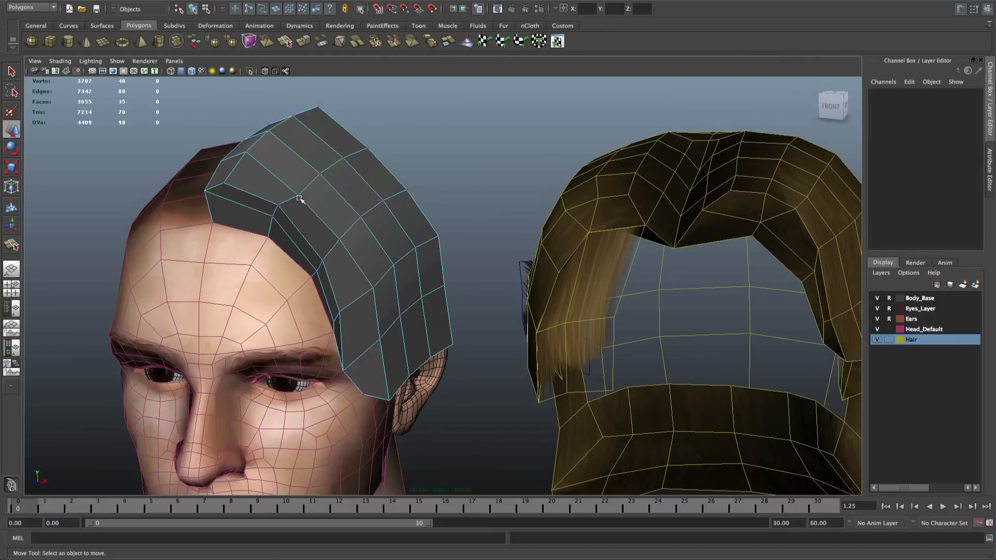
pyautogui.click(297, 196)
pyautogui.keyDown('alt'); pyautogui.moveTo(291, 189); pyautogui.dragTo(221, 183); pyautogui.keyUp('alt')
pyautogui.click(307, 138)
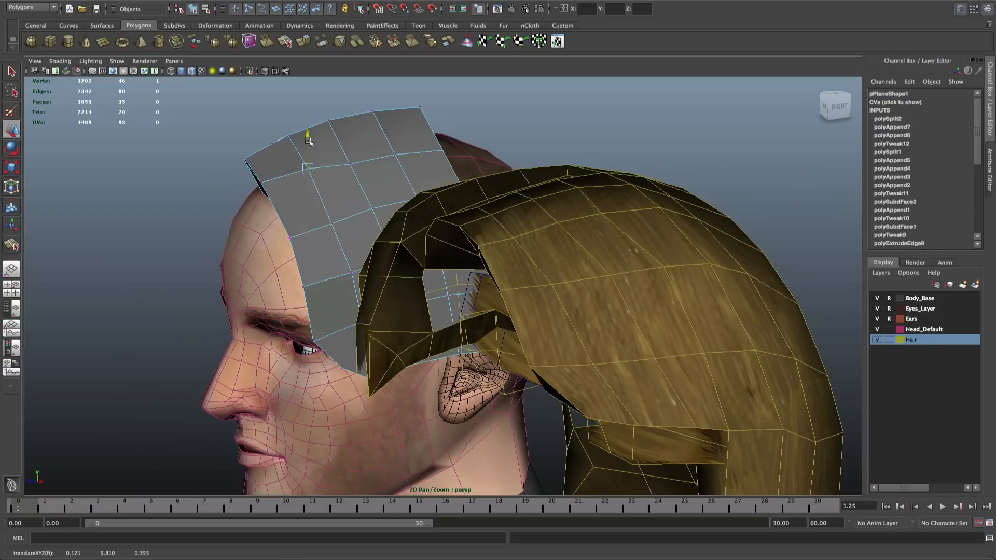
# Raise the neighbouring vertex farther back in the same row on top of the new hair
pyautogui.press('q')
pyautogui.click(352, 163)
pyautogui.click(355, 164)
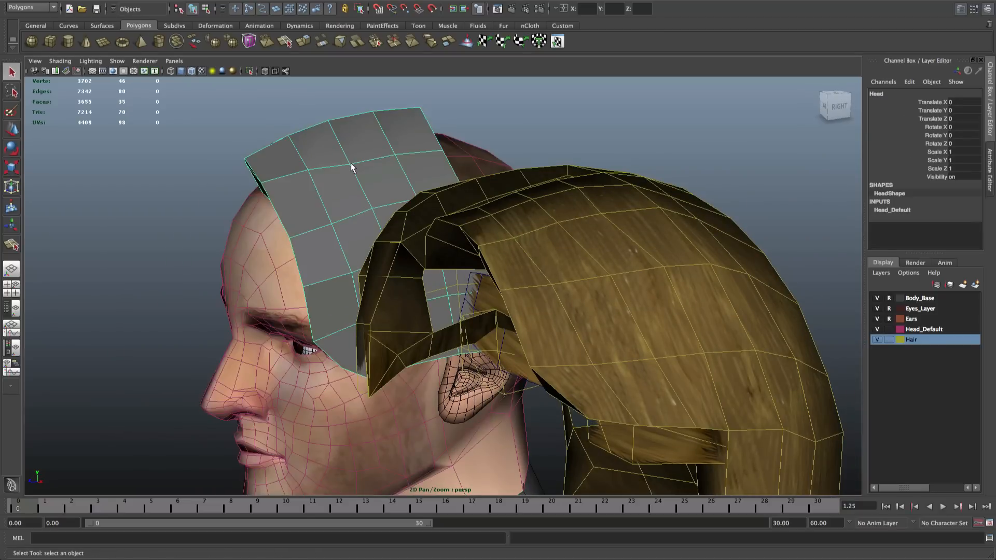
pyautogui.press('F8')
pyautogui.click(352, 162)
pyautogui.press('w')
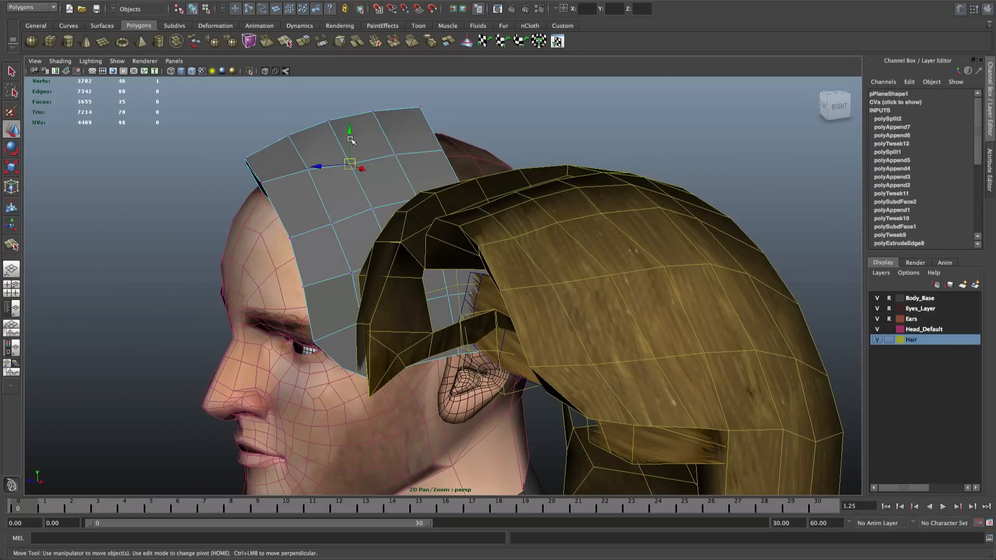
pyautogui.click(350, 135)
pyautogui.keyDown('alt'); pyautogui.moveTo(350, 155); pyautogui.dragTo(354, 306); pyautogui.keyUp('alt')
pyautogui.click(324, 306)
# Compare the new hair with the reference hair from the back and the front
pyautogui.moveTo(396, 268)
pyautogui.keyDown('alt'); pyautogui.mouseDown()
pyautogui.moveTo(426, 266)
pyautogui.moveTo(389, 278)
pyautogui.mouseUp(); pyautogui.keyUp('alt')
pyautogui.moveTo(389, 279); pyautogui.dragTo(440, 228, button='right')
pyautogui.keyDown('alt'); pyautogui.moveTo(472, 204); pyautogui.dragTo(441, 298); pyautogui.keyUp('alt')
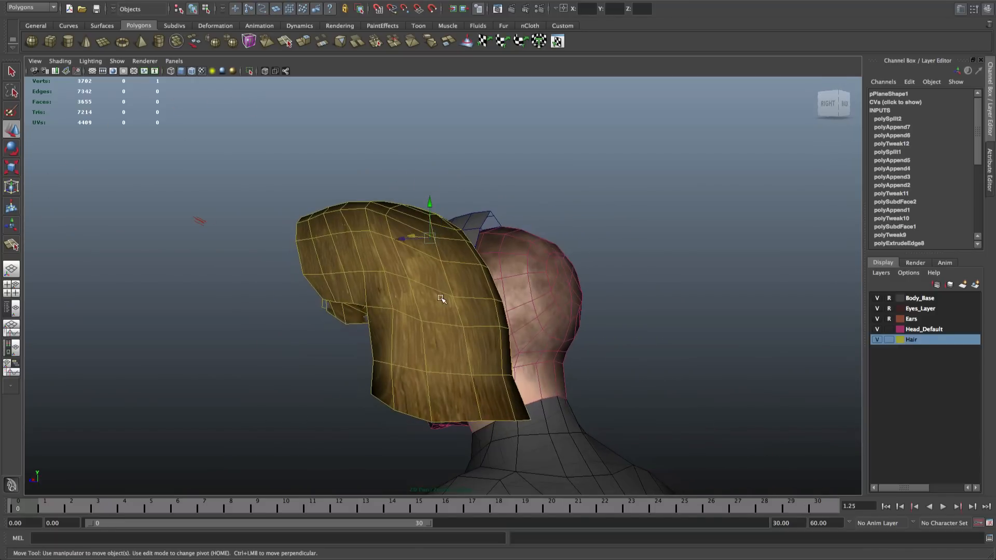
pyautogui.click(427, 294)
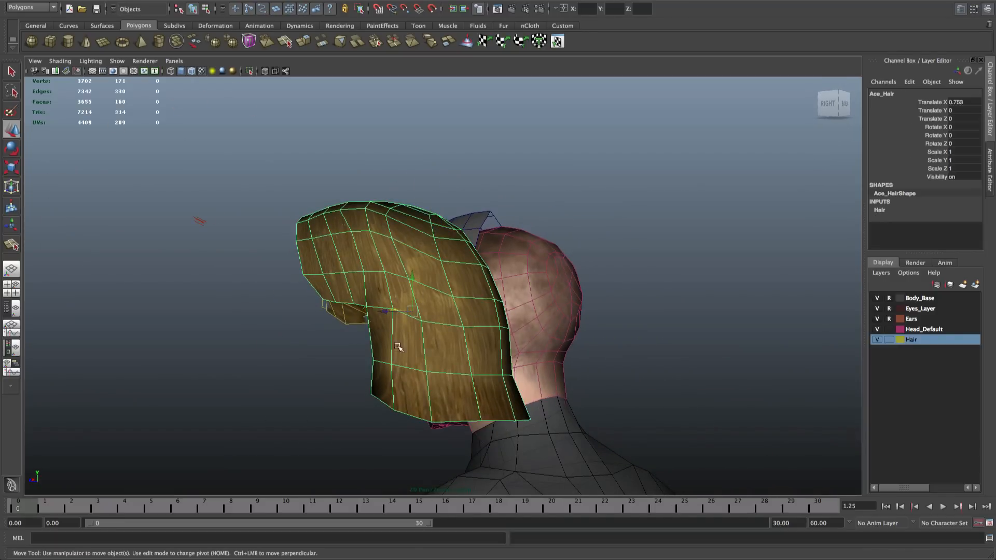
pyautogui.keyDown('alt'); pyautogui.moveTo(418, 396); pyautogui.dragTo(568, 238); pyautogui.keyUp('alt')
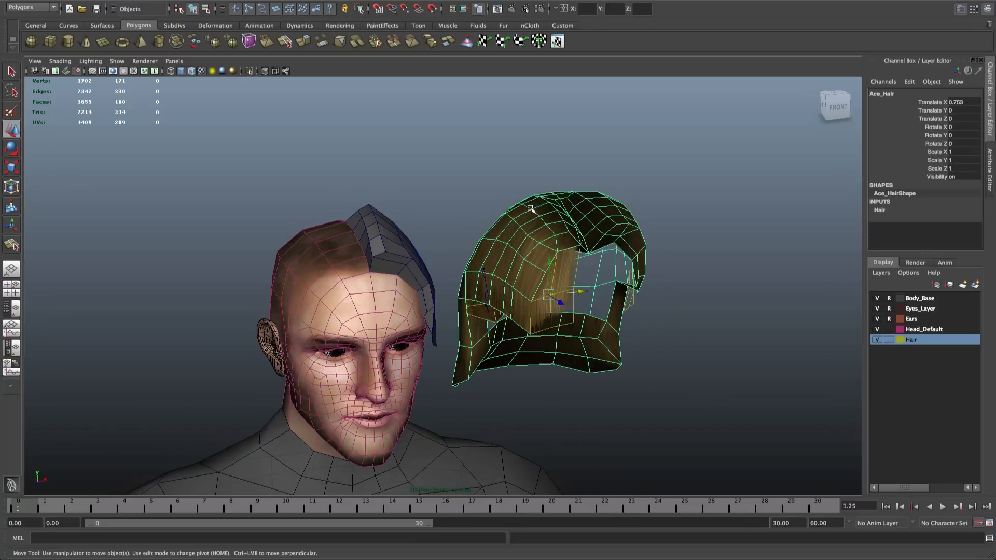
pyautogui.click(388, 258)
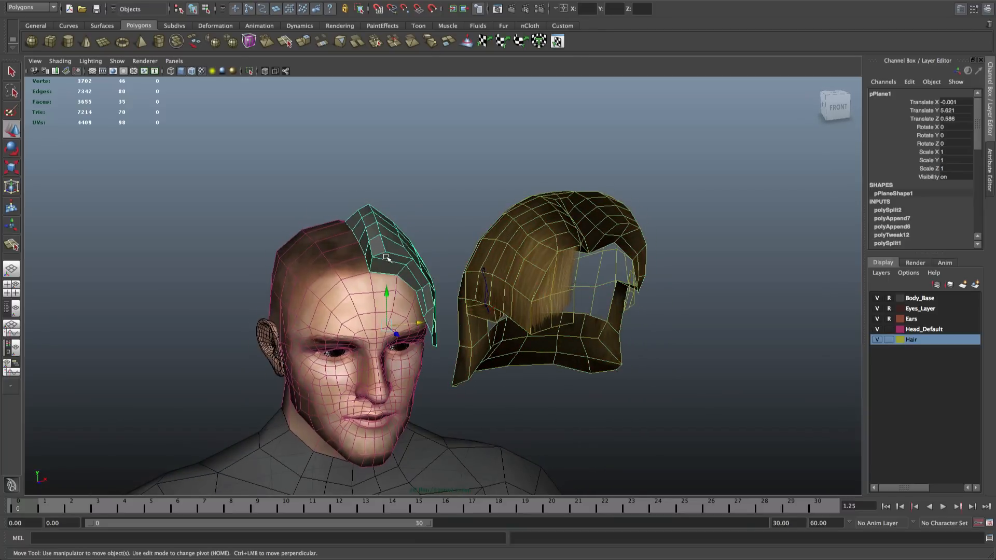
pyautogui.scroll(5, 394, 252)
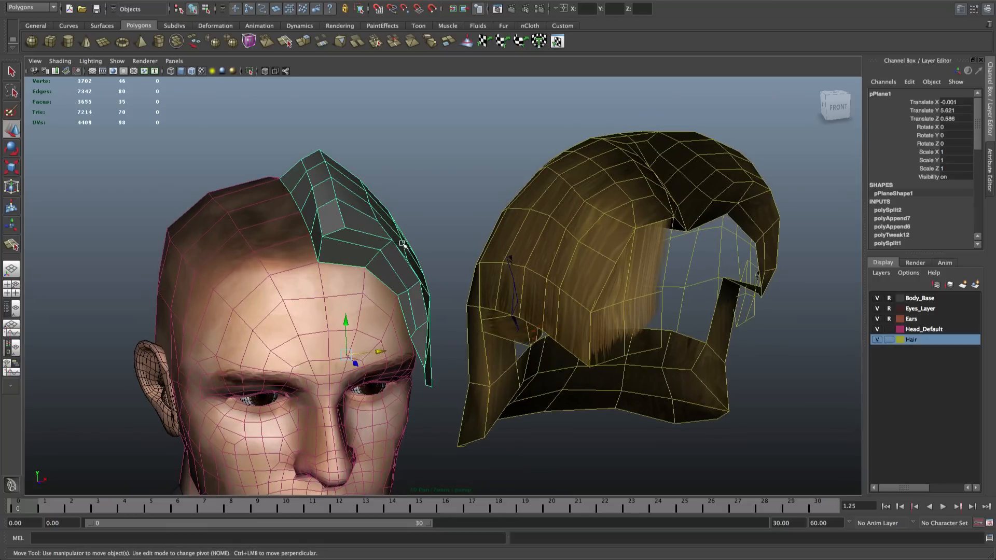
pyautogui.keyDown('alt'); pyautogui.moveTo(402, 244); pyautogui.dragTo(369, 257); pyautogui.keyUp('alt')
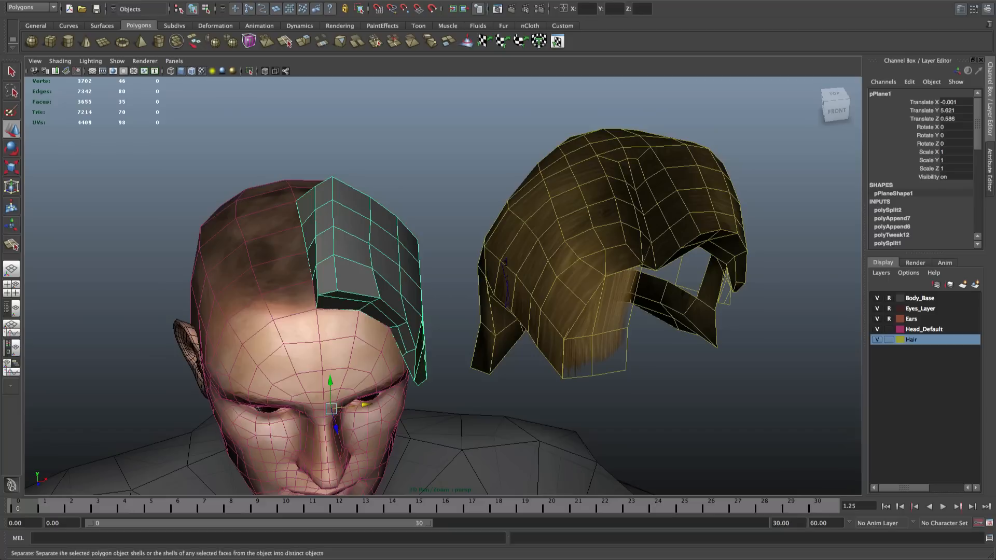
pyautogui.click(112, 1)
pyautogui.click(383, 205)
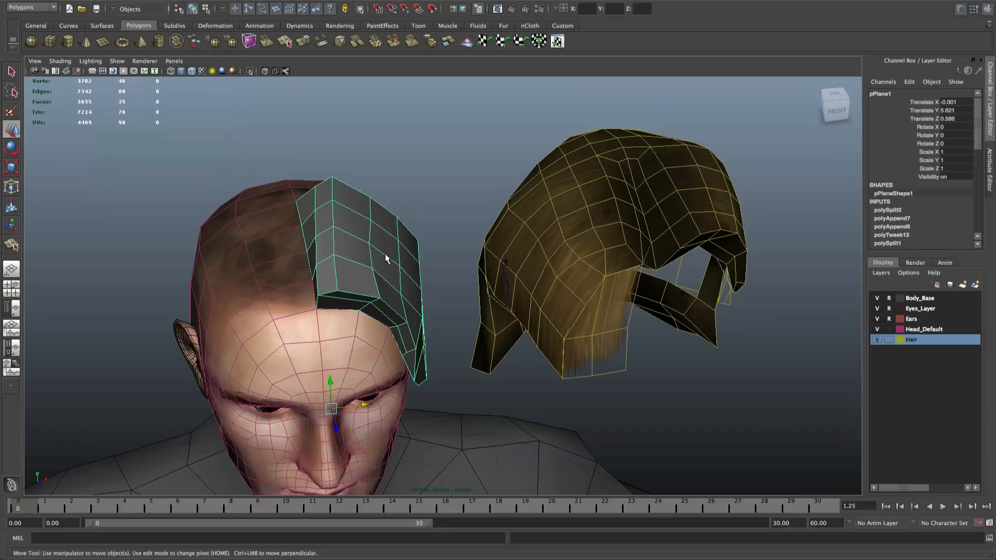
pyautogui.press('w')
pyautogui.scroll(5, 371, 275)
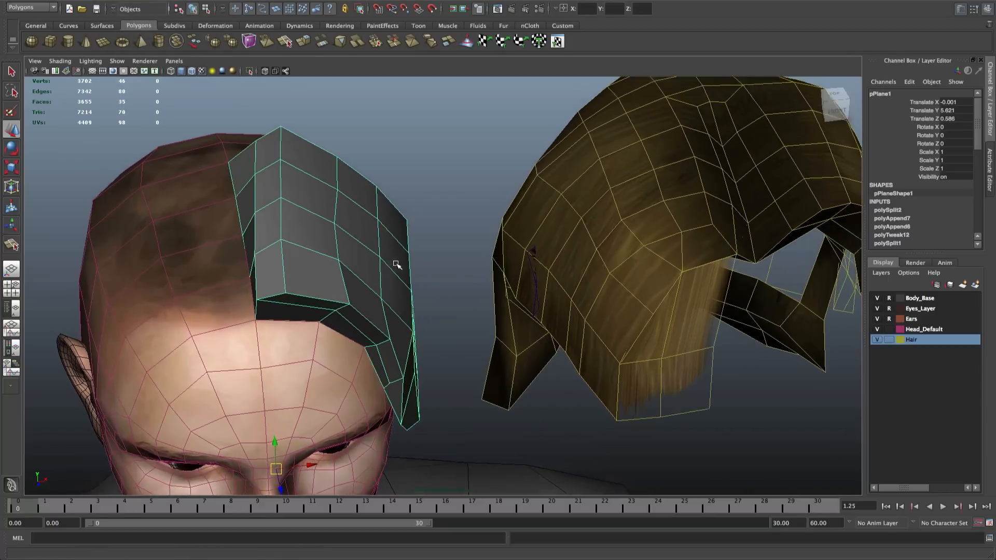
pyautogui.rightClick(388, 269)
pyautogui.moveTo(402, 264); pyautogui.dragTo(411, 258, button='right')
pyautogui.scroll(-5, 412, 257)
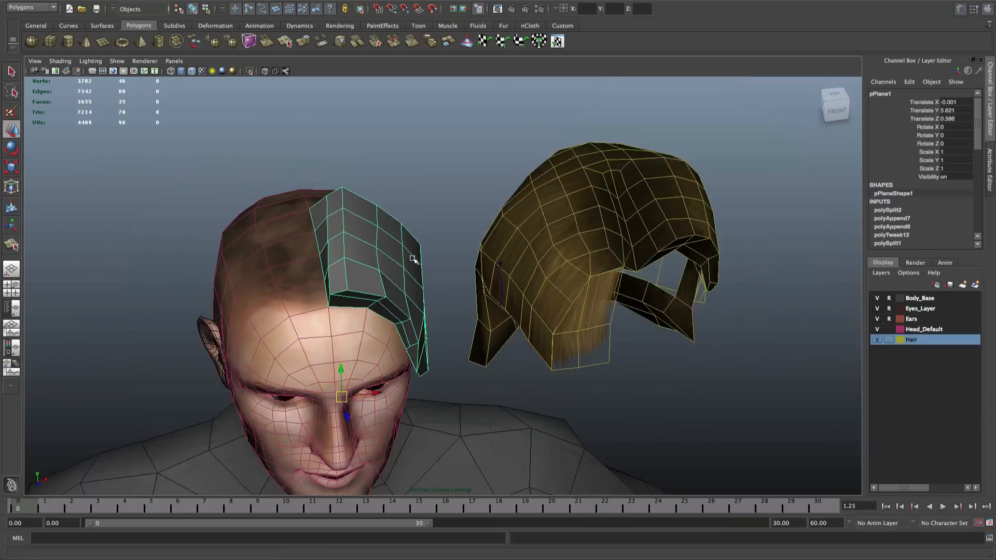
pyautogui.keyDown('alt'); pyautogui.moveTo(413, 257); pyautogui.dragTo(390, 237); pyautogui.keyUp('alt')
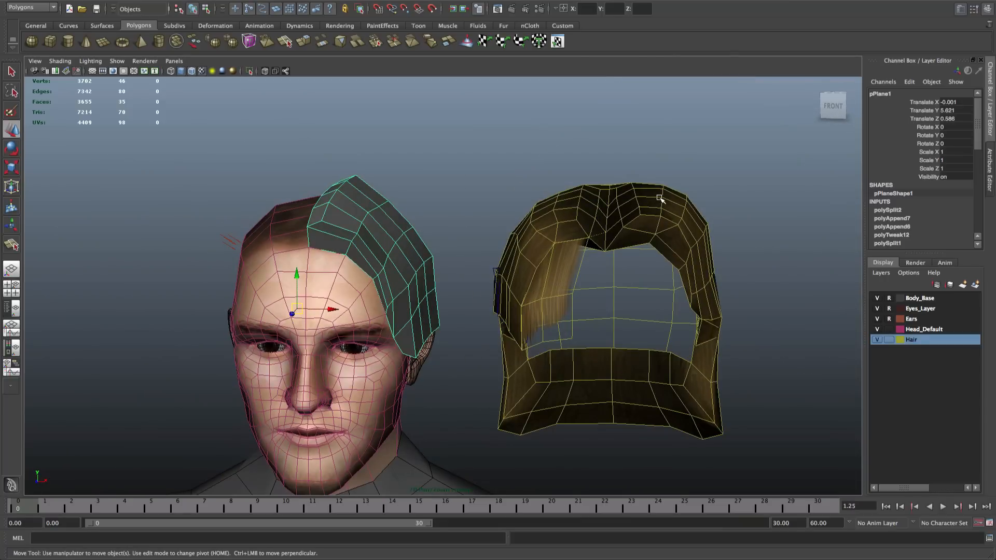
# Inspect the new hair mesh's Translate X, Y and Z values
pyautogui.doubleClick(953, 102)
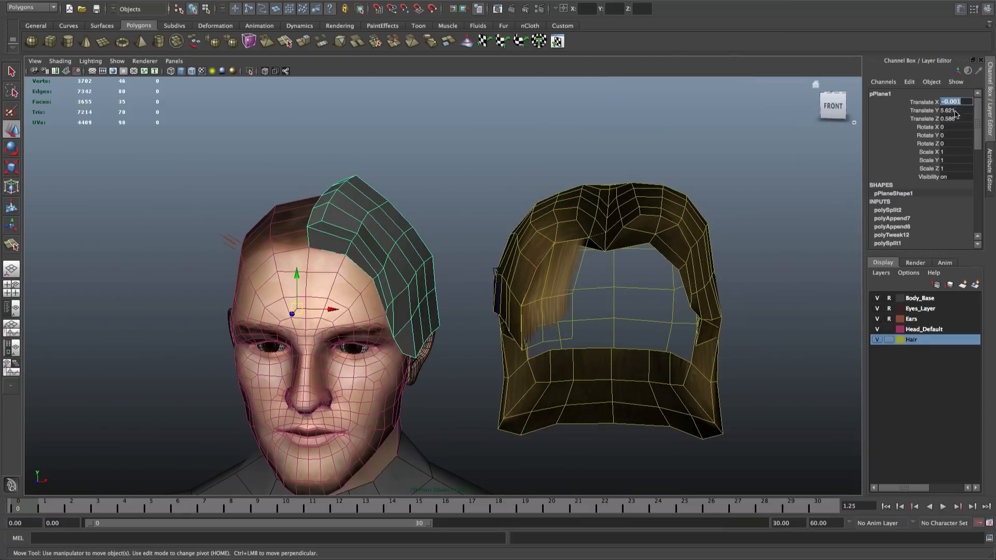
pyautogui.doubleClick(955, 118)
pyautogui.doubleClick(962, 110)
pyautogui.doubleClick(962, 102)
pyautogui.doubleClick(960, 111)
pyautogui.doubleClick(958, 119)
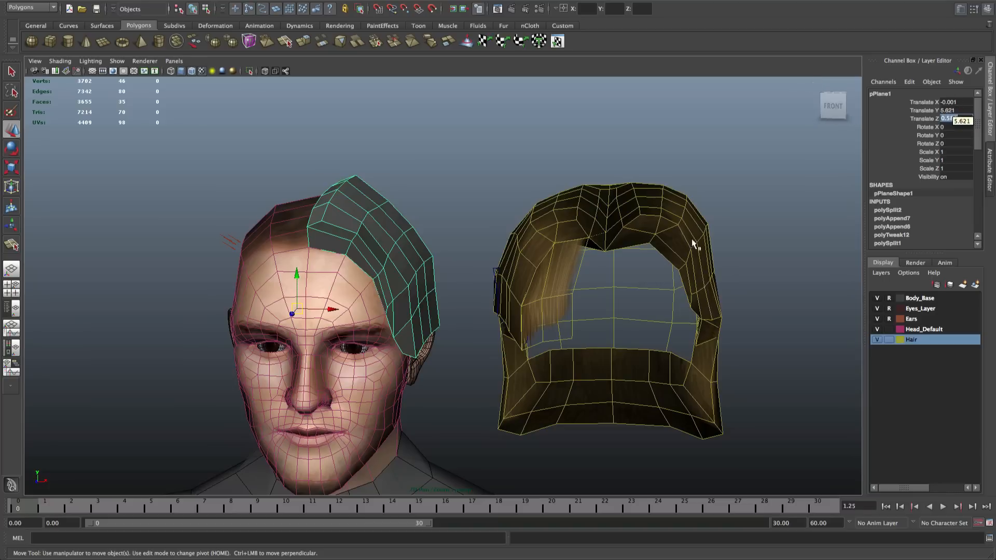
# Freeze the transformations of the half hair mesh on the head
pyautogui.keyDown('alt'); pyautogui.moveTo(341, 190); pyautogui.dragTo(360, 201); pyautogui.keyUp('alt')
pyautogui.click(111, 0)
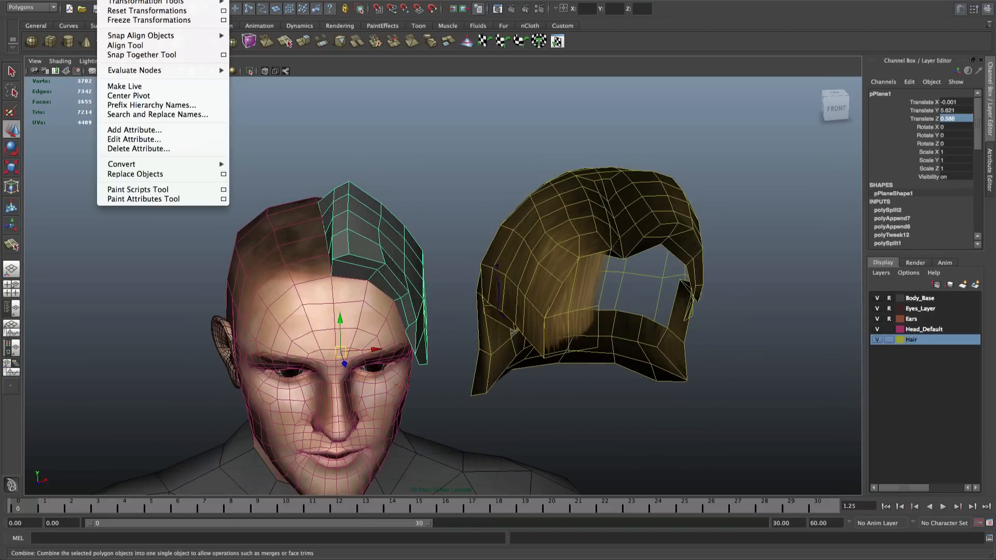
pyautogui.click(128, 21)
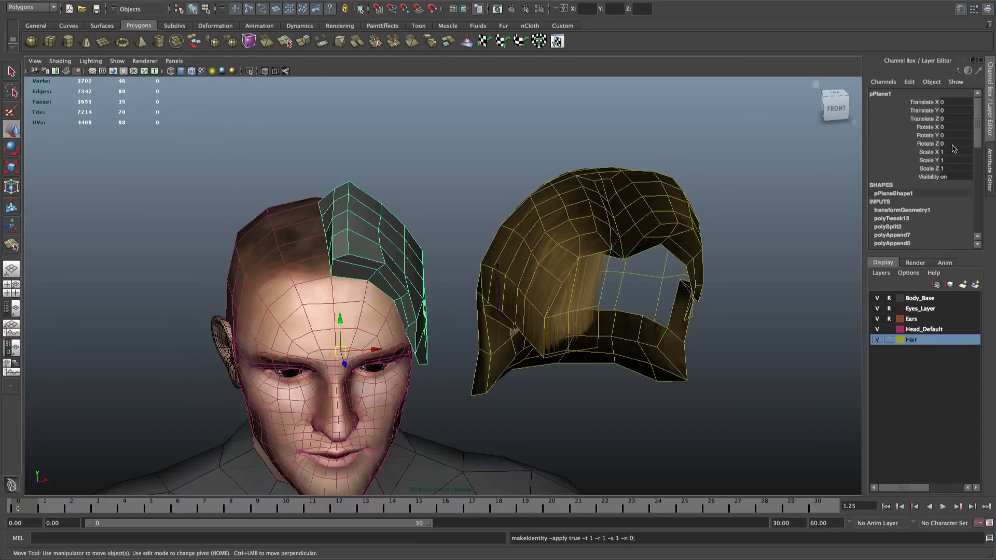
pyautogui.keyDown('alt'); pyautogui.moveTo(382, 187); pyautogui.dragTo(393, 207); pyautogui.keyUp('alt')
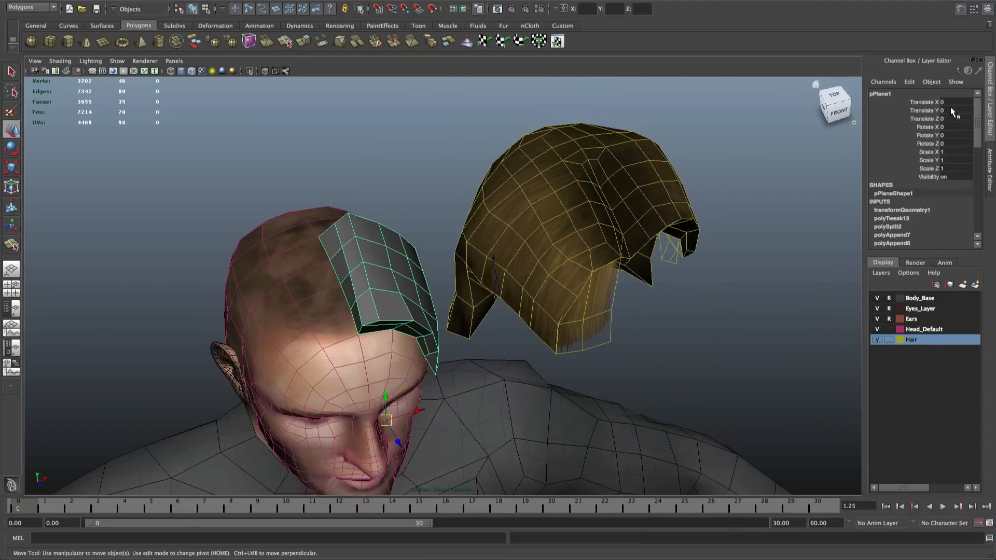
# Try shifting an edge loop of the half hair outward along X and check the mesh's transform values as an object
pyautogui.moveTo(401, 260); pyautogui.dragTo(378, 250, button='right')
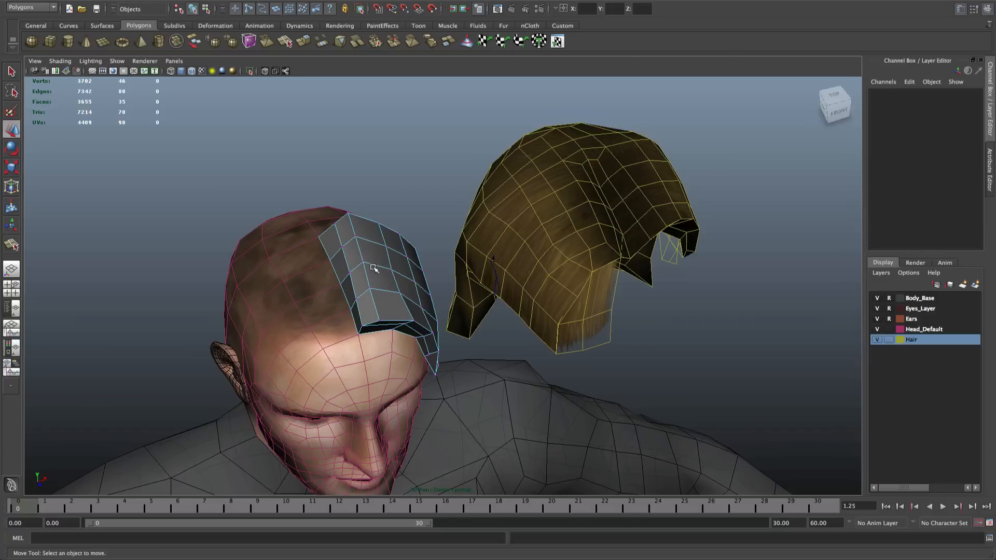
pyautogui.moveTo(373, 267); pyautogui.dragTo(380, 249, button='right')
pyautogui.doubleClick(383, 223)
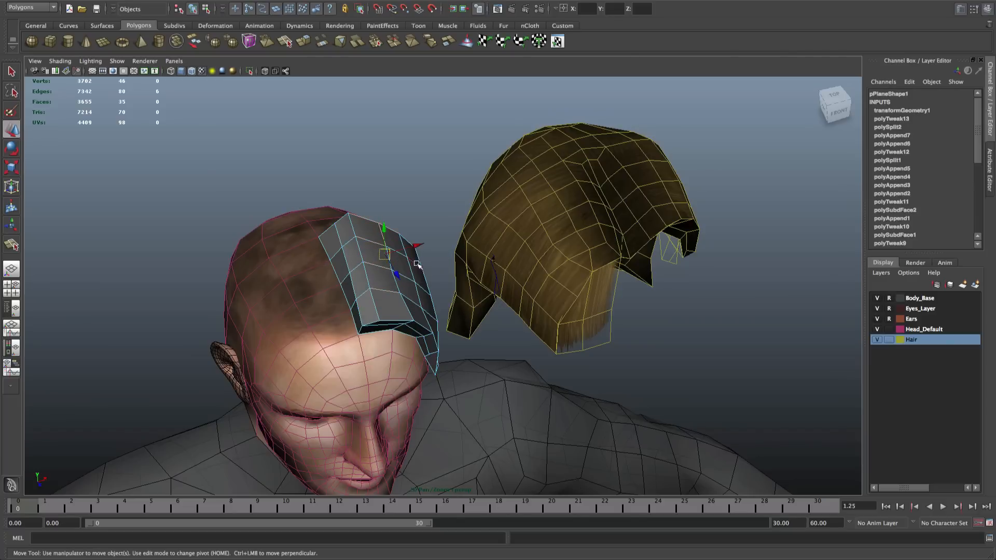
pyautogui.moveTo(411, 251); pyautogui.dragTo(440, 240)
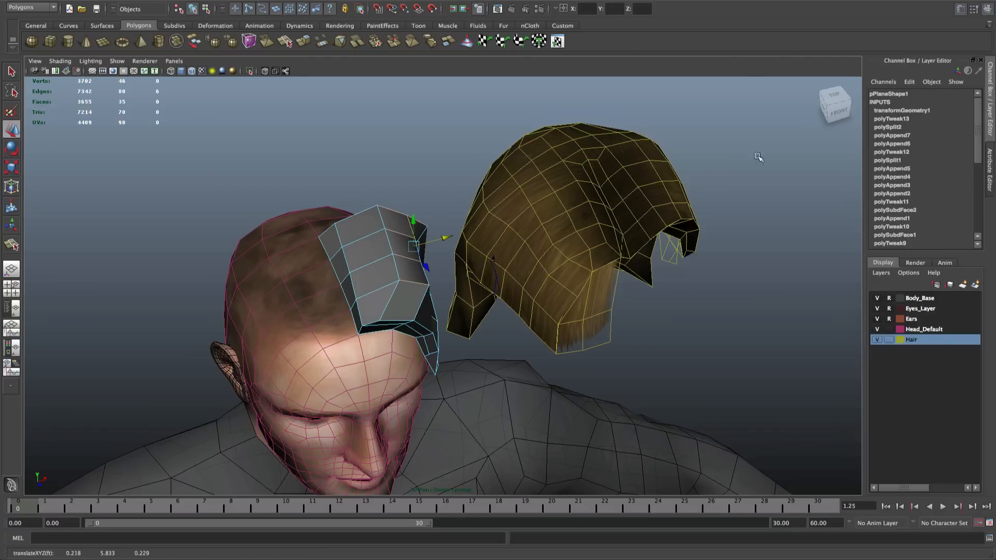
pyautogui.click(989, 181)
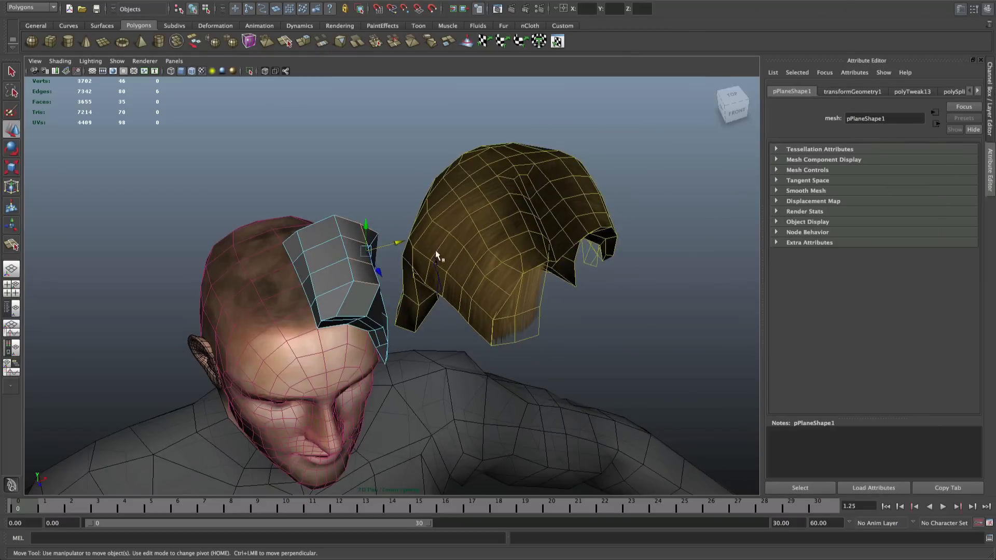
pyautogui.moveTo(353, 287); pyautogui.dragTo(406, 264, button='right')
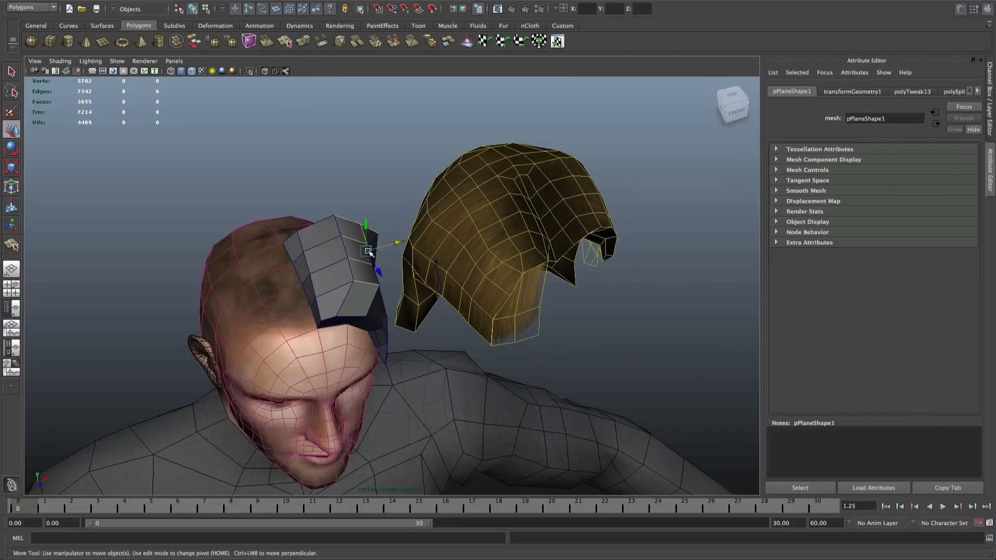
pyautogui.rightClick(306, 280)
pyautogui.click(333, 268)
pyautogui.click(990, 108)
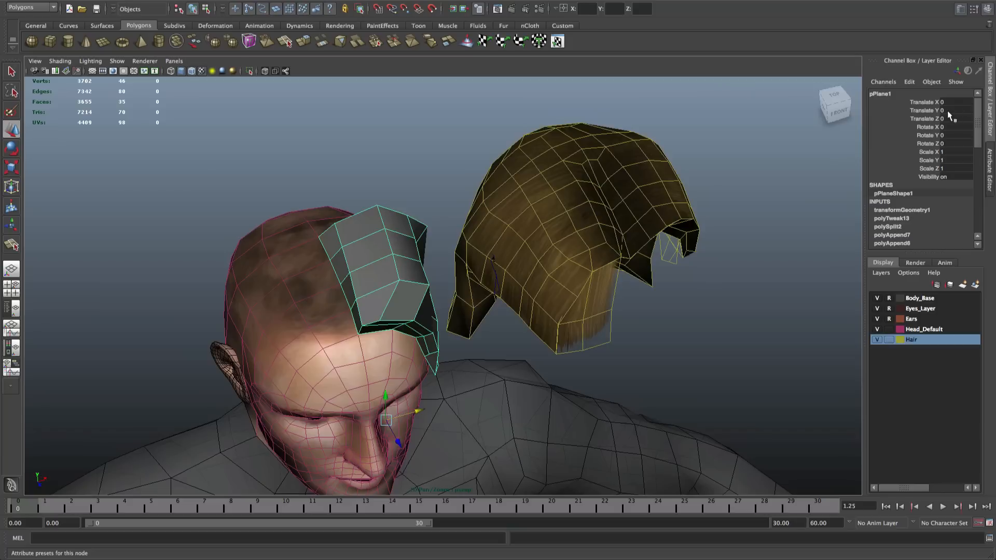
# Undo the edge loop shift, reselect the half hair as a whole object and recheck its attributes and transforms
pyautogui.press('z')
pyautogui.press('z')
pyautogui.press('z')
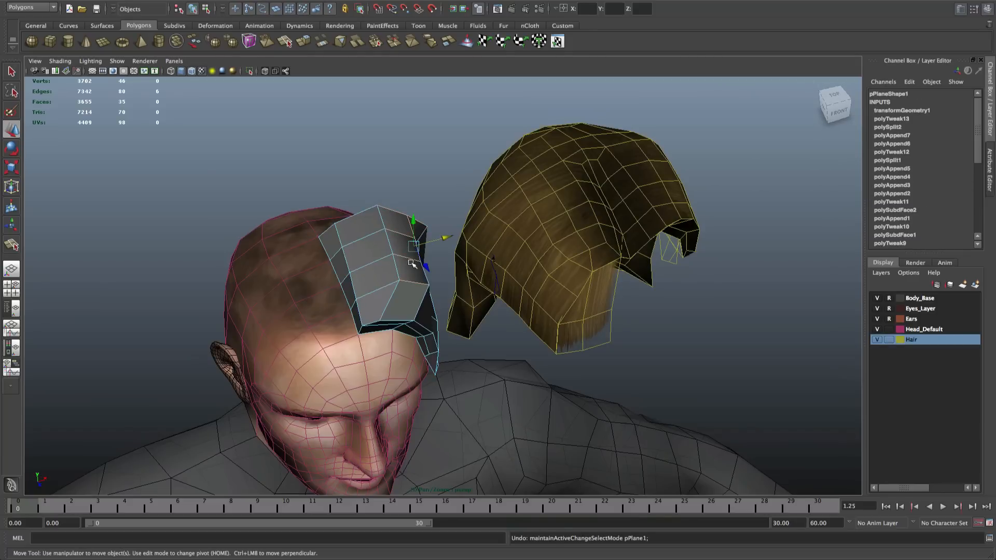
pyautogui.press('z')
pyautogui.click(430, 271)
pyautogui.moveTo(406, 295); pyautogui.dragTo(429, 252, button='right')
pyautogui.click(385, 279)
pyautogui.click(990, 153)
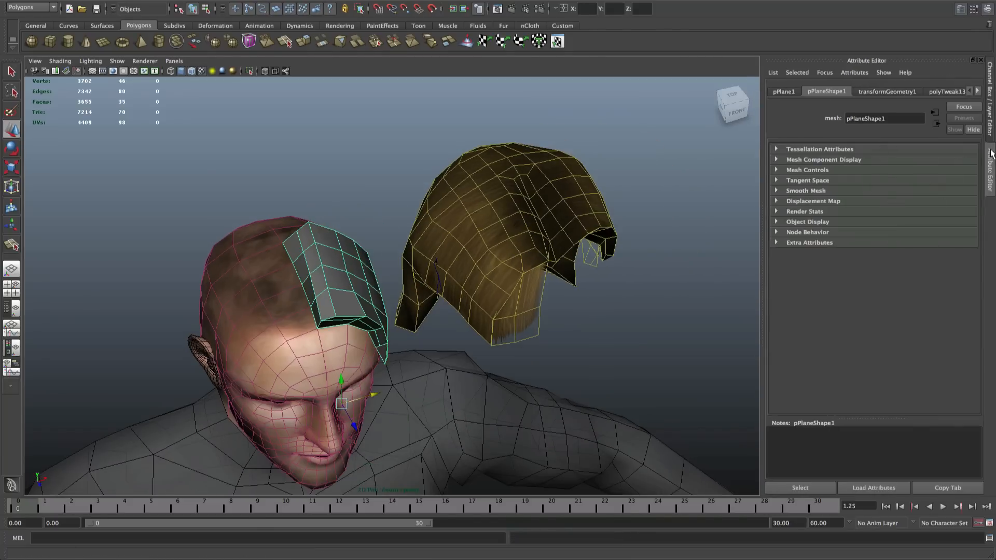
pyautogui.click(990, 98)
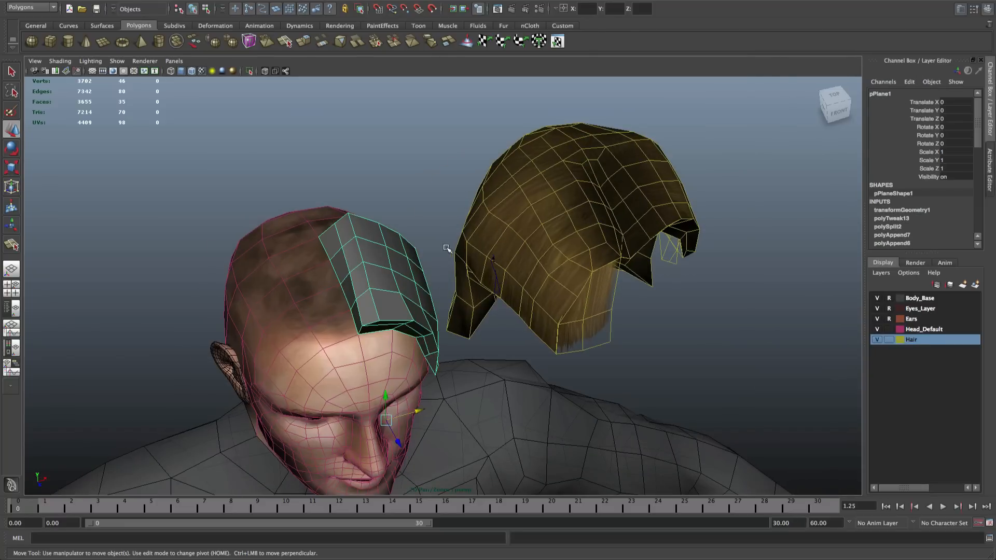
# Try moving the whole half hair mesh sideways along X and undo the move
pyautogui.moveTo(418, 417); pyautogui.dragTo(497, 363)
pyautogui.hotkey('ctrl', 'z')
pyautogui.hotkey('ctrl', 'z')
pyautogui.hotkey('ctrl', 'z')
pyautogui.hotkey('ctrl', 'z')
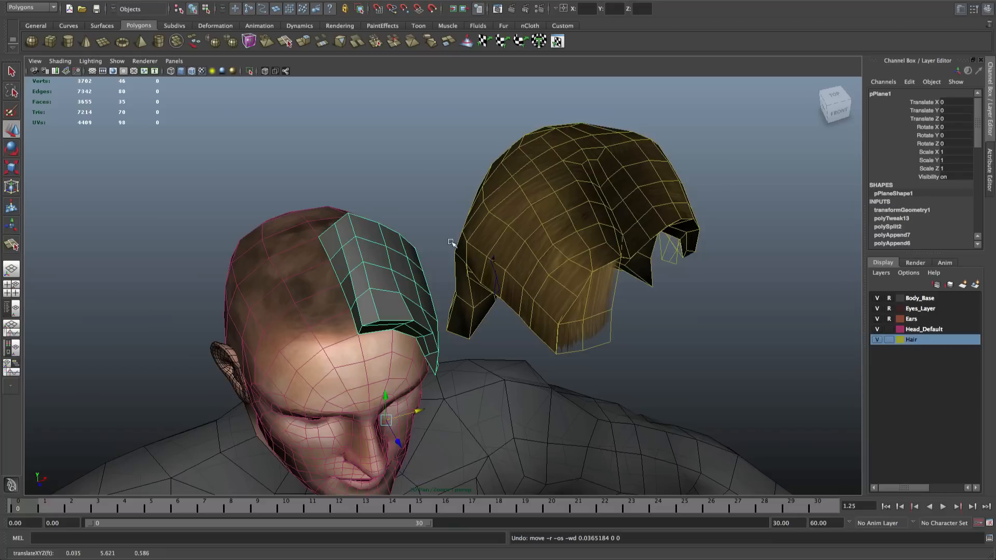
# Reset the half hair mesh's transformations and check its pivot location against the full body
pyautogui.moveTo(386, 289); pyautogui.dragTo(406, 274, button='right')
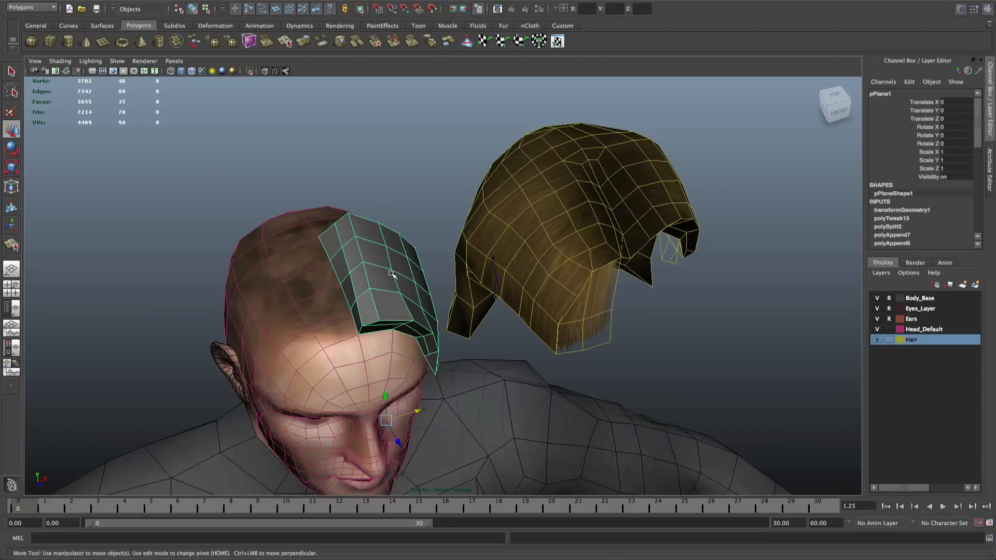
pyautogui.moveTo(393, 275)
pyautogui.keyDown('alt'); pyautogui.mouseDown()
pyautogui.moveTo(363, 280)
pyautogui.moveTo(394, 267)
pyautogui.mouseUp(); pyautogui.keyUp('alt')
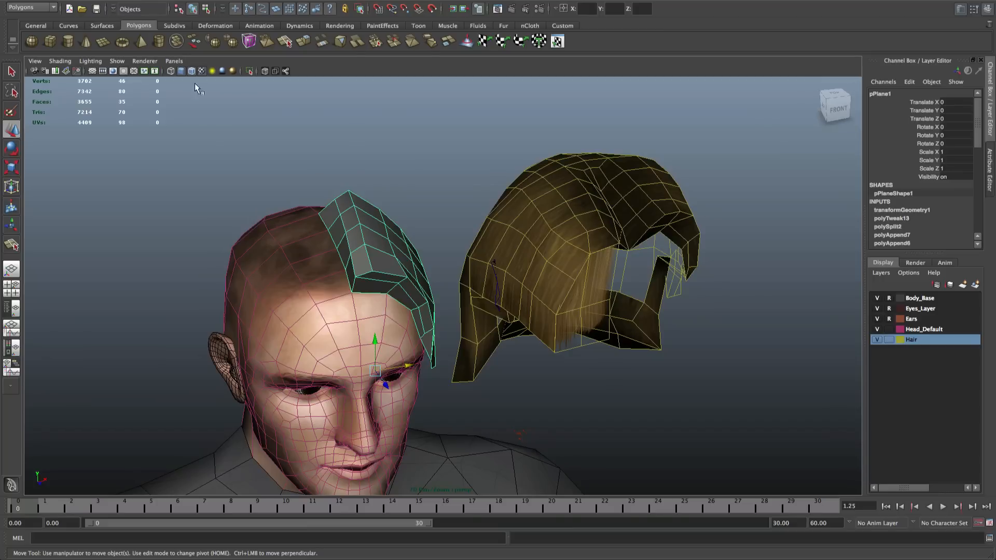
pyautogui.click(111, 0)
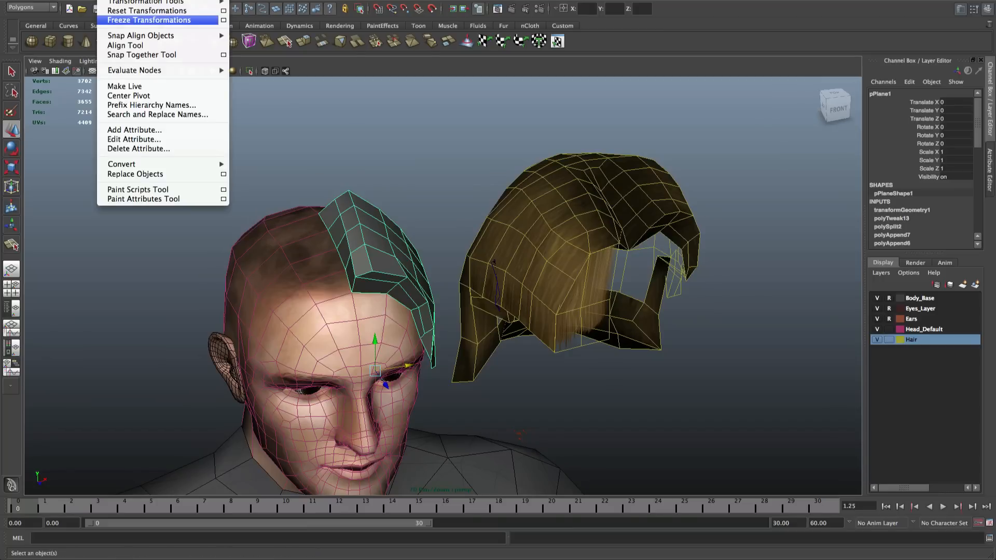
pyautogui.click(127, 10)
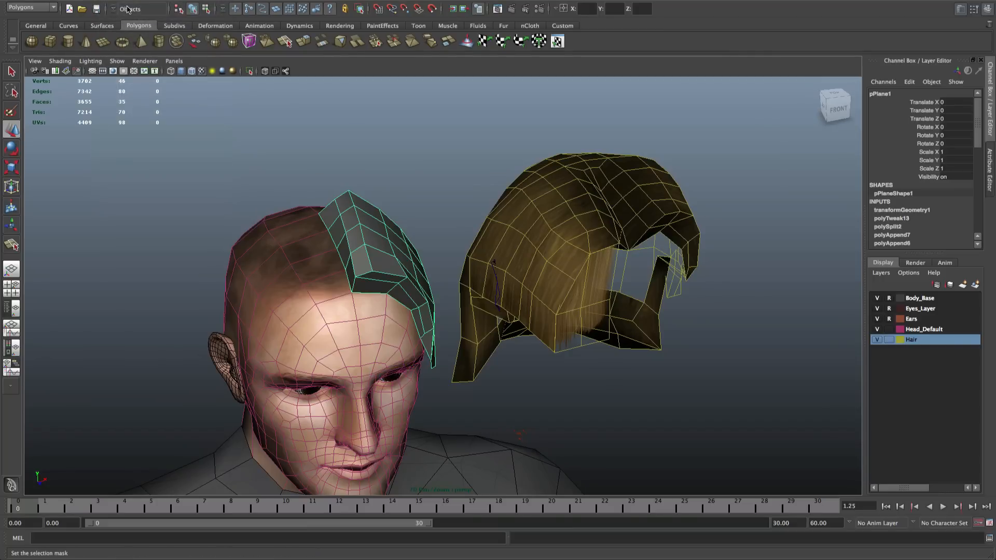
pyautogui.scroll(-10, 335, 179)
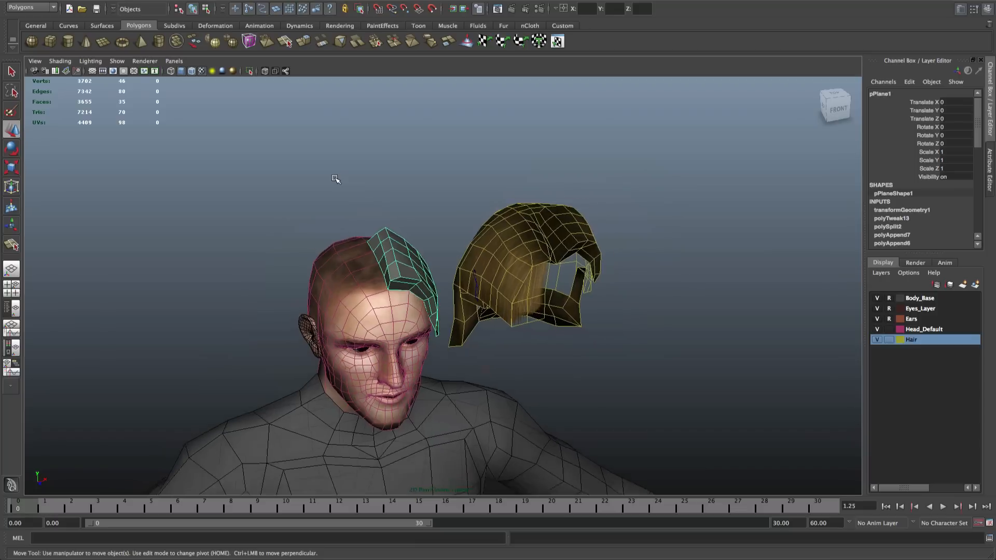
pyautogui.keyDown('alt'); pyautogui.moveTo(350, 73); pyautogui.dragTo(360, 57, button='middle'); pyautogui.keyUp('alt')
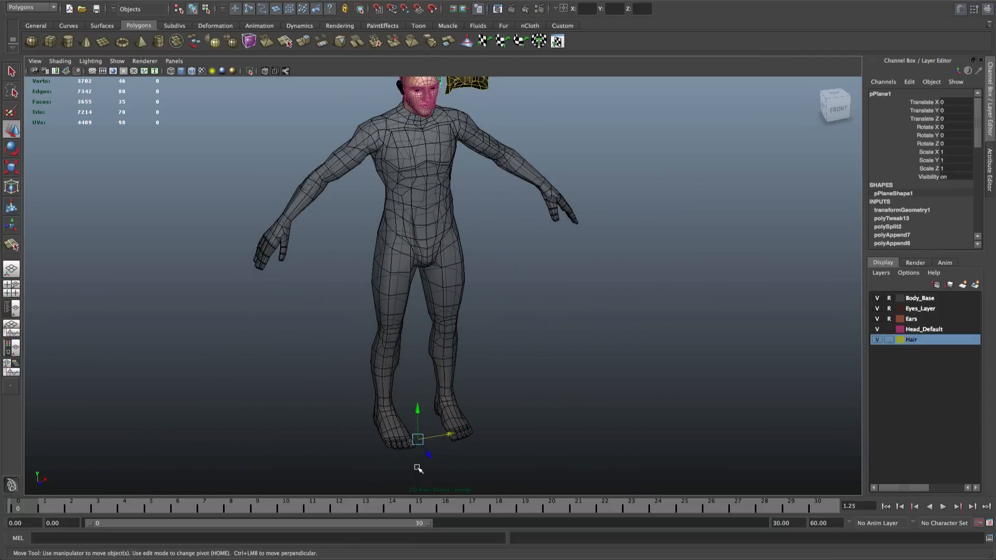
pyautogui.keyDown('alt'); pyautogui.moveTo(418, 468); pyautogui.dragTo(437, 433); pyautogui.keyUp('alt')
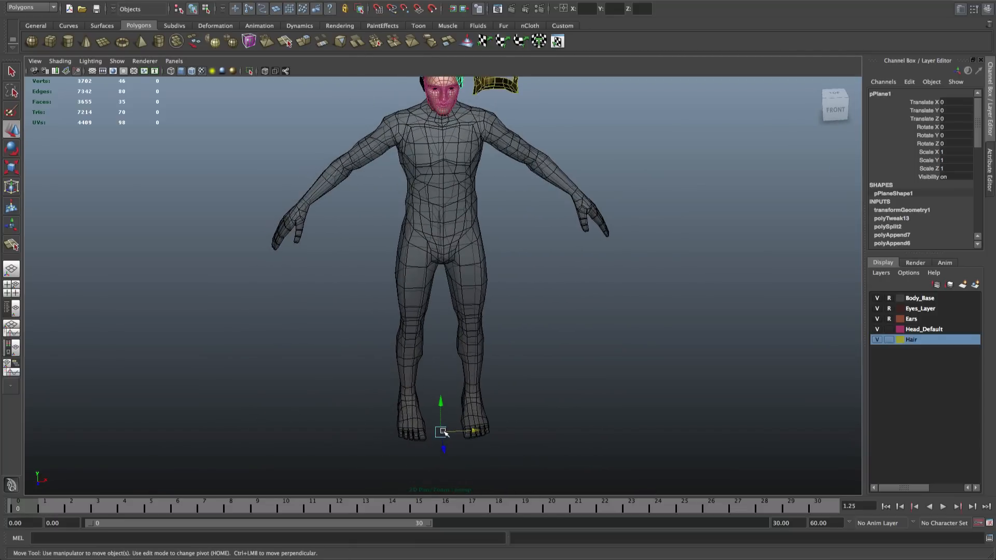
# Test-rotate the half hair mesh around its pivot between the feet, undoing each rotation
pyautogui.click(442, 433)
pyautogui.press('e')
pyautogui.moveTo(444, 434); pyautogui.dragTo(440, 417)
pyautogui.hotkey('ctrl', 'z')
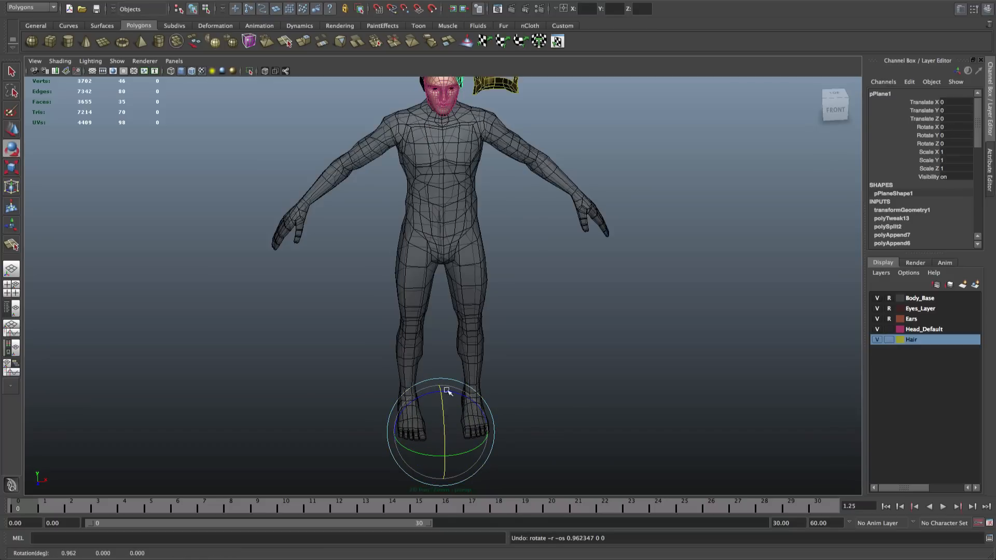
pyautogui.keyDown('alt'); pyautogui.moveTo(456, 317); pyautogui.dragTo(522, 329); pyautogui.keyUp('alt')
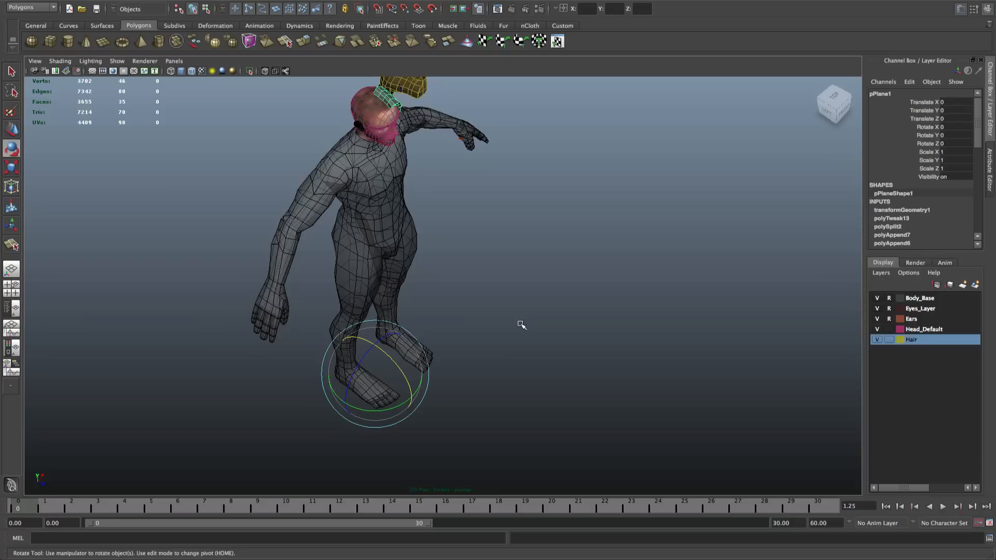
pyautogui.moveTo(373, 340)
pyautogui.mouseDown()
pyautogui.moveTo(348, 363)
pyautogui.moveTo(361, 371)
pyautogui.moveTo(358, 339)
pyautogui.mouseUp()
pyautogui.hotkey('ctrl', 'z')
pyautogui.hotkey('ctrl', 'z')
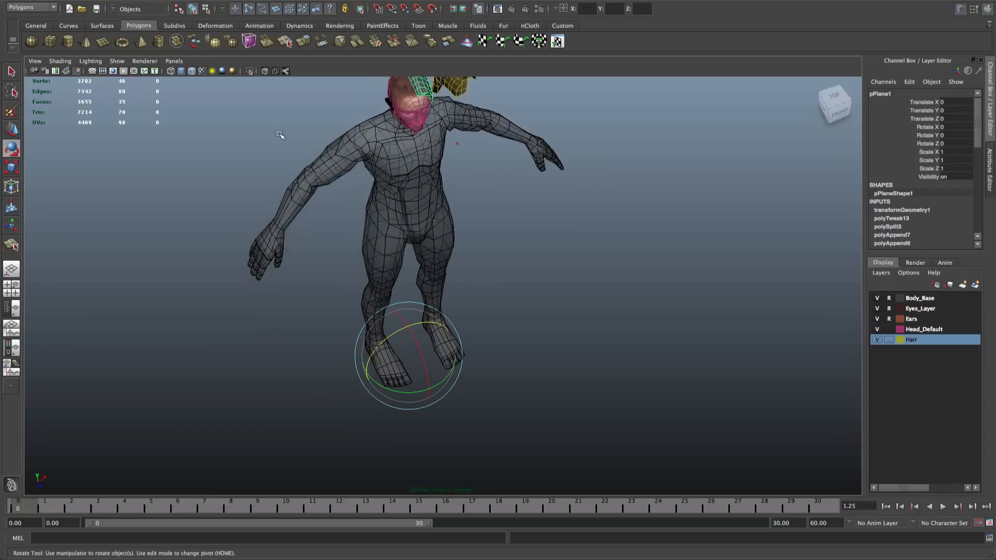
# Center the half hair mesh's pivot and try rotating the mesh around it, undoing the rotation
pyautogui.click(84, 1)
pyautogui.moveTo(114, 0)
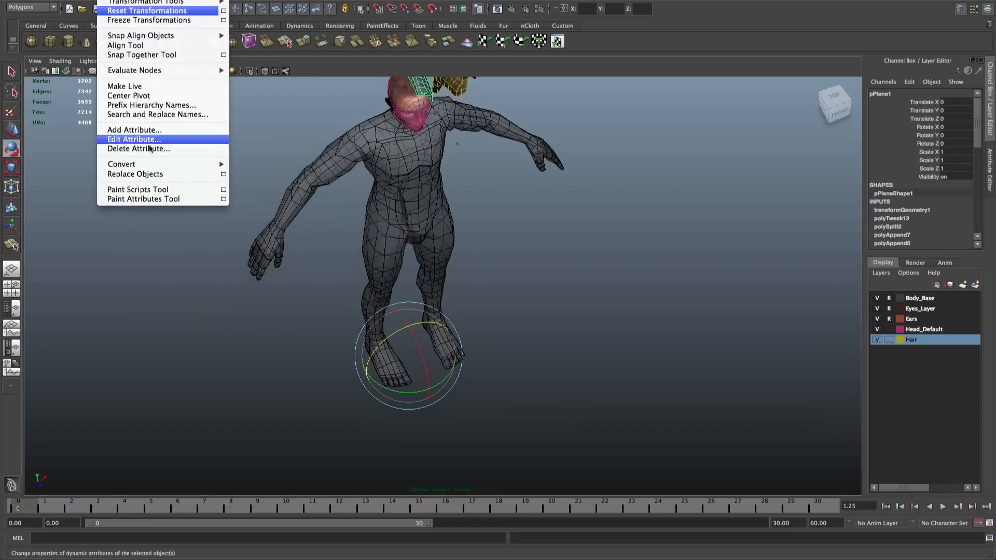
pyautogui.click(130, 95)
pyautogui.keyDown('alt'); pyautogui.moveTo(449, 142); pyautogui.dragTo(362, 318); pyautogui.keyUp('alt')
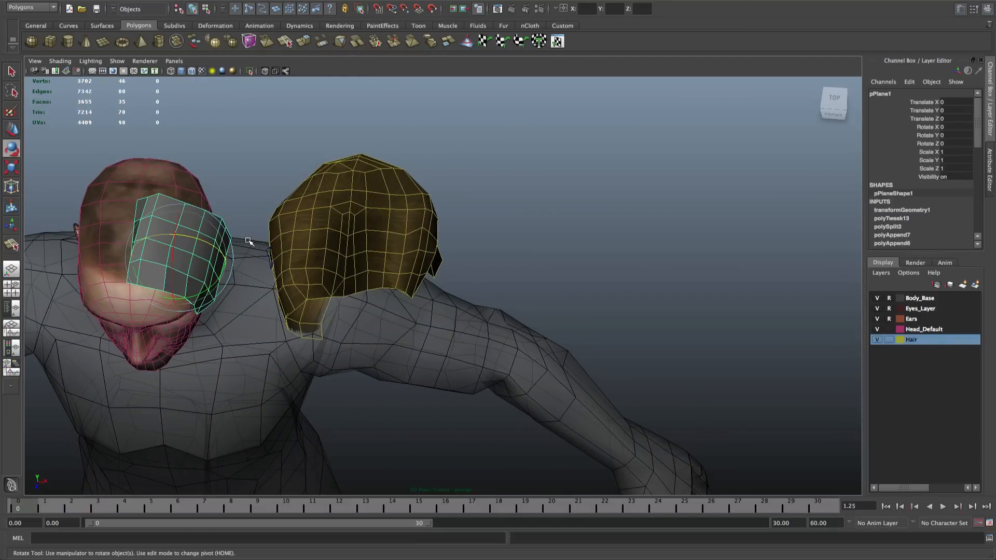
pyautogui.keyDown('alt'); pyautogui.moveTo(201, 243); pyautogui.dragTo(442, 250); pyautogui.keyUp('alt')
pyautogui.hotkey('ctrl', 'z')
pyautogui.scroll(-8, 471, 242)
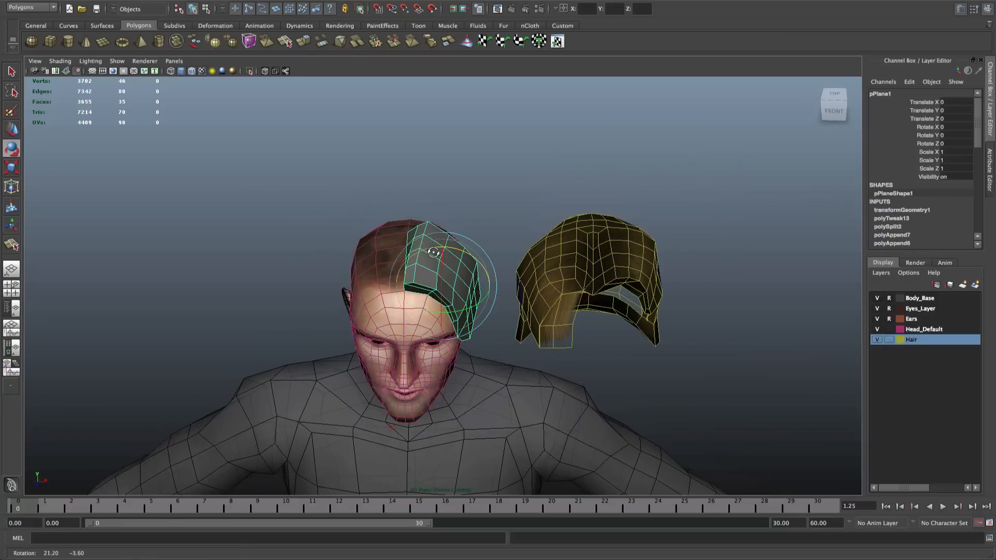
# Reset the half hair mesh's transformations again to return its pivot to the world origin
pyautogui.press('q')
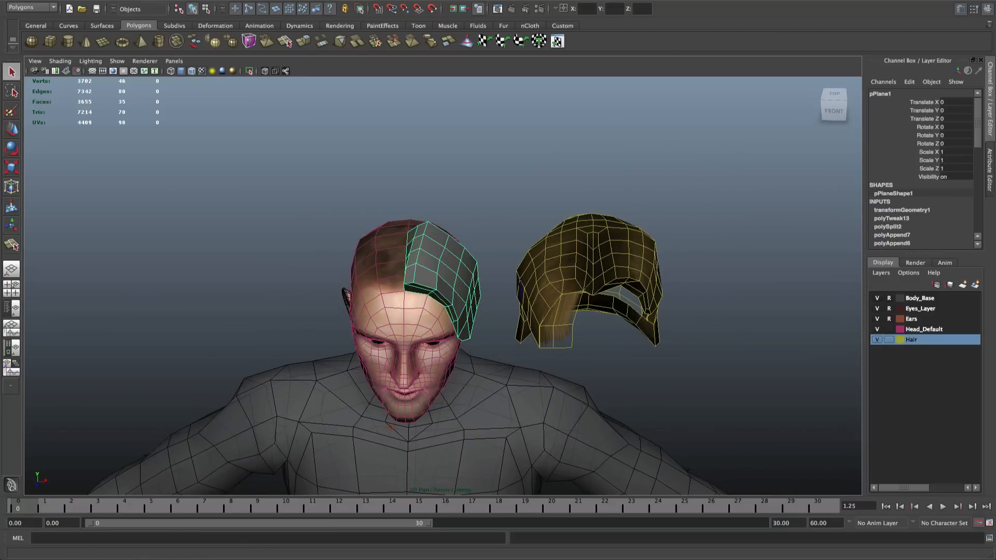
pyautogui.click(111, 0)
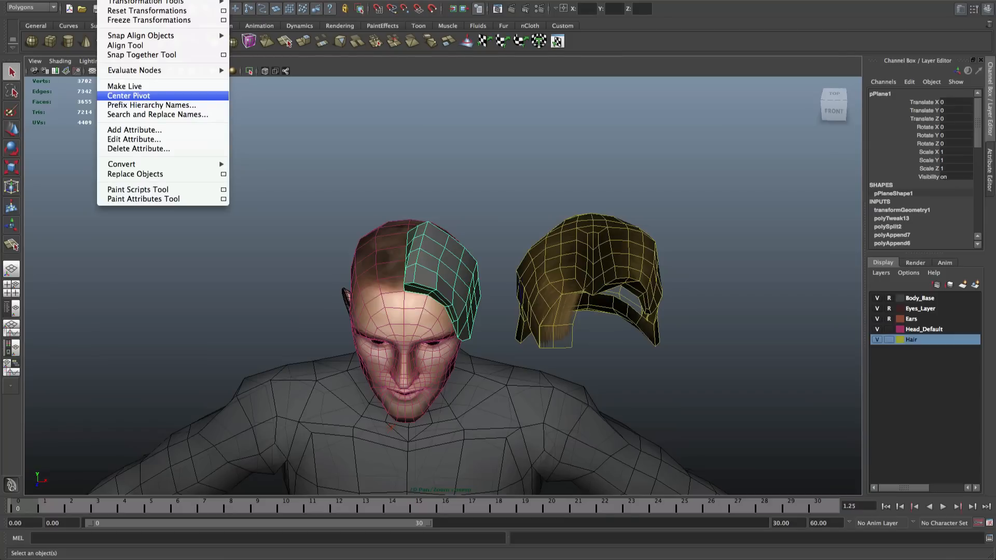
pyautogui.click(129, 96)
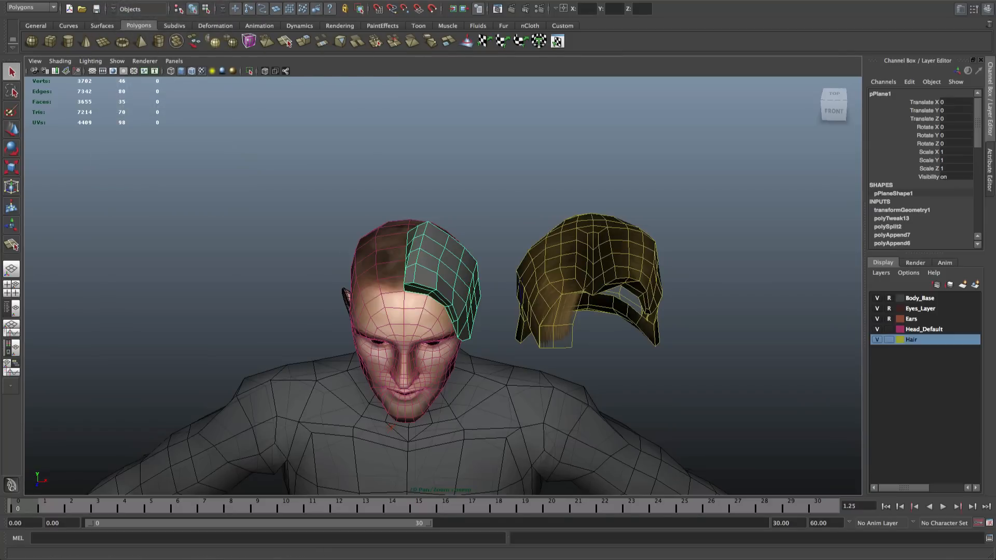
# Mirror the half hair with Duplicate Special as one copy with Scale X -1
pyautogui.click(85, 0)
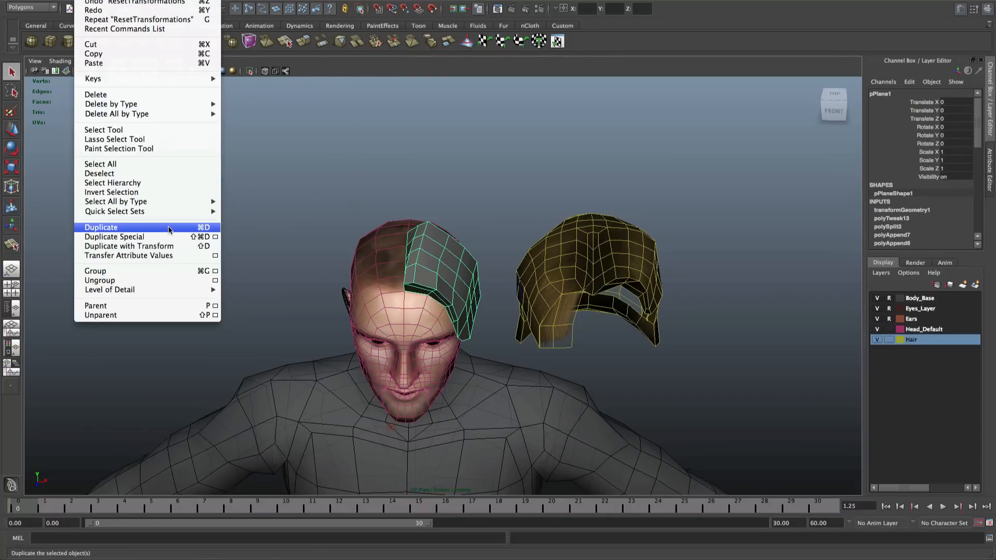
pyautogui.click(214, 237)
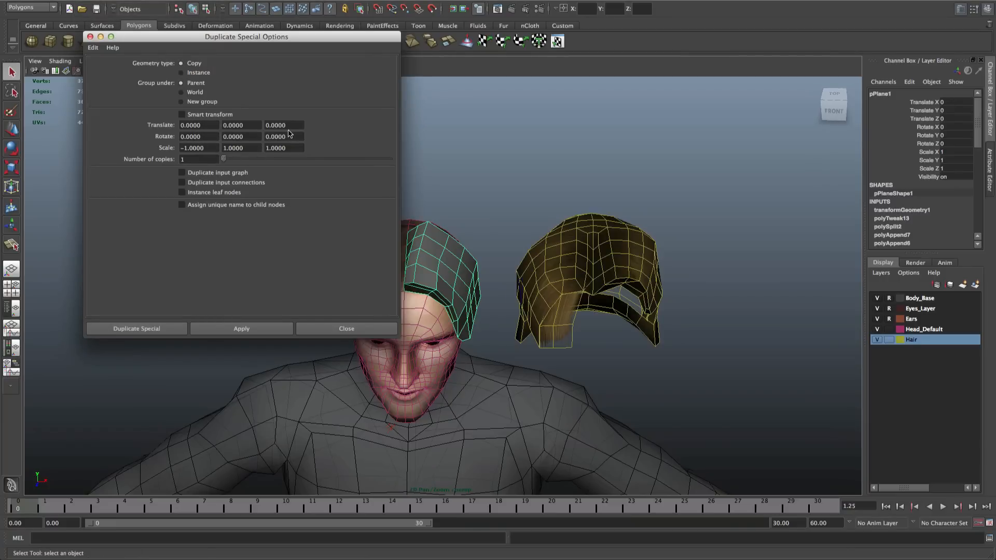
pyautogui.click(186, 148)
pyautogui.click(245, 332)
pyautogui.click(327, 329)
# Inspect the mirrored hair copy on the head and its pivot position relative to the body
pyautogui.keyDown('alt'); pyautogui.moveTo(419, 301); pyautogui.dragTo(446, 270); pyautogui.keyUp('alt')
pyautogui.scroll(-5, 507, 287)
pyautogui.keyDown('alt'); pyautogui.moveTo(475, 321); pyautogui.dragTo(471, 56, button='middle'); pyautogui.keyUp('alt')
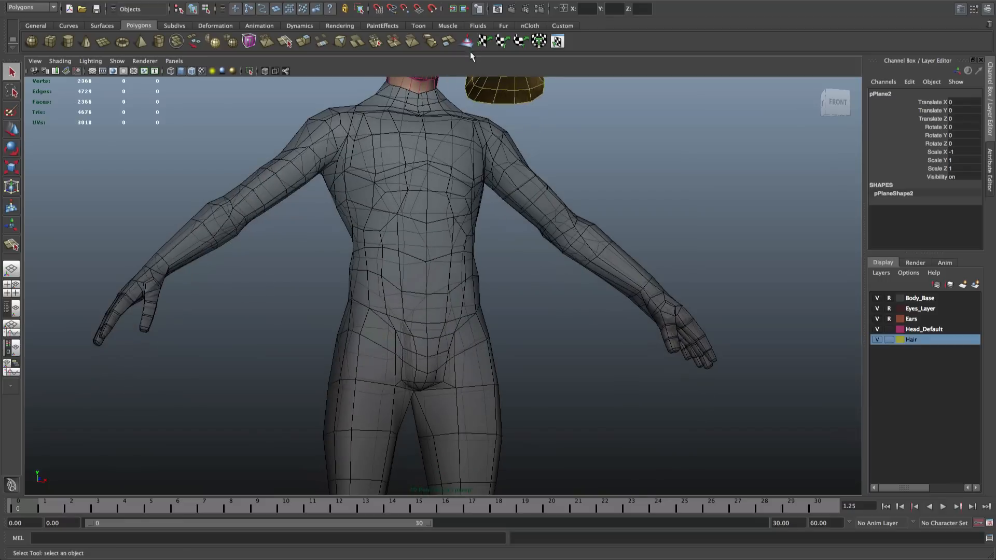
pyautogui.scroll(-5, 471, 127)
pyautogui.keyDown('alt'); pyautogui.moveTo(472, 130); pyautogui.dragTo(440, 237); pyautogui.keyUp('alt')
pyautogui.scroll(-3, 440, 237)
pyautogui.press('w')
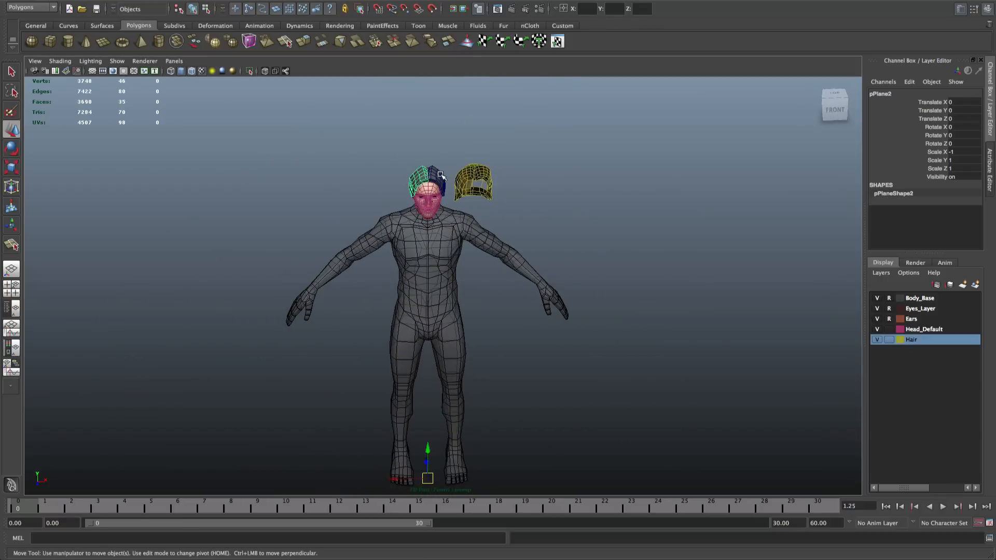
# Add the original hair half to the selection with the mirrored copy and check how both meet along the centre
pyautogui.keyDown('shift'); pyautogui.click(444, 174); pyautogui.keyUp('shift')
pyautogui.scroll(2, 441, 176)
pyautogui.keyDown('alt'); pyautogui.moveTo(437, 254); pyautogui.dragTo(420, 449); pyautogui.keyUp('alt')
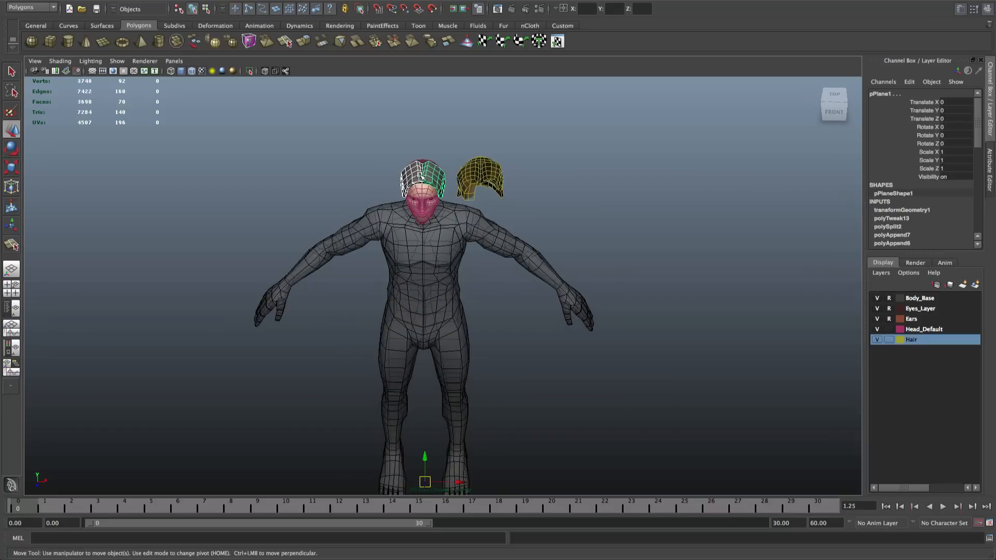
pyautogui.scroll(5, 435, 139)
pyautogui.keyDown('alt'); pyautogui.moveTo(434, 139); pyautogui.dragTo(511, 393, button='middle'); pyautogui.keyUp('alt')
pyautogui.scroll(5, 512, 393)
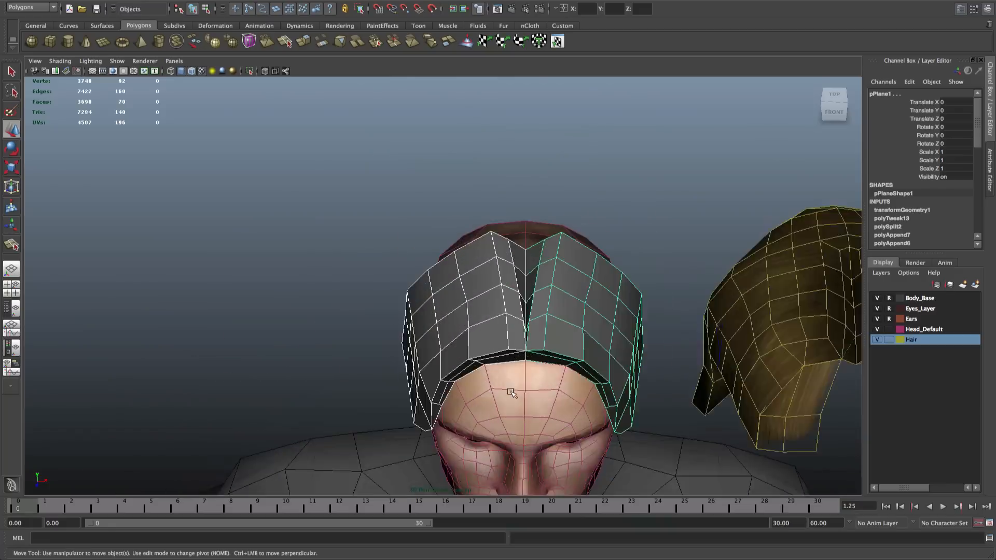
# Examine both hair halves on the head from the front and select the mirrored half
pyautogui.keyDown('alt'); pyautogui.moveTo(512, 393); pyautogui.dragTo(546, 349); pyautogui.keyUp('alt')
pyautogui.keyDown('alt'); pyautogui.moveTo(553, 317); pyautogui.dragTo(457, 468, button='middle'); pyautogui.keyUp('alt')
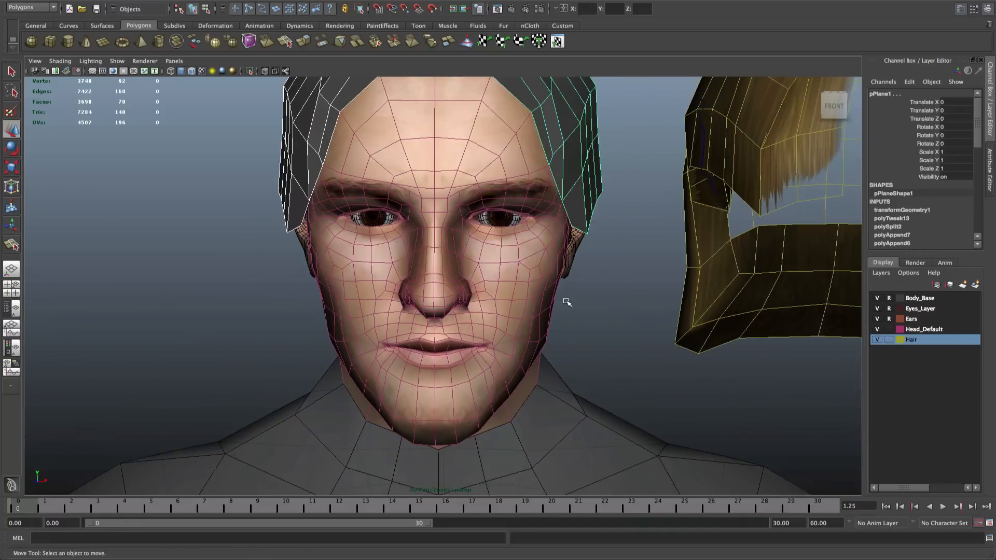
pyautogui.click(567, 301)
pyautogui.scroll(-5, 566, 302)
pyautogui.keyDown('alt'); pyautogui.moveTo(567, 301); pyautogui.dragTo(560, 322); pyautogui.keyUp('alt')
pyautogui.press('q')
pyautogui.moveTo(506, 321); pyautogui.dragTo(539, 310, button='right')
pyautogui.click(427, 319)
pyautogui.scroll(4, 427, 318)
pyautogui.keyDown('alt'); pyautogui.moveTo(428, 318); pyautogui.dragTo(431, 295); pyautogui.keyUp('alt')
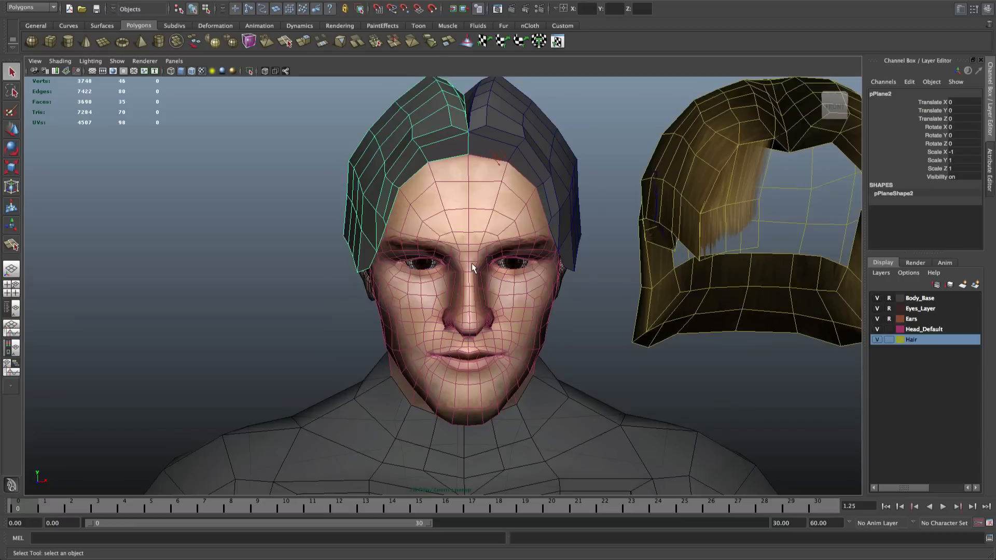
# Compare the shape and centre parting of the two hair halves with the textured reference hair
pyautogui.keyDown('alt'); pyautogui.moveTo(473, 268); pyautogui.dragTo(473, 255); pyautogui.keyUp('alt')
pyautogui.scroll(5, 473, 254)
pyautogui.keyDown('shift'); pyautogui.click(475, 247); pyautogui.keyUp('shift')
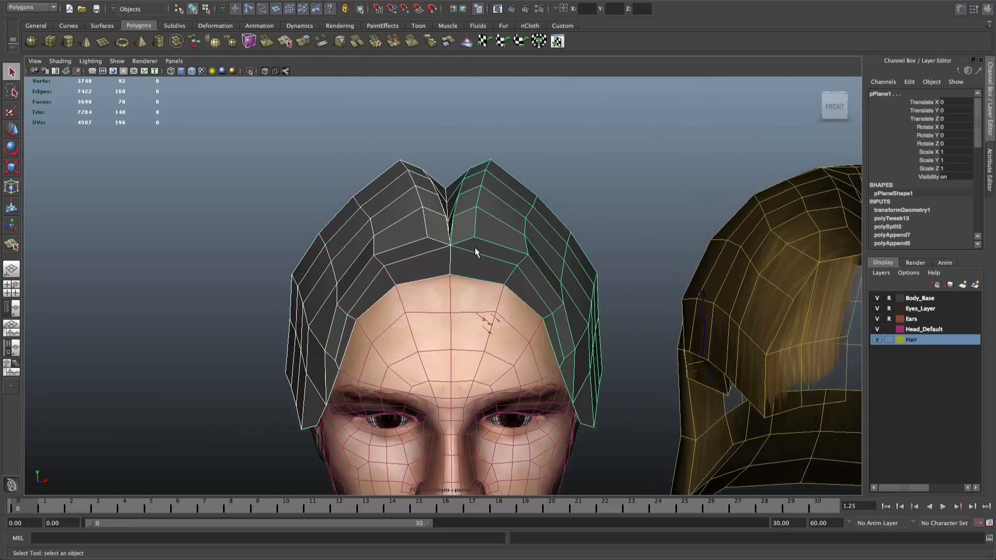
pyautogui.scroll(1, 474, 248)
pyautogui.moveTo(467, 247); pyautogui.dragTo(440, 246, button='right')
pyautogui.scroll(-6, 584, 245)
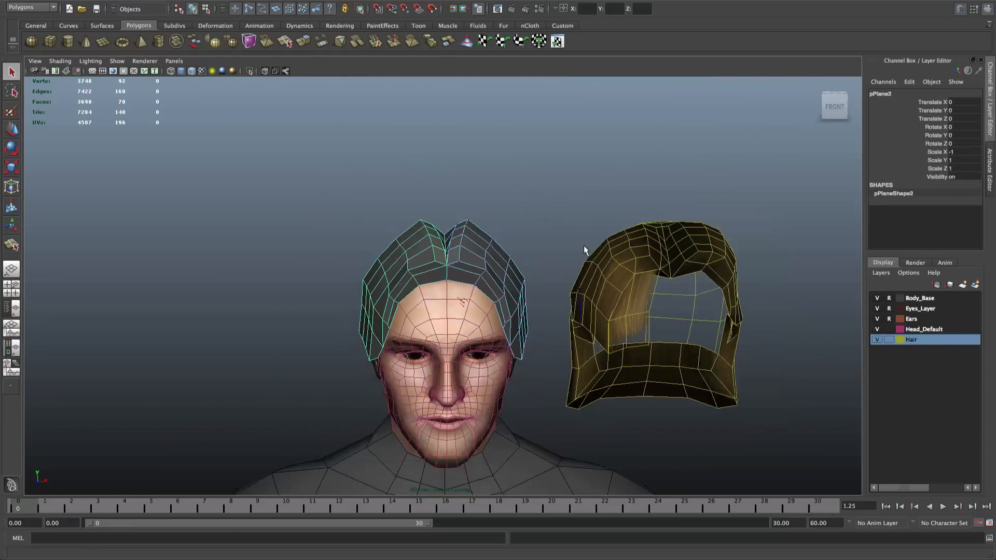
pyautogui.scroll(-3, 584, 245)
pyautogui.keyDown('alt'); pyautogui.moveTo(612, 263); pyautogui.dragTo(581, 269, button='middle'); pyautogui.keyUp('alt')
pyautogui.scroll(4, 639, 269)
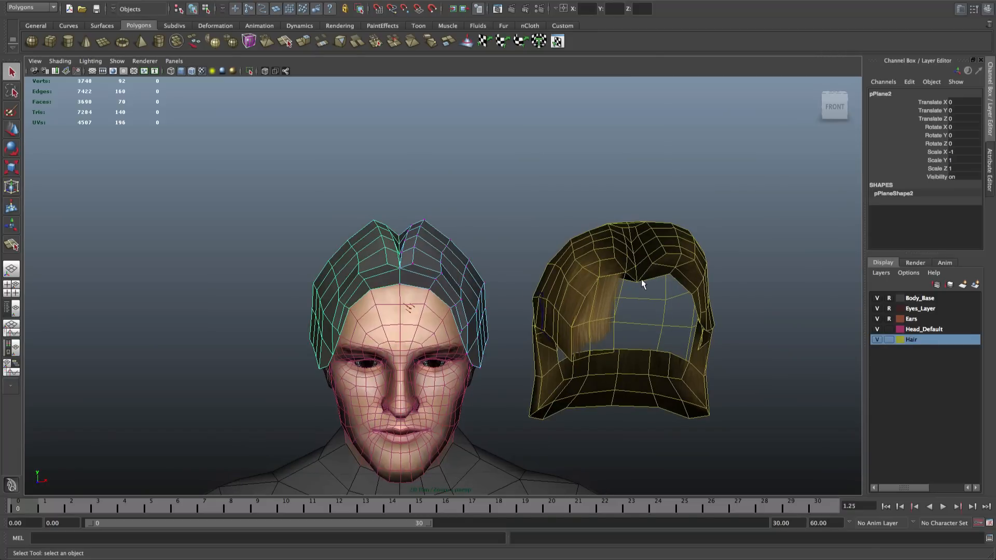
pyautogui.scroll(4, 418, 268)
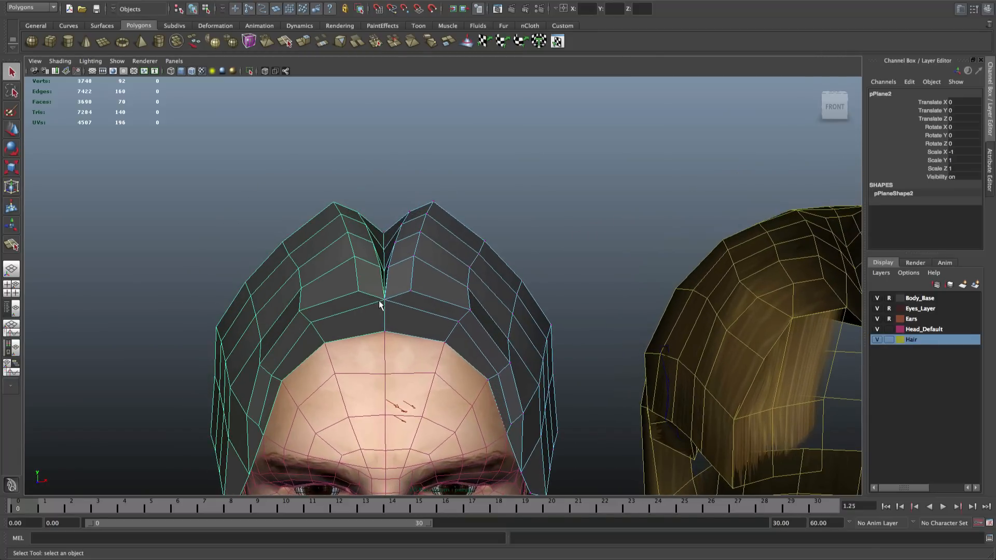
# Move the mirrored half's edge loop beside the centre parting sideways, away from the parting
pyautogui.moveTo(369, 303); pyautogui.dragTo(356, 269, button='right')
pyautogui.doubleClick(354, 269)
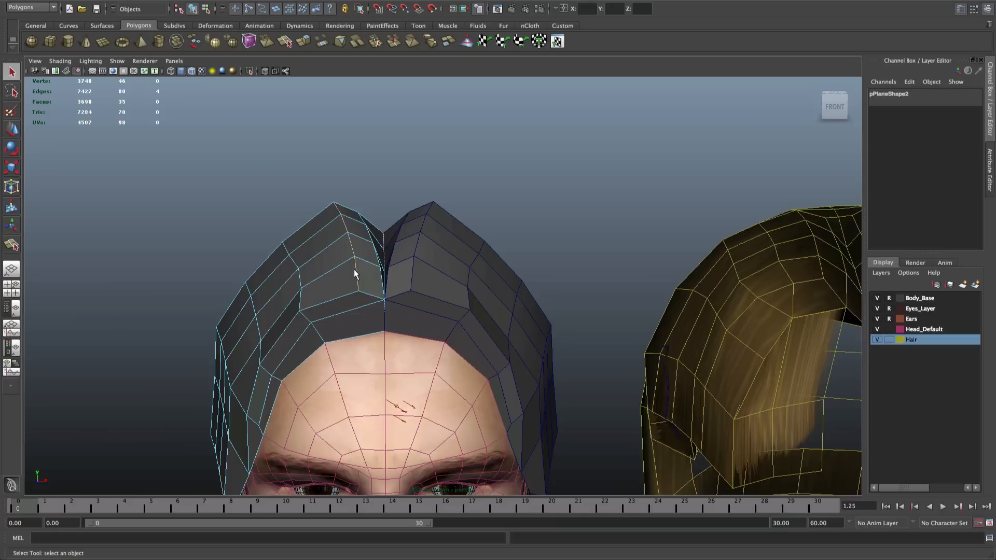
pyautogui.press('w')
pyautogui.moveTo(313, 244); pyautogui.dragTo(288, 244)
pyautogui.press('q')
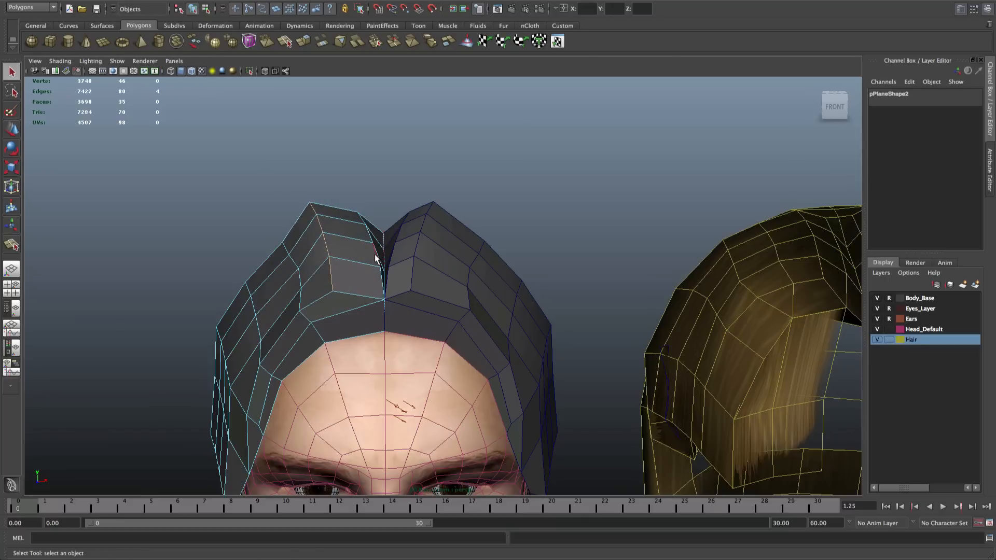
# Select the four edges along the inner slope of the mirrored half's parting and shift them outward
pyautogui.moveTo(384, 268)
pyautogui.keyDown('alt'); pyautogui.mouseDown()
pyautogui.moveTo(357, 285)
pyautogui.moveTo(387, 262)
pyautogui.mouseUp(); pyautogui.keyUp('alt')
pyautogui.keyDown('alt'); pyautogui.moveTo(370, 296); pyautogui.dragTo(389, 329); pyautogui.keyUp('alt')
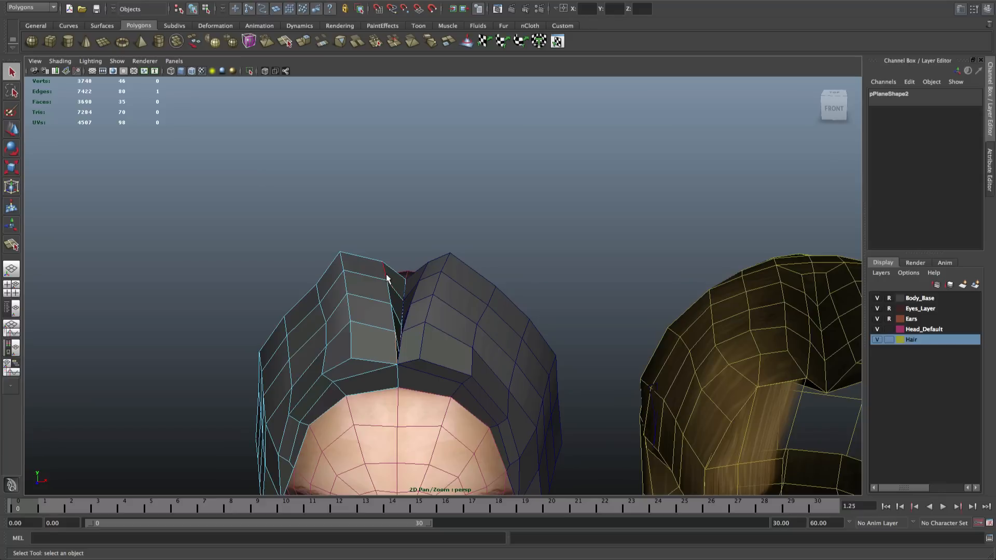
pyautogui.keyDown('shift'); pyautogui.click(388, 294); pyautogui.keyUp('shift')
pyautogui.moveTo(388, 295)
pyautogui.keyDown('alt'); pyautogui.mouseDown()
pyautogui.moveTo(429, 329)
pyautogui.moveTo(356, 362)
pyautogui.moveTo(444, 320)
pyautogui.moveTo(443, 301)
pyautogui.moveTo(452, 306)
pyautogui.moveTo(382, 284)
pyautogui.mouseUp(); pyautogui.keyUp('alt')
pyautogui.press('f')
pyautogui.press('w')
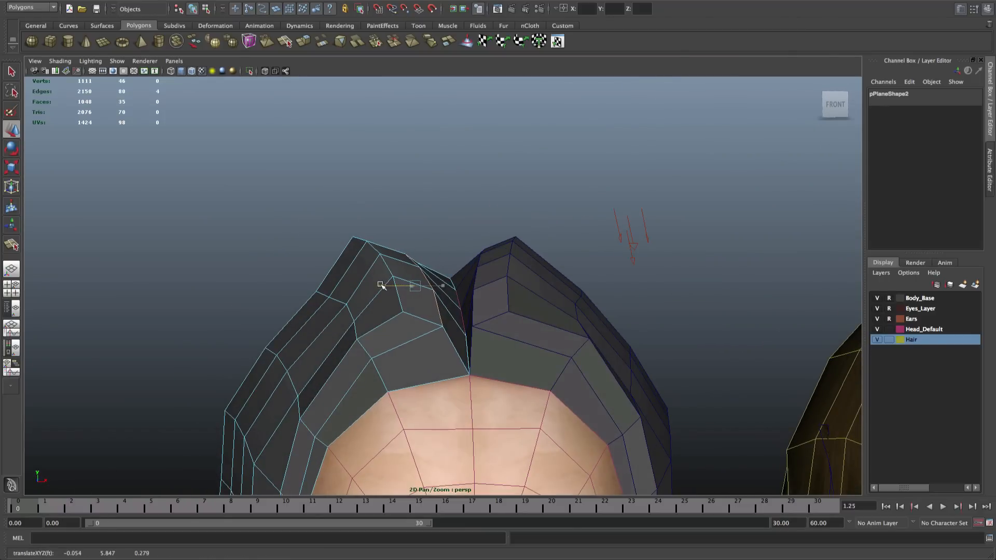
pyautogui.keyDown('alt'); pyautogui.moveTo(383, 284); pyautogui.dragTo(364, 293, button='right'); pyautogui.keyUp('alt')
pyautogui.press('q')
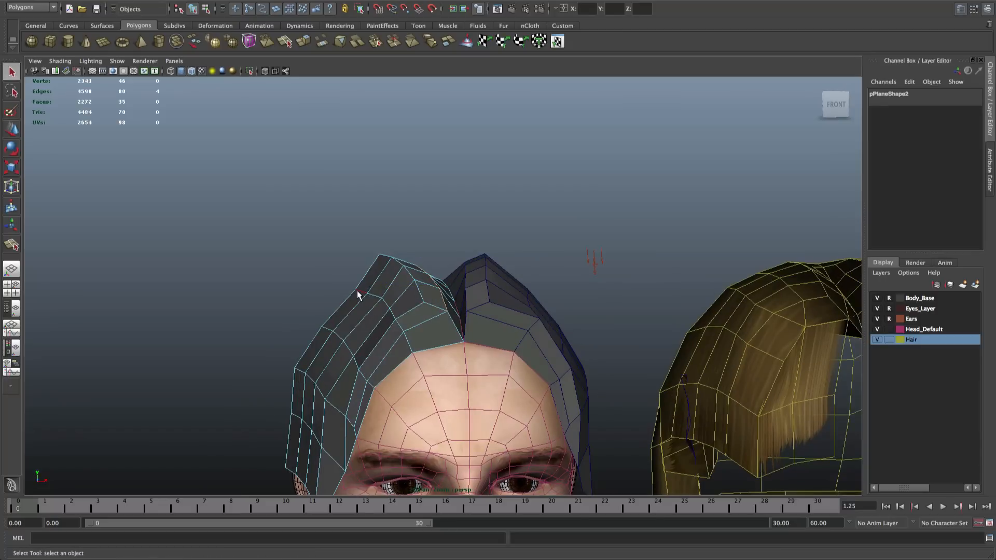
# Move the edges on the upper outer slope of the mirrored half outward to round the crown
pyautogui.click(374, 304)
pyautogui.press('w')
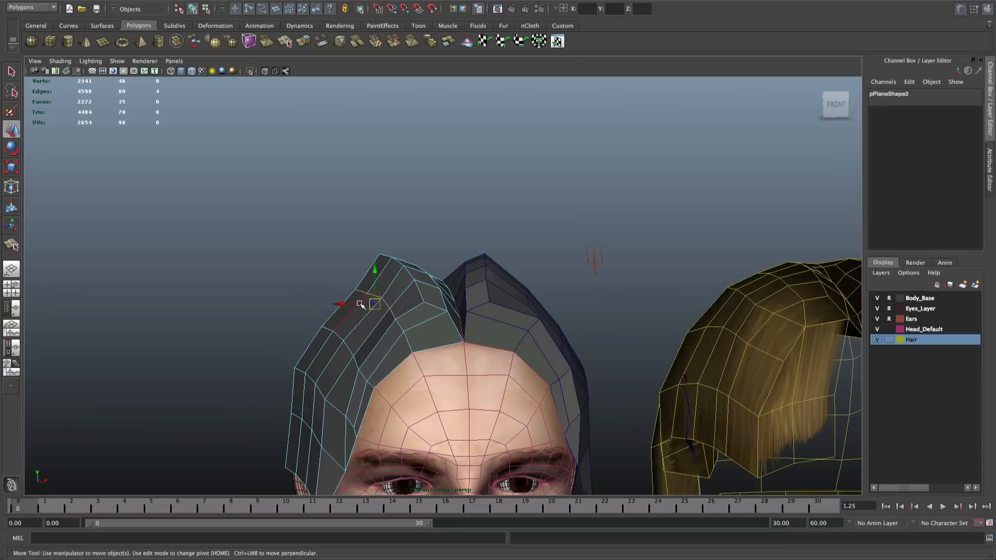
pyautogui.moveTo(360, 304); pyautogui.dragTo(345, 304)
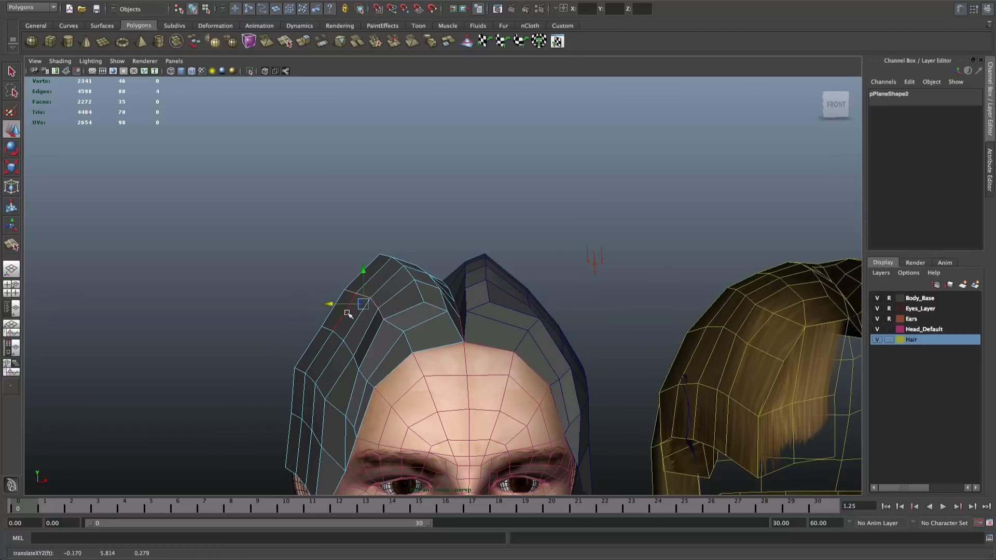
pyautogui.press('q')
# Select the edges further down the side of the mirrored half and move them outward
pyautogui.click(357, 364)
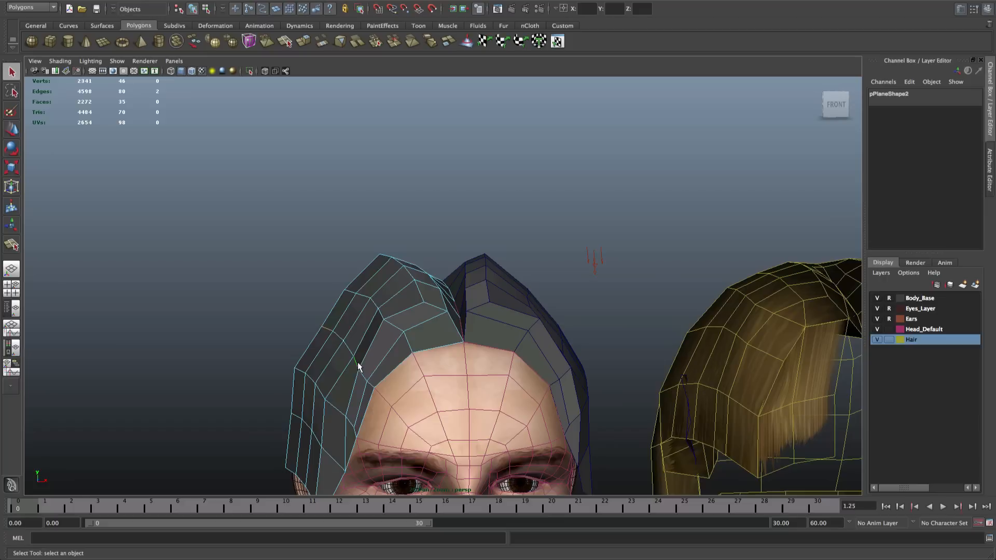
pyautogui.press('w')
pyautogui.keyDown('shift'); pyautogui.click(324, 343); pyautogui.keyUp('shift')
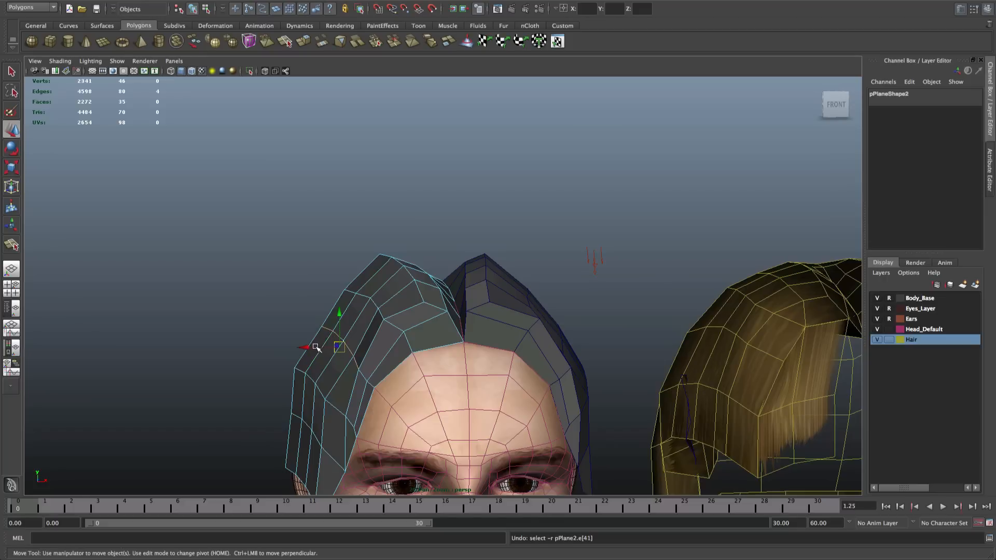
pyautogui.moveTo(316, 347); pyautogui.dragTo(298, 347)
pyautogui.keyDown('alt'); pyautogui.moveTo(348, 341); pyautogui.dragTo(336, 333, button='right'); pyautogui.keyUp('alt')
pyautogui.keyDown('alt'); pyautogui.moveTo(336, 333); pyautogui.dragTo(358, 338); pyautogui.keyUp('alt')
pyautogui.press('q')
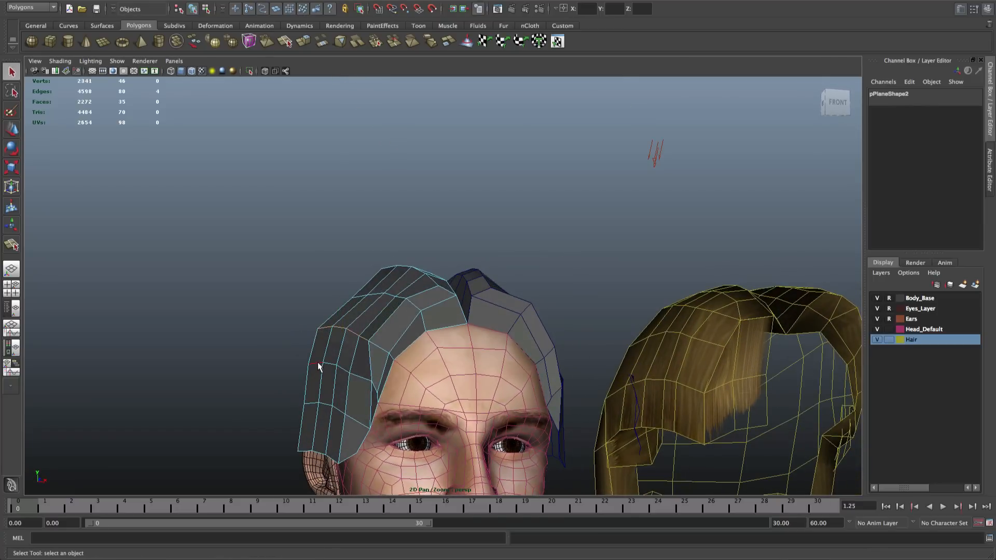
# Select three edges on the lower side above the ear and move them slightly outward
pyautogui.press('w')
pyautogui.keyDown('alt'); pyautogui.moveTo(359, 371); pyautogui.dragTo(306, 369); pyautogui.keyUp('alt')
pyautogui.press('q')
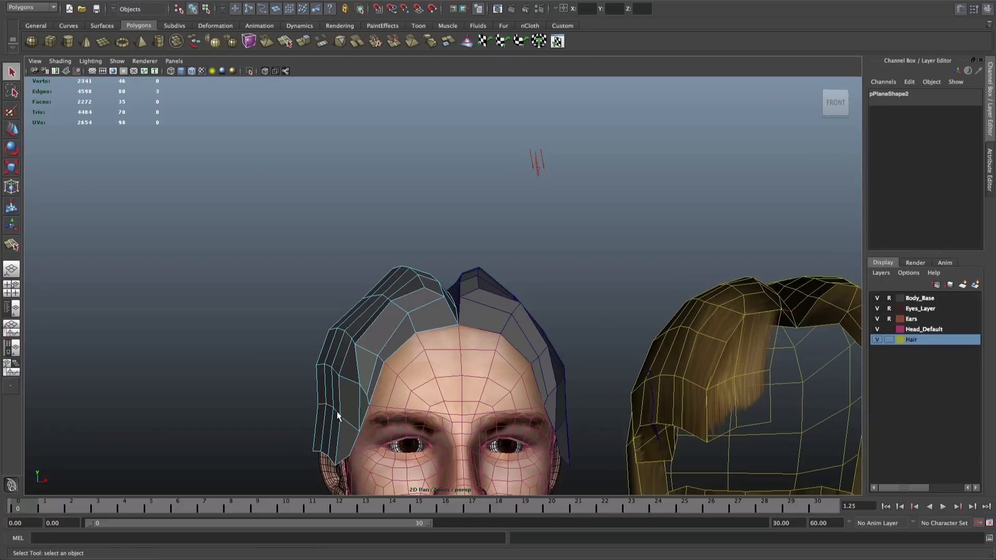
pyautogui.press('w')
pyautogui.moveTo(310, 410); pyautogui.dragTo(304, 410)
# Select the reference hair's Bangs_Burns piece and move it straight up, clear of the main hair
pyautogui.keyDown('alt'); pyautogui.moveTo(417, 385); pyautogui.dragTo(537, 378); pyautogui.keyUp('alt')
pyautogui.scroll(-5, 413, 385)
pyautogui.scroll(5, 434, 368)
pyautogui.press('q')
pyautogui.moveTo(440, 343); pyautogui.dragTo(444, 323, button='right')
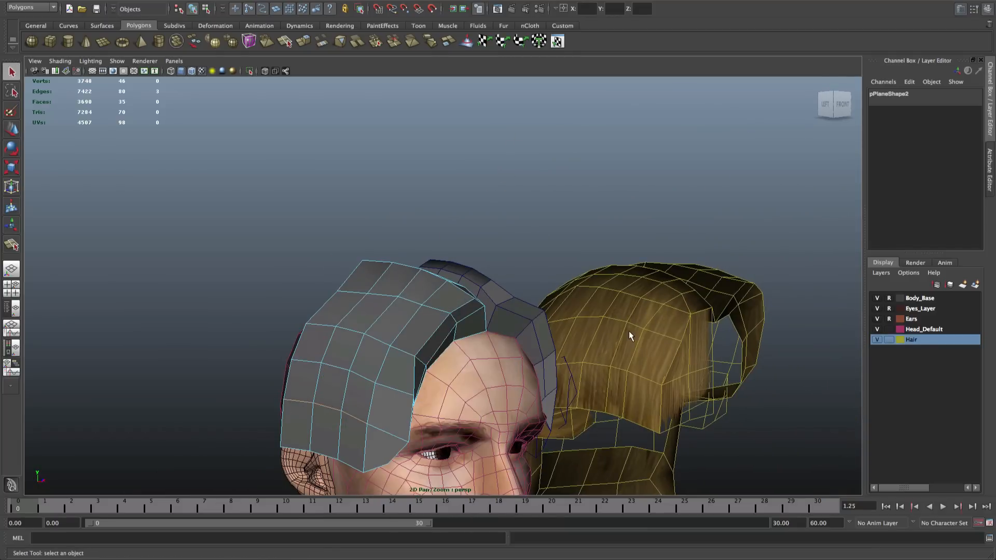
pyautogui.keyDown('alt'); pyautogui.moveTo(630, 336); pyautogui.dragTo(576, 332); pyautogui.keyUp('alt')
pyautogui.click(745, 377)
pyautogui.press('w')
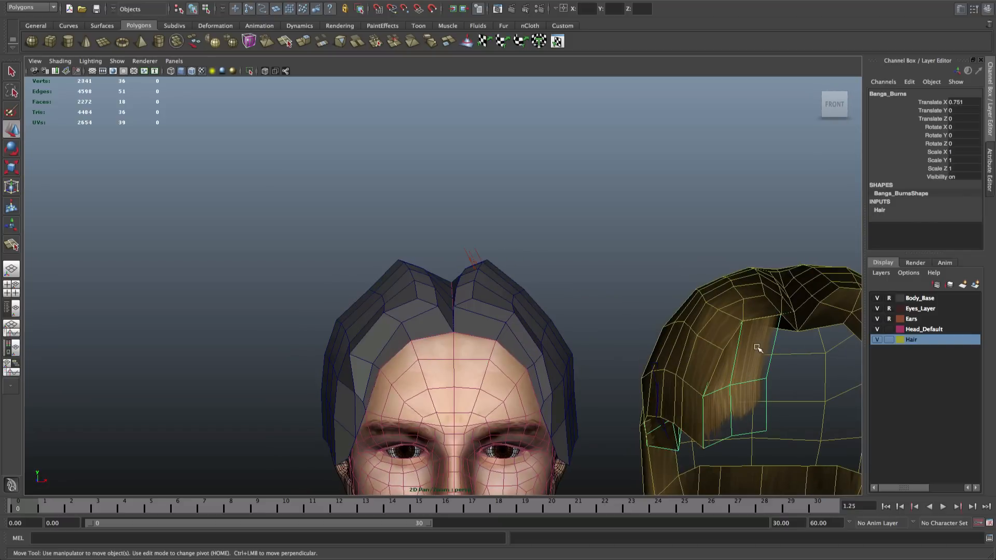
pyautogui.moveTo(784, 343); pyautogui.dragTo(784, 156)
# Select five front rim faces on one side of the reference hair and compare them with the modelled hair
pyautogui.keyDown('alt'); pyautogui.moveTo(780, 262); pyautogui.dragTo(589, 262, button='middle'); pyautogui.keyUp('alt')
pyautogui.keyDown('alt'); pyautogui.moveTo(589, 266); pyautogui.dragTo(707, 340, button='right'); pyautogui.keyUp('alt')
pyautogui.click(696, 328)
pyautogui.click(718, 318)
pyautogui.keyDown('shift'); pyautogui.click(744, 298); pyautogui.keyUp('shift')
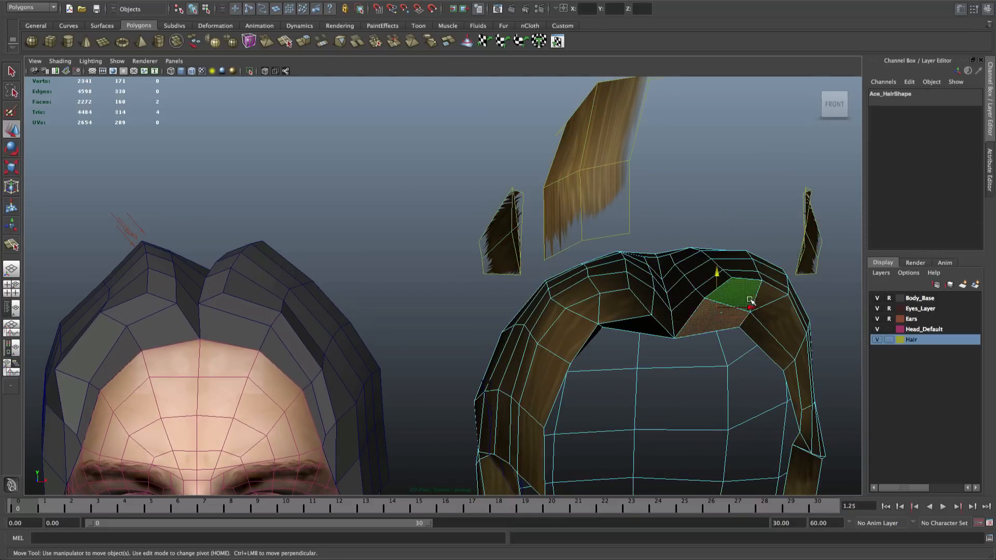
pyautogui.keyDown('shift'); pyautogui.click(766, 298); pyautogui.keyUp('shift')
pyautogui.keyDown('shift'); pyautogui.click(772, 317); pyautogui.keyUp('shift')
pyautogui.keyDown('shift'); pyautogui.click(765, 333); pyautogui.keyUp('shift')
pyautogui.keyDown('alt'); pyautogui.moveTo(278, 269); pyautogui.dragTo(332, 345); pyautogui.keyUp('alt')
pyautogui.keyDown('alt'); pyautogui.moveTo(332, 345); pyautogui.dragTo(352, 324, button='middle'); pyautogui.keyUp('alt')
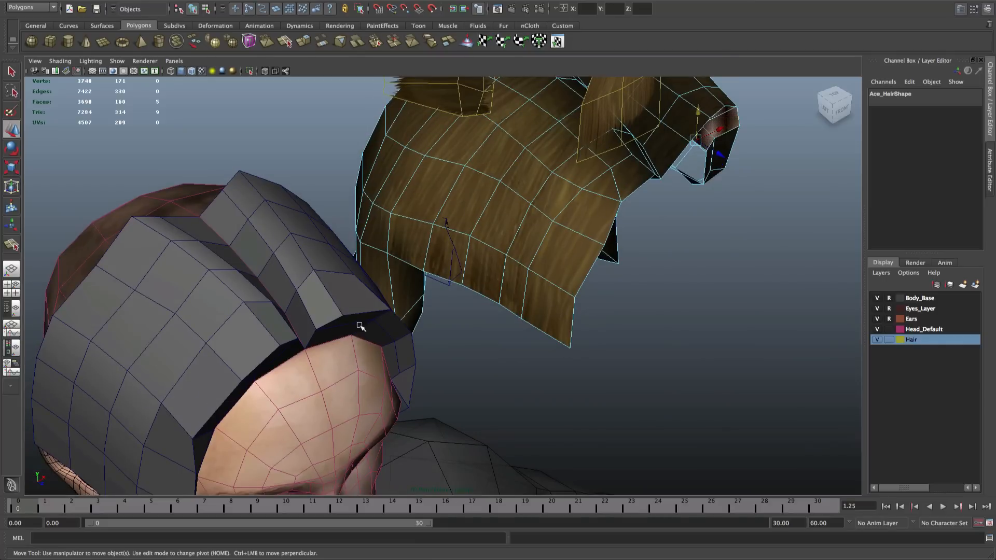
pyautogui.keyDown('alt'); pyautogui.moveTo(500, 379); pyautogui.dragTo(500, 324); pyautogui.keyUp('alt')
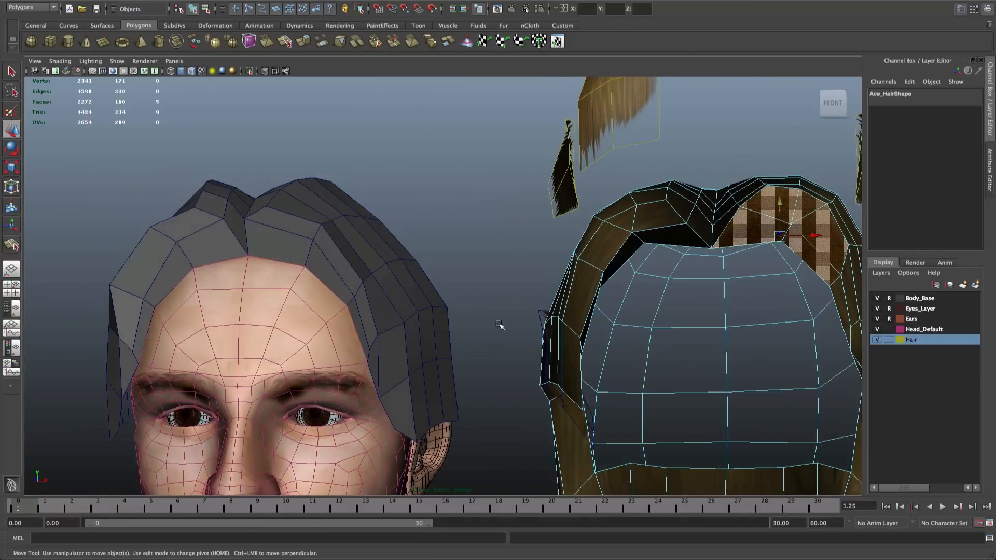
# Select the four front rim faces on the opposite side of the reference hair and examine how they run
pyautogui.keyDown('alt'); pyautogui.moveTo(680, 325); pyautogui.dragTo(645, 305); pyautogui.keyUp('alt')
pyautogui.click(628, 163)
pyautogui.keyDown('shift'); pyautogui.click(588, 210); pyautogui.keyUp('shift')
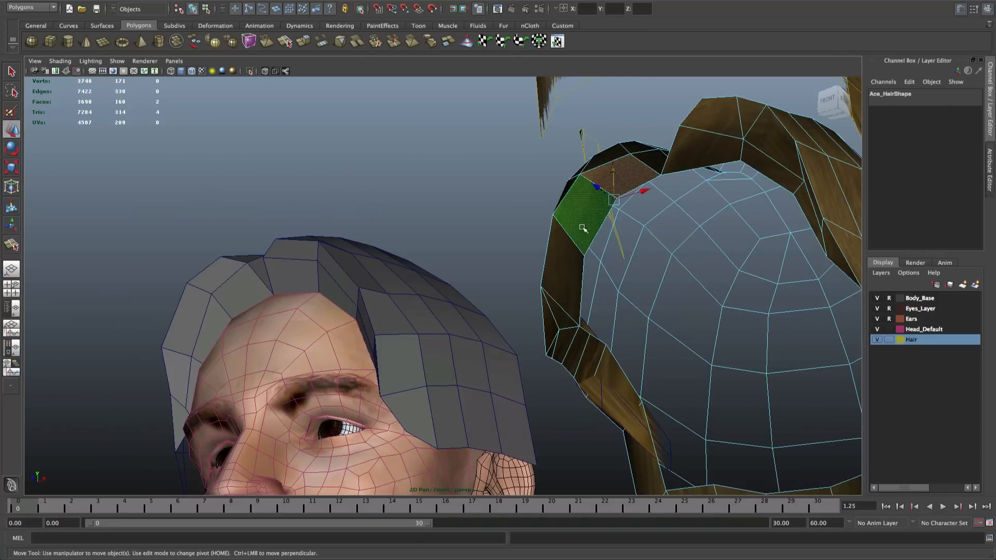
pyautogui.keyDown('shift'); pyautogui.click(574, 255); pyautogui.keyUp('shift')
pyautogui.keyDown('shift'); pyautogui.click(560, 311); pyautogui.keyUp('shift')
pyautogui.keyDown('alt'); pyautogui.moveTo(582, 196); pyautogui.dragTo(650, 231); pyautogui.keyUp('alt')
pyautogui.keyDown('alt'); pyautogui.moveTo(228, 216); pyautogui.dragTo(264, 215); pyautogui.keyUp('alt')
# Select three edges just above the mirrored half's front rim and pull them forward over the forehead
pyautogui.keyDown('shift'); pyautogui.click(213, 241); pyautogui.keyUp('shift')
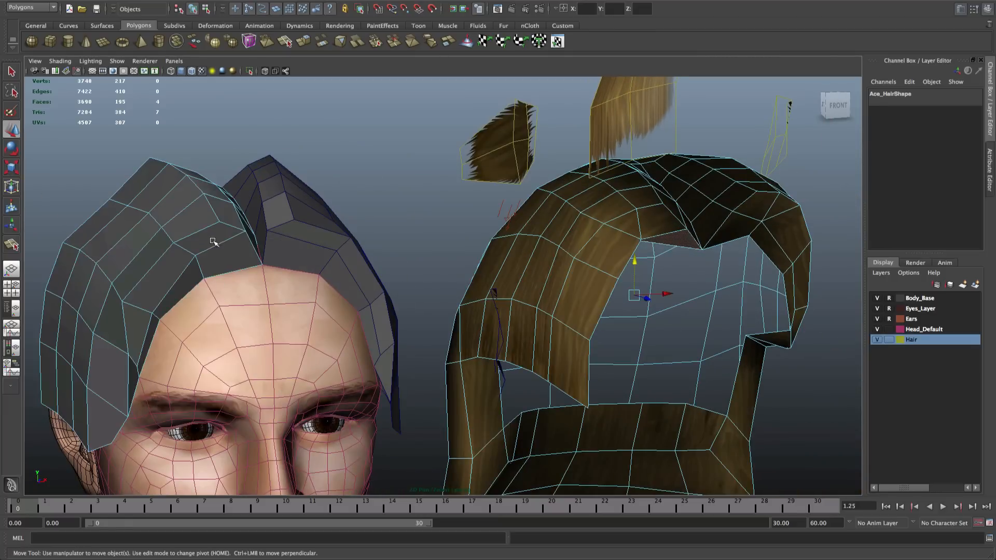
pyautogui.click(214, 246)
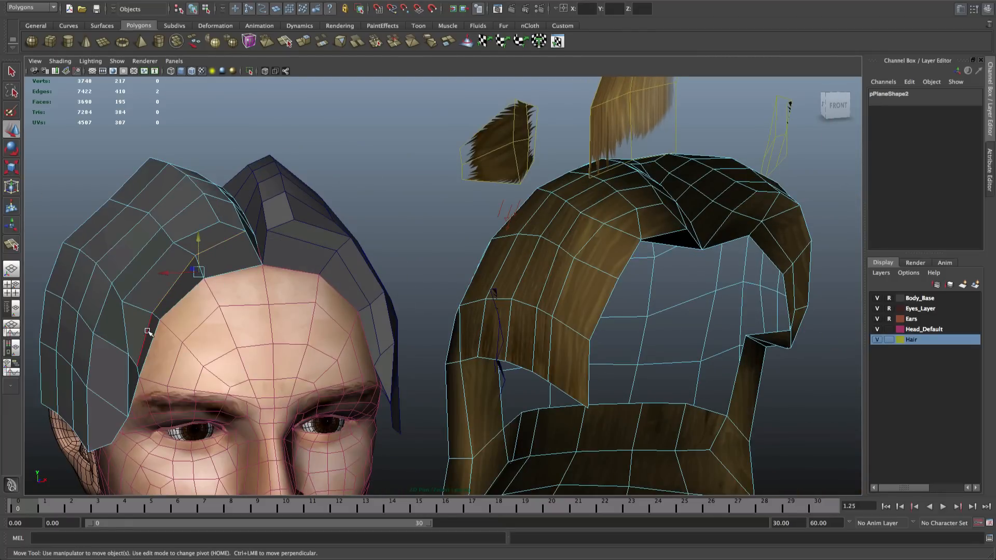
pyautogui.keyDown('shift'); pyautogui.click(148, 330); pyautogui.keyUp('shift')
pyautogui.keyDown('alt'); pyautogui.moveTo(150, 331); pyautogui.dragTo(213, 312); pyautogui.keyUp('alt')
pyautogui.moveTo(175, 230); pyautogui.dragTo(220, 207)
pyautogui.press('q')
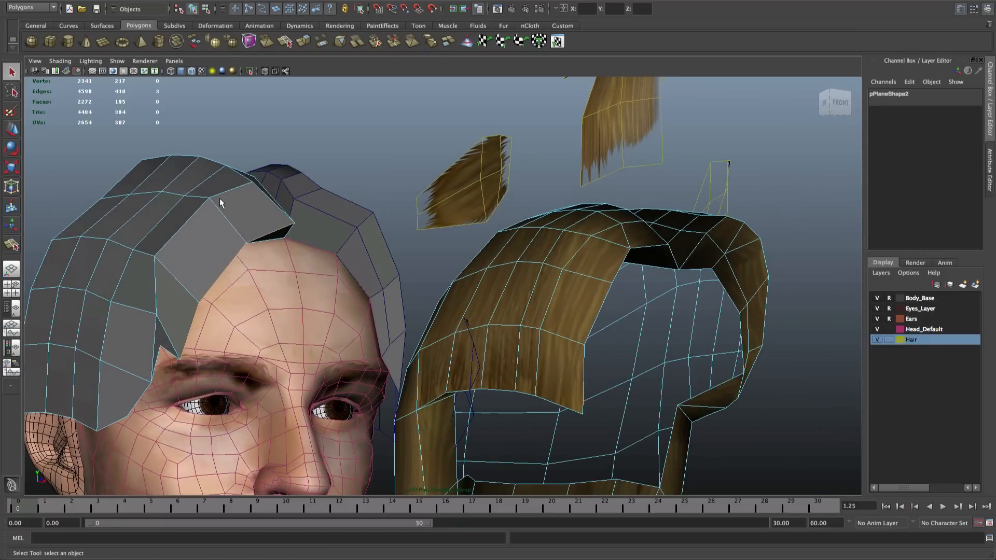
# Lower the single edge along the mirrored half's front row above the forehead
pyautogui.click(172, 236)
pyautogui.press('w')
pyautogui.moveTo(183, 195); pyautogui.dragTo(183, 222)
pyautogui.keyDown('alt'); pyautogui.moveTo(183, 223); pyautogui.dragTo(204, 219); pyautogui.keyUp('alt')
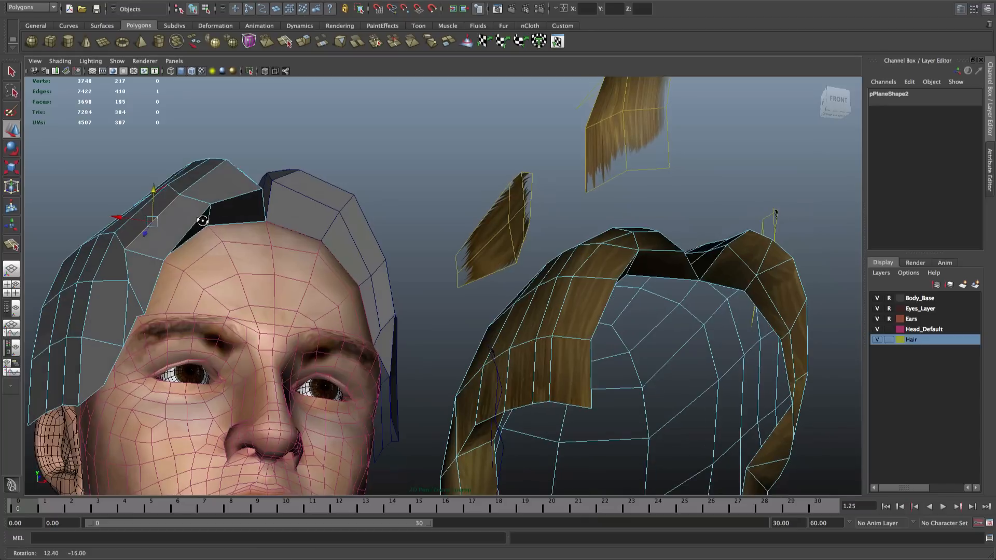
# Select the vertex near the eyebrow on the mirrored half's temple and reposition it
pyautogui.rightClick(136, 321)
pyautogui.keyDown('alt'); pyautogui.moveTo(136, 320); pyautogui.dragTo(184, 318); pyautogui.keyUp('alt')
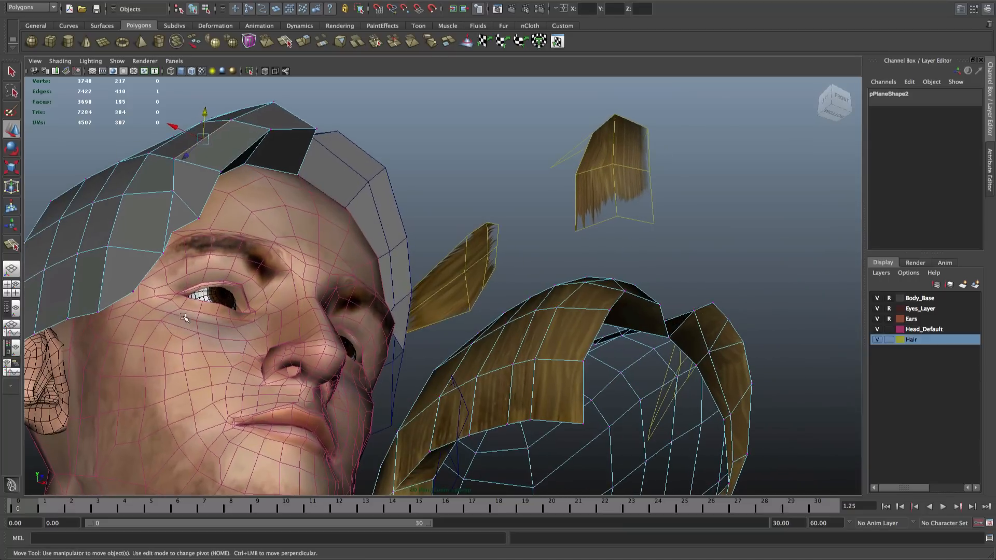
pyautogui.click(173, 231)
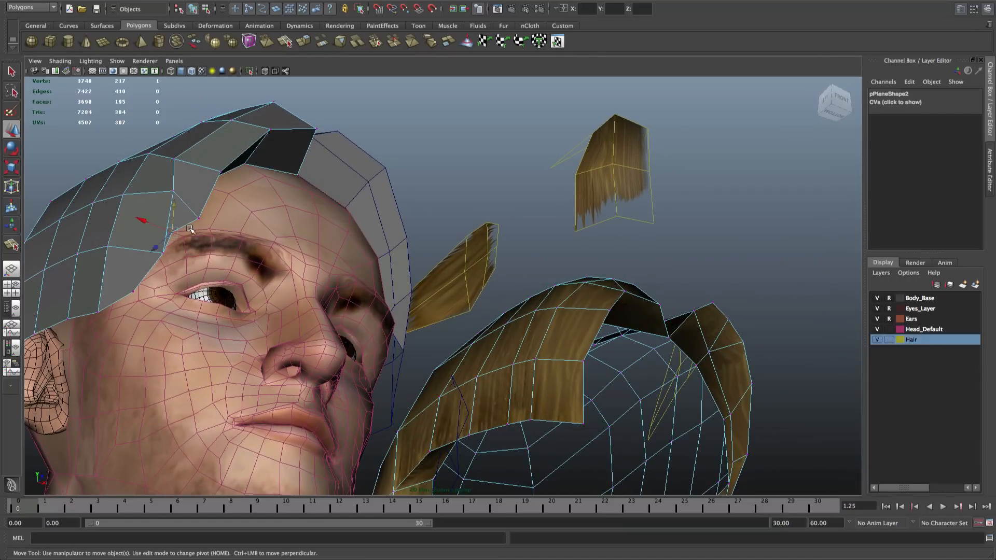
pyautogui.keyDown('alt'); pyautogui.moveTo(190, 232); pyautogui.dragTo(149, 374); pyautogui.keyUp('alt')
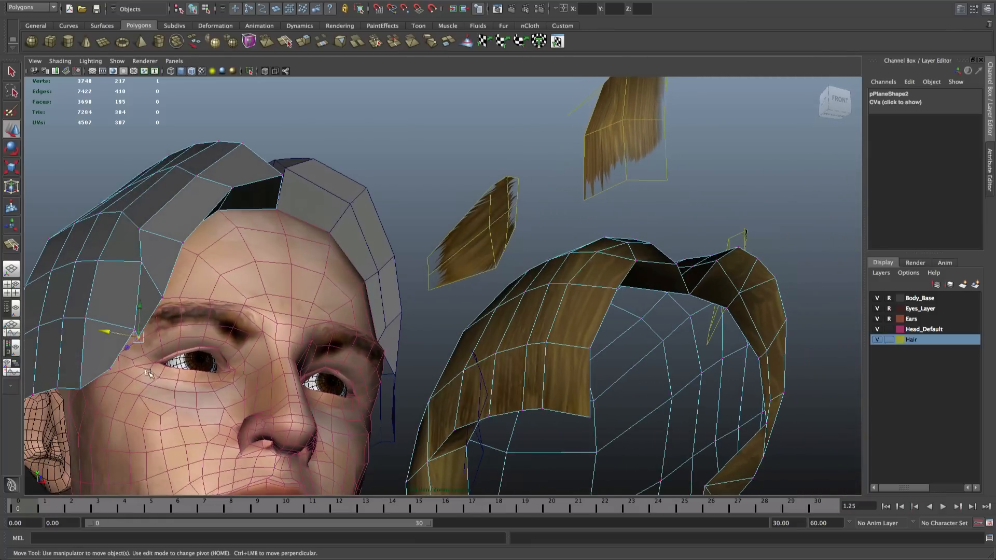
pyautogui.moveTo(134, 336); pyautogui.dragTo(187, 345)
pyautogui.press('q')
# Adjust the lower temple vertex beside the brow on the mirrored half, checking it from below and the side
pyautogui.click(214, 345)
pyautogui.press('w')
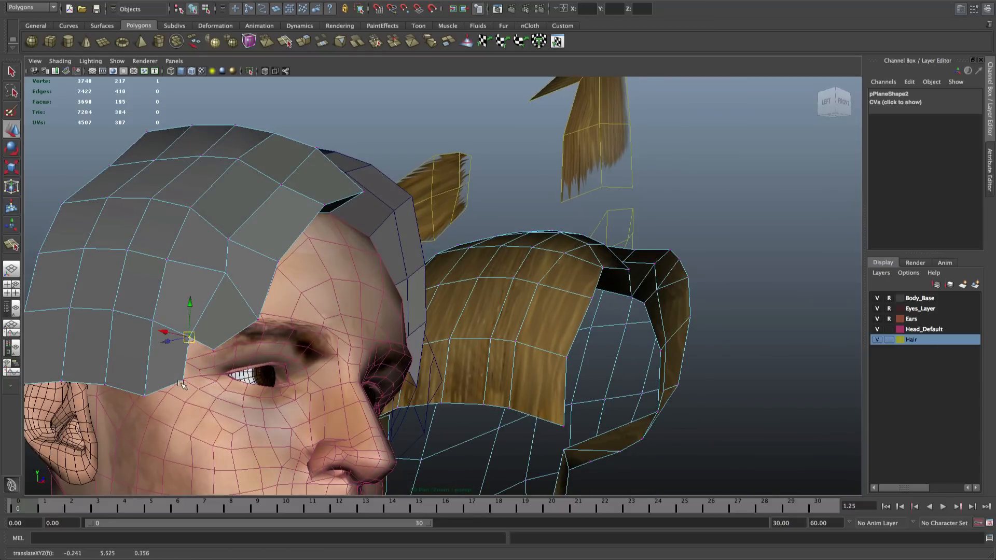
pyautogui.keyDown('alt'); pyautogui.moveTo(181, 387); pyautogui.dragTo(202, 267); pyautogui.keyUp('alt')
pyautogui.press('q')
pyautogui.press('w')
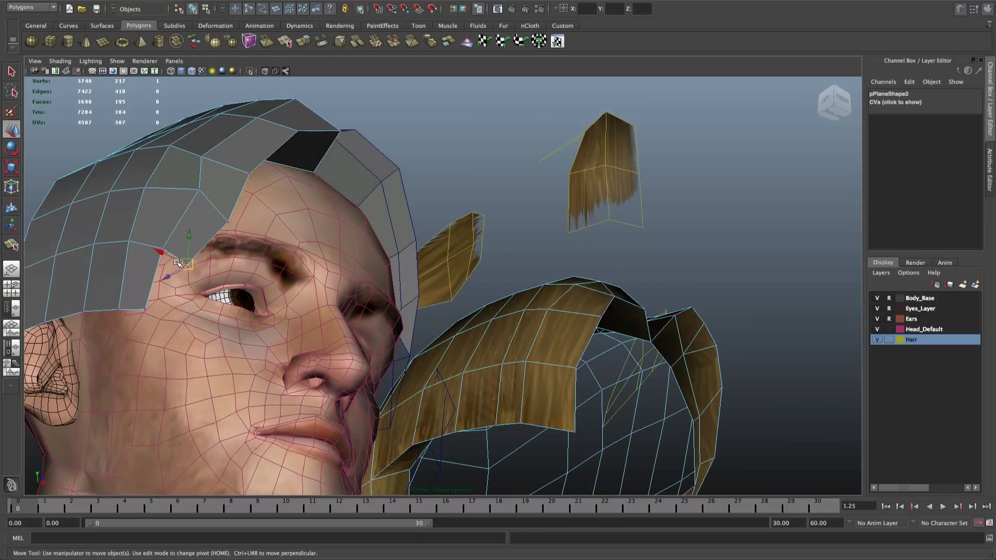
pyautogui.moveTo(191, 264); pyautogui.dragTo(162, 402)
pyautogui.press('q')
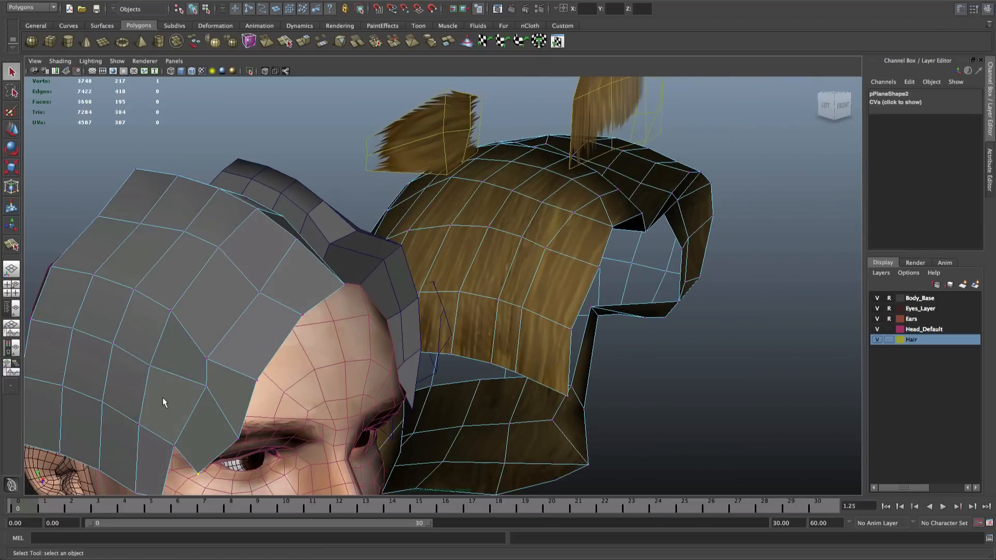
# Select the inner temple vertex and neighbouring front-rim vertices on the mirrored half and reposition them to smooth the edge flow near the brow
pyautogui.click(202, 389)
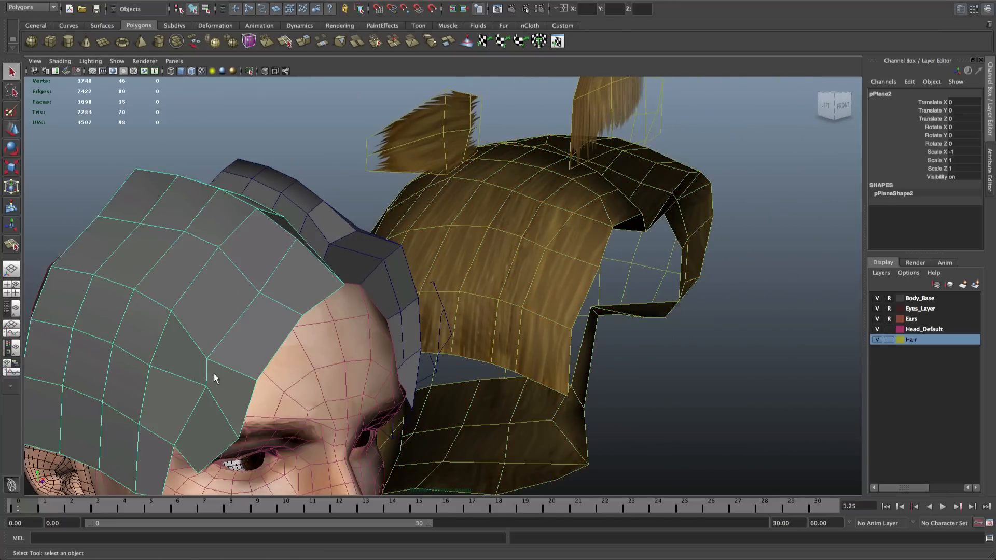
pyautogui.moveTo(203, 390); pyautogui.dragTo(205, 391, button='right')
pyautogui.click(205, 389)
pyautogui.press('w')
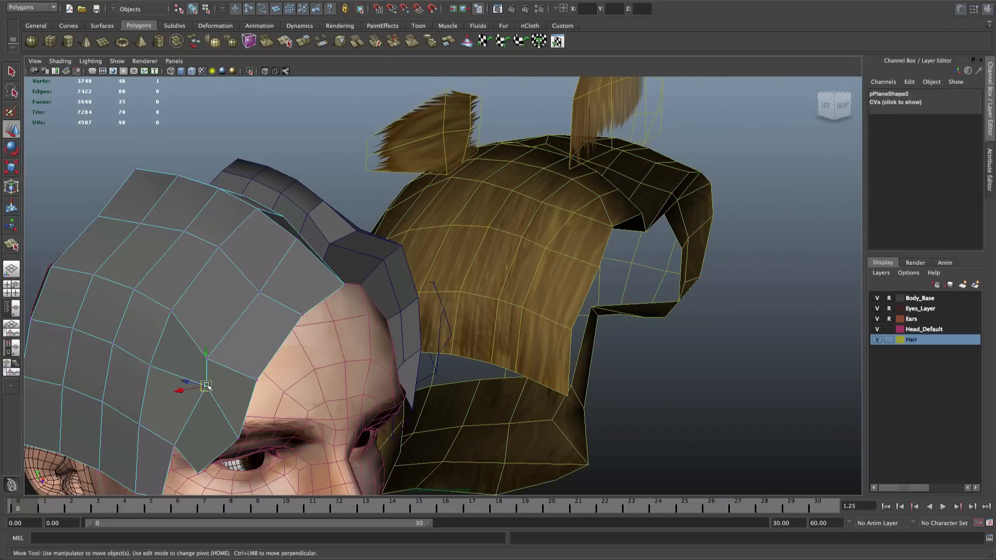
pyautogui.moveTo(205, 387); pyautogui.dragTo(291, 257)
pyautogui.press('q')
pyautogui.press('w')
pyautogui.press('q')
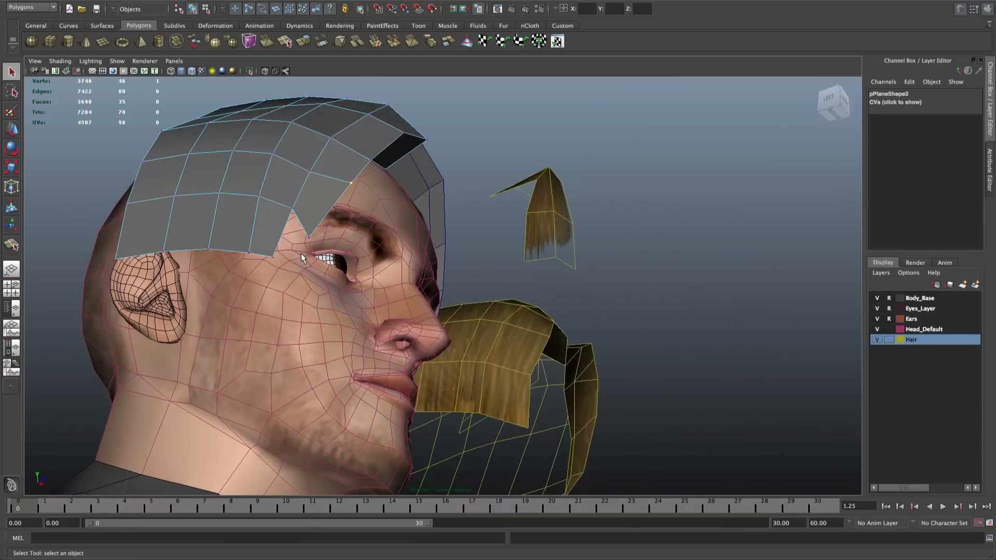
# Fill the triangular notch at the mirrored half's lower temple corner with the Append to Polygon tool
pyautogui.scroll(3, 300, 253)
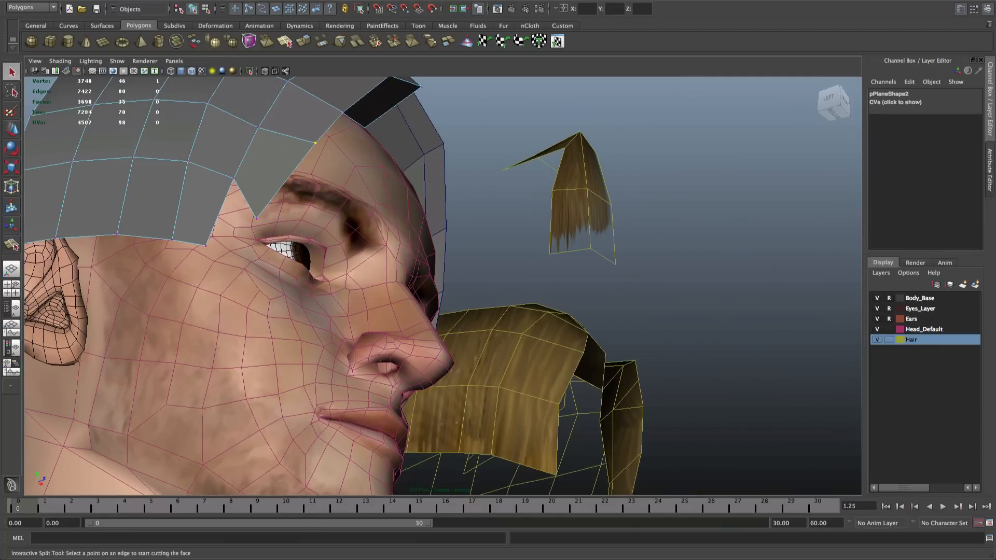
pyautogui.click(352, 0)
pyautogui.click(346, 25)
pyautogui.click(352, 0)
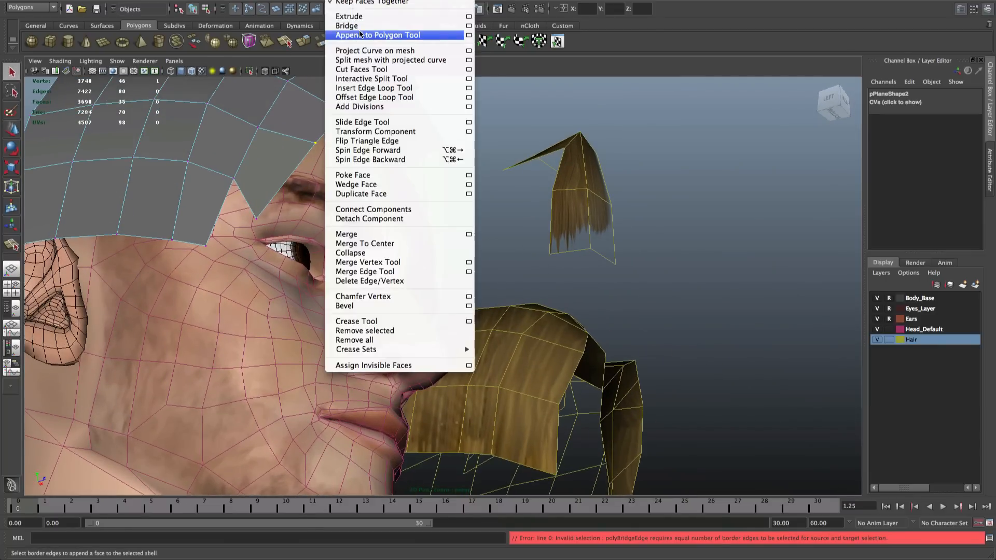
pyautogui.click(360, 35)
pyautogui.click(244, 197)
pyautogui.click(220, 213)
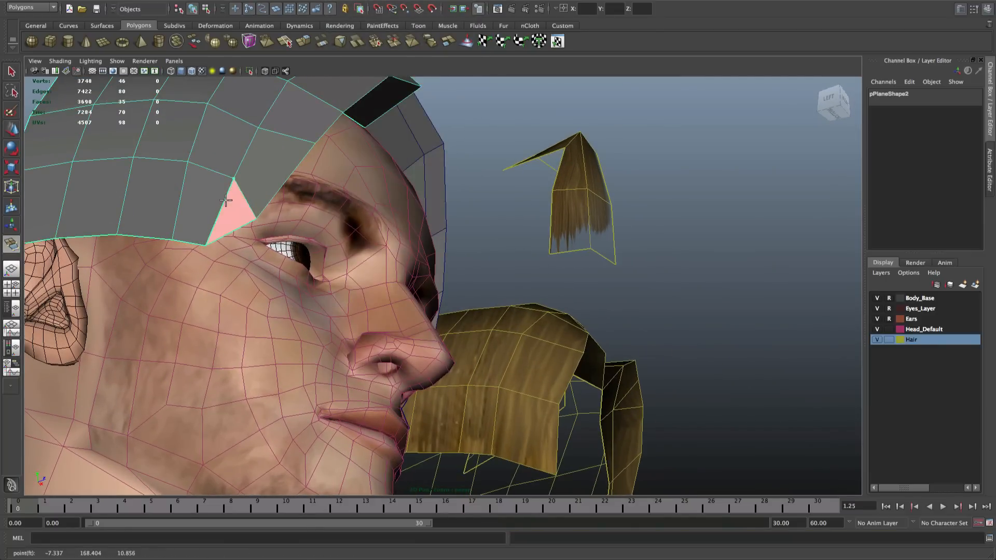
pyautogui.press('Return')
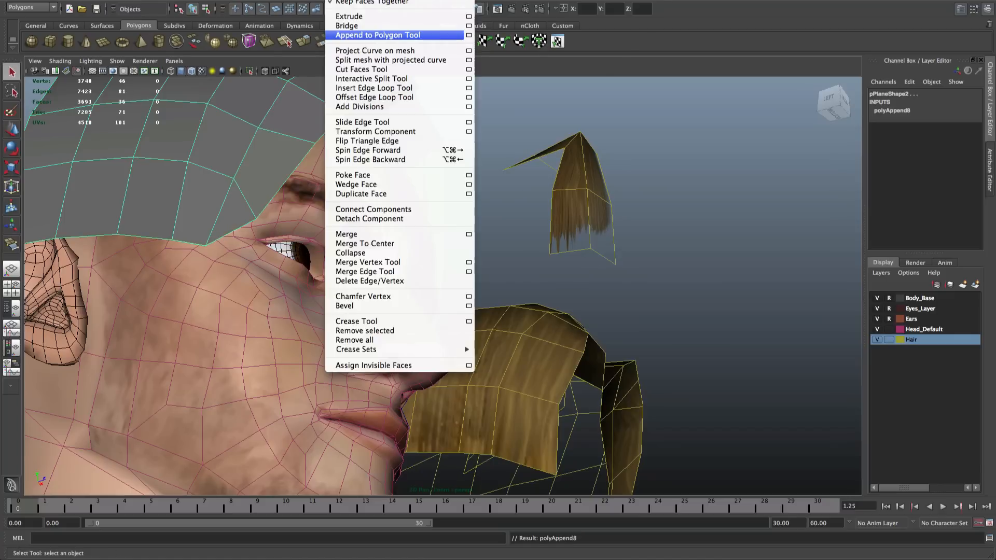
# Split the new temple face from its upper corner to the middle of its lower border edge with the Interactive Split Tool
pyautogui.click(353, 0)
pyautogui.click(375, 80)
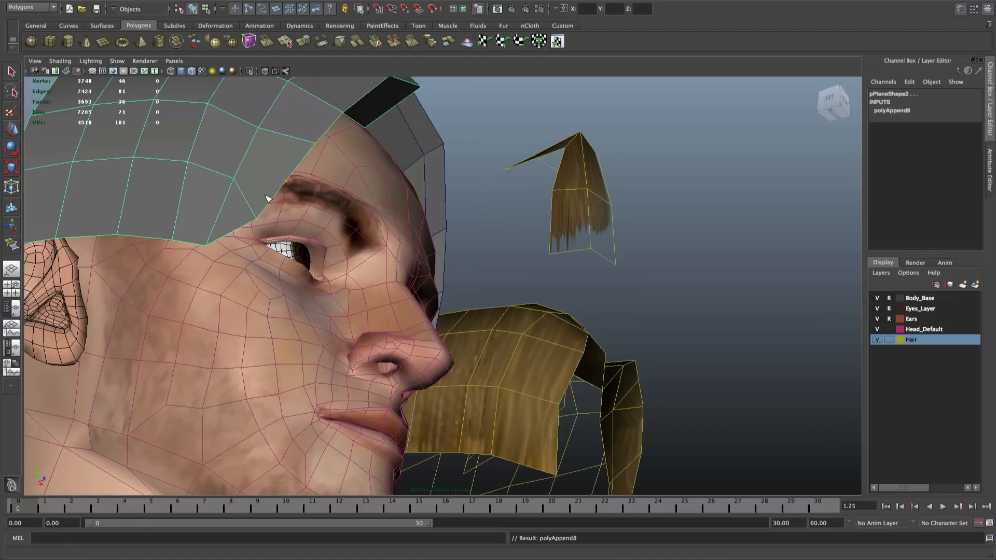
pyautogui.click(231, 233)
pyautogui.press('Return')
# Select the new vertex on the mirrored half's lower temple border and move it to square off the corner beside the eye
pyautogui.moveTo(233, 234); pyautogui.dragTo(233, 238, button='right')
pyautogui.click(231, 234)
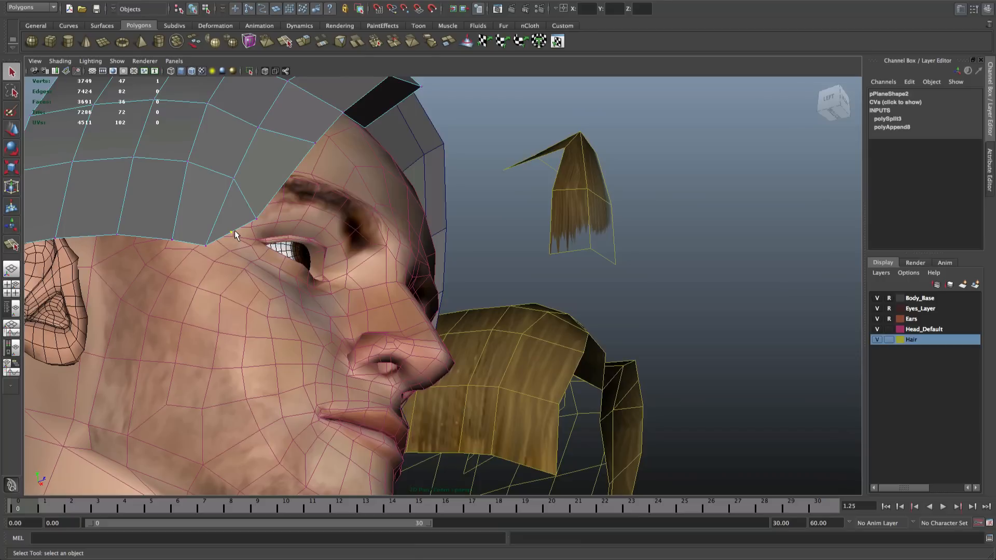
pyautogui.press('w')
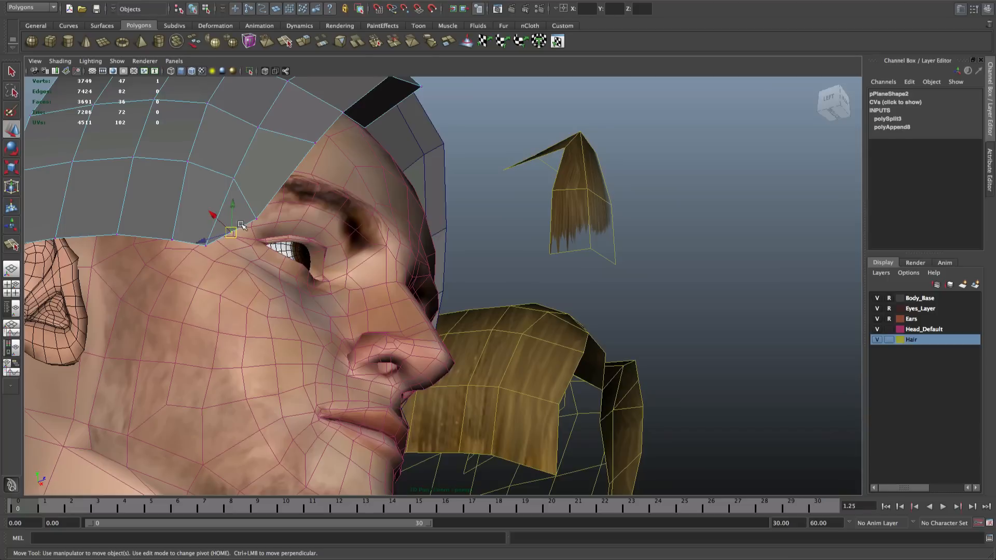
pyautogui.keyDown('alt'); pyautogui.moveTo(254, 227); pyautogui.dragTo(271, 239); pyautogui.keyUp('alt')
pyautogui.moveTo(304, 305); pyautogui.dragTo(303, 304)
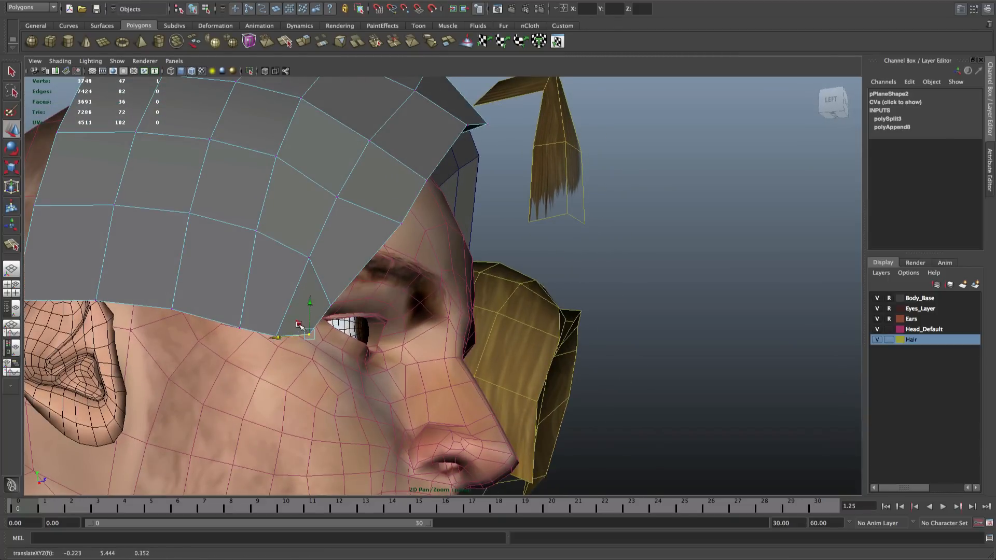
pyautogui.moveTo(309, 310); pyautogui.dragTo(310, 302)
pyautogui.press('q')
pyautogui.moveTo(343, 280); pyautogui.dragTo(366, 267, button='right')
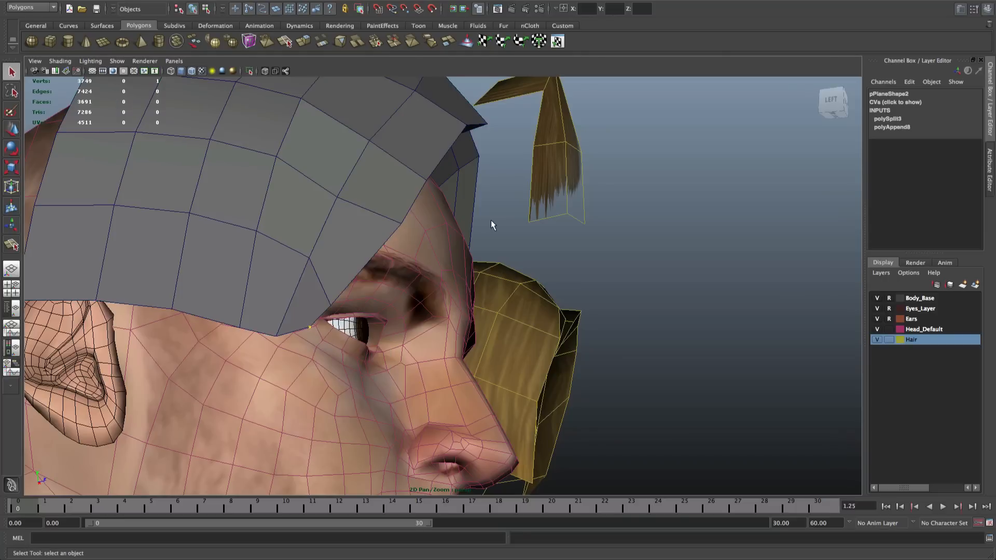
pyautogui.click(491, 220)
# Adjust the vertex on the mirrored half's front rim above the outer brow, checking its fit against the forehead
pyautogui.keyDown('alt'); pyautogui.moveTo(490, 219); pyautogui.dragTo(492, 224, button='right'); pyautogui.keyUp('alt')
pyautogui.keyDown('alt'); pyautogui.moveTo(491, 220); pyautogui.dragTo(430, 240); pyautogui.keyUp('alt')
pyautogui.scroll(-5, 429, 240)
pyautogui.scroll(4, 430, 240)
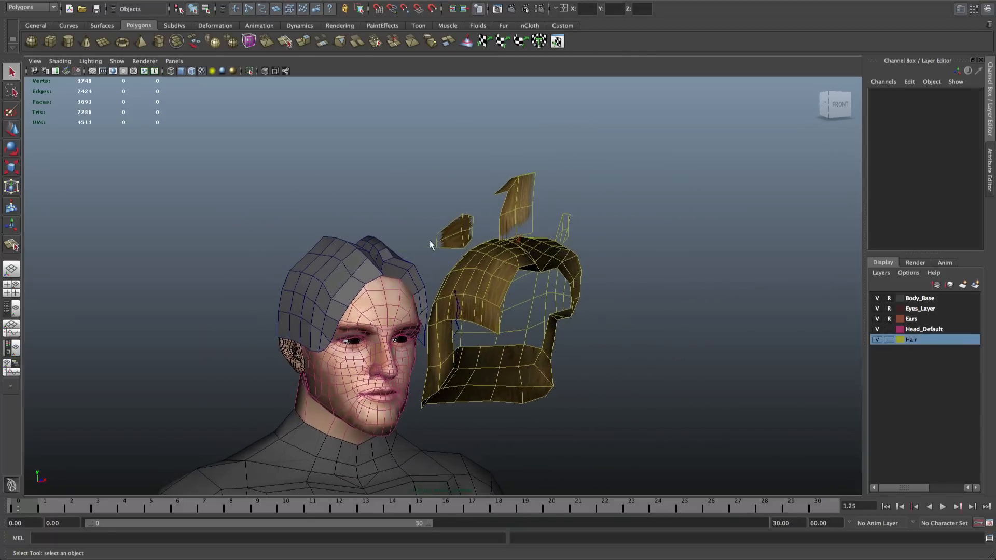
pyautogui.keyDown('alt'); pyautogui.moveTo(421, 274); pyautogui.dragTo(363, 270); pyautogui.keyUp('alt')
pyautogui.scroll(3, 384, 290)
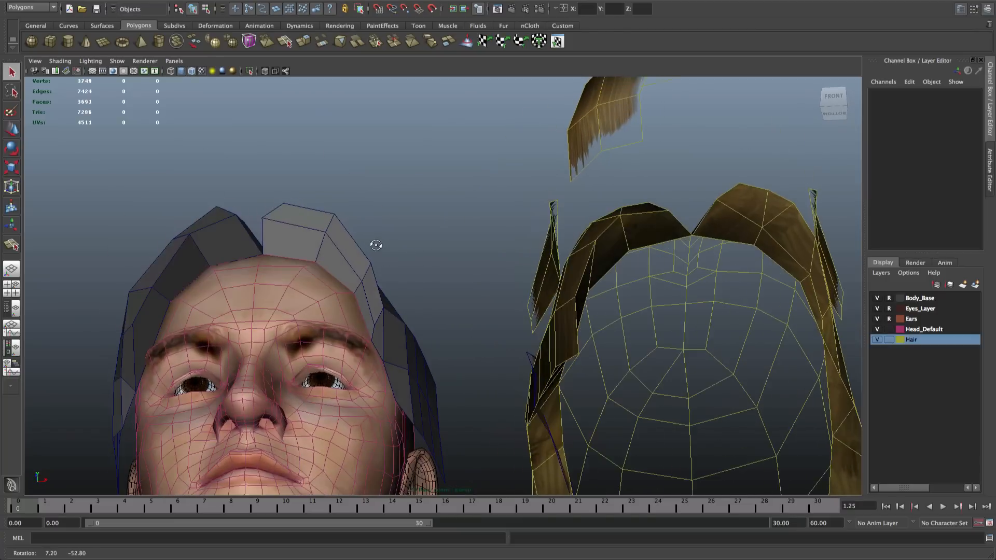
pyautogui.scroll(2, 349, 272)
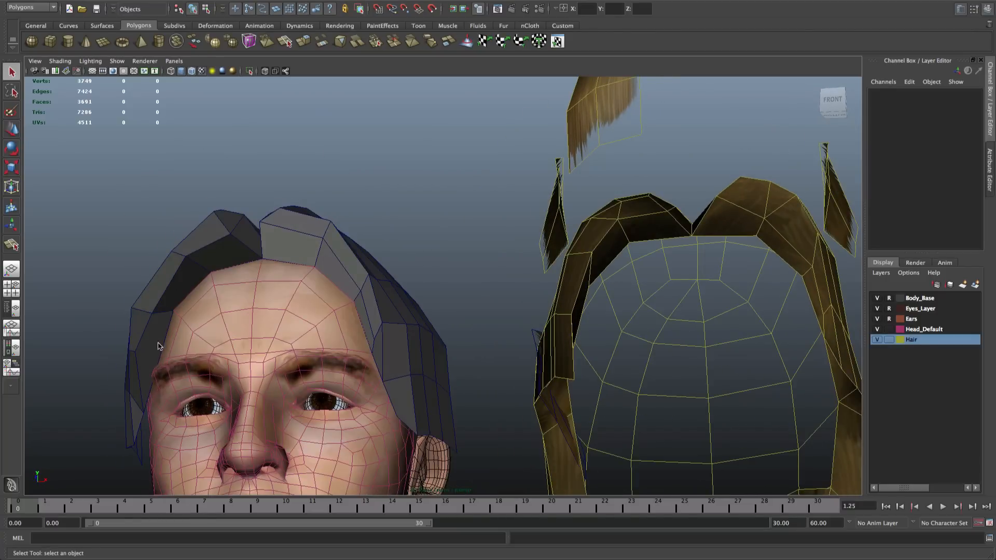
pyautogui.moveTo(133, 343); pyautogui.dragTo(125, 344, button='right')
pyautogui.click(135, 352)
pyautogui.keyDown('alt'); pyautogui.moveTo(138, 351); pyautogui.dragTo(370, 340); pyautogui.keyUp('alt')
pyautogui.press('w')
pyautogui.keyDown('alt'); pyautogui.moveTo(330, 281); pyautogui.dragTo(155, 363); pyautogui.keyUp('alt')
pyautogui.press('q')
pyautogui.moveTo(186, 245); pyautogui.dragTo(229, 231, button='right')
pyautogui.scroll(-5, 236, 222)
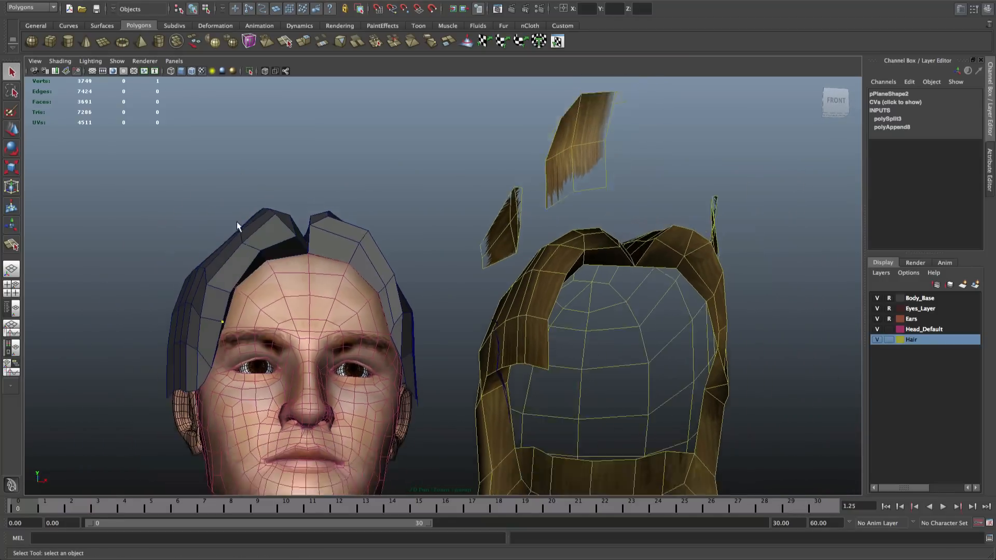
pyautogui.click(347, 184)
# Examine the gaps between both hair halves and the head from the front, from below and from each side
pyautogui.scroll(-3, 332, 197)
pyautogui.keyDown('alt'); pyautogui.moveTo(318, 215); pyautogui.dragTo(361, 172); pyautogui.keyUp('alt')
pyautogui.scroll(5, 338, 188)
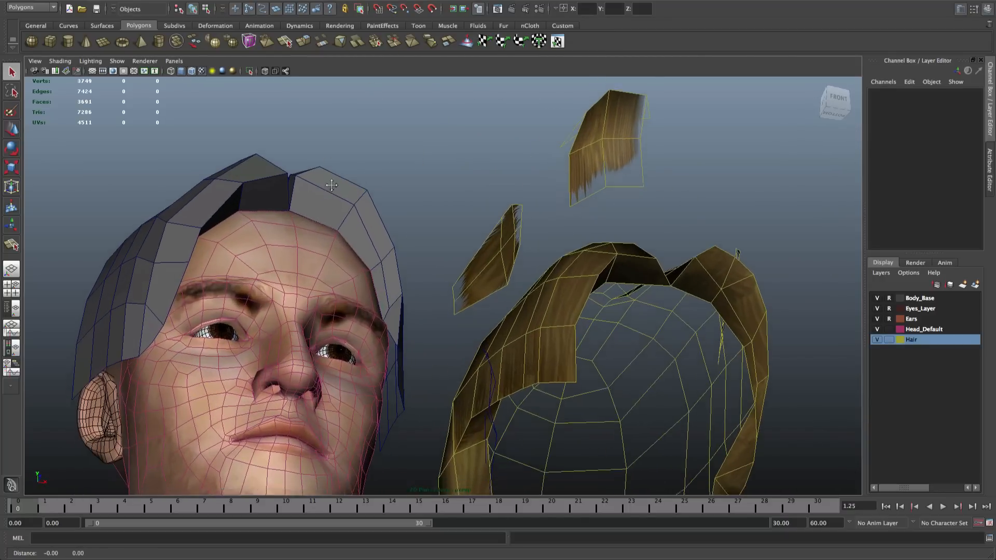
pyautogui.keyDown('alt'); pyautogui.moveTo(357, 264); pyautogui.dragTo(415, 202, button='middle'); pyautogui.keyUp('alt')
pyautogui.keyDown('alt'); pyautogui.moveTo(418, 200); pyautogui.dragTo(408, 193); pyautogui.keyUp('alt')
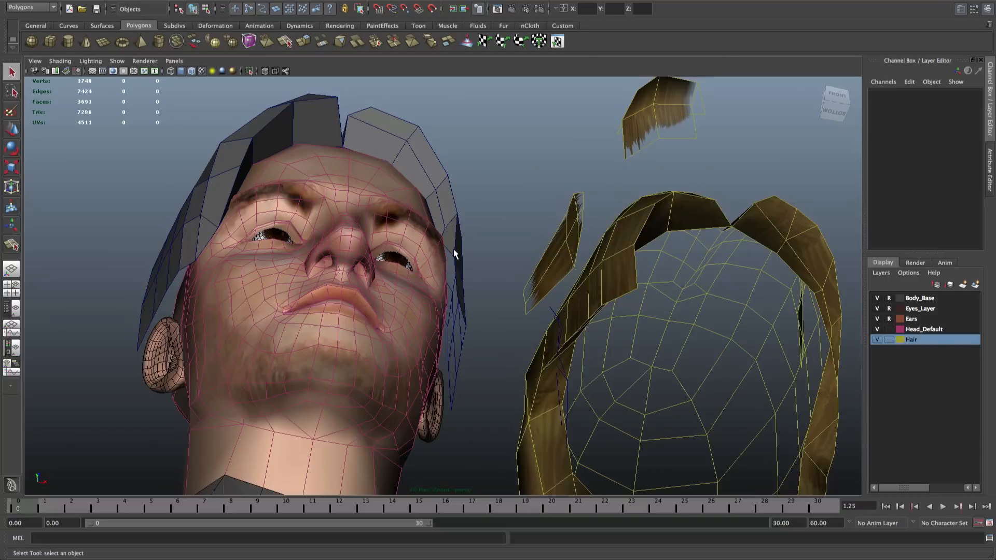
pyautogui.keyDown('alt'); pyautogui.moveTo(427, 361); pyautogui.dragTo(198, 338); pyautogui.keyUp('alt')
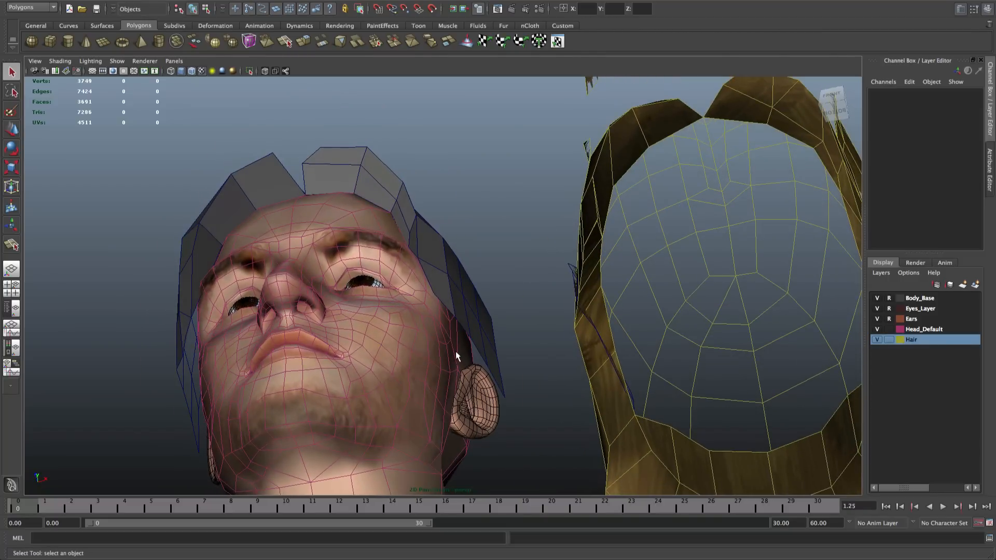
pyautogui.keyDown('alt'); pyautogui.moveTo(455, 351); pyautogui.dragTo(609, 323); pyautogui.keyUp('alt')
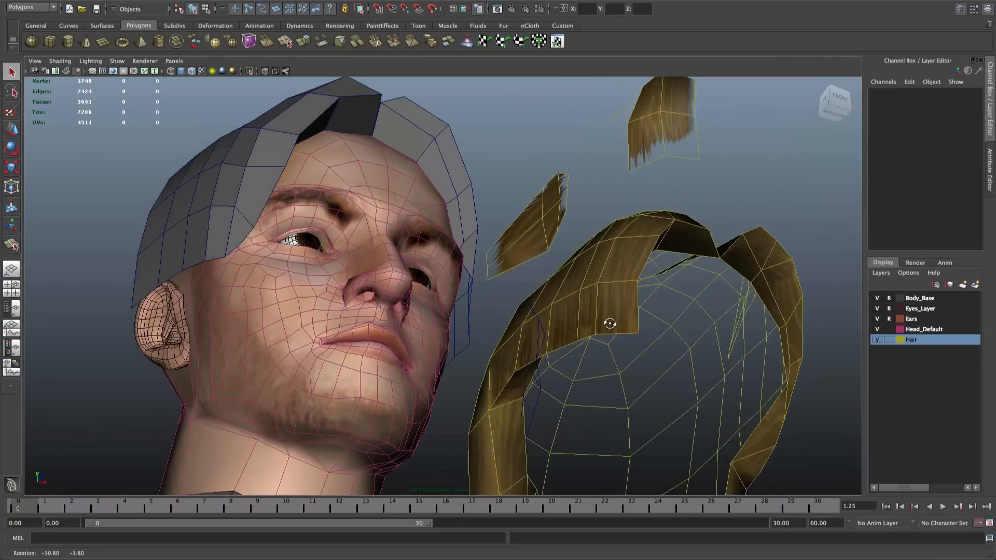
# Hide the Head_Default layer and extrude the original half's three bottom side edges upward and inward toward the head
pyautogui.click(877, 328)
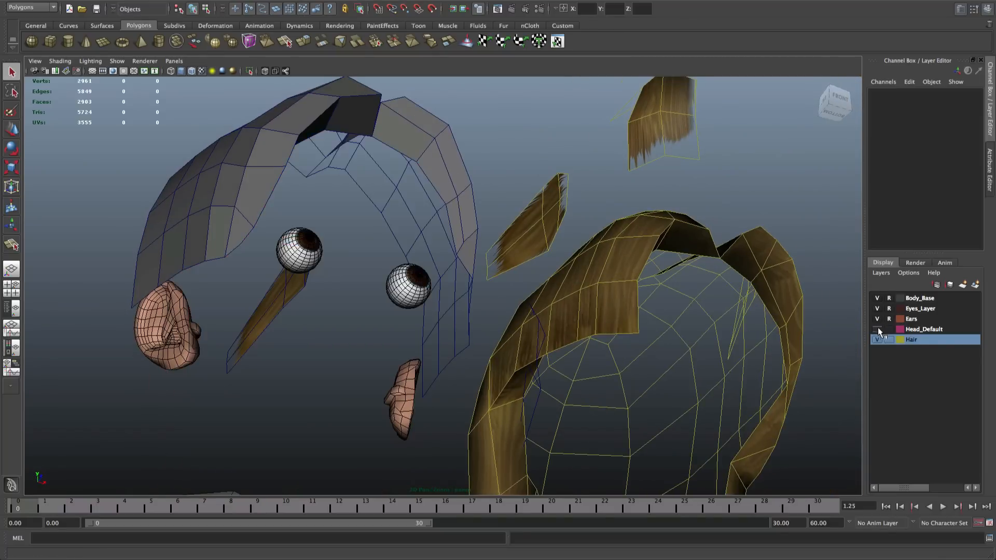
pyautogui.keyDown('alt'); pyautogui.moveTo(511, 340); pyautogui.dragTo(462, 338); pyautogui.keyUp('alt')
pyautogui.moveTo(462, 341); pyautogui.dragTo(455, 357, button='right')
pyautogui.click(456, 359)
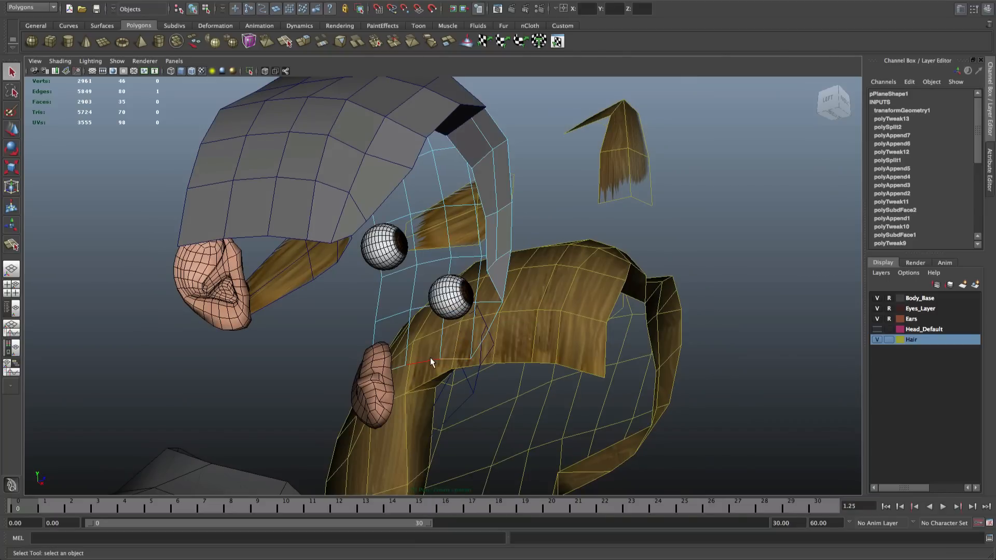
pyautogui.keyDown('shift'); pyautogui.click(400, 364); pyautogui.keyUp('shift')
pyautogui.keyDown('alt'); pyautogui.moveTo(401, 364); pyautogui.dragTo(468, 375); pyautogui.keyUp('alt')
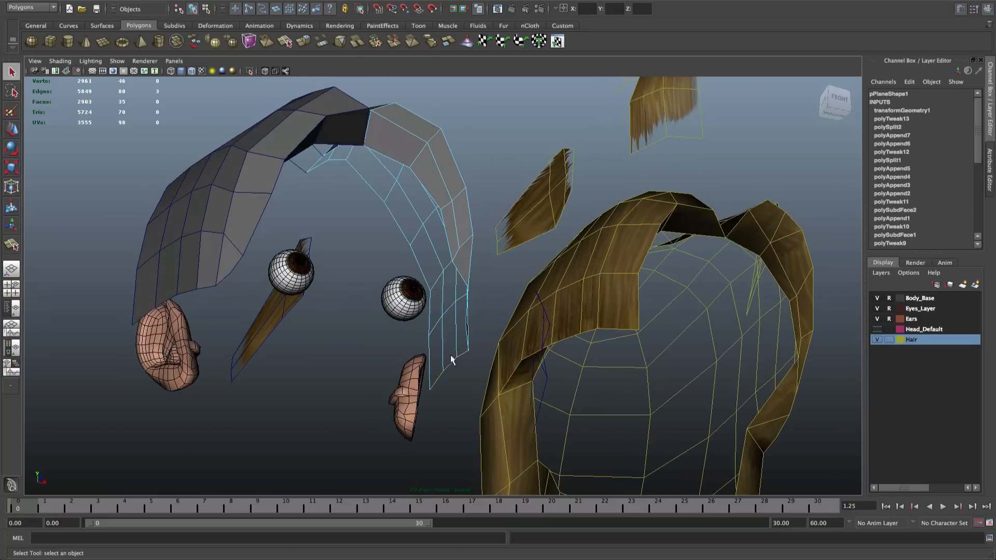
pyautogui.click(338, 1)
pyautogui.click(348, 18)
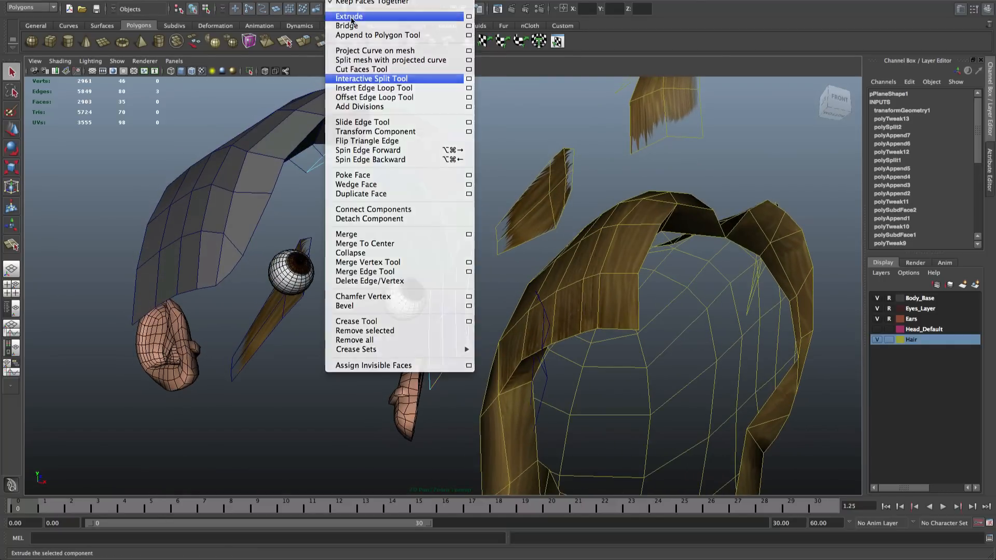
pyautogui.press('w')
pyautogui.moveTo(450, 341); pyautogui.dragTo(450, 300)
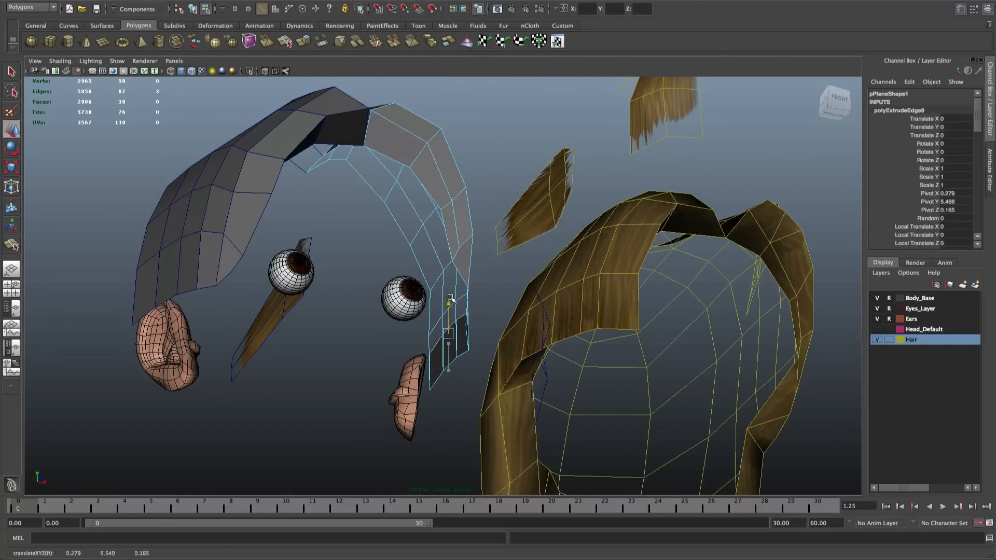
pyautogui.moveTo(486, 333); pyautogui.dragTo(467, 335)
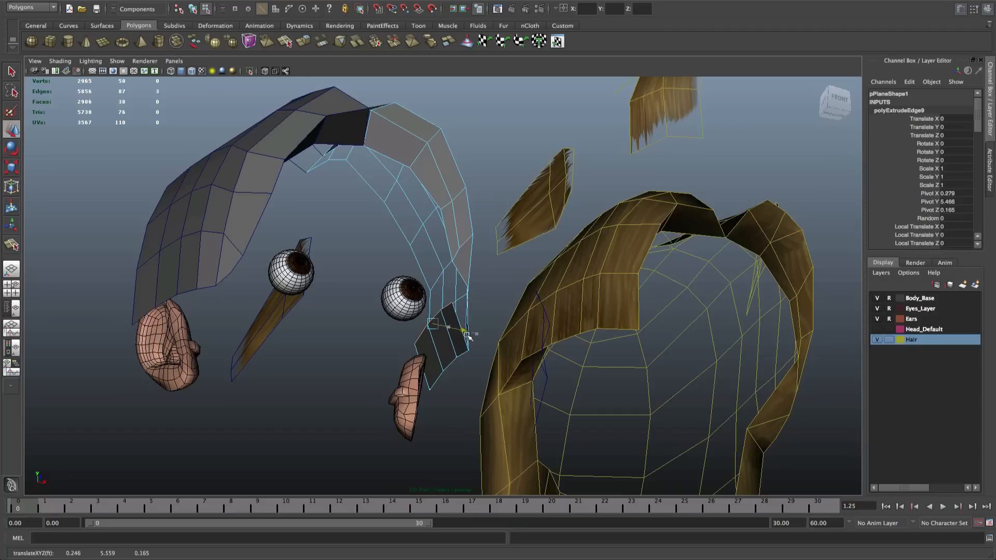
pyautogui.press('q')
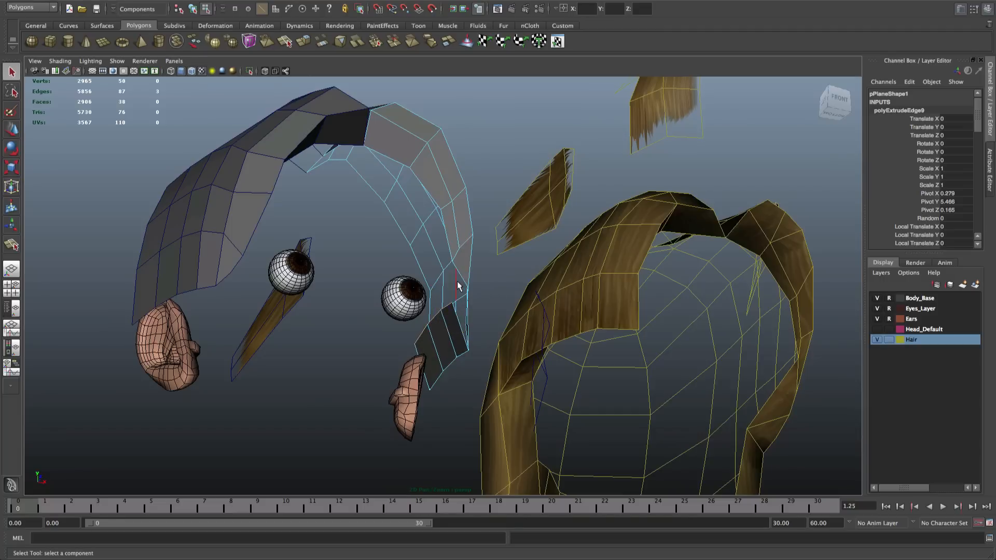
# Append a face between the extruded strip's front end and the front rim's lowest edge, and show the Head_Default layer again
pyautogui.moveTo(458, 285); pyautogui.dragTo(490, 261, button='right')
pyautogui.moveTo(490, 262)
pyautogui.keyDown('alt'); pyautogui.mouseDown()
pyautogui.moveTo(484, 234)
pyautogui.moveTo(438, 255)
pyautogui.moveTo(505, 244)
pyautogui.moveTo(493, 236)
pyautogui.moveTo(507, 216)
pyautogui.moveTo(502, 257)
pyautogui.mouseUp(); pyautogui.keyUp('alt')
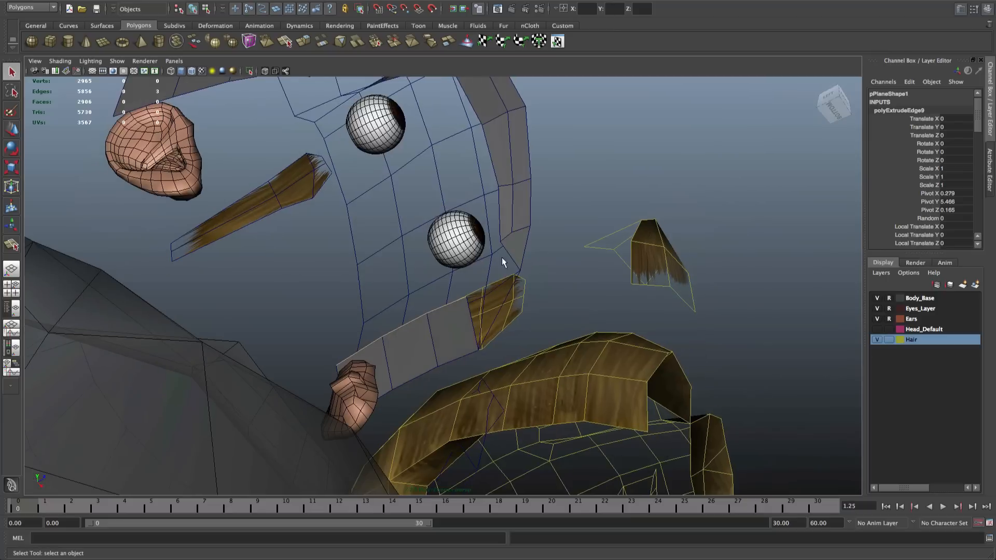
pyautogui.click(357, 12)
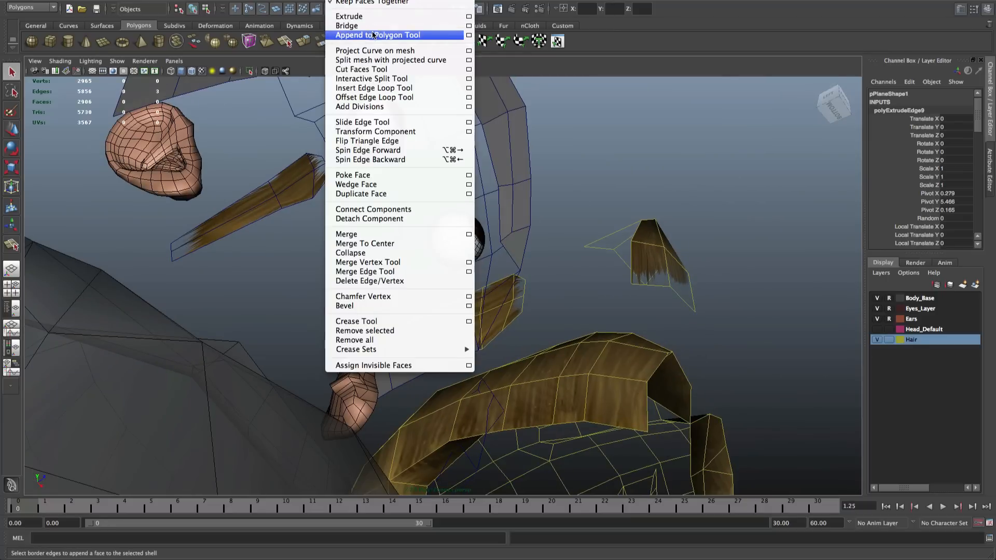
pyautogui.click(394, 33)
pyautogui.click(505, 248)
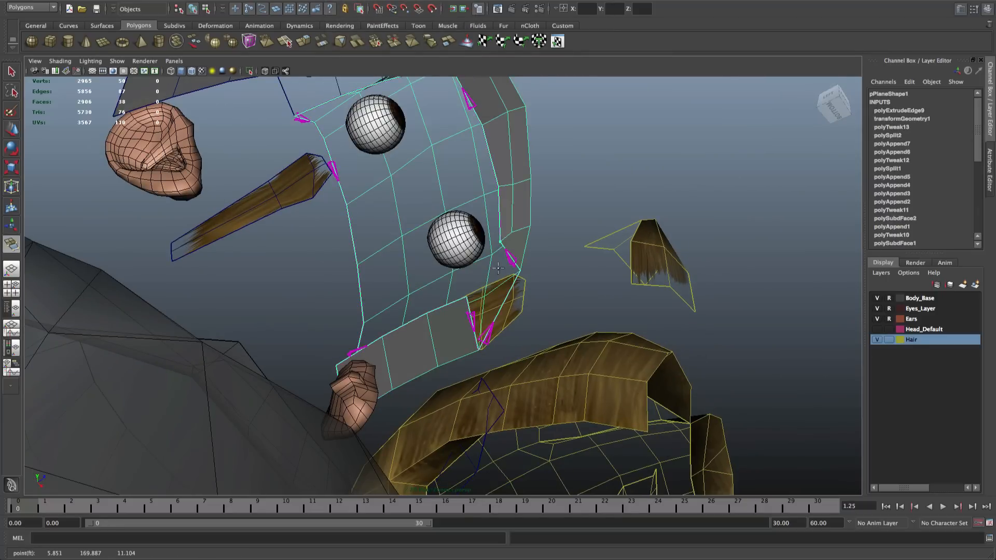
pyautogui.click(468, 309)
pyautogui.press('Return')
pyautogui.keyDown('alt'); pyautogui.moveTo(469, 309); pyautogui.dragTo(513, 275); pyautogui.keyUp('alt')
pyautogui.click(877, 328)
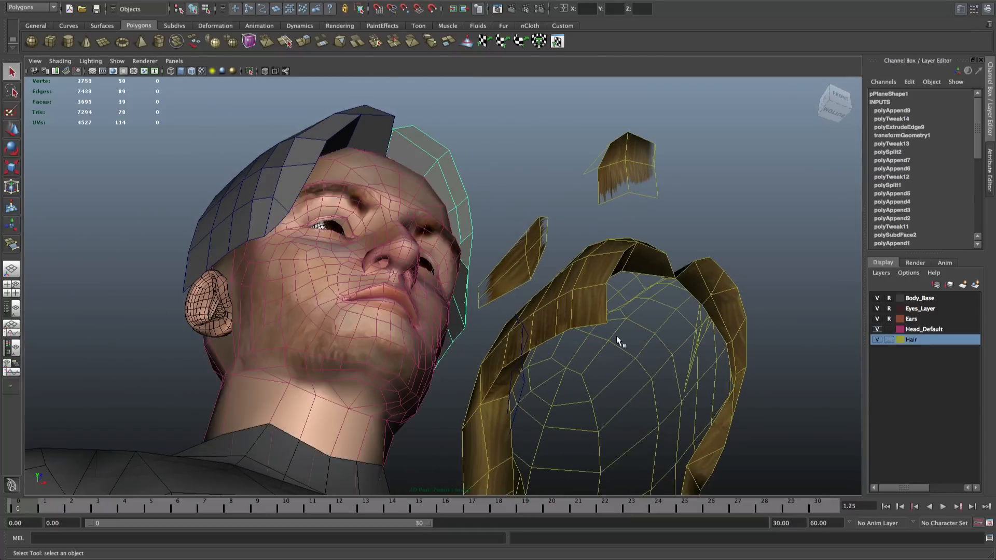
# Move the two front inner vertices of the extruded underside strip on the original half to follow the temple's surface
pyautogui.keyDown('alt'); pyautogui.moveTo(616, 335); pyautogui.dragTo(557, 351); pyautogui.keyUp('alt')
pyautogui.scroll(7, 480, 362)
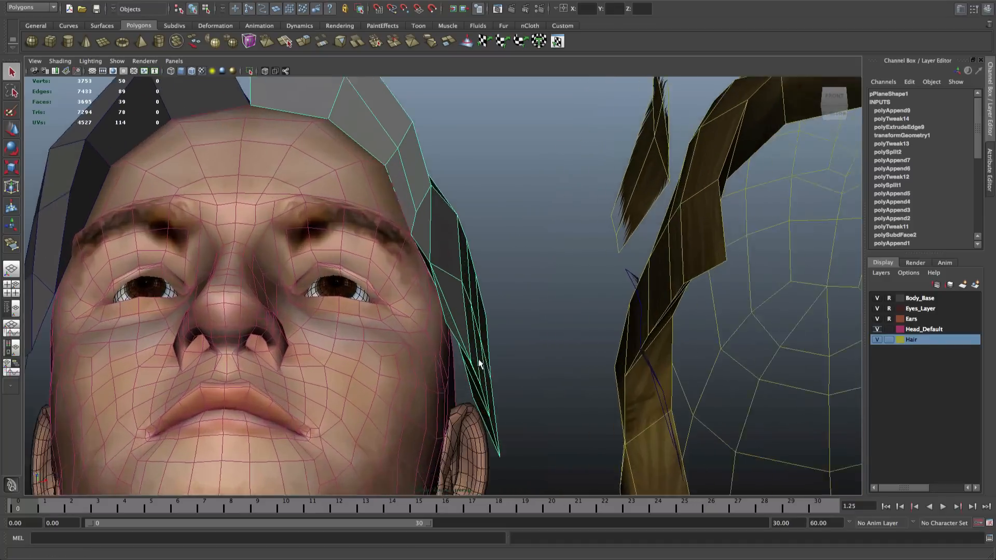
pyautogui.keyDown('alt'); pyautogui.moveTo(462, 354); pyautogui.dragTo(426, 206, button='middle'); pyautogui.keyUp('alt')
pyautogui.scroll(6, 427, 201)
pyautogui.keyDown('alt'); pyautogui.moveTo(428, 200); pyautogui.dragTo(453, 241); pyautogui.keyUp('alt')
pyautogui.moveTo(452, 240); pyautogui.dragTo(433, 241, button='right')
pyautogui.keyDown('alt'); pyautogui.moveTo(453, 255); pyautogui.dragTo(371, 232); pyautogui.keyUp('alt')
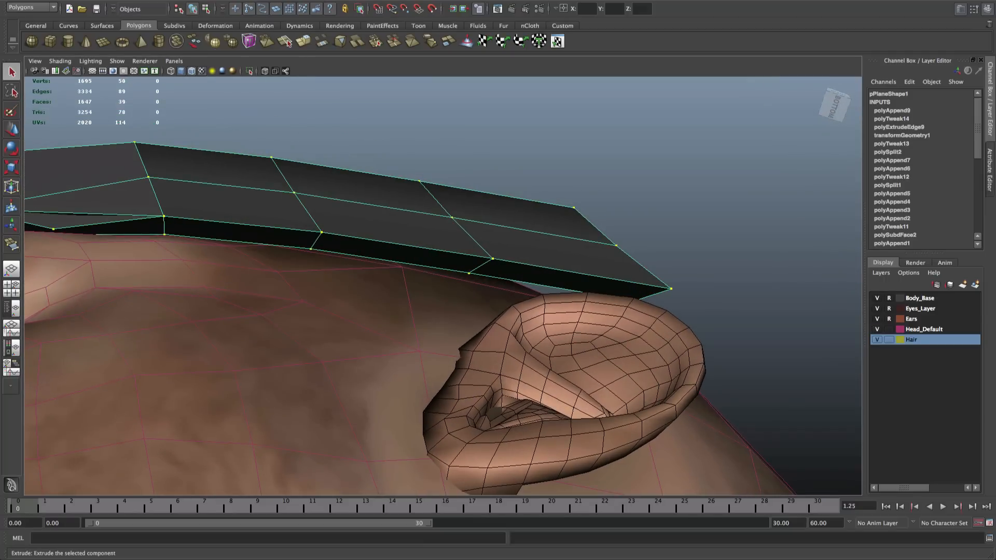
pyautogui.click(311, 247)
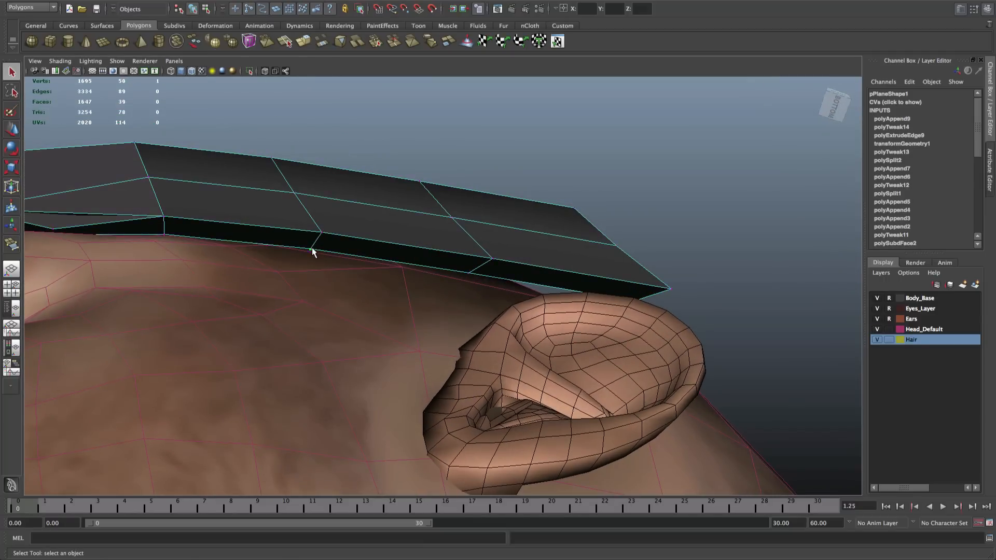
pyautogui.press('w')
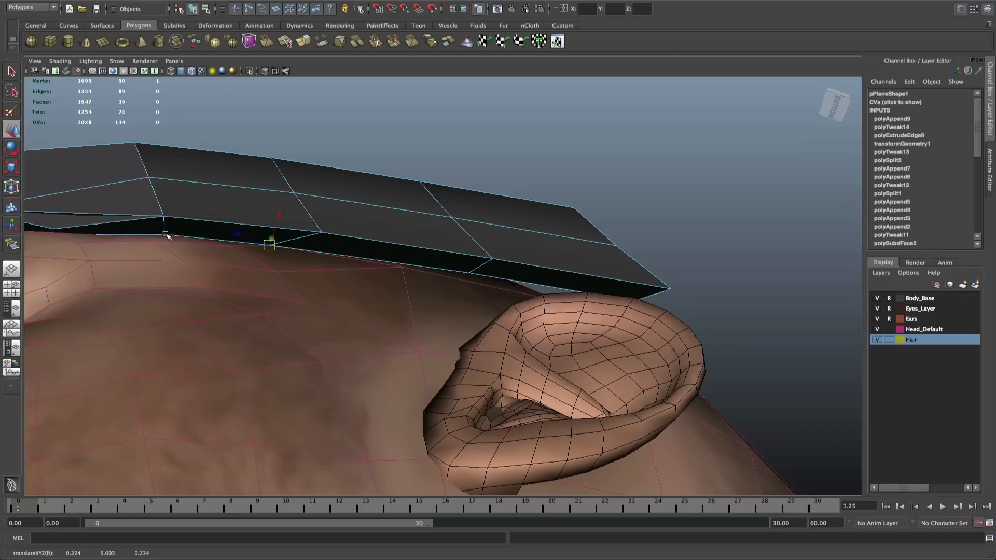
pyautogui.click(165, 233)
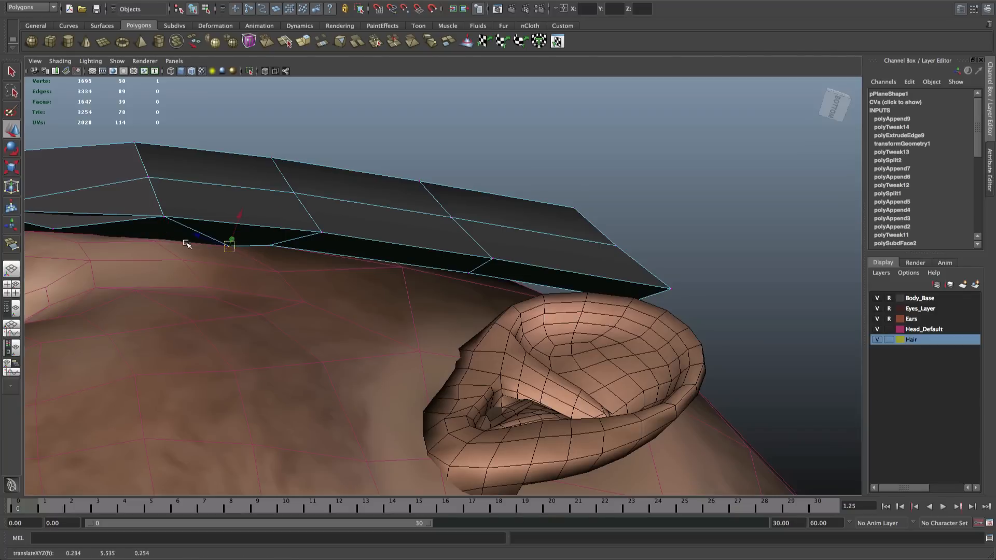
# Pull the strip's rear inner vertices above the ear inward and upward into the head
pyautogui.keyDown('alt'); pyautogui.moveTo(187, 244); pyautogui.dragTo(447, 371); pyautogui.keyUp('alt')
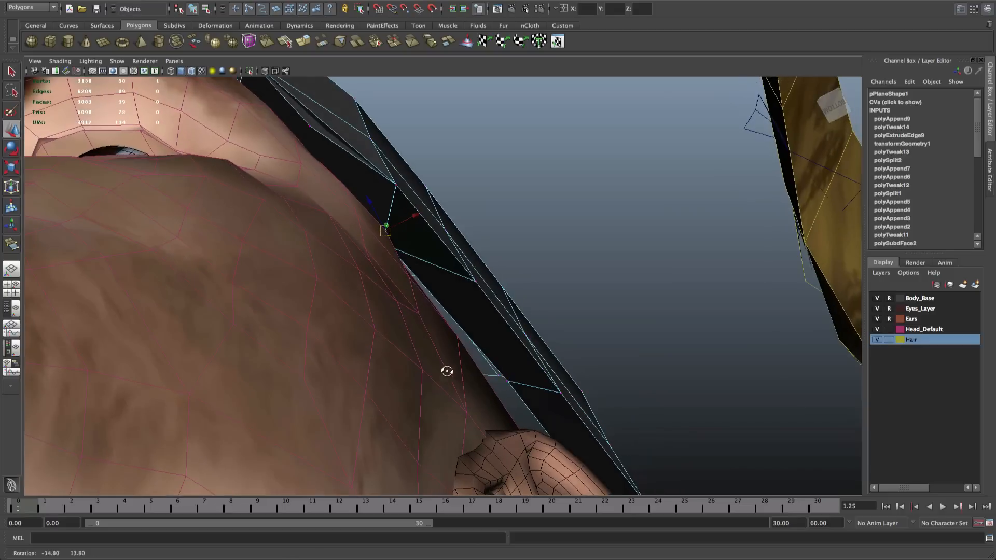
pyautogui.moveTo(508, 383)
pyautogui.keyDown('alt'); pyautogui.mouseDown()
pyautogui.moveTo(515, 391)
pyautogui.moveTo(522, 374)
pyautogui.mouseUp(); pyautogui.keyUp('alt')
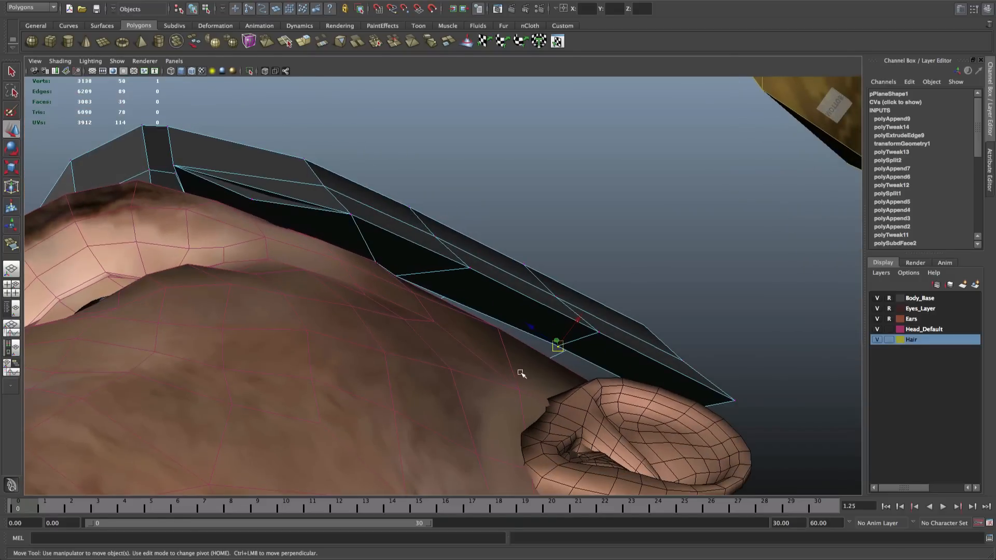
pyautogui.moveTo(560, 346); pyautogui.dragTo(590, 307)
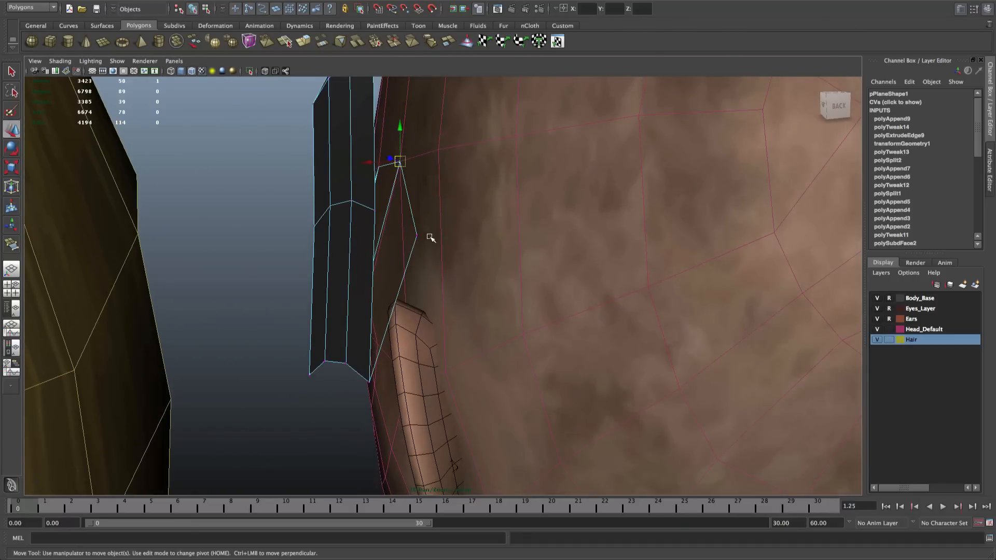
pyautogui.moveTo(417, 236); pyautogui.dragTo(404, 182)
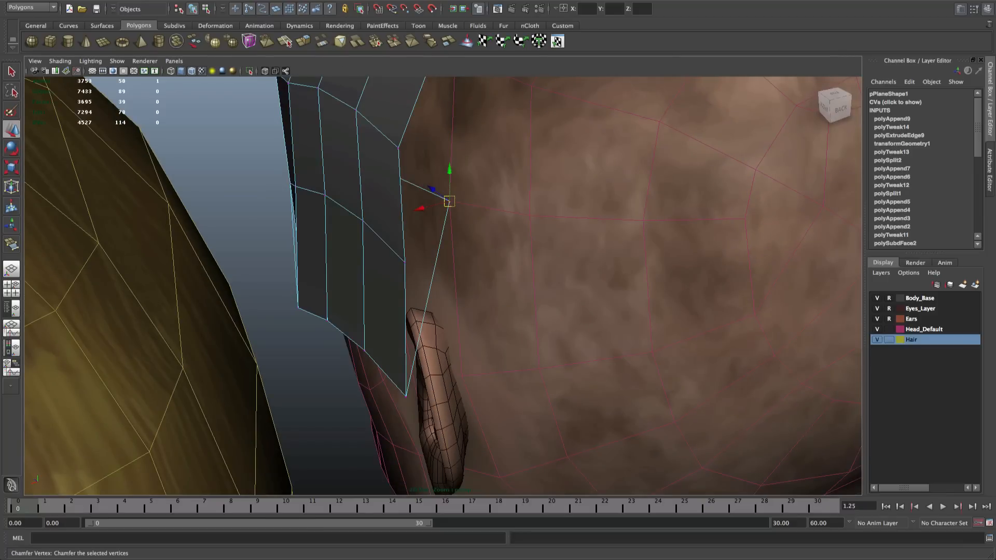
# Reposition the strip's front inner vertex inside the head, using X-Ray shading only for this adjustment
pyautogui.click(60, 61)
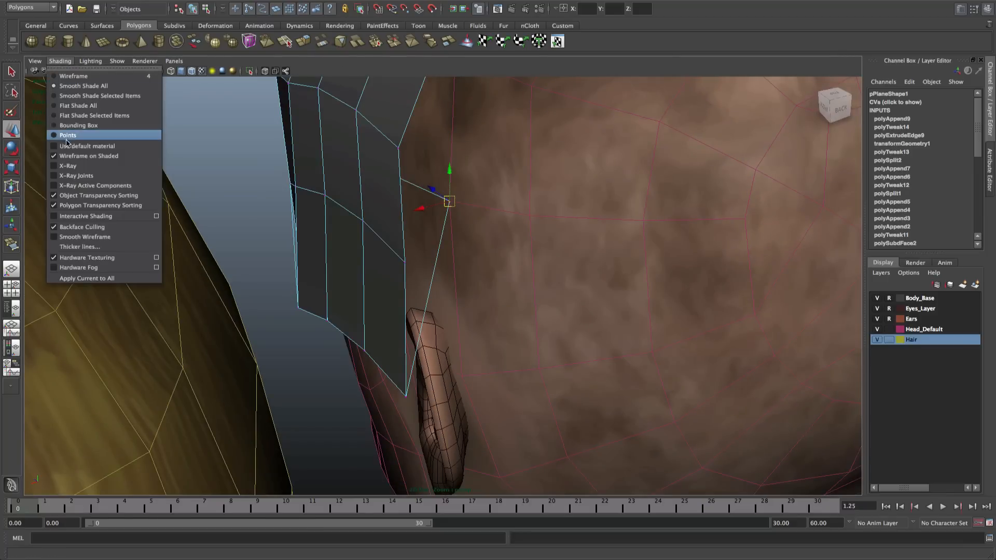
pyautogui.click(68, 166)
pyautogui.moveTo(275, 201)
pyautogui.keyDown('alt'); pyautogui.mouseDown()
pyautogui.moveTo(389, 207)
pyautogui.moveTo(311, 222)
pyautogui.moveTo(284, 244)
pyautogui.moveTo(350, 332)
pyautogui.mouseUp(); pyautogui.keyUp('alt')
pyautogui.press('F8')
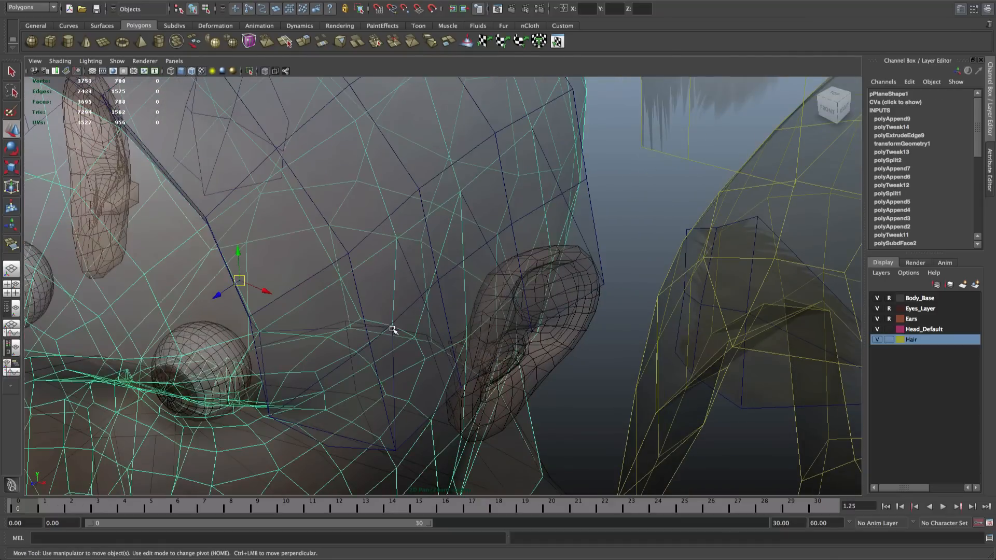
pyautogui.moveTo(415, 308); pyautogui.dragTo(363, 311, button='right')
pyautogui.click(393, 326)
pyautogui.keyDown('alt'); pyautogui.moveTo(400, 326); pyautogui.dragTo(428, 202); pyautogui.keyUp('alt')
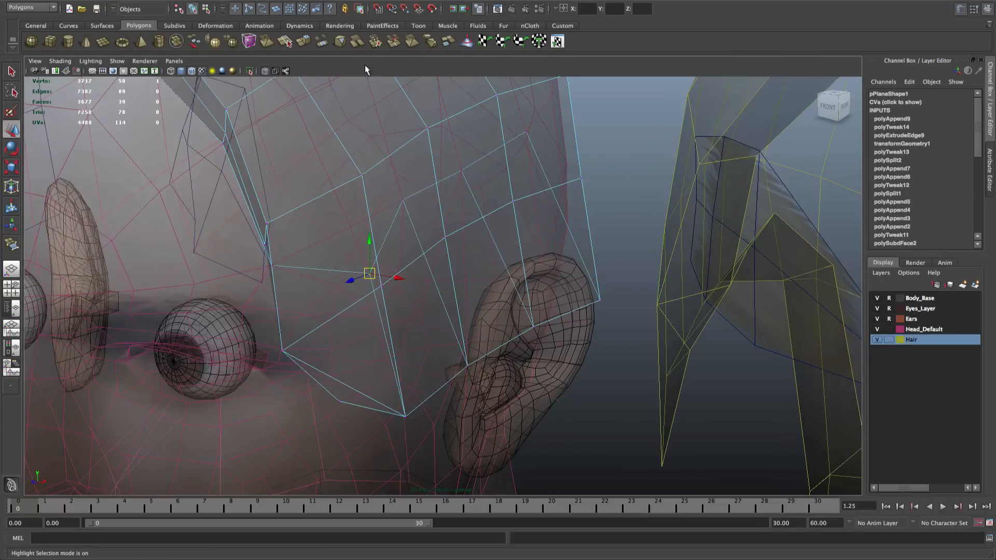
pyautogui.moveTo(371, 273); pyautogui.dragTo(449, 217)
pyautogui.click(118, 61)
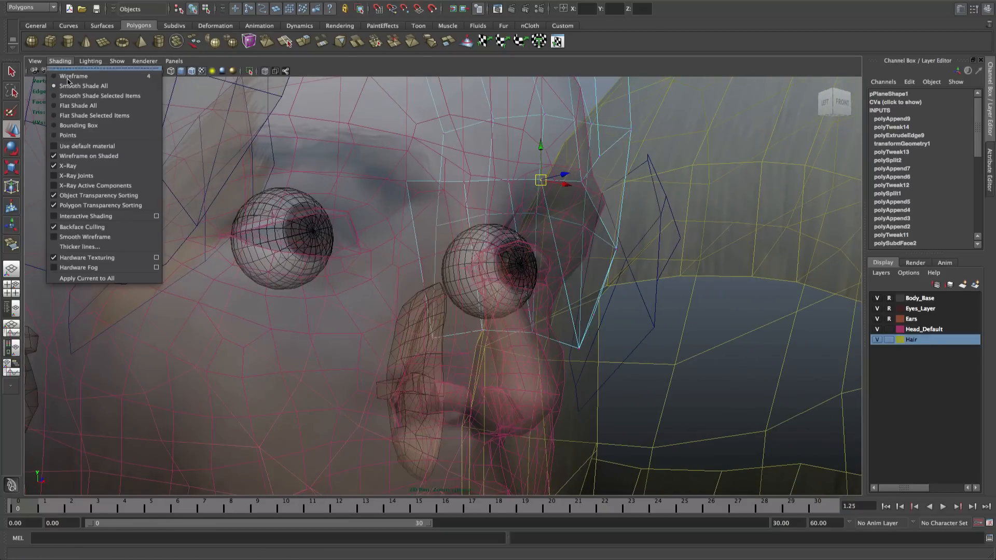
pyautogui.click(78, 166)
# Examine the closed side of the hair from below and compare it with the reference hair's Bangs_Burns piece
pyautogui.keyDown('alt'); pyautogui.moveTo(411, 241); pyautogui.dragTo(381, 205); pyautogui.keyUp('alt')
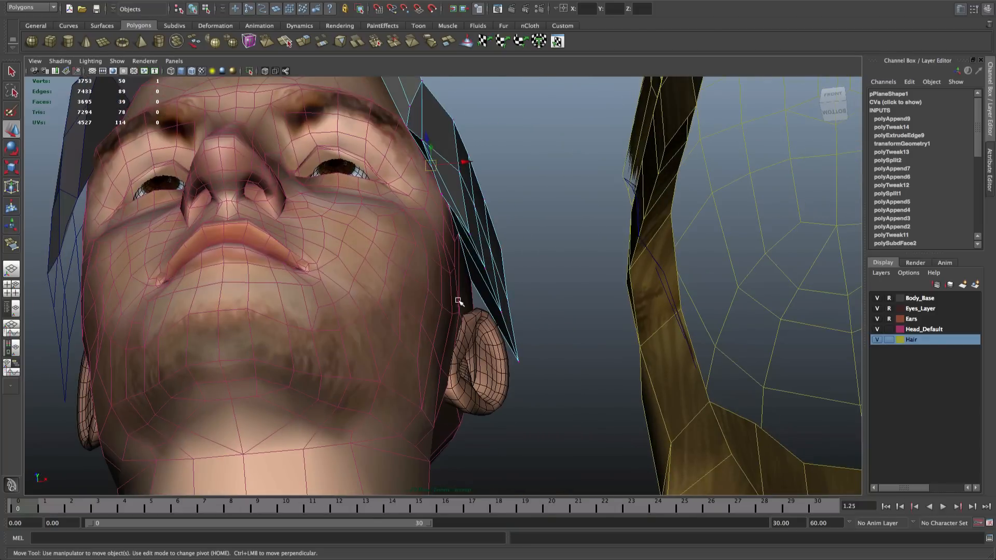
pyautogui.keyDown('alt'); pyautogui.moveTo(484, 227); pyautogui.dragTo(507, 150); pyautogui.keyUp('alt')
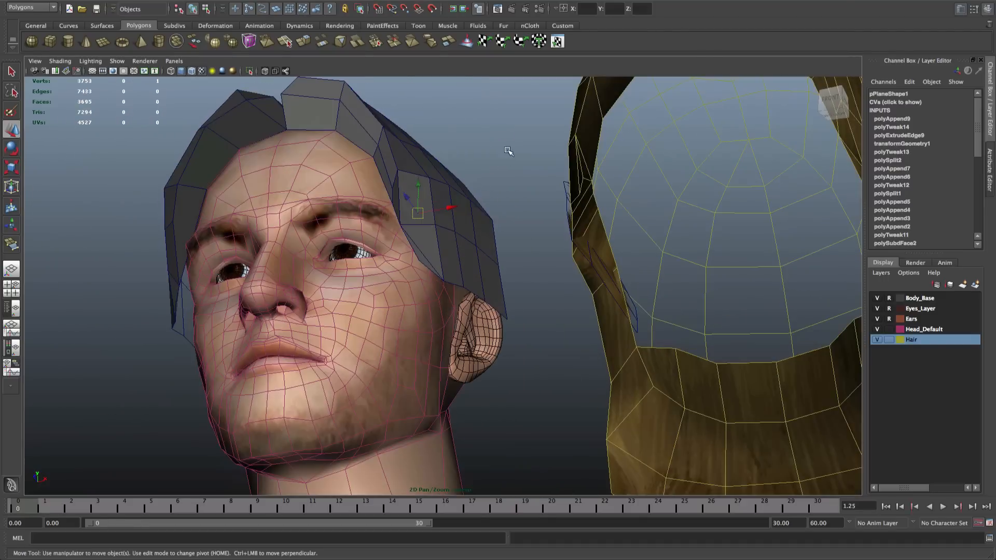
pyautogui.click(539, 286)
pyautogui.keyDown('alt'); pyautogui.moveTo(539, 287); pyautogui.dragTo(522, 291, button='right'); pyautogui.keyUp('alt')
pyautogui.keyDown('alt'); pyautogui.moveTo(522, 290); pyautogui.dragTo(644, 169); pyautogui.keyUp('alt')
pyautogui.click(635, 108)
pyautogui.keyDown('alt'); pyautogui.moveTo(635, 108); pyautogui.dragTo(592, 136); pyautogui.keyUp('alt')
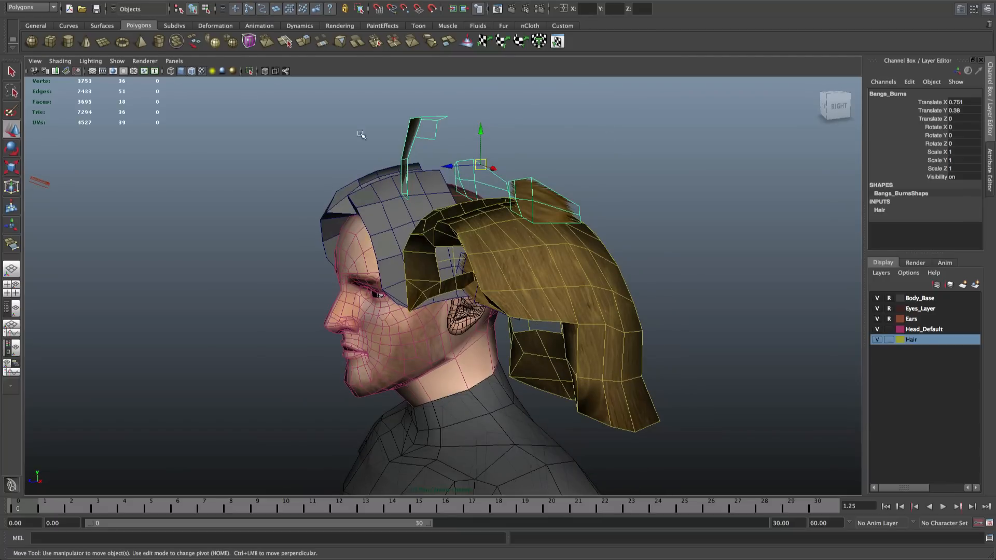
# Create a one-face polygon plane over the sideburn area in the side view and move it outward beside the head
pyautogui.click(104, 43)
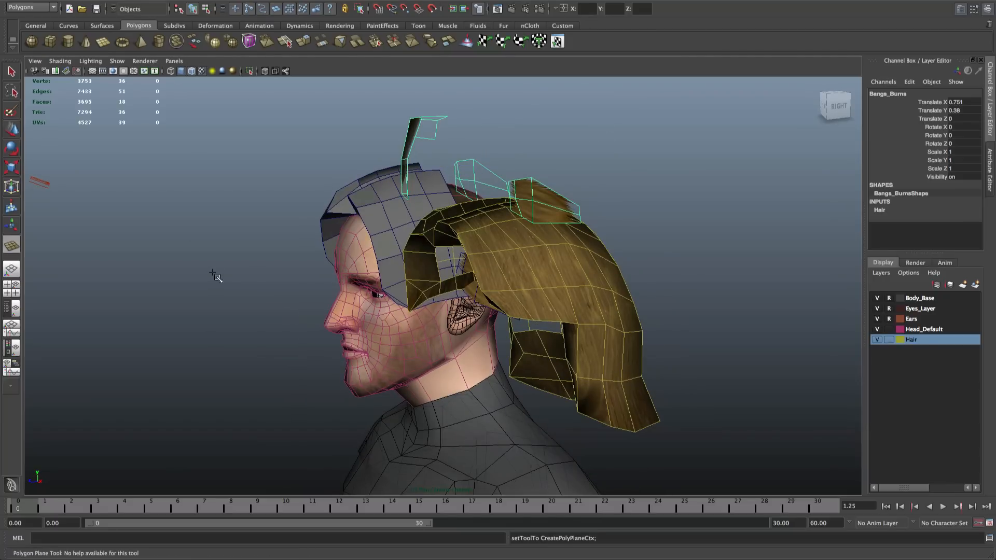
pyautogui.click(12, 288)
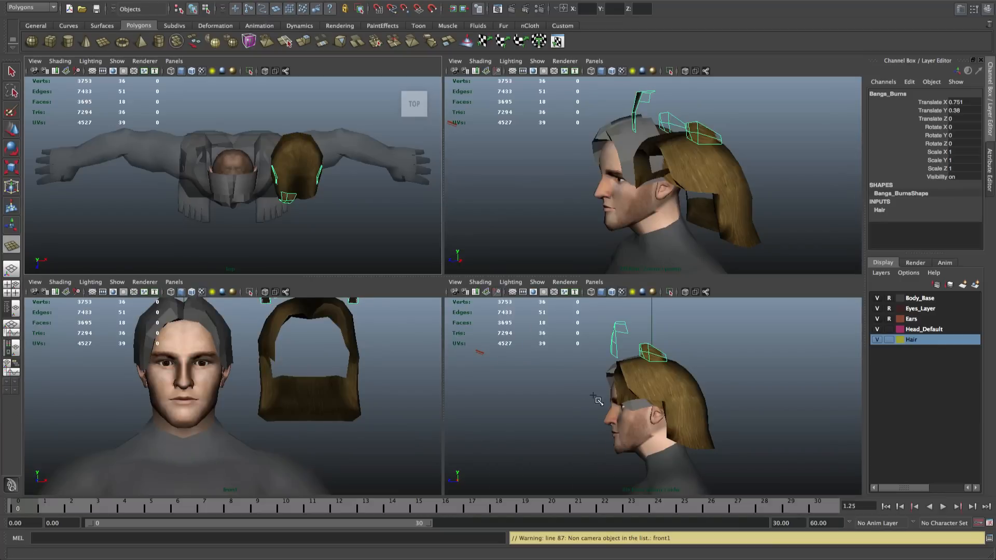
pyautogui.moveTo(644, 407); pyautogui.dragTo(670, 423)
pyautogui.moveTo(220, 368); pyautogui.dragTo(274, 368)
pyautogui.scroll(5, 798, 173)
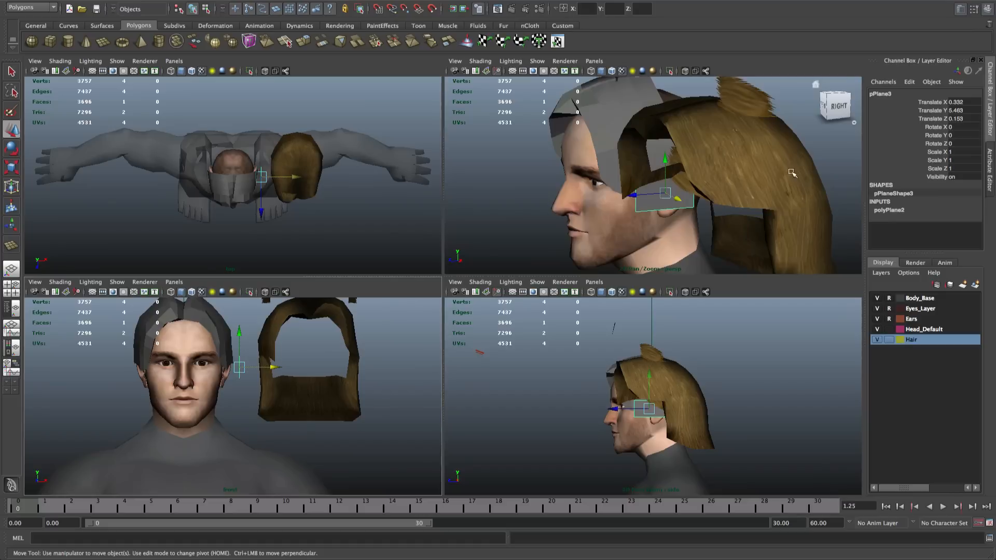
# Set the new plane to vertex editing and enlarge the perspective view with wireframe on shaded turned on
pyautogui.keyDown('alt'); pyautogui.moveTo(791, 172); pyautogui.dragTo(725, 146); pyautogui.keyUp('alt')
pyautogui.press('q')
pyautogui.moveTo(681, 175); pyautogui.dragTo(667, 177, button='right')
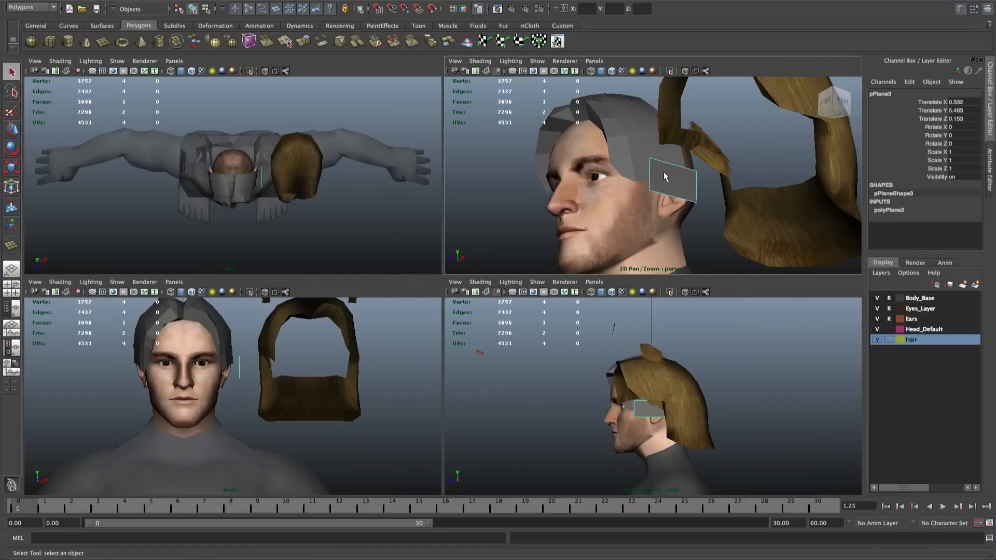
pyautogui.press('space')
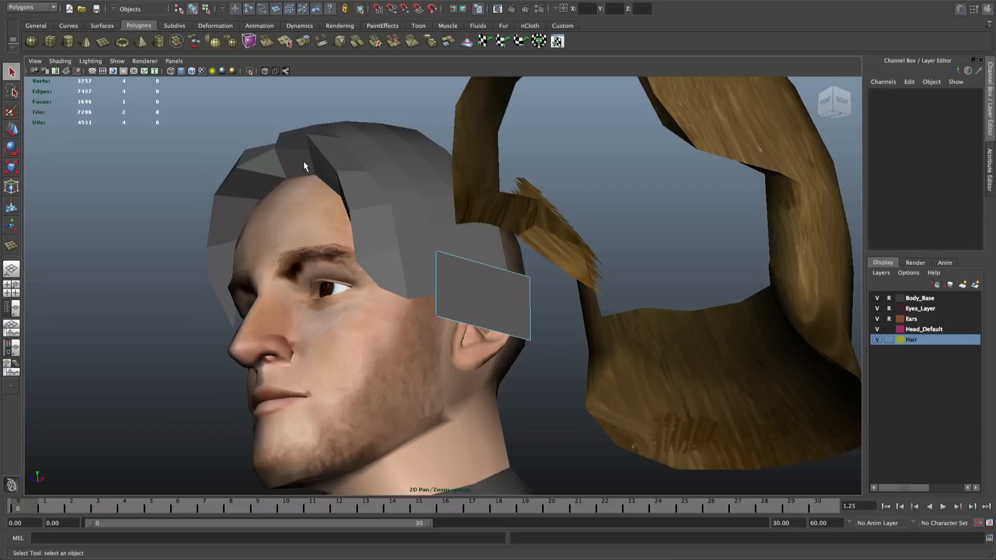
pyautogui.click(68, 60)
pyautogui.click(79, 162)
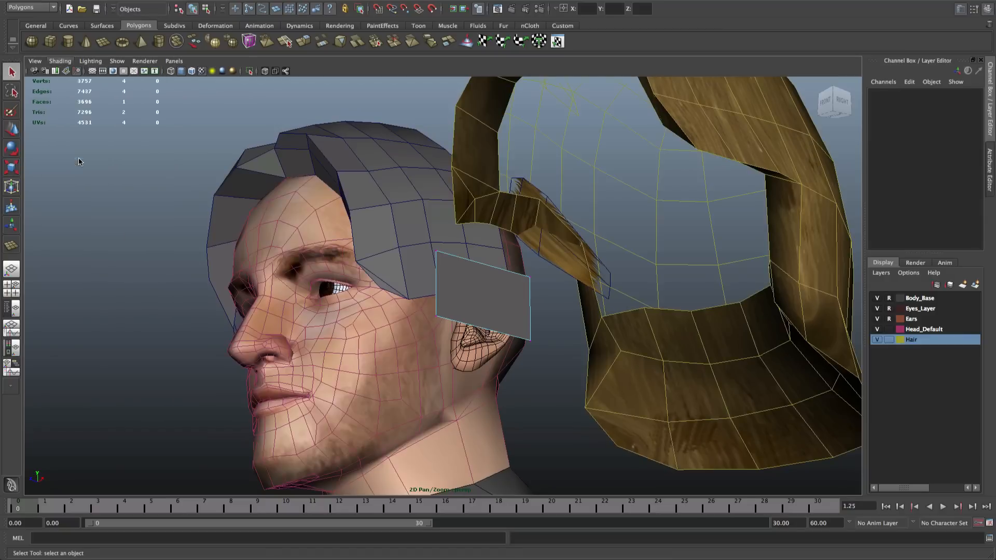
# Move the plane's two front corners to the cheek just below the hair's front lower corner, forming the sideburn's front edge
pyautogui.click(438, 253)
pyautogui.press('w')
pyautogui.moveTo(437, 253); pyautogui.dragTo(421, 306)
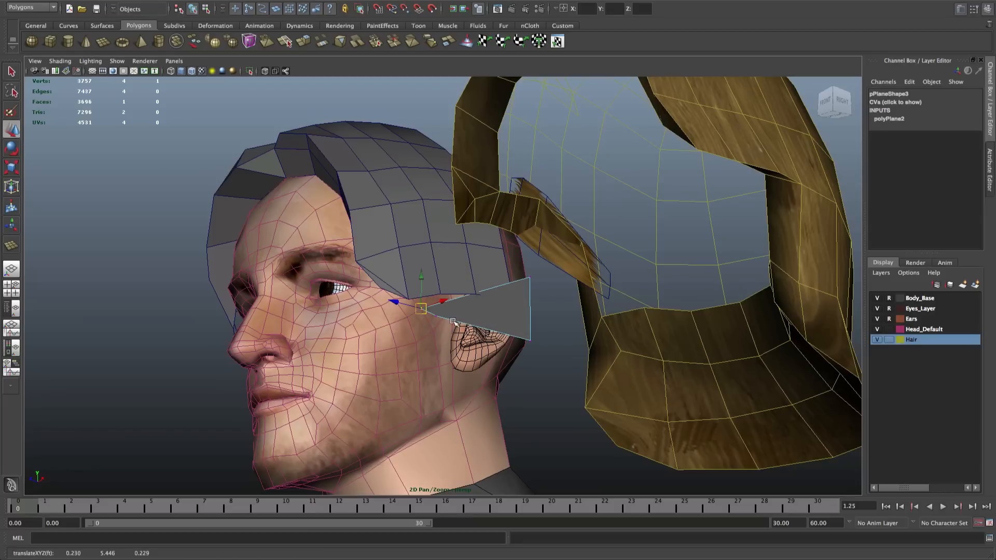
pyautogui.click(438, 317)
pyautogui.click(444, 314)
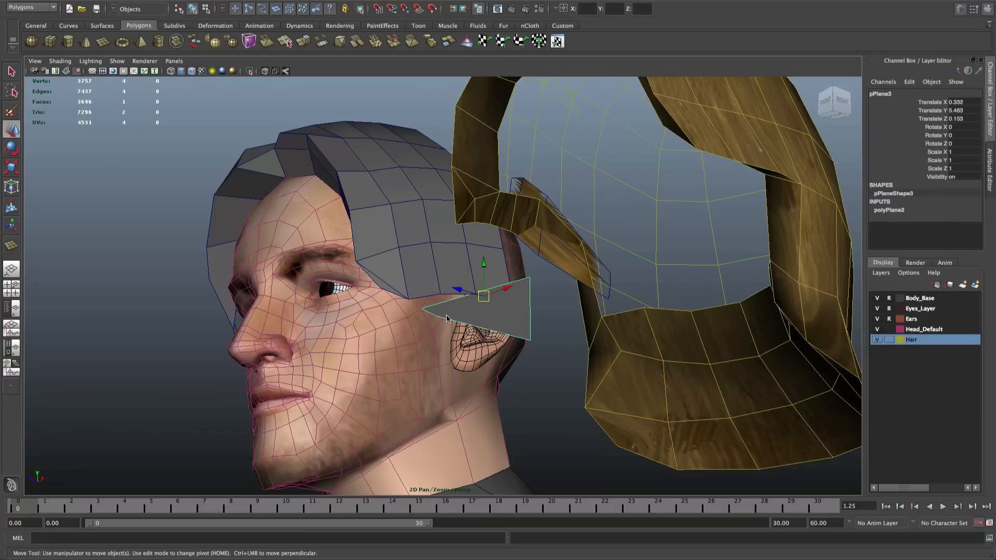
pyautogui.moveTo(446, 316); pyautogui.dragTo(424, 316, button='right')
pyautogui.click(435, 315)
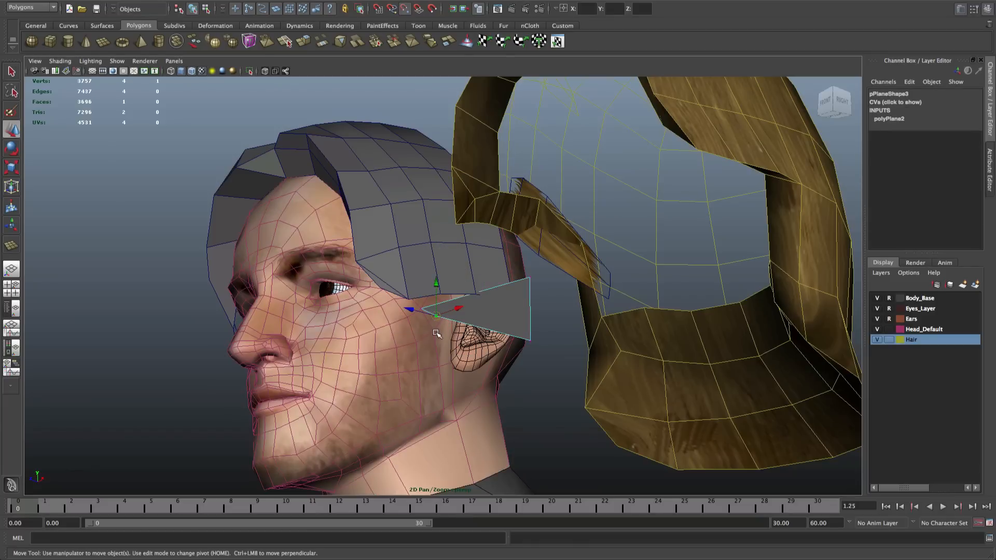
pyautogui.moveTo(436, 285); pyautogui.dragTo(434, 300)
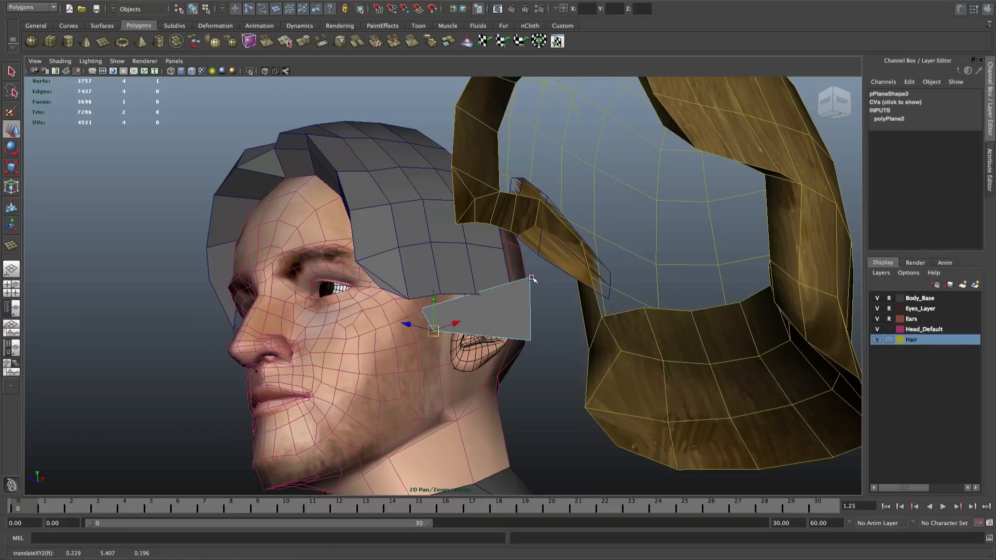
# Move the plane's two rear corners forward toward the ear's front, keeping them out from the head and just below the hair
pyautogui.click(530, 279)
pyautogui.moveTo(530, 279); pyautogui.dragTo(455, 306)
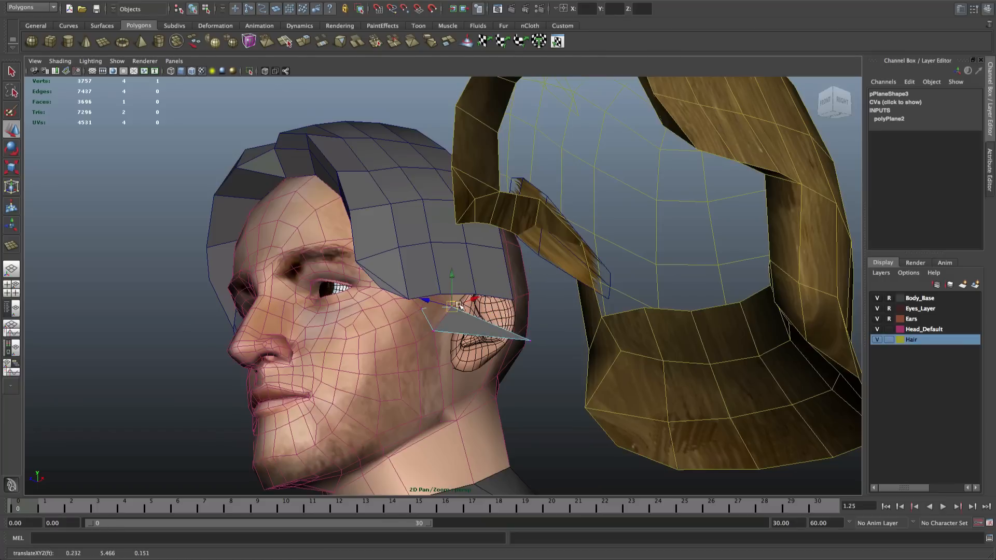
pyautogui.moveTo(473, 299); pyautogui.dragTo(491, 293)
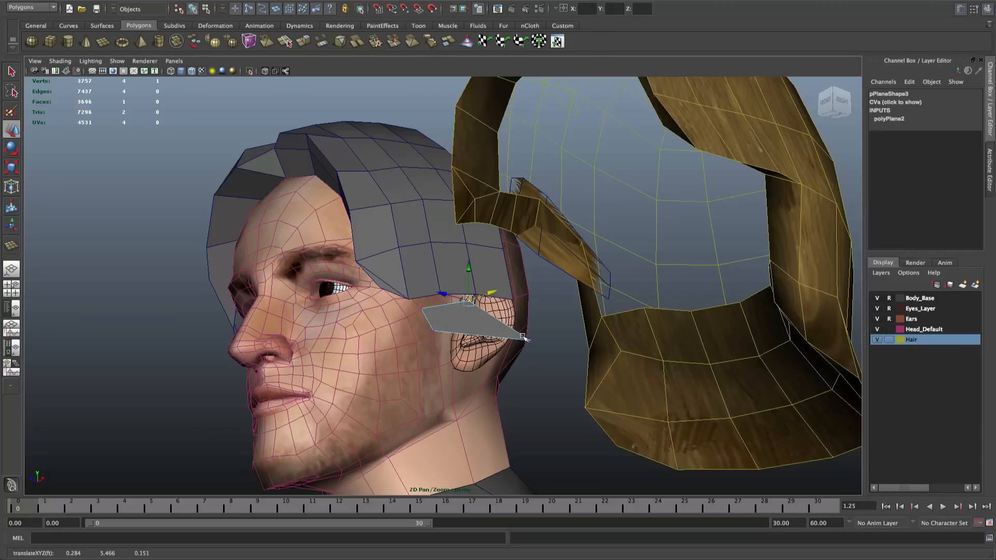
pyautogui.moveTo(531, 339); pyautogui.dragTo(482, 328)
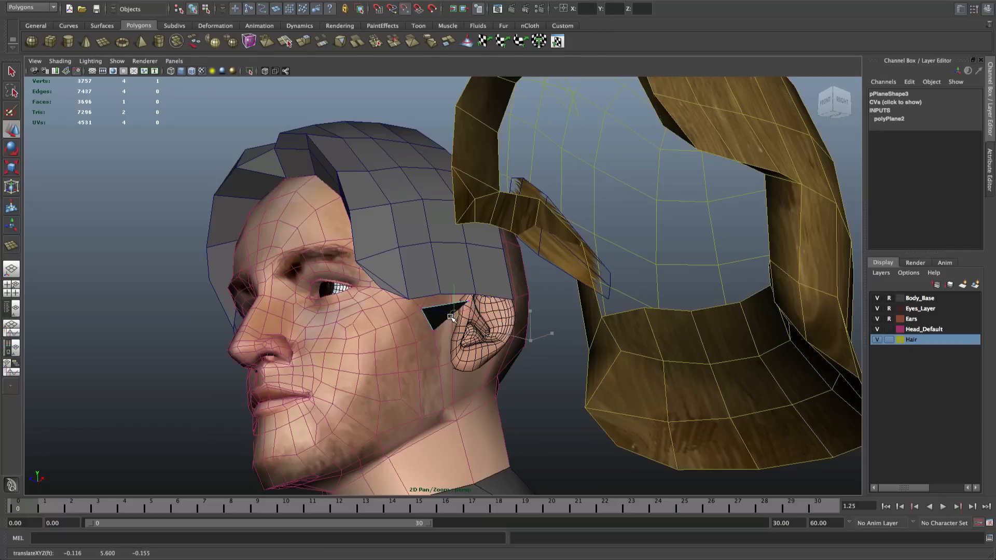
pyautogui.moveTo(422, 316); pyautogui.dragTo(524, 334)
pyautogui.scroll(2, 525, 334)
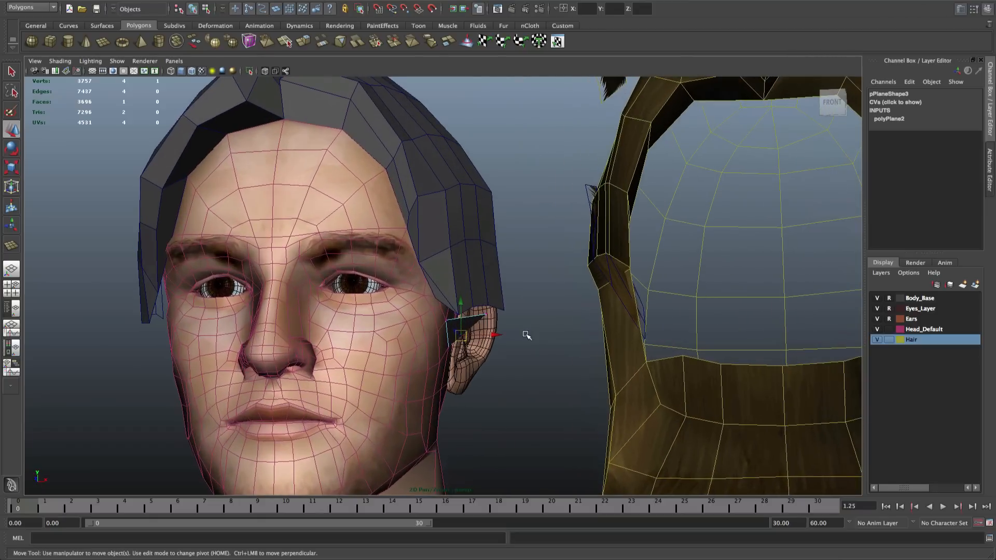
pyautogui.moveTo(496, 334); pyautogui.dragTo(512, 337, button='middle')
pyautogui.press('q')
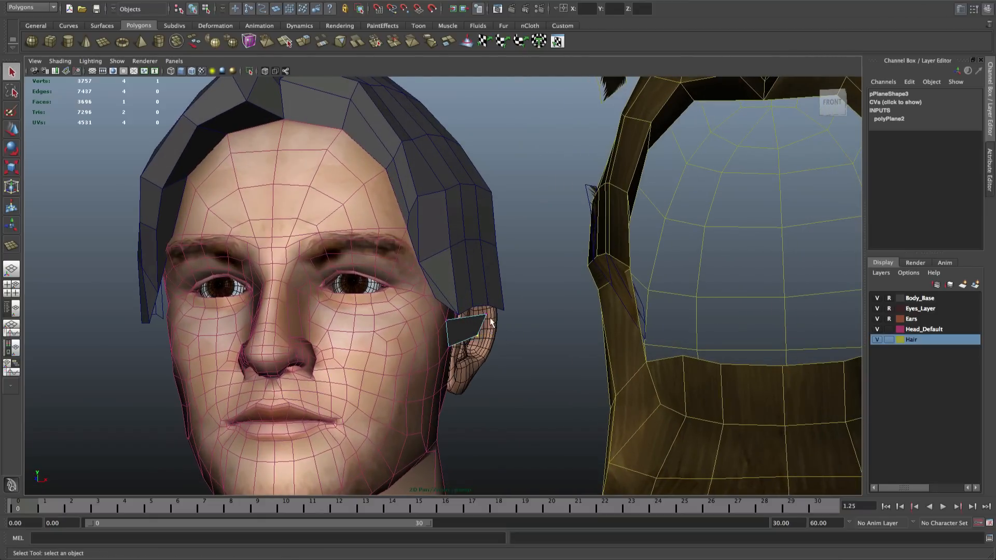
pyautogui.press('w')
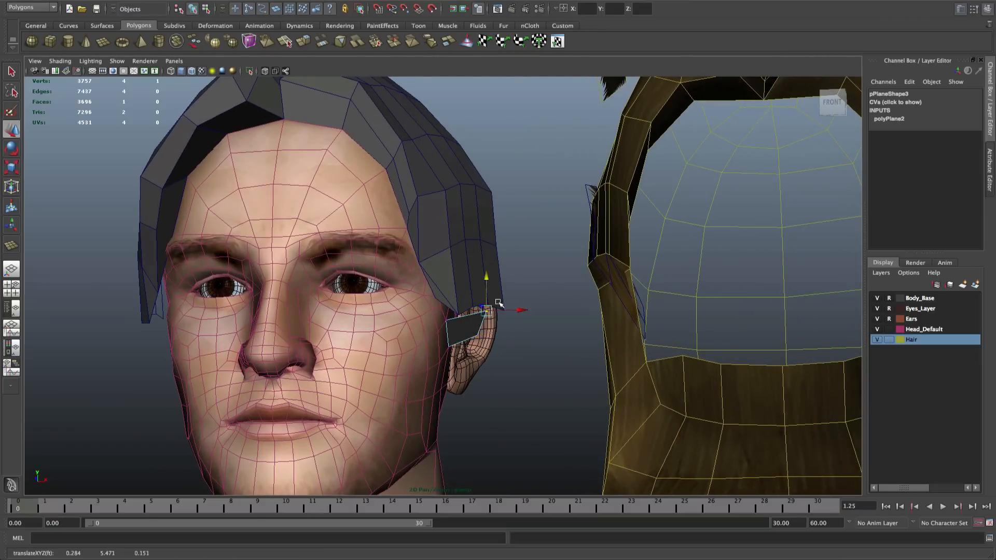
pyautogui.keyDown('alt'); pyautogui.moveTo(519, 311); pyautogui.dragTo(456, 337); pyautogui.keyUp('alt')
pyautogui.moveTo(470, 337); pyautogui.dragTo(469, 319, button='right')
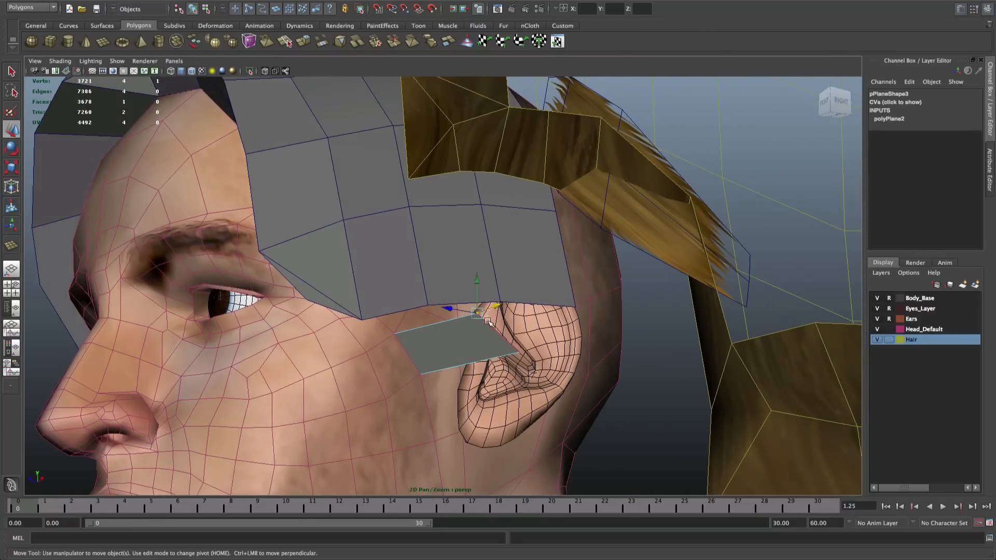
# Extrude the sideburn plane's rear edge outward and back over the ear to add a second face
pyautogui.click(499, 332)
pyautogui.keyDown('alt'); pyautogui.moveTo(498, 332); pyautogui.dragTo(492, 332); pyautogui.keyUp('alt')
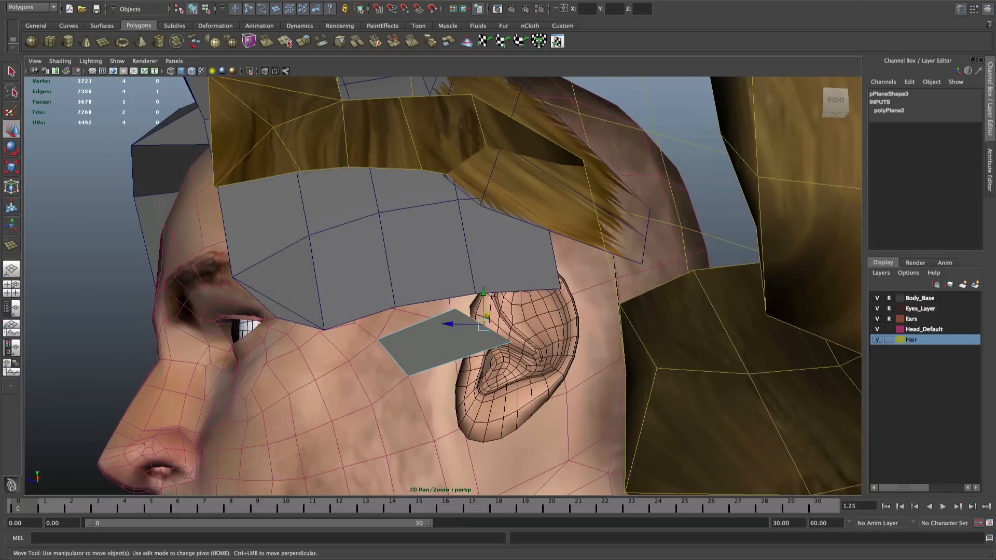
pyautogui.click(389, 19)
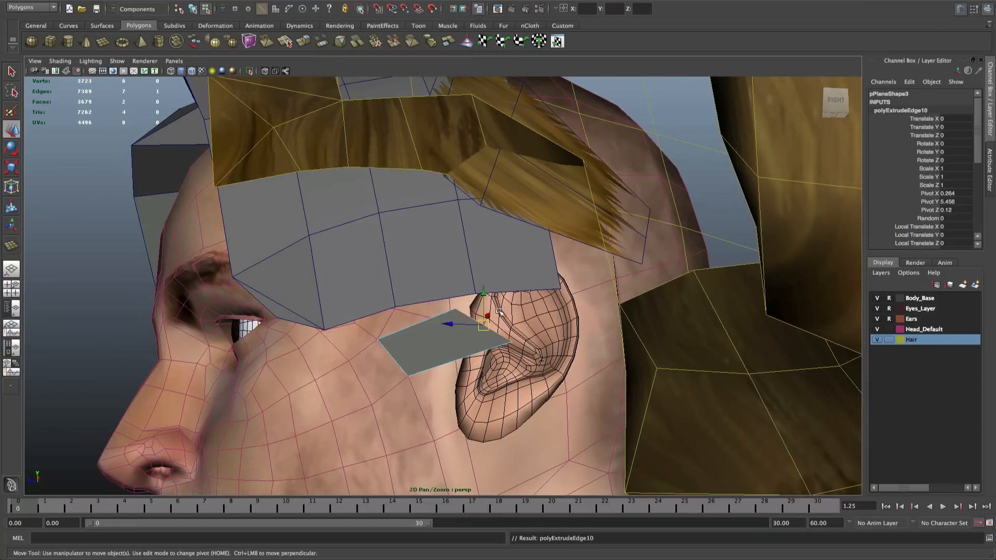
pyautogui.moveTo(499, 311); pyautogui.dragTo(608, 318)
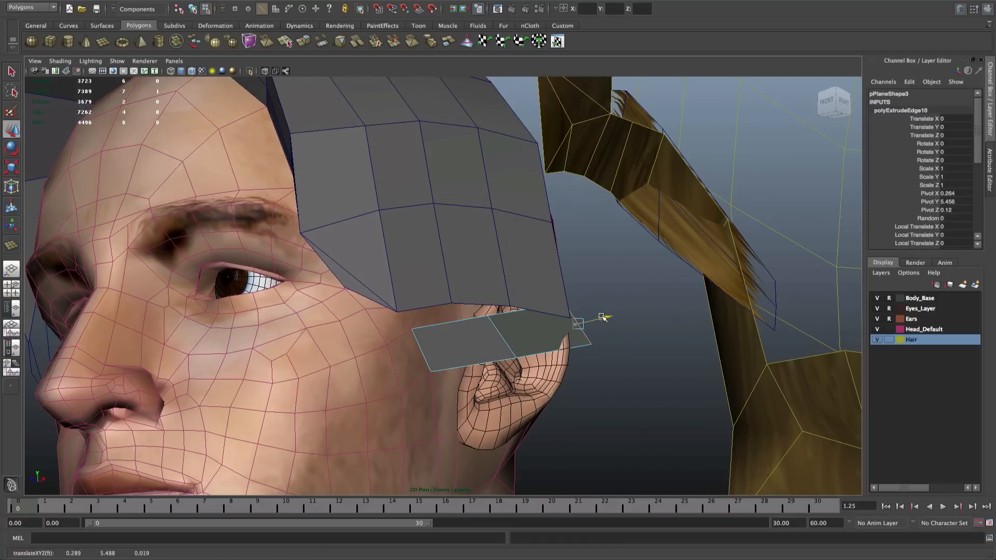
# Extrude the sideburn piece's two upper edges upward so the new faces tuck behind the hair
pyautogui.moveTo(541, 329); pyautogui.dragTo(518, 320, button='right')
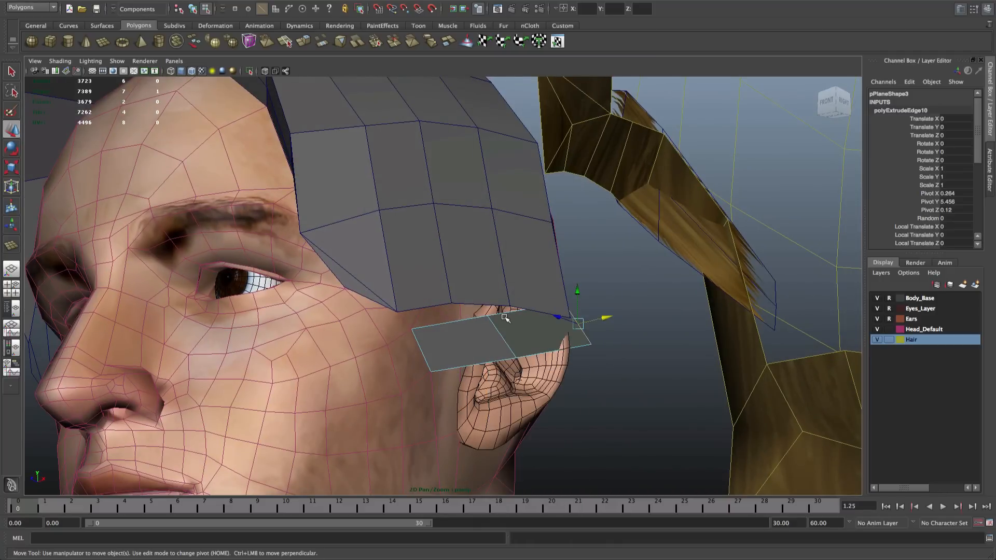
pyautogui.click(474, 318)
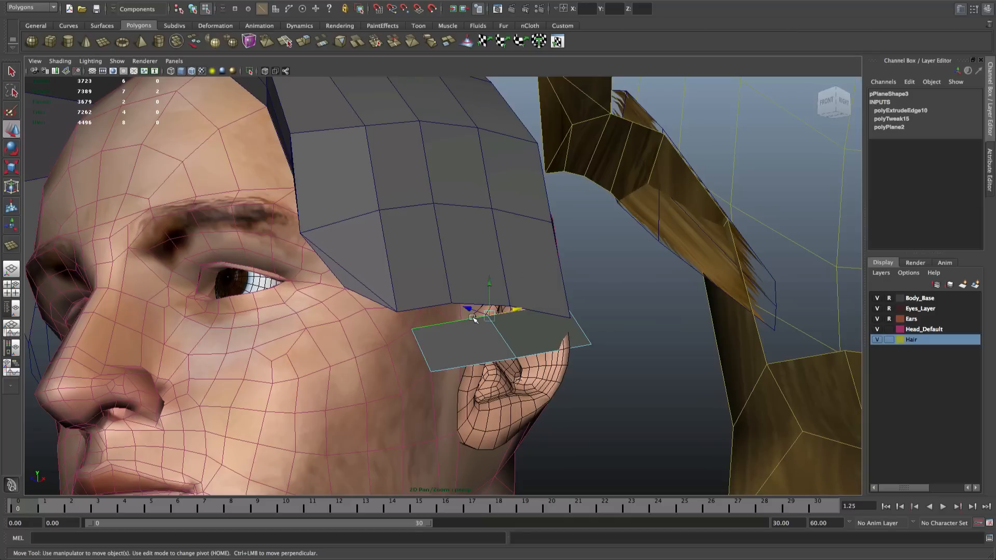
pyautogui.moveTo(489, 311); pyautogui.dragTo(374, 20, button='right')
pyautogui.moveTo(473, 286); pyautogui.dragTo(471, 259, button='middle')
pyautogui.keyDown('alt'); pyautogui.moveTo(582, 302); pyautogui.dragTo(564, 291); pyautogui.keyUp('alt')
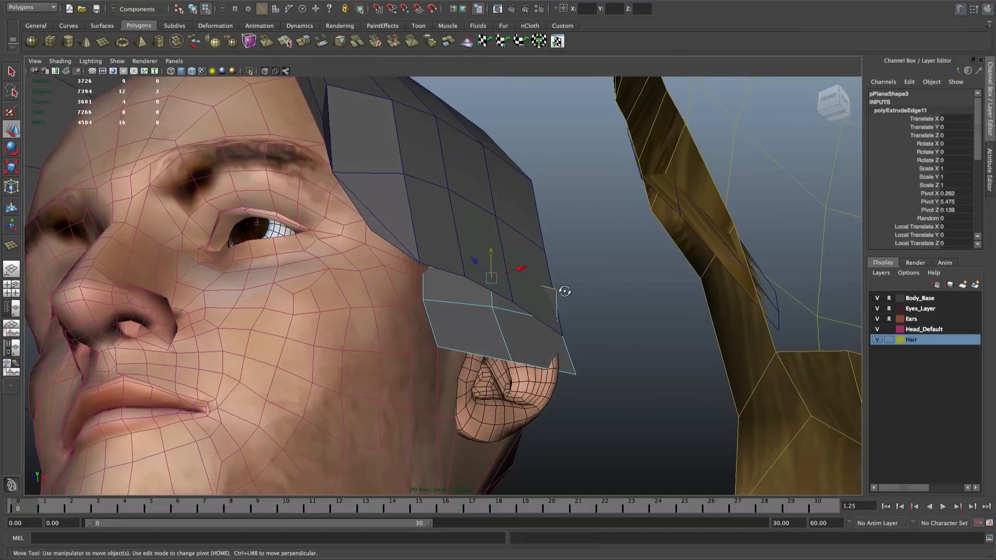
# With X-Ray shading temporarily on, move the sideburn's upper front vertex to the hair's front lower corner
pyautogui.click(60, 60)
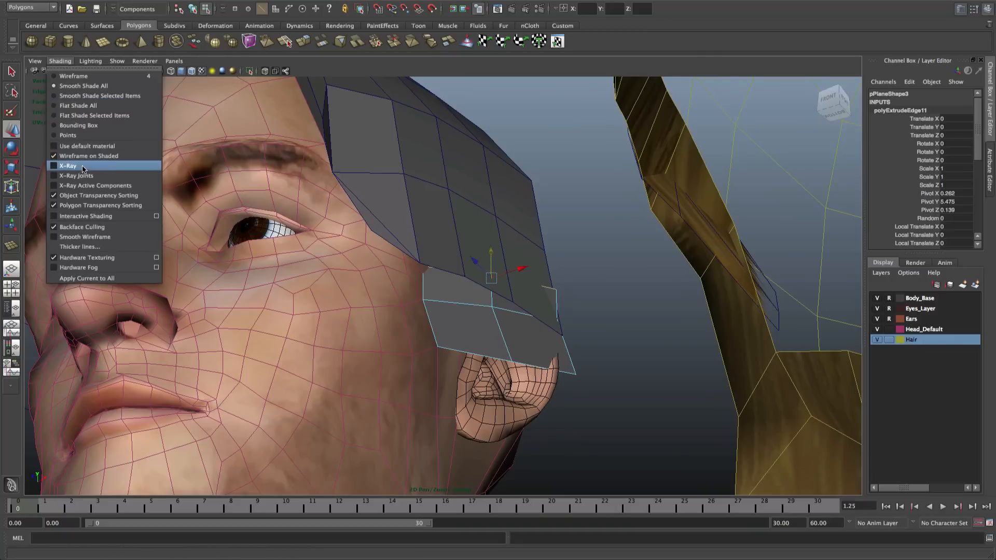
pyautogui.click(83, 168)
pyautogui.keyDown('alt'); pyautogui.moveTo(554, 289); pyautogui.dragTo(435, 297); pyautogui.keyUp('alt')
pyautogui.rightClick(416, 299)
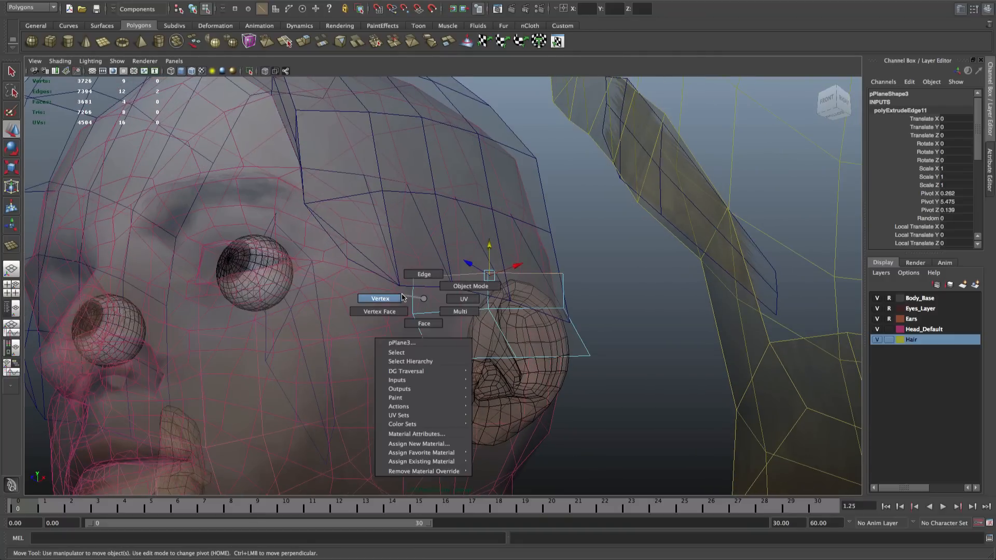
pyautogui.click(402, 298)
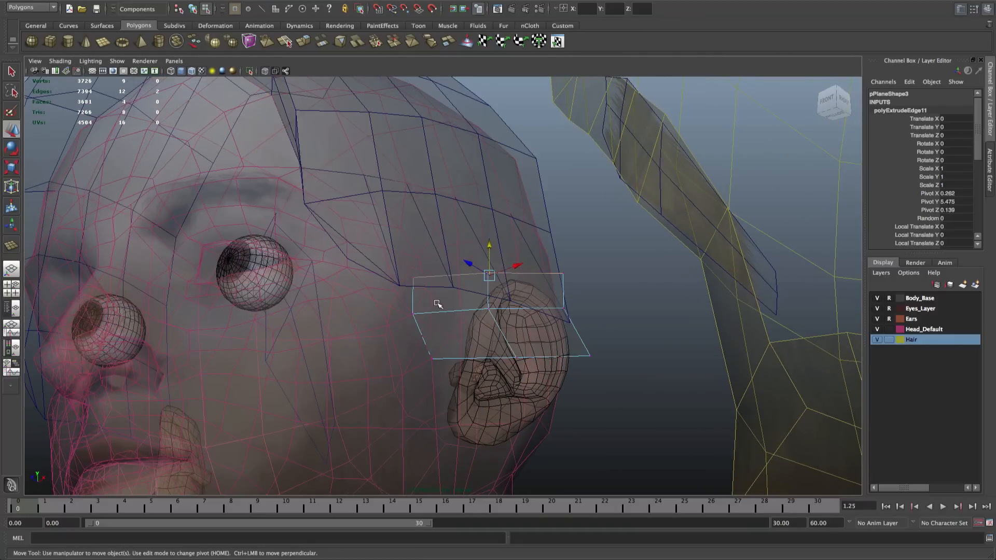
pyautogui.moveTo(434, 310); pyautogui.dragTo(420, 282, button='right')
pyautogui.keyDown('shift'); pyautogui.click(416, 279); pyautogui.keyUp('shift')
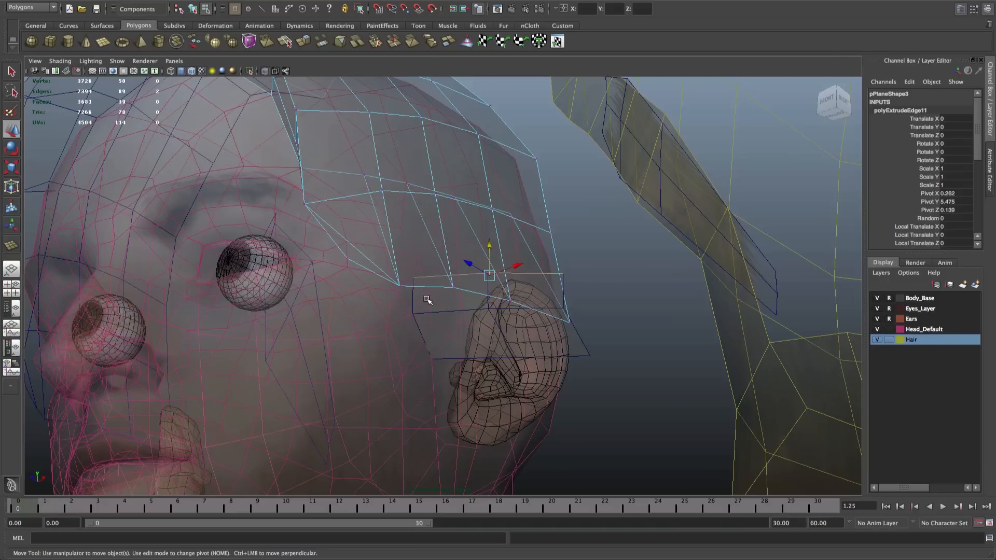
pyautogui.click(428, 296)
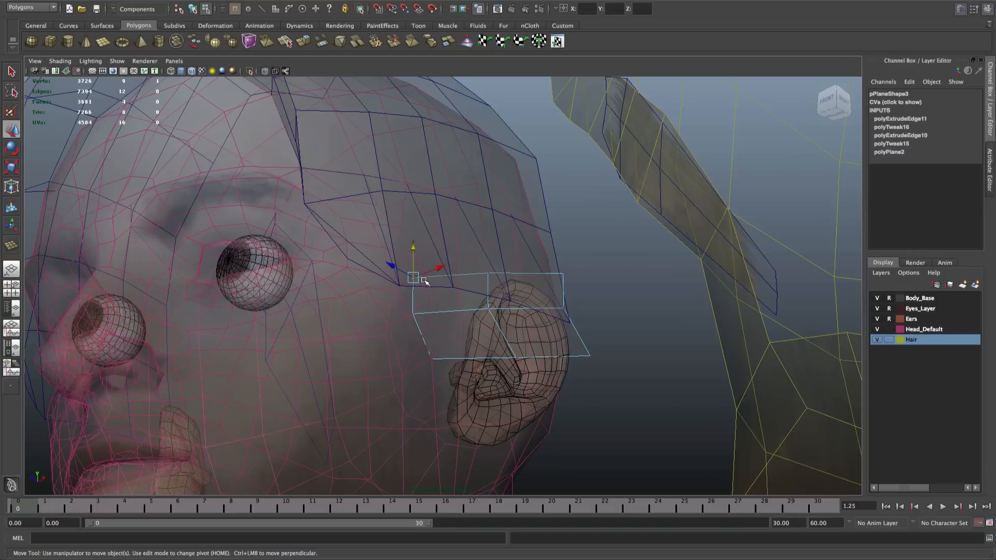
pyautogui.moveTo(415, 278); pyautogui.dragTo(395, 290)
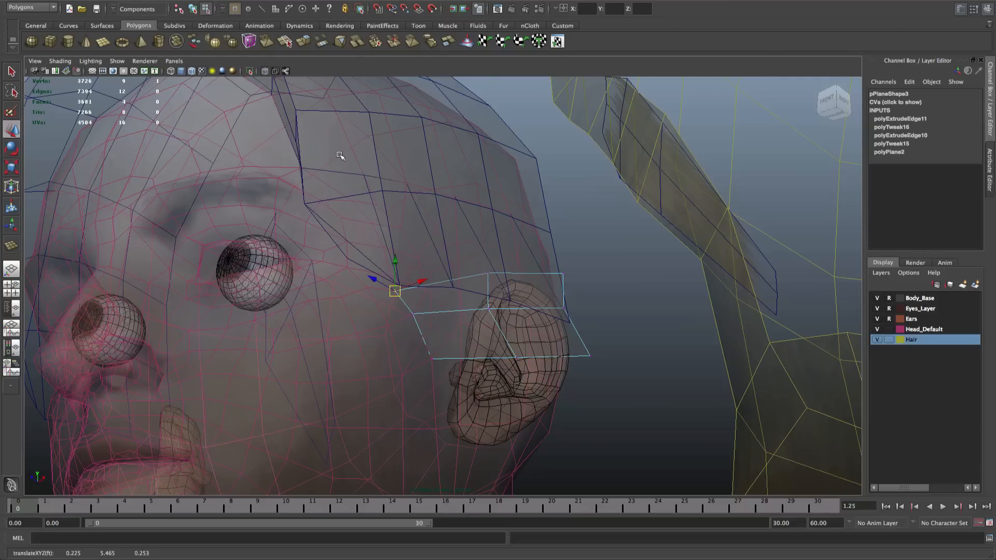
pyautogui.click(61, 62)
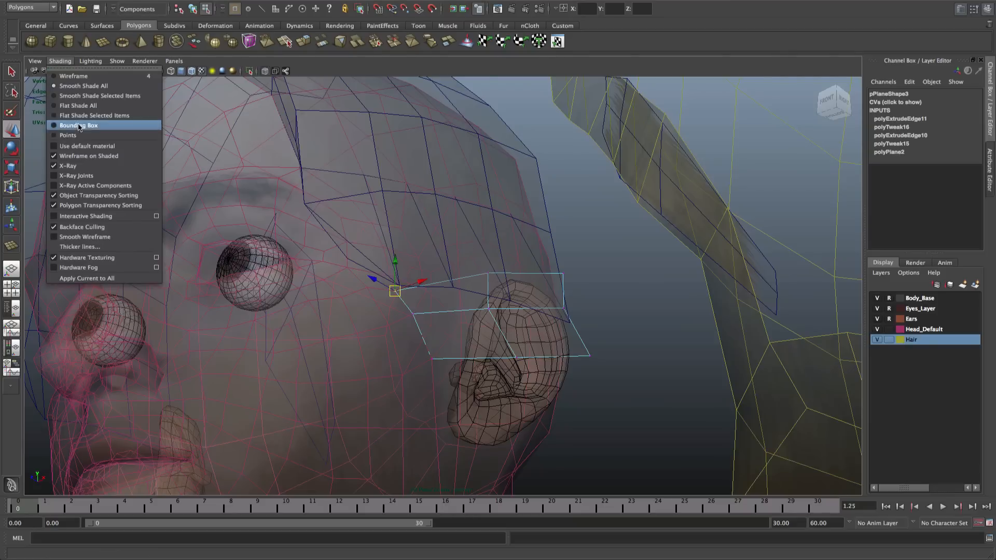
pyautogui.click(88, 165)
# Extrude the sideburn piece's front upper edge upward behind the hair
pyautogui.moveTo(434, 302); pyautogui.dragTo(409, 287, button='right')
pyautogui.keyDown('alt'); pyautogui.moveTo(387, 250); pyautogui.dragTo(479, 306); pyautogui.keyUp('alt')
pyautogui.moveTo(483, 308); pyautogui.dragTo(474, 285, button='right')
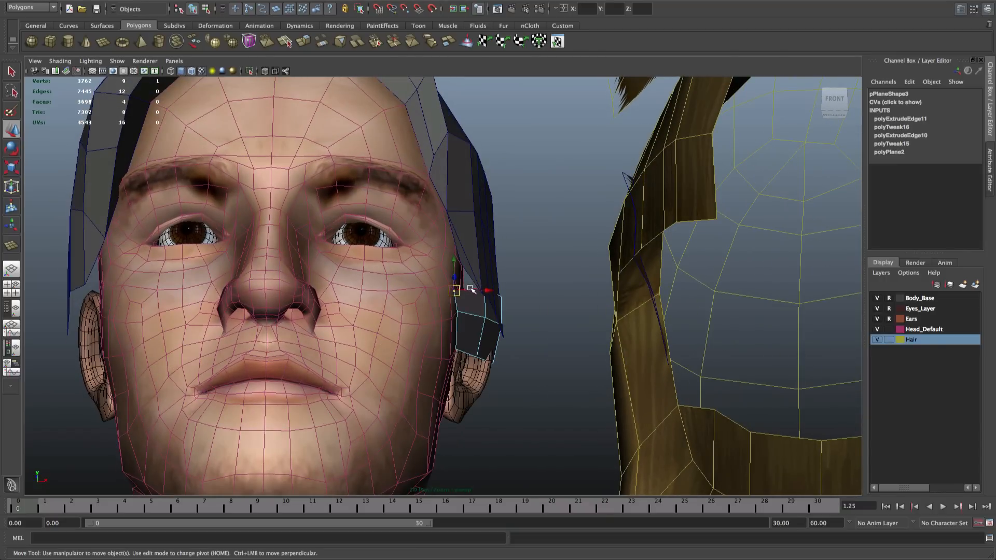
pyautogui.click(487, 290)
pyautogui.press('q')
pyautogui.click(467, 289)
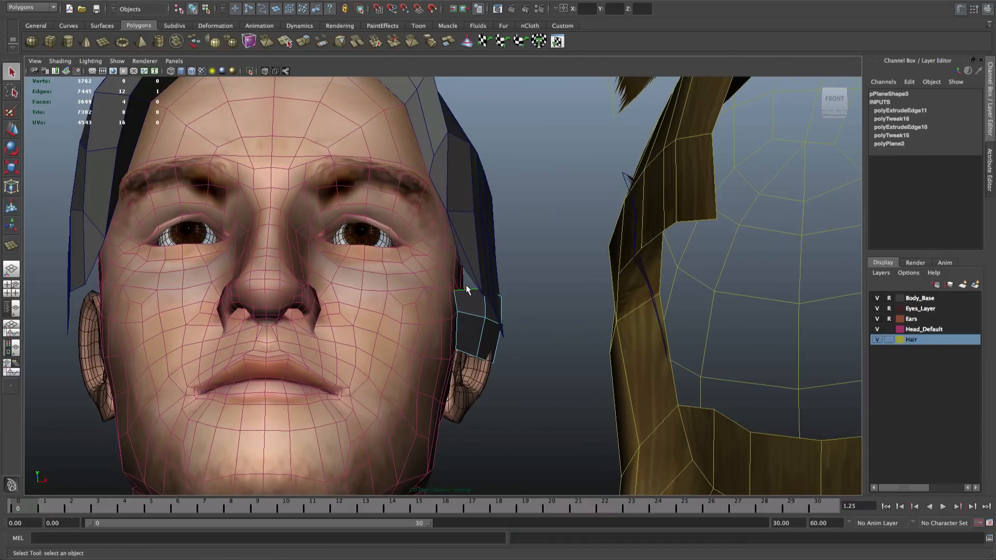
pyautogui.click(340, 1)
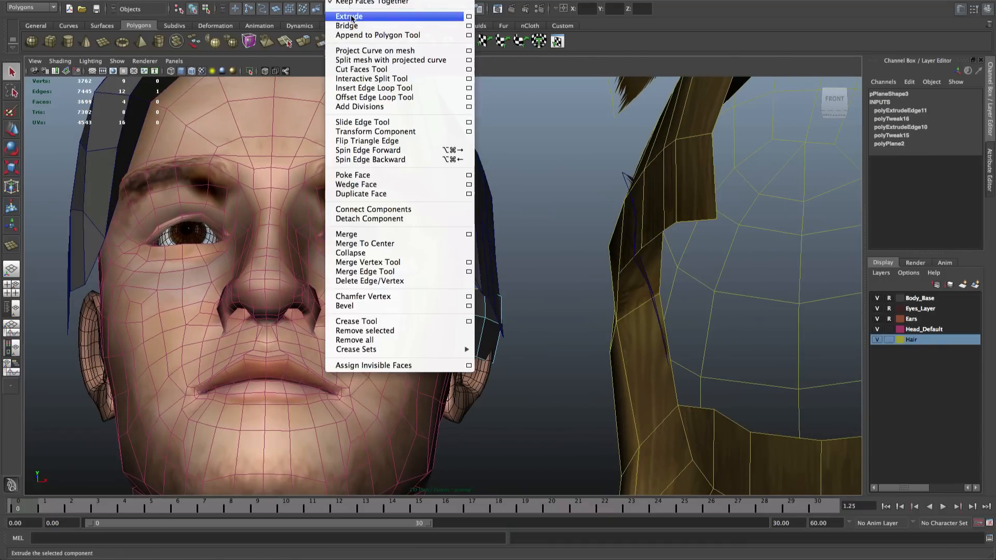
pyautogui.click(411, 17)
pyautogui.press('w')
pyautogui.moveTo(468, 257); pyautogui.dragTo(507, 321)
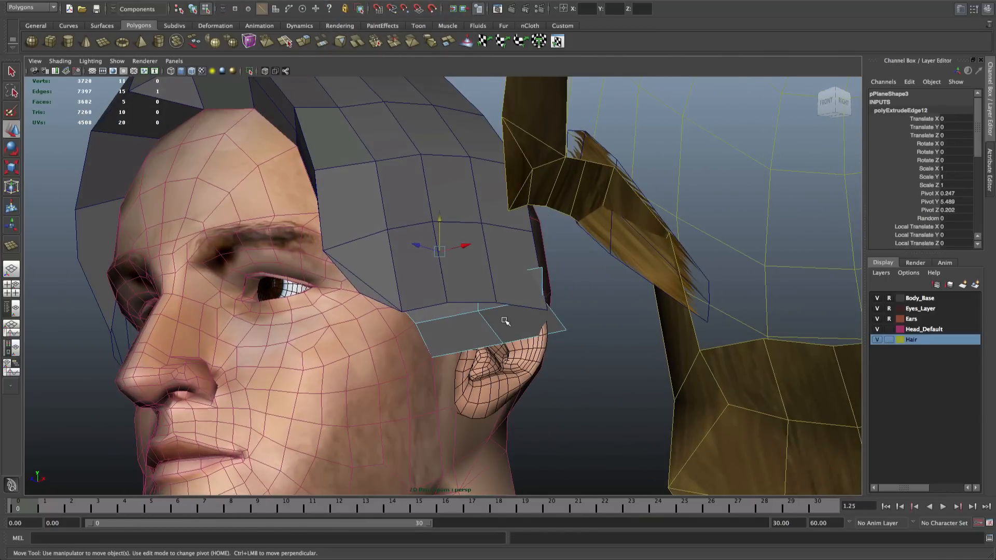
# Examine from the front and side how the sideburn piece fits between the hair, cheek and ear
pyautogui.moveTo(505, 322); pyautogui.dragTo(536, 307, button='right')
pyautogui.moveTo(537, 307)
pyautogui.keyDown('alt'); pyautogui.mouseDown()
pyautogui.moveTo(534, 295)
pyautogui.moveTo(592, 288)
pyautogui.moveTo(549, 289)
pyautogui.moveTo(579, 297)
pyautogui.moveTo(573, 306)
pyautogui.moveTo(553, 301)
pyautogui.mouseUp(); pyautogui.keyUp('alt')
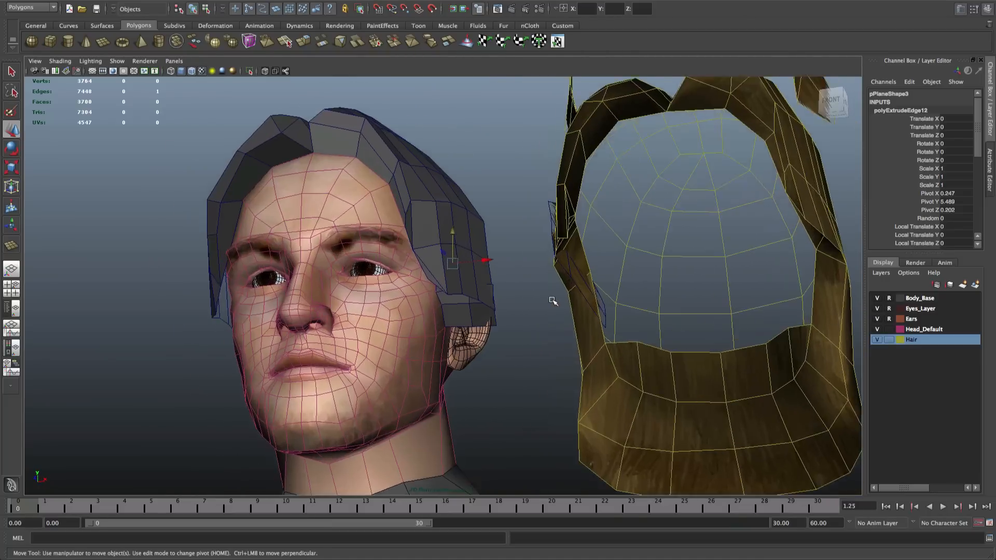
pyautogui.scroll(3, 553, 302)
pyautogui.moveTo(485, 316); pyautogui.dragTo(456, 316, button='right')
pyautogui.click(476, 311)
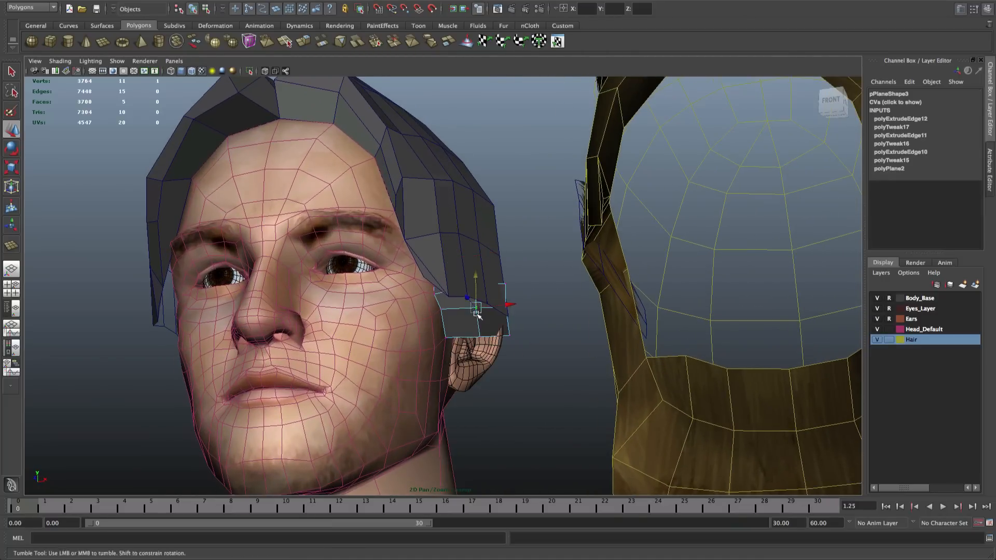
pyautogui.moveTo(477, 314)
pyautogui.keyDown('alt'); pyautogui.mouseDown()
pyautogui.moveTo(502, 311)
pyautogui.moveTo(476, 294)
pyautogui.moveTo(506, 289)
pyautogui.moveTo(489, 284)
pyautogui.moveTo(462, 310)
pyautogui.mouseUp(); pyautogui.keyUp('alt')
pyautogui.press('w')
pyautogui.press('q')
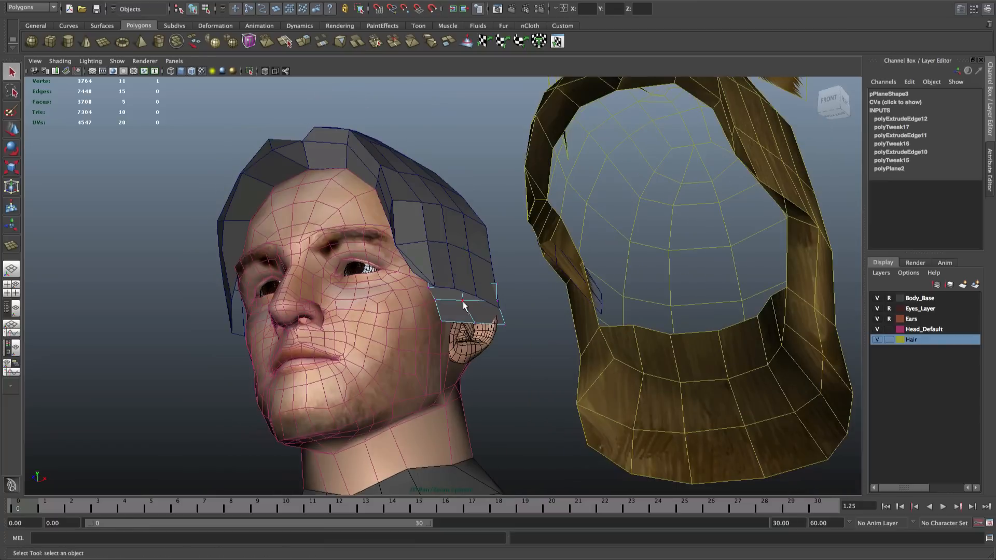
pyautogui.moveTo(463, 301); pyautogui.dragTo(480, 292, button='right')
pyautogui.keyDown('alt'); pyautogui.moveTo(481, 292); pyautogui.dragTo(442, 308); pyautogui.keyUp('alt')
pyautogui.scroll(-8, 488, 312)
pyautogui.scroll(10, 484, 324)
pyautogui.scroll(-5, 510, 313)
pyautogui.scroll(-3, 483, 285)
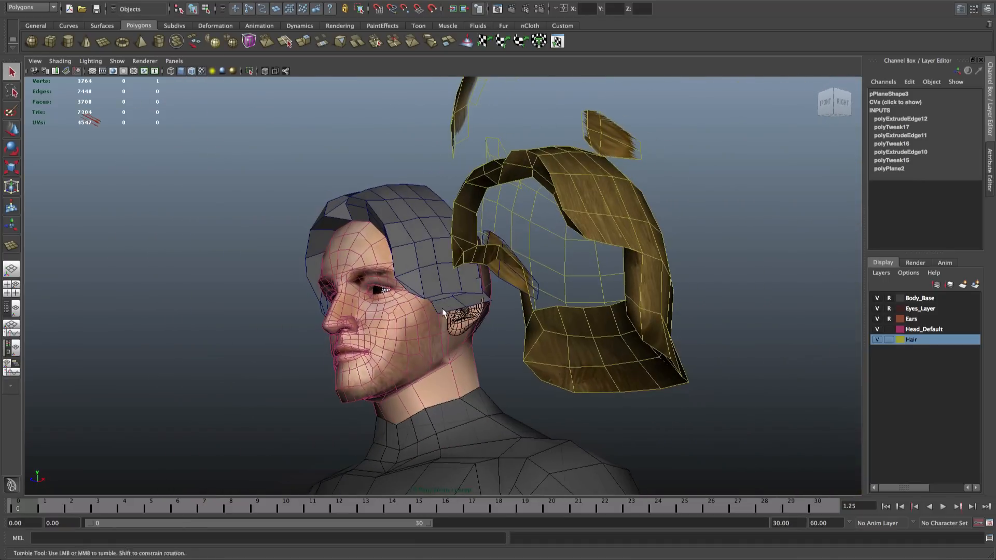
# Examine the shape and texture of the reference Bangs_Burns hair pieces above the finished wig
pyautogui.click(622, 136)
pyautogui.keyDown('alt'); pyautogui.moveTo(623, 137); pyautogui.dragTo(457, 336); pyautogui.keyUp('alt')
pyautogui.scroll(10, 459, 321)
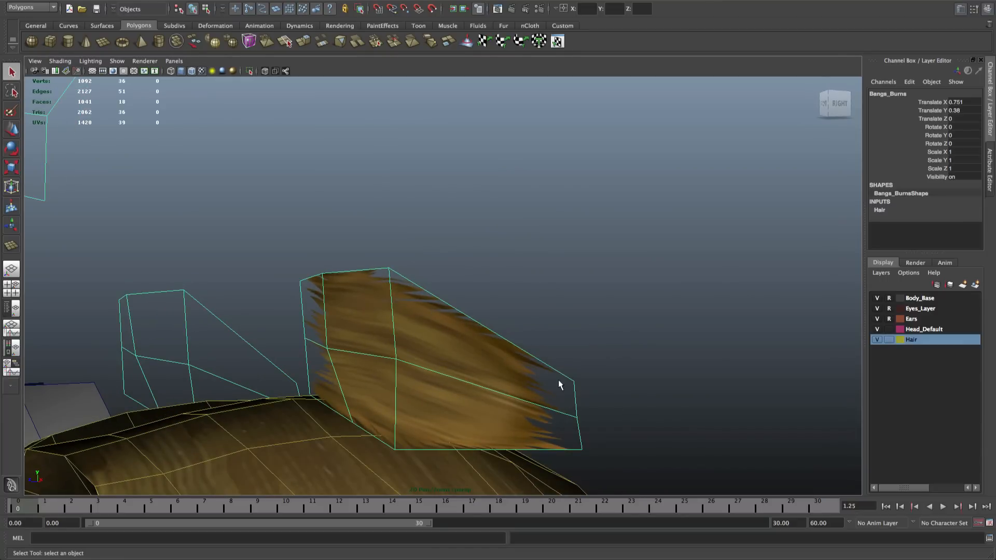
pyautogui.keyDown('alt'); pyautogui.moveTo(472, 371); pyautogui.dragTo(495, 368); pyautogui.keyUp('alt')
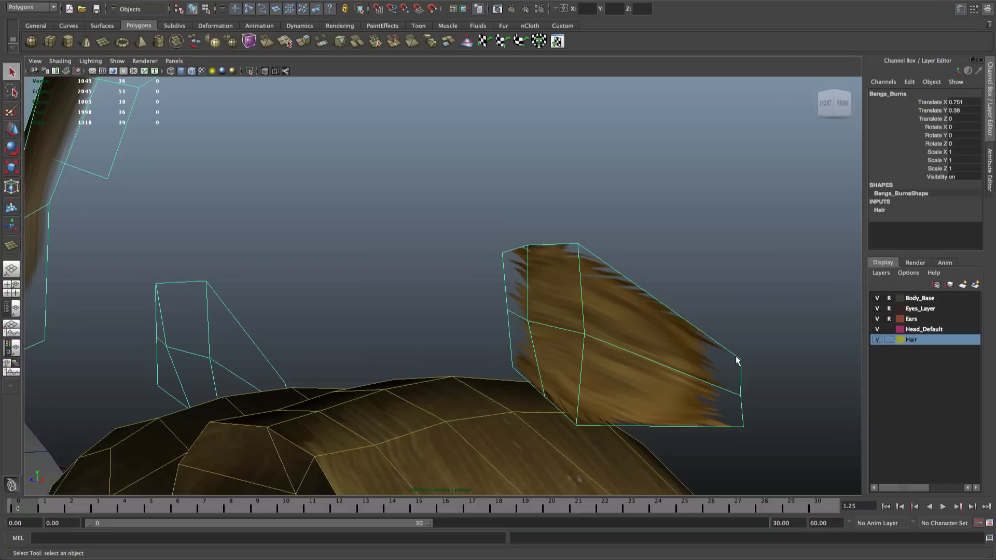
pyautogui.scroll(-5, 731, 357)
pyautogui.keyDown('alt'); pyautogui.moveTo(540, 348); pyautogui.dragTo(720, 171, button='middle'); pyautogui.keyUp('alt')
pyautogui.scroll(-4, 718, 171)
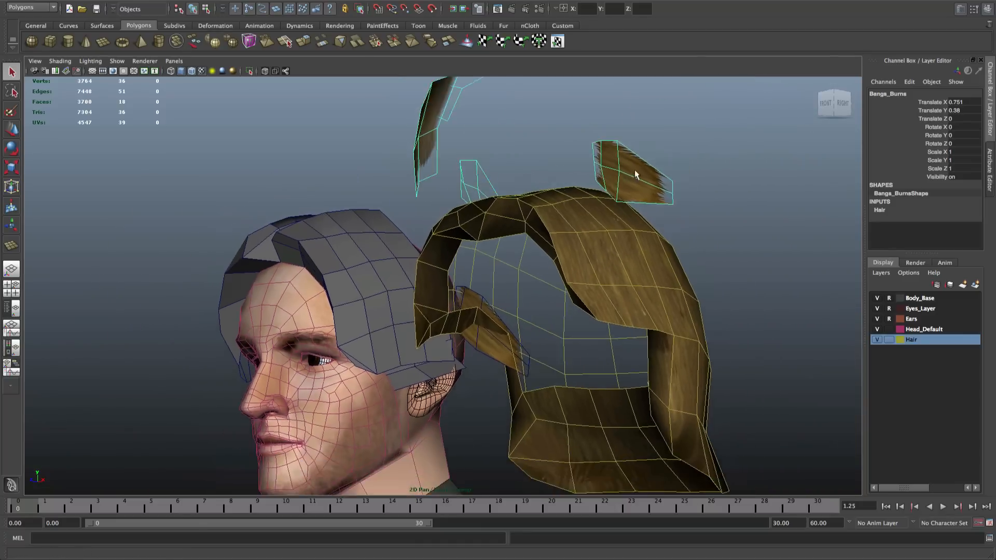
pyautogui.moveTo(636, 174)
pyautogui.keyDown('alt'); pyautogui.mouseDown()
pyautogui.moveTo(625, 162)
pyautogui.moveTo(623, 171)
pyautogui.mouseUp(); pyautogui.keyUp('alt')
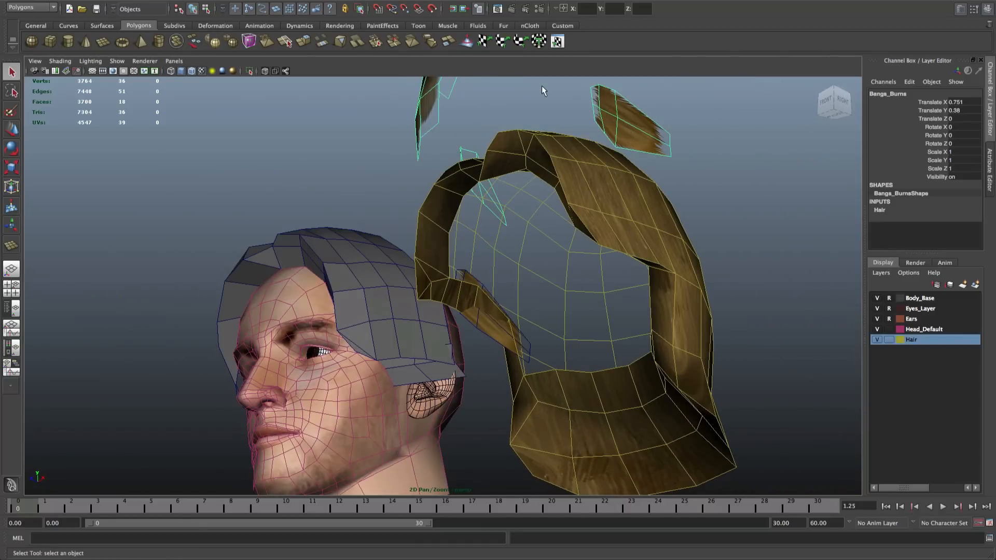
pyautogui.keyDown('alt'); pyautogui.moveTo(631, 138); pyautogui.dragTo(483, 244); pyautogui.keyUp('alt')
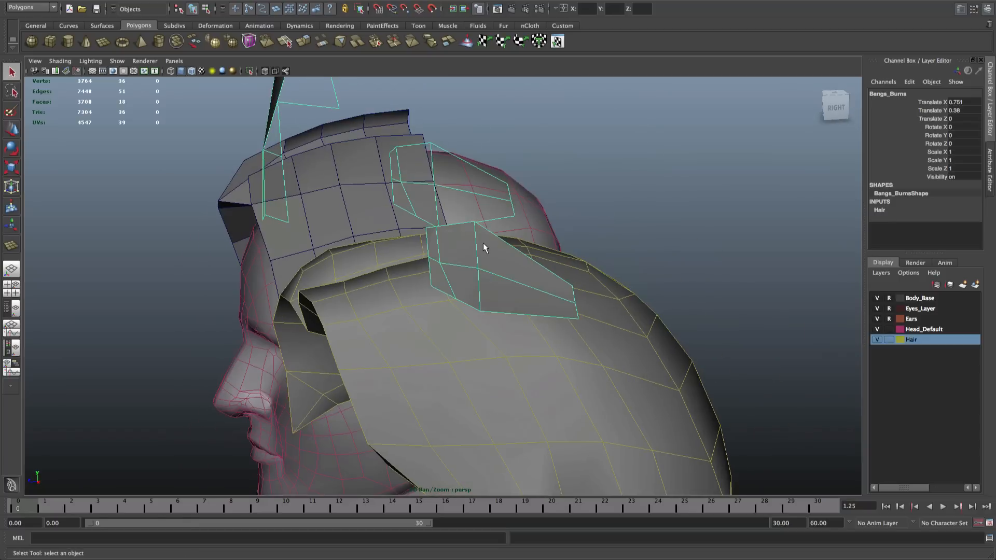
pyautogui.click(203, 72)
pyautogui.keyDown('alt'); pyautogui.moveTo(527, 257); pyautogui.dragTo(565, 235); pyautogui.keyUp('alt')
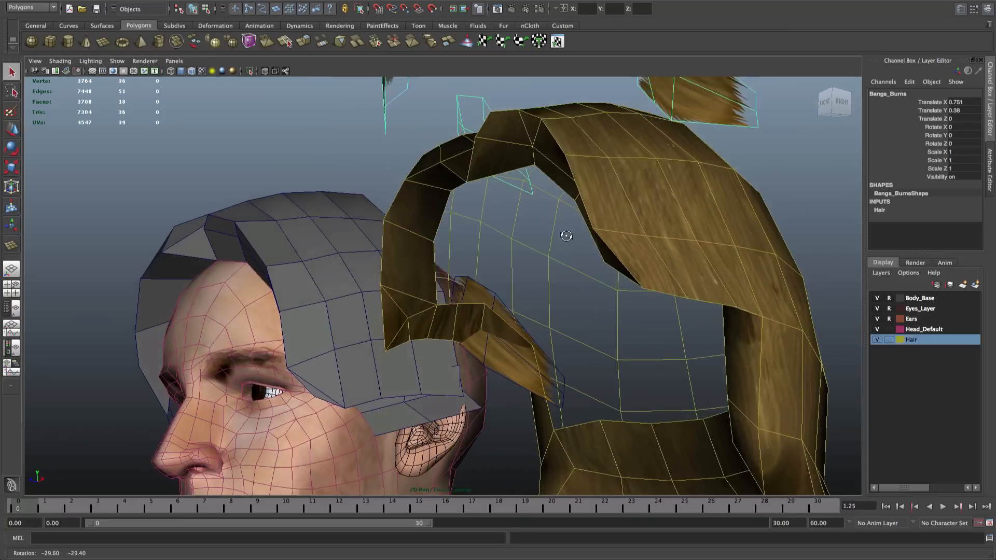
pyautogui.scroll(-2, 565, 239)
pyautogui.scroll(-1, 565, 238)
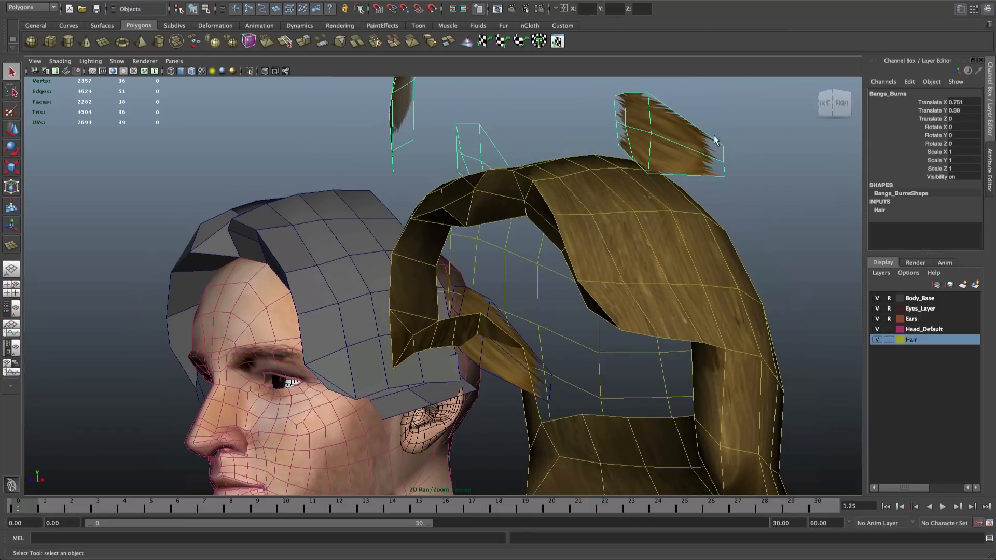
pyautogui.click(738, 167)
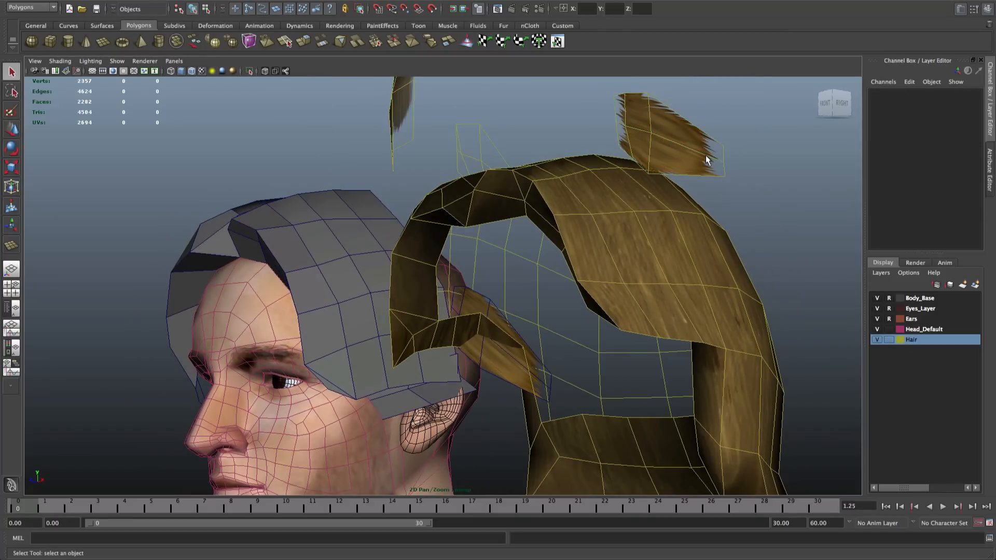
# Freeze the sideburn piece's transformations and make a mirrored duplicate of it with Scale X -1
pyautogui.keyDown('alt'); pyautogui.moveTo(571, 258); pyautogui.dragTo(368, 374); pyautogui.keyUp('alt')
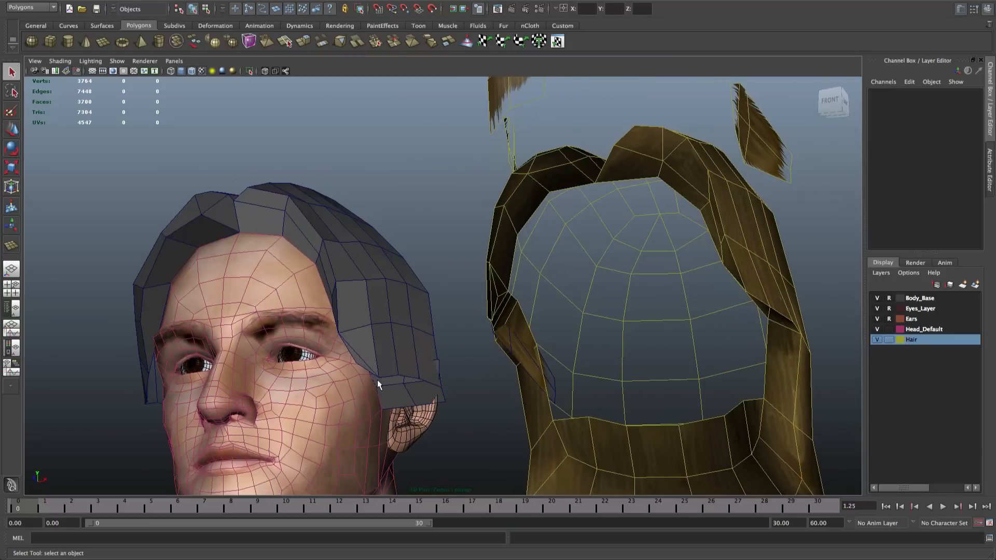
pyautogui.moveTo(378, 385); pyautogui.dragTo(404, 369, button='right')
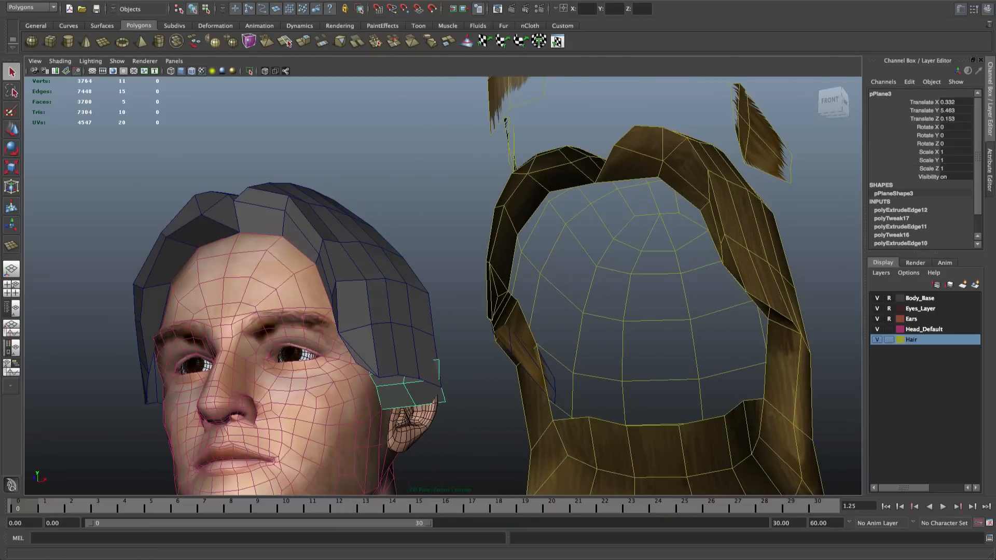
pyautogui.click(121, 0)
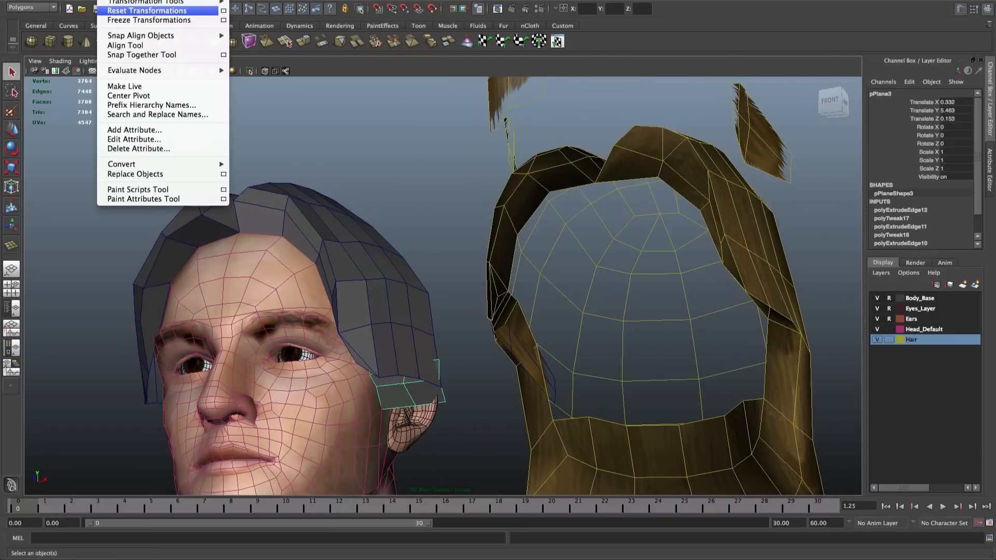
pyautogui.click(129, 20)
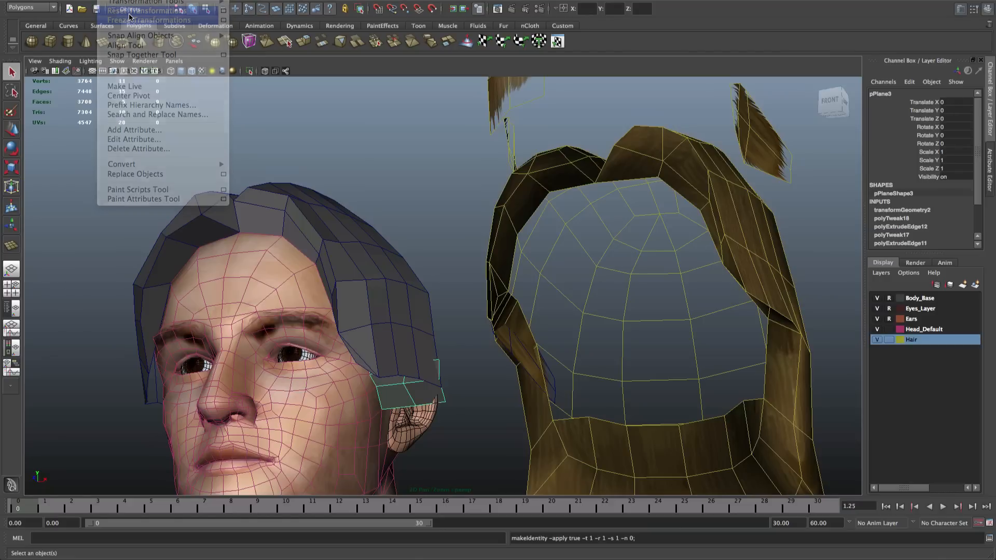
pyautogui.click(88, 0)
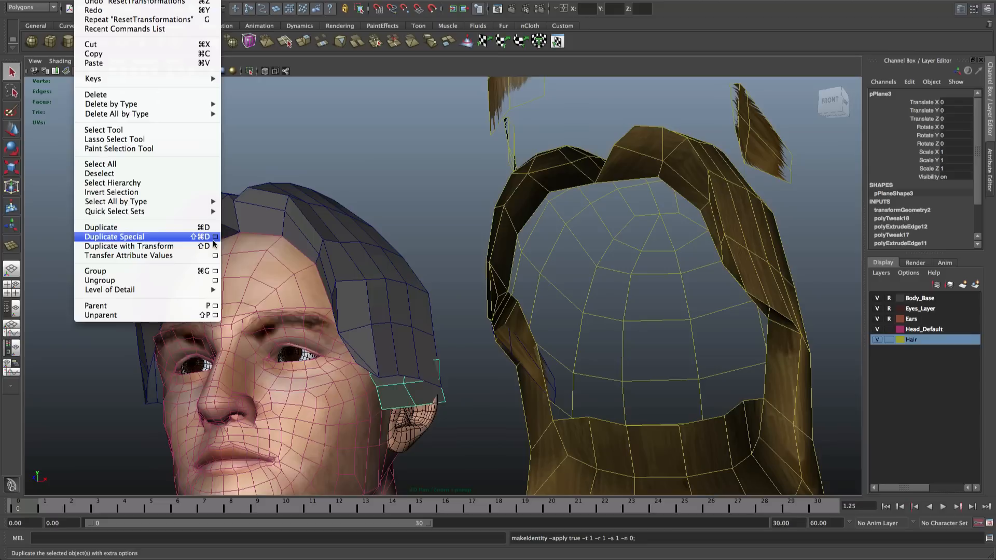
pyautogui.click(170, 236)
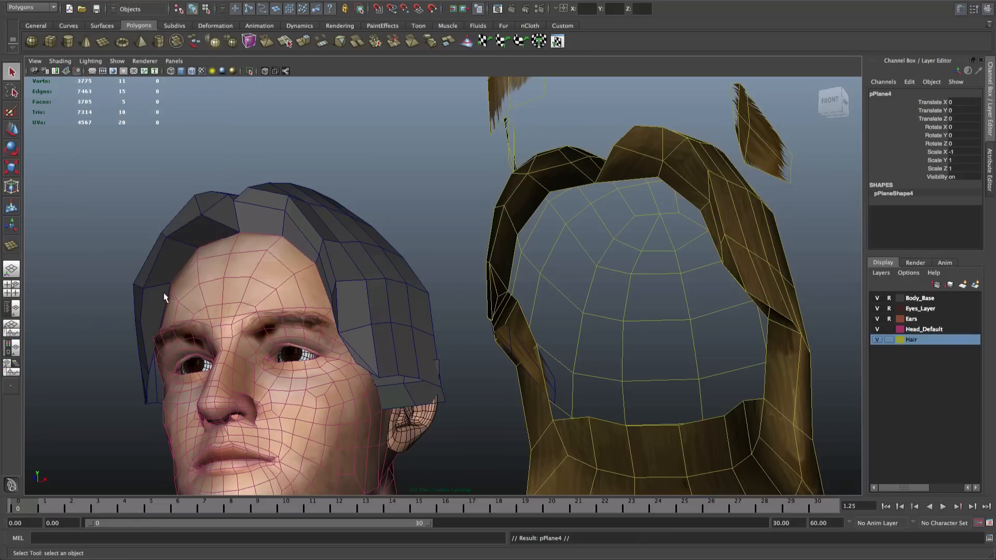
# Hide the Head_Default layer to expose the inside of the hair and the mirrored sideburn piece
pyautogui.keyDown('alt'); pyautogui.moveTo(163, 292); pyautogui.dragTo(303, 221); pyautogui.keyUp('alt')
pyautogui.scroll(2, 302, 223)
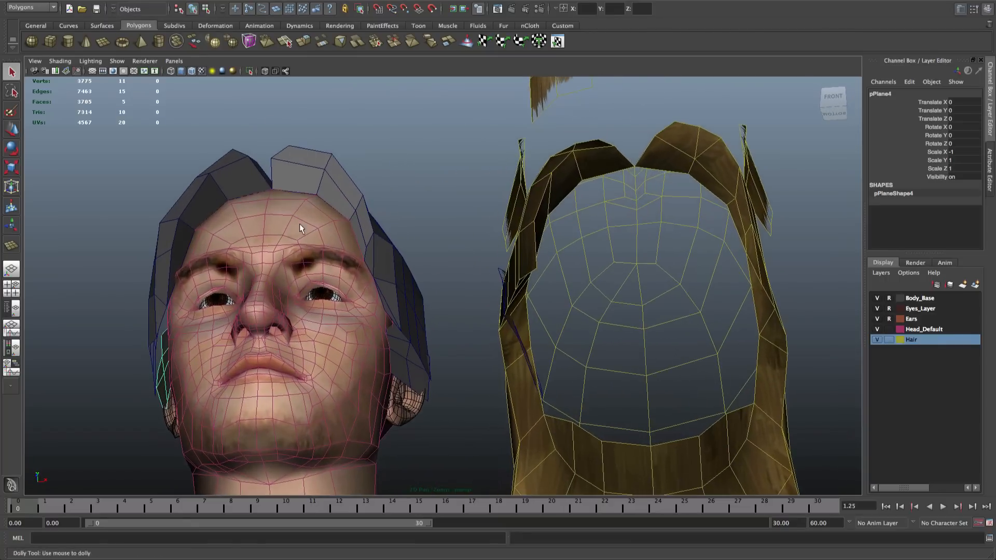
pyautogui.keyDown('alt'); pyautogui.moveTo(302, 223); pyautogui.dragTo(446, 177, button='middle'); pyautogui.keyUp('alt')
pyautogui.scroll(5, 444, 180)
pyautogui.keyDown('alt'); pyautogui.moveTo(312, 247); pyautogui.dragTo(271, 240); pyautogui.keyUp('alt')
pyautogui.keyDown('alt'); pyautogui.moveTo(305, 177); pyautogui.dragTo(259, 246); pyautogui.keyUp('alt')
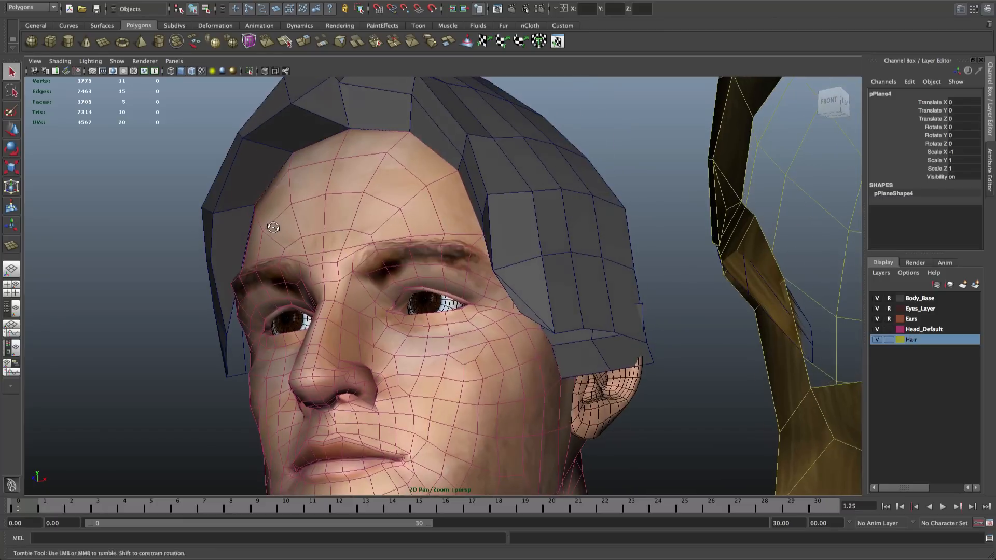
pyautogui.click(877, 329)
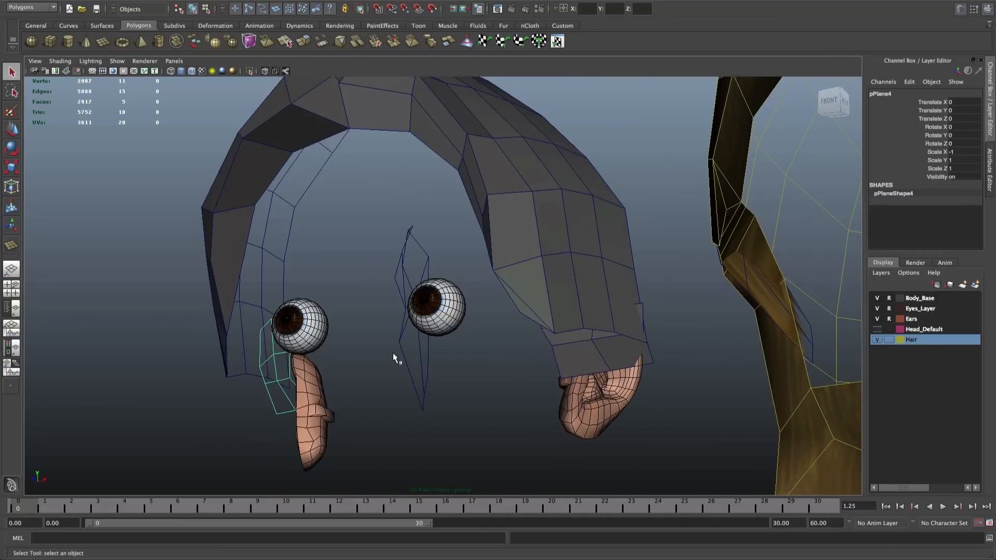
pyautogui.keyDown('alt'); pyautogui.moveTo(395, 356); pyautogui.dragTo(350, 361); pyautogui.keyUp('alt')
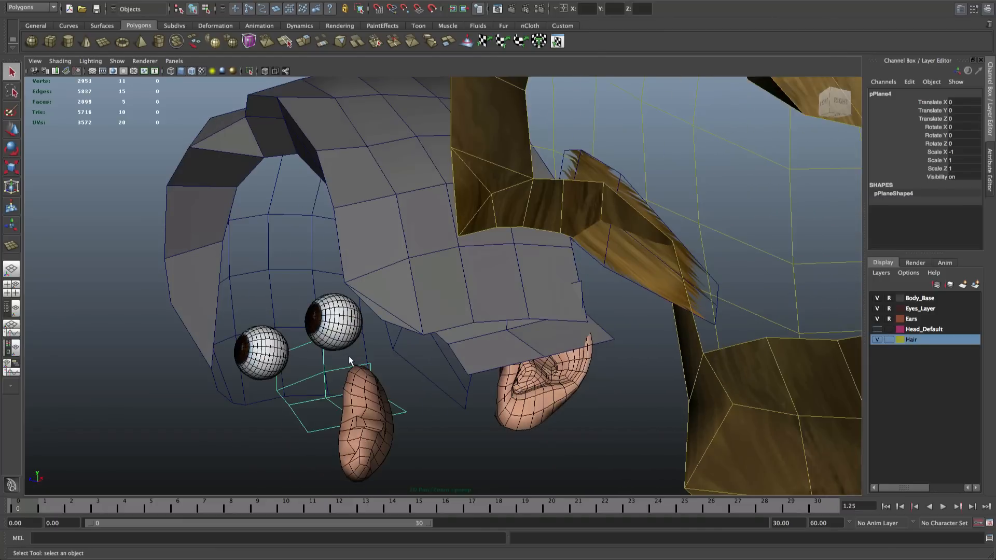
# Extrude the four lower border edges of the hair half on the character's right side upward inside the hair as an inner strip
pyautogui.rightClick(288, 277)
pyautogui.click(287, 267)
pyautogui.moveTo(280, 284); pyautogui.dragTo(281, 260, button='right')
pyautogui.click(285, 400)
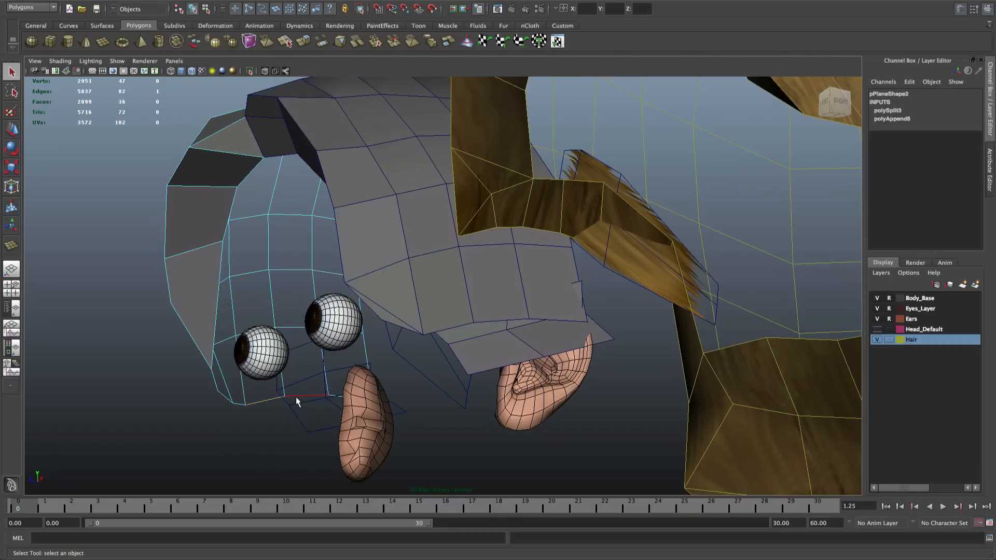
pyautogui.keyDown('shift'); pyautogui.click(336, 398); pyautogui.keyUp('shift')
pyautogui.keyDown('alt'); pyautogui.moveTo(336, 399); pyautogui.dragTo(289, 408); pyautogui.keyUp('alt')
pyautogui.keyDown('shift'); pyautogui.click(264, 413); pyautogui.keyUp('shift')
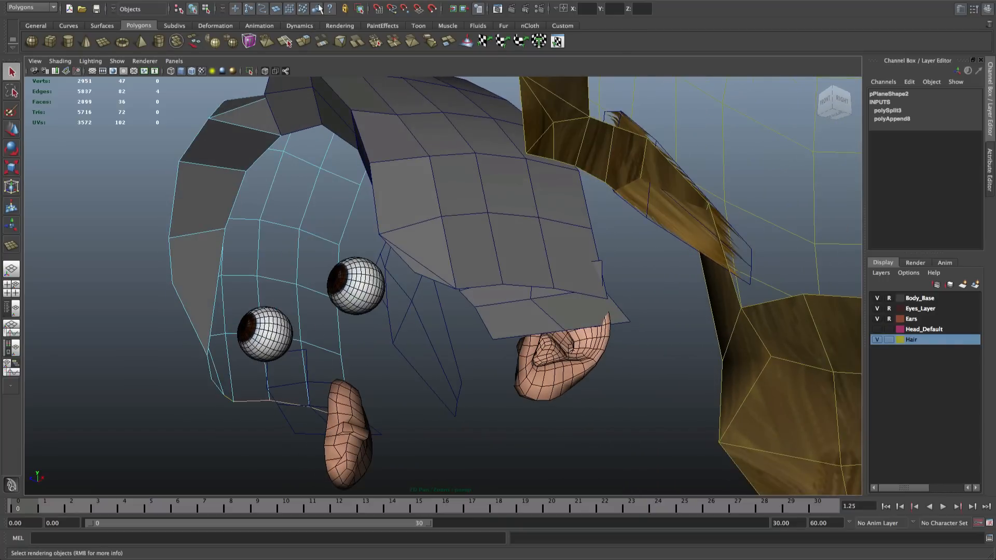
pyautogui.click(343, 1)
pyautogui.click(359, 16)
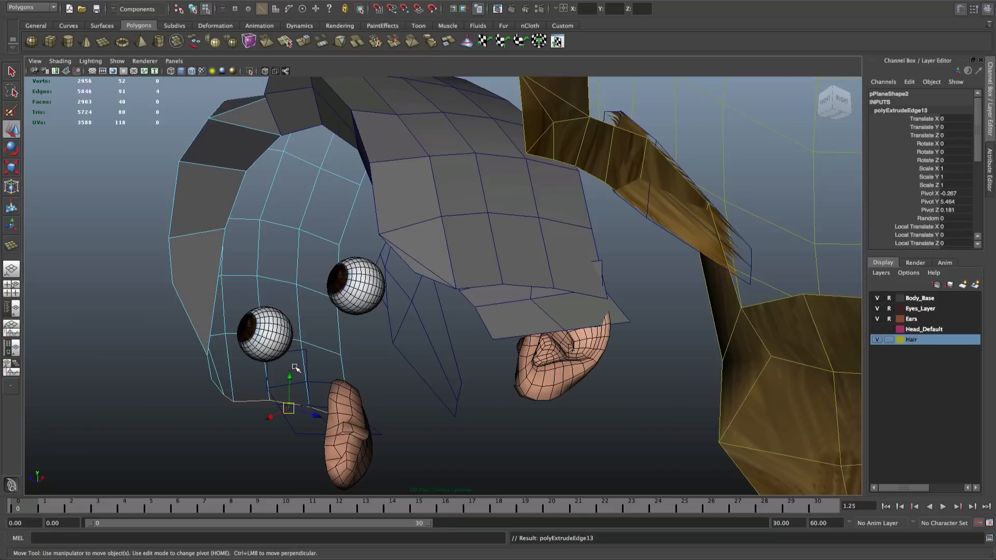
pyautogui.press('e')
pyautogui.press('r')
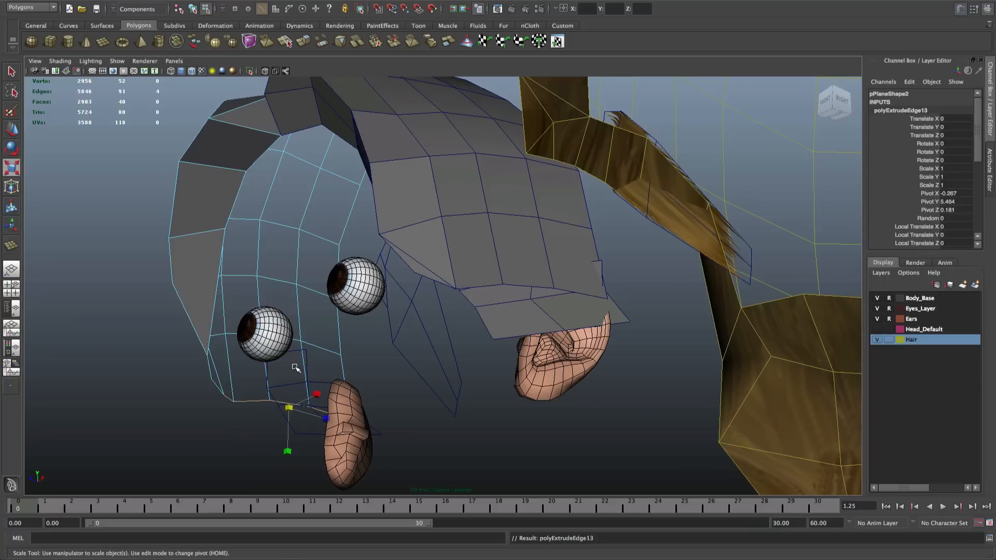
pyautogui.press('w')
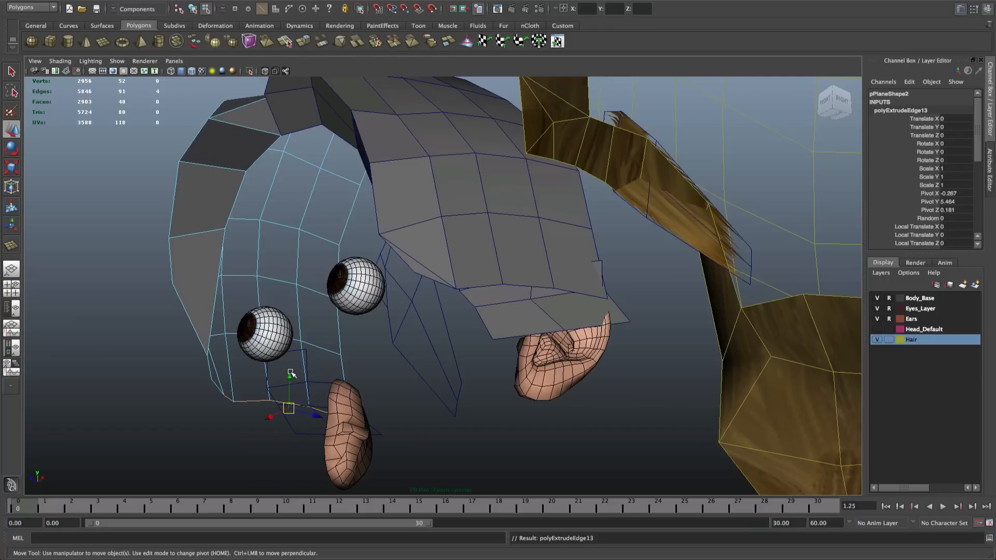
pyautogui.moveTo(290, 373); pyautogui.dragTo(294, 330)
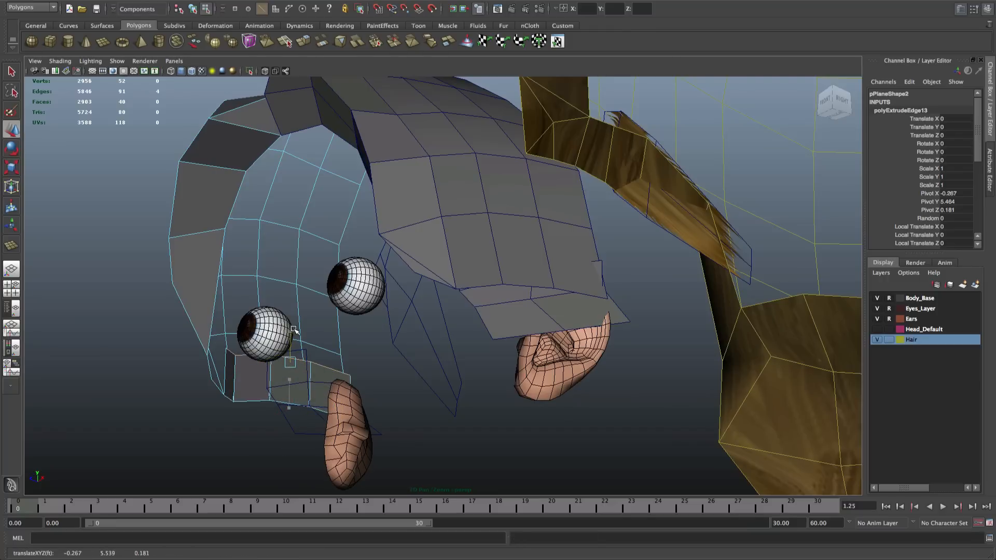
# Examine the extruded inner strip from the front and side, next to the ear and sideburn piece
pyautogui.press('f')
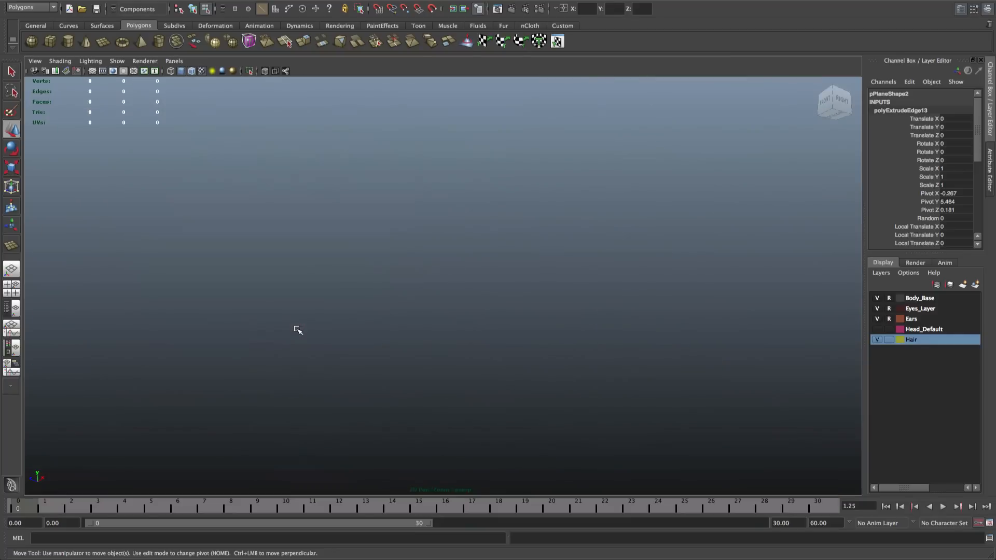
pyautogui.keyDown('alt'); pyautogui.moveTo(297, 329); pyautogui.dragTo(384, 321); pyautogui.keyUp('alt')
pyautogui.keyDown('alt'); pyautogui.moveTo(422, 288); pyautogui.dragTo(415, 281); pyautogui.keyUp('alt')
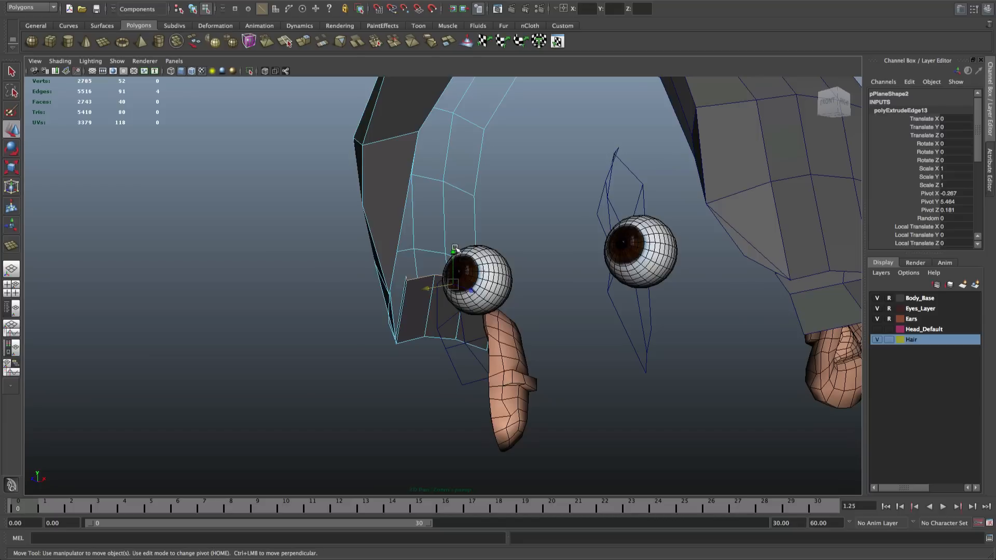
pyautogui.press('e')
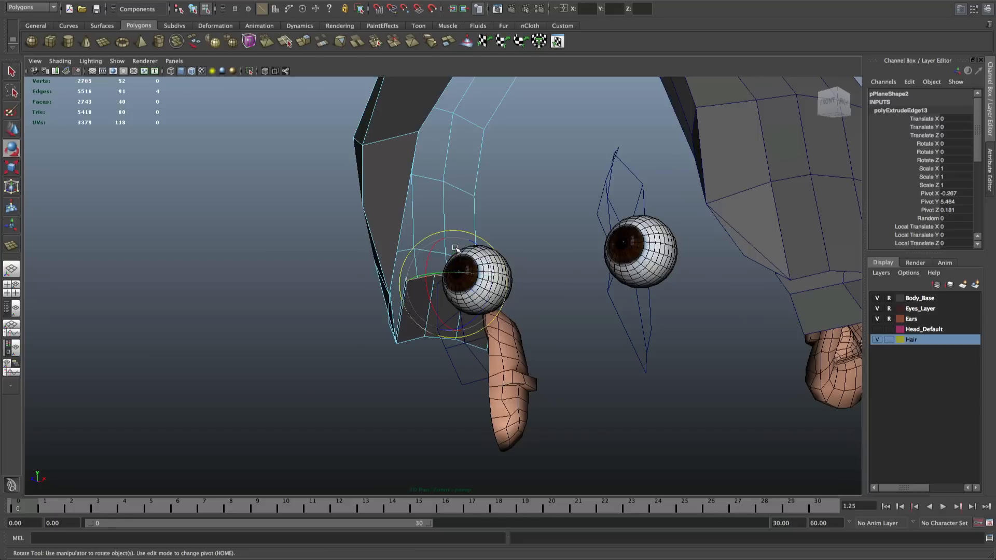
pyautogui.press('r')
pyautogui.keyDown('alt'); pyautogui.moveTo(458, 280); pyautogui.dragTo(477, 284); pyautogui.keyUp('alt')
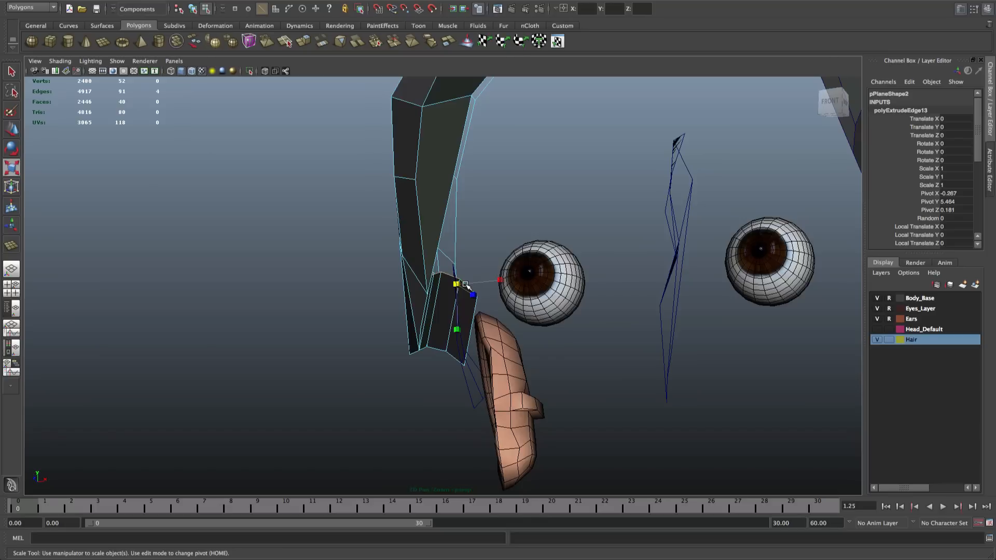
pyautogui.keyDown('alt'); pyautogui.moveTo(469, 305); pyautogui.dragTo(431, 250); pyautogui.keyUp('alt')
pyautogui.press('e')
pyautogui.press('q')
# Append a polygon closing the gap between the inner strip's front end and the hair's front border
pyautogui.keyDown('alt'); pyautogui.moveTo(353, 279); pyautogui.dragTo(311, 297); pyautogui.keyUp('alt')
pyautogui.moveTo(316, 298); pyautogui.dragTo(358, 38, button='right')
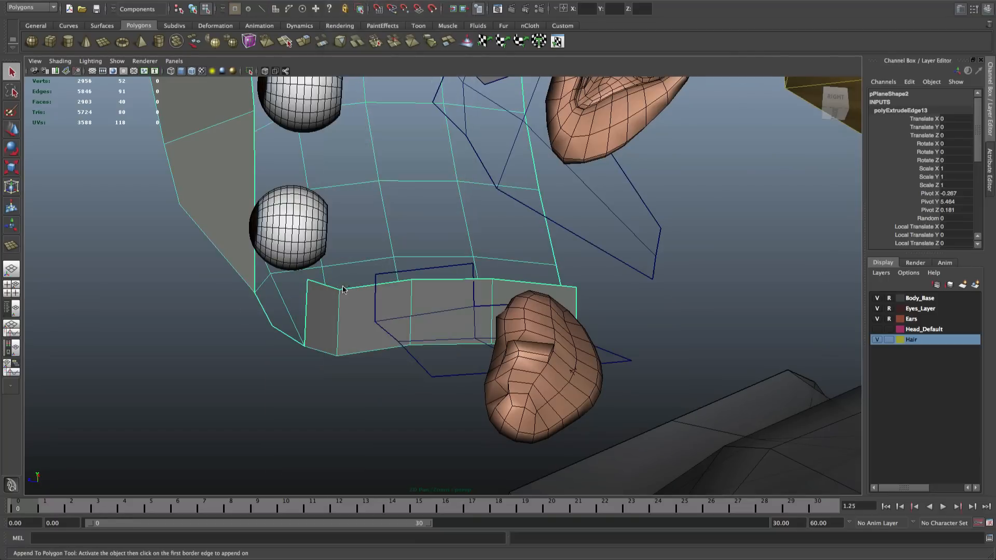
pyautogui.click(305, 300)
pyautogui.click(260, 304)
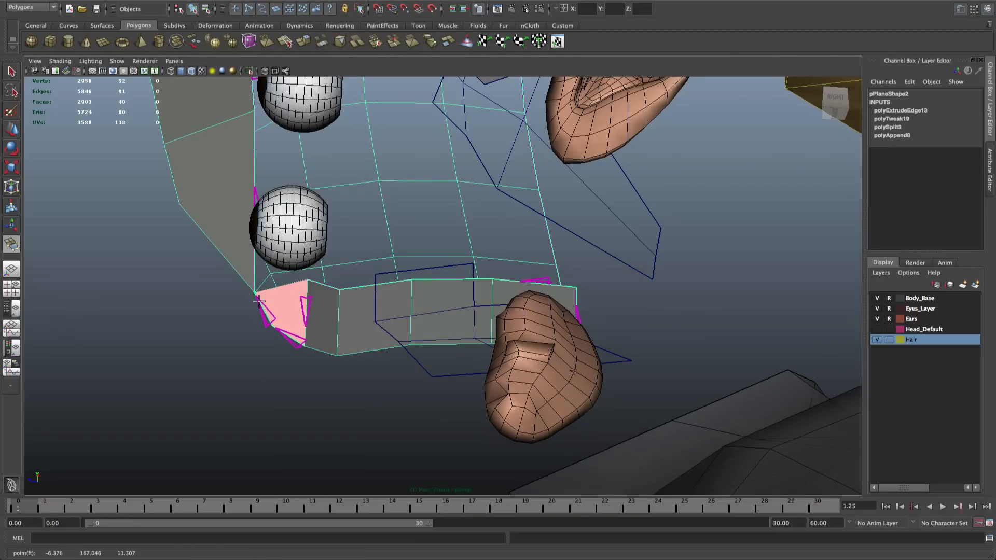
pyautogui.press('Return')
# Check the inner strip from several angles, briefly showing the Head_Default layer to compare it with the head
pyautogui.keyDown('alt'); pyautogui.moveTo(260, 295); pyautogui.dragTo(386, 265); pyautogui.keyUp('alt')
pyautogui.keyDown('alt'); pyautogui.moveTo(387, 266); pyautogui.dragTo(369, 263, button='right'); pyautogui.keyUp('alt')
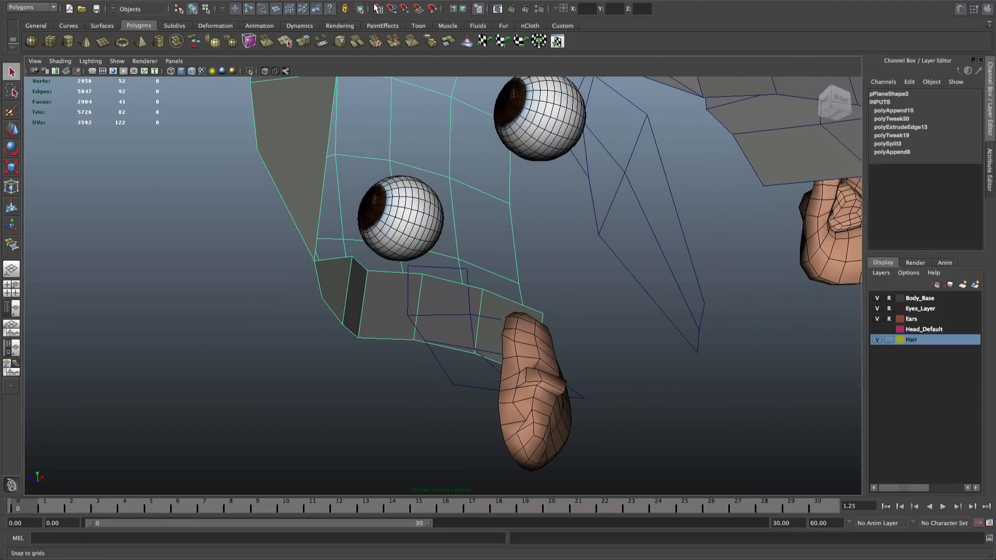
pyautogui.keyDown('alt'); pyautogui.moveTo(328, 150); pyautogui.dragTo(357, 238); pyautogui.keyUp('alt')
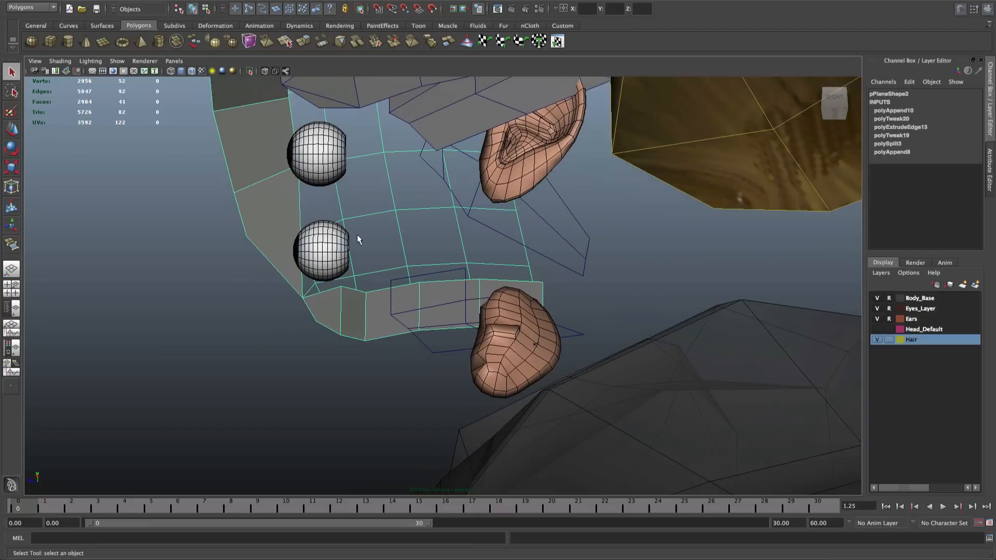
pyautogui.moveTo(370, 337); pyautogui.dragTo(336, 314, button='right')
pyautogui.keyDown('alt'); pyautogui.moveTo(336, 314); pyautogui.dragTo(850, 313); pyautogui.keyUp('alt')
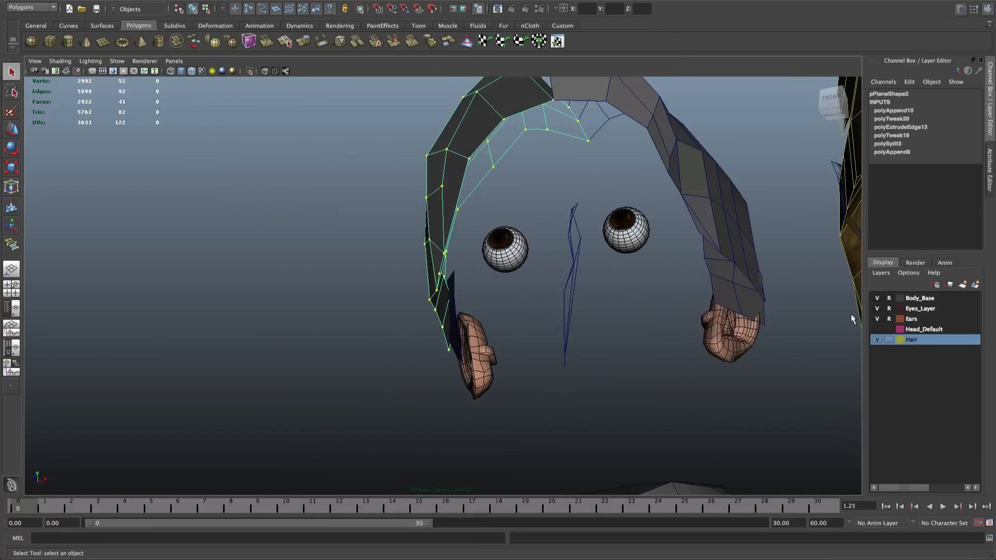
pyautogui.click(877, 329)
pyautogui.keyDown('alt'); pyautogui.moveTo(726, 311); pyautogui.dragTo(493, 301); pyautogui.keyUp('alt')
pyautogui.click(877, 329)
# Extrude the three rear upper edges of the inner strip further upward inside the hair
pyautogui.moveTo(372, 325); pyautogui.dragTo(373, 294, button='right')
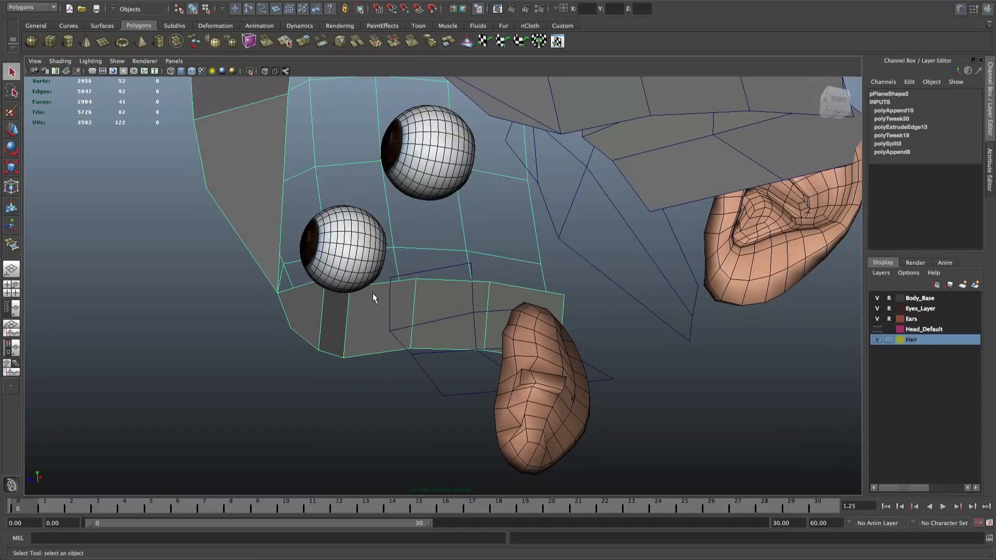
pyautogui.click(370, 282)
pyautogui.keyDown('shift'); pyautogui.click(478, 279); pyautogui.keyUp('shift')
pyautogui.keyDown('shift'); pyautogui.click(496, 281); pyautogui.keyUp('shift')
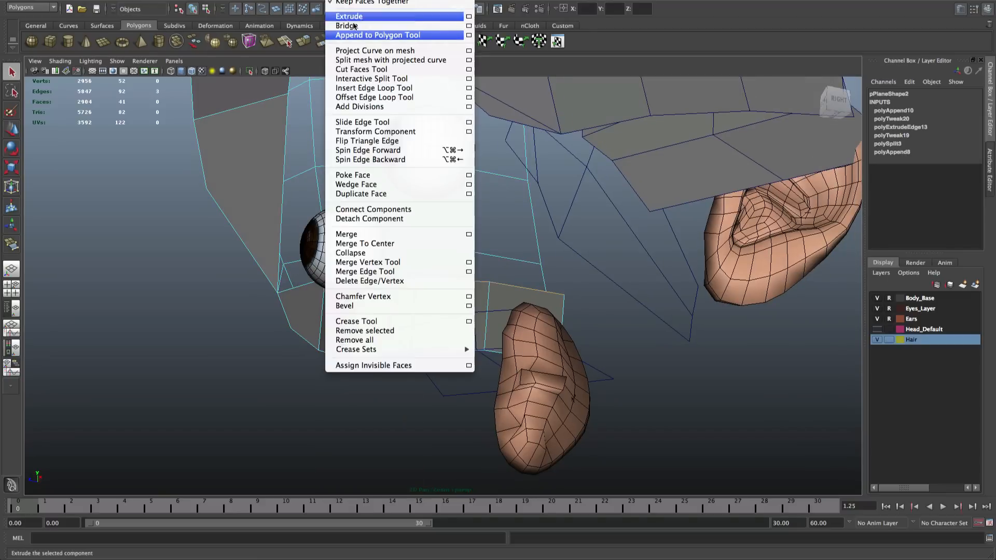
pyautogui.click(394, 22)
pyautogui.press('w')
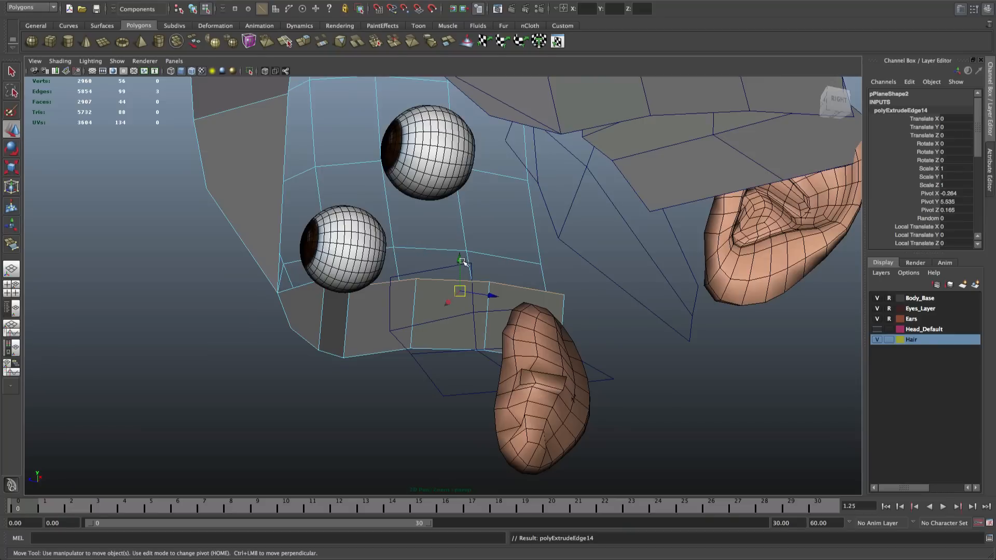
pyautogui.moveTo(461, 261); pyautogui.dragTo(485, 203)
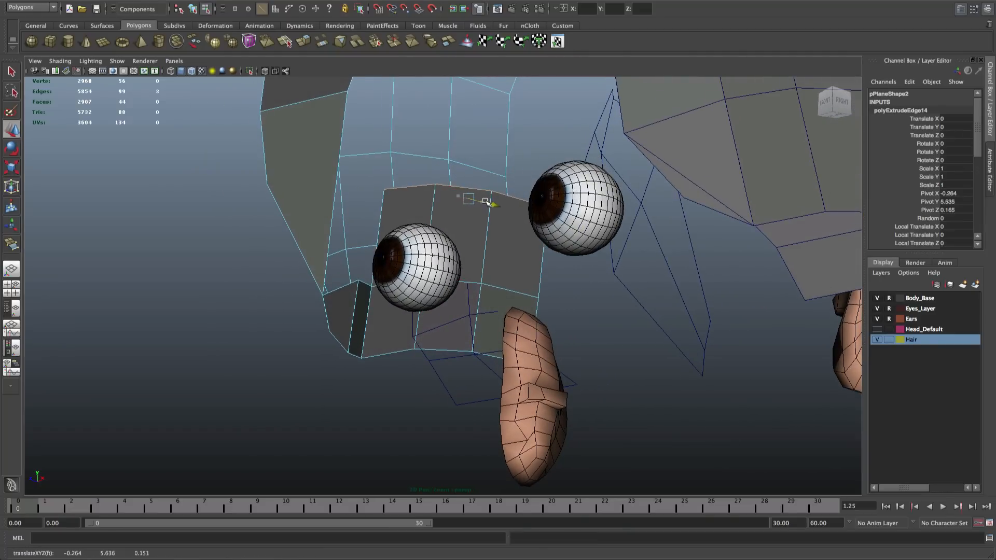
# Append a triangular polygon between the hair's front inner border and the front piece of the inner strip
pyautogui.press('q')
pyautogui.click(355, 0)
pyautogui.click(360, 35)
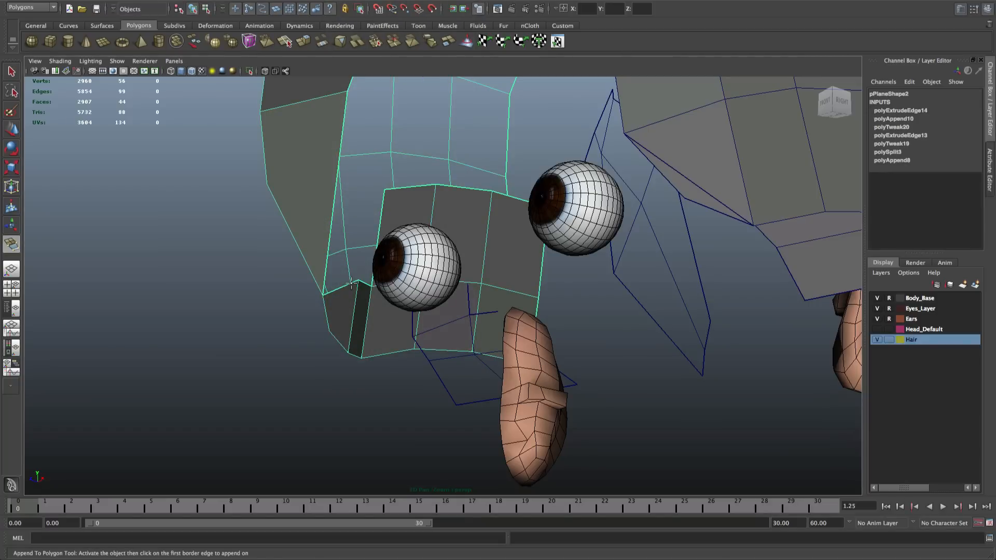
pyautogui.click(338, 188)
pyautogui.click(336, 181)
pyautogui.press('Return')
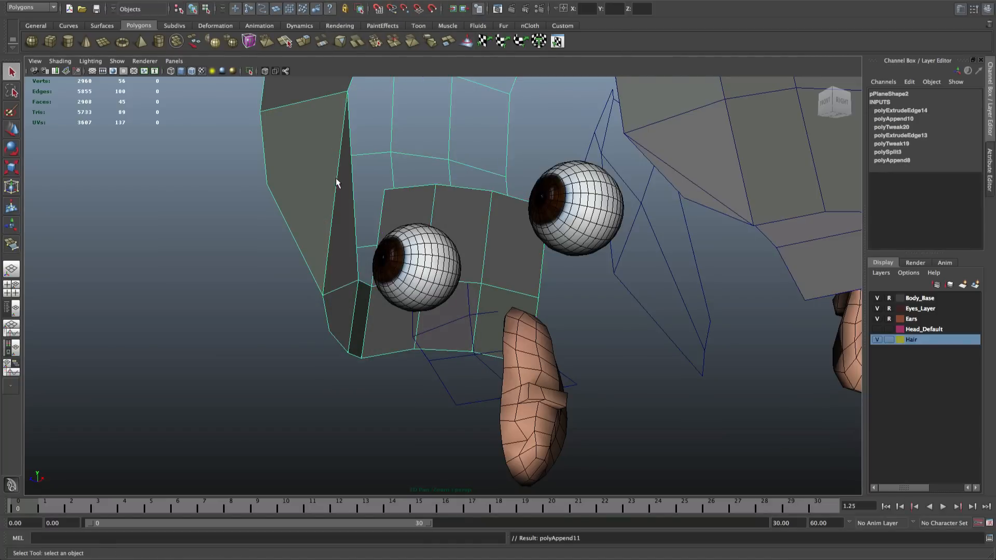
pyautogui.press('q')
# Add a vertex on the rear edge of the new triangular face with the Interactive Split Tool
pyautogui.keyDown('alt'); pyautogui.moveTo(346, 178); pyautogui.dragTo(371, 179); pyautogui.keyUp('alt')
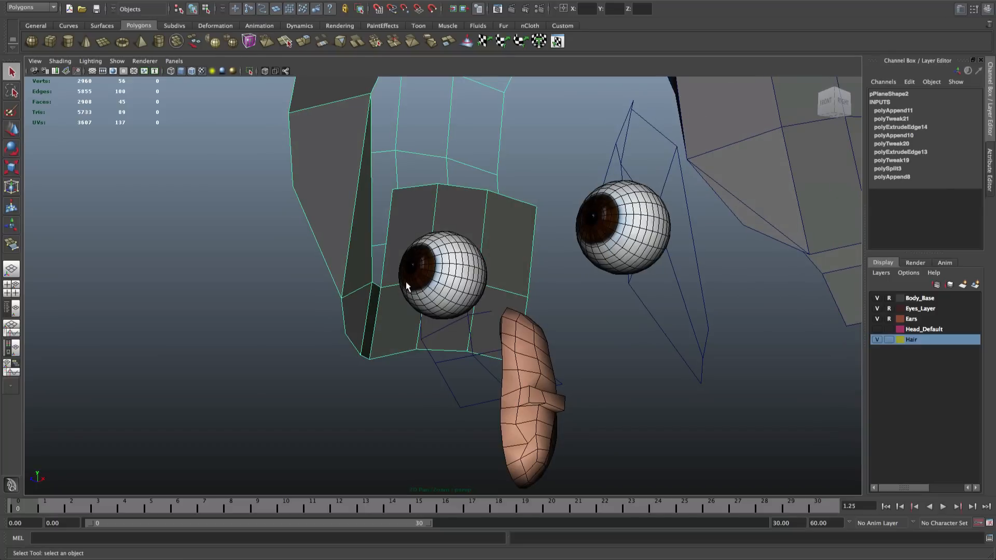
pyautogui.keyDown('alt'); pyautogui.moveTo(407, 287); pyautogui.dragTo(341, 273); pyautogui.keyUp('alt')
pyautogui.click(364, 213)
pyautogui.click(345, 0)
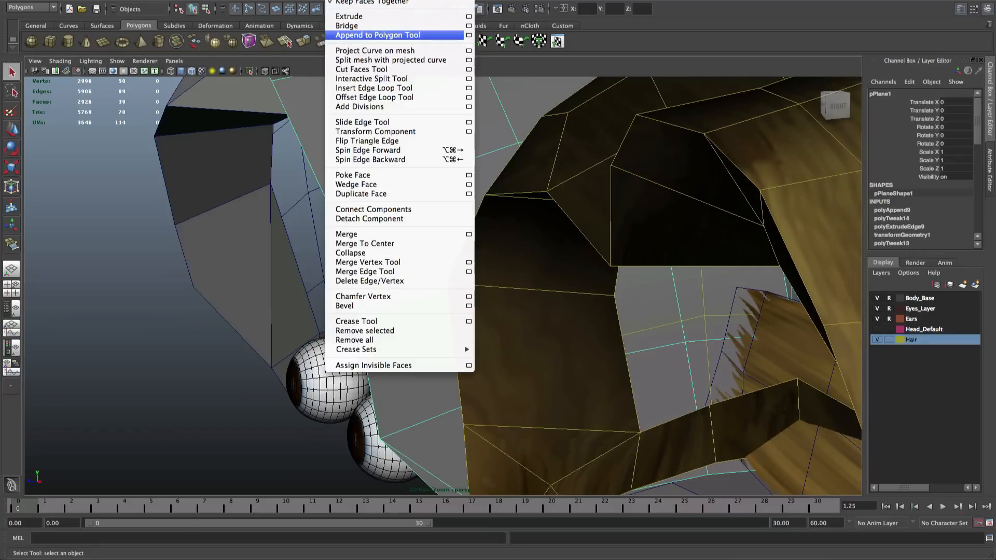
pyautogui.click(380, 79)
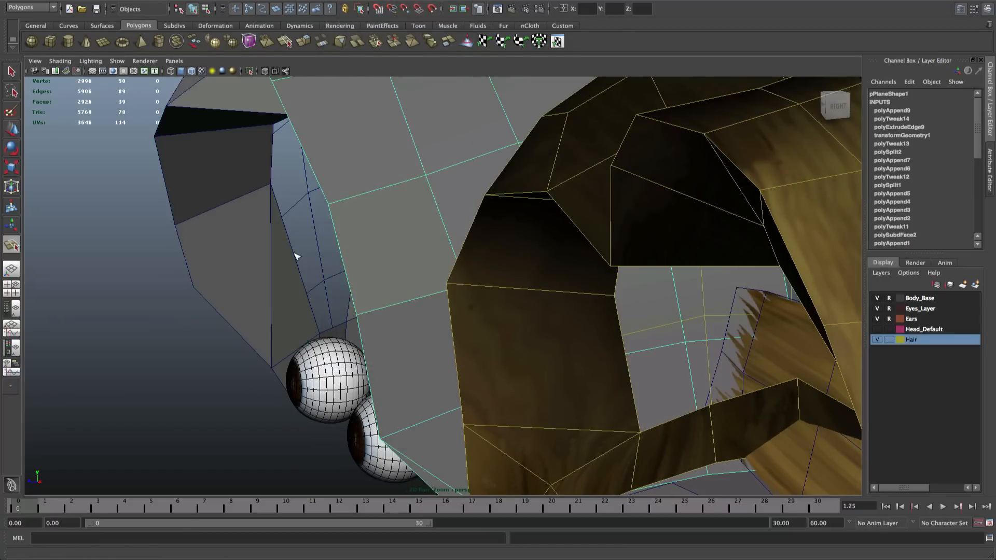
pyautogui.press('alt')
pyautogui.click(295, 274)
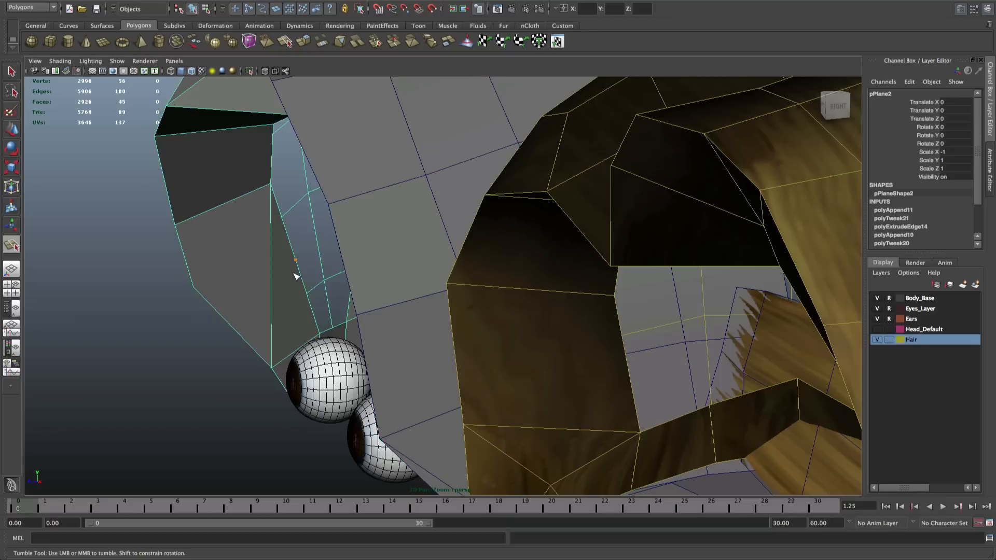
pyautogui.press('q')
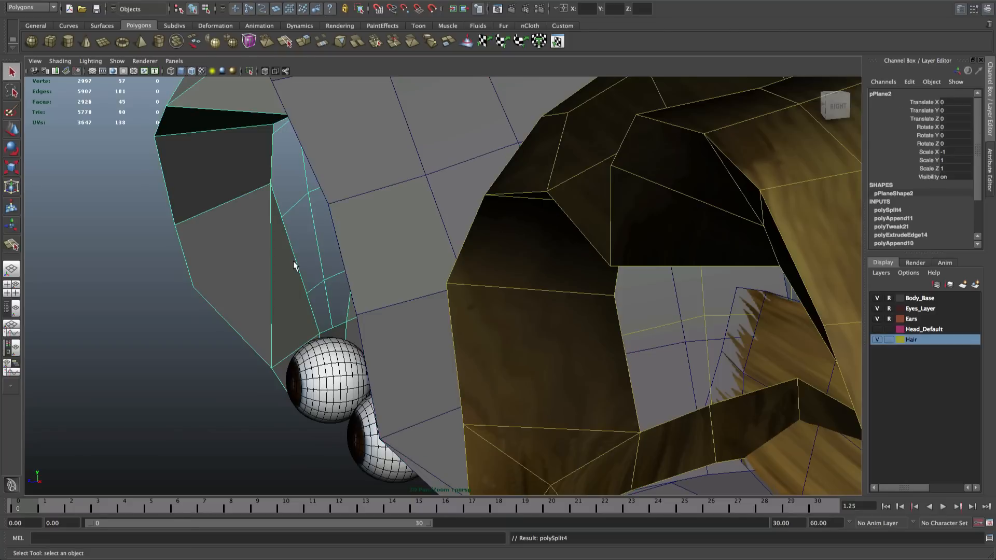
# Move the new vertex up and back so the triangular face's rear edge bends toward the inside of the hair
pyautogui.moveTo(295, 262); pyautogui.dragTo(251, 263, button='right')
pyautogui.press('w')
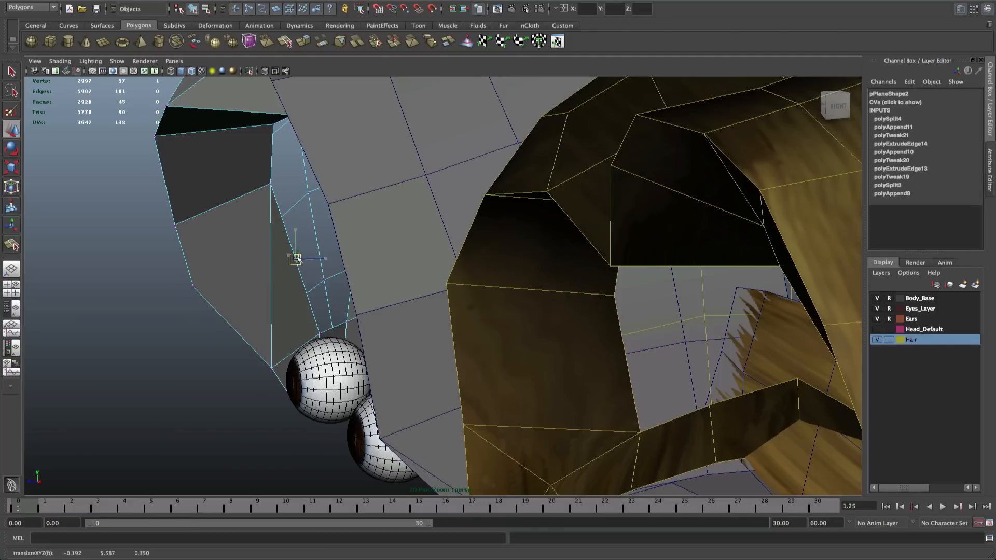
pyautogui.click(311, 208)
pyautogui.keyDown('alt'); pyautogui.moveTo(311, 208); pyautogui.dragTo(338, 199); pyautogui.keyUp('alt')
pyautogui.keyDown('alt'); pyautogui.moveTo(387, 231); pyautogui.dragTo(370, 233); pyautogui.keyUp('alt')
# Append a polygon bridging the bent face's rear edge and the front edge of the raised inner strip
pyautogui.click(344, 1)
pyautogui.click(382, 35)
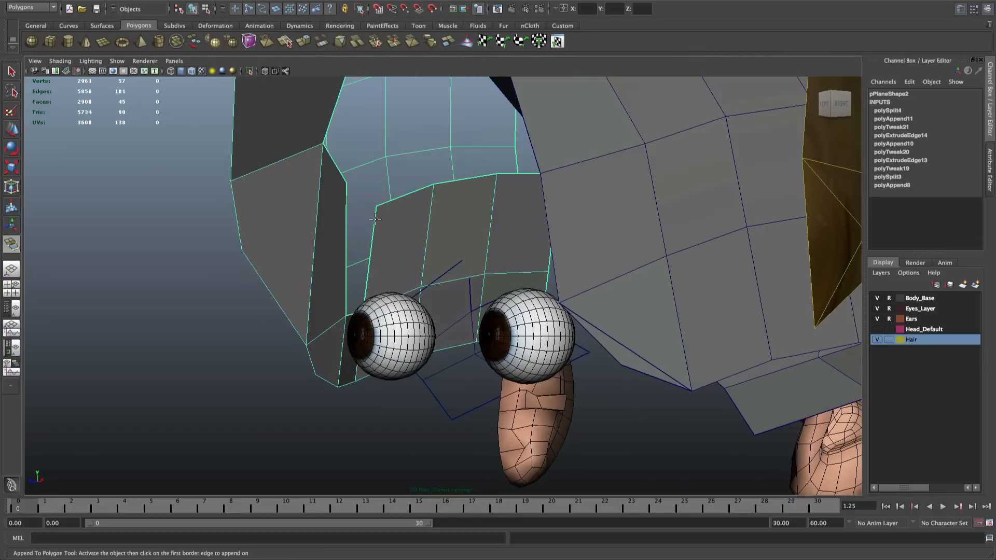
pyautogui.click(374, 220)
pyautogui.click(345, 224)
pyautogui.press('Return')
pyautogui.keyDown('alt'); pyautogui.moveTo(346, 224); pyautogui.dragTo(364, 223); pyautogui.keyUp('alt')
# Show the Head_Default layer and move two lower vertices of the hair's inner strip toward the head surface
pyautogui.click(877, 329)
pyautogui.keyDown('alt'); pyautogui.moveTo(640, 306); pyautogui.dragTo(689, 232); pyautogui.keyUp('alt')
pyautogui.scroll(5, 451, 224)
pyautogui.keyDown('alt'); pyautogui.moveTo(450, 224); pyautogui.dragTo(546, 208); pyautogui.keyUp('alt')
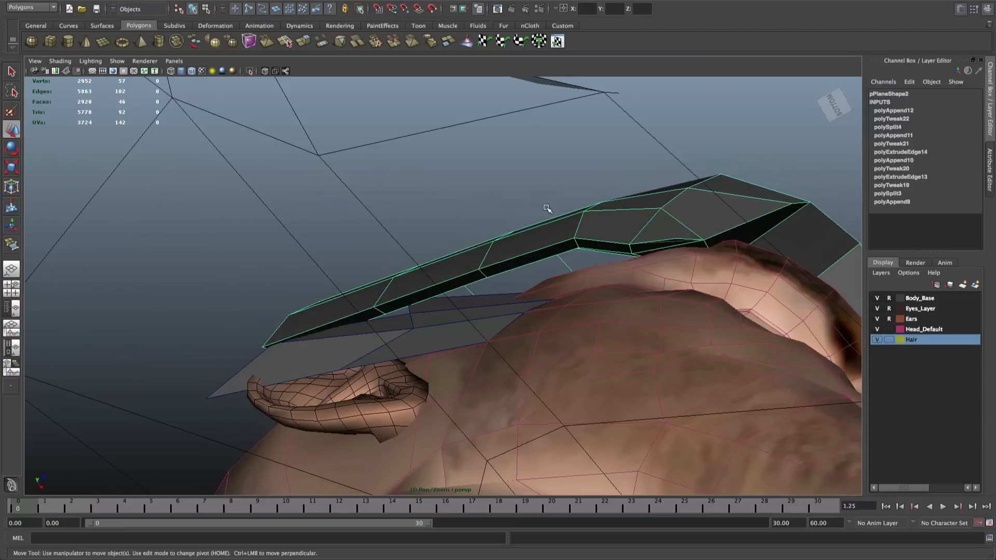
pyautogui.moveTo(591, 247); pyautogui.dragTo(580, 245, button='right')
pyautogui.click(578, 246)
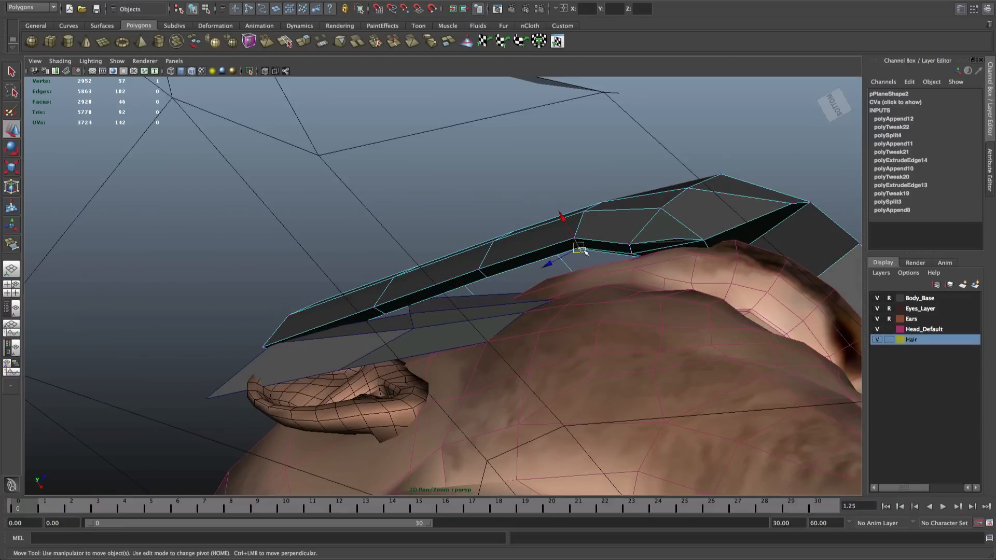
pyautogui.moveTo(580, 249)
pyautogui.mouseDown()
pyautogui.moveTo(577, 266)
pyautogui.moveTo(588, 265)
pyautogui.mouseUp()
pyautogui.click(485, 272)
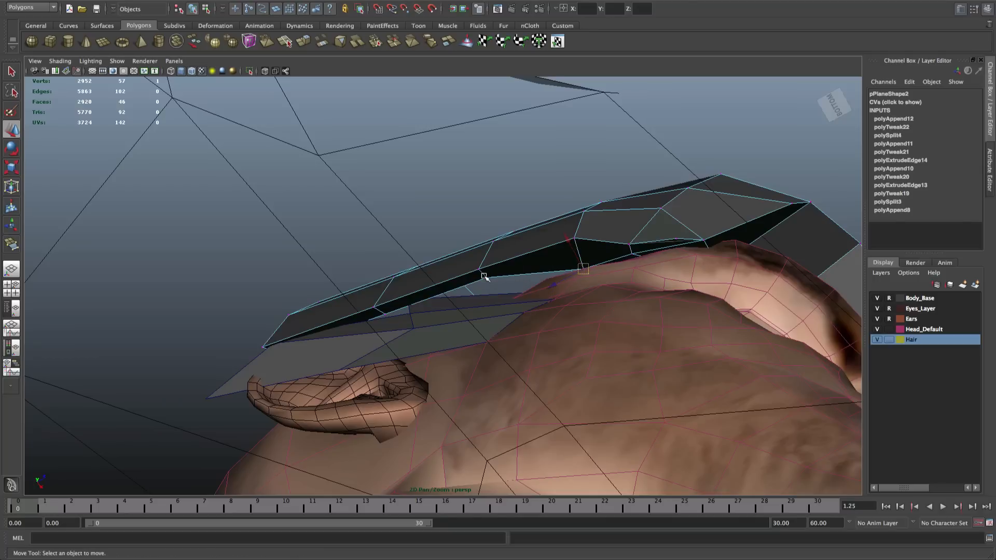
pyautogui.moveTo(486, 280); pyautogui.dragTo(487, 330)
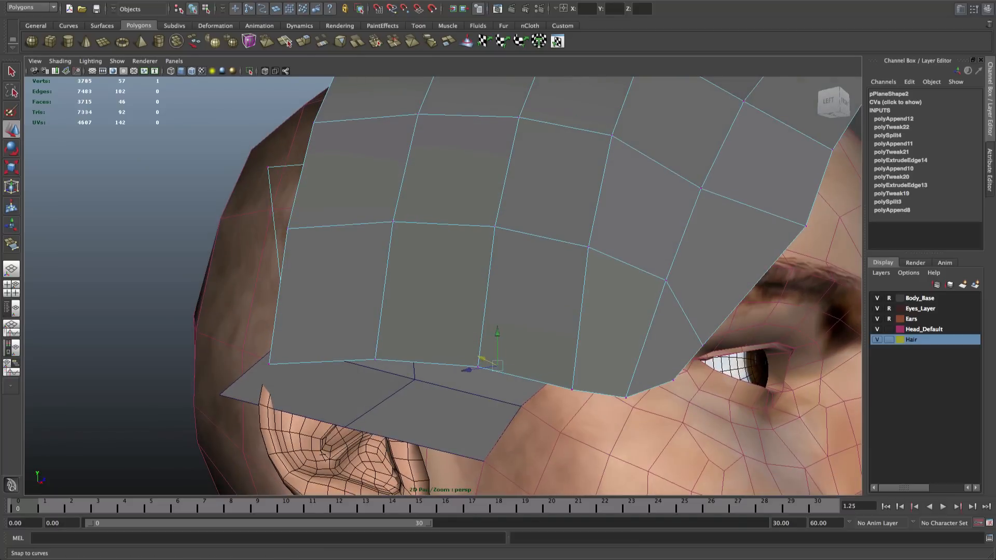
# Turn on X-Ray shading in the perspective view
pyautogui.click(60, 61)
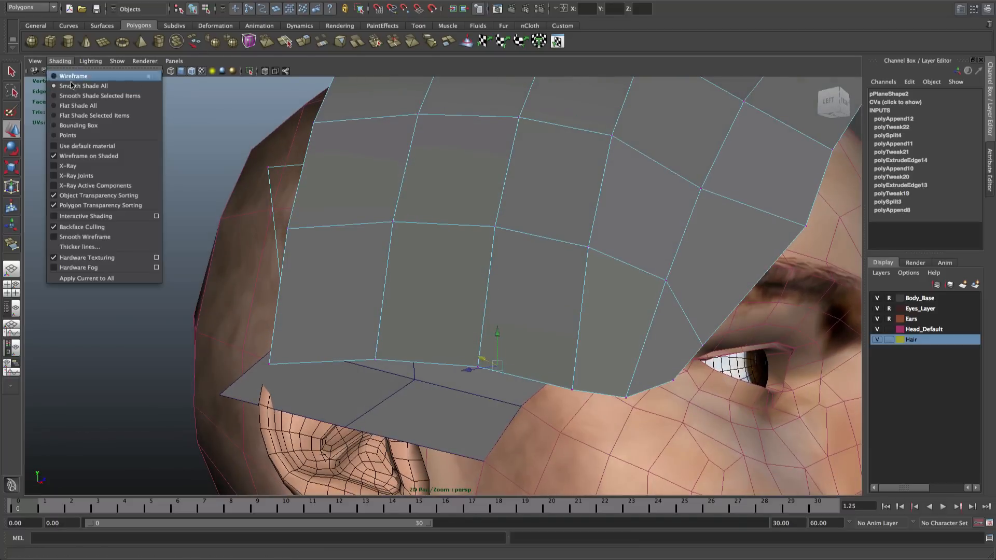
pyautogui.click(83, 169)
# Try to move the inner strip's lower vertices and its rear upper vertex forward and deeper inside the hair
pyautogui.moveTo(495, 365); pyautogui.dragTo(524, 272)
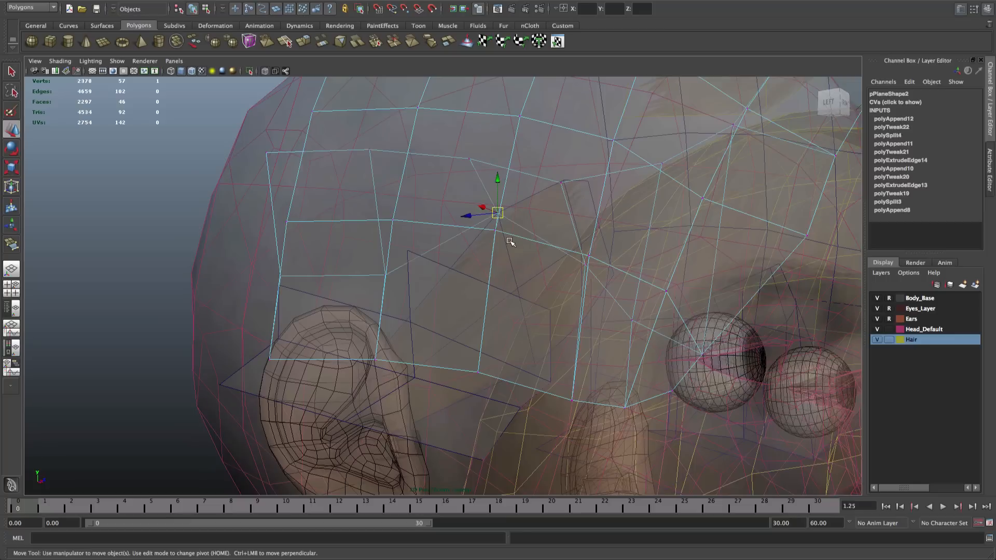
pyautogui.moveTo(500, 211); pyautogui.dragTo(514, 263)
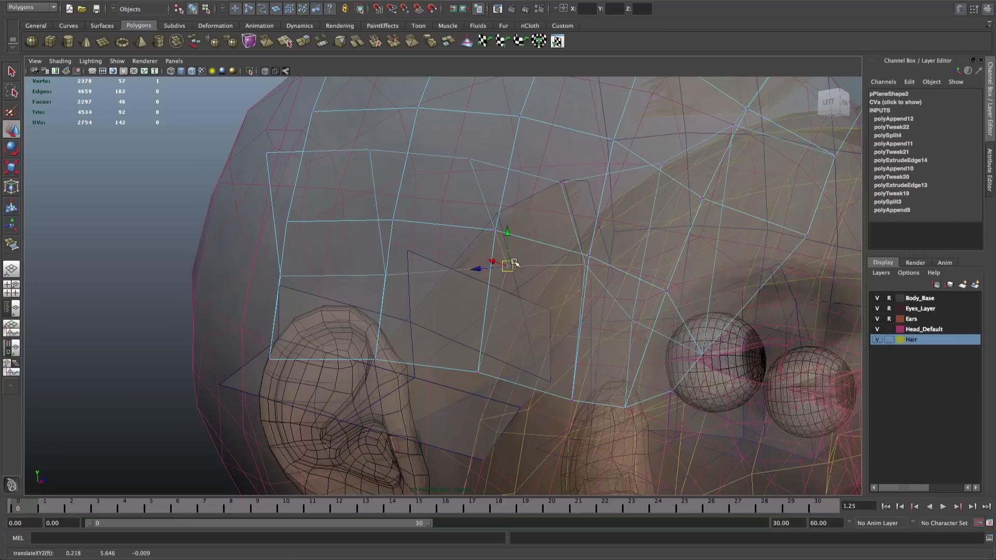
pyautogui.click(386, 275)
pyautogui.press('v')
pyautogui.moveTo(385, 275); pyautogui.dragTo(416, 249)
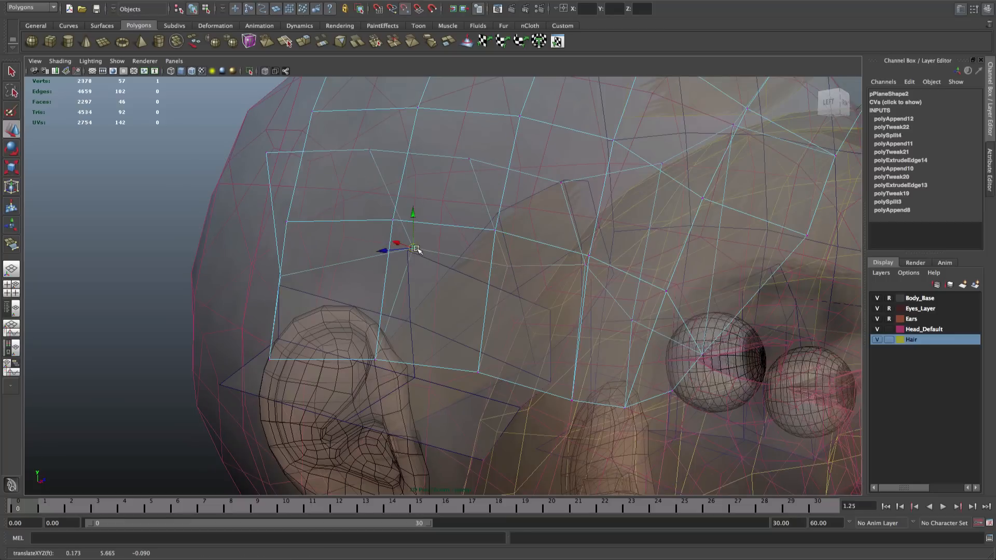
pyautogui.click(281, 276)
pyautogui.moveTo(281, 275); pyautogui.dragTo(344, 238)
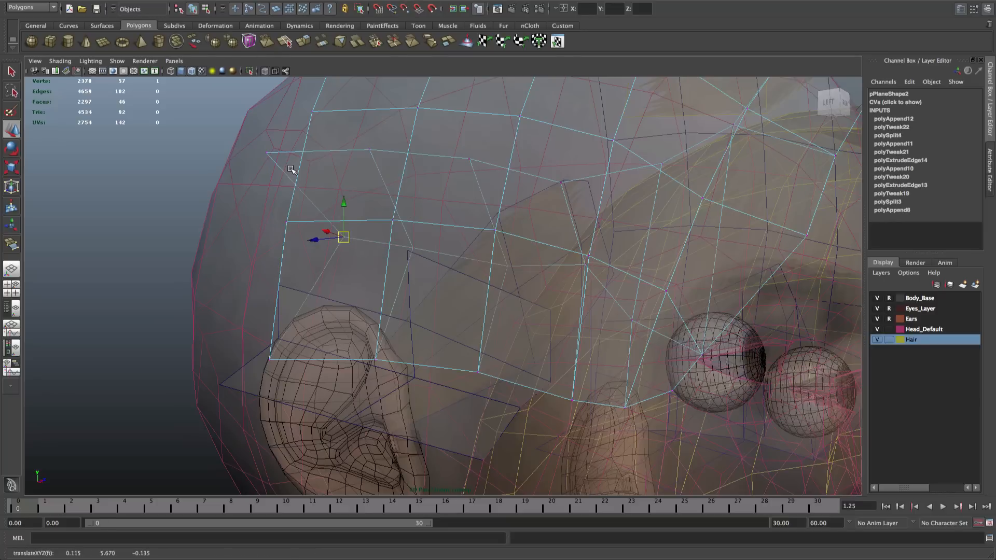
pyautogui.click(267, 154)
pyautogui.moveTo(268, 154); pyautogui.dragTo(380, 206)
# Undo the last vertex moves on the inner strip
pyautogui.press('z')
pyautogui.press('z')
pyautogui.press('z')
pyautogui.press('z')
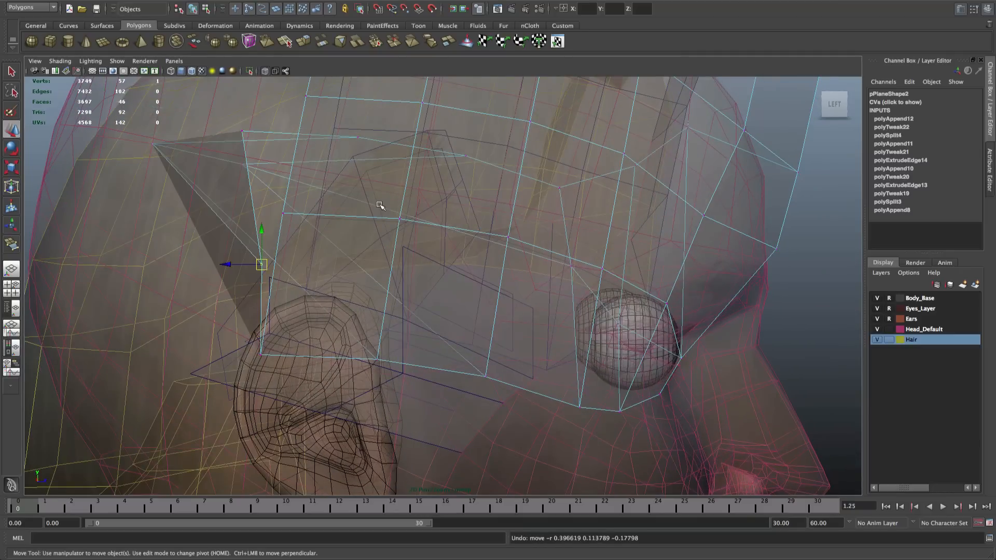
pyautogui.press('z')
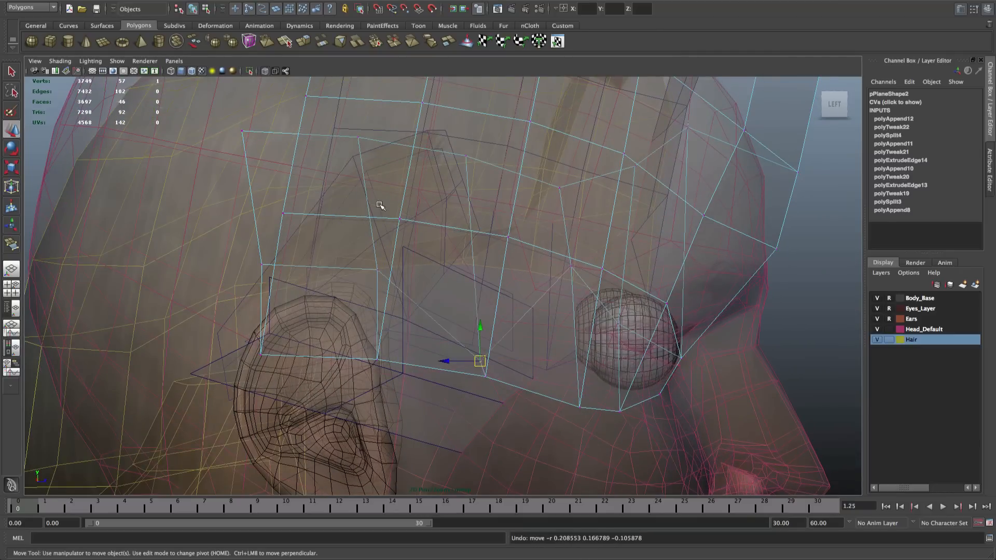
# Move the two middle vertices on the inner strip's lower edge into an even line under the hair
pyautogui.keyDown('alt'); pyautogui.moveTo(324, 240); pyautogui.dragTo(354, 246); pyautogui.keyUp('alt')
pyautogui.keyDown('alt'); pyautogui.moveTo(357, 263); pyautogui.dragTo(330, 263); pyautogui.keyUp('alt')
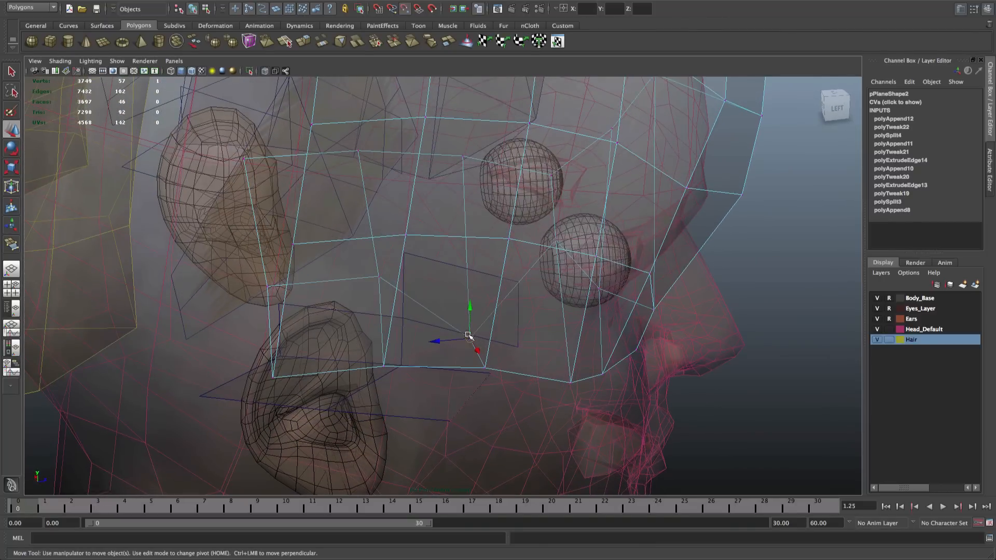
pyautogui.moveTo(468, 335); pyautogui.dragTo(493, 304)
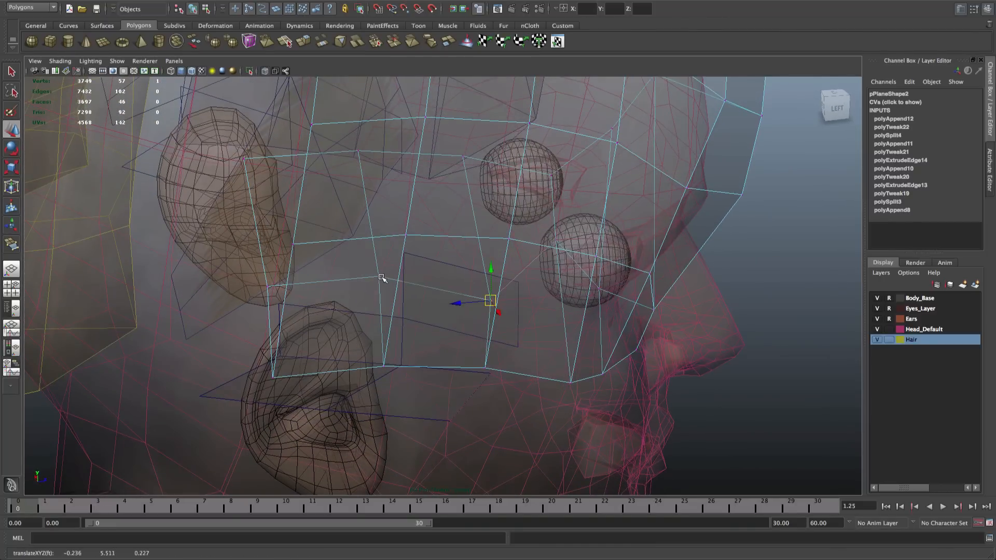
pyautogui.moveTo(381, 279)
pyautogui.keyDown('alt'); pyautogui.mouseDown()
pyautogui.moveTo(372, 280)
pyautogui.moveTo(384, 273)
pyautogui.mouseUp(); pyautogui.keyUp('alt')
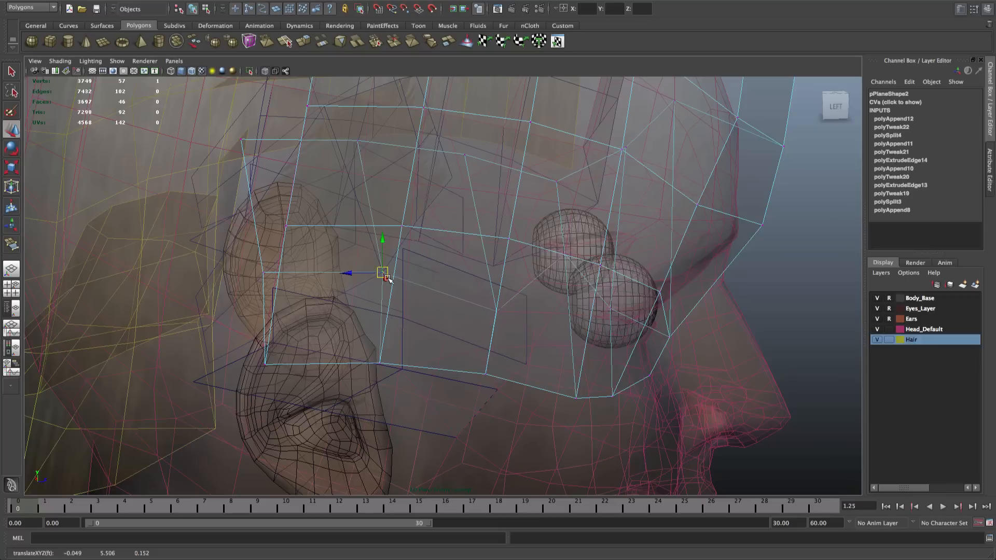
# Move the two rear vertices on the inner strip's upper edge forward and slightly down
pyautogui.click(355, 140)
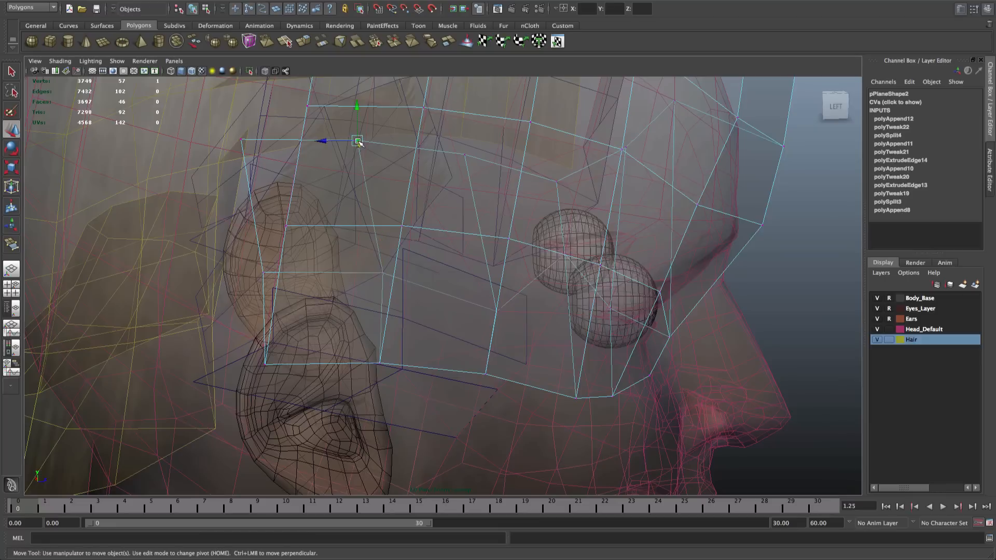
pyautogui.press('v')
pyautogui.moveTo(357, 141); pyautogui.dragTo(407, 182)
pyautogui.click(242, 144)
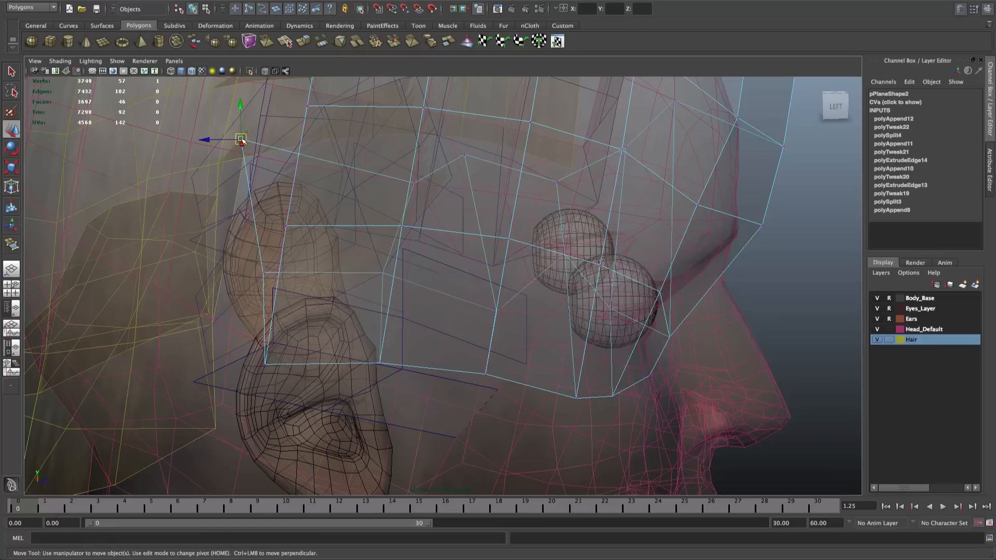
pyautogui.moveTo(242, 143); pyautogui.dragTo(285, 153)
# Move the next vertex on the inner strip's upper edge in line with the adjusted rear ones and check the strip from the front
pyautogui.keyDown('alt'); pyautogui.moveTo(400, 191); pyautogui.dragTo(444, 247); pyautogui.keyUp('alt')
pyautogui.press('v')
pyautogui.press('q')
pyautogui.press('w')
pyautogui.keyDown('alt'); pyautogui.moveTo(443, 248); pyautogui.dragTo(487, 247); pyautogui.keyUp('alt')
pyautogui.moveTo(347, 331); pyautogui.dragTo(411, 169)
pyautogui.keyDown('alt'); pyautogui.moveTo(508, 158); pyautogui.dragTo(585, 150, button='right'); pyautogui.keyUp('alt')
pyautogui.scroll(1, 585, 150)
pyautogui.keyDown('alt'); pyautogui.moveTo(585, 150); pyautogui.dragTo(466, 324, button='middle'); pyautogui.keyUp('alt')
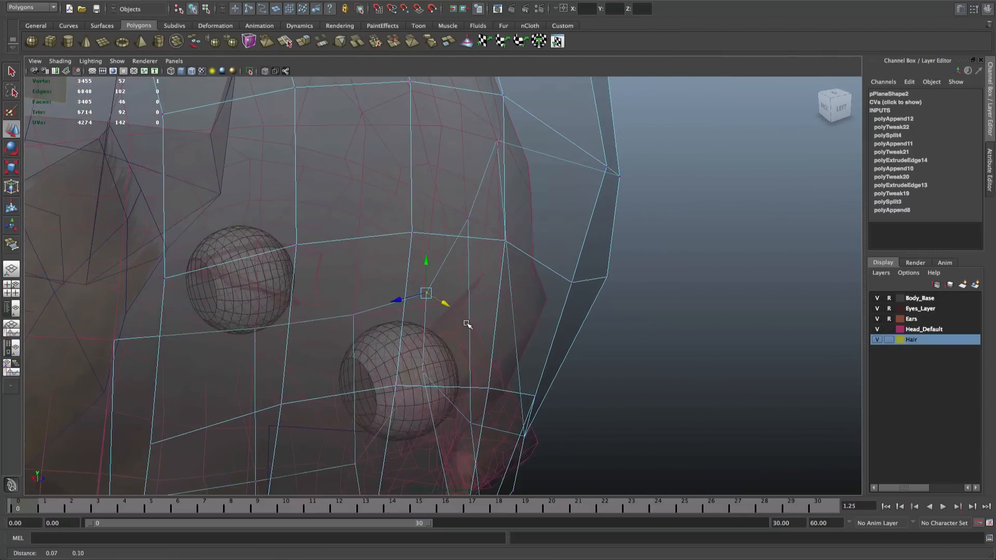
pyautogui.scroll(3, 467, 325)
pyautogui.keyDown('alt'); pyautogui.moveTo(467, 324); pyautogui.dragTo(442, 296); pyautogui.keyUp('alt')
pyautogui.scroll(-4, 447, 294)
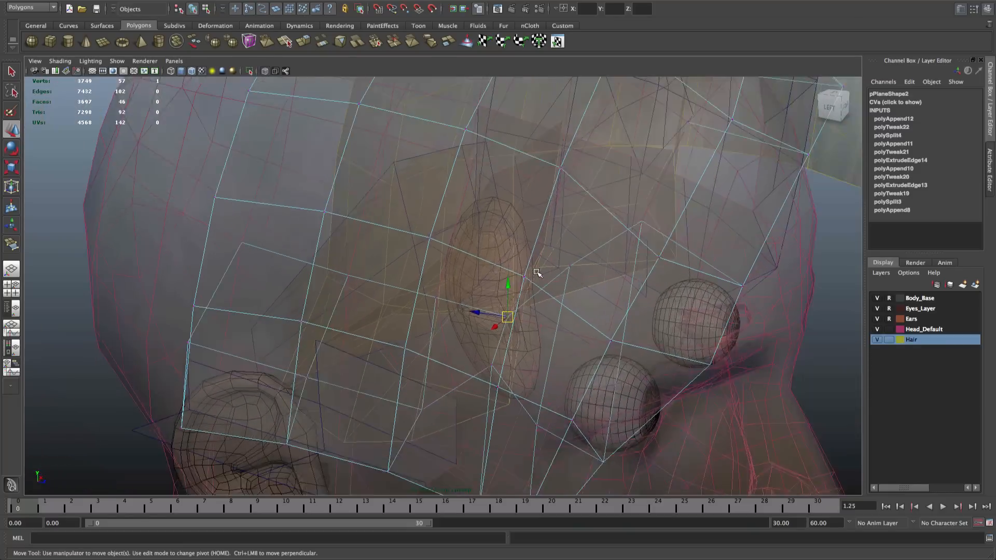
pyautogui.scroll(-3, 537, 274)
pyautogui.keyDown('alt'); pyautogui.moveTo(538, 273); pyautogui.dragTo(420, 246); pyautogui.keyUp('alt')
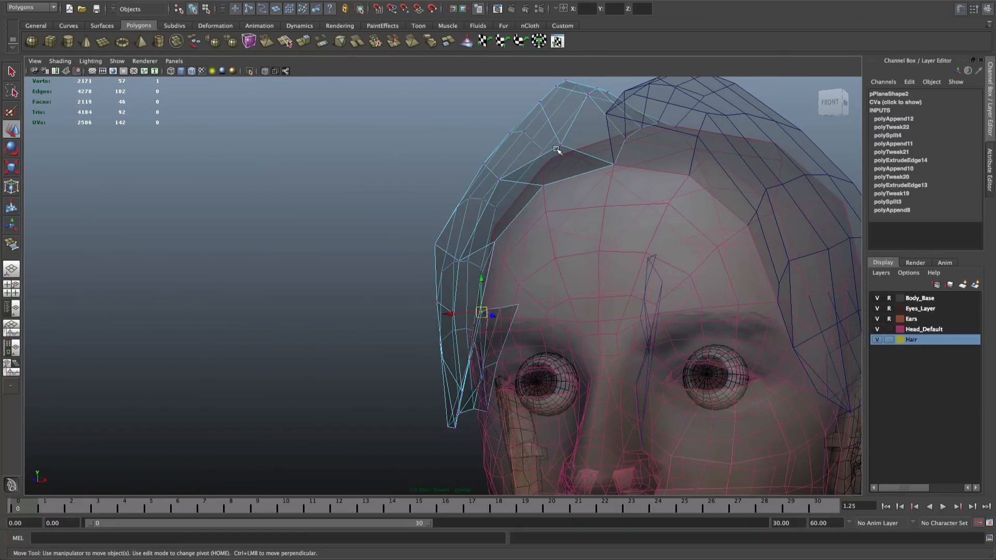
# Turn off X-Ray shading, return the hair to object mode with nothing selected, and view the whole hairstyle on the head
pyautogui.click(61, 61)
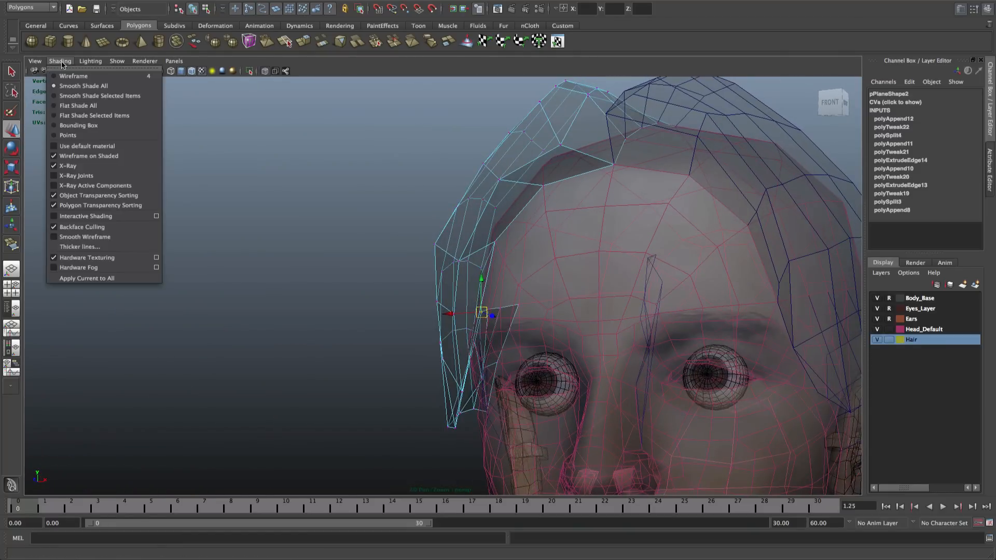
pyautogui.click(90, 166)
pyautogui.moveTo(371, 218)
pyautogui.keyDown('alt'); pyautogui.mouseDown()
pyautogui.moveTo(396, 141)
pyautogui.moveTo(418, 147)
pyautogui.moveTo(474, 291)
pyautogui.moveTo(524, 315)
pyautogui.moveTo(510, 341)
pyautogui.moveTo(536, 363)
pyautogui.moveTo(586, 366)
pyautogui.mouseUp(); pyautogui.keyUp('alt')
pyautogui.press('q')
pyautogui.moveTo(515, 237); pyautogui.dragTo(551, 224, button='right')
pyautogui.keyDown('alt'); pyautogui.moveTo(551, 224); pyautogui.dragTo(442, 315); pyautogui.keyUp('alt')
pyautogui.scroll(6, 442, 315)
pyautogui.keyDown('alt'); pyautogui.moveTo(539, 332); pyautogui.dragTo(485, 284, button='middle'); pyautogui.keyUp('alt')
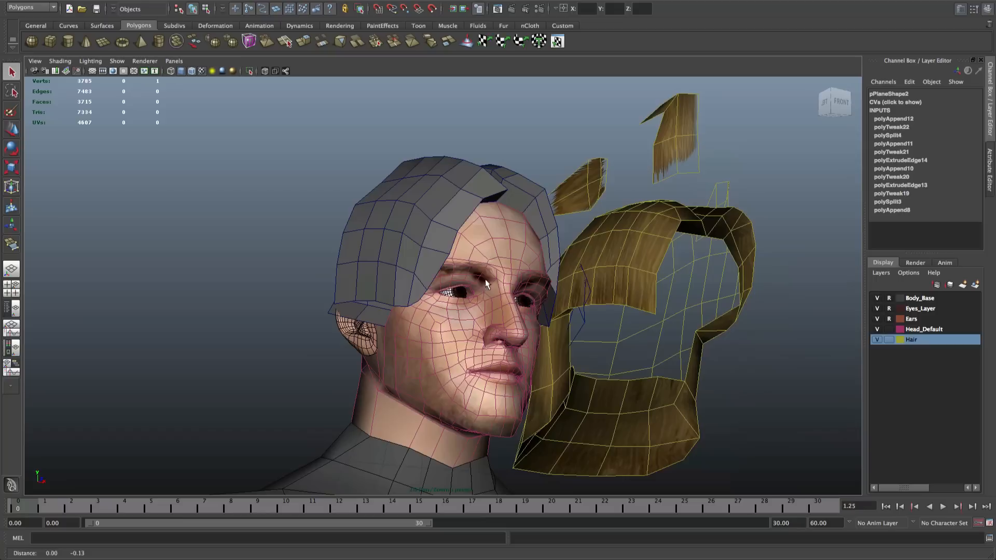
pyautogui.keyDown('alt'); pyautogui.moveTo(485, 283); pyautogui.dragTo(520, 318); pyautogui.keyUp('alt')
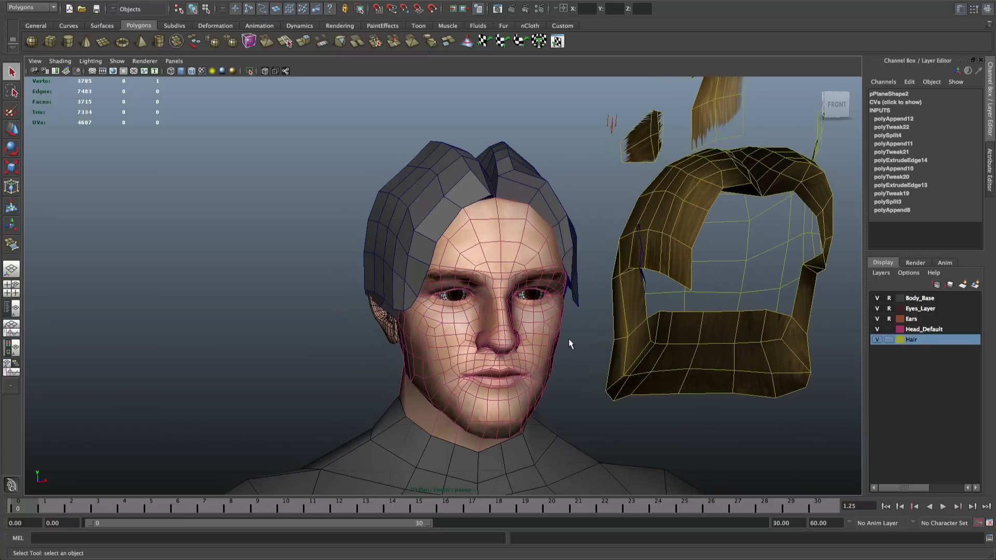
# Examine the rear edges of the two grey hair halves from above and behind the head
pyautogui.keyDown('alt'); pyautogui.moveTo(568, 344); pyautogui.dragTo(496, 362); pyautogui.keyUp('alt')
pyautogui.click(528, 320)
pyautogui.keyDown('alt'); pyautogui.moveTo(614, 232); pyautogui.dragTo(599, 259); pyautogui.keyUp('alt')
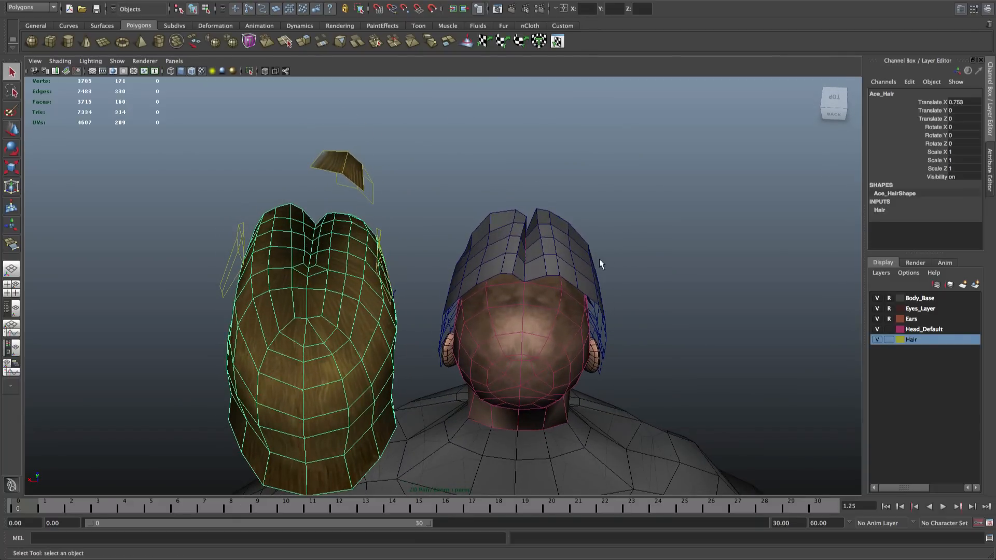
pyautogui.click(600, 264)
pyautogui.scroll(5, 591, 264)
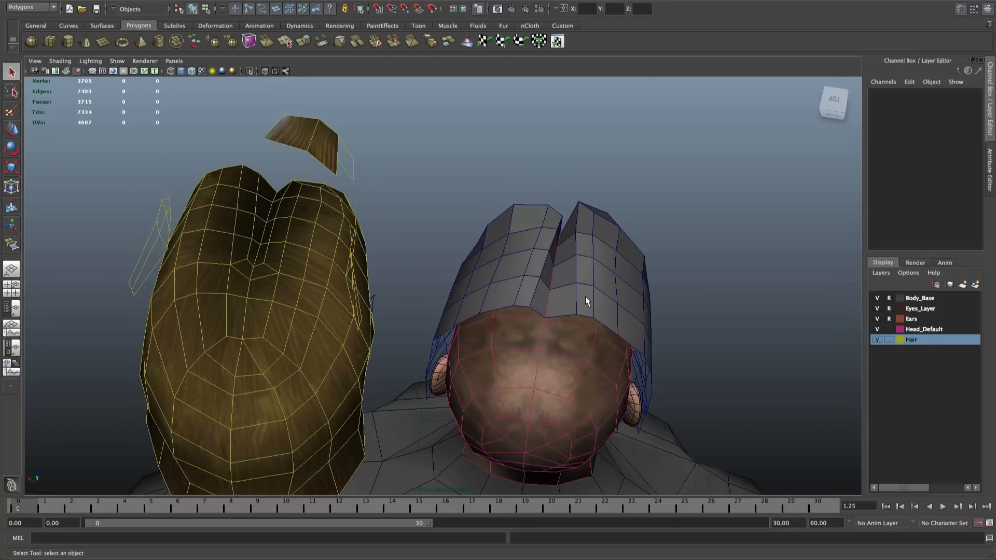
pyautogui.moveTo(568, 306); pyautogui.dragTo(561, 316, button='right')
pyautogui.click(537, 316)
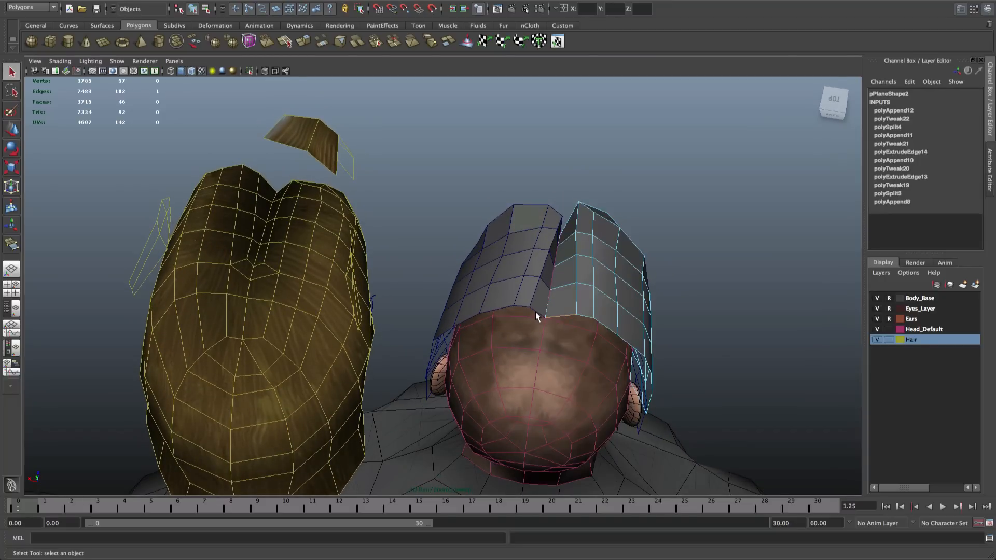
pyautogui.keyDown('alt'); pyautogui.moveTo(535, 313); pyautogui.dragTo(487, 298); pyautogui.keyUp('alt')
pyautogui.scroll(5, 578, 321)
# Combine the two mirrored grey hair halves into a single polygon object
pyautogui.moveTo(510, 278); pyautogui.dragTo(558, 253, button='right')
pyautogui.keyDown('alt'); pyautogui.moveTo(558, 252); pyautogui.dragTo(554, 284); pyautogui.keyUp('alt')
pyautogui.scroll(-5, 663, 258)
pyautogui.scroll(5, 640, 266)
pyautogui.click(311, 3)
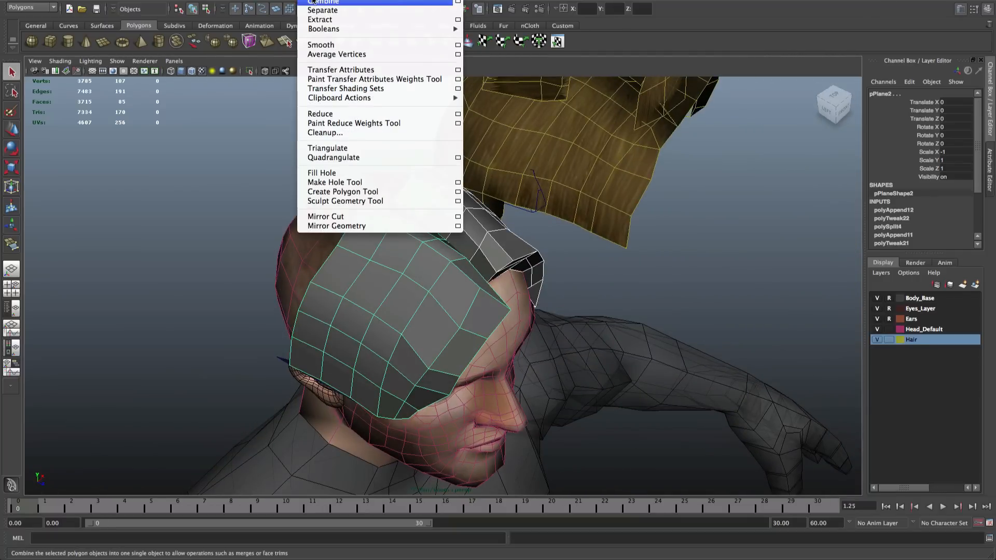
pyautogui.click(332, 3)
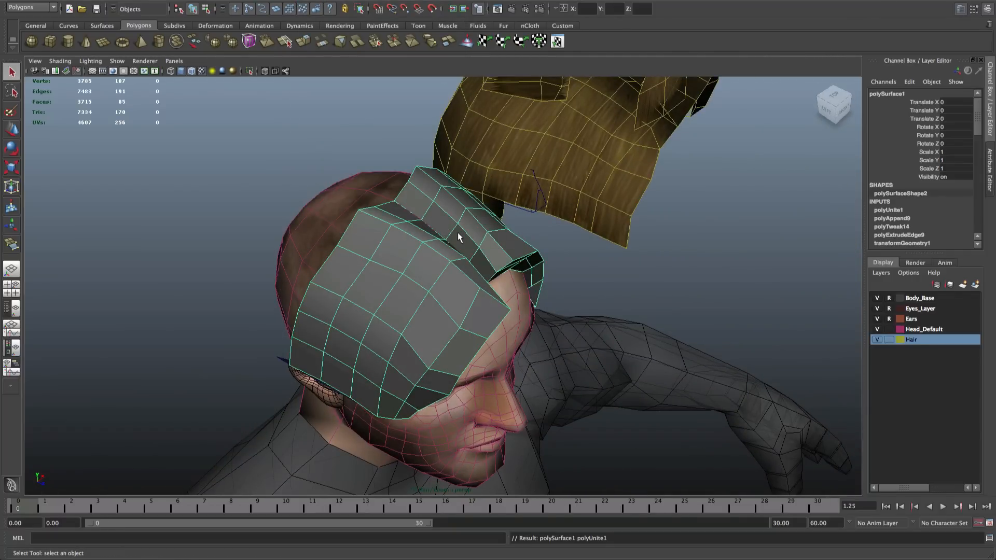
pyautogui.keyDown('alt'); pyautogui.moveTo(457, 232); pyautogui.dragTo(435, 280); pyautogui.keyUp('alt')
pyautogui.moveTo(426, 304); pyautogui.dragTo(405, 302, button='right')
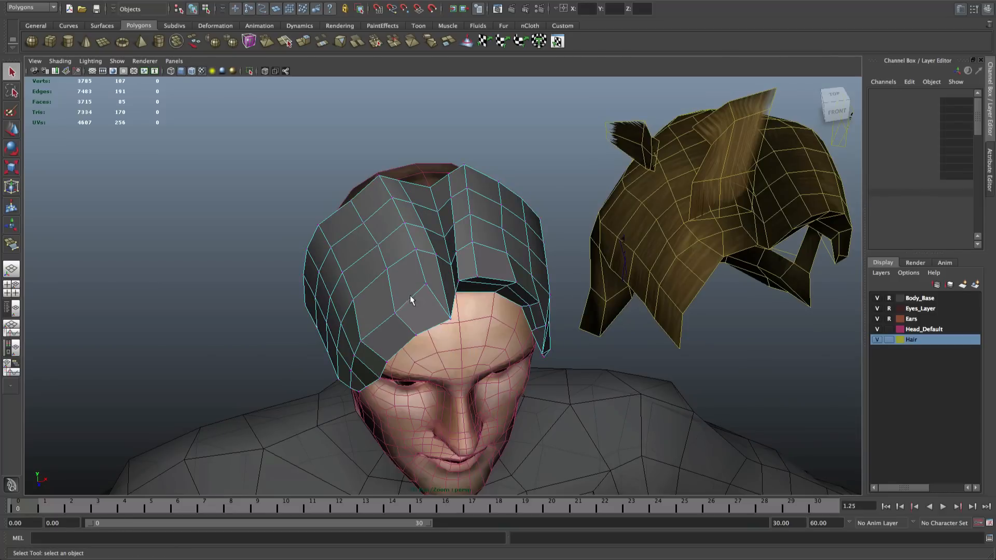
pyautogui.click(425, 285)
pyautogui.press('w')
pyautogui.moveTo(426, 285); pyautogui.dragTo(642, 272)
pyautogui.click(452, 304)
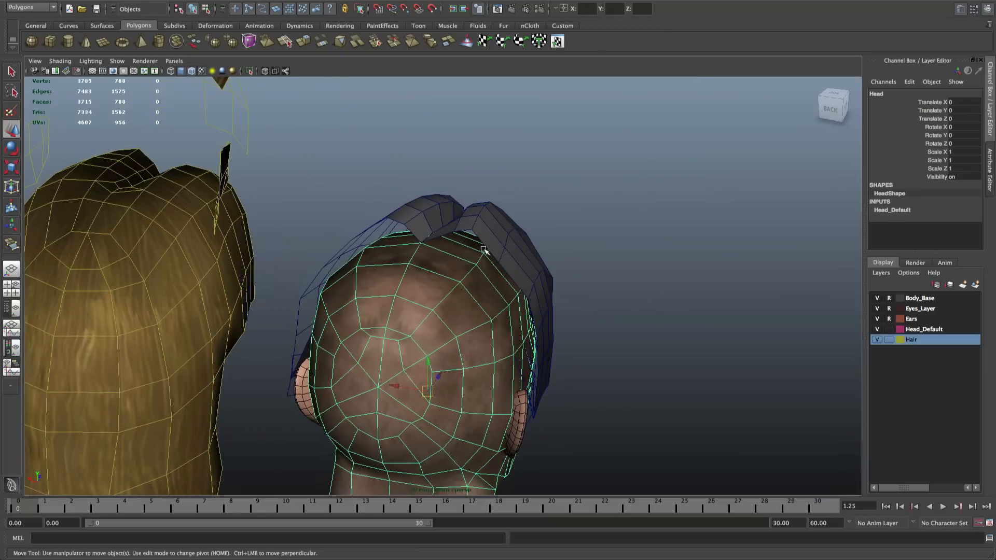
# Extrude the two rear border edges beside the hair's centre parting and move them backward over the scalp
pyautogui.keyDown('alt'); pyautogui.moveTo(484, 250); pyautogui.dragTo(517, 273); pyautogui.keyUp('alt')
pyautogui.moveTo(491, 255); pyautogui.dragTo(495, 232, button='right')
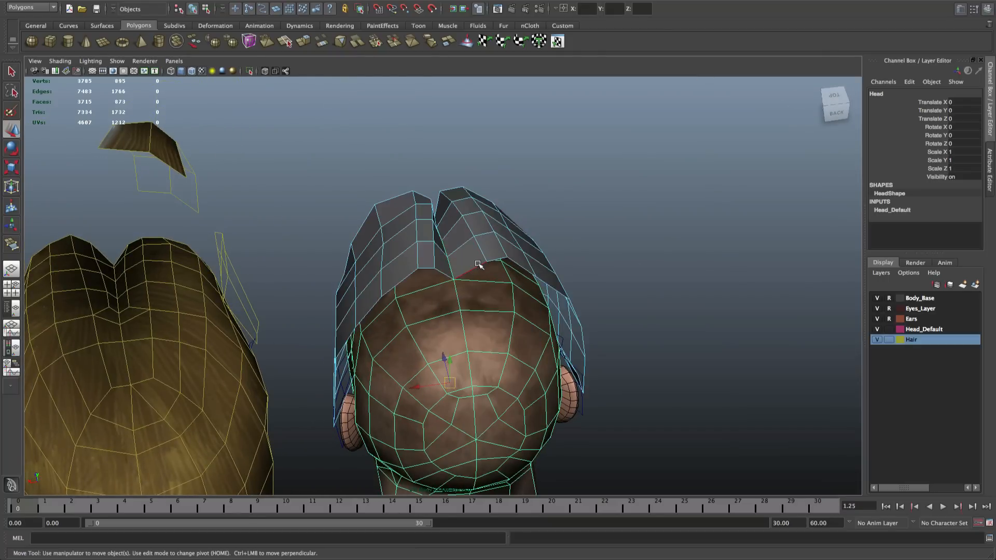
pyautogui.click(478, 265)
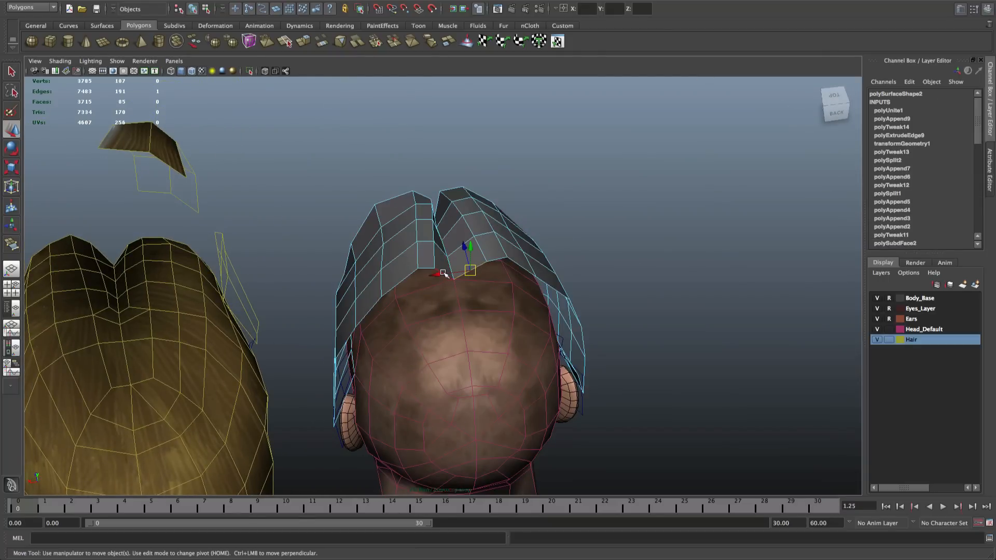
pyautogui.press('q')
pyautogui.keyDown('alt'); pyautogui.moveTo(501, 287); pyautogui.dragTo(491, 321); pyautogui.keyUp('alt')
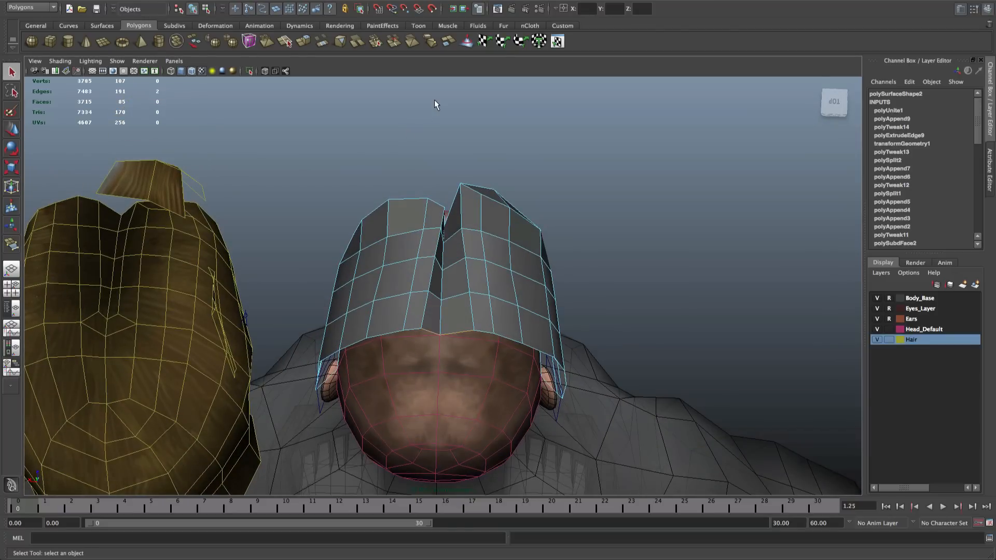
pyautogui.click(343, 0)
pyautogui.click(373, 16)
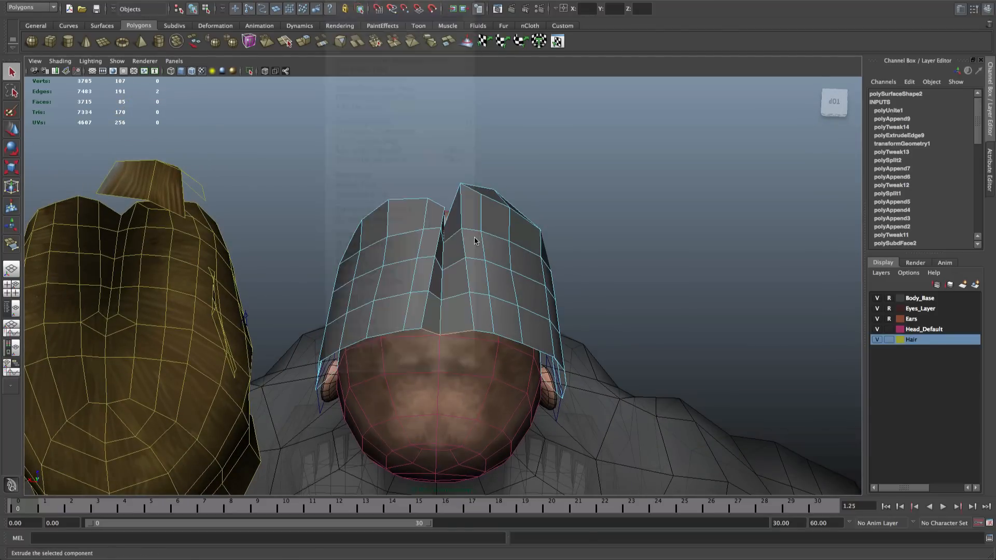
pyautogui.press('w')
pyautogui.moveTo(449, 307); pyautogui.dragTo(447, 327)
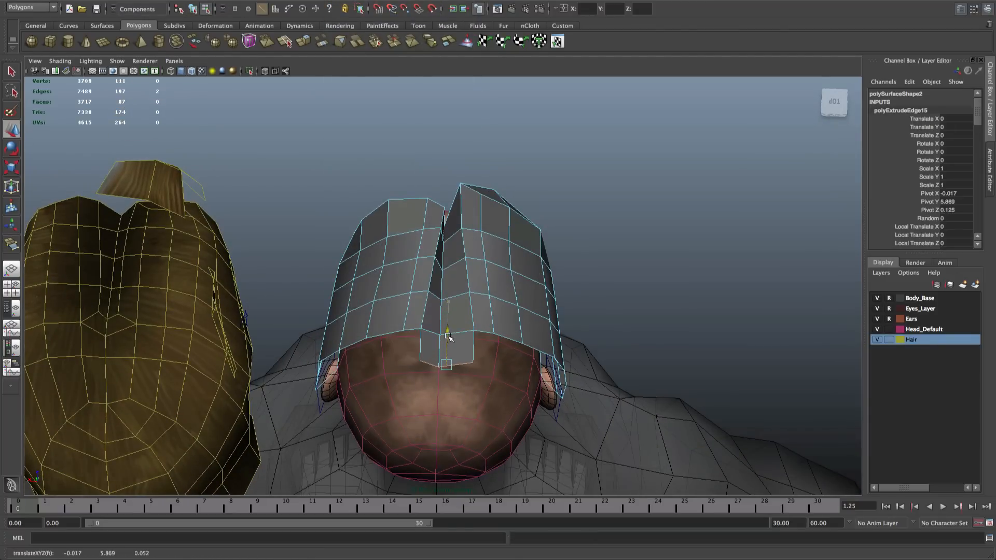
pyautogui.press('q')
# Adjust the height of the right extruded edge at the back of the hair's centre parting
pyautogui.moveTo(453, 338)
pyautogui.keyDown('alt'); pyautogui.mouseDown(button='right')
pyautogui.moveTo(453, 359)
pyautogui.moveTo(463, 359)
pyautogui.moveTo(454, 352)
pyautogui.mouseUp(button='right'); pyautogui.keyUp('alt')
pyautogui.moveTo(482, 297); pyautogui.dragTo(513, 284, button='right')
pyautogui.keyDown('alt'); pyautogui.moveTo(484, 345); pyautogui.dragTo(469, 435, button='right'); pyautogui.keyUp('alt')
pyautogui.click(474, 394)
pyautogui.click(468, 425)
pyautogui.press('w')
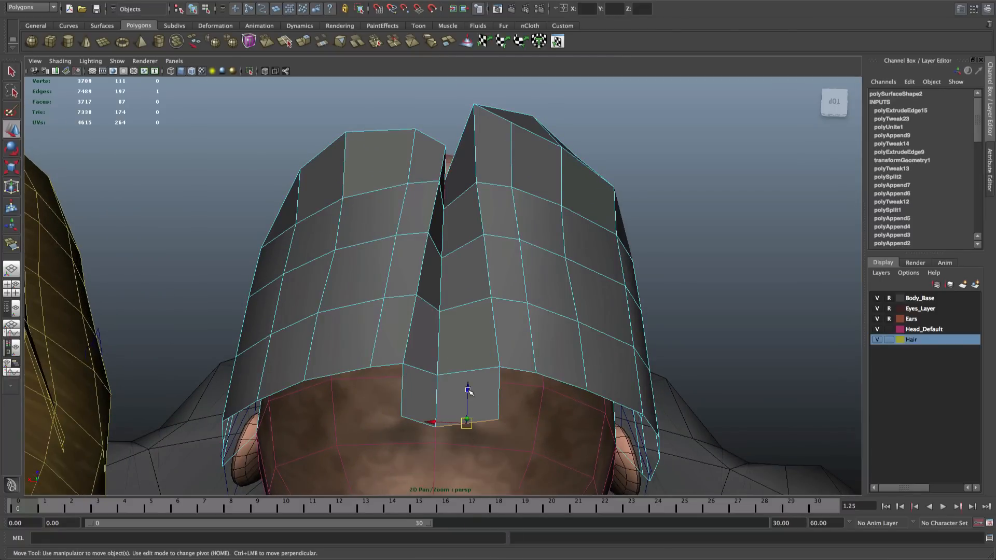
pyautogui.moveTo(467, 389); pyautogui.dragTo(467, 229)
pyautogui.hotkey('ctrl', 'z')
# Merge to center the two lower inner vertices of the extruded faces at the hair's parting
pyautogui.press('f')
pyautogui.scroll(-5, 478, 379)
pyautogui.press('q')
pyautogui.rightClick(396, 258)
pyautogui.moveTo(387, 259); pyautogui.dragTo(369, 259, button='right')
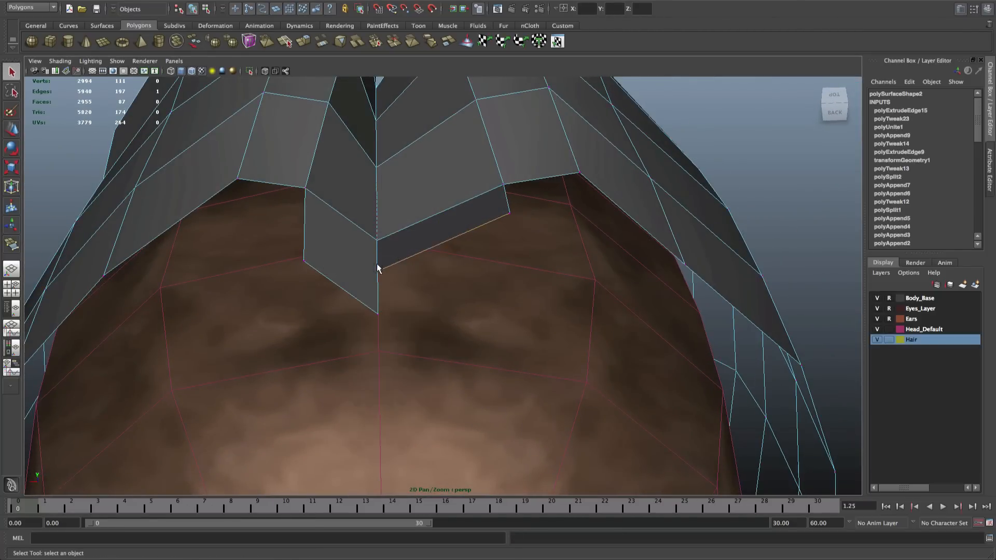
pyautogui.keyDown('alt'); pyautogui.moveTo(378, 267); pyautogui.dragTo(408, 269); pyautogui.keyUp('alt')
pyautogui.click(385, 289)
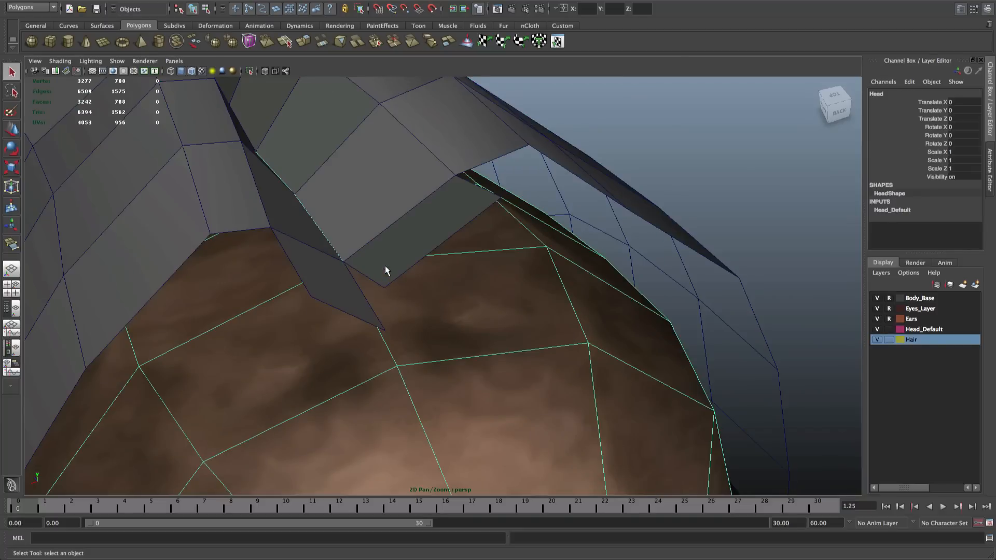
pyautogui.click(385, 270)
pyautogui.moveTo(394, 264); pyautogui.dragTo(385, 285, button='right')
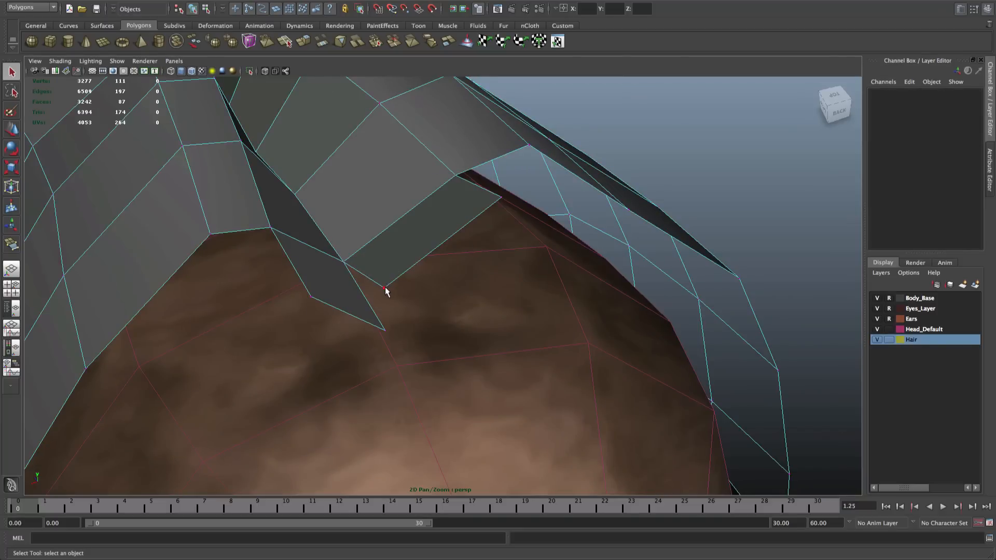
pyautogui.click(385, 289)
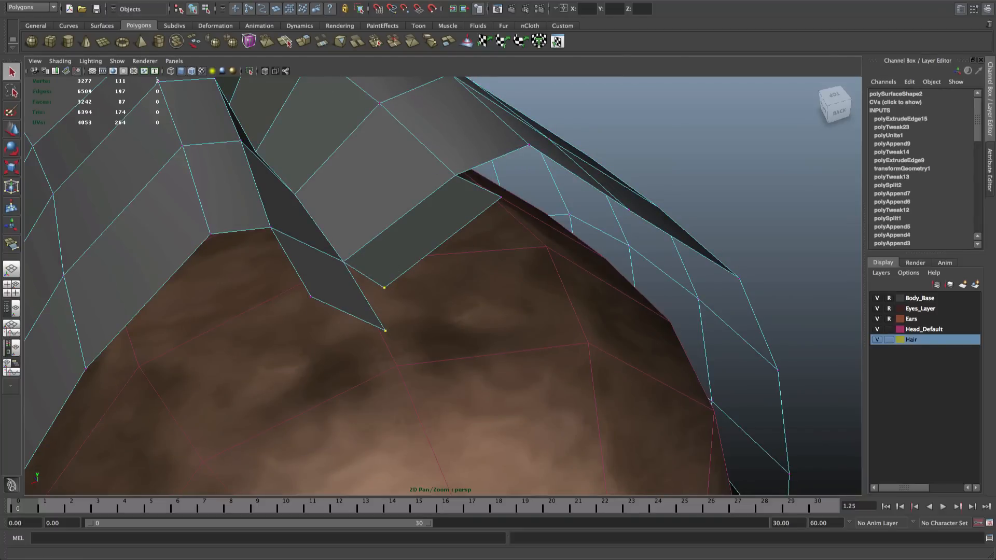
pyautogui.click(344, 1)
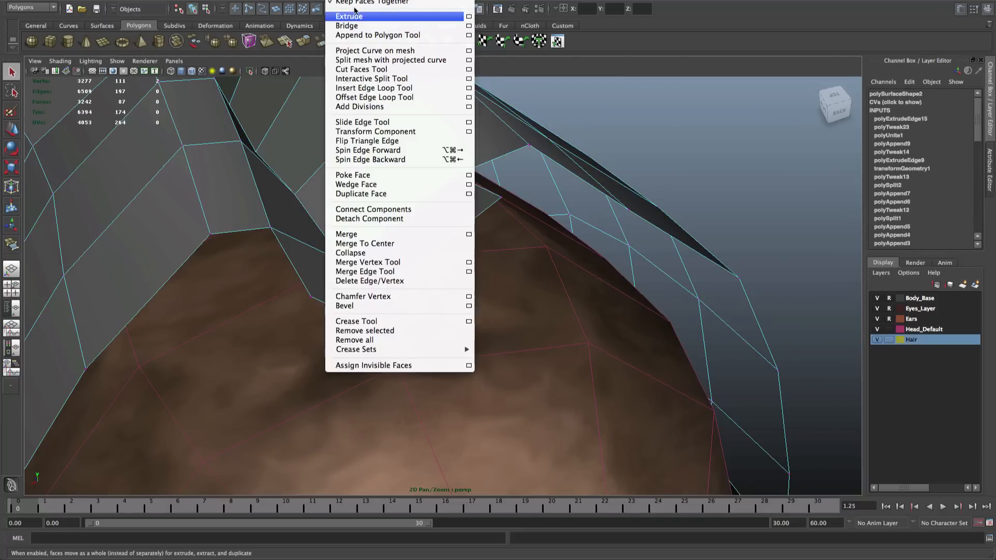
pyautogui.click(386, 243)
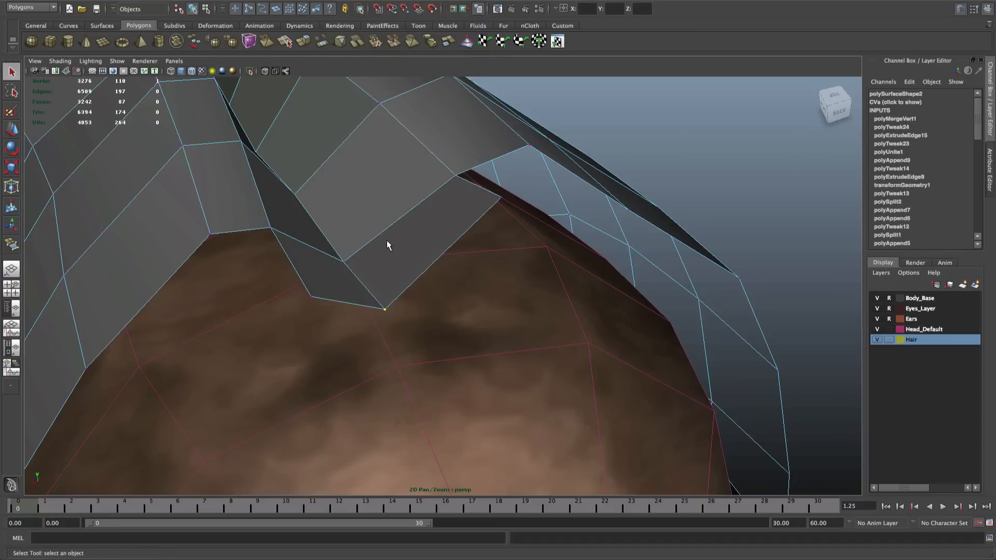
# Inspect the hair's centre seam for unmerged border edges using the Append to Polygon Tool
pyautogui.keyDown('alt'); pyautogui.moveTo(421, 288); pyautogui.dragTo(395, 260); pyautogui.keyUp('alt')
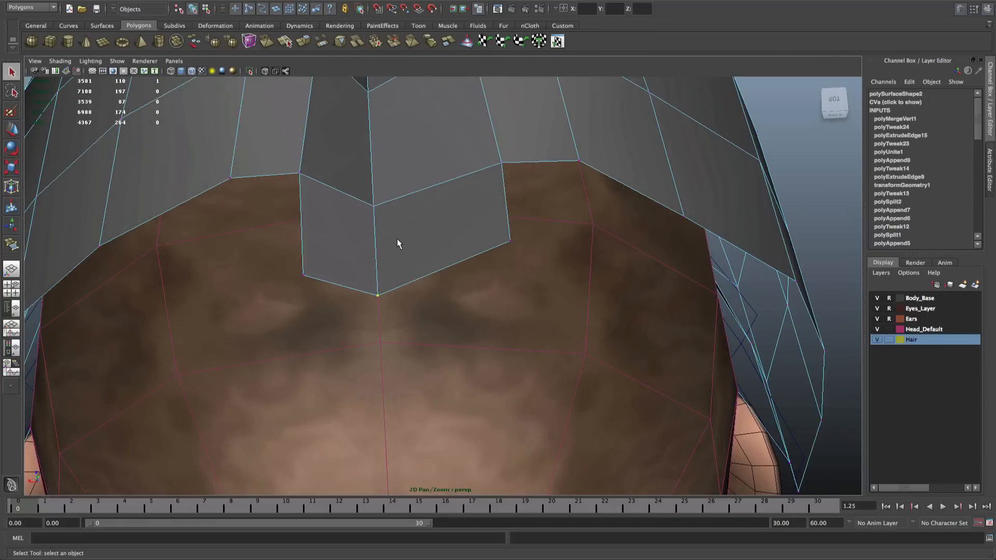
pyautogui.press('3')
pyautogui.press('1')
pyautogui.moveTo(405, 203)
pyautogui.mouseDown(button='right')
pyautogui.moveTo(402, 174)
pyautogui.moveTo(391, 212)
pyautogui.mouseUp(button='right')
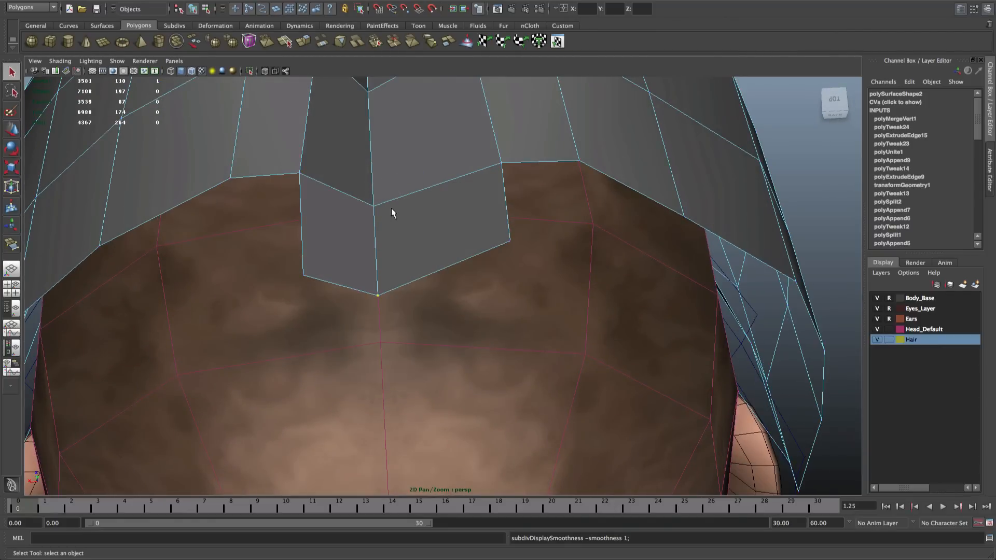
pyautogui.click(342, 1)
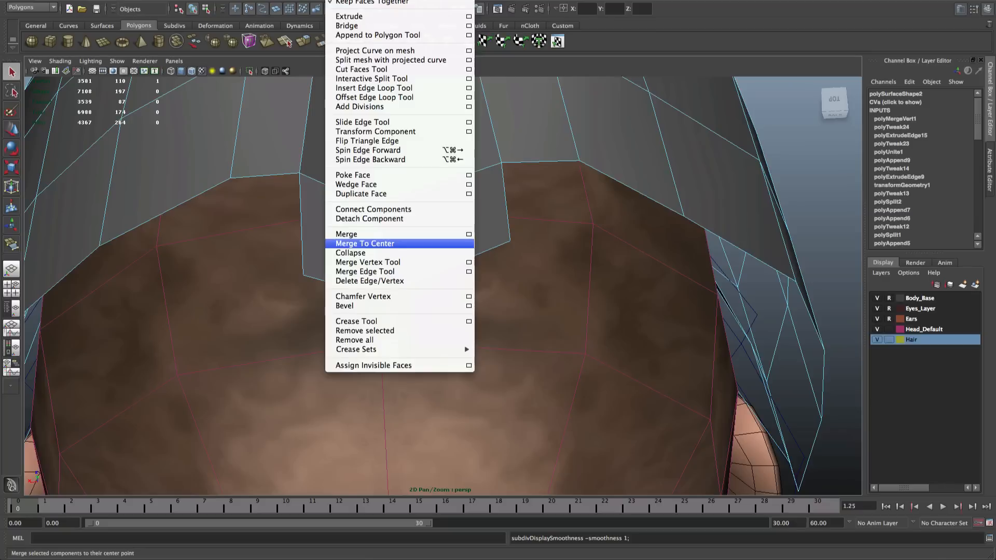
pyautogui.click(370, 35)
pyautogui.scroll(-2, 385, 142)
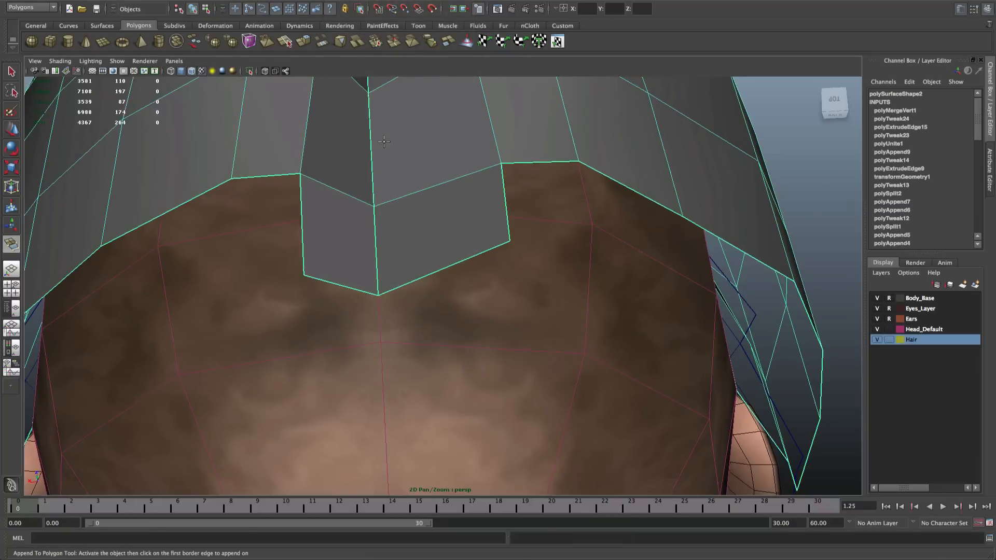
pyautogui.keyDown('alt'); pyautogui.moveTo(400, 160); pyautogui.dragTo(399, 212, button='middle'); pyautogui.keyUp('alt')
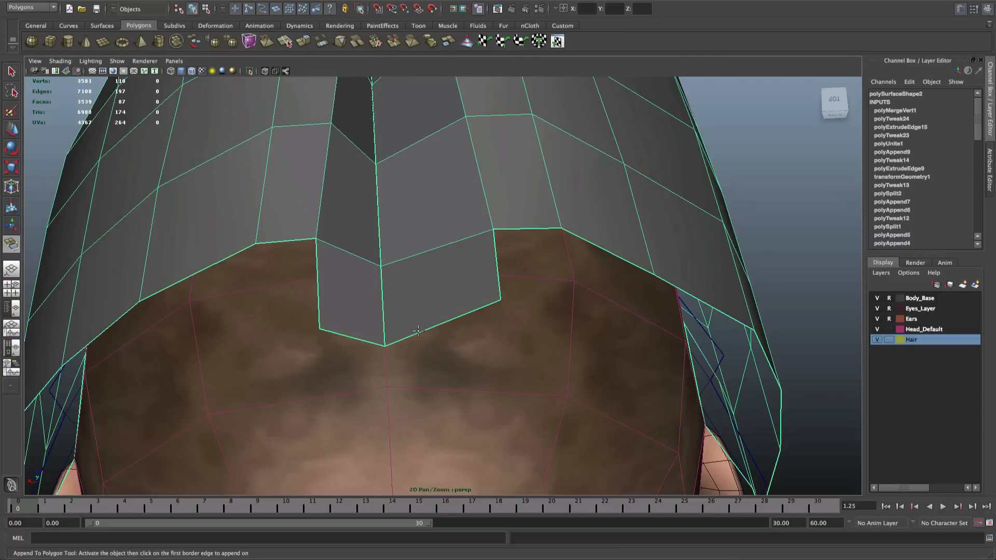
pyautogui.scroll(-2, 406, 190)
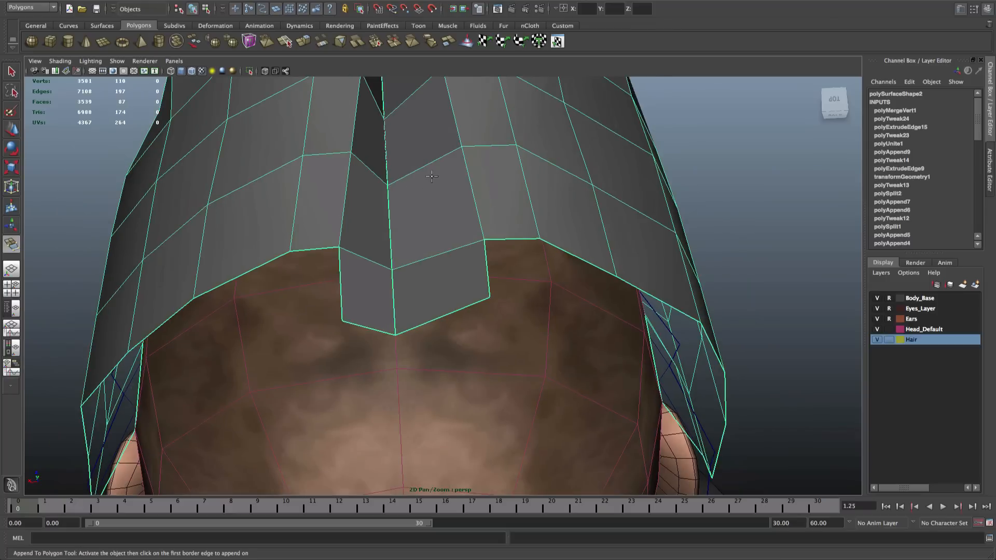
pyautogui.keyDown('alt'); pyautogui.moveTo(431, 176); pyautogui.dragTo(402, 196); pyautogui.keyUp('alt')
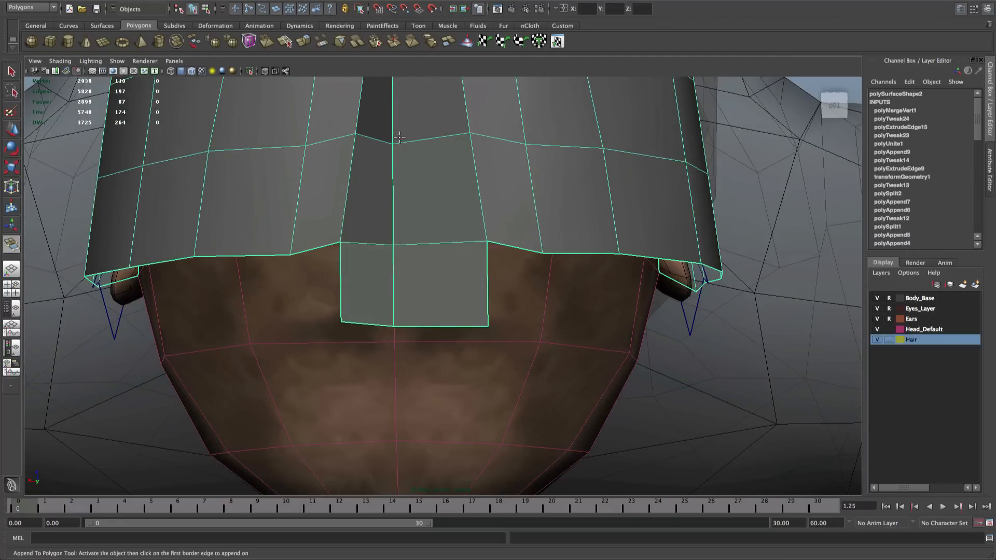
pyautogui.keyDown('alt'); pyautogui.moveTo(399, 137); pyautogui.dragTo(383, 183); pyautogui.keyUp('alt')
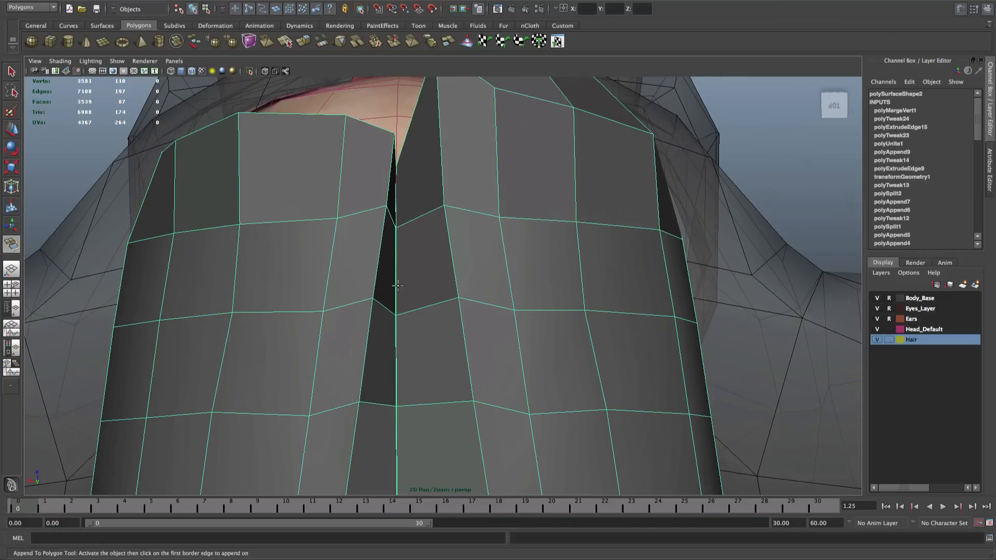
pyautogui.keyDown('alt'); pyautogui.moveTo(400, 257); pyautogui.dragTo(399, 198); pyautogui.keyUp('alt')
pyautogui.keyDown('alt'); pyautogui.moveTo(409, 380); pyautogui.dragTo(416, 356); pyautogui.keyUp('alt')
pyautogui.press('q')
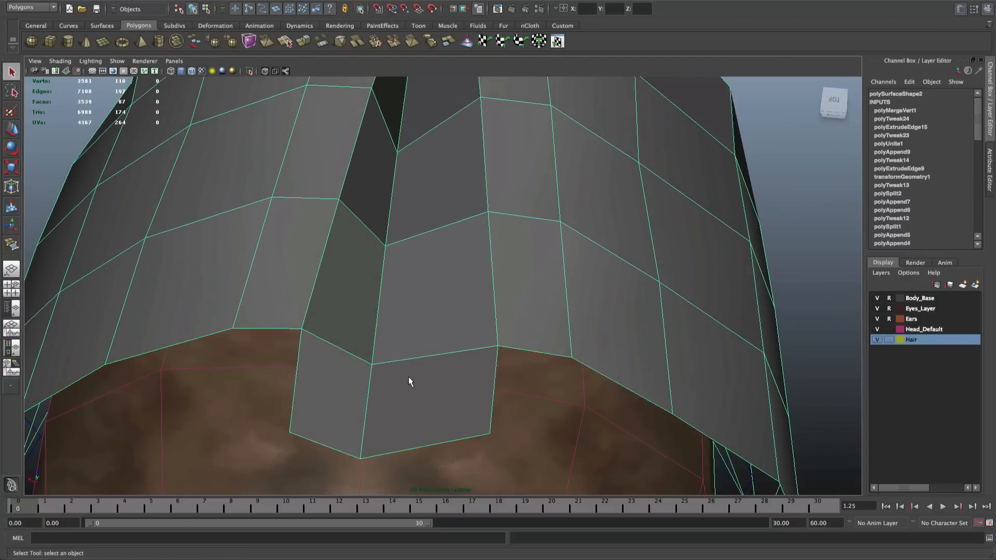
# Merge to center the two overlapping seam vertices at the top of the extruded faces
pyautogui.moveTo(408, 376); pyautogui.dragTo(386, 359, button='right')
pyautogui.moveTo(363, 372); pyautogui.dragTo(336, 387)
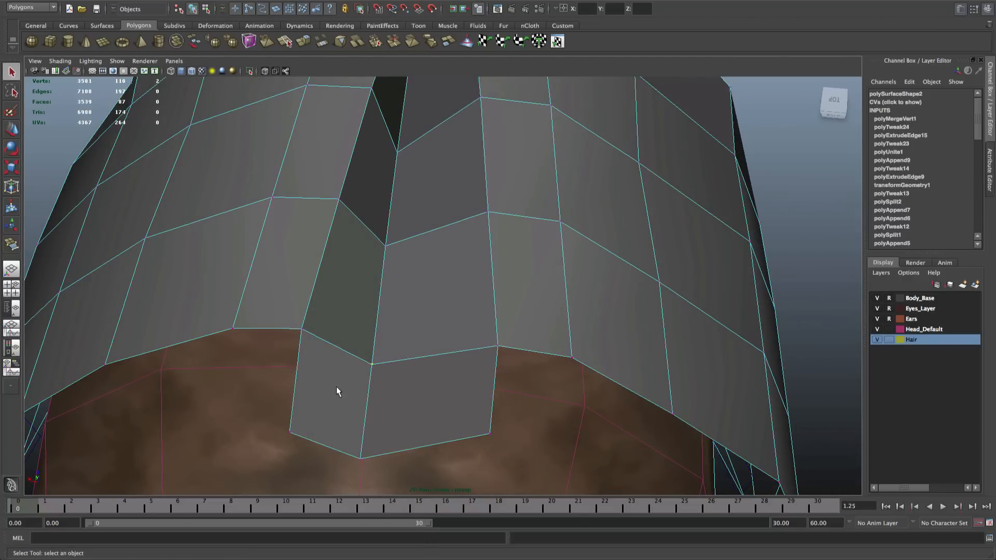
pyautogui.keyDown('alt'); pyautogui.moveTo(387, 352); pyautogui.dragTo(416, 382); pyautogui.keyUp('alt')
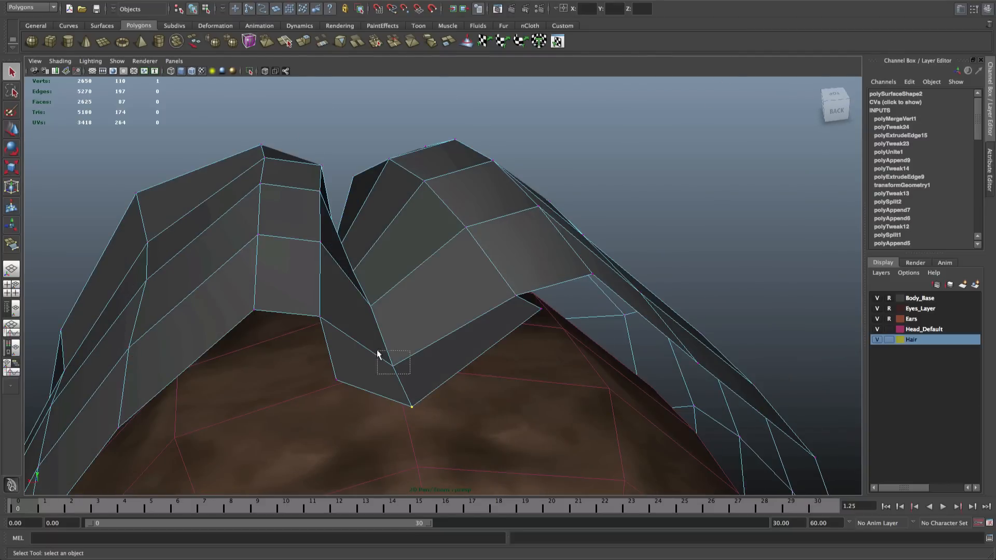
pyautogui.moveTo(377, 351); pyautogui.dragTo(378, 351)
pyautogui.keyDown('alt'); pyautogui.moveTo(417, 372); pyautogui.dragTo(407, 335); pyautogui.keyUp('alt')
pyautogui.click(344, 1)
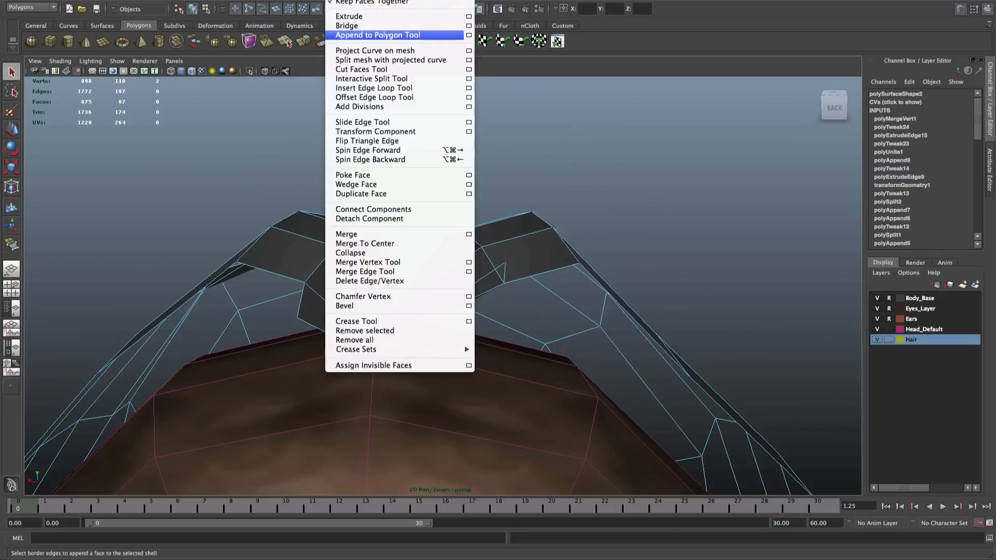
pyautogui.click(373, 243)
# Recheck the border edges around the extruded faces and the seam above them with the Append to Polygon Tool
pyautogui.keyDown('alt'); pyautogui.moveTo(431, 327); pyautogui.dragTo(426, 349); pyautogui.keyUp('alt')
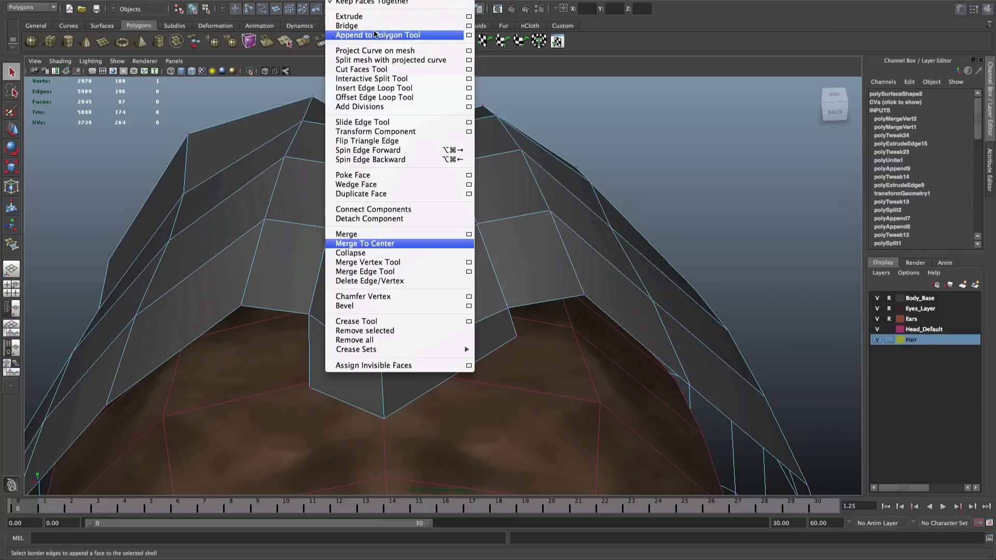
pyautogui.click(366, 34)
pyautogui.keyDown('alt'); pyautogui.moveTo(382, 392); pyautogui.dragTo(379, 373); pyautogui.keyUp('alt')
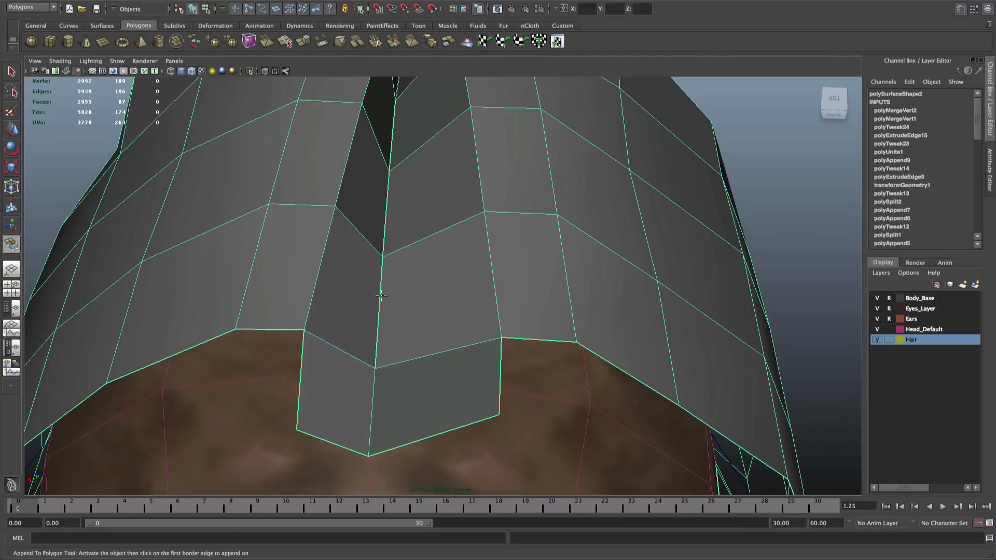
pyautogui.keyDown('alt'); pyautogui.moveTo(379, 321); pyautogui.dragTo(403, 326); pyautogui.keyUp('alt')
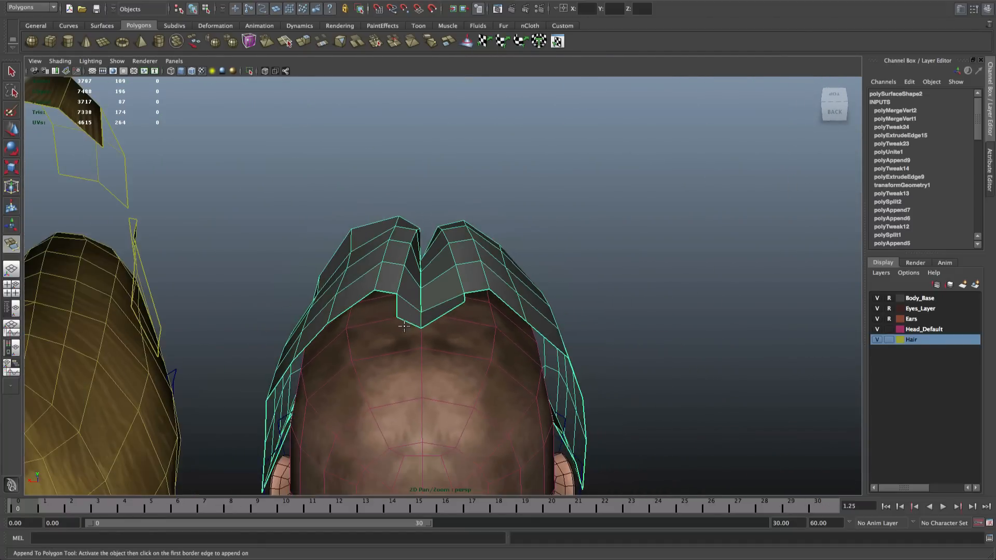
# Move the two outer bottom vertices of the extruded faces at the parting down level with the centre vertex
pyautogui.moveTo(449, 302)
pyautogui.mouseDown(button='right')
pyautogui.moveTo(465, 300)
pyautogui.moveTo(448, 310)
pyautogui.mouseUp(button='right')
pyautogui.press('q')
pyautogui.press('w')
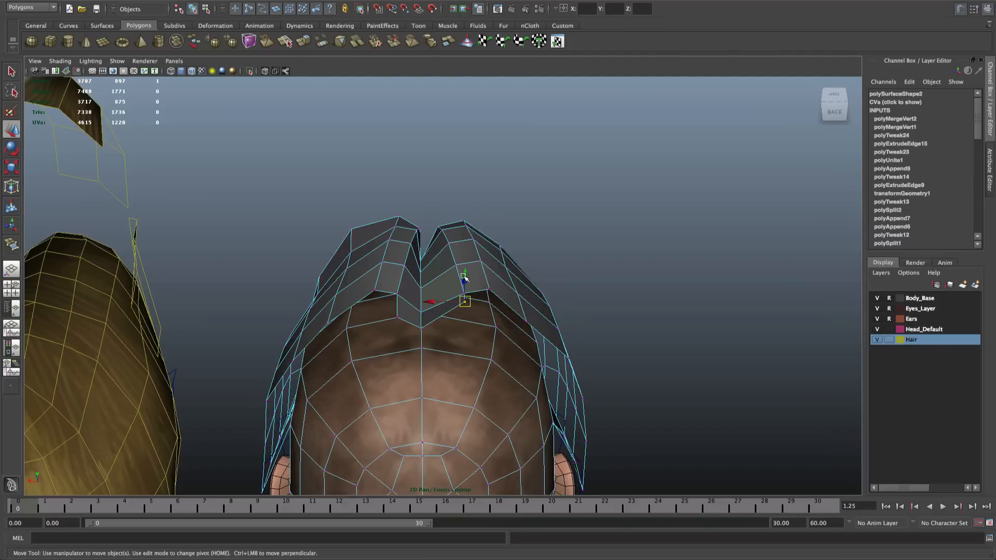
pyautogui.click(465, 300)
pyautogui.click(398, 316)
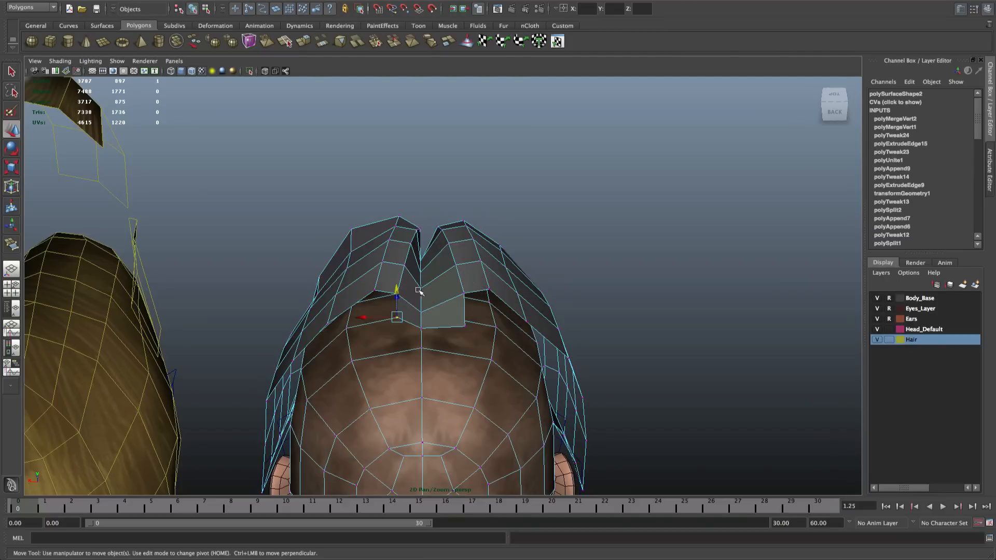
pyautogui.moveTo(399, 292); pyautogui.dragTo(424, 316)
# Check the centre vertices of the extruded faces at the parting from behind and from the side
pyautogui.click(417, 312)
pyautogui.press('q')
pyautogui.click(421, 313)
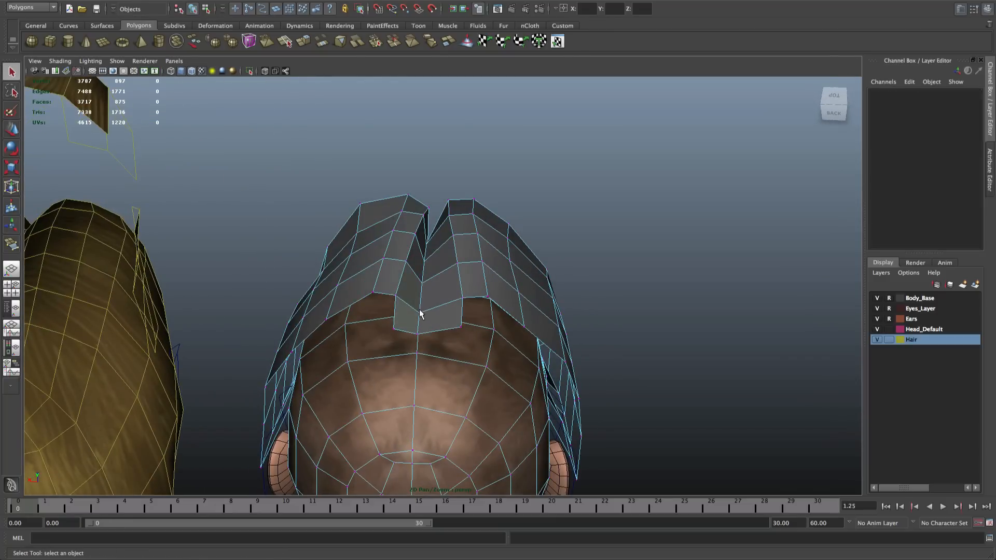
pyautogui.click(444, 313)
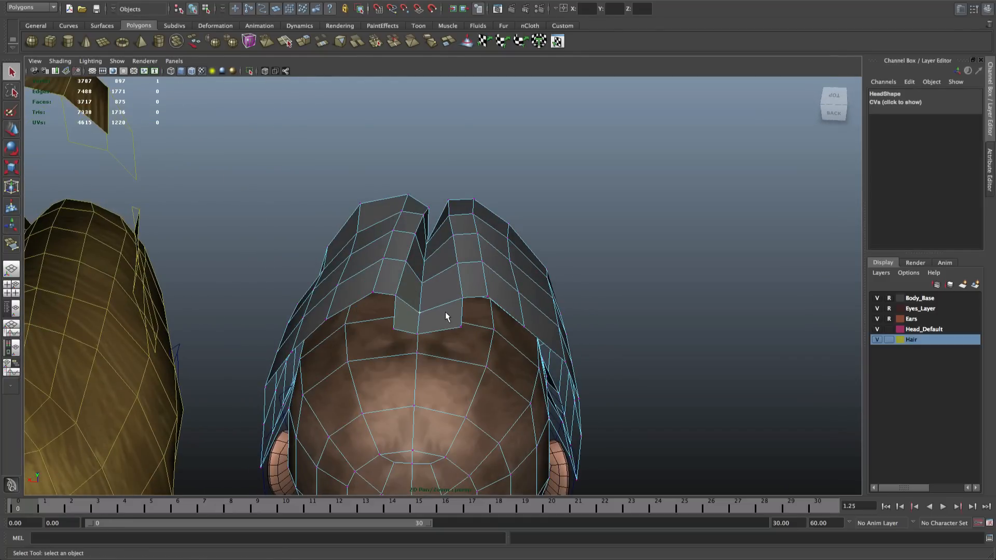
pyautogui.keyDown('alt'); pyautogui.moveTo(445, 313); pyautogui.dragTo(346, 310); pyautogui.keyUp('alt')
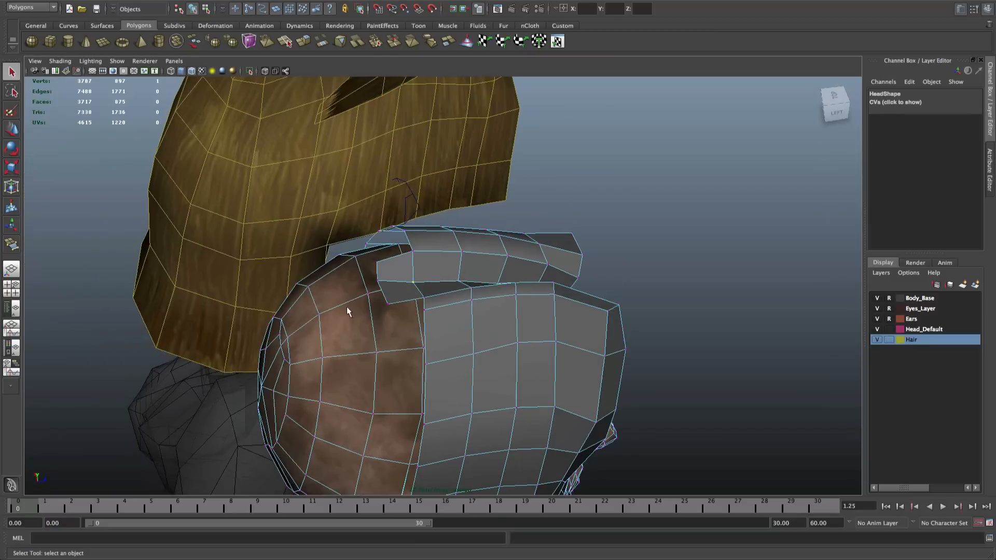
pyautogui.click(377, 281)
pyautogui.press('w')
pyautogui.keyDown('alt'); pyautogui.moveTo(376, 288); pyautogui.dragTo(459, 289); pyautogui.keyUp('alt')
# Extrude the two bottom edges below the parting and pull them down to the nape of the neck
pyautogui.press('q')
pyautogui.moveTo(433, 328); pyautogui.dragTo(431, 319, button='right')
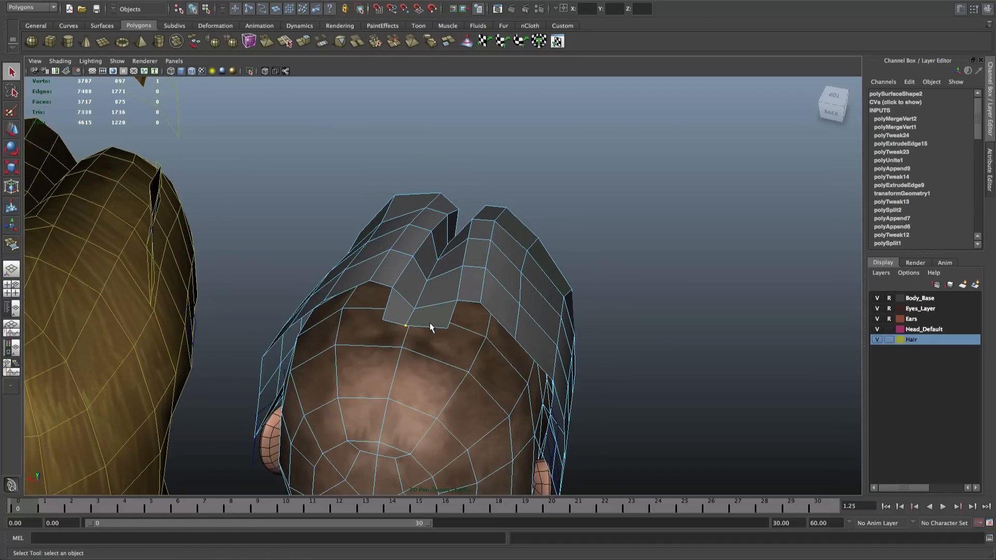
pyautogui.click(429, 324)
pyautogui.keyDown('shift'); pyautogui.click(395, 324); pyautogui.keyUp('shift')
pyautogui.scroll(-4, 441, 320)
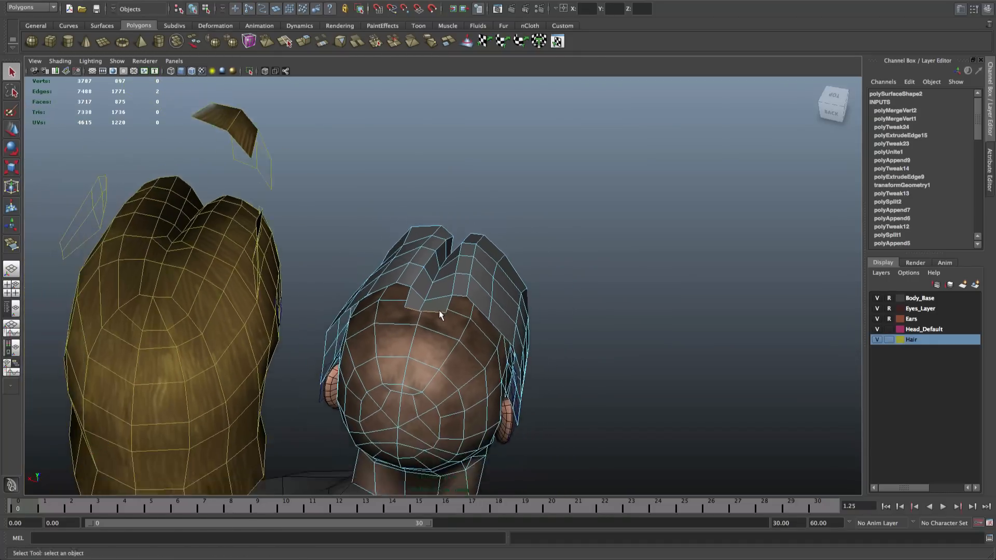
pyautogui.keyDown('alt'); pyautogui.moveTo(439, 315); pyautogui.dragTo(427, 200); pyautogui.keyUp('alt')
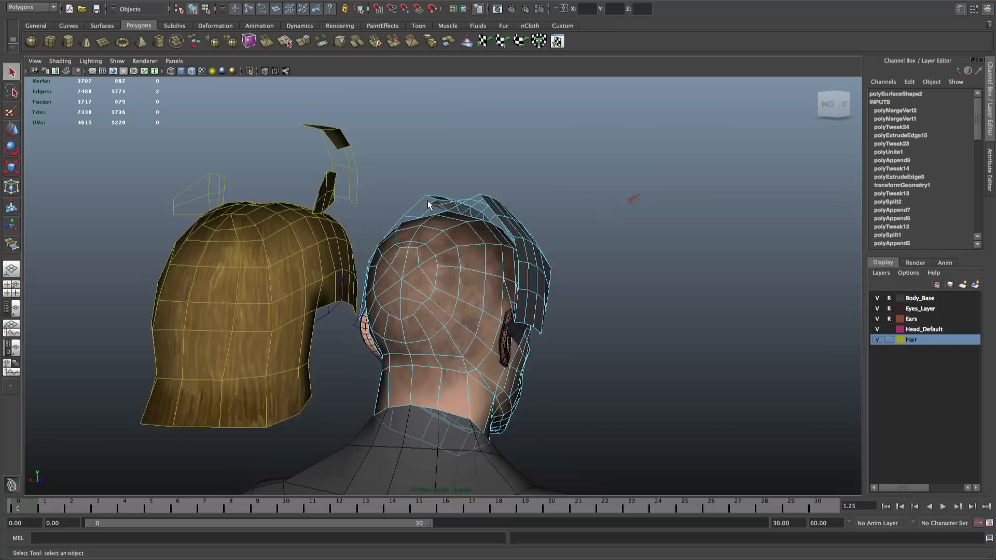
pyautogui.keyDown('alt'); pyautogui.moveTo(427, 200); pyautogui.dragTo(455, 193, button='right'); pyautogui.keyUp('alt')
pyautogui.keyDown('alt'); pyautogui.moveTo(455, 194); pyautogui.dragTo(438, 219); pyautogui.keyUp('alt')
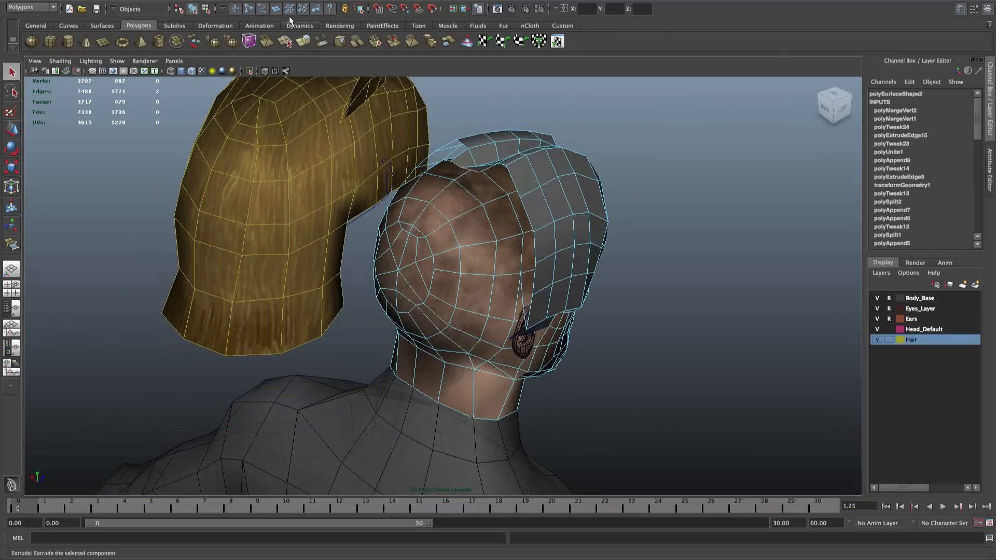
pyautogui.click(337, 0)
pyautogui.click(356, 16)
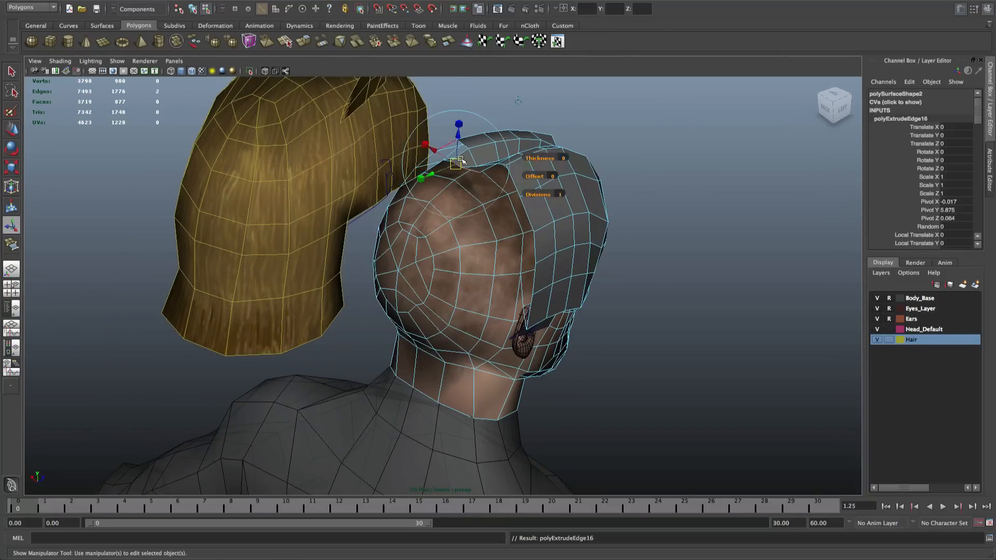
pyautogui.moveTo(461, 162); pyautogui.dragTo(463, 373)
pyautogui.hotkey('ctrl', 'z')
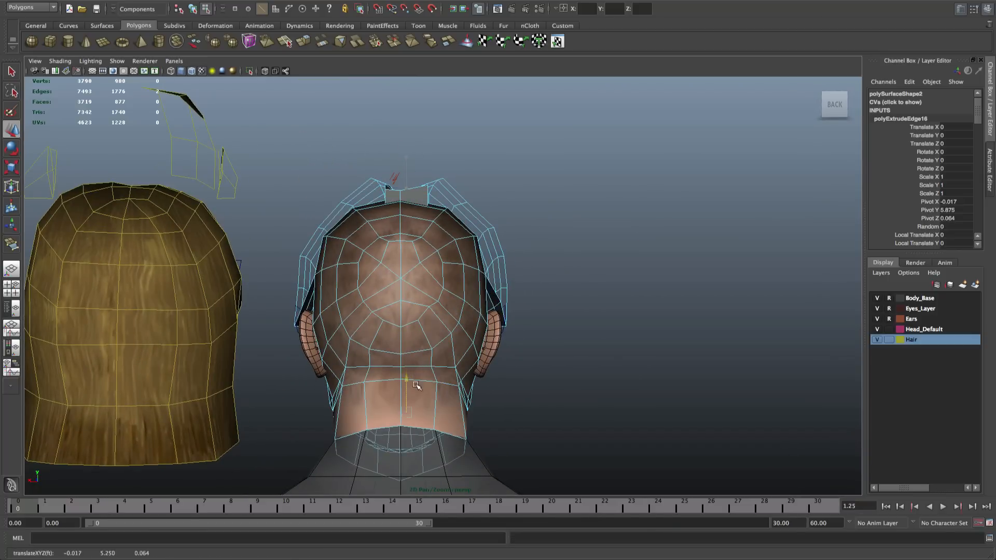
# Scale the extruded strip's bottom edges wider along X at the nape
pyautogui.keyDown('alt'); pyautogui.moveTo(406, 393); pyautogui.dragTo(496, 416); pyautogui.keyUp('alt')
pyautogui.press('r')
pyautogui.moveTo(369, 403); pyautogui.dragTo(340, 402)
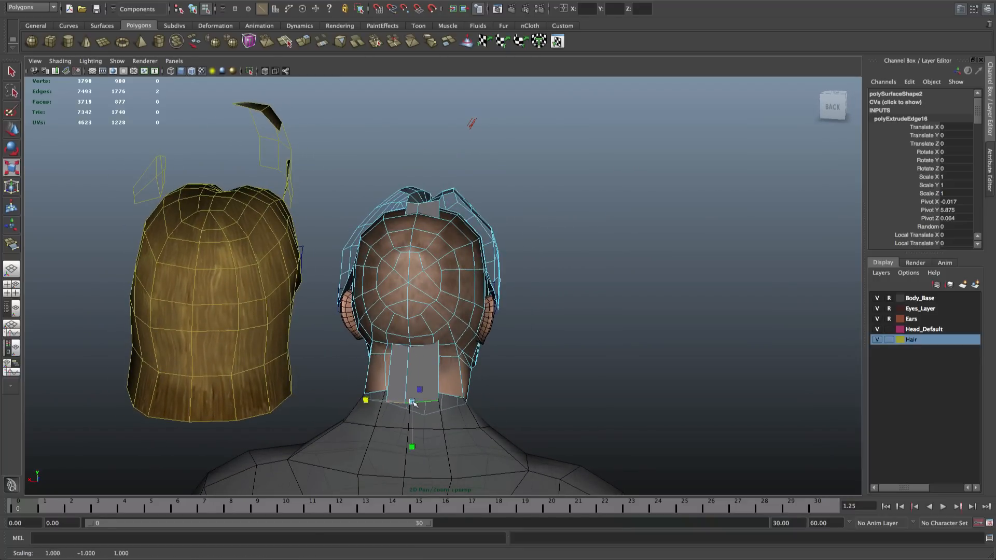
# Select the vertices along the strip's bottom edge and shift its corner vertices slightly backward, away from the neck
pyautogui.keyDown('alt'); pyautogui.moveTo(425, 384); pyautogui.dragTo(439, 395); pyautogui.keyUp('alt')
pyautogui.press('q')
pyautogui.moveTo(425, 393); pyautogui.dragTo(411, 397, button='right')
pyautogui.press('w')
pyautogui.click(412, 401)
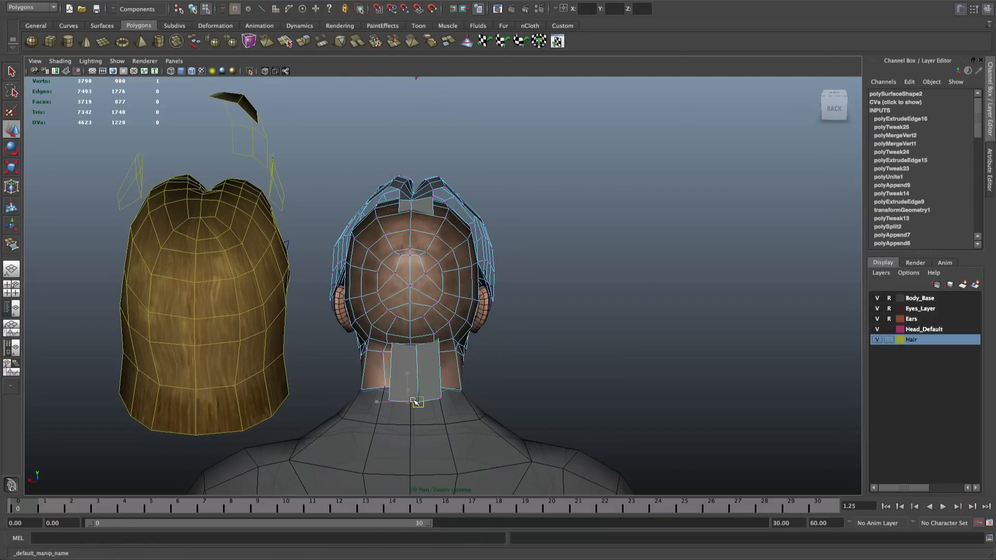
pyautogui.keyDown('alt'); pyautogui.moveTo(413, 401); pyautogui.dragTo(421, 403, button='right'); pyautogui.keyUp('alt')
pyautogui.press('q')
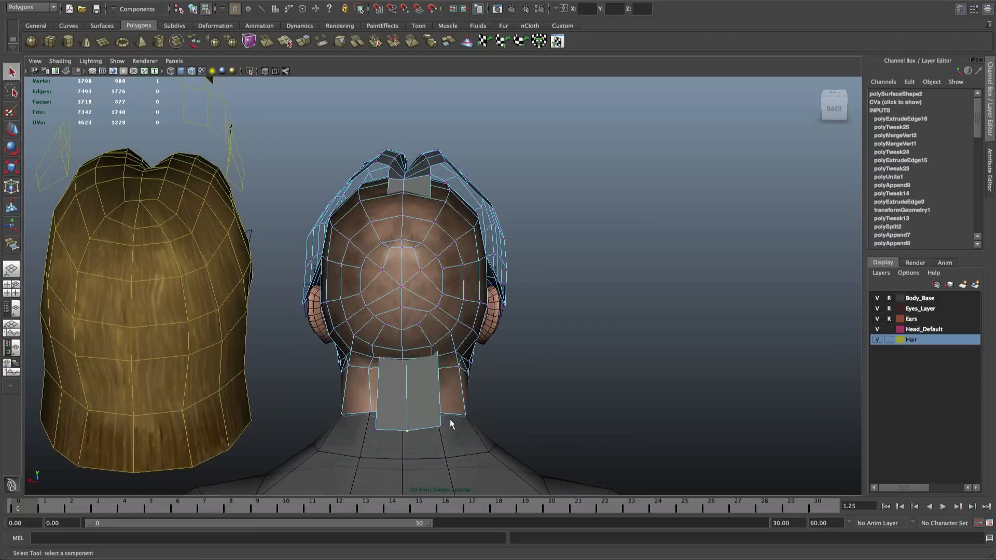
pyautogui.moveTo(367, 442); pyautogui.dragTo(344, 435)
pyautogui.press('w')
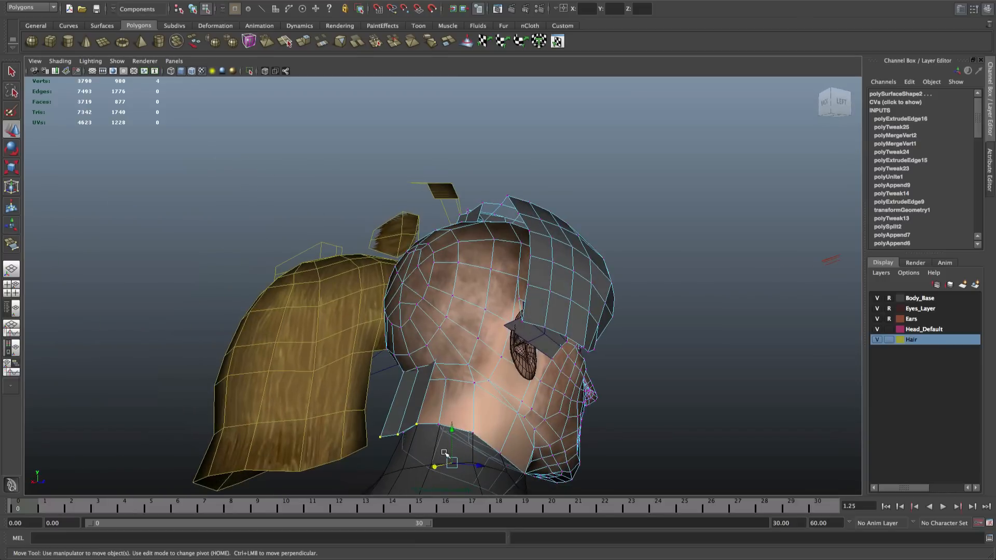
pyautogui.moveTo(474, 463); pyautogui.dragTo(470, 464)
# Subdivide the two long strip faces behind the head with Add Divisions
pyautogui.keyDown('alt'); pyautogui.moveTo(463, 324); pyautogui.dragTo(553, 303); pyautogui.keyUp('alt')
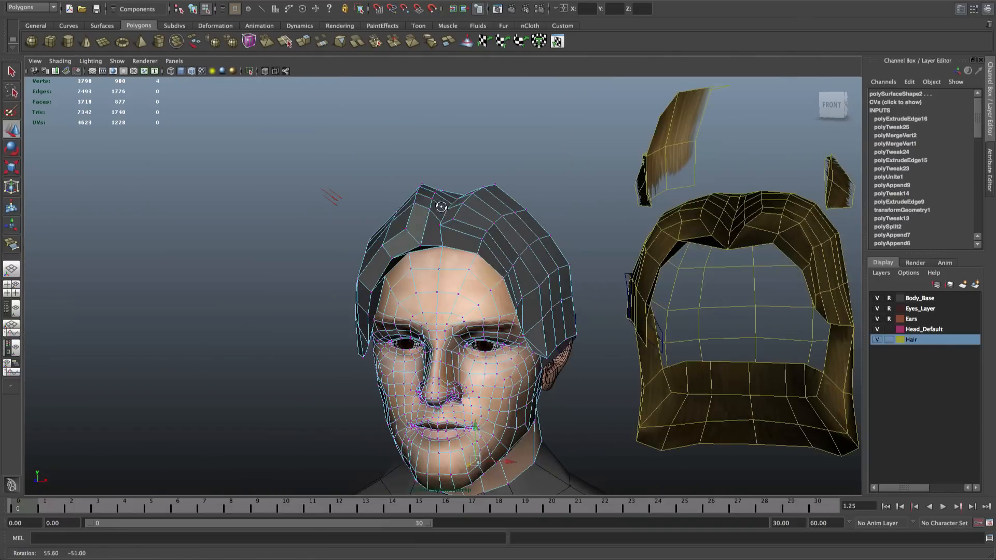
pyautogui.keyDown('alt'); pyautogui.moveTo(381, 260); pyautogui.dragTo(467, 319); pyautogui.keyUp('alt')
pyautogui.keyDown('alt'); pyautogui.moveTo(540, 281); pyautogui.dragTo(648, 318); pyautogui.keyUp('alt')
pyautogui.keyDown('alt'); pyautogui.moveTo(468, 361); pyautogui.dragTo(354, 319); pyautogui.keyUp('alt')
pyautogui.press('q')
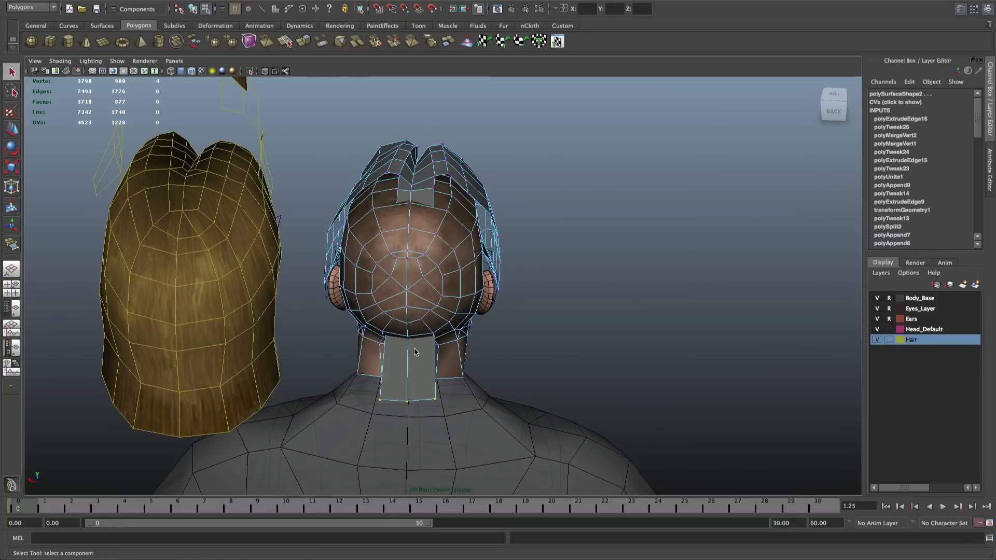
pyautogui.moveTo(418, 358); pyautogui.dragTo(460, 344, button='right')
pyautogui.moveTo(419, 370); pyautogui.dragTo(416, 386, button='right')
pyautogui.click(415, 384)
pyautogui.keyDown('alt'); pyautogui.moveTo(465, 303); pyautogui.dragTo(427, 279); pyautogui.keyUp('alt')
pyautogui.click(343, 0)
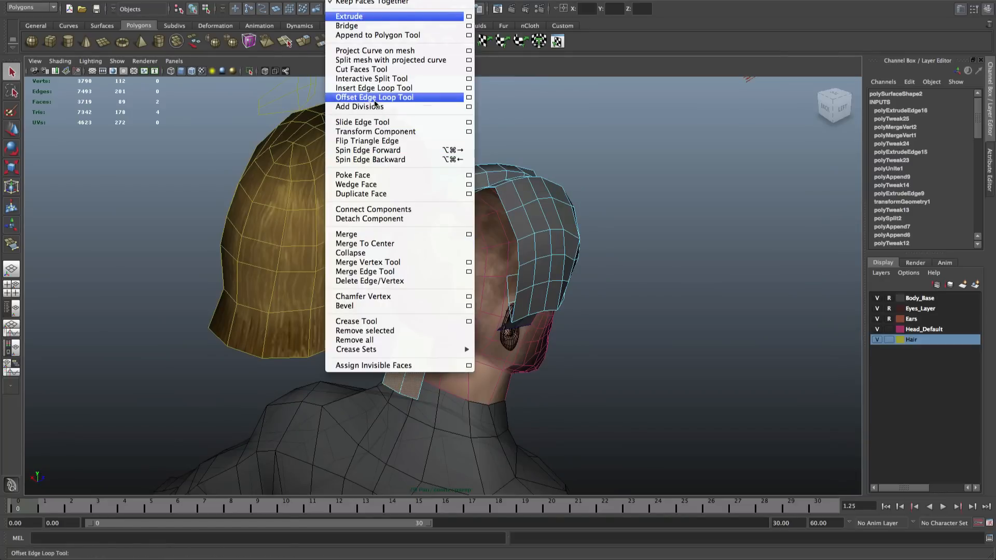
pyautogui.click(377, 106)
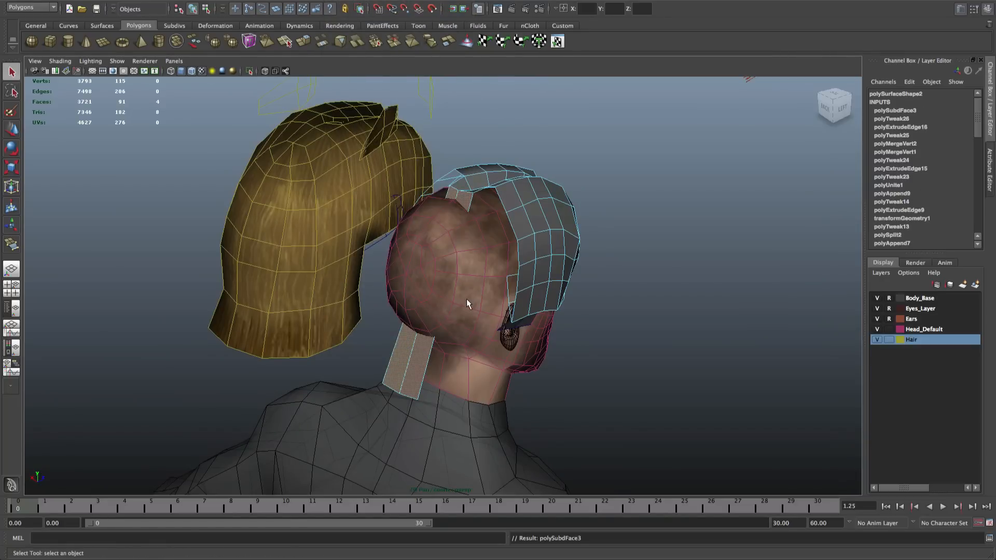
# With the Head_Default layer temporarily hidden, select the strip's two middle cross edges and pull them back behind the head
pyautogui.click(877, 330)
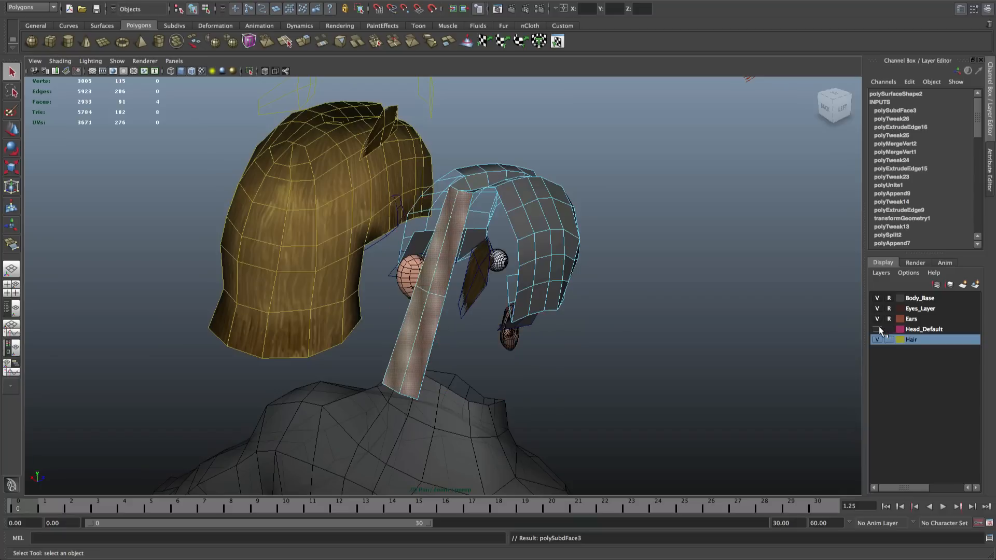
pyautogui.moveTo(440, 290); pyautogui.dragTo(439, 274, button='right')
pyautogui.click(435, 292)
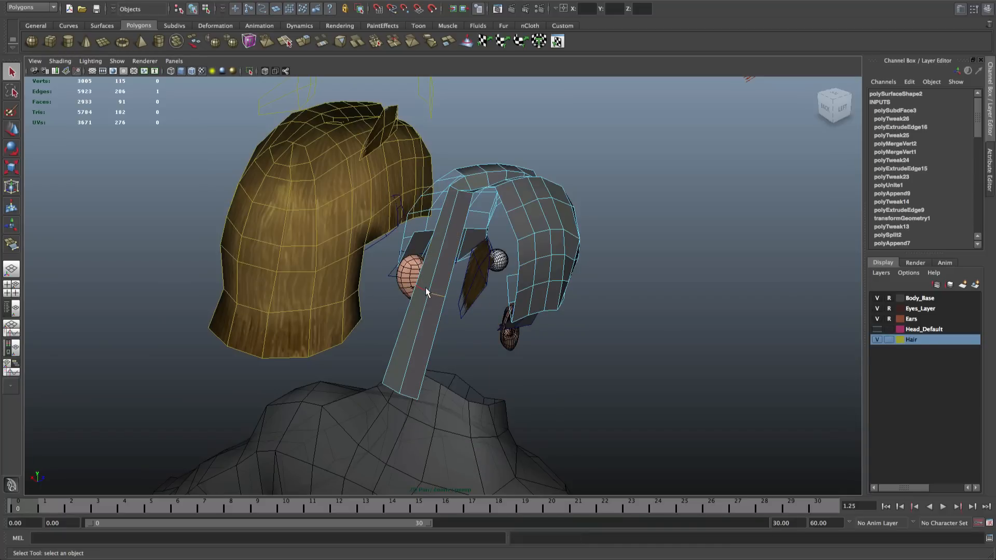
pyautogui.keyDown('shift'); pyautogui.click(531, 315); pyautogui.keyUp('shift')
pyautogui.click(877, 329)
pyautogui.press('w')
pyautogui.moveTo(448, 283); pyautogui.dragTo(422, 280)
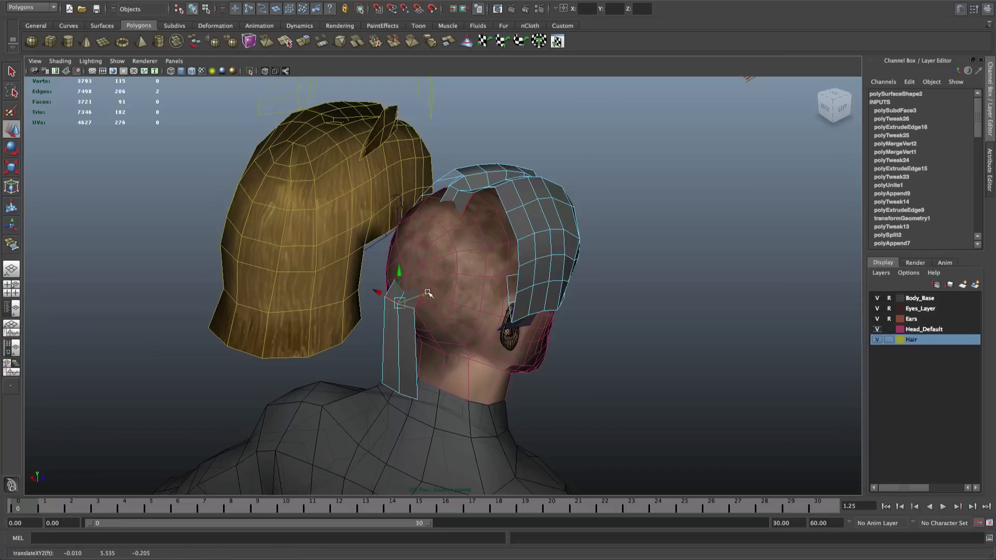
pyautogui.keyDown('alt'); pyautogui.moveTo(428, 292); pyautogui.dragTo(405, 292); pyautogui.keyUp('alt')
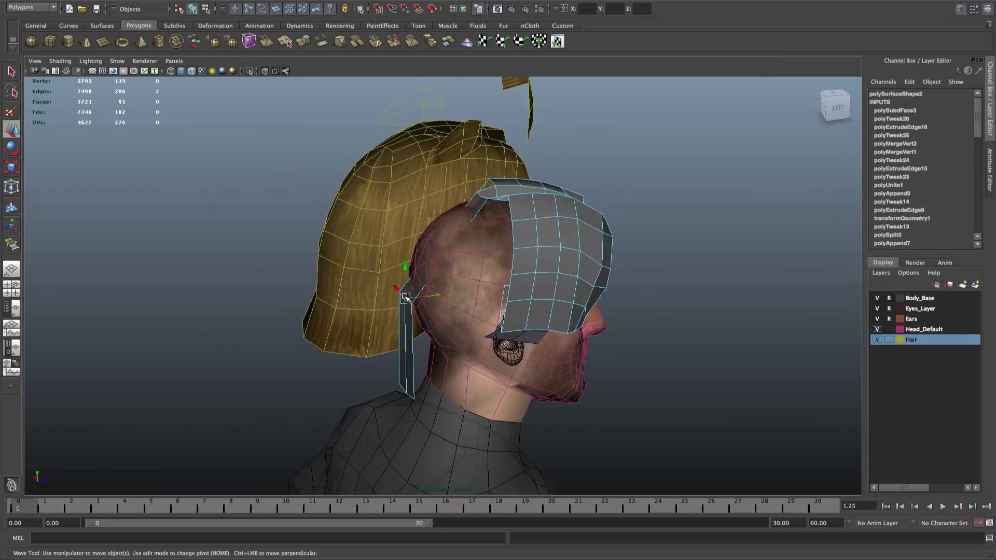
pyautogui.keyDown('alt'); pyautogui.moveTo(405, 296); pyautogui.dragTo(404, 320, button='right'); pyautogui.keyUp('alt')
# Select the two upper faces of the back strip and subdivide them with Add Divisions
pyautogui.press('q')
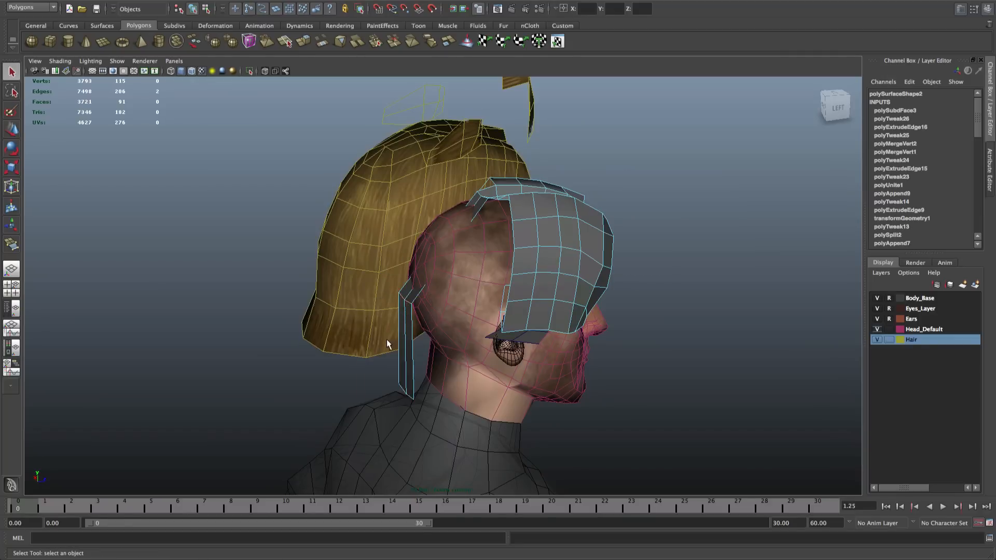
pyautogui.moveTo(387, 341); pyautogui.dragTo(403, 347)
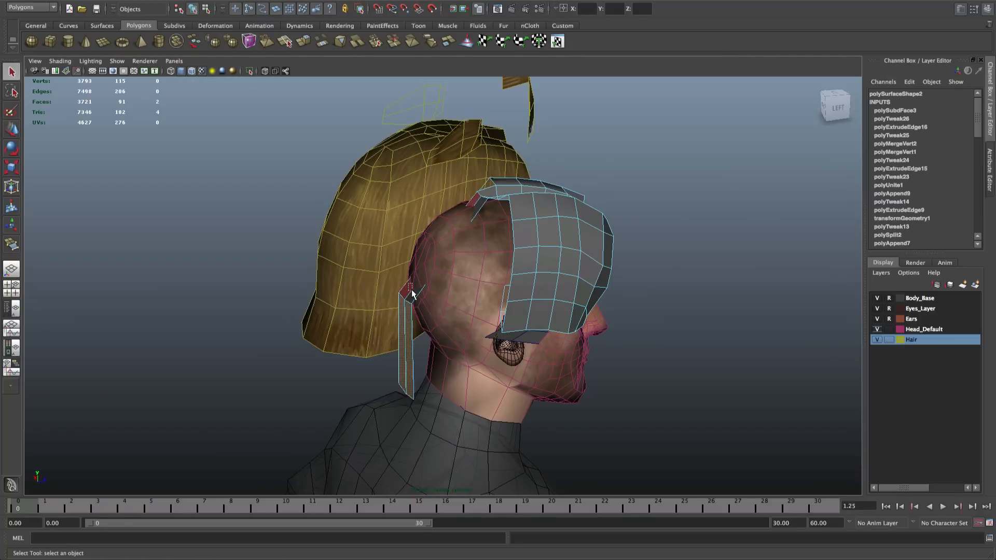
pyautogui.keyDown('alt'); pyautogui.moveTo(411, 294); pyautogui.dragTo(450, 298); pyautogui.keyUp('alt')
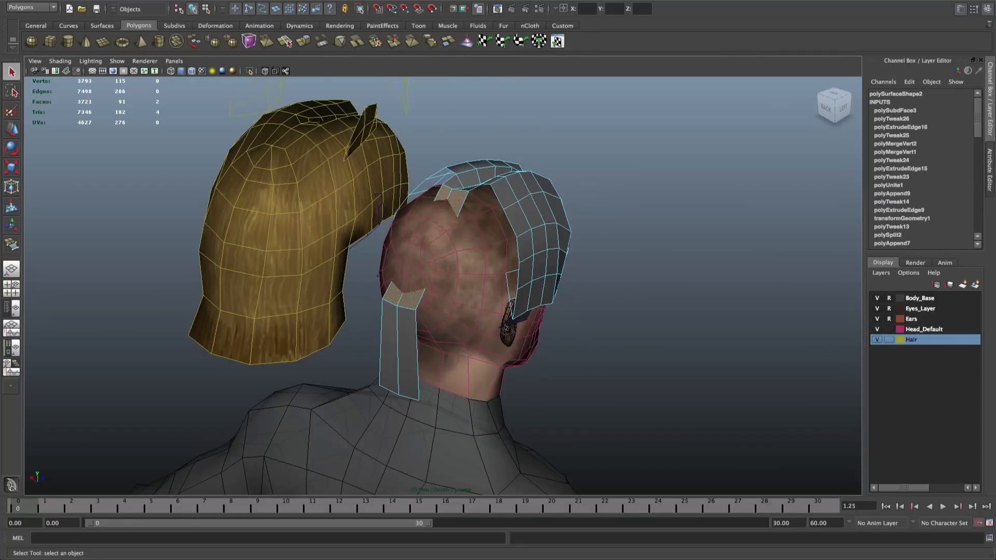
pyautogui.click(342, 0)
pyautogui.click(355, 106)
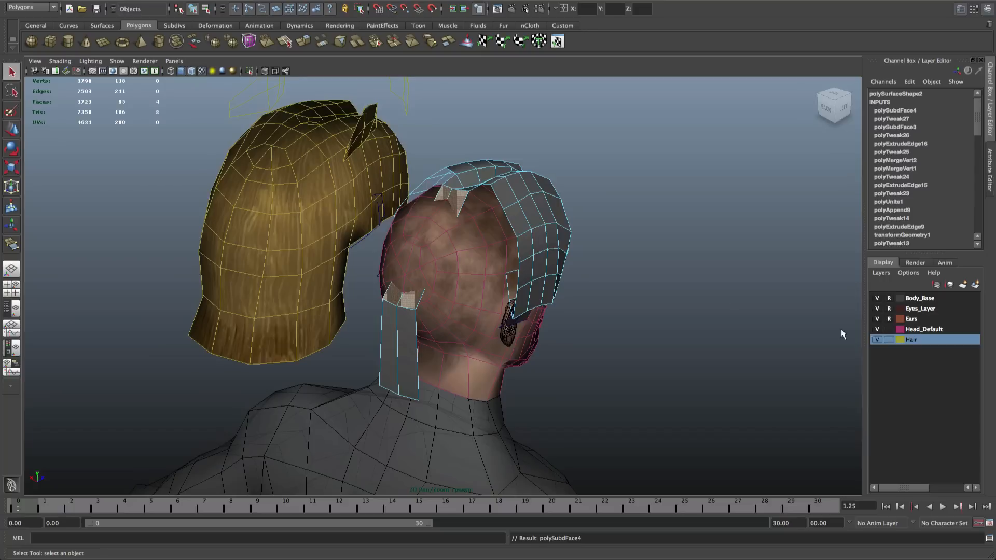
# With Head_Default temporarily hidden, select the upper strip's new cross edges and move them up and back clear of the skull
pyautogui.click(877, 329)
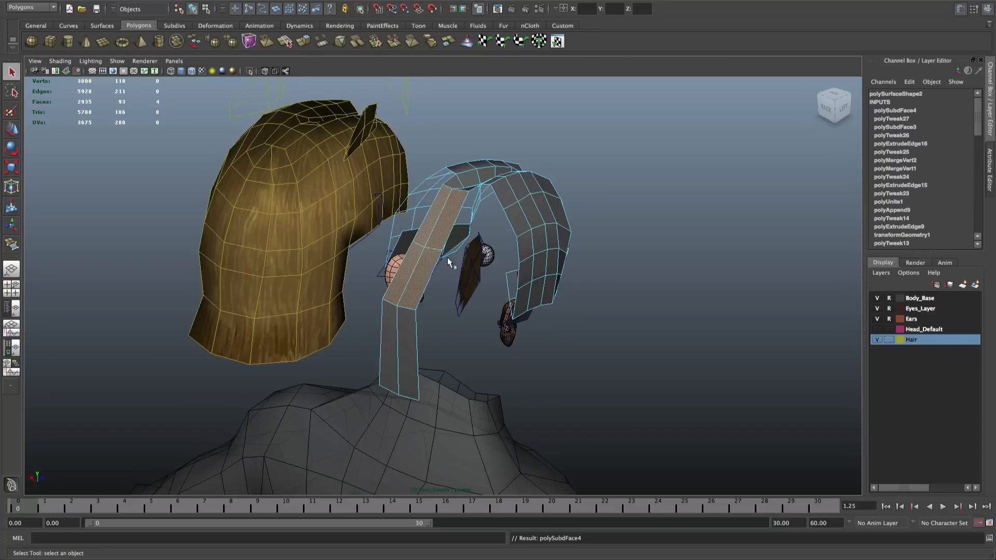
pyautogui.moveTo(410, 266); pyautogui.dragTo(421, 246, button='right')
pyautogui.doubleClick(429, 246)
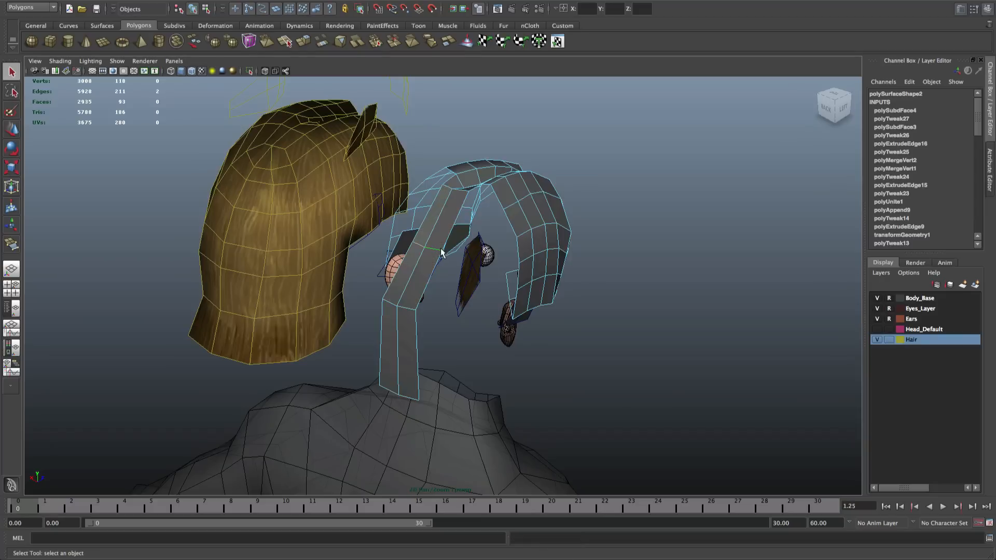
pyautogui.keyDown('alt'); pyautogui.moveTo(430, 247); pyautogui.dragTo(476, 244); pyautogui.keyUp('alt')
pyautogui.press('w')
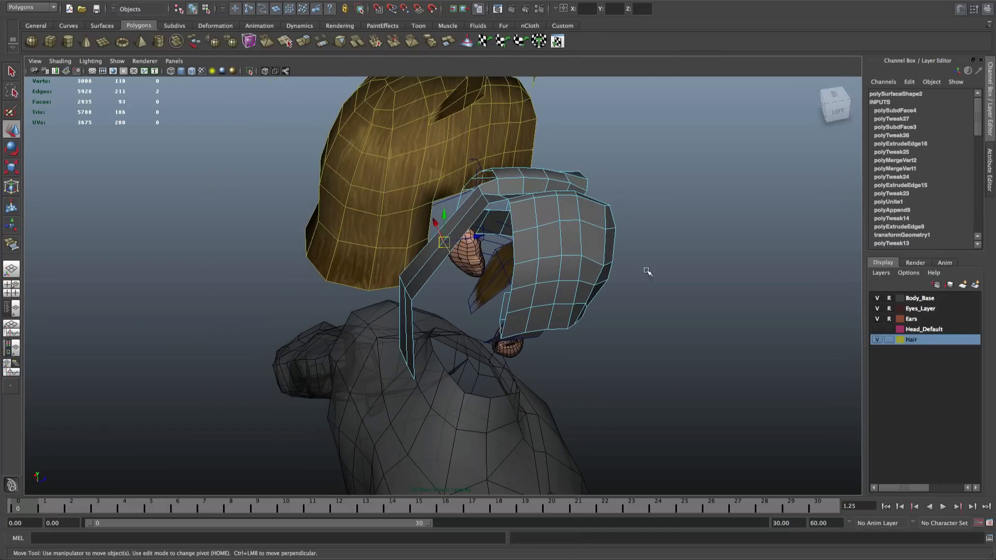
pyautogui.click(871, 329)
pyautogui.click(876, 329)
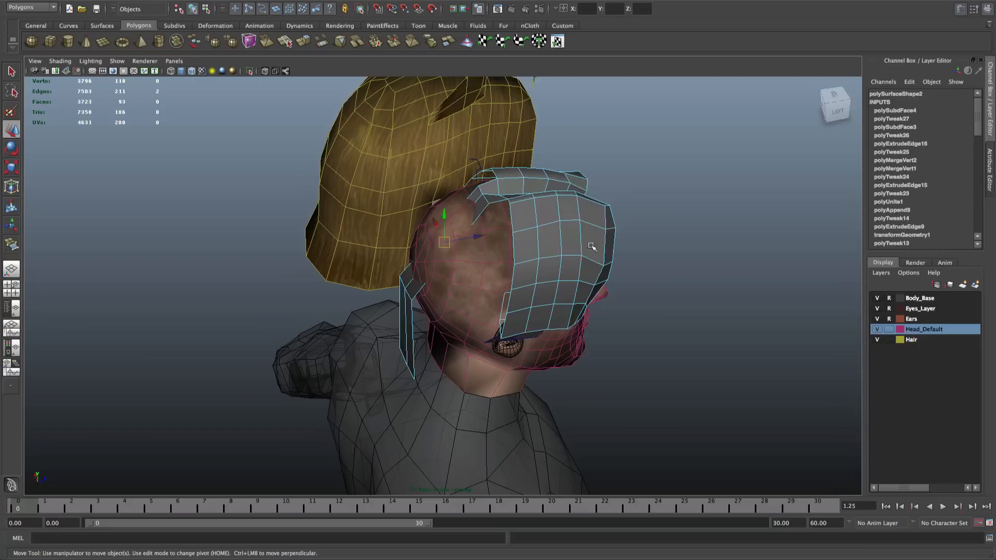
pyautogui.moveTo(478, 235)
pyautogui.mouseDown()
pyautogui.moveTo(421, 222)
pyautogui.moveTo(421, 207)
pyautogui.moveTo(455, 226)
pyautogui.moveTo(573, 211)
pyautogui.moveTo(464, 225)
pyautogui.mouseUp()
pyautogui.scroll(-3, 454, 226)
# Select the two lower cross edges of the back strip and move them slightly down
pyautogui.press('q')
pyautogui.keyDown('alt'); pyautogui.moveTo(522, 204); pyautogui.dragTo(542, 185); pyautogui.keyUp('alt')
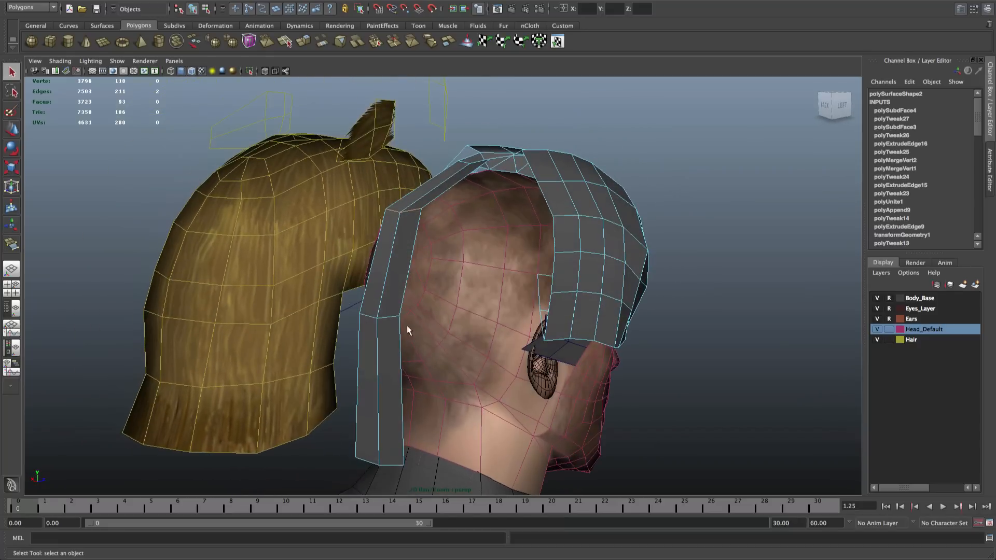
pyautogui.click(384, 318)
pyautogui.keyDown('shift'); pyautogui.click(372, 317); pyautogui.keyUp('shift')
pyautogui.press('w')
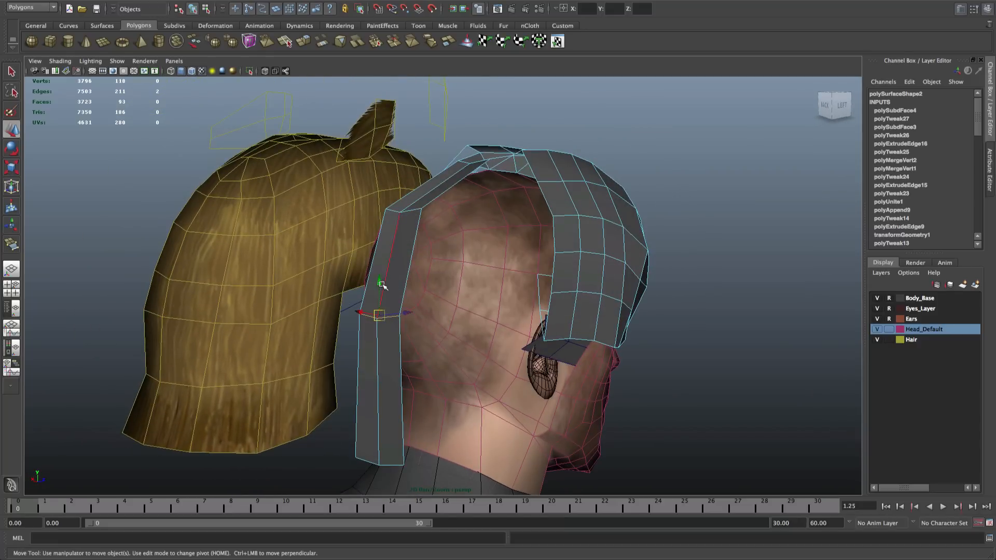
pyautogui.moveTo(379, 284); pyautogui.dragTo(380, 304)
# Subdivide the back strip's two long faces near the crown with linear Add Divisions, 1 in U and 2 in V
pyautogui.press('q')
pyautogui.moveTo(584, 237); pyautogui.dragTo(583, 261, button='right')
pyautogui.click(568, 241)
pyautogui.keyDown('shift'); pyautogui.click(569, 278); pyautogui.keyUp('shift')
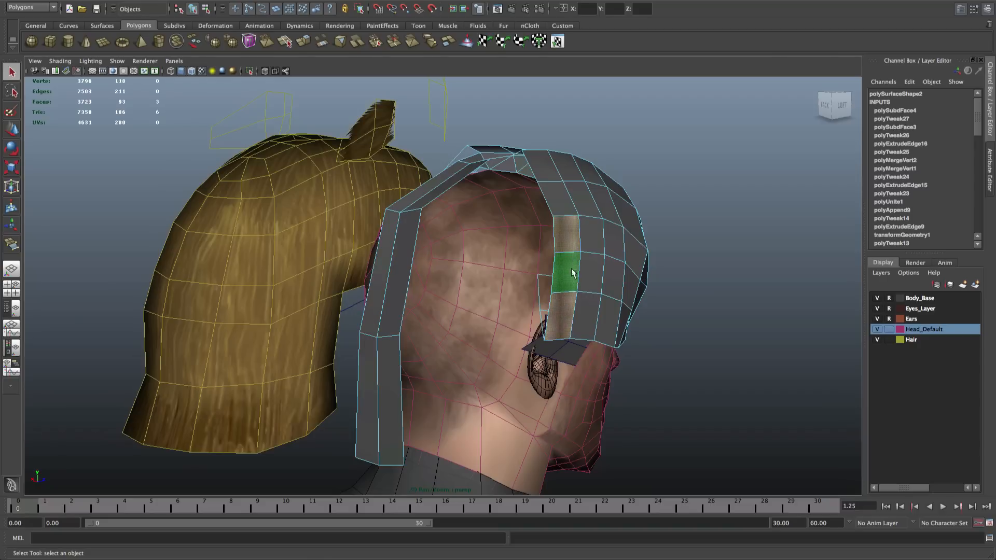
pyautogui.keyDown('alt'); pyautogui.moveTo(574, 269); pyautogui.dragTo(546, 199); pyautogui.keyUp('alt')
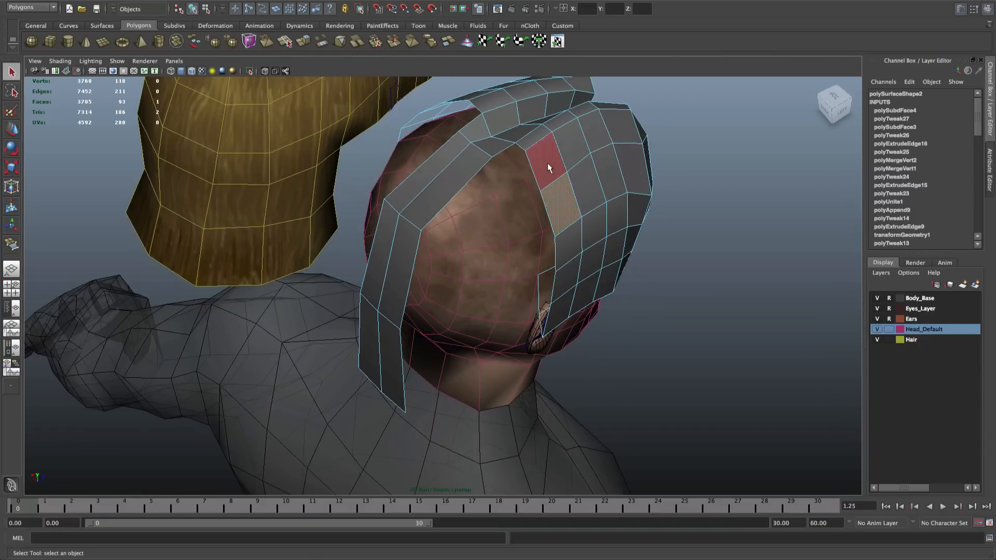
pyautogui.click(444, 168)
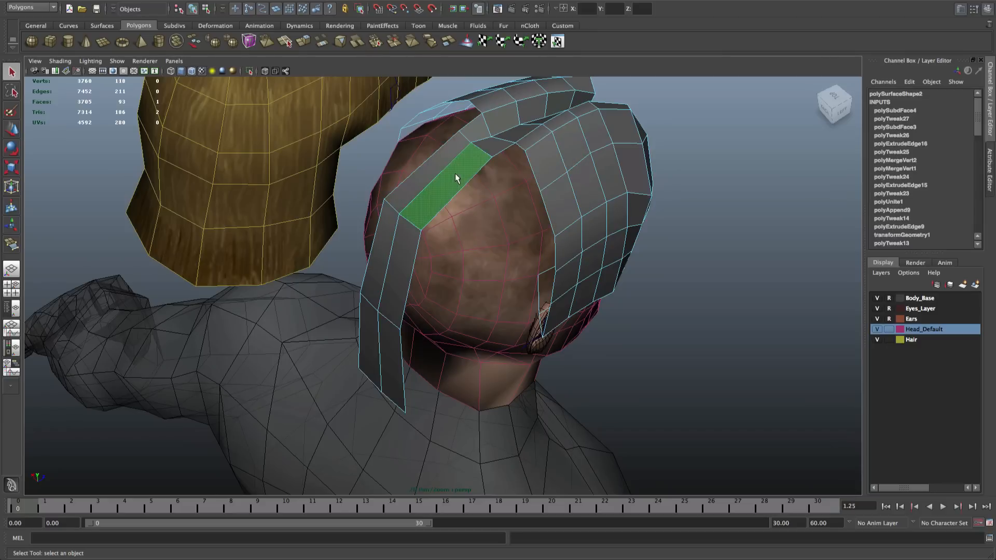
pyautogui.click(341, 0)
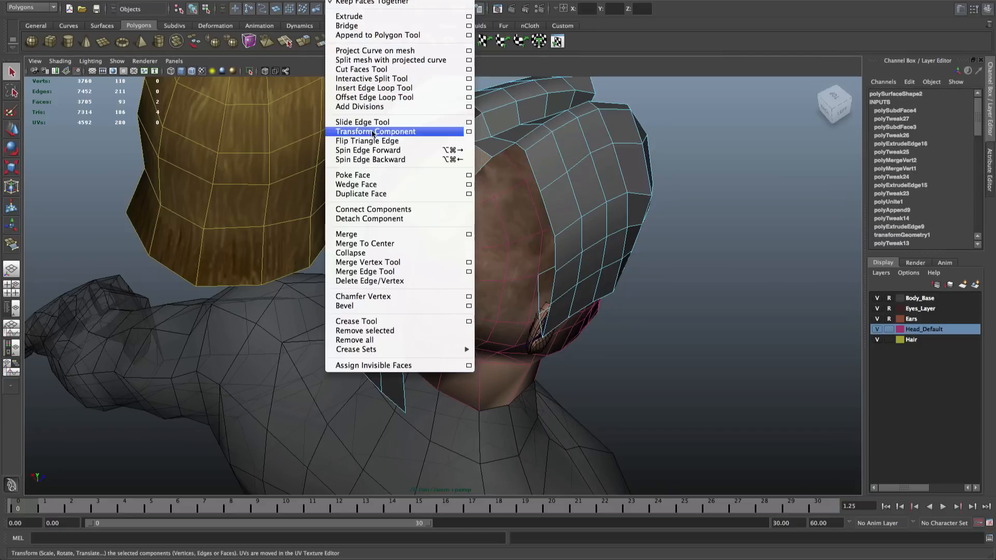
pyautogui.click(468, 106)
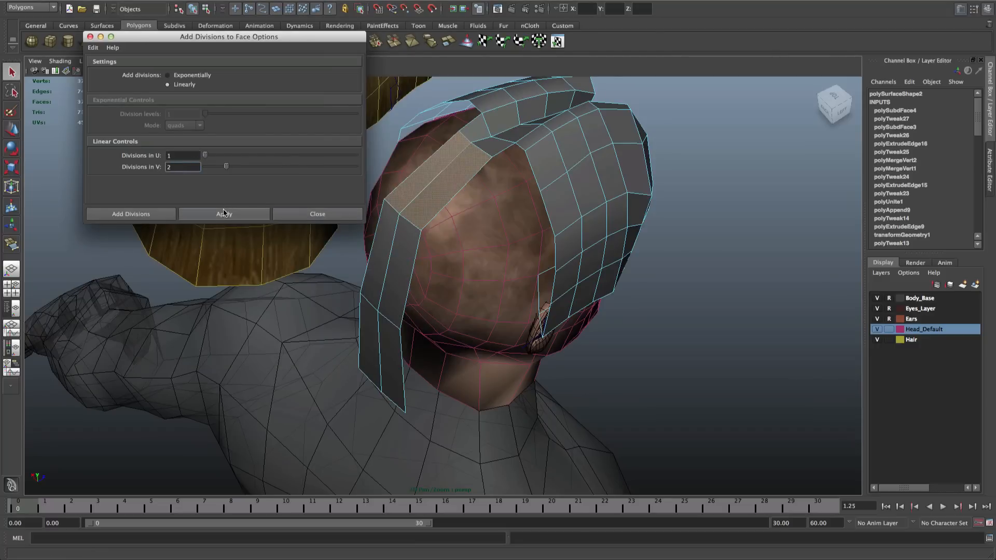
pyautogui.click(224, 212)
# Select the new cross edges near the crown and move them slightly to round the strip over the skull
pyautogui.click(434, 182)
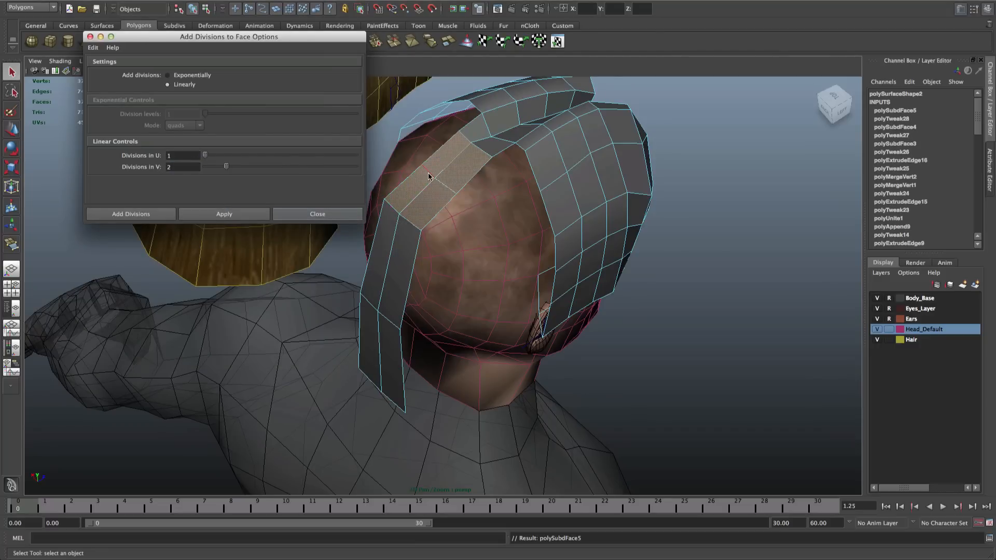
pyautogui.moveTo(487, 163)
pyautogui.keyDown('alt'); pyautogui.mouseDown()
pyautogui.moveTo(402, 154)
pyautogui.moveTo(459, 156)
pyautogui.moveTo(459, 143)
pyautogui.moveTo(500, 156)
pyautogui.mouseUp(); pyautogui.keyUp('alt')
pyautogui.press('w')
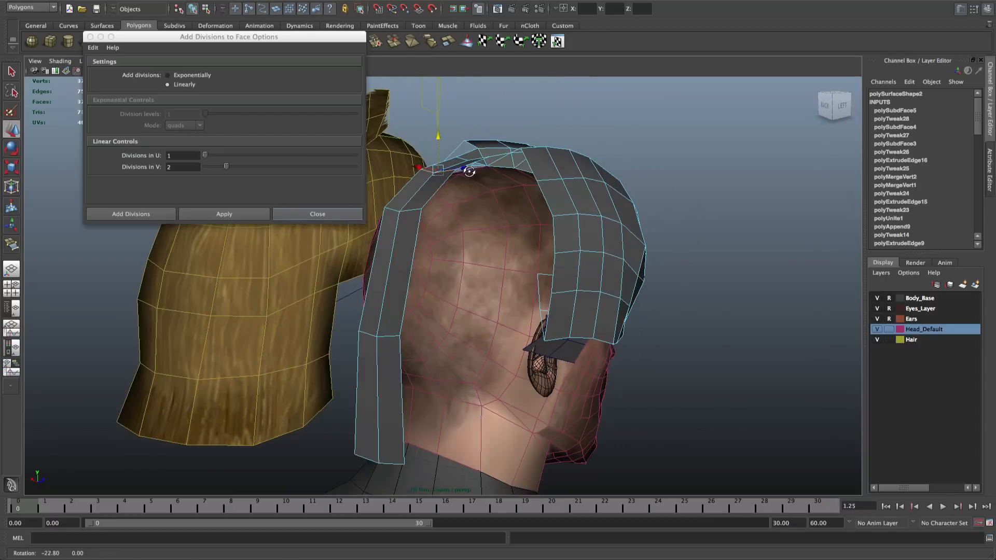
# Subdivide the two long faces below the crown on the back strip with linear Add Divisions, 1 in U and 3 in V
pyautogui.press('q')
pyautogui.moveTo(393, 253); pyautogui.dragTo(394, 278, button='right')
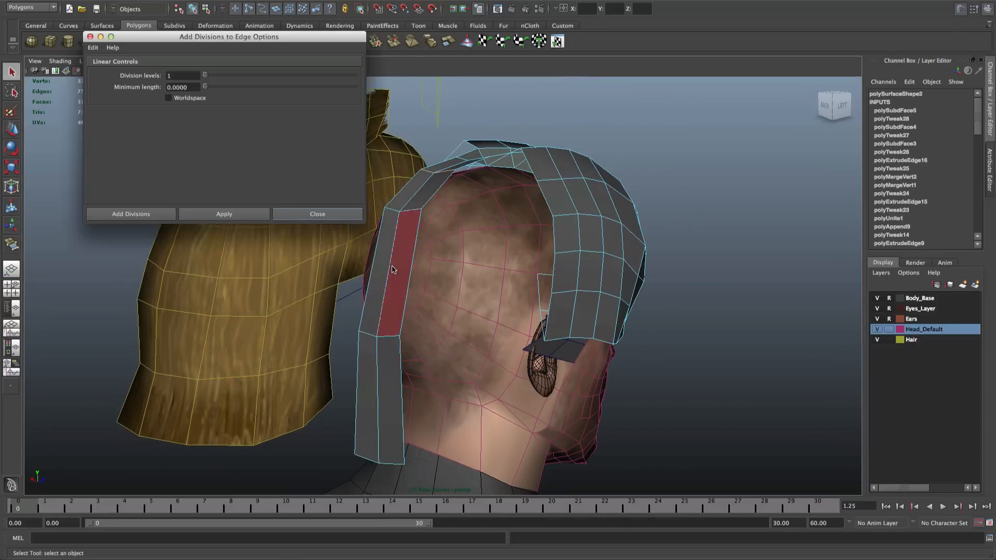
pyautogui.click(396, 269)
pyautogui.keyDown('shift'); pyautogui.click(378, 262); pyautogui.keyUp('shift')
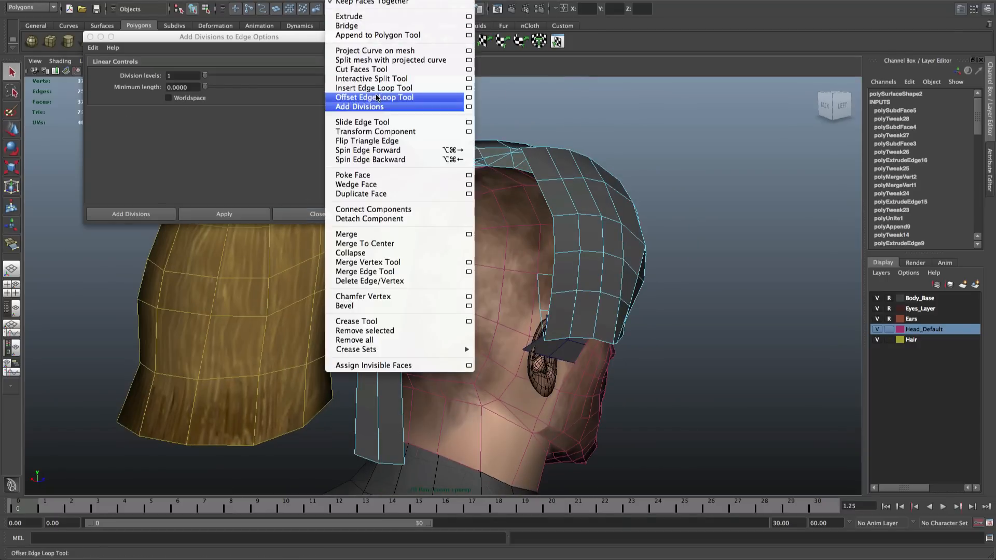
pyautogui.click(374, 106)
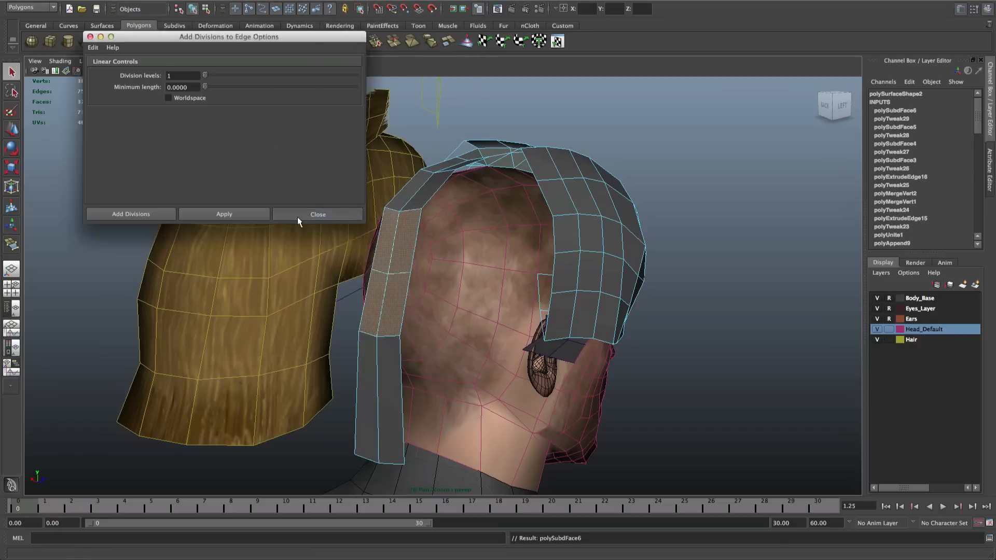
pyautogui.click(298, 214)
pyautogui.hotkey('ctrl', 'z')
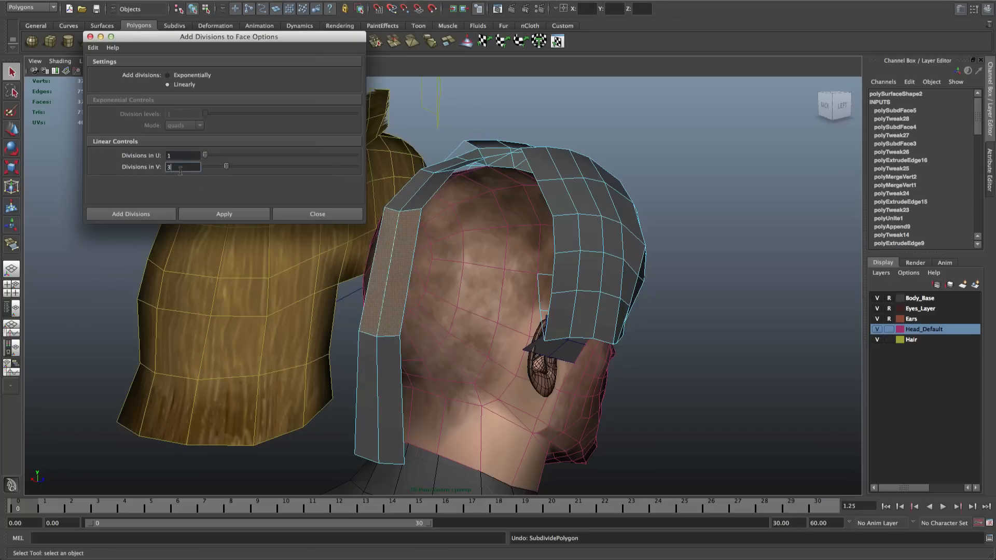
pyautogui.click(224, 214)
pyautogui.click(313, 219)
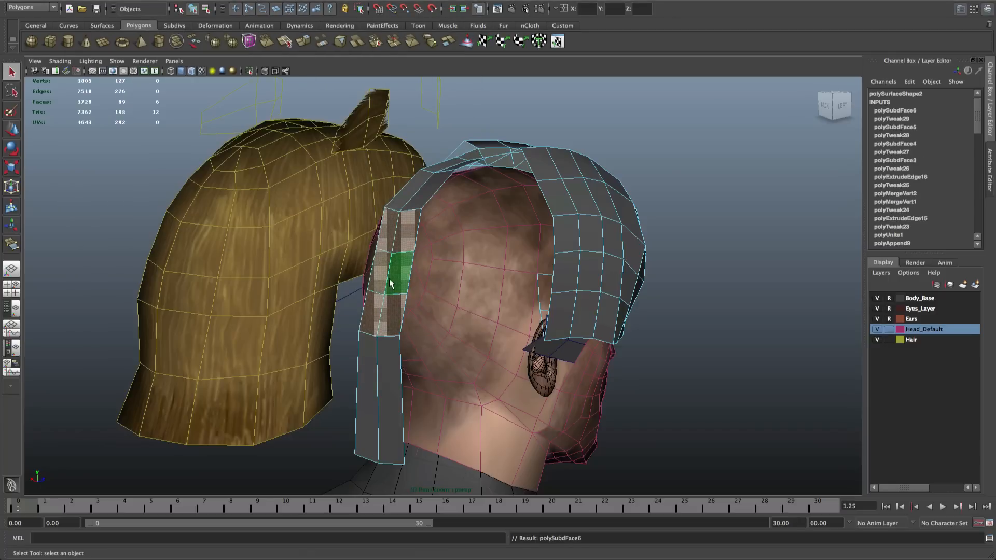
# Select the two middle faces of the newly divided section and pull them slightly back from the head
pyautogui.moveTo(390, 280); pyautogui.dragTo(409, 347, button='right')
pyautogui.click(393, 391)
pyautogui.moveTo(393, 391)
pyautogui.keyDown('alt'); pyautogui.mouseDown()
pyautogui.moveTo(406, 403)
pyautogui.moveTo(386, 405)
pyautogui.mouseUp(); pyautogui.keyUp('alt')
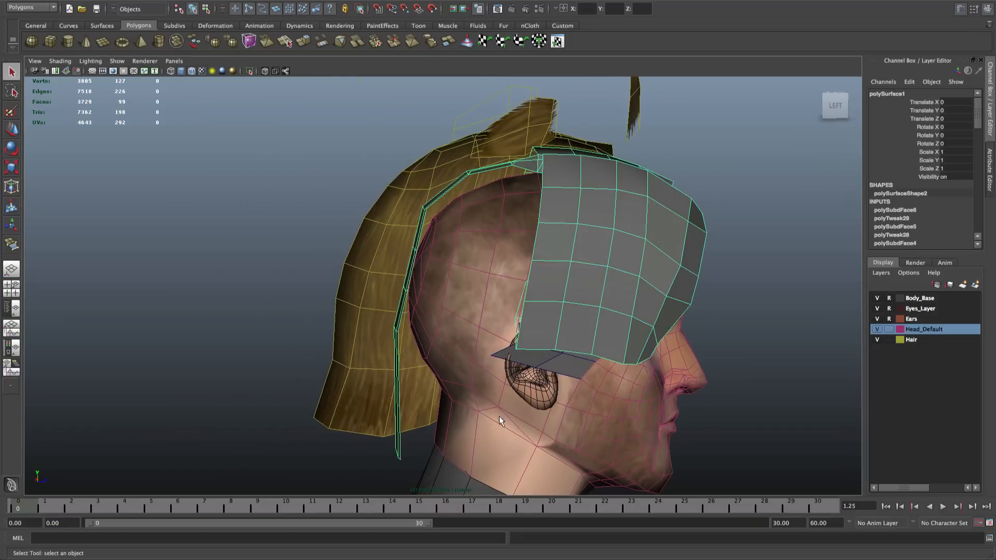
pyautogui.keyDown('alt'); pyautogui.moveTo(499, 420); pyautogui.dragTo(413, 291); pyautogui.keyUp('alt')
pyautogui.moveTo(399, 284); pyautogui.dragTo(399, 311, button='right')
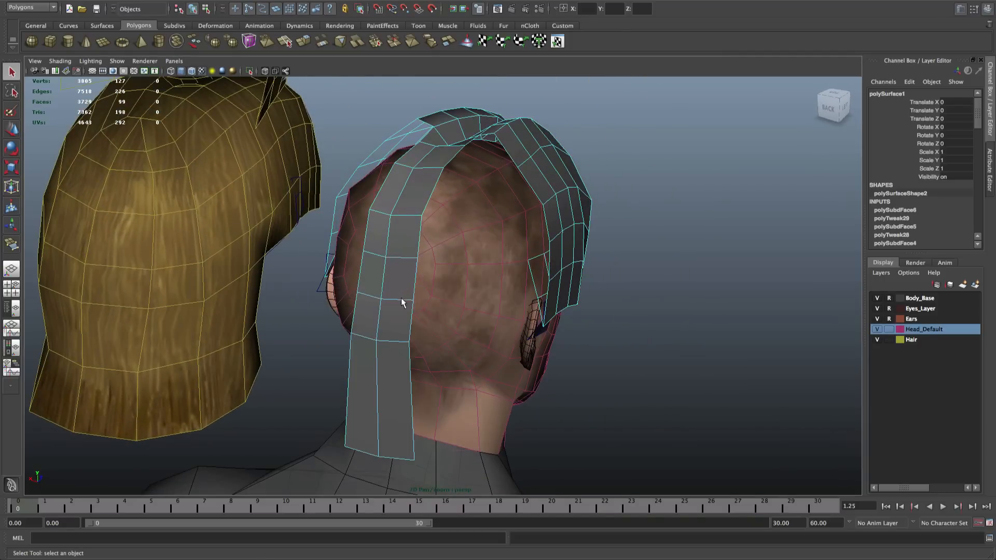
pyautogui.click(399, 279)
pyautogui.keyDown('shift'); pyautogui.click(369, 276); pyautogui.keyUp('shift')
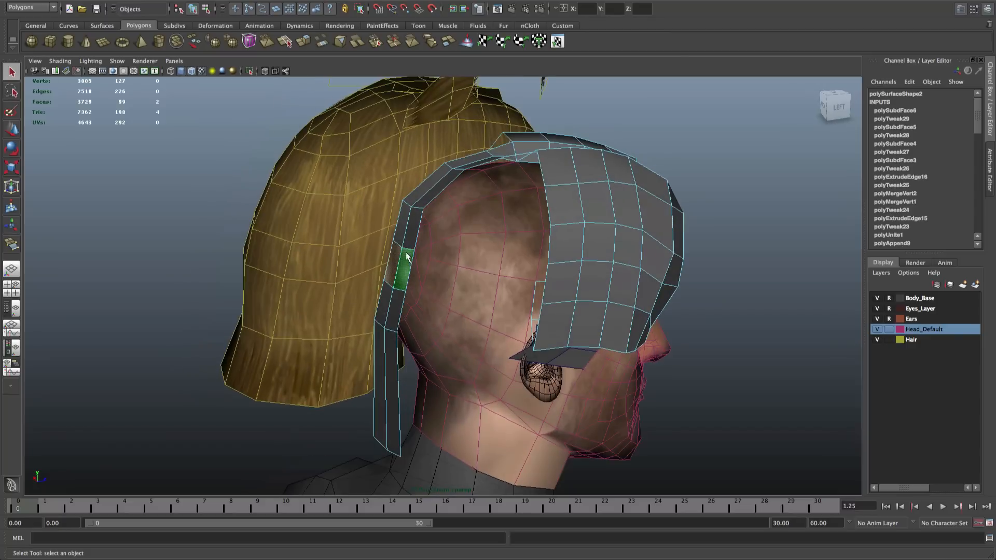
pyautogui.keyDown('alt'); pyautogui.moveTo(411, 266); pyautogui.dragTo(500, 260); pyautogui.keyUp('alt')
pyautogui.press('w')
pyautogui.press('q')
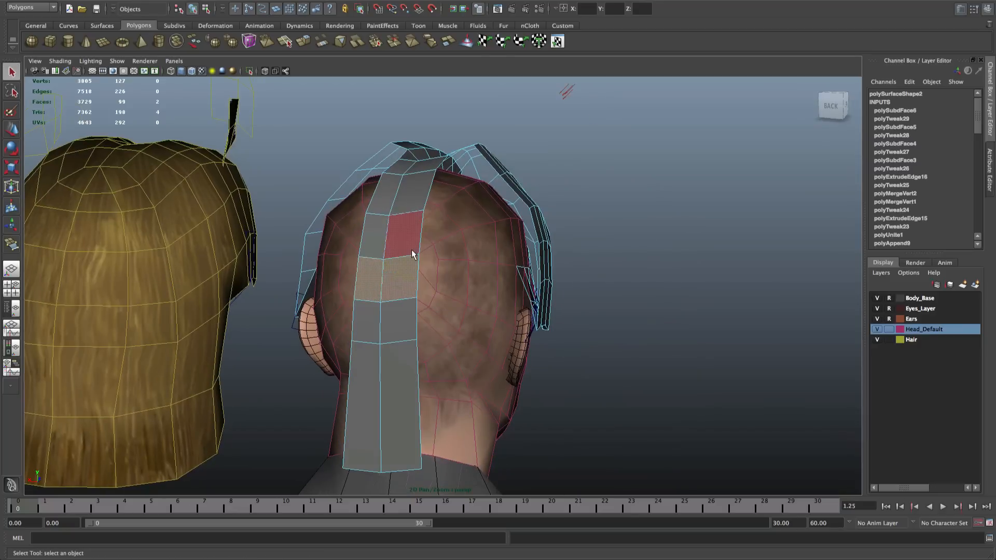
# Select the six border edges along the back strip's open side and move them outward toward the ear
pyautogui.moveTo(411, 251); pyautogui.dragTo(460, 226, button='right')
pyautogui.keyDown('alt'); pyautogui.moveTo(460, 226); pyautogui.dragTo(327, 241); pyautogui.keyUp('alt')
pyautogui.scroll(6, 443, 235)
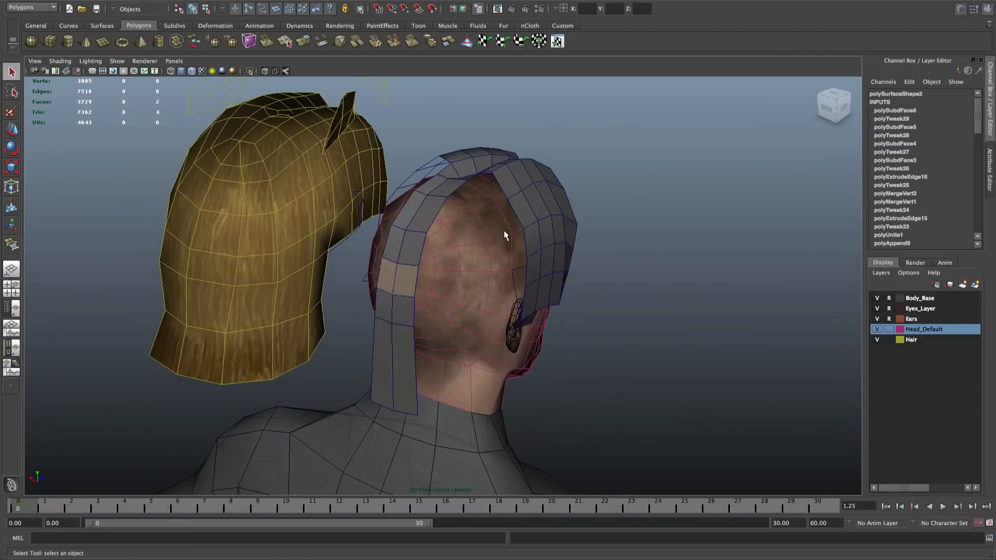
pyautogui.scroll(3, 502, 230)
pyautogui.moveTo(502, 237)
pyautogui.keyDown('alt'); pyautogui.mouseDown()
pyautogui.moveTo(478, 256)
pyautogui.moveTo(489, 251)
pyautogui.mouseUp(); pyautogui.keyUp('alt')
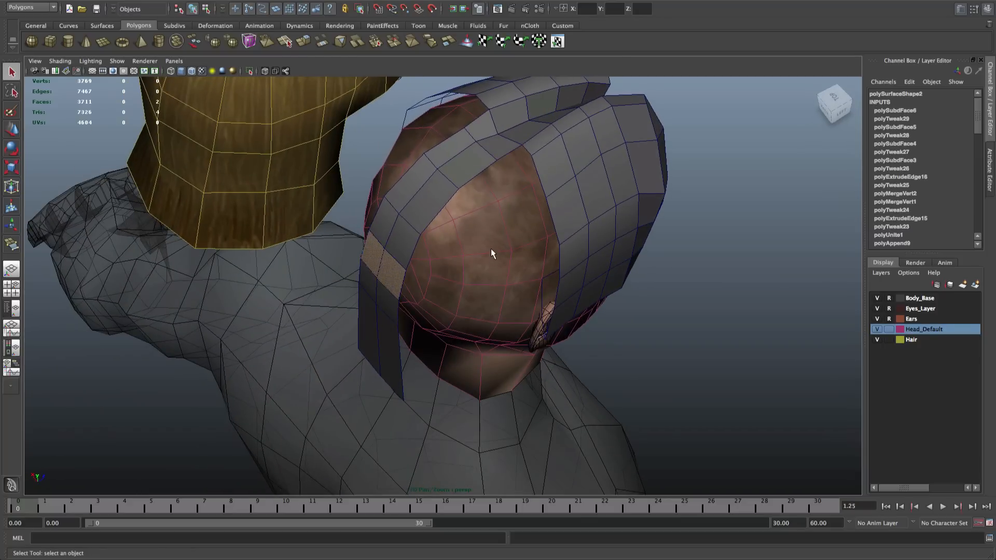
pyautogui.rightClick(467, 178)
pyautogui.click(466, 153)
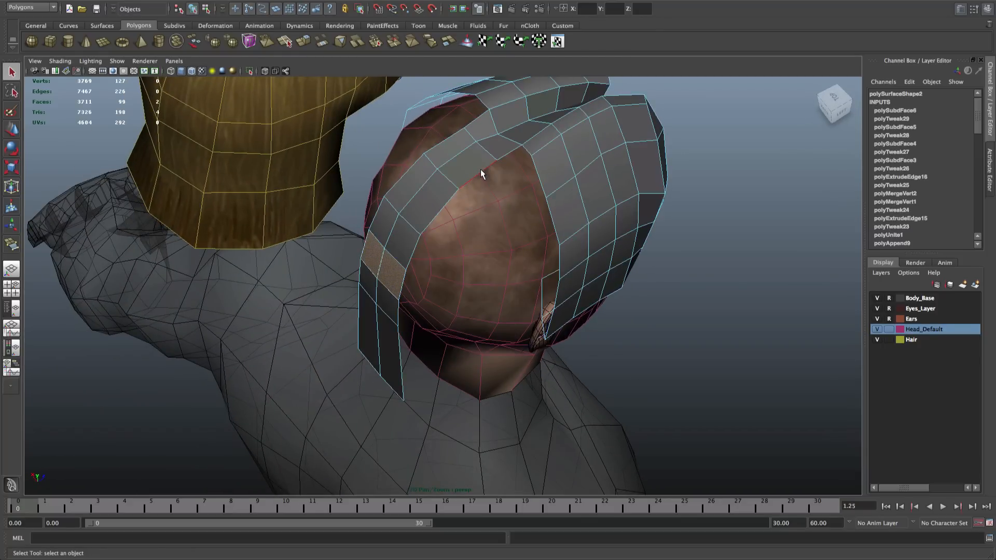
pyautogui.click(480, 169)
pyautogui.keyDown('alt'); pyautogui.moveTo(403, 382); pyautogui.dragTo(467, 360); pyautogui.keyUp('alt')
pyautogui.press('w')
pyautogui.moveTo(408, 298); pyautogui.dragTo(451, 338)
# Rotate the selected border edges slightly so they follow the curve of the head
pyautogui.press('e')
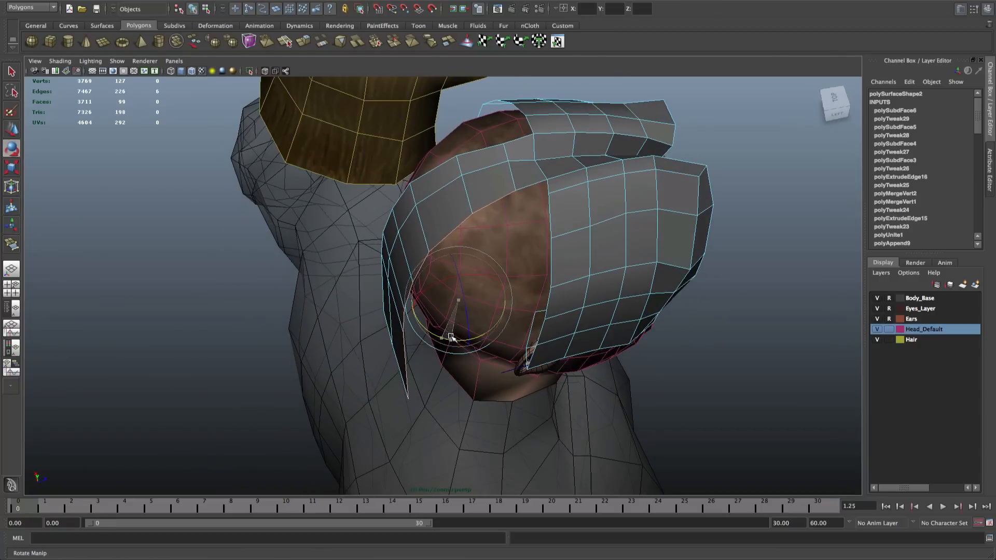
pyautogui.hotkey('ctrl', 'z')
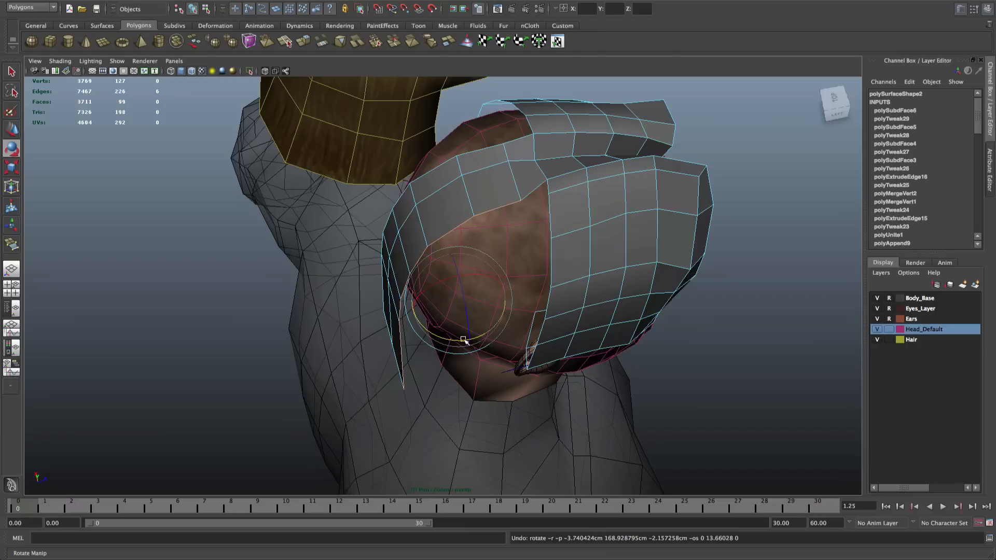
pyautogui.moveTo(463, 339); pyautogui.dragTo(469, 342)
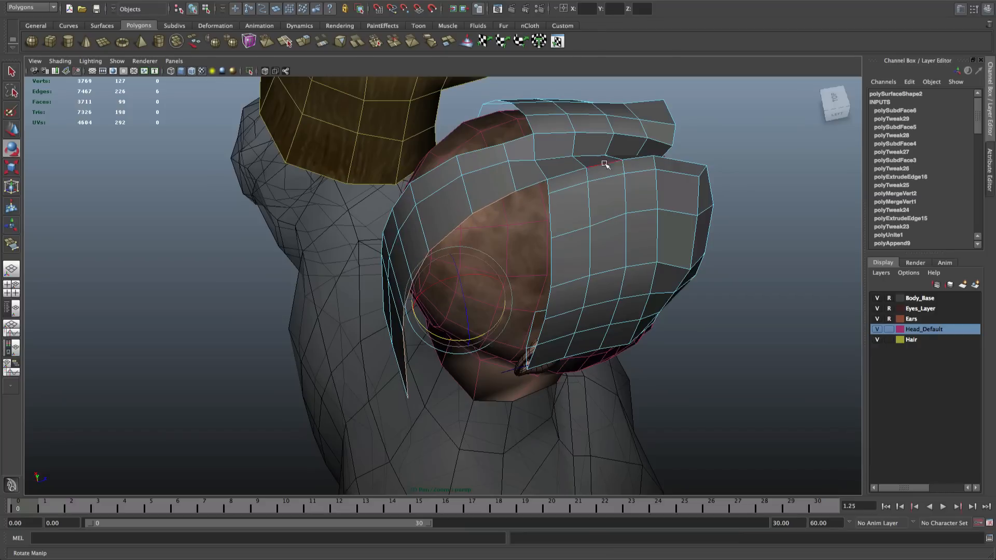
# Extrude the six border edges and pull the new column of faces around the head toward the ear
pyautogui.keyDown('alt'); pyautogui.moveTo(427, 277); pyautogui.dragTo(474, 240); pyautogui.keyUp('alt')
pyautogui.click(344, 0)
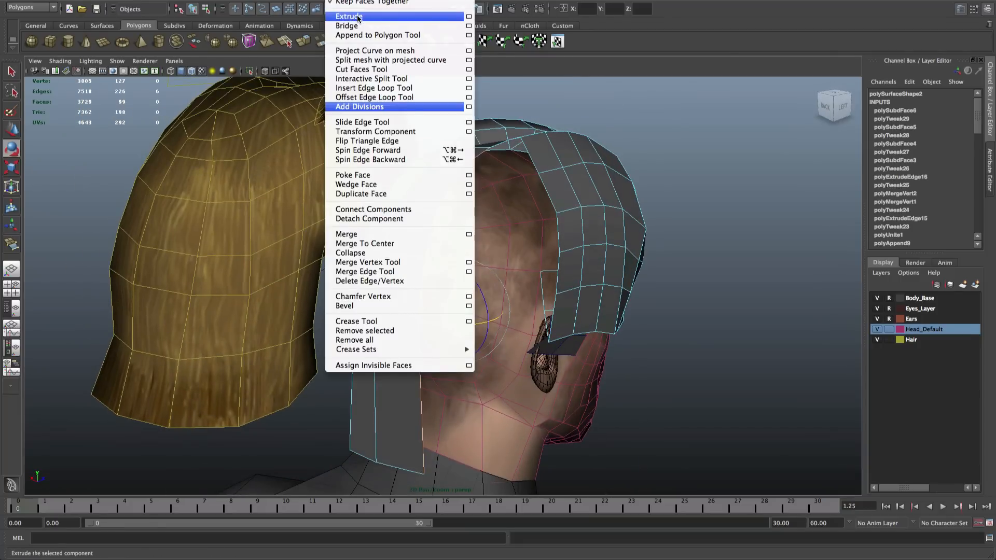
pyautogui.click(362, 16)
pyautogui.press('w')
pyautogui.moveTo(456, 300); pyautogui.dragTo(515, 313)
# Rotate and reposition the extruded border edges so the new column wraps around the side of the head
pyautogui.keyDown('alt'); pyautogui.moveTo(516, 313); pyautogui.dragTo(517, 291); pyautogui.keyUp('alt')
pyautogui.press('e')
pyautogui.press('w')
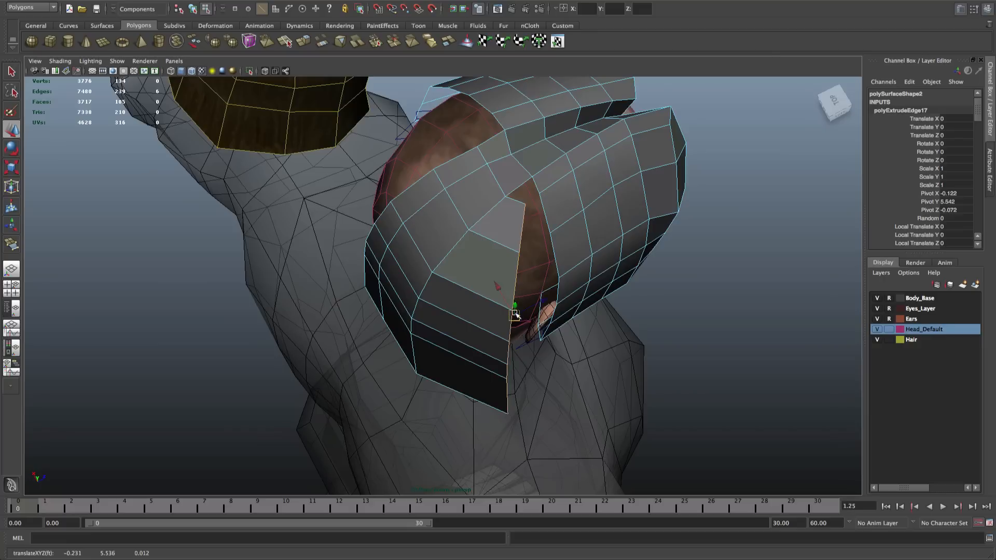
pyautogui.keyDown('alt'); pyautogui.moveTo(526, 305); pyautogui.dragTo(519, 179); pyautogui.keyUp('alt')
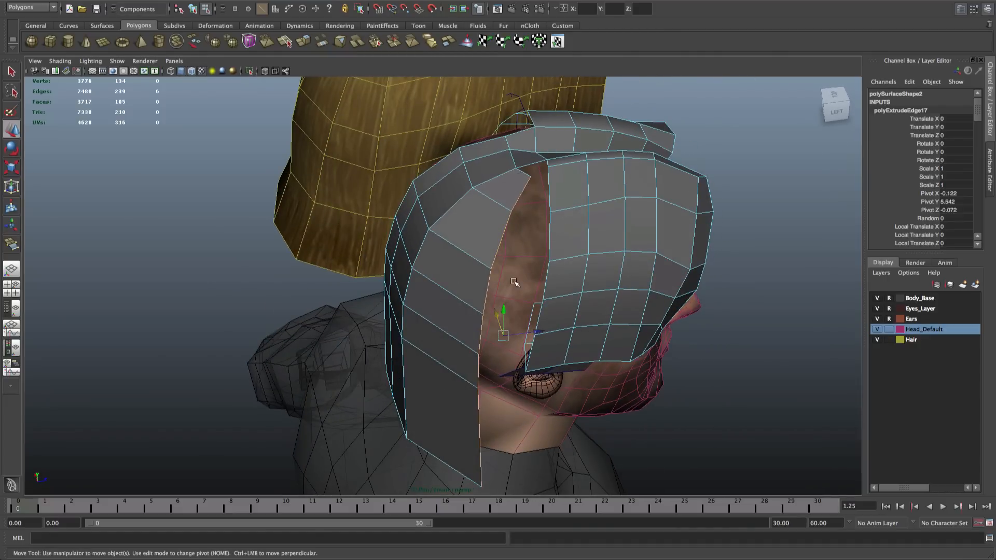
pyautogui.keyDown('alt'); pyautogui.moveTo(553, 244); pyautogui.dragTo(532, 309); pyautogui.keyUp('alt')
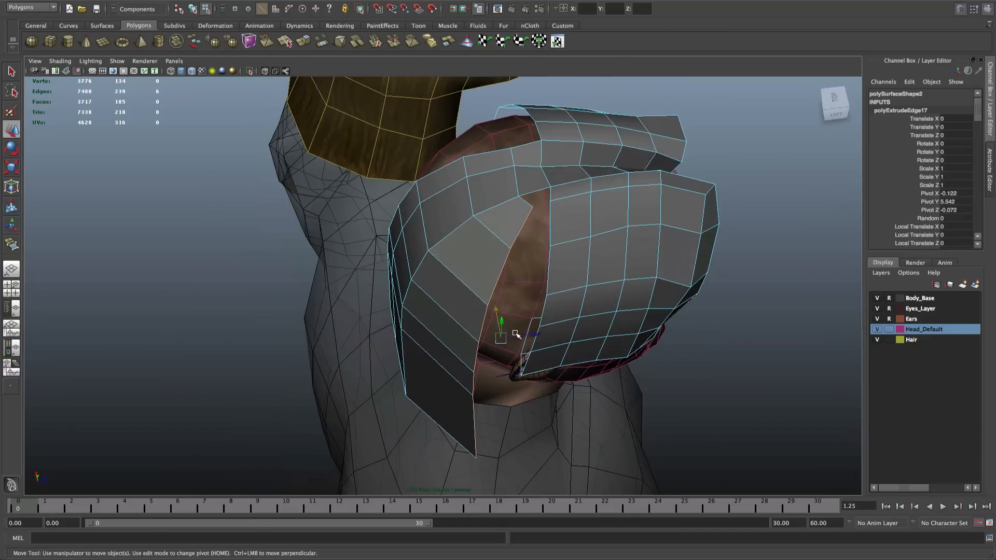
pyautogui.press('e')
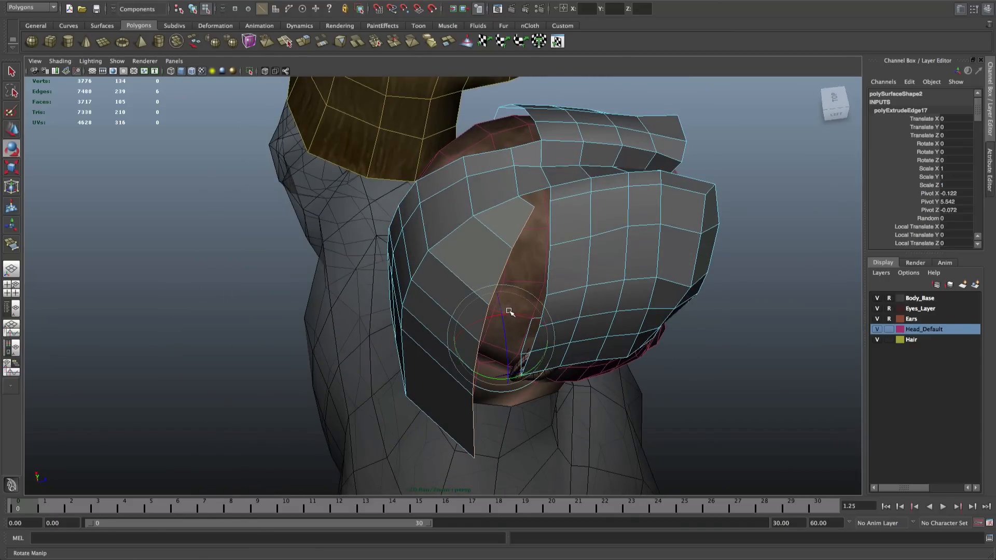
pyautogui.keyDown('alt'); pyautogui.moveTo(512, 311); pyautogui.dragTo(512, 277); pyautogui.keyUp('alt')
pyautogui.press('q')
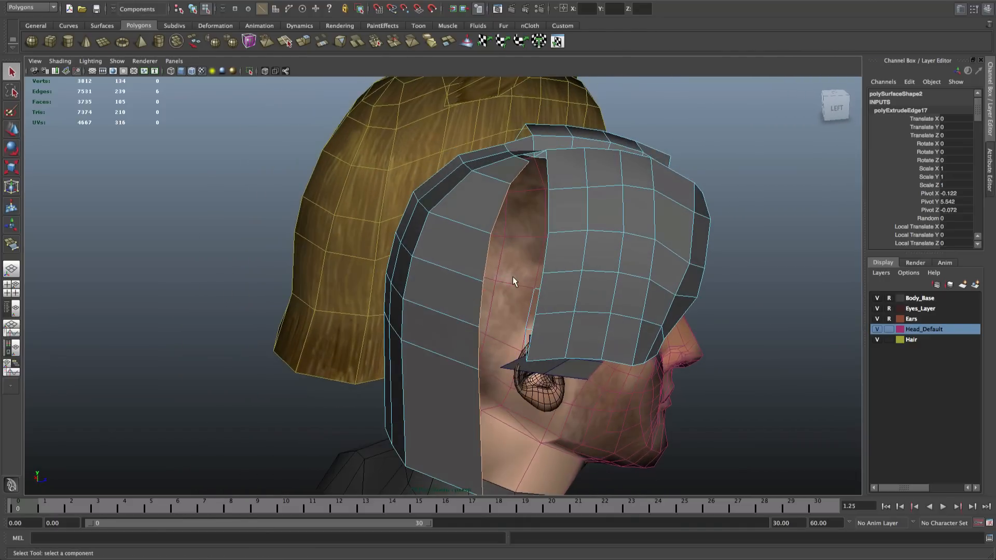
# Append a polygon across the upper gap, joining the front hair's rear border edge to the facing edge of the back panel
pyautogui.moveTo(559, 229)
pyautogui.keyDown('alt'); pyautogui.mouseDown()
pyautogui.moveTo(555, 215)
pyautogui.moveTo(533, 240)
pyautogui.moveTo(543, 241)
pyautogui.mouseUp(); pyautogui.keyUp('alt')
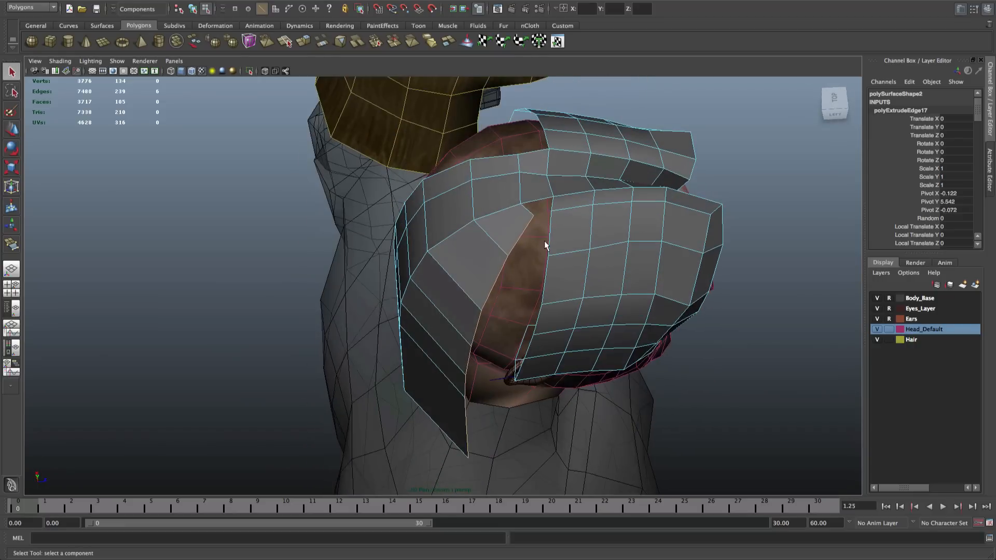
pyautogui.click(357, 1)
pyautogui.click(364, 36)
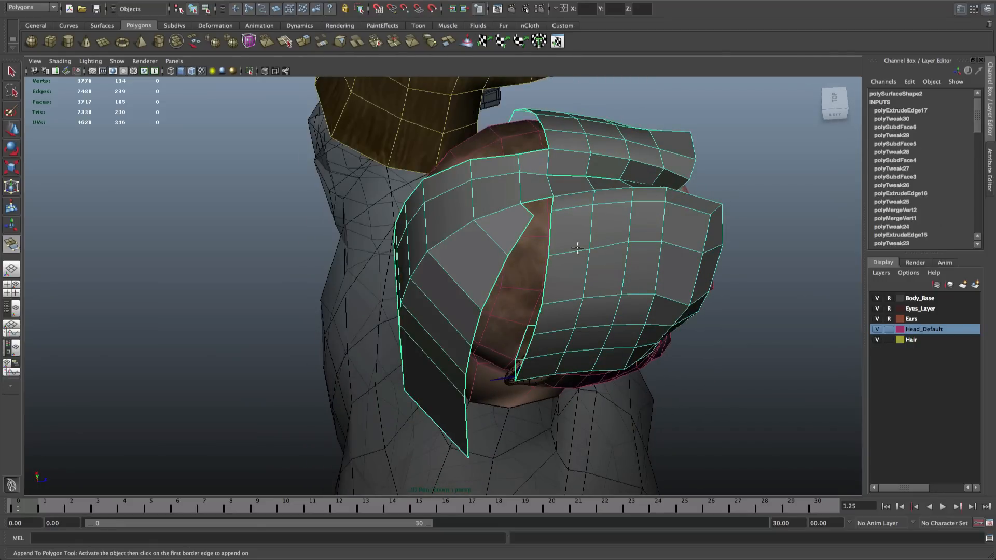
pyautogui.click(550, 236)
pyautogui.click(524, 232)
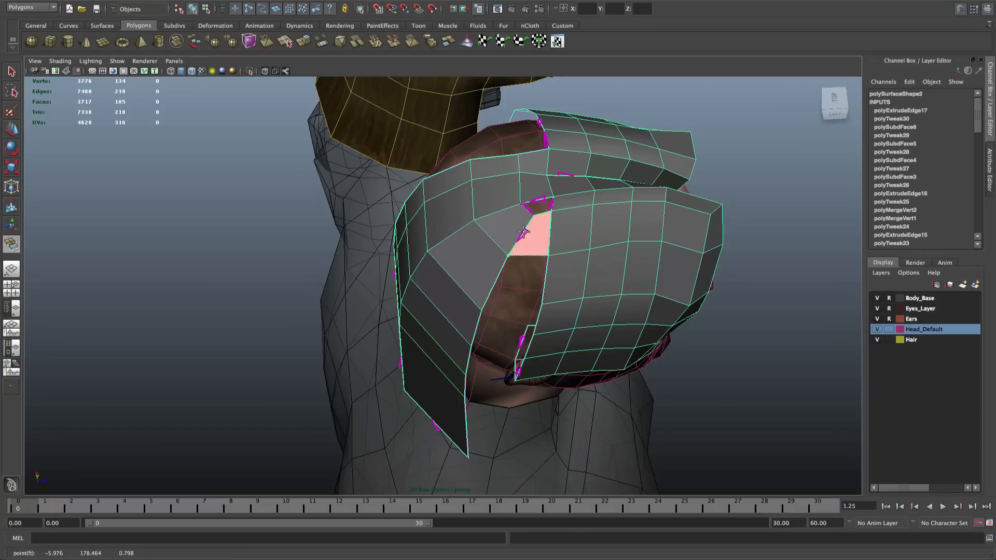
pyautogui.press('Return')
# Append a second polygon directly below the first, joining the next pair of facing border edges across the gap
pyautogui.keyDown('alt'); pyautogui.moveTo(523, 231); pyautogui.dragTo(518, 230, button='middle'); pyautogui.keyUp('alt')
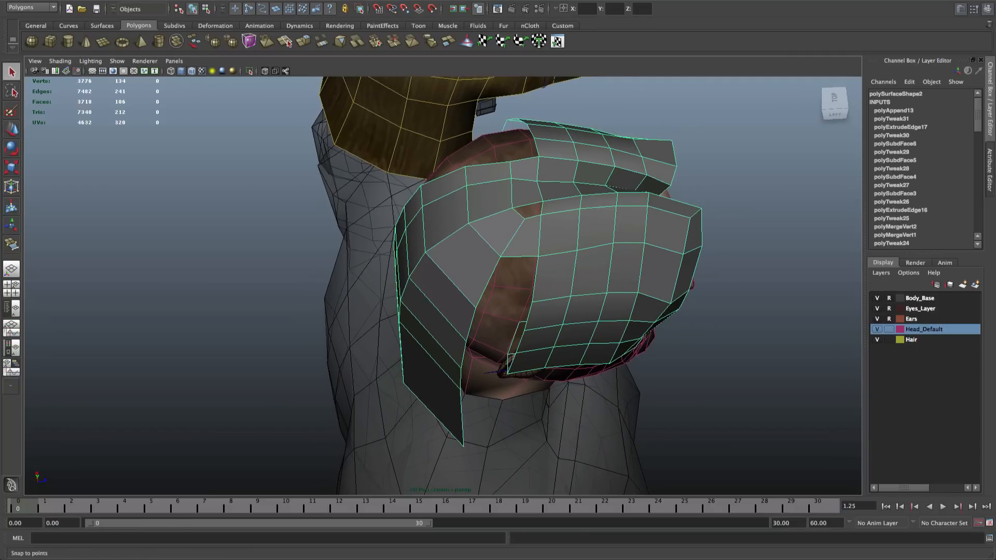
pyautogui.click(358, 1)
pyautogui.click(364, 36)
pyautogui.click(534, 281)
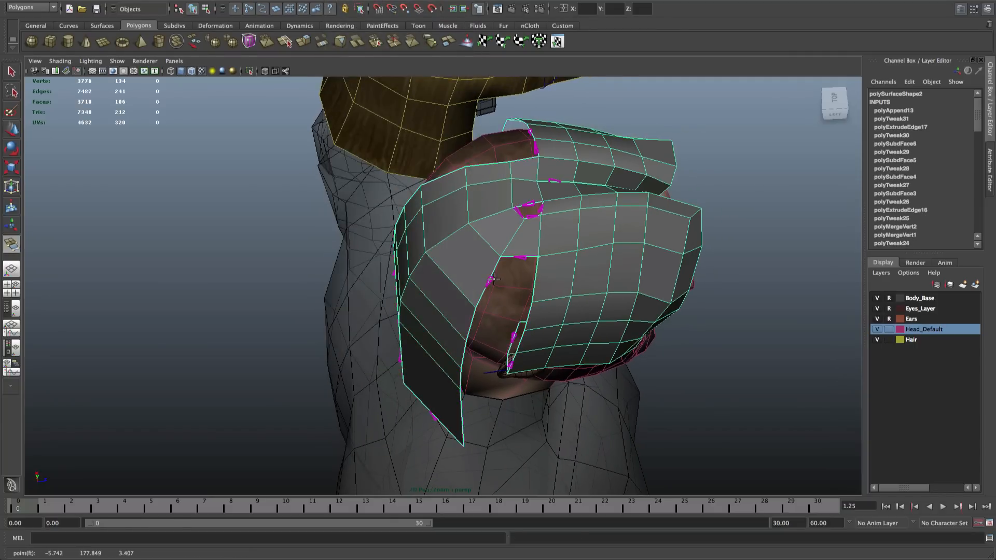
pyautogui.click(494, 278)
pyautogui.press('Return')
# Append a polygon over the small hole at the top of the seam between the back panel and the front hair
pyautogui.scroll(3, 496, 264)
pyautogui.keyDown('alt'); pyautogui.moveTo(497, 262); pyautogui.dragTo(596, 198); pyautogui.keyUp('alt')
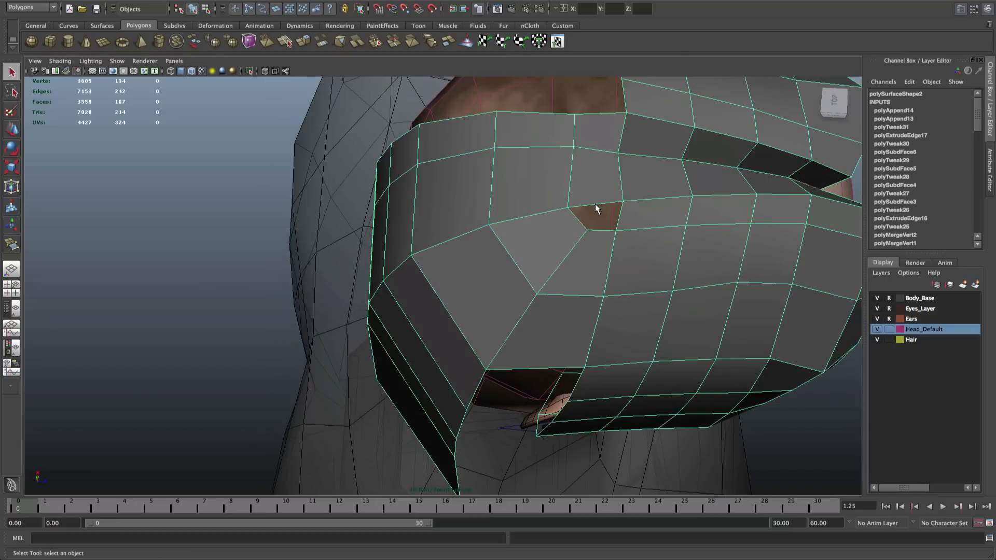
pyautogui.click(358, 1)
pyautogui.click(368, 35)
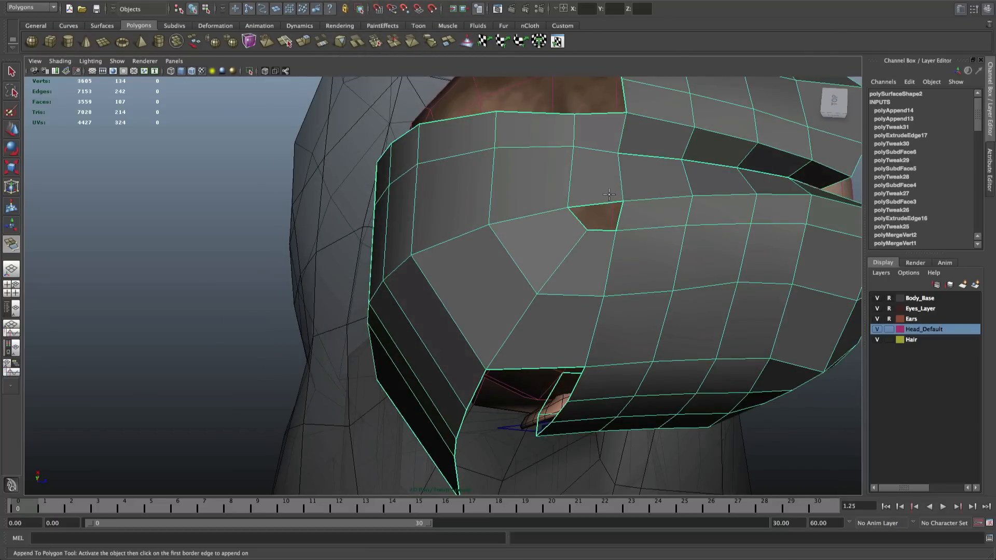
pyautogui.click(605, 202)
pyautogui.click(602, 230)
pyautogui.press('Return')
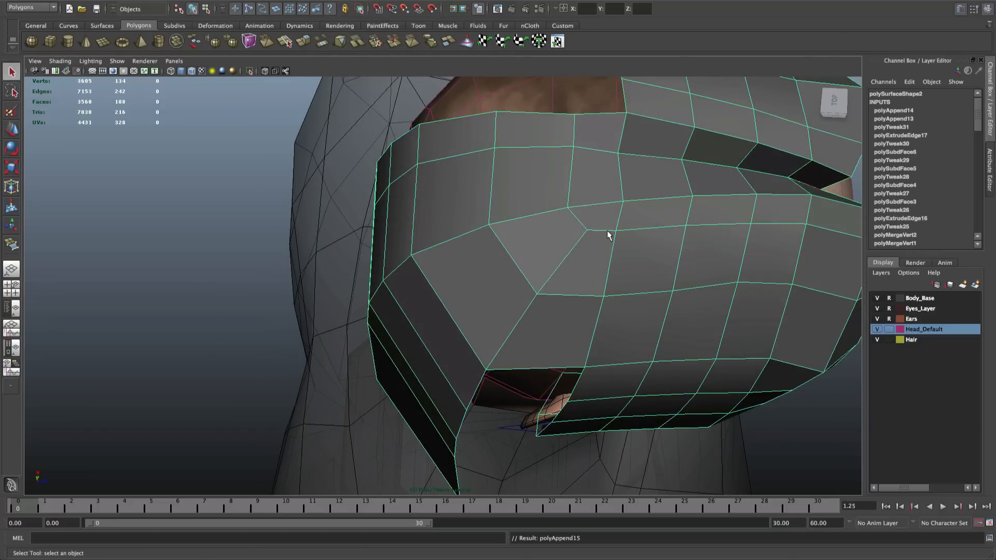
# Append a polygon across the top of the remaining gap on the side of the head, between the front hair and back panel
pyautogui.scroll(-2, 607, 233)
pyautogui.keyDown('alt'); pyautogui.moveTo(606, 236); pyautogui.dragTo(610, 190); pyautogui.keyUp('alt')
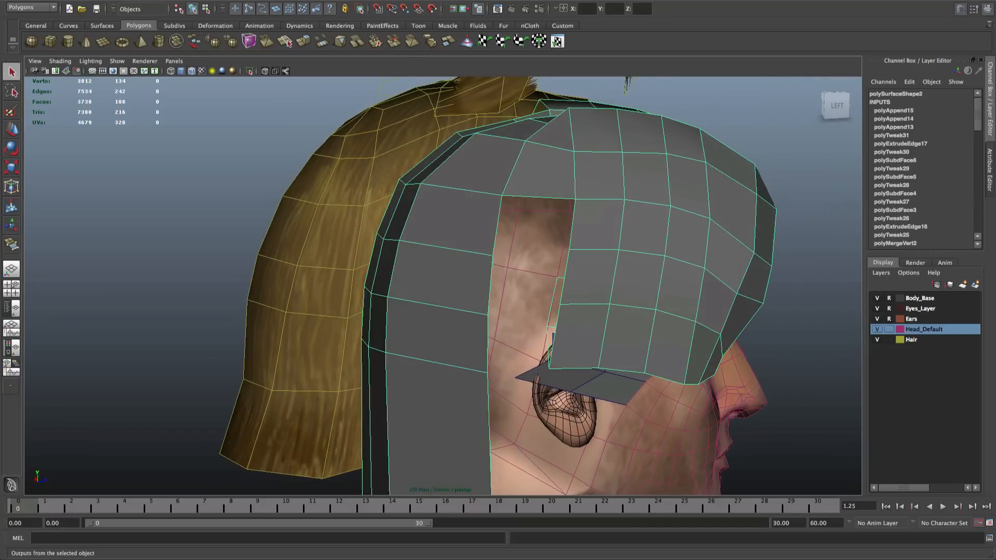
pyautogui.click(359, 1)
pyautogui.click(359, 35)
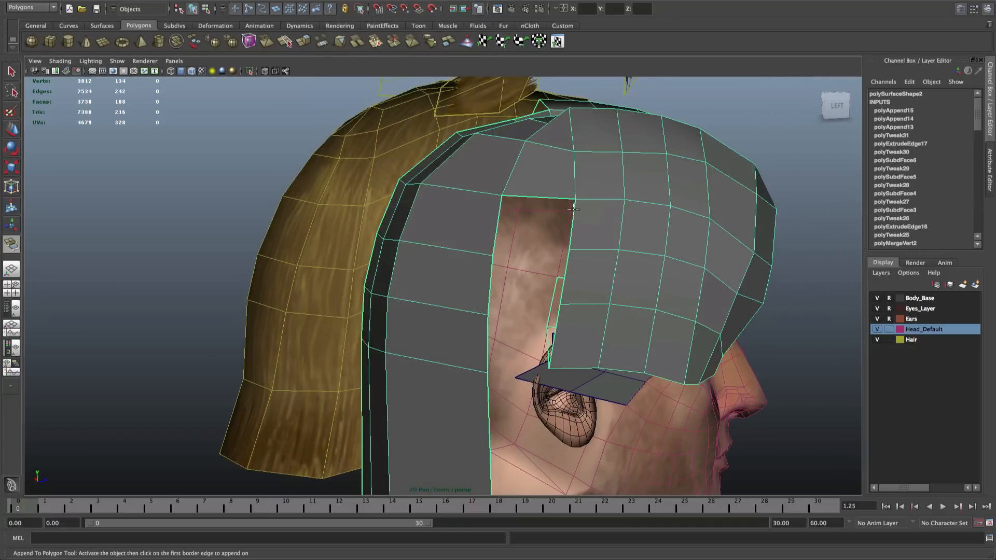
pyautogui.click(573, 209)
pyautogui.click(496, 217)
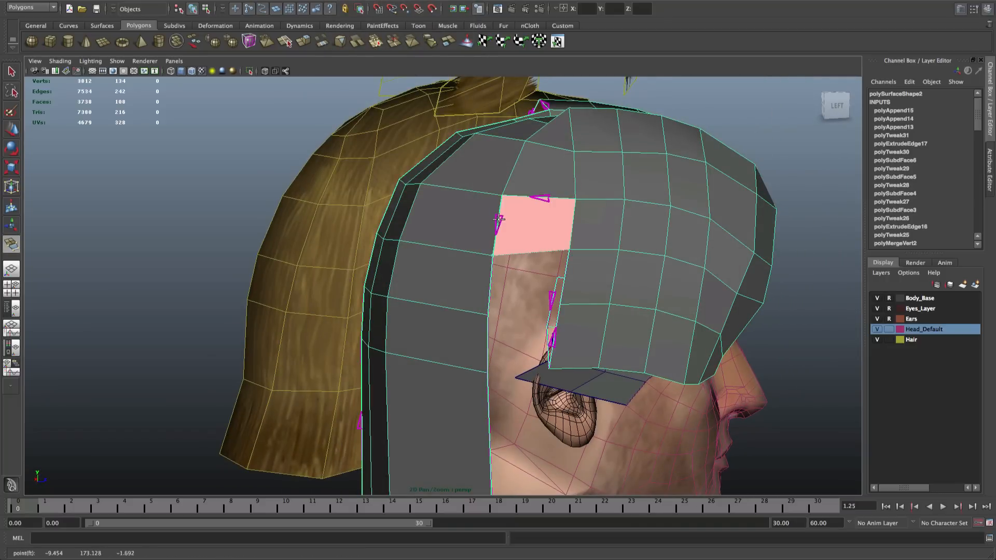
pyautogui.press('Return')
pyautogui.press('q')
# Append another polygon directly below, joining the next pair of facing border edges across the side gap
pyautogui.keyDown('alt'); pyautogui.moveTo(496, 217); pyautogui.dragTo(399, 49); pyautogui.keyUp('alt')
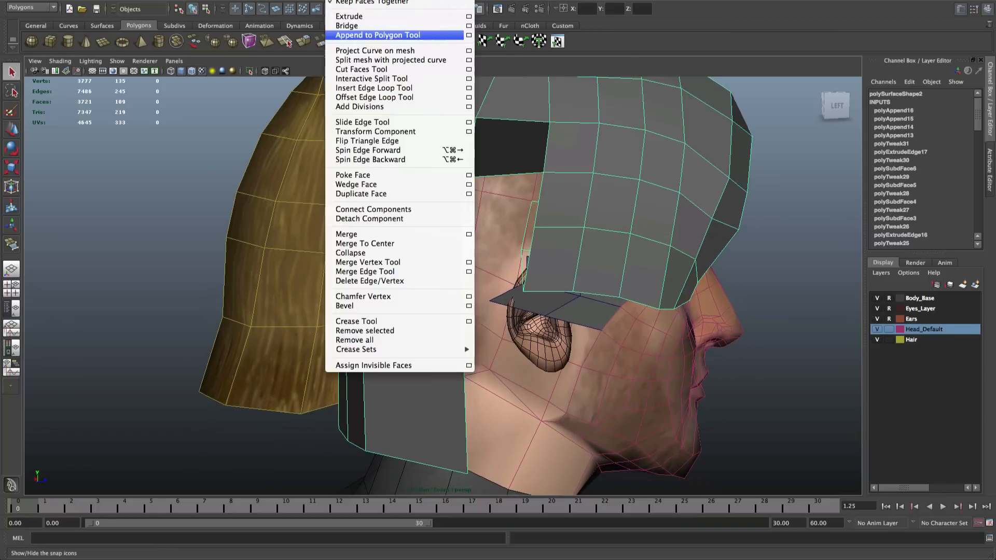
pyautogui.click(356, 33)
pyautogui.click(515, 192)
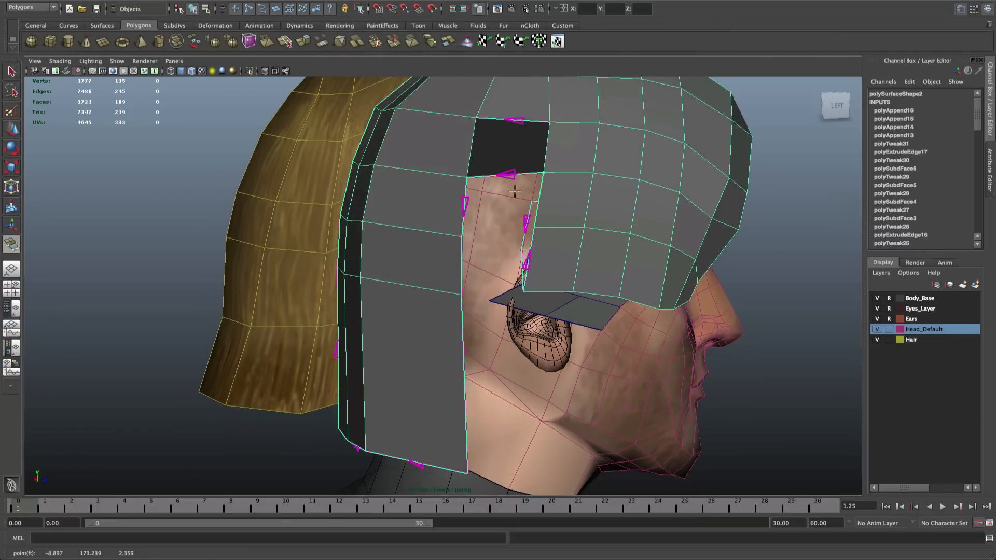
pyautogui.click(462, 202)
pyautogui.press('Return')
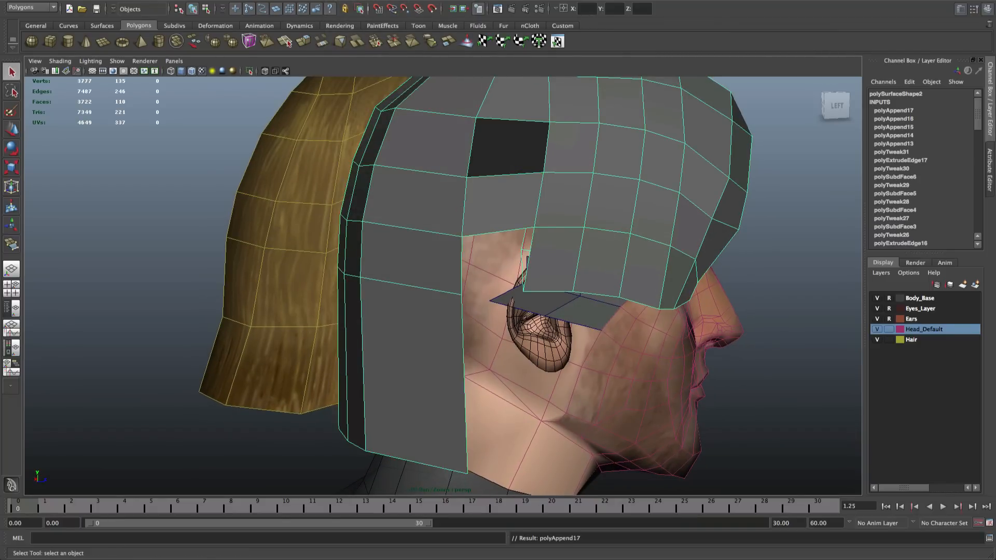
# Append a polygon across the last opening above the ear, level with the front hair's lower edge
pyautogui.click(342, 1)
pyautogui.click(373, 35)
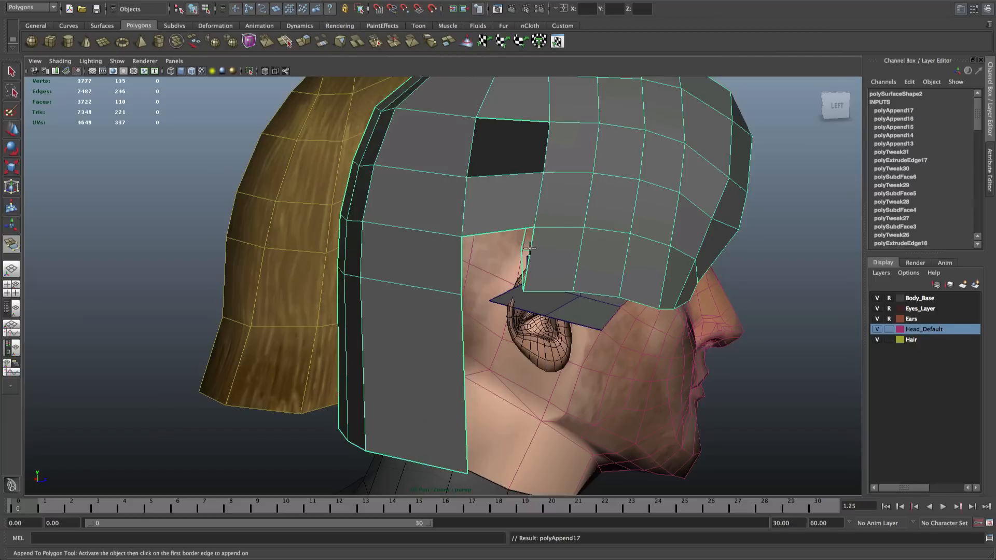
pyautogui.click(528, 250)
pyautogui.click(462, 262)
pyautogui.press('Return')
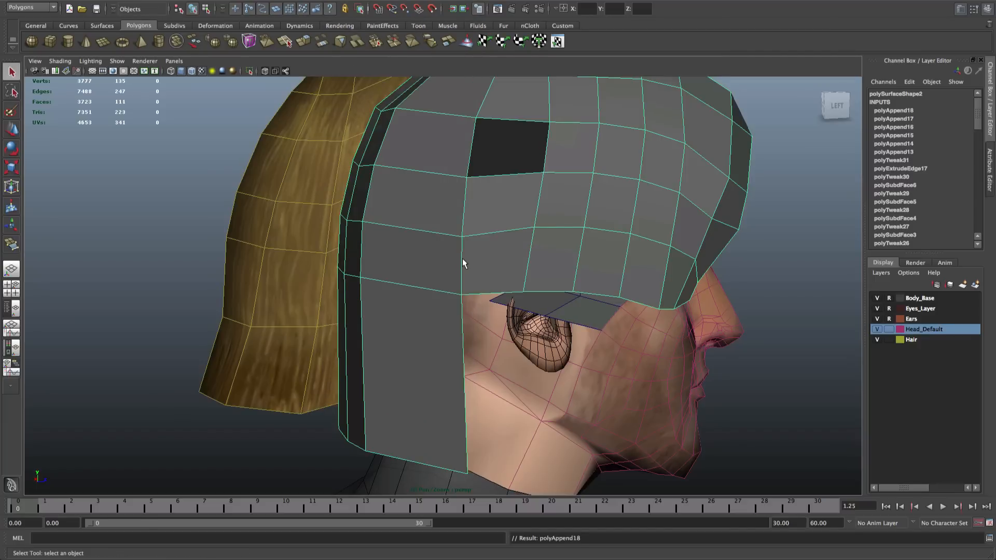
# Append a triangular face behind the ear between the hair's lower border edge and the back panel's long side edge
pyautogui.keyDown('alt'); pyautogui.moveTo(462, 258); pyautogui.dragTo(426, 193); pyautogui.keyUp('alt')
pyautogui.click(372, 34)
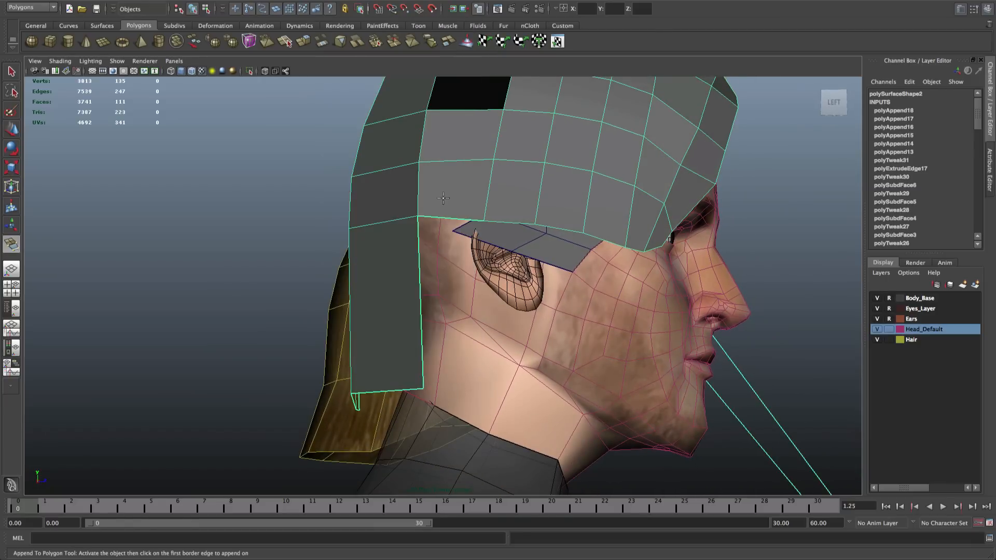
pyautogui.click(446, 217)
pyautogui.click(419, 277)
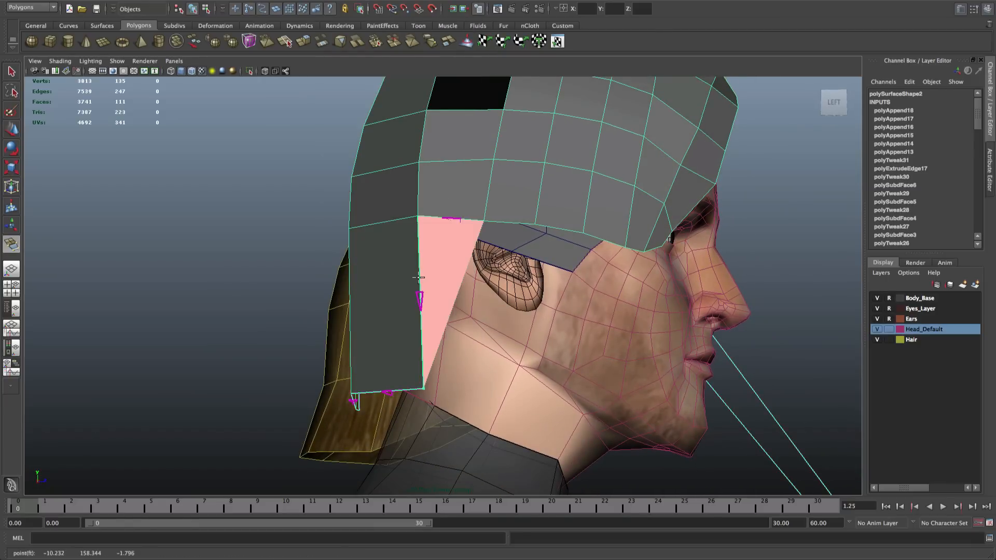
pyautogui.press('Return')
# Split the triangle's free edge using the Insert Edge Loop Tool and move the new vertex outward to square off the panel behind the ear
pyautogui.click(358, 1)
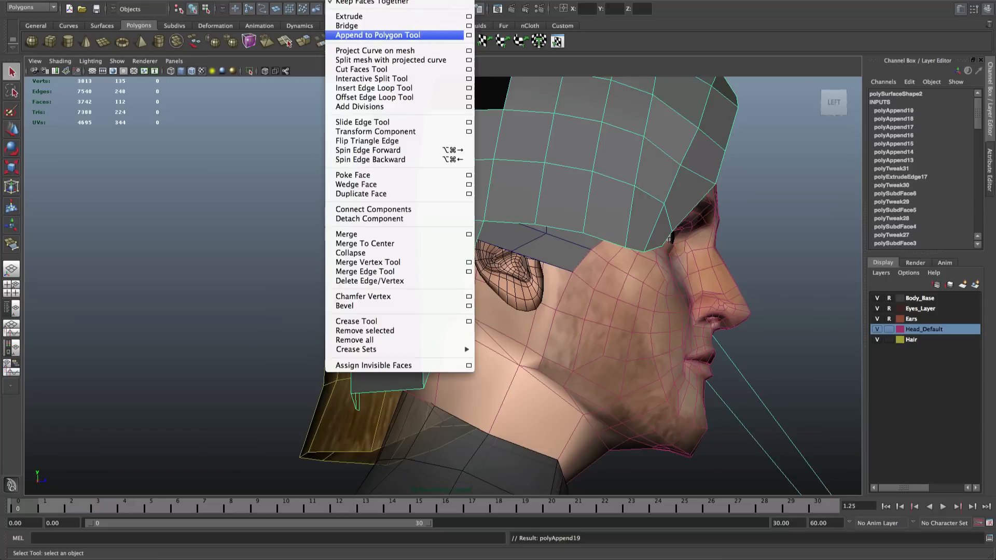
pyautogui.click(394, 88)
pyautogui.press('q')
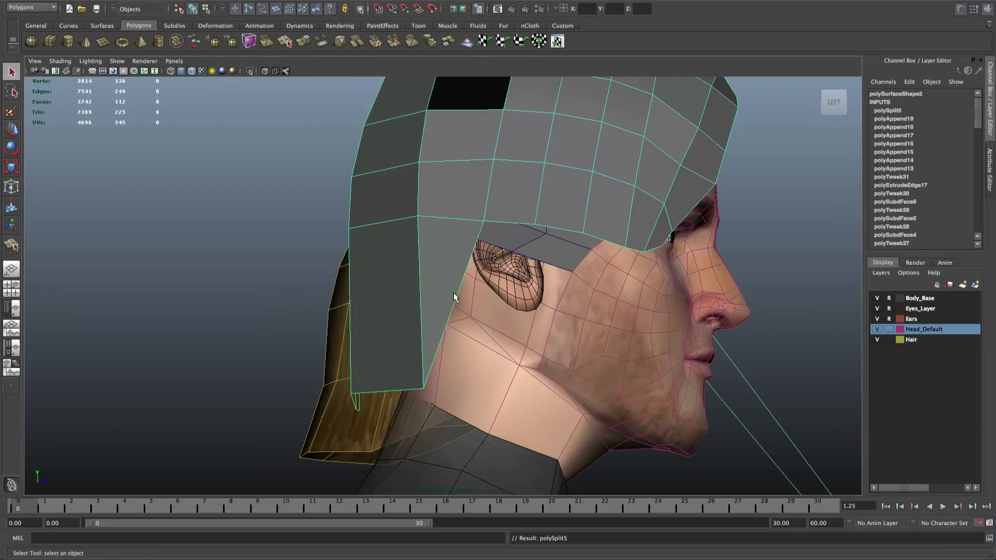
pyautogui.moveTo(444, 307)
pyautogui.mouseDown(button='right')
pyautogui.moveTo(415, 303)
pyautogui.moveTo(442, 307)
pyautogui.mouseUp(button='right')
pyautogui.click(455, 306)
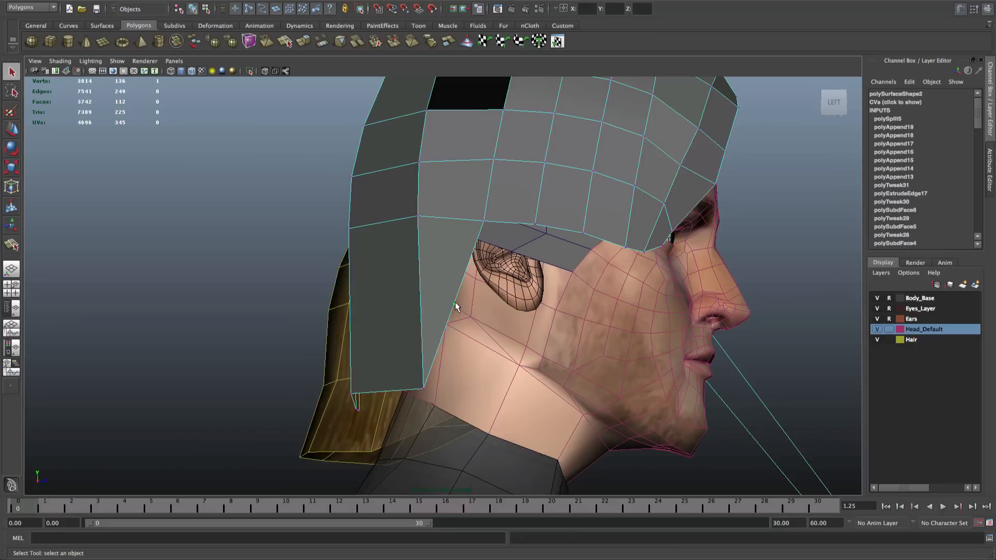
pyautogui.press('w')
pyautogui.moveTo(456, 307); pyautogui.dragTo(510, 348)
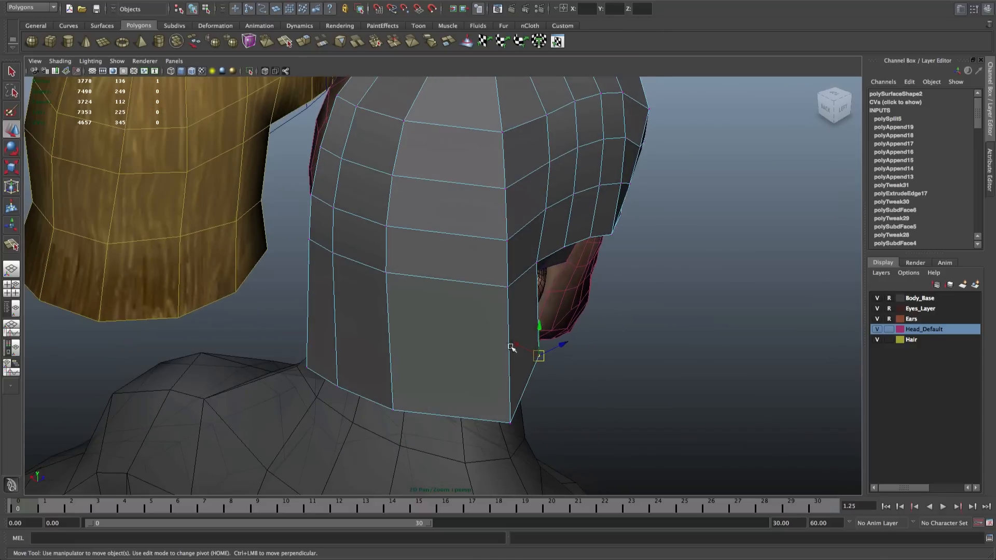
# Select the vertical column of edges at the rear corner of the hair and shift it sideways
pyautogui.press('F8')
pyautogui.click(505, 315)
pyautogui.keyDown('alt'); pyautogui.moveTo(519, 251); pyautogui.dragTo(560, 282); pyautogui.keyUp('alt')
pyautogui.moveTo(496, 293); pyautogui.dragTo(496, 269, button='right')
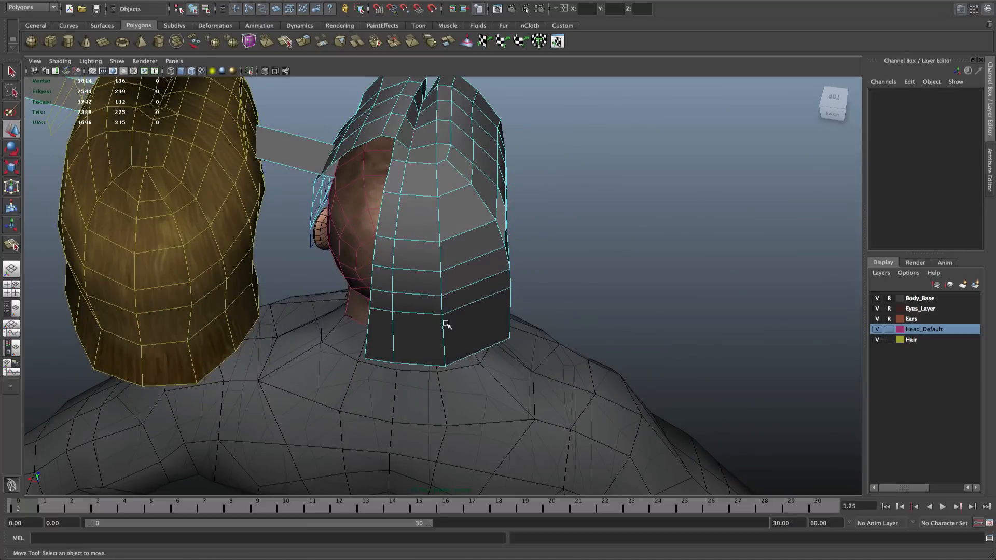
pyautogui.click(445, 324)
pyautogui.press('F8')
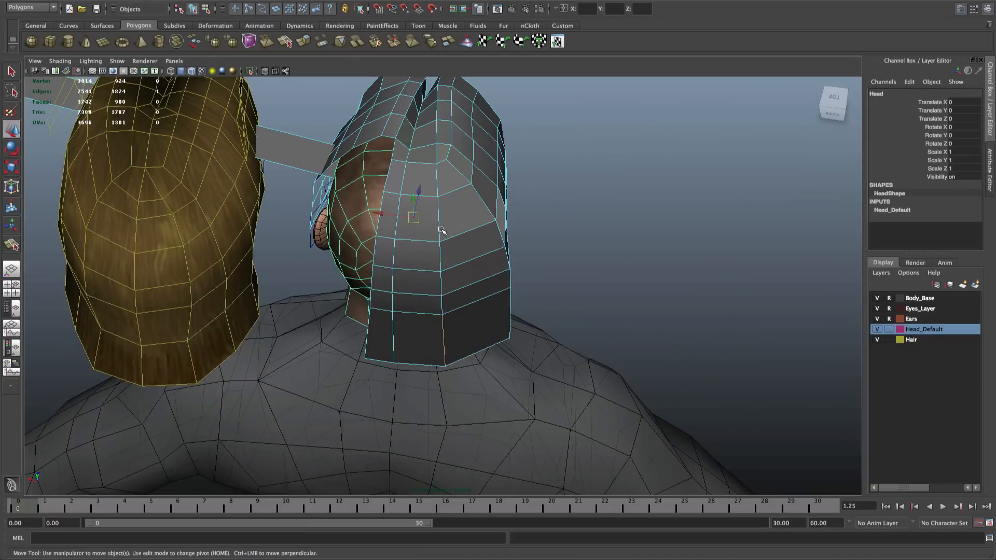
pyautogui.moveTo(441, 229); pyautogui.dragTo(445, 214, button='right')
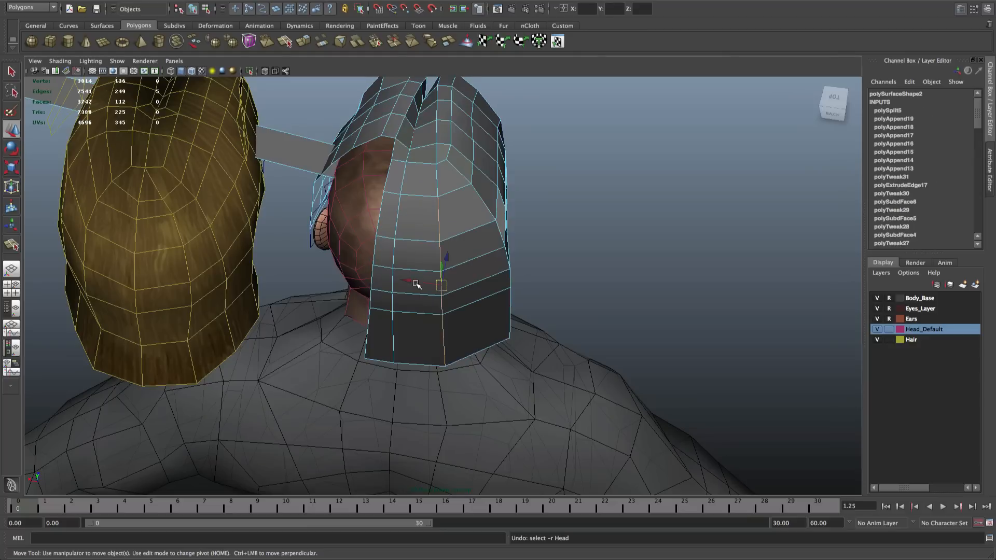
pyautogui.moveTo(409, 284); pyautogui.dragTo(396, 281)
# Reselect the rear corner's vertical edge column, then move and rotate it to refine the curve around the back of the head
pyautogui.keyDown('alt'); pyautogui.moveTo(486, 288); pyautogui.dragTo(477, 246); pyautogui.keyUp('alt')
pyautogui.press('q')
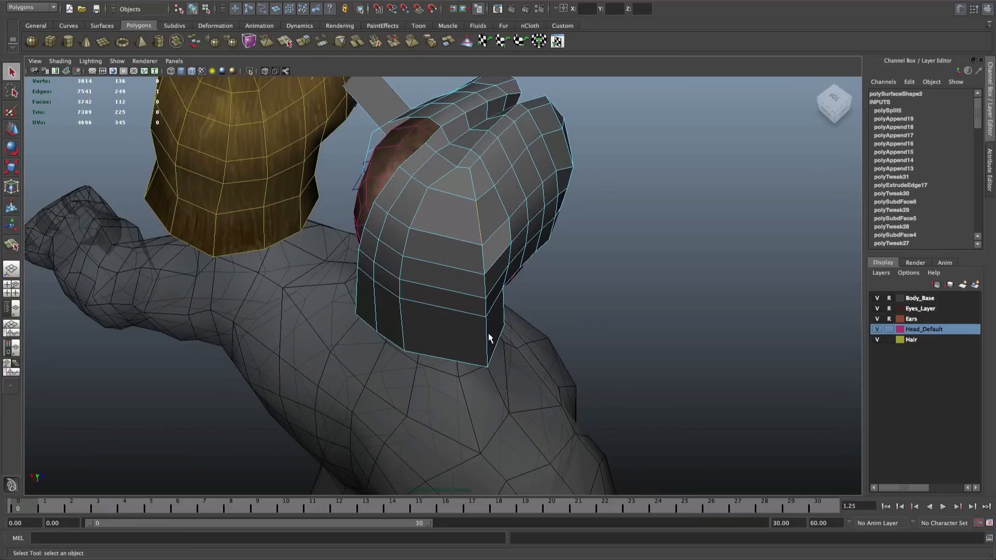
pyautogui.press('w')
pyautogui.doubleClick(486, 333)
pyautogui.moveTo(482, 288); pyautogui.dragTo(465, 284)
pyautogui.press('e')
pyautogui.moveTo(482, 318); pyautogui.dragTo(474, 134)
pyautogui.press('w')
pyautogui.press('e')
pyautogui.press('q')
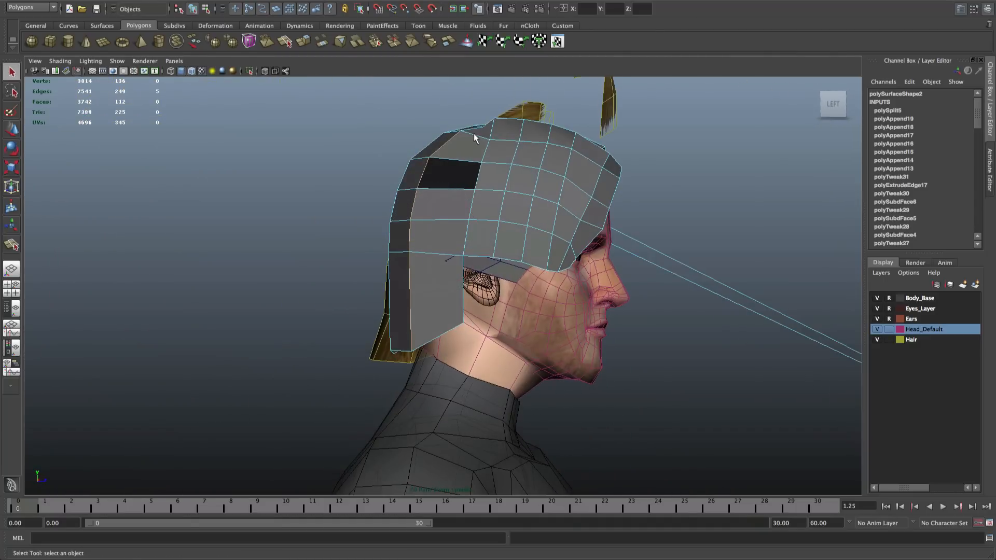
# Reposition the vertices at the upper back of the hair, where the back panel meets the front hair, to smooth the crown
pyautogui.moveTo(492, 143); pyautogui.dragTo(458, 143, button='right')
pyautogui.scroll(5, 517, 100)
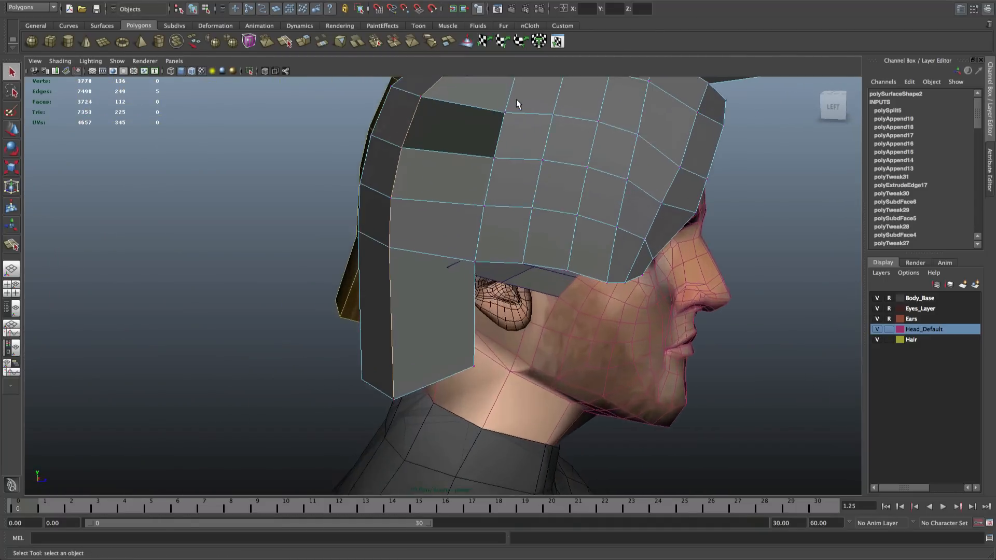
pyautogui.keyDown('alt'); pyautogui.moveTo(513, 143); pyautogui.dragTo(439, 353, button='middle'); pyautogui.keyUp('alt')
pyautogui.scroll(5, 490, 303)
pyautogui.scroll(4, 508, 283)
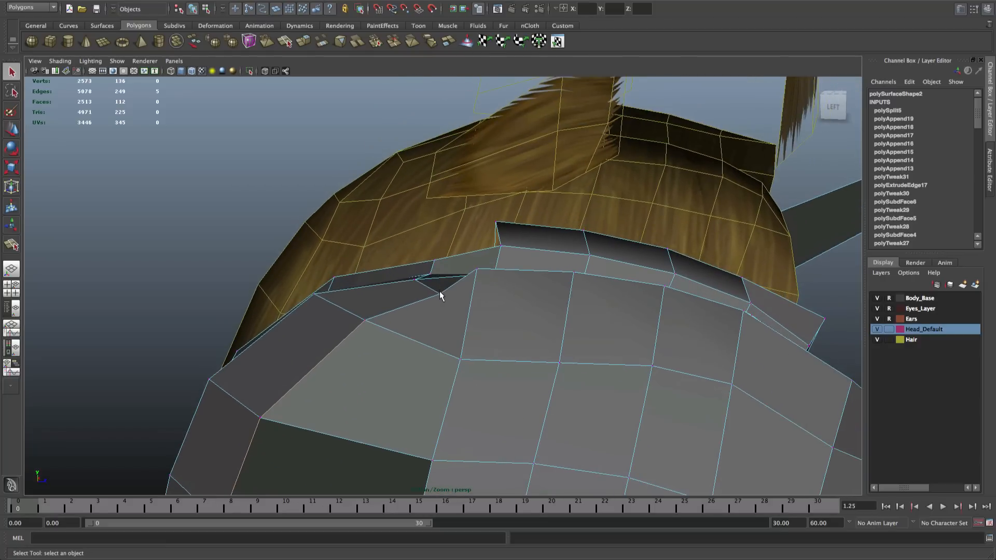
pyautogui.click(441, 296)
pyautogui.scroll(8, 445, 299)
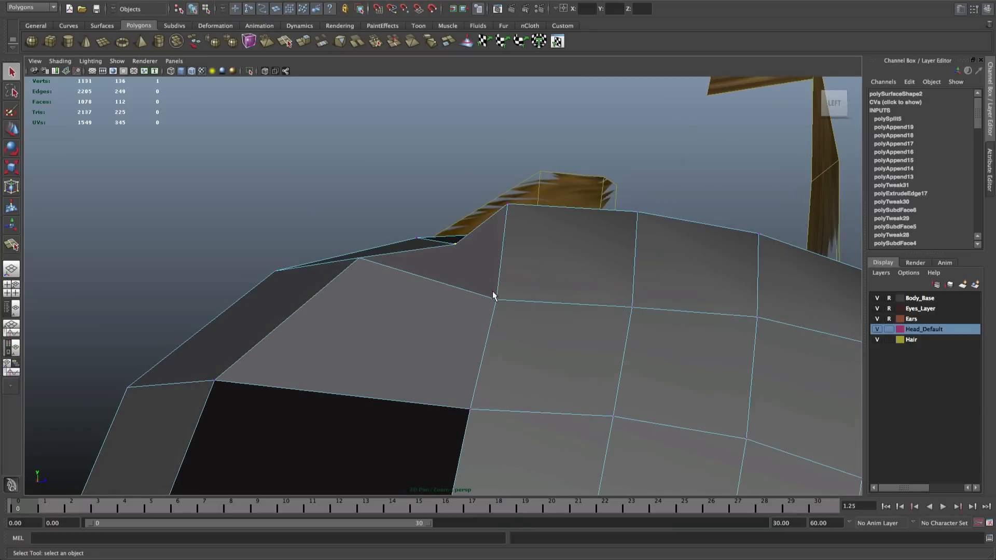
pyautogui.press('w')
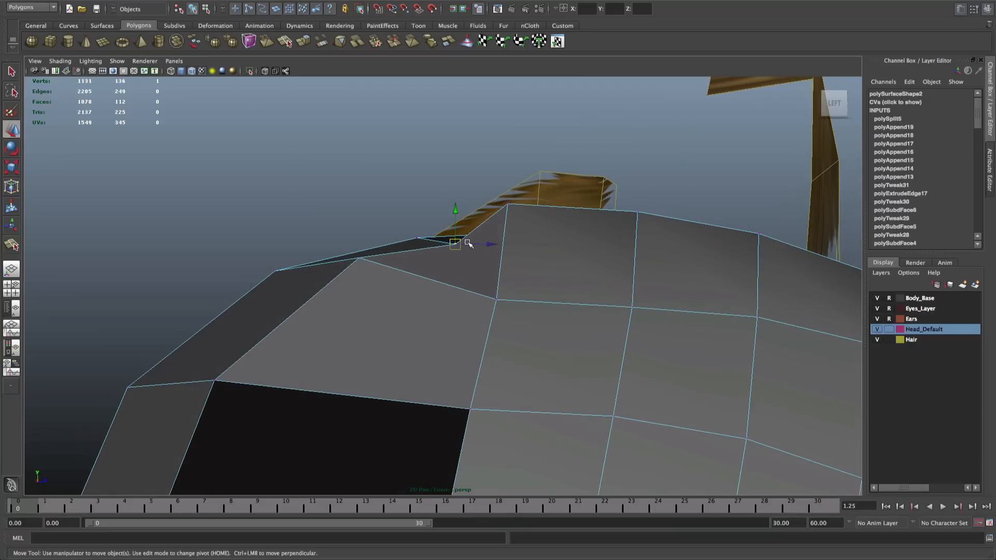
pyautogui.moveTo(458, 242); pyautogui.dragTo(586, 264)
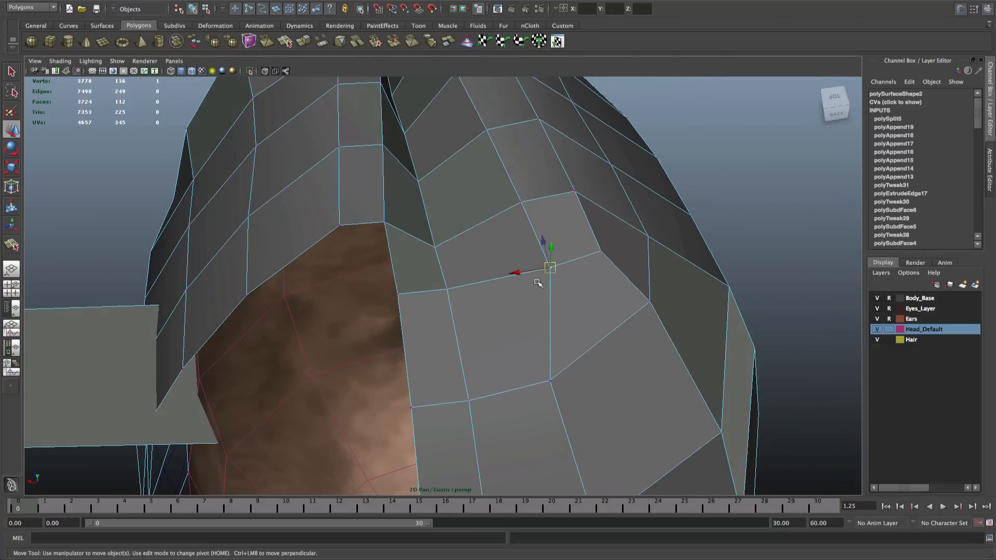
pyautogui.moveTo(517, 272); pyautogui.dragTo(518, 300)
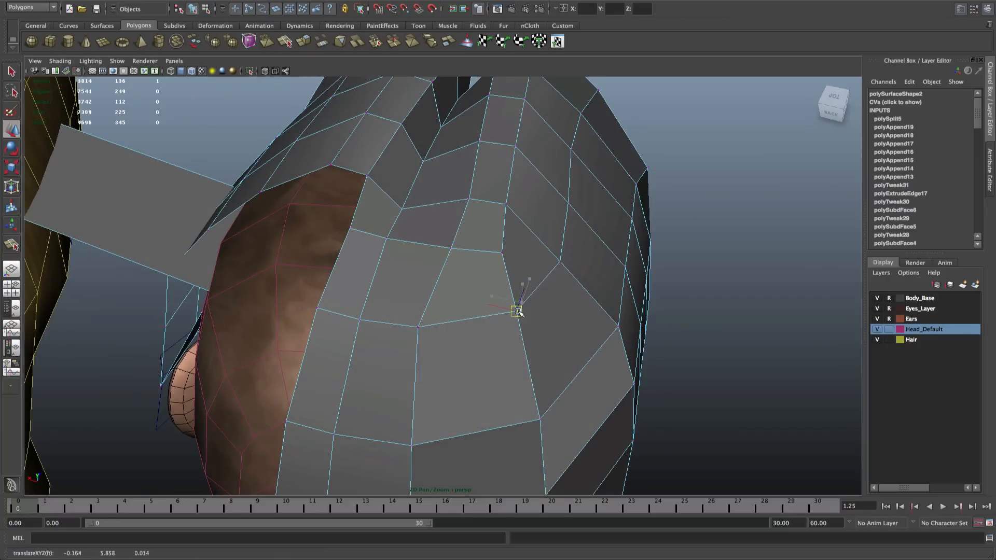
# Delete the faulty dark face on the side of the hair that stretches up into a stray spike
pyautogui.keyDown('alt'); pyautogui.moveTo(518, 309); pyautogui.dragTo(457, 325); pyautogui.keyUp('alt')
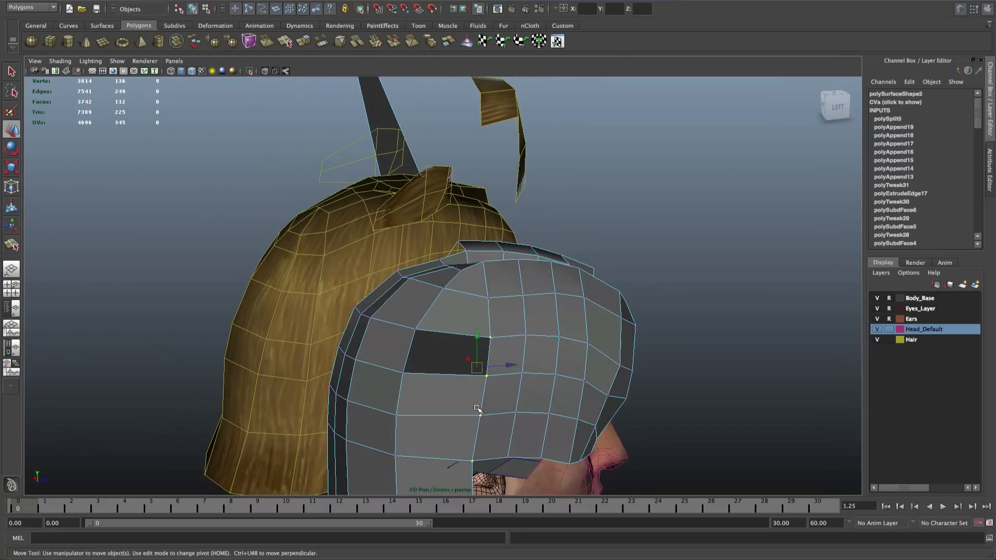
pyautogui.moveTo(469, 387); pyautogui.dragTo(506, 371, button='right')
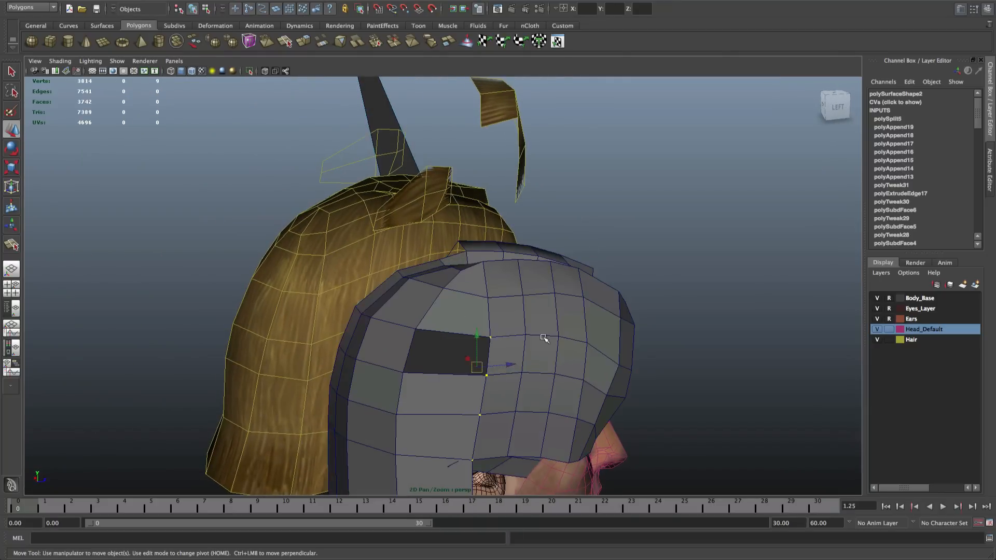
pyautogui.keyDown('alt'); pyautogui.moveTo(553, 328); pyautogui.dragTo(508, 319); pyautogui.keyUp('alt')
pyautogui.keyDown('alt'); pyautogui.moveTo(571, 301); pyautogui.dragTo(512, 318); pyautogui.keyUp('alt')
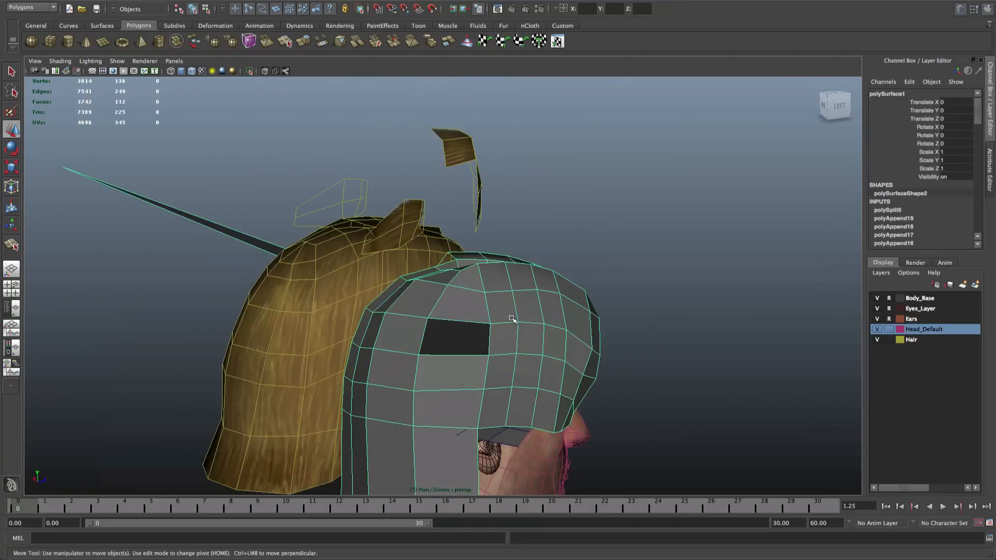
pyautogui.scroll(5, 509, 324)
pyautogui.moveTo(487, 365); pyautogui.dragTo(490, 389, button='right')
pyautogui.click(490, 379)
pyautogui.moveTo(490, 379)
pyautogui.keyDown('alt'); pyautogui.mouseDown()
pyautogui.moveTo(513, 383)
pyautogui.moveTo(493, 390)
pyautogui.mouseUp(); pyautogui.keyUp('alt')
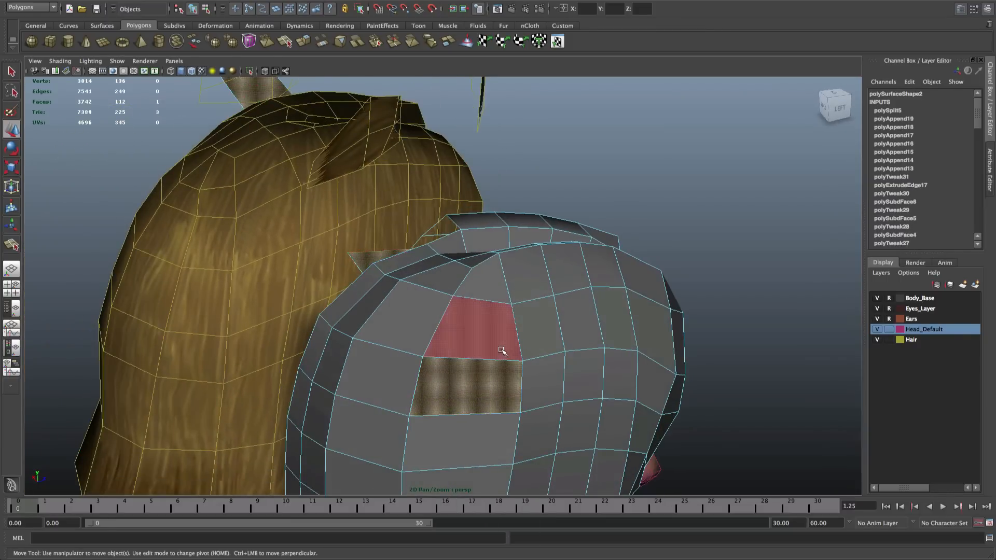
pyautogui.keyDown('alt'); pyautogui.moveTo(503, 352); pyautogui.dragTo(482, 341); pyautogui.keyUp('alt')
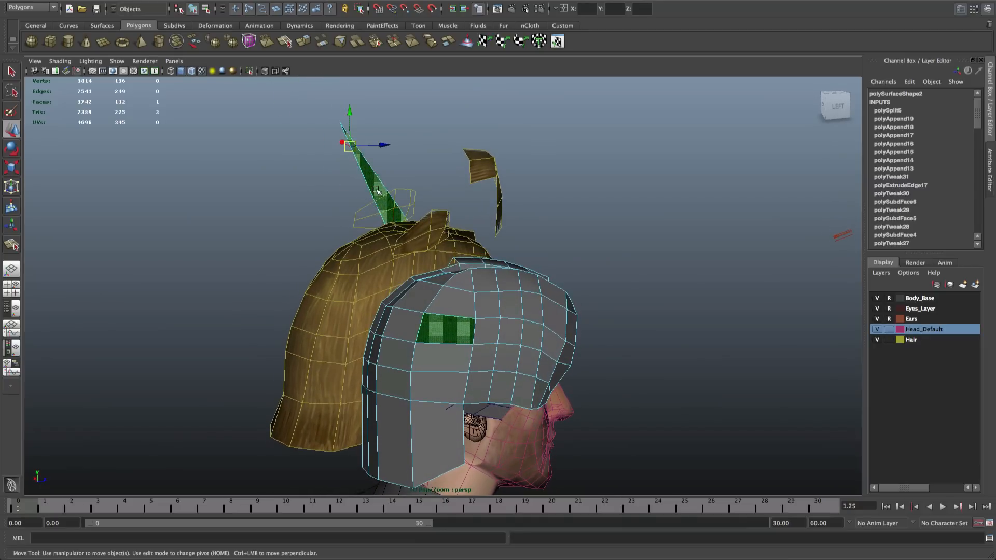
pyautogui.press('Delete')
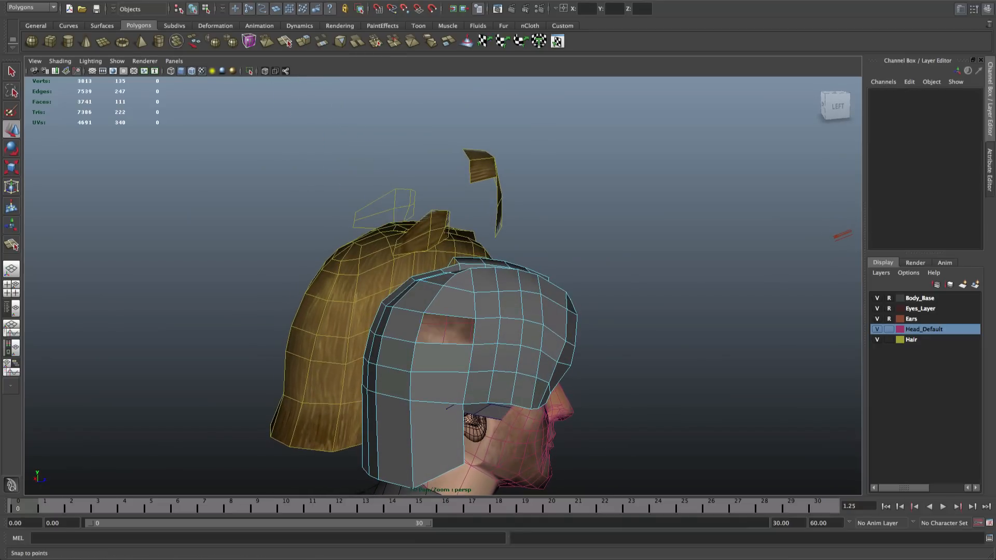
# Fill the rectangular hole in the left side of the hair with an appended polygon between its upper and lower border edges
pyautogui.click(353, 1)
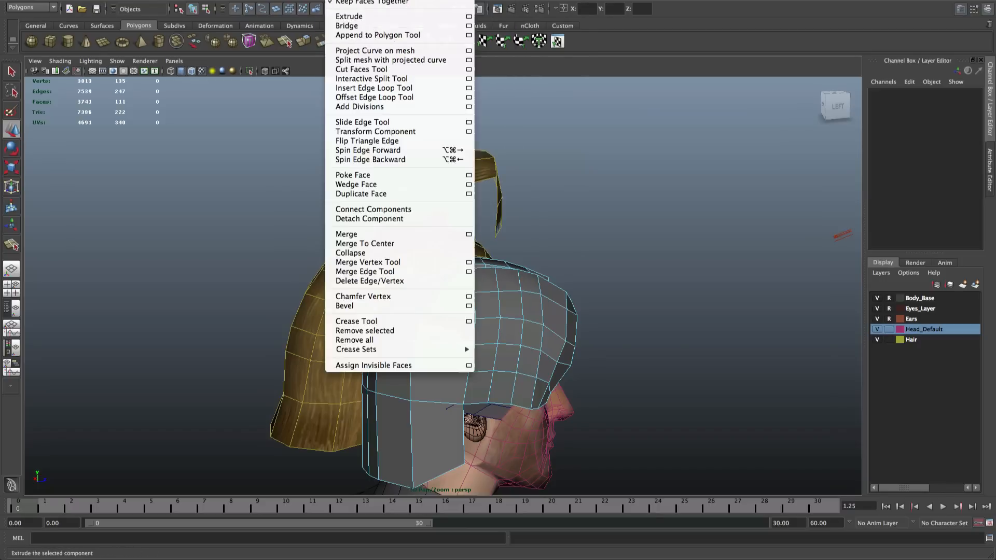
pyautogui.click(377, 34)
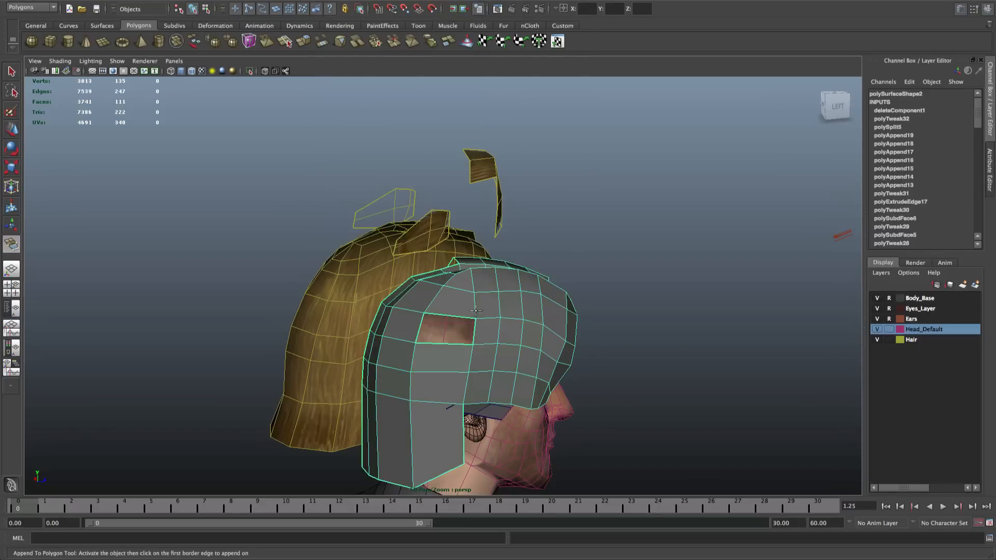
pyautogui.click(461, 317)
pyautogui.click(445, 344)
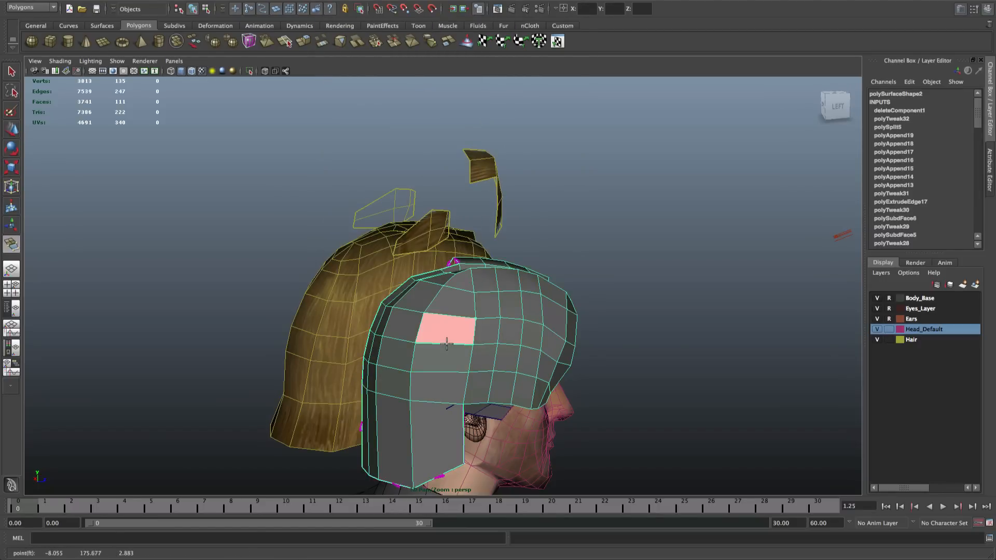
pyautogui.press('w')
pyautogui.keyDown('alt'); pyautogui.moveTo(445, 344); pyautogui.dragTo(478, 376); pyautogui.keyUp('alt')
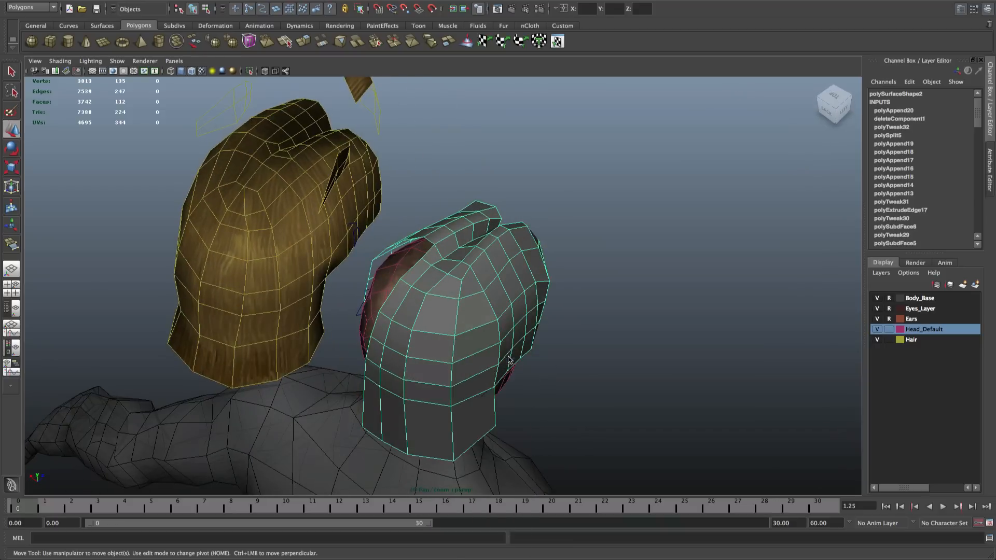
# Extrude the six open vertical border edges of the back panel and move the new edges into place toward the right side
pyautogui.click(556, 341)
pyautogui.keyDown('alt'); pyautogui.moveTo(556, 341); pyautogui.dragTo(608, 335); pyautogui.keyUp('alt')
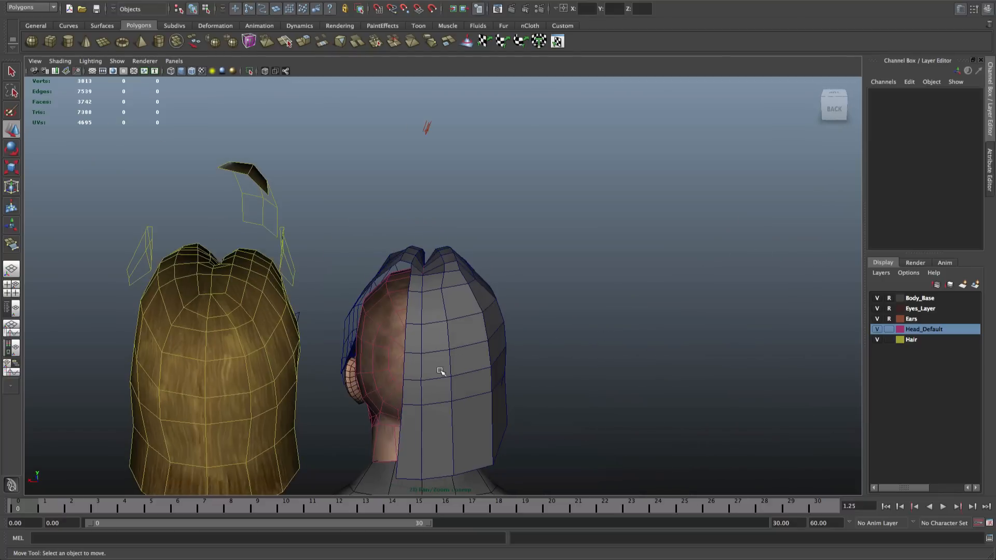
pyautogui.moveTo(440, 371); pyautogui.dragTo(397, 440, button='right')
pyautogui.click(400, 440)
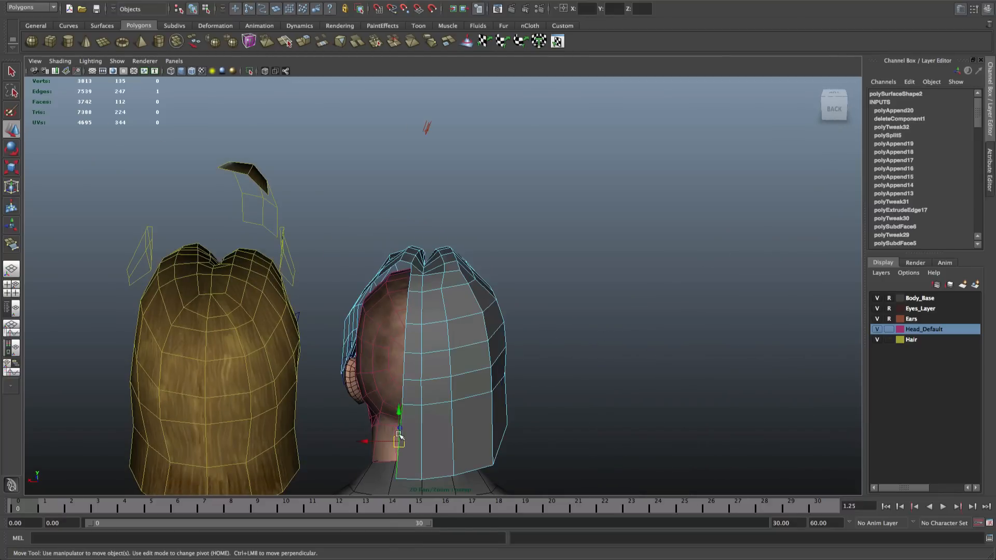
pyautogui.keyDown('alt'); pyautogui.moveTo(401, 439); pyautogui.dragTo(421, 330); pyautogui.keyUp('alt')
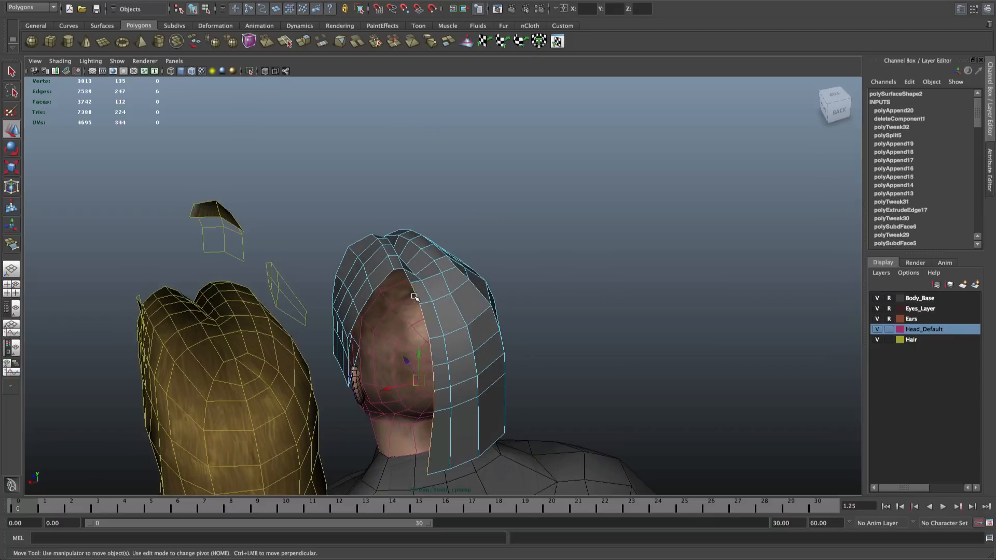
pyautogui.click(341, 1)
pyautogui.click(361, 17)
pyautogui.moveTo(419, 385); pyautogui.dragTo(419, 363)
pyautogui.press('e')
pyautogui.press('w')
pyautogui.moveTo(414, 399)
pyautogui.mouseDown()
pyautogui.moveTo(429, 378)
pyautogui.moveTo(422, 402)
pyautogui.mouseUp()
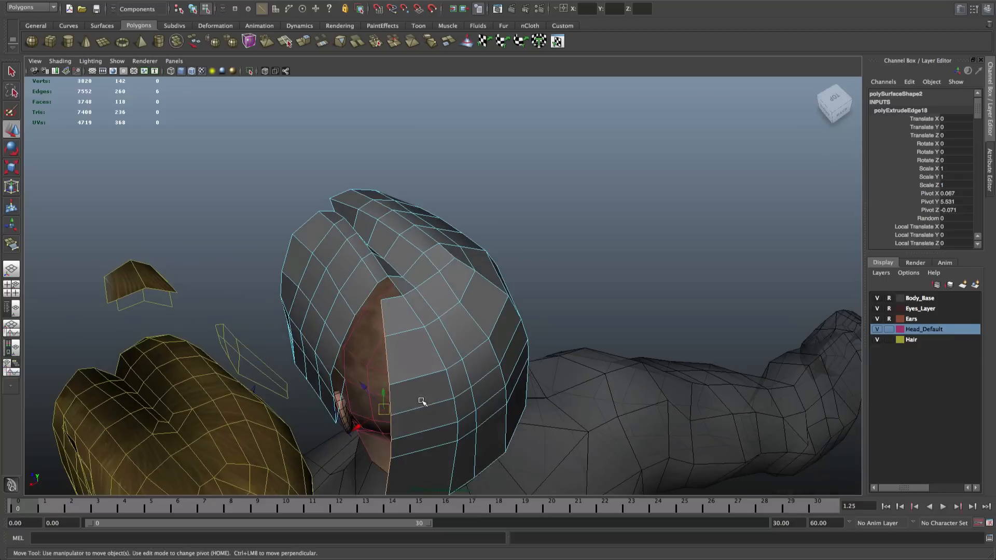
# Append a polygon at the crown joining the top edge of the extruded strip to the adjacent front hair edge
pyautogui.press('q')
pyautogui.click(338, 1)
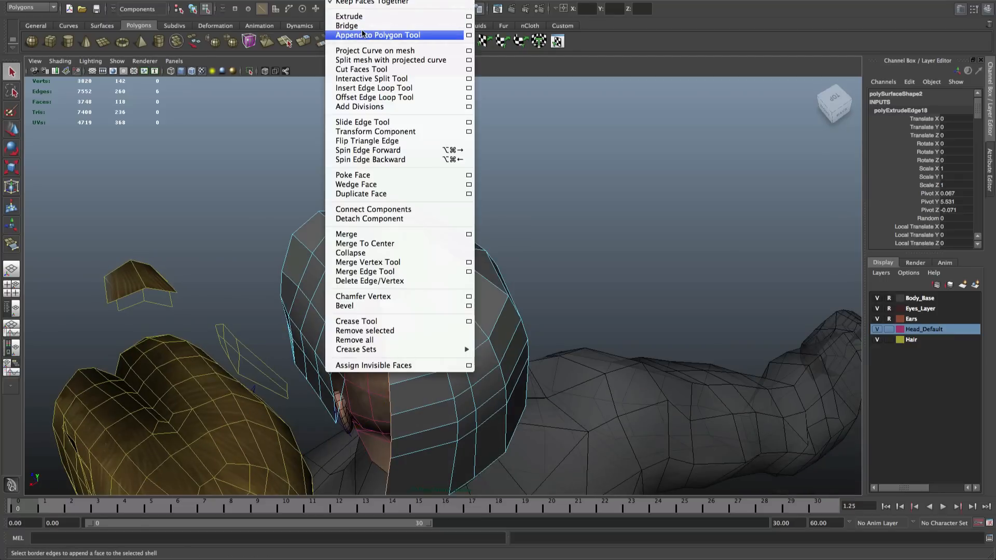
pyautogui.click(355, 27)
pyautogui.click(382, 283)
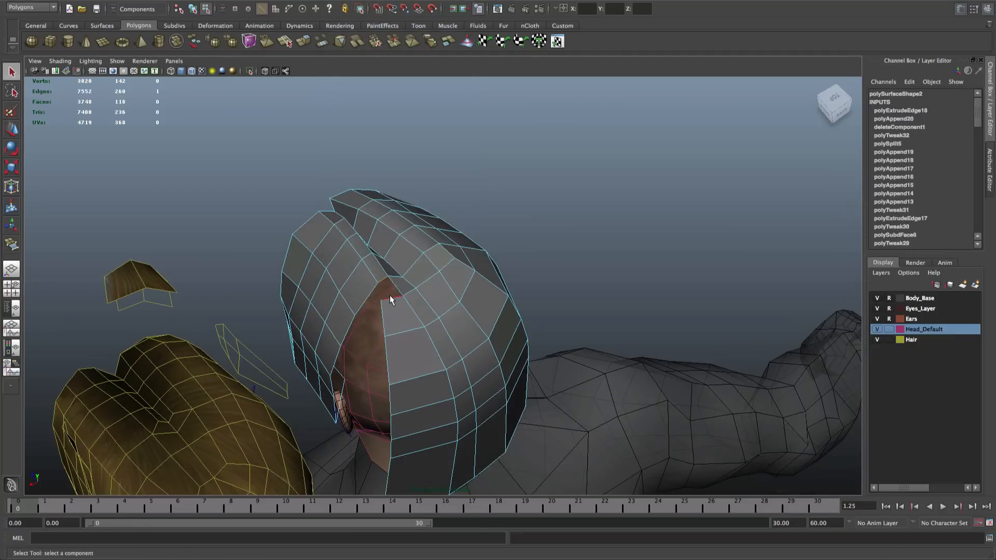
pyautogui.click(338, 1)
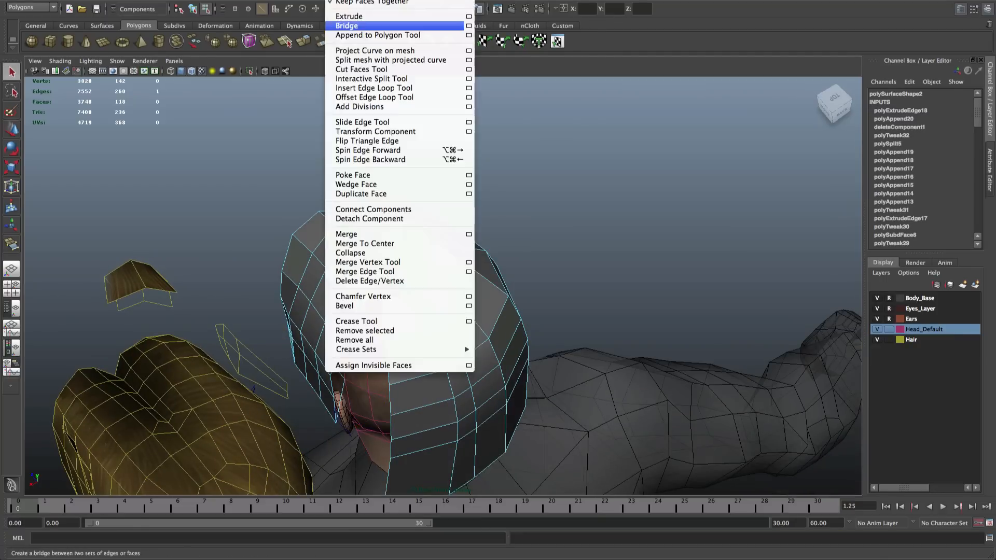
pyautogui.click(362, 35)
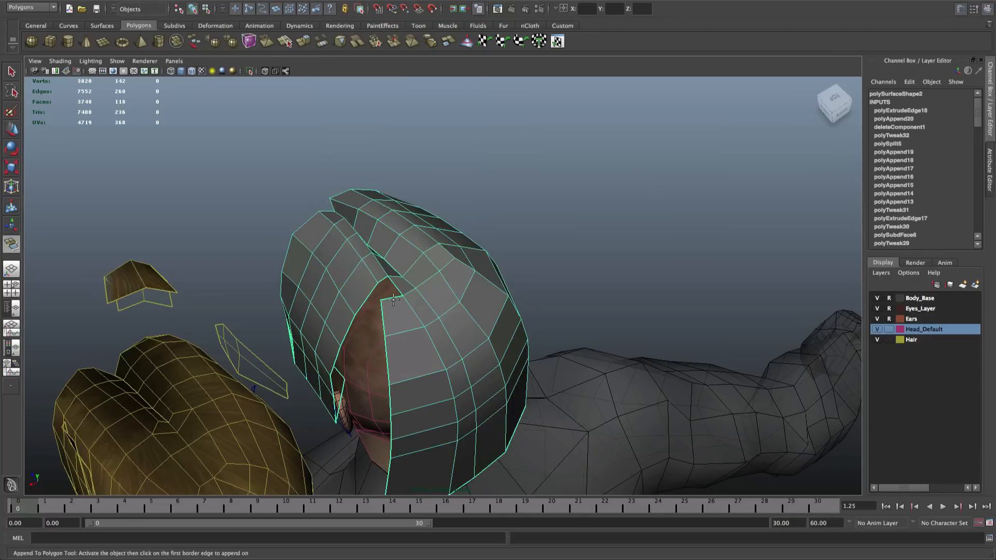
pyautogui.click(393, 300)
pyautogui.click(383, 283)
pyautogui.press('q')
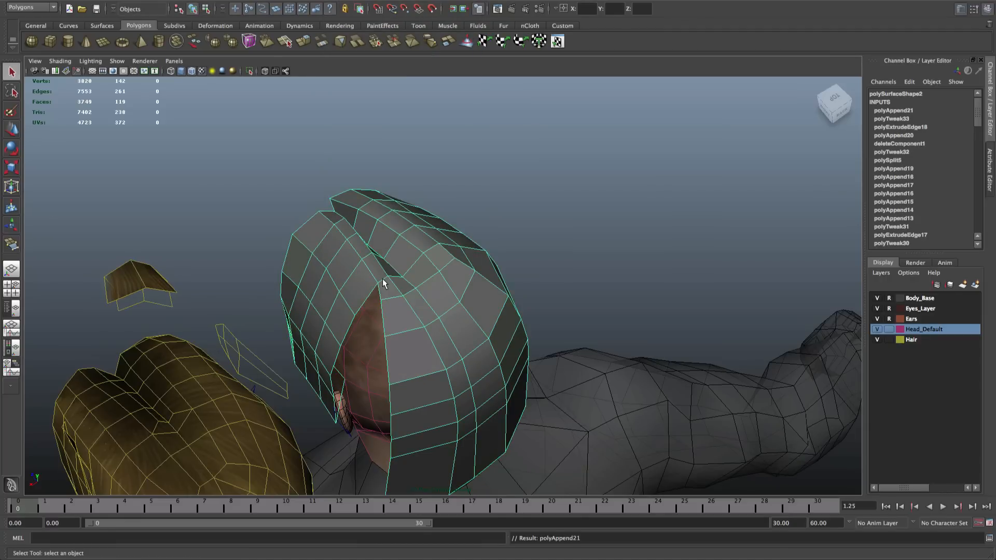
# Reposition the vertex at the top of the right side gap, just below the crown
pyautogui.keyDown('alt'); pyautogui.moveTo(383, 283); pyautogui.dragTo(418, 303); pyautogui.keyUp('alt')
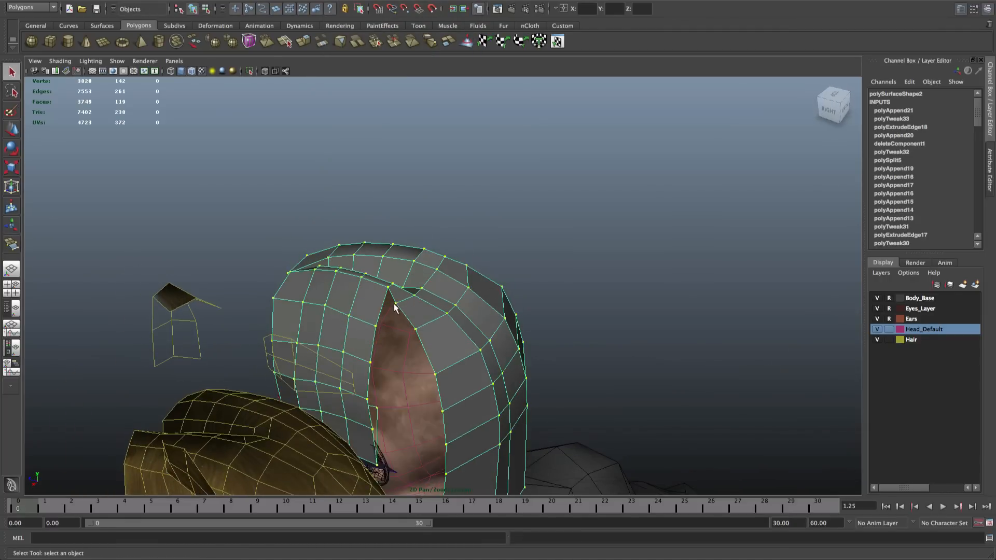
pyautogui.click(397, 306)
pyautogui.press('w')
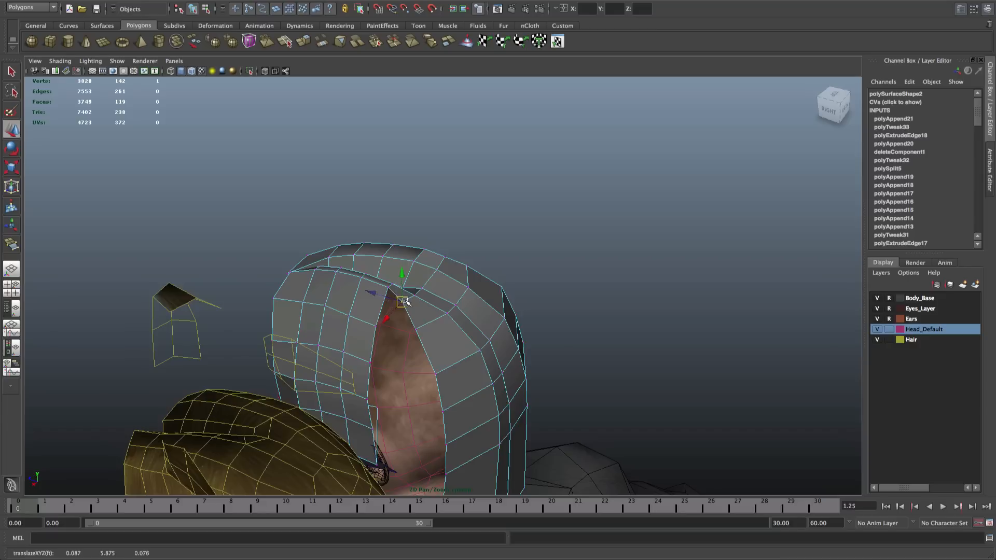
pyautogui.keyDown('alt'); pyautogui.moveTo(441, 342); pyautogui.dragTo(422, 301, button='middle'); pyautogui.keyUp('alt')
pyautogui.scroll(-2, 423, 304)
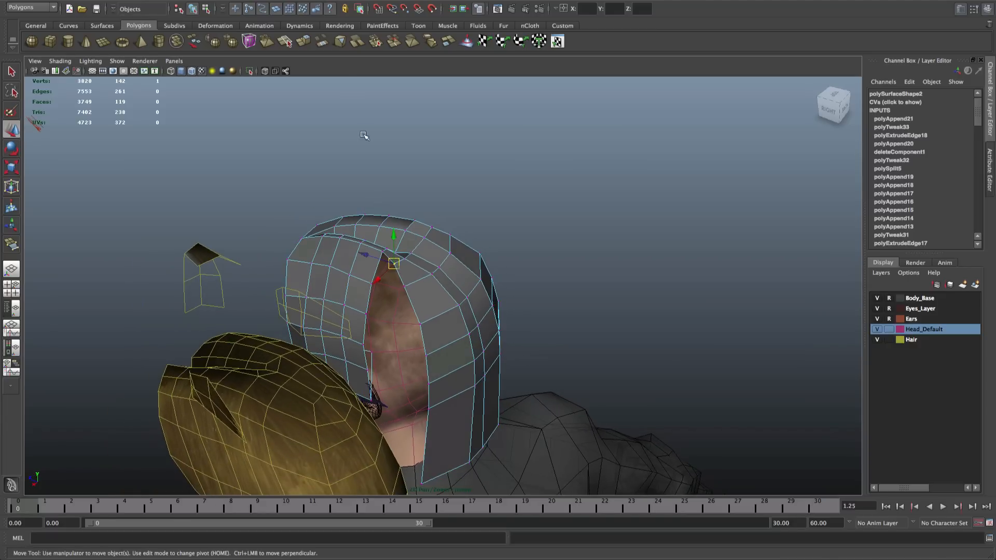
pyautogui.click(317, 0)
pyautogui.moveTo(340, 0)
pyautogui.click(381, 35)
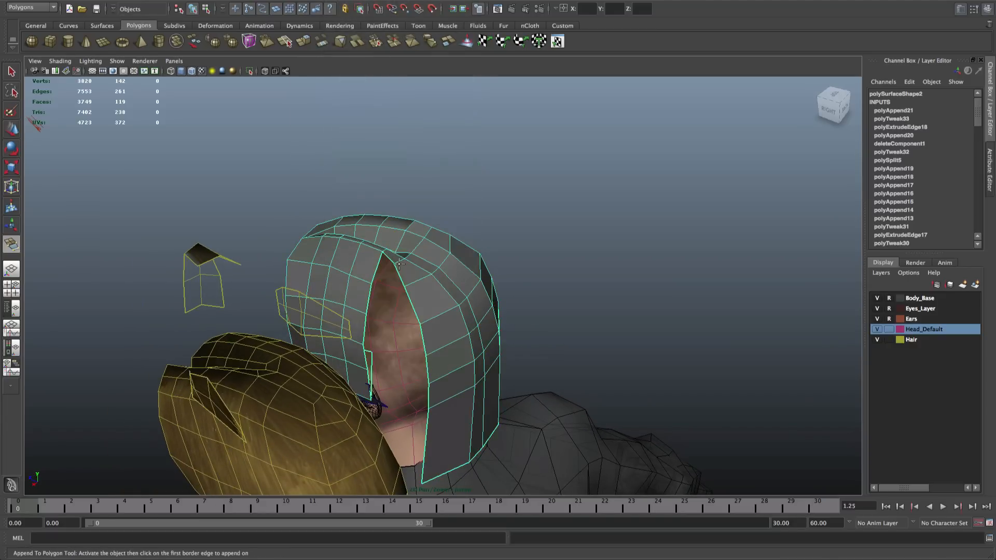
pyautogui.click(379, 266)
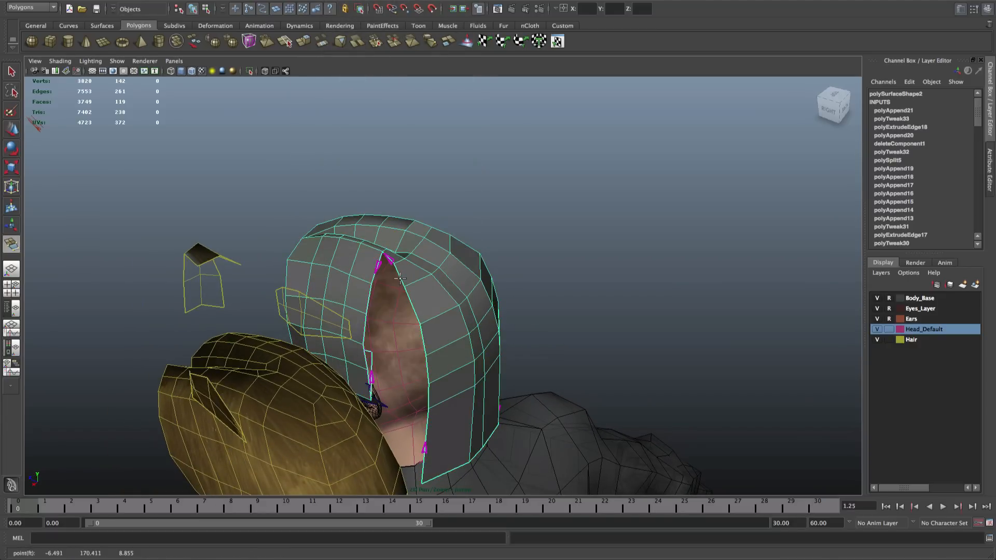
pyautogui.press('Return')
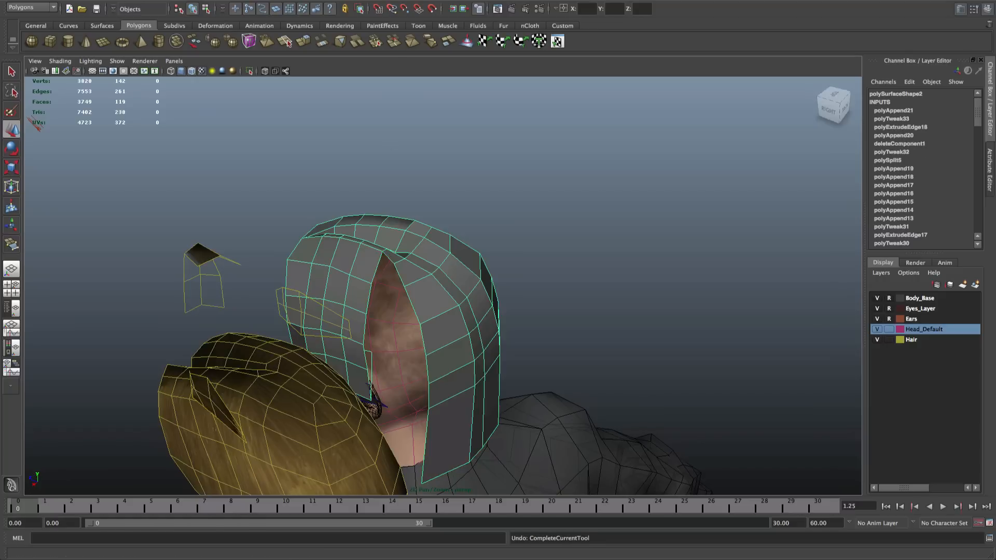
# Close the top of the right side gap with two appended polygons between the front hair and the back strip
pyautogui.click(339, 0)
pyautogui.click(363, 35)
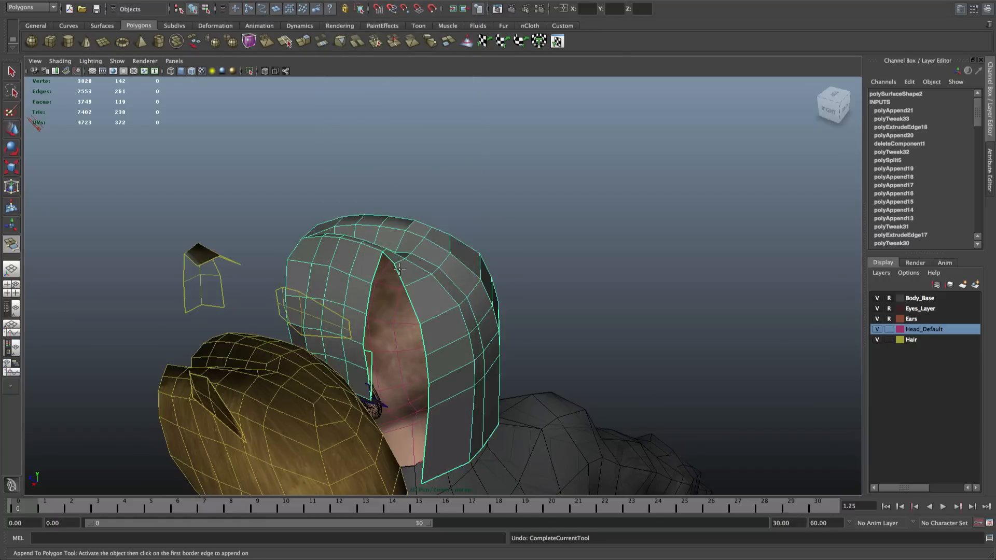
pyautogui.click(399, 268)
pyautogui.press('Return')
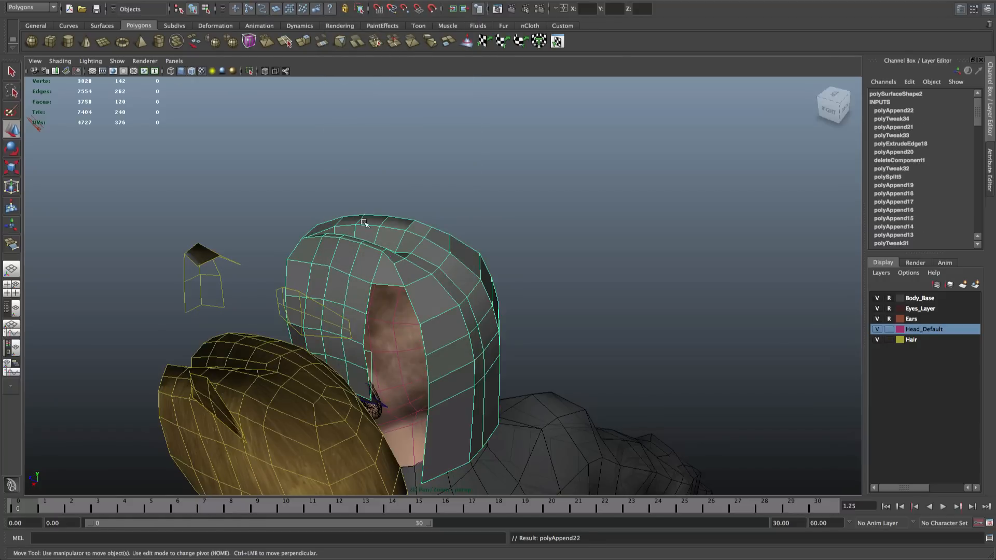
pyautogui.click(339, 0)
pyautogui.click(368, 35)
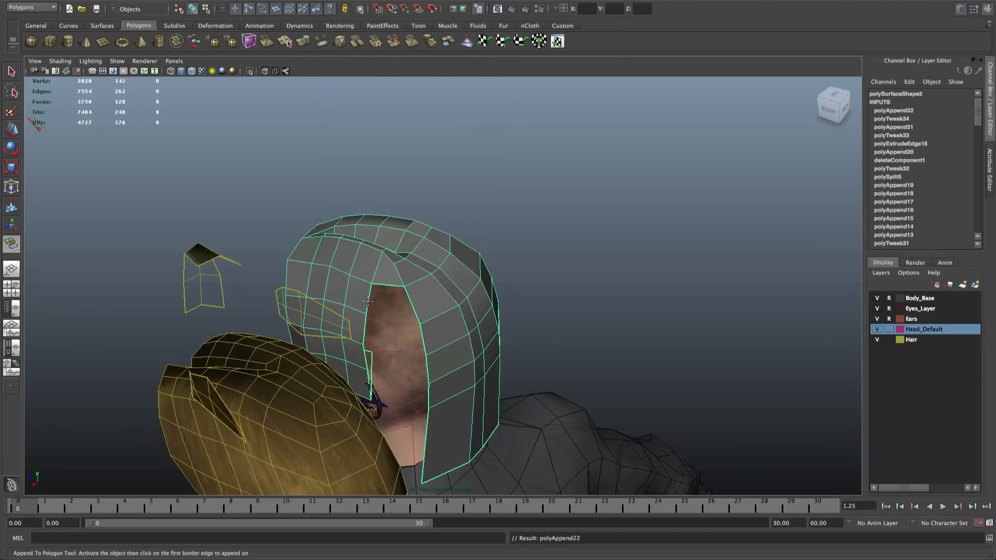
pyautogui.click(367, 301)
pyautogui.click(413, 312)
pyautogui.press('Return')
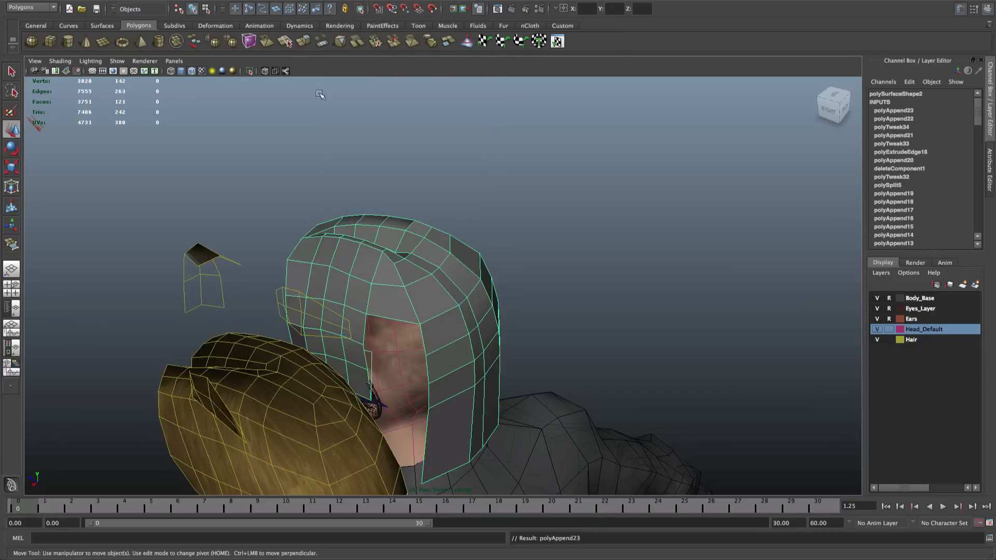
# Continue down the right side gap with two more appended polygons bridging the front hair to the back strip
pyautogui.click(339, 0)
pyautogui.click(366, 35)
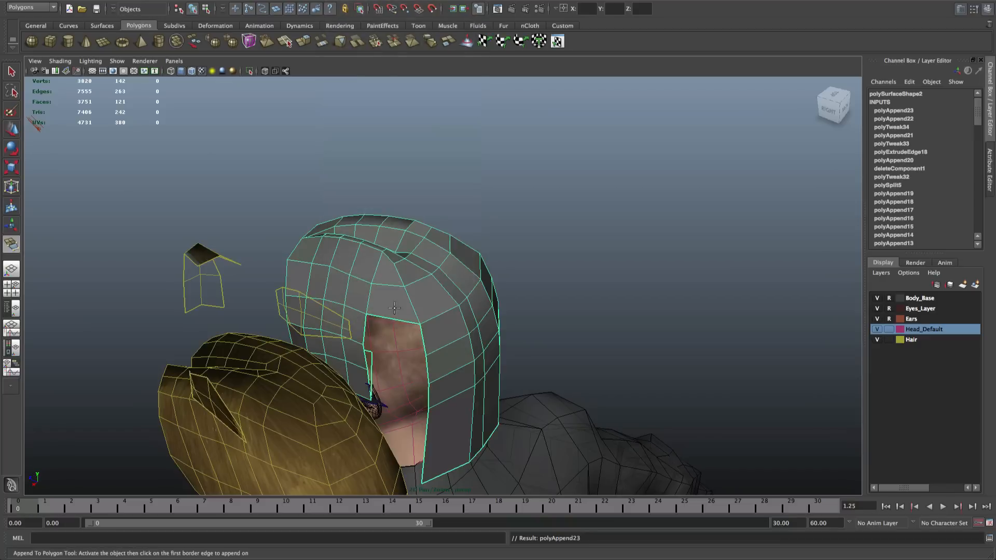
pyautogui.click(365, 334)
pyautogui.click(426, 341)
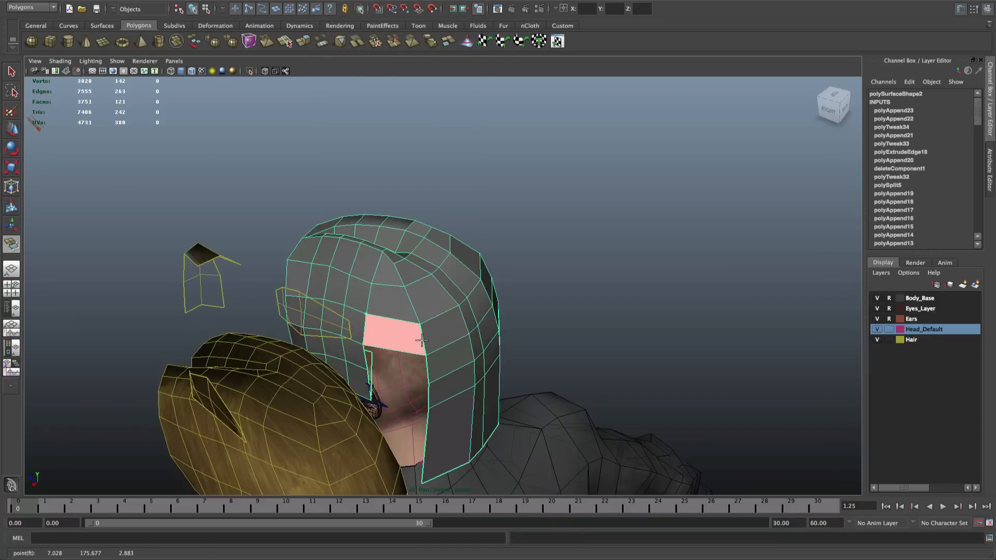
pyautogui.press('w')
pyautogui.scroll(3, 415, 347)
pyautogui.keyDown('alt'); pyautogui.moveTo(378, 355); pyautogui.dragTo(375, 276, button='middle'); pyautogui.keyUp('alt')
pyautogui.scroll(2, 377, 277)
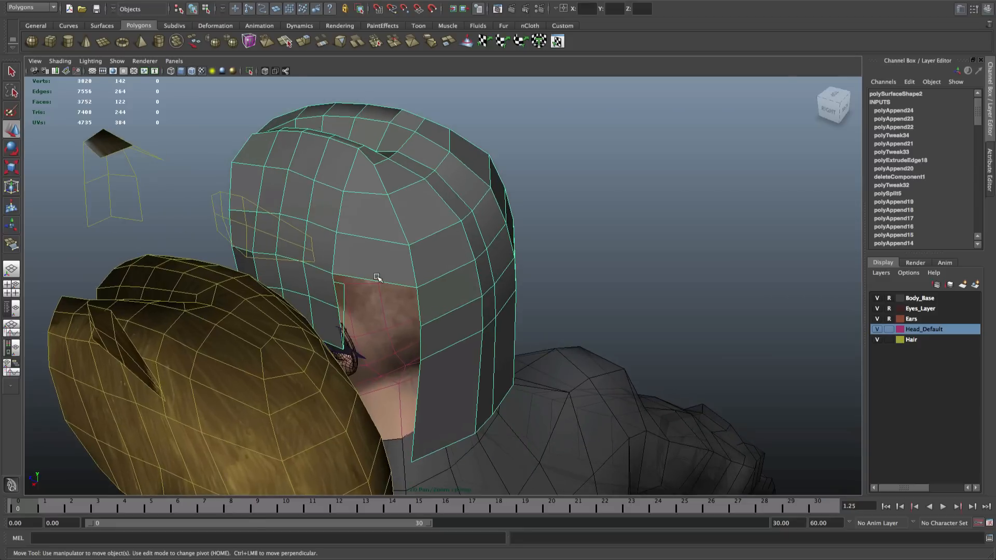
pyautogui.keyDown('alt'); pyautogui.moveTo(377, 278); pyautogui.dragTo(367, 263); pyautogui.keyUp('alt')
pyautogui.click(340, 1)
pyautogui.click(379, 35)
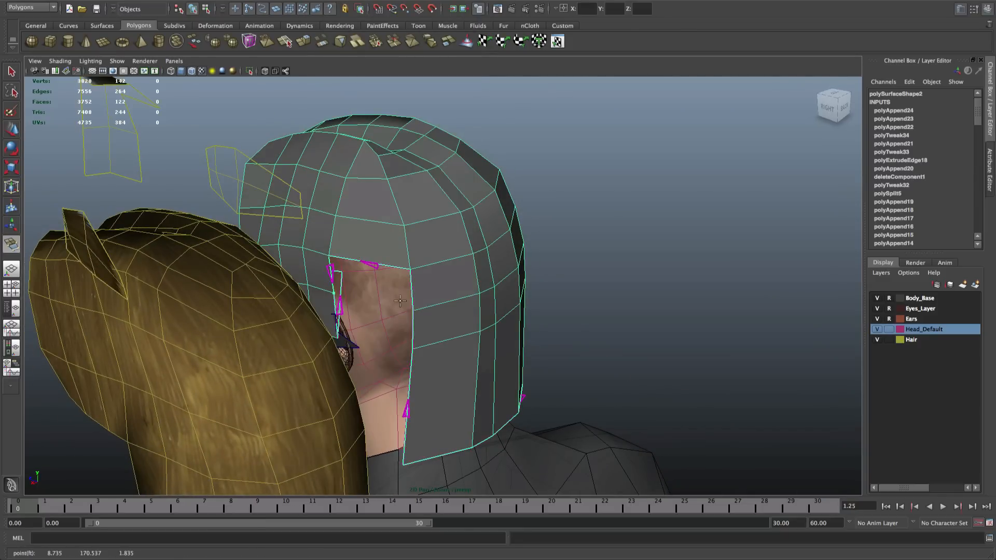
pyautogui.click(411, 294)
pyautogui.press('Return')
# Append one more polygon across the right side gap, level with the lower end of the front hair
pyautogui.click(340, 0)
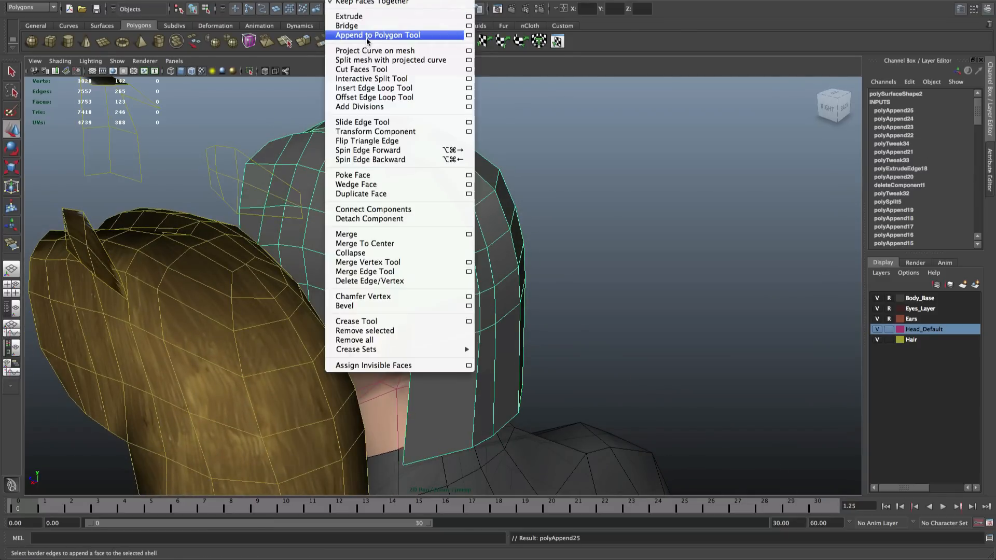
pyautogui.click(378, 34)
pyautogui.click(337, 301)
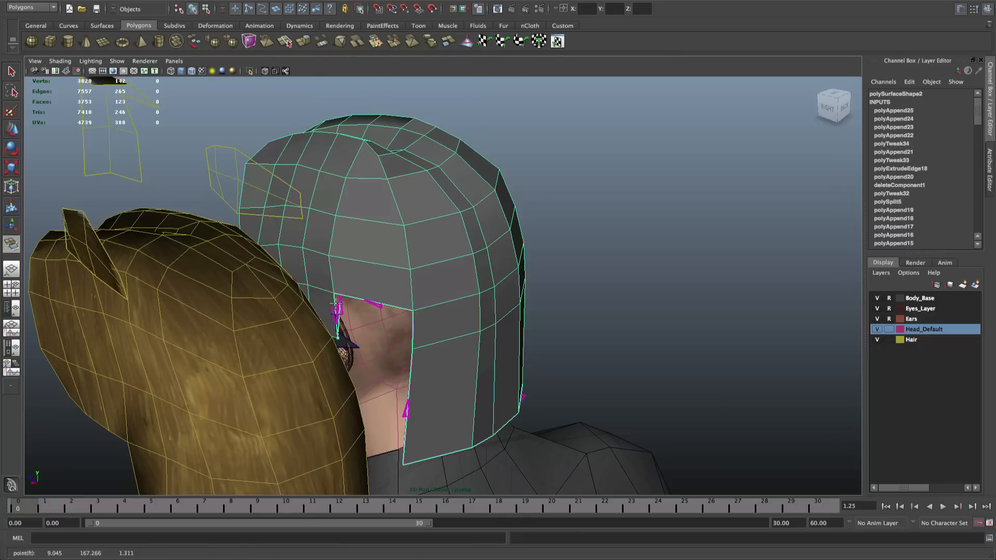
pyautogui.click(415, 327)
pyautogui.press('Return')
pyautogui.click(339, 0)
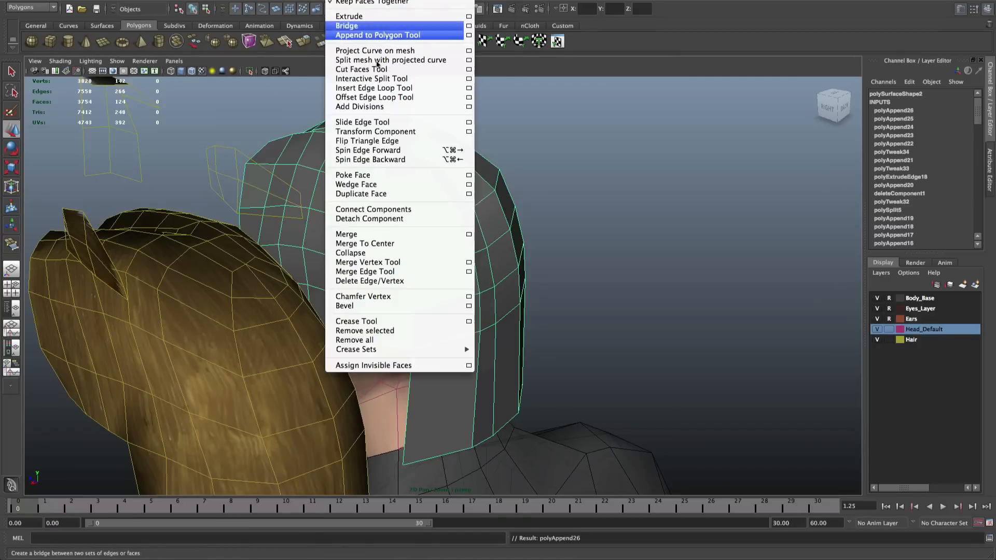
pyautogui.click(378, 34)
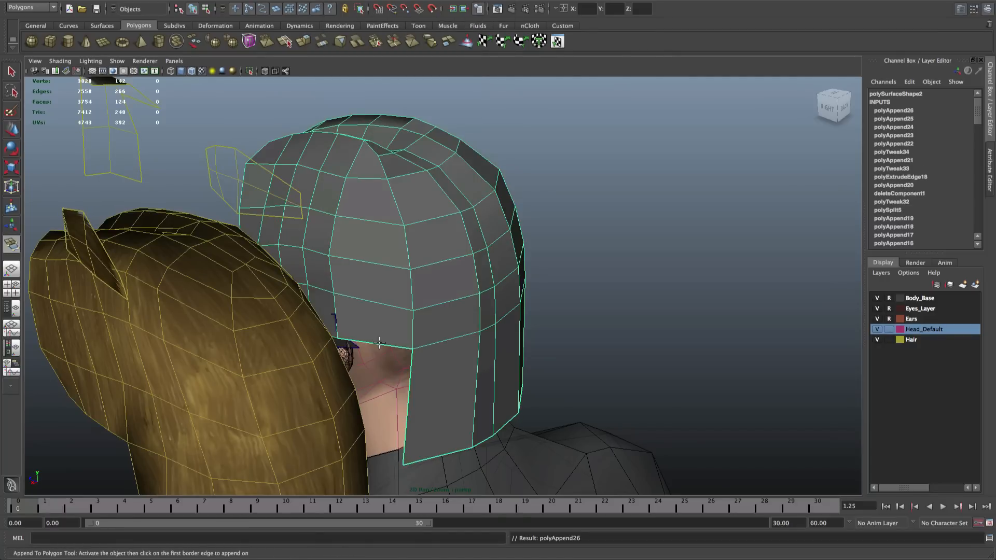
pyautogui.click(380, 343)
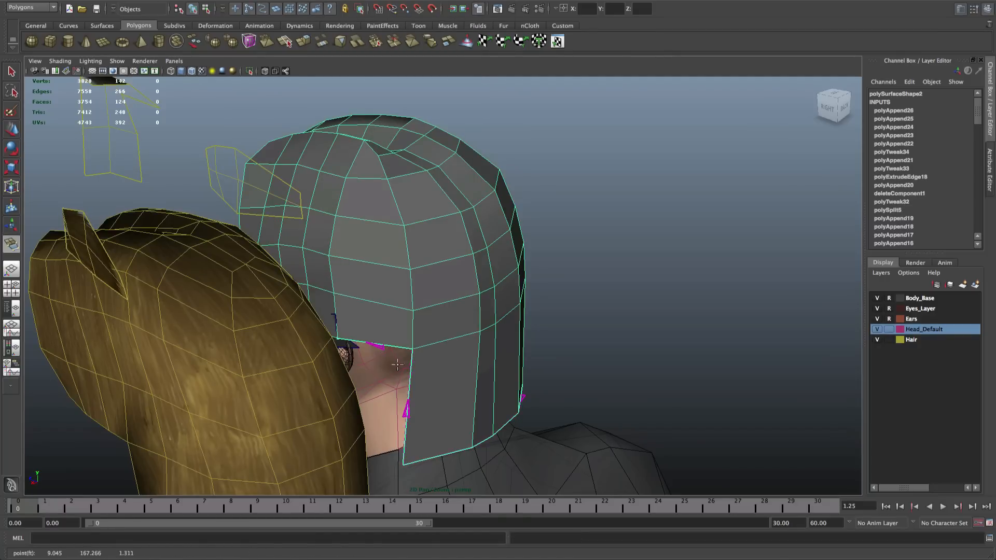
pyautogui.click(410, 391)
pyautogui.click(379, 343)
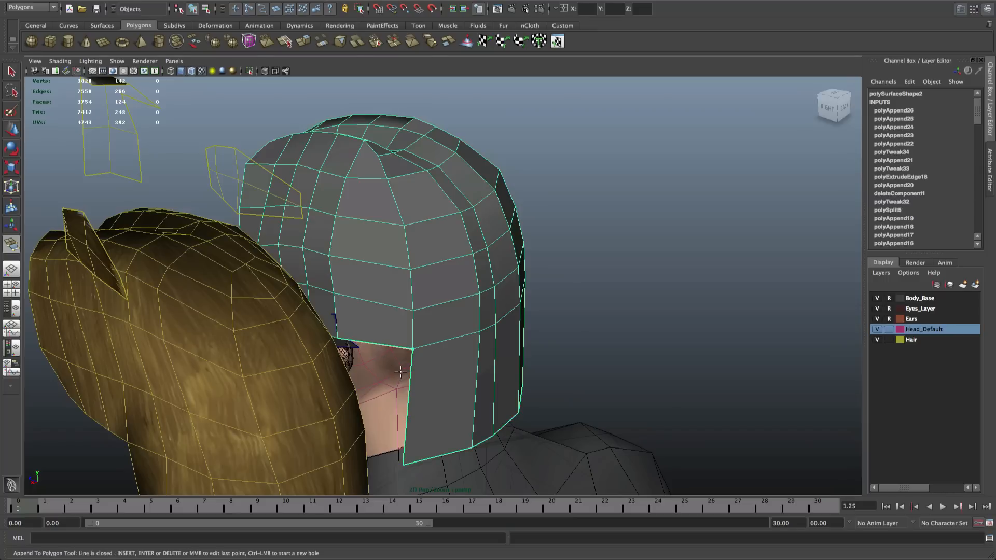
pyautogui.press('Return')
# Append a polygon at the lower right side, joining the bottom edge of the side hair to the back panel's front edge
pyautogui.click(365, 1)
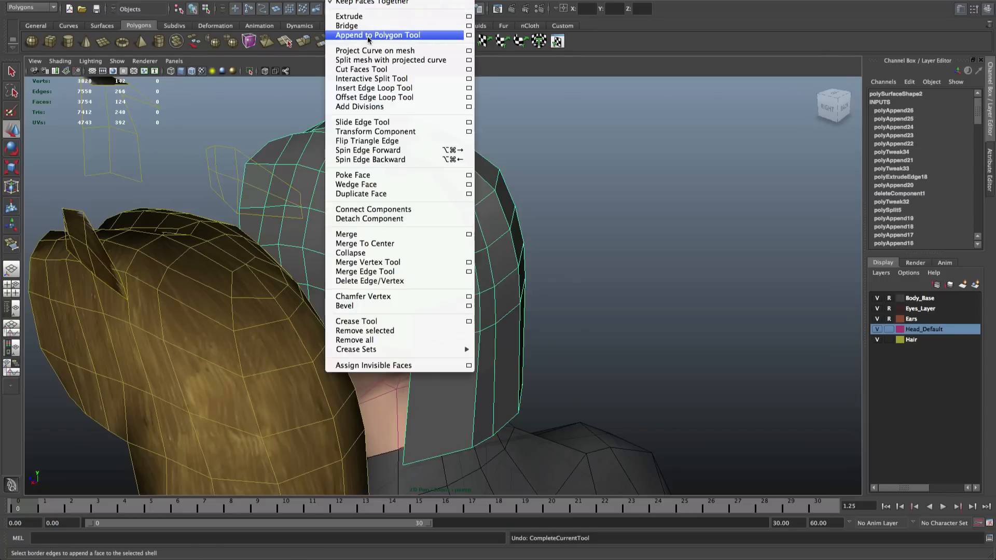
pyautogui.click(369, 35)
pyautogui.click(382, 345)
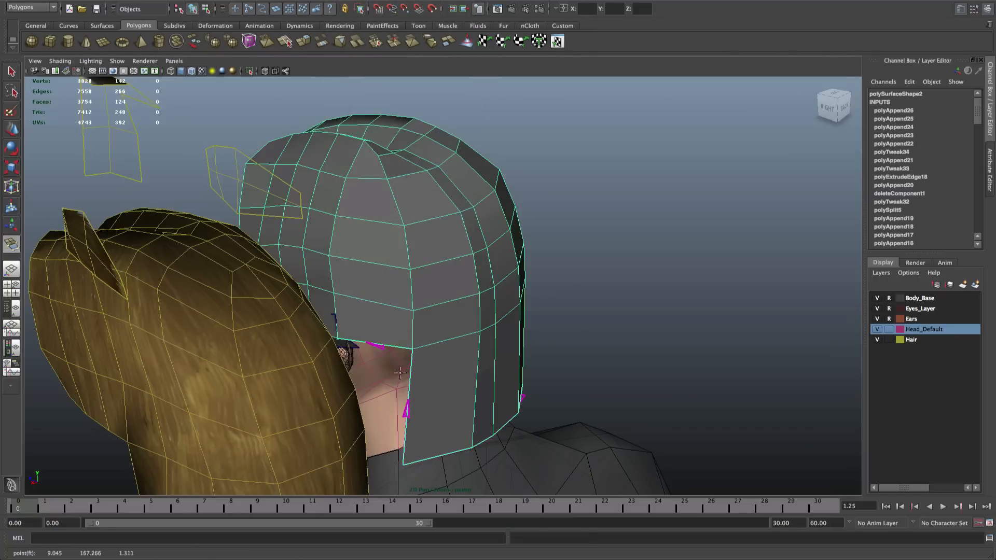
pyautogui.click(408, 399)
pyautogui.press('Return')
# Split the outer edge of the appended triangle with the Interactive Split Tool and move the added vertex forward to square off the face
pyautogui.click(365, 0)
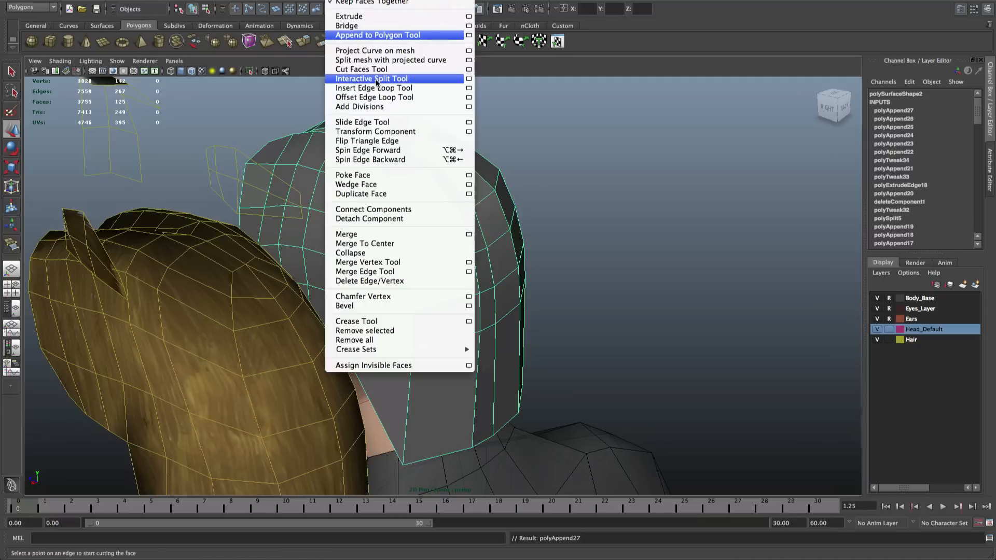
pyautogui.click(374, 79)
pyautogui.press('w')
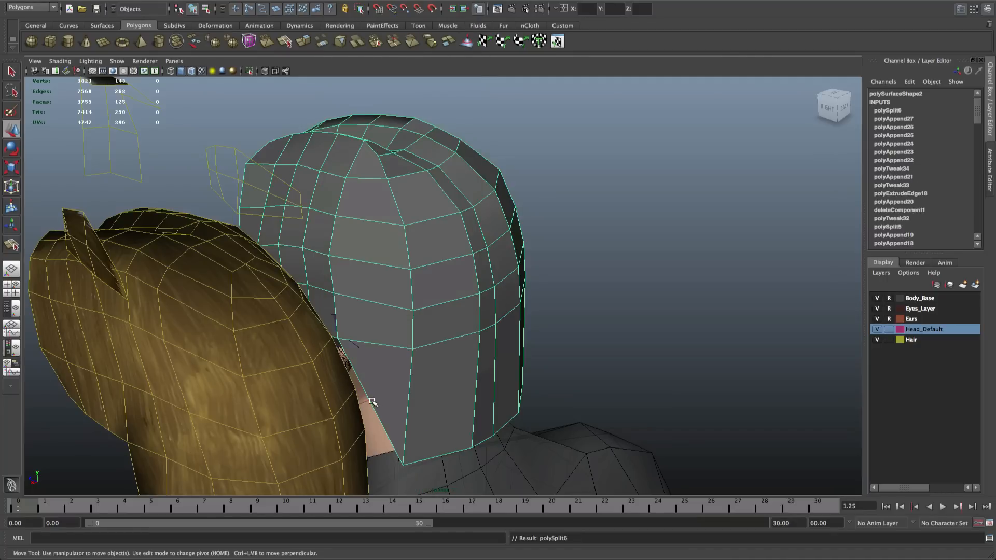
pyautogui.moveTo(374, 403); pyautogui.dragTo(361, 399, button='right')
pyautogui.click(370, 403)
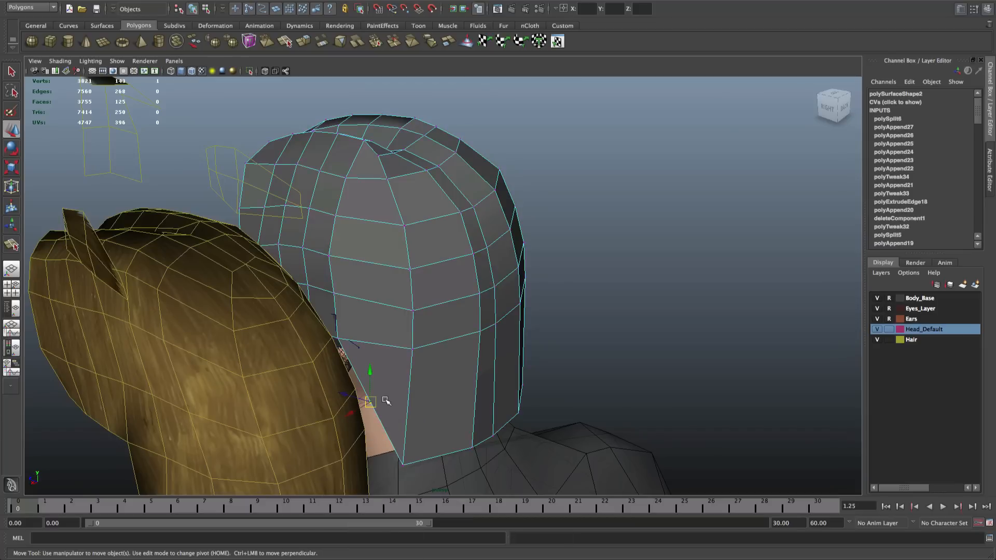
pyautogui.moveTo(366, 400); pyautogui.dragTo(337, 390)
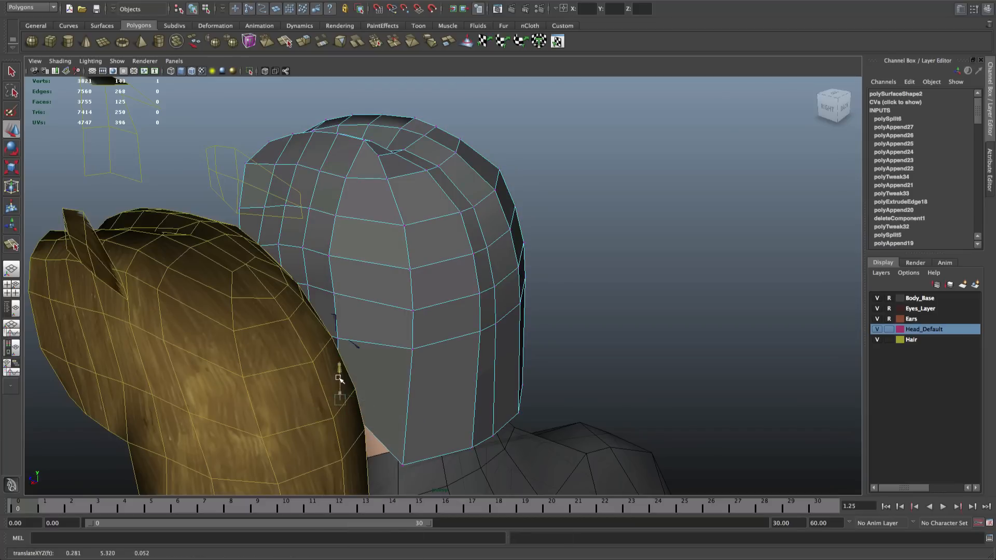
# Reposition the bottom corner vertex where the right side face meets the back panel
pyautogui.keyDown('alt'); pyautogui.moveTo(390, 420); pyautogui.dragTo(367, 427); pyautogui.keyUp('alt')
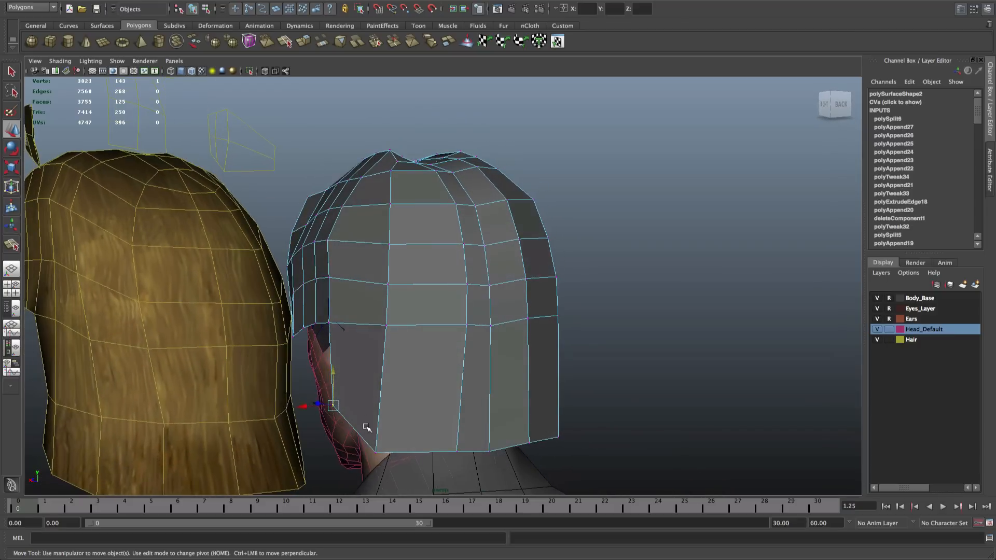
pyautogui.click(378, 453)
pyautogui.click(379, 433)
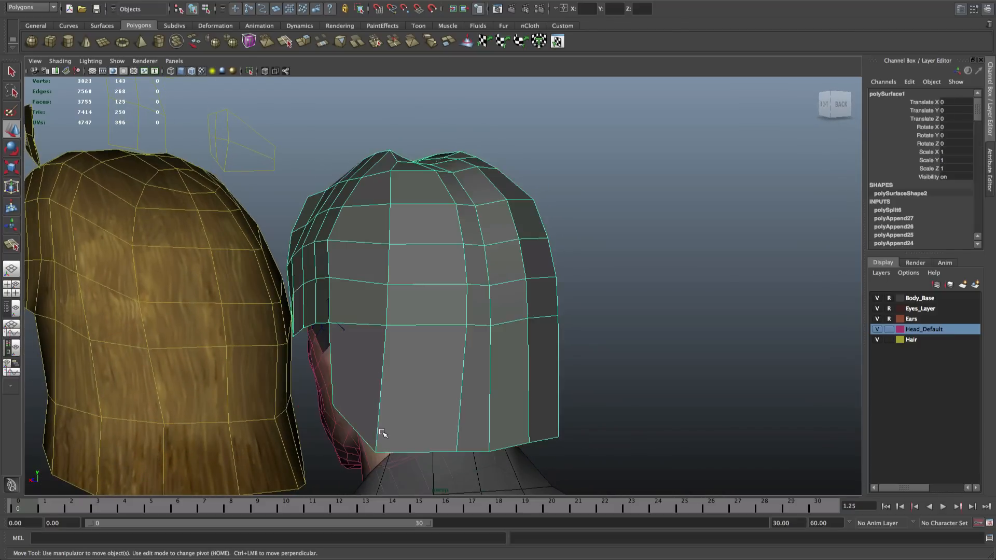
pyautogui.moveTo(383, 431); pyautogui.dragTo(362, 425, button='right')
pyautogui.click(376, 452)
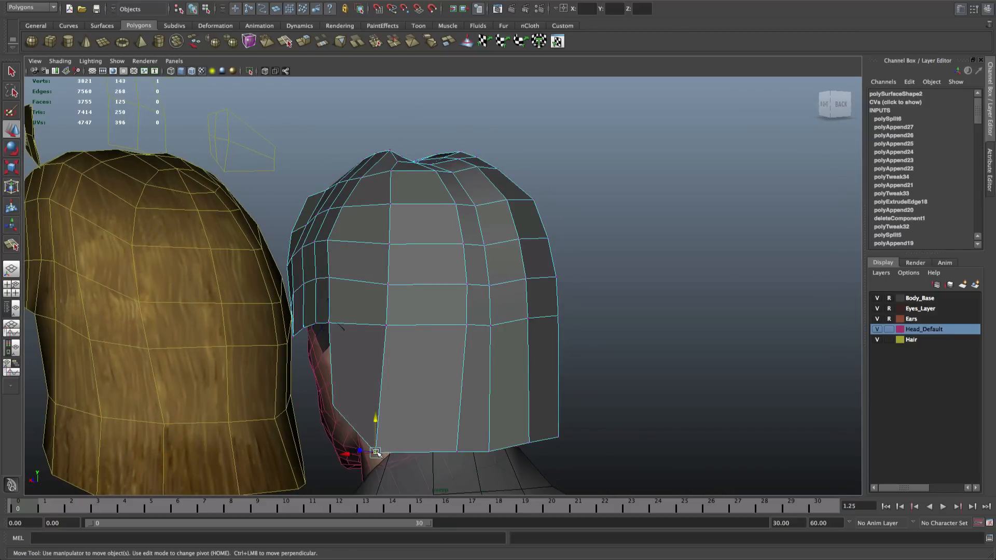
pyautogui.moveTo(364, 453); pyautogui.dragTo(381, 453)
# Select the row of vertices along the bottom edge of the hair and move it down
pyautogui.keyDown('alt'); pyautogui.moveTo(402, 320); pyautogui.dragTo(500, 255); pyautogui.keyUp('alt')
pyautogui.press('q')
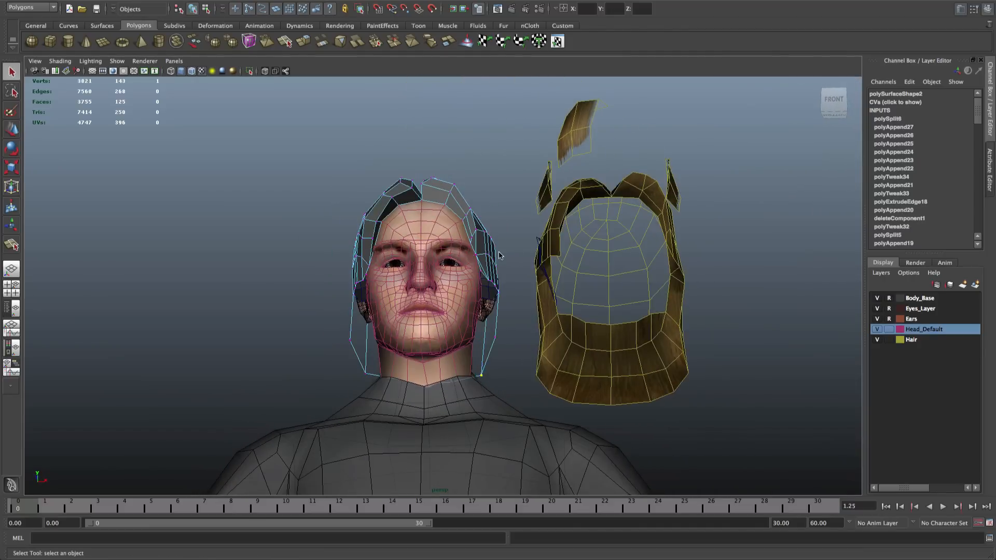
pyautogui.moveTo(497, 256); pyautogui.dragTo(488, 210, button='right')
pyautogui.click(489, 210)
pyautogui.keyDown('alt'); pyautogui.moveTo(489, 211); pyautogui.dragTo(651, 236); pyautogui.keyUp('alt')
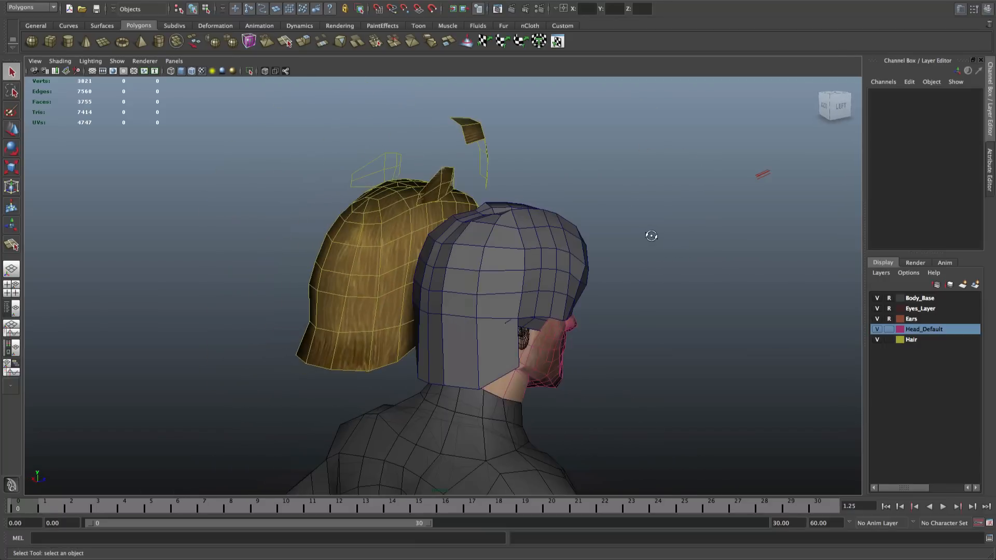
pyautogui.keyDown('alt'); pyautogui.moveTo(521, 322); pyautogui.dragTo(582, 346); pyautogui.keyUp('alt')
pyautogui.click(442, 351)
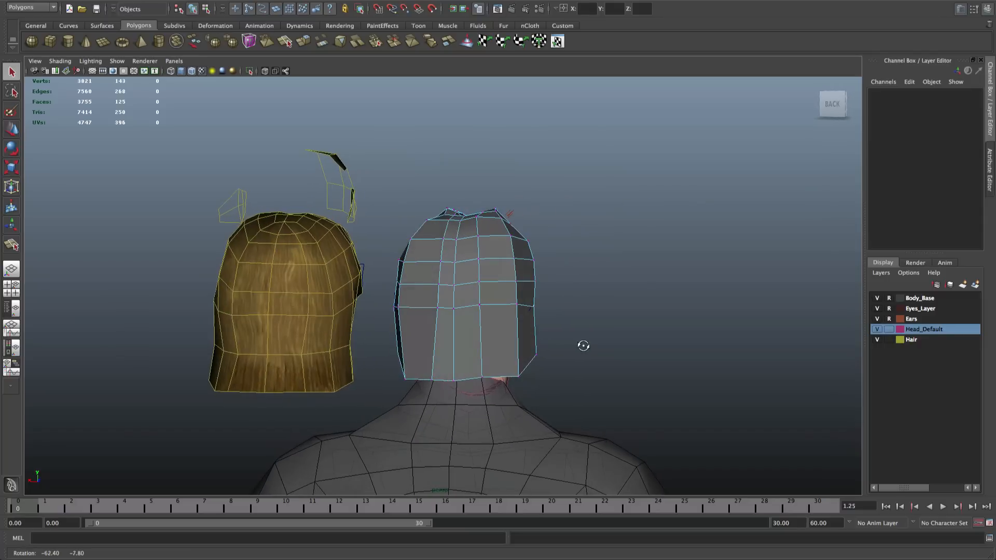
pyautogui.keyDown('alt'); pyautogui.moveTo(367, 353); pyautogui.dragTo(354, 352); pyautogui.keyUp('alt')
pyautogui.keyDown('alt'); pyautogui.moveTo(269, 351); pyautogui.dragTo(551, 336); pyautogui.keyUp('alt')
pyautogui.press('w')
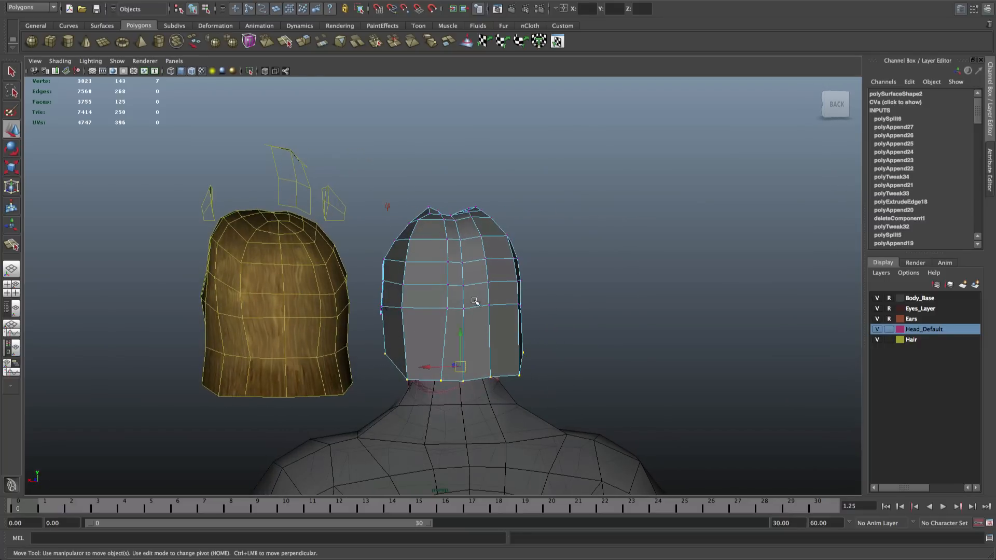
pyautogui.moveTo(460, 328); pyautogui.dragTo(381, 363)
# Lower the front bottom corner vertex of the hair on both sides of the head
pyautogui.press('q')
pyautogui.click(381, 364)
pyautogui.press('w')
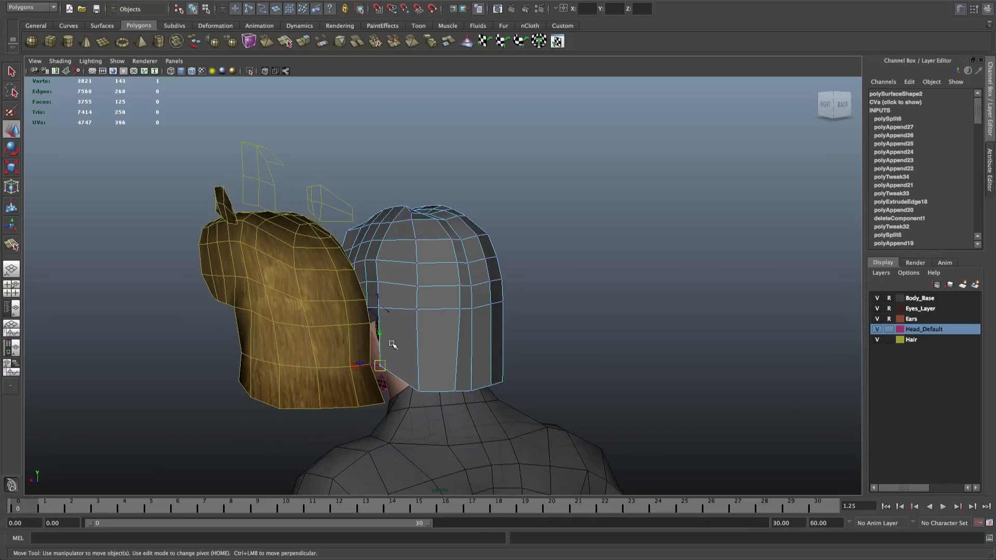
pyautogui.moveTo(379, 329); pyautogui.dragTo(379, 334)
pyautogui.keyDown('alt'); pyautogui.moveTo(477, 343); pyautogui.dragTo(352, 342); pyautogui.keyUp('alt')
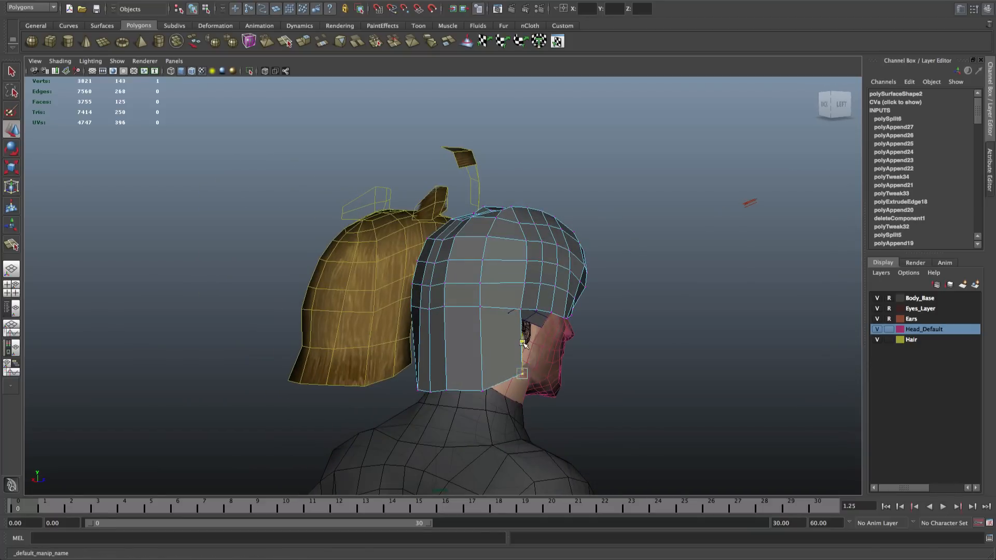
pyautogui.keyDown('alt'); pyautogui.moveTo(498, 363); pyautogui.dragTo(545, 362); pyautogui.keyUp('alt')
# Divide the lowest row of hair faces with linear Add Divisions, using 1 division in U and 2 in V
pyautogui.press('q')
pyautogui.rightClick(521, 364)
pyautogui.click(520, 386)
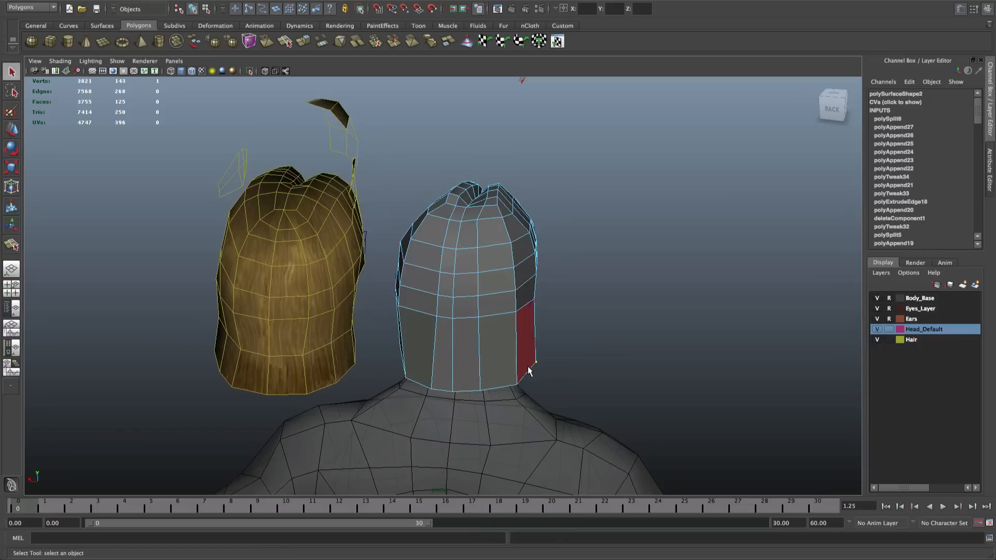
pyautogui.moveTo(398, 343); pyautogui.dragTo(397, 343)
pyautogui.keyDown('alt'); pyautogui.moveTo(399, 342); pyautogui.dragTo(462, 324); pyautogui.keyUp('alt')
pyautogui.moveTo(366, 353); pyautogui.dragTo(366, 352)
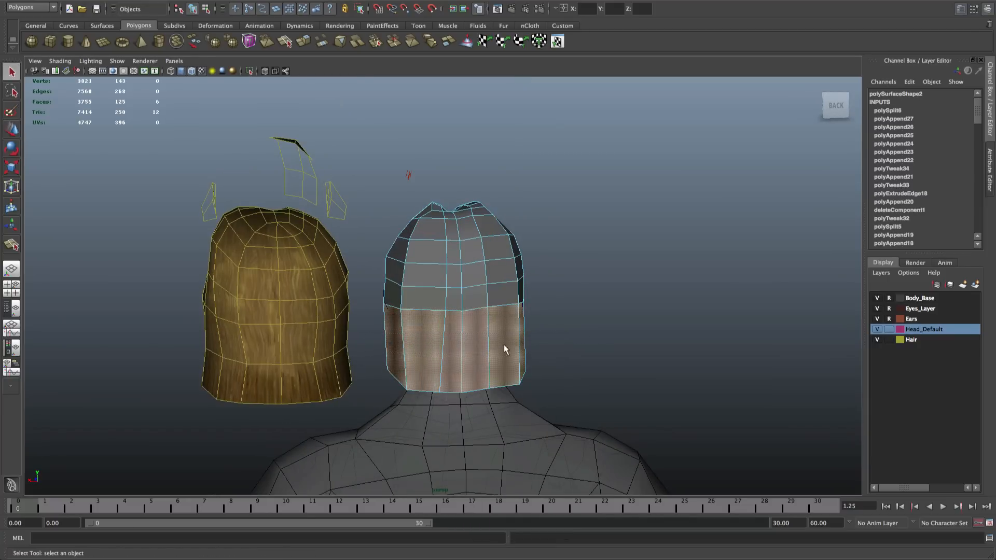
pyautogui.keyDown('alt'); pyautogui.moveTo(503, 344); pyautogui.dragTo(313, 344); pyautogui.keyUp('alt')
pyautogui.scroll(8, 464, 325)
pyautogui.keyDown('alt'); pyautogui.moveTo(450, 364); pyautogui.dragTo(473, 325, button='middle'); pyautogui.keyUp('alt')
pyautogui.scroll(-1, 464, 326)
pyautogui.keyDown('alt'); pyautogui.moveTo(473, 325); pyautogui.dragTo(528, 140); pyautogui.keyUp('alt')
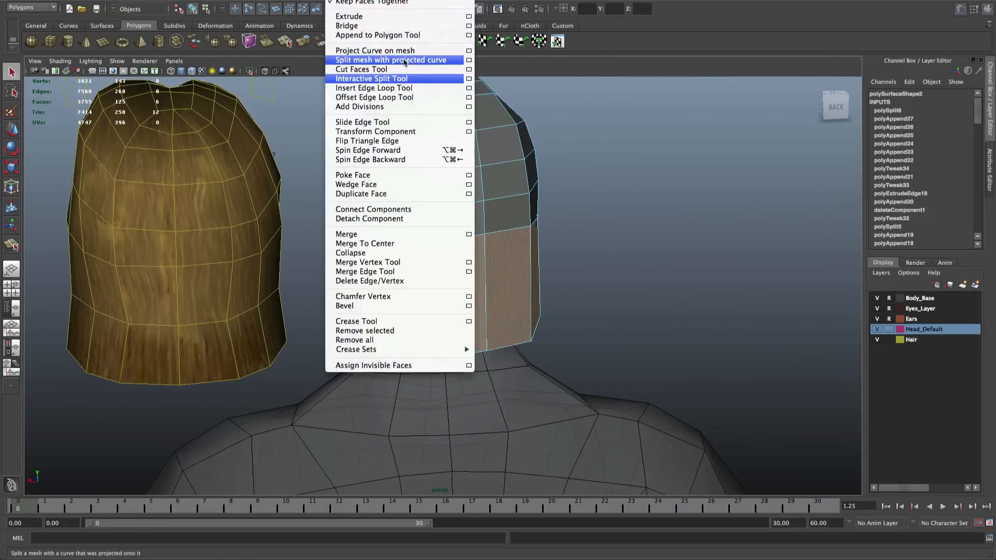
pyautogui.click(471, 110)
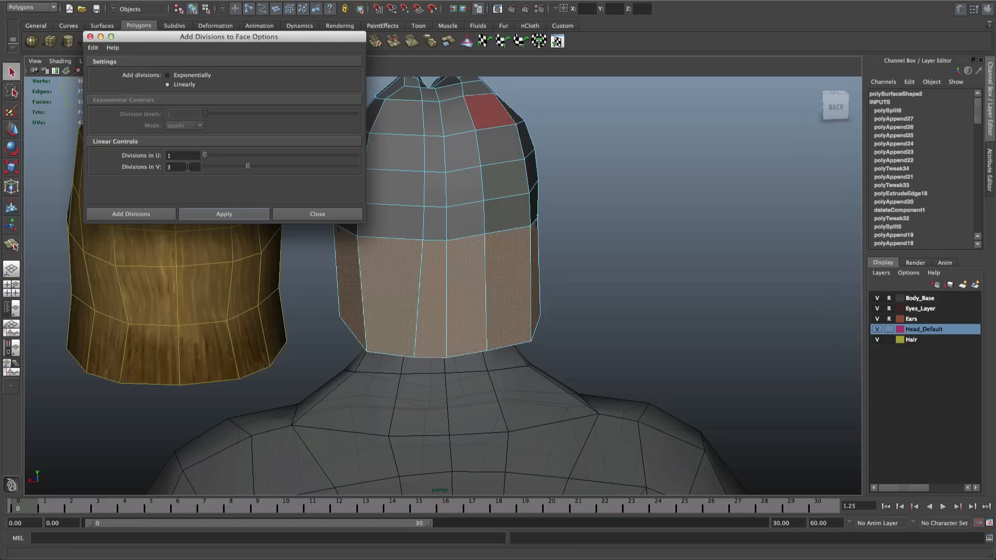
pyautogui.click(213, 215)
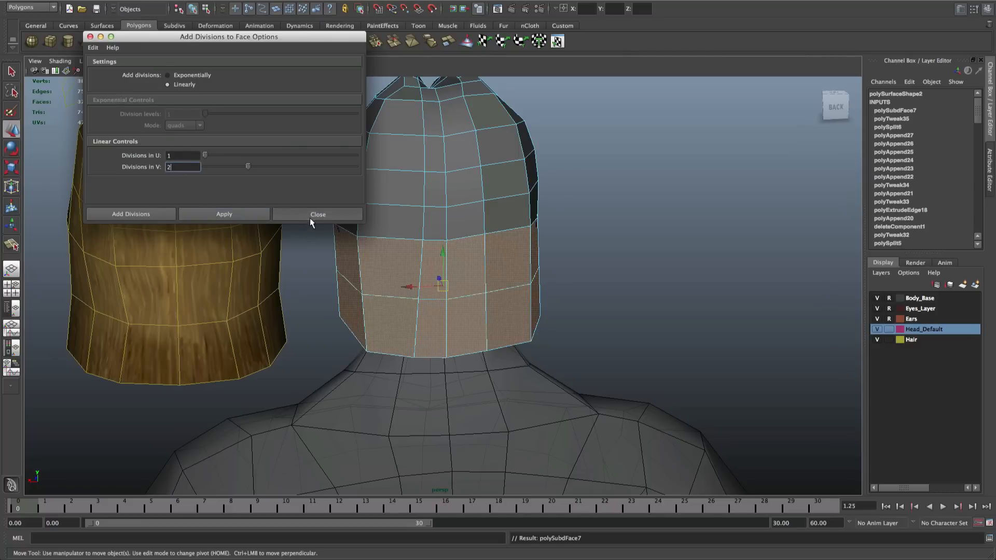
pyautogui.click(312, 216)
# Flare the hair's bottom border by scaling its edges outward
pyautogui.keyDown('alt'); pyautogui.moveTo(410, 269); pyautogui.dragTo(421, 293); pyautogui.keyUp('alt')
pyautogui.moveTo(421, 293); pyautogui.dragTo(433, 272, button='right')
pyautogui.keyDown('alt'); pyautogui.moveTo(494, 351); pyautogui.dragTo(445, 362); pyautogui.keyUp('alt')
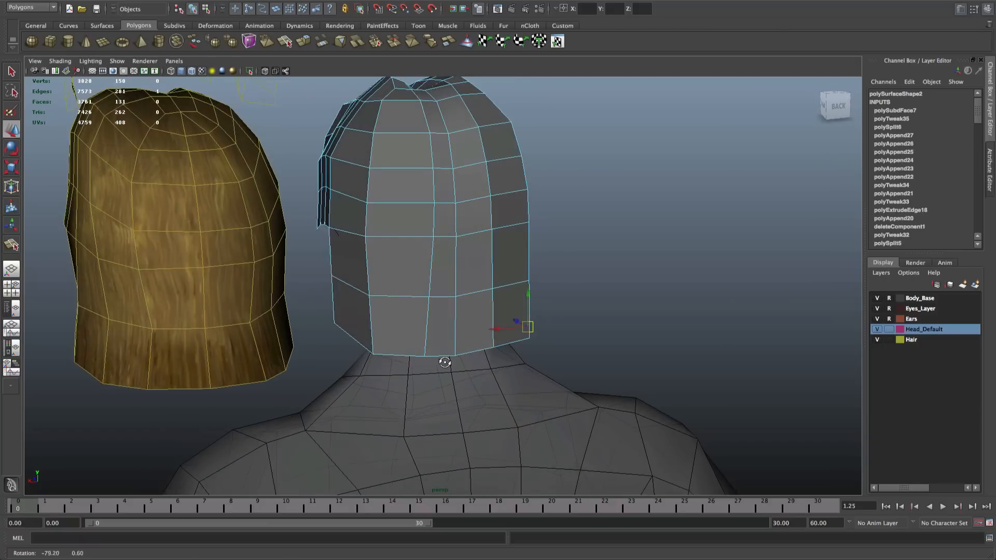
pyautogui.keyDown('alt'); pyautogui.moveTo(348, 335); pyautogui.dragTo(415, 299); pyautogui.keyUp('alt')
pyautogui.press('r')
pyautogui.press('w')
pyautogui.hotkey('ctrl', 'z')
pyautogui.press('r')
pyautogui.press('q')
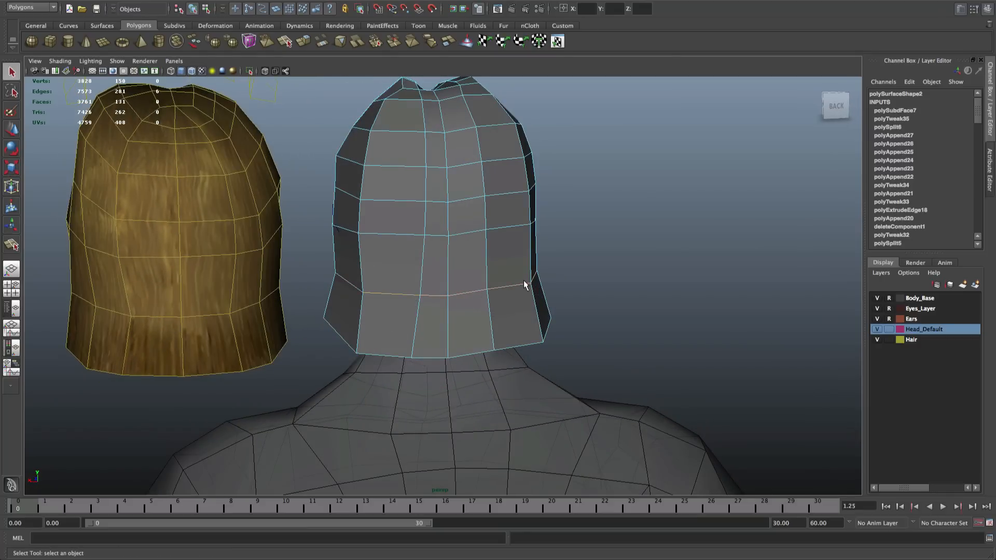
# Scale the horizontal edge row just above the flared bottom border
pyautogui.keyDown('alt'); pyautogui.moveTo(523, 285); pyautogui.dragTo(417, 276); pyautogui.keyUp('alt')
pyautogui.press('r')
pyautogui.press('q')
pyautogui.click(349, 270)
pyautogui.scroll(2, 415, 272)
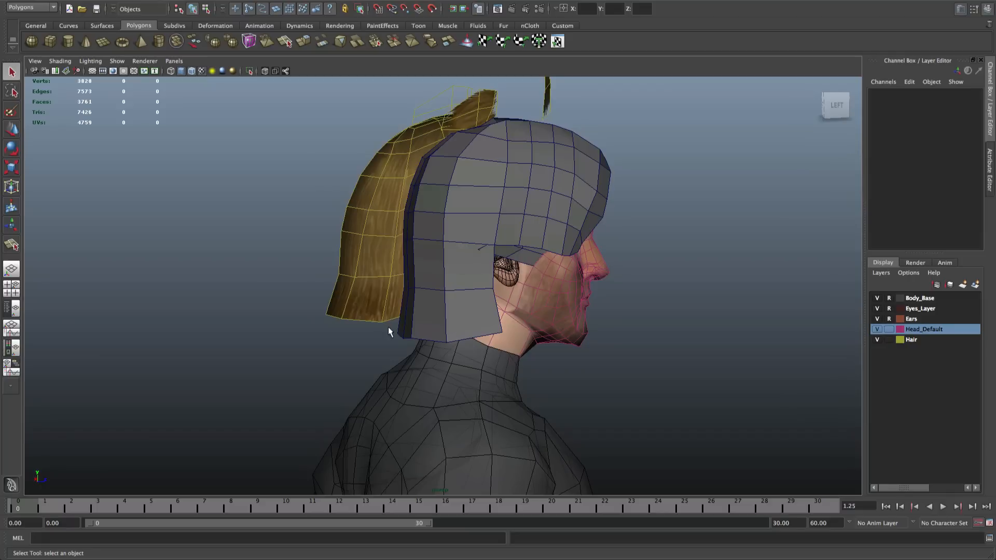
# Examine the hair shape from all sides with smooth mesh preview, and return to the unsmoothed display
pyautogui.rightClick(436, 310)
pyautogui.keyDown('alt'); pyautogui.moveTo(502, 288); pyautogui.dragTo(470, 302); pyautogui.keyUp('alt')
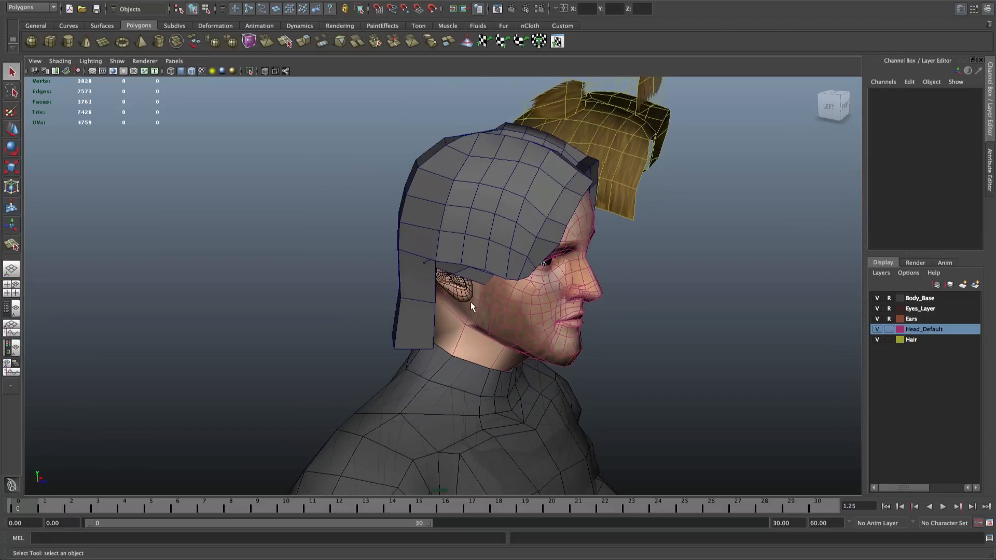
pyautogui.keyDown('alt'); pyautogui.moveTo(446, 217); pyautogui.dragTo(539, 249); pyautogui.keyUp('alt')
pyautogui.moveTo(491, 225)
pyautogui.keyDown('alt'); pyautogui.mouseDown()
pyautogui.moveTo(595, 216)
pyautogui.moveTo(500, 211)
pyautogui.mouseUp(); pyautogui.keyUp('alt')
pyautogui.click(494, 210)
pyautogui.press('3')
pyautogui.click(516, 158)
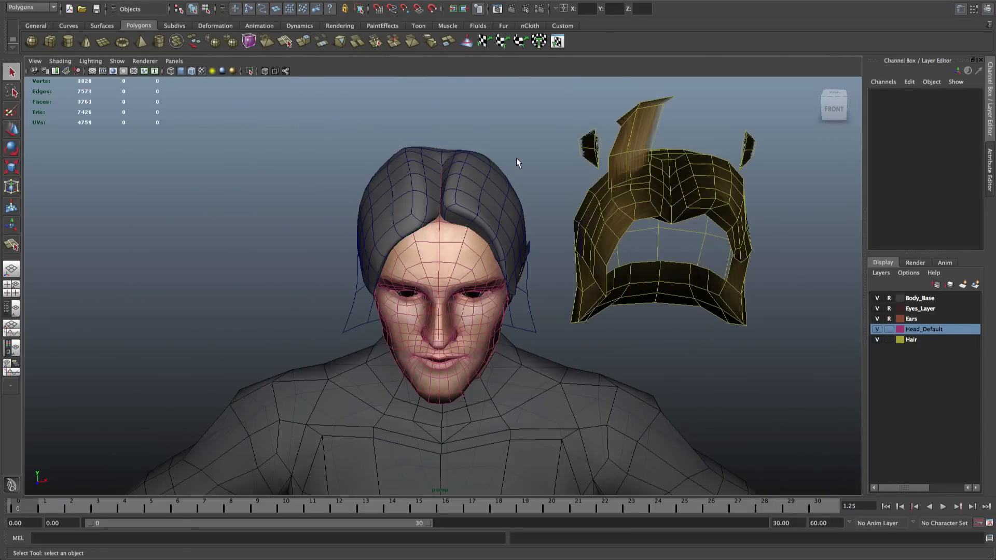
pyautogui.keyDown('alt'); pyautogui.moveTo(515, 157); pyautogui.dragTo(571, 169); pyautogui.keyUp('alt')
pyautogui.click(474, 206)
pyautogui.click(572, 170)
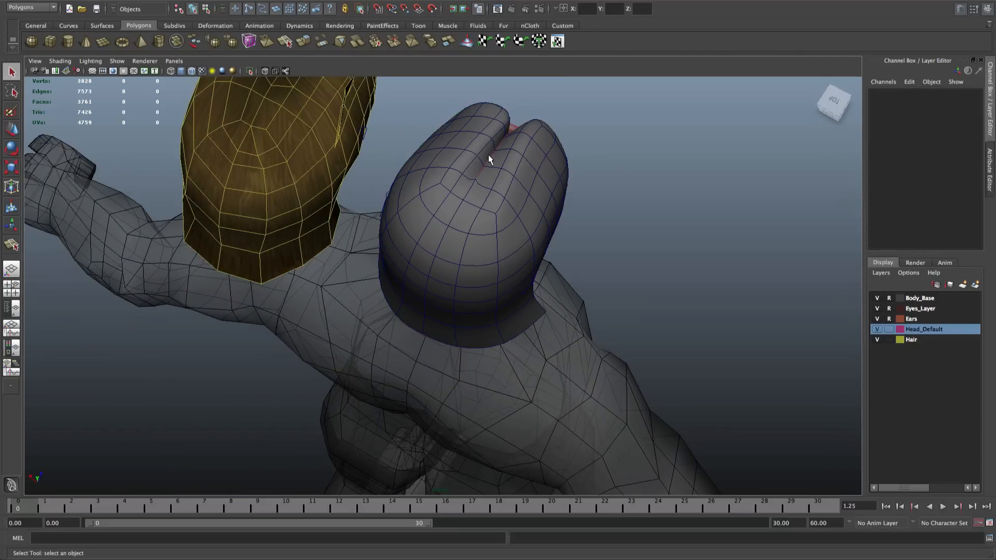
pyautogui.keyDown('alt'); pyautogui.moveTo(477, 181); pyautogui.dragTo(682, 171); pyautogui.keyUp('alt')
pyautogui.click(535, 182)
pyautogui.click(551, 179)
pyautogui.click(490, 201)
pyautogui.press('1')
pyautogui.click(537, 206)
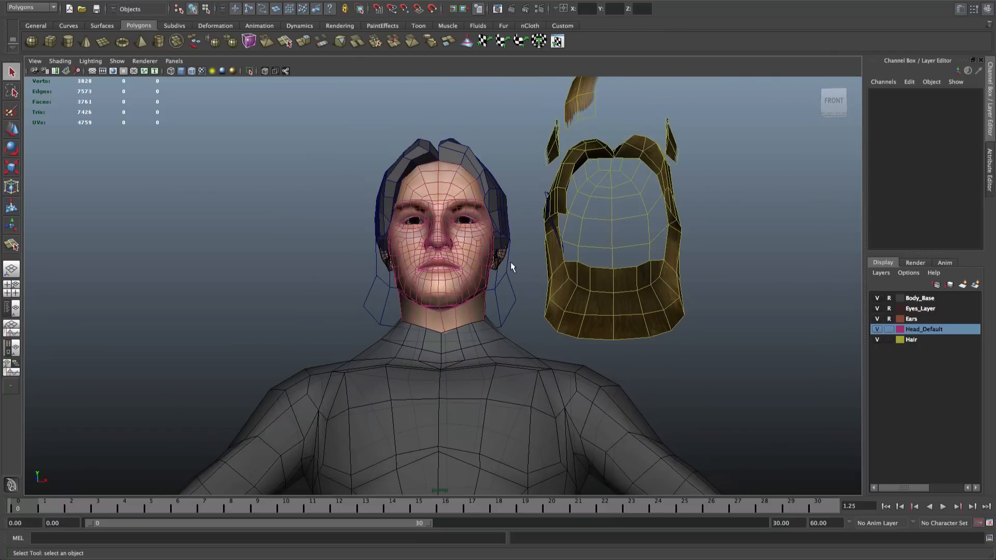
# Hide the Head_Default layer to expose the inside of the hair
pyautogui.scroll(2, 510, 257)
pyautogui.keyDown('alt'); pyautogui.moveTo(510, 251); pyautogui.dragTo(502, 248); pyautogui.keyUp('alt')
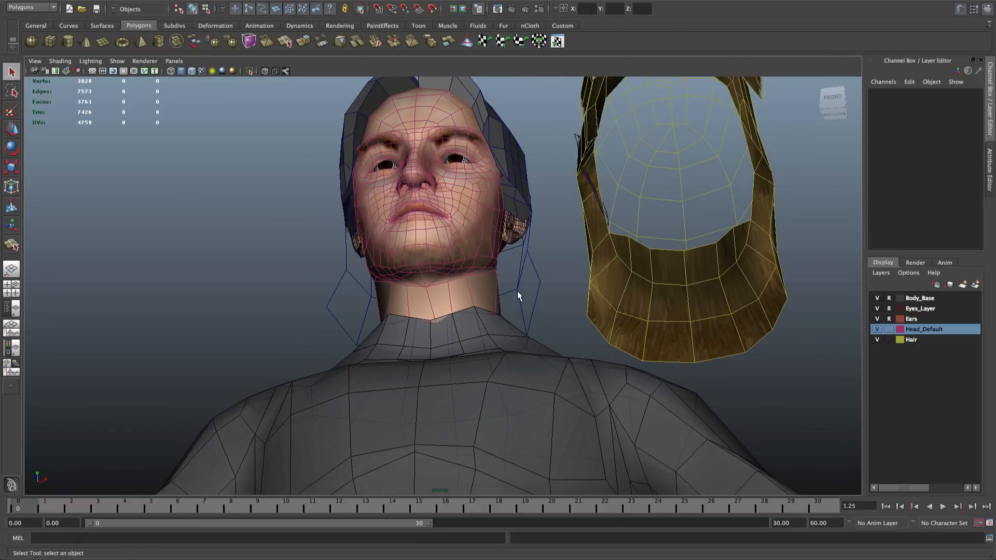
pyautogui.keyDown('alt'); pyautogui.moveTo(442, 282); pyautogui.dragTo(627, 293); pyautogui.keyUp('alt')
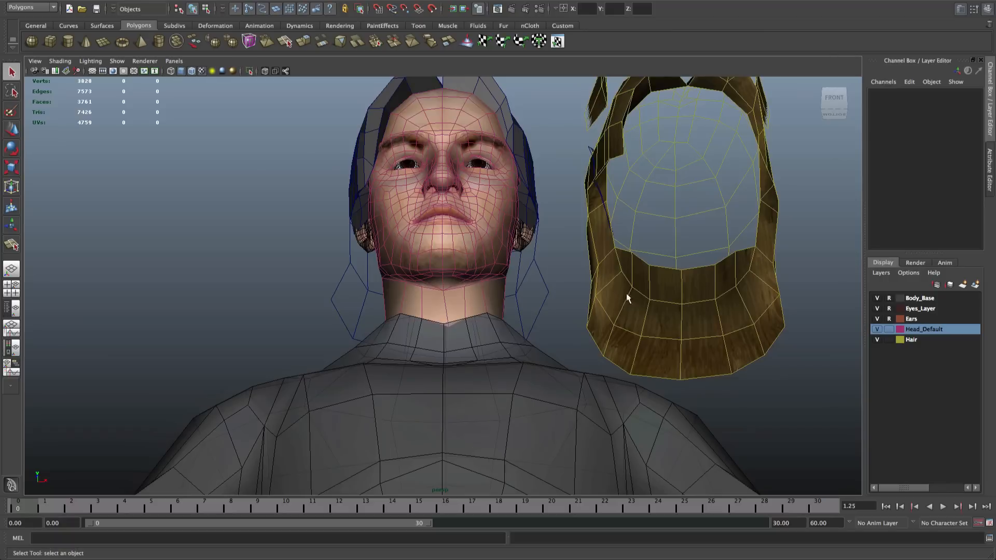
pyautogui.click(879, 329)
pyautogui.keyDown('alt'); pyautogui.moveTo(732, 212); pyautogui.dragTo(720, 254); pyautogui.keyUp('alt')
pyautogui.keyDown('alt'); pyautogui.moveTo(490, 307); pyautogui.dragTo(496, 331); pyautogui.keyUp('alt')
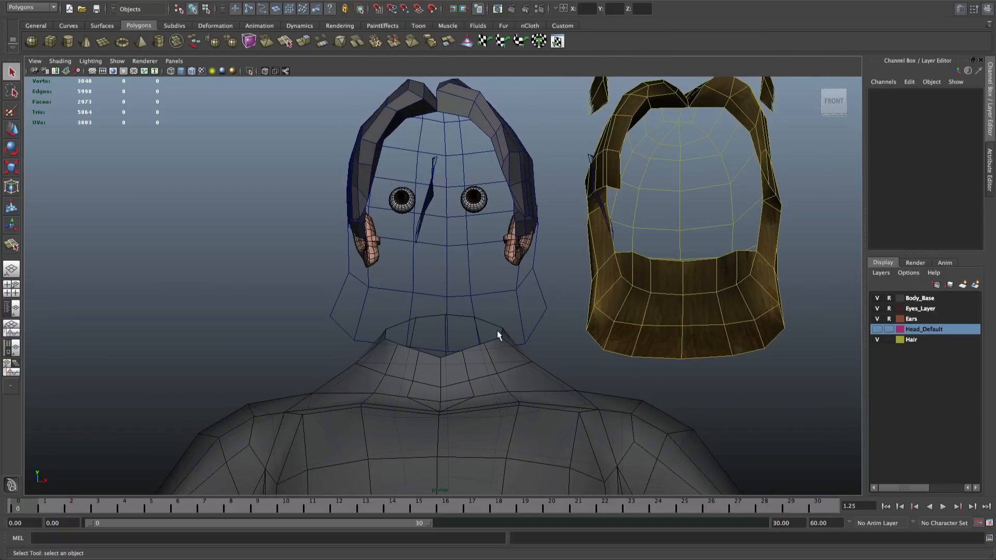
# Extrude the edges along the hair's bottom border and move them upward to form an inner strip
pyautogui.moveTo(497, 331); pyautogui.dragTo(496, 316, button='right')
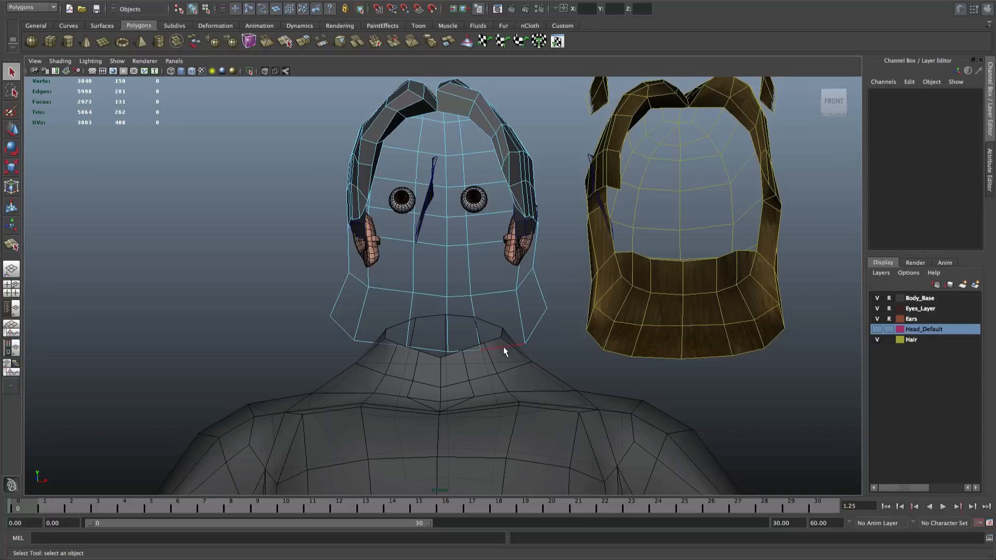
pyautogui.click(503, 348)
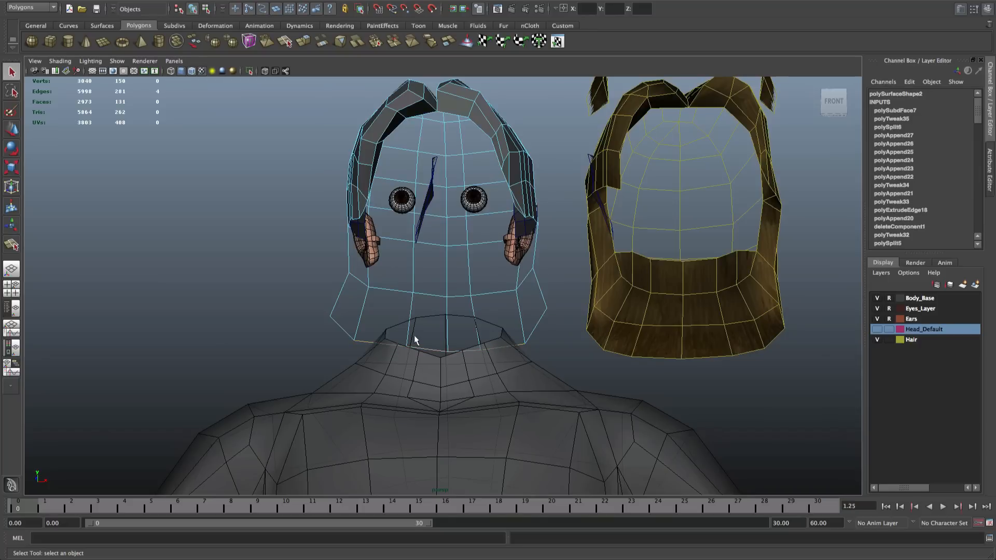
pyautogui.doubleClick(538, 325)
pyautogui.keyDown('shift'); pyautogui.click(427, 348); pyautogui.keyUp('shift')
pyautogui.click(342, 1)
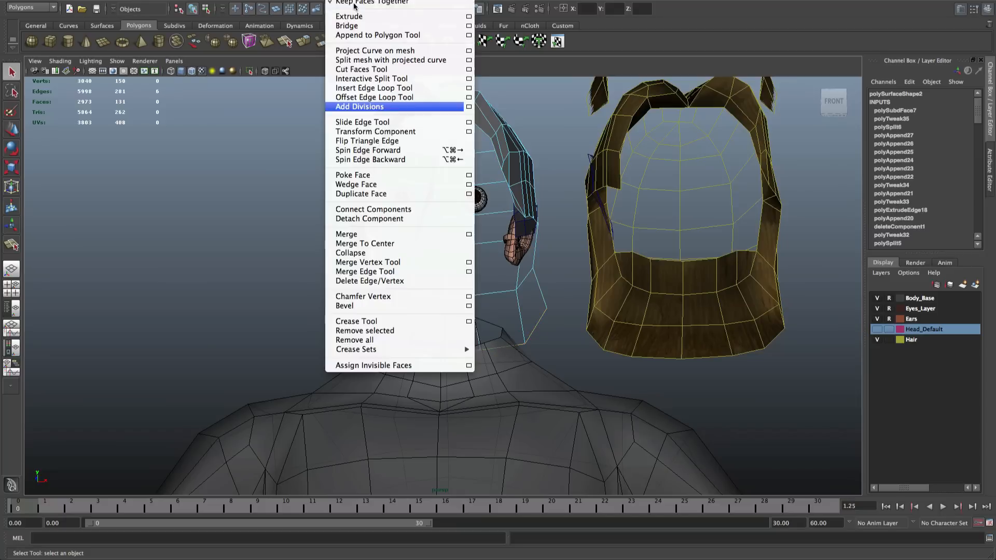
pyautogui.click(352, 16)
pyautogui.press('w')
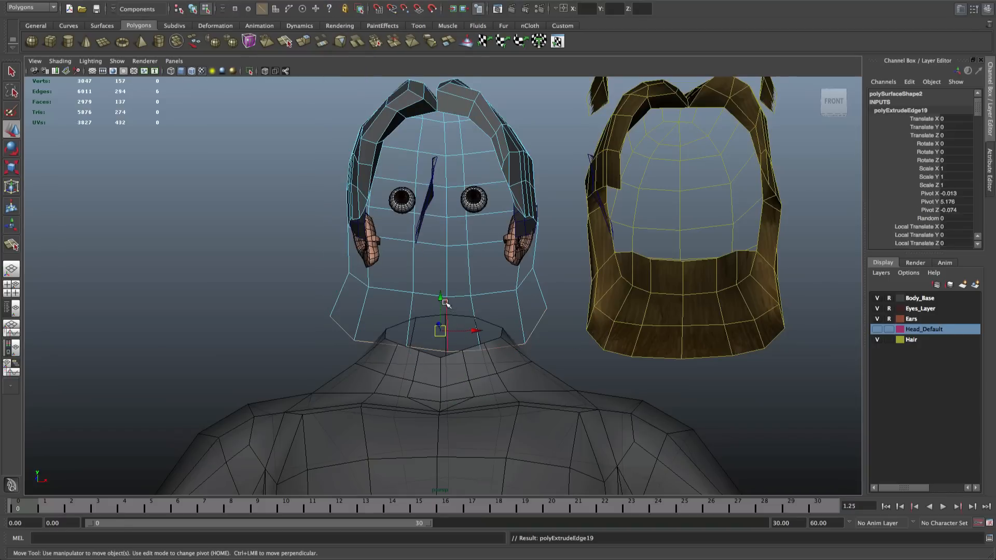
pyautogui.moveTo(445, 303); pyautogui.dragTo(376, 244)
pyautogui.moveTo(441, 236); pyautogui.dragTo(459, 286)
pyautogui.moveTo(437, 254); pyautogui.dragTo(438, 251)
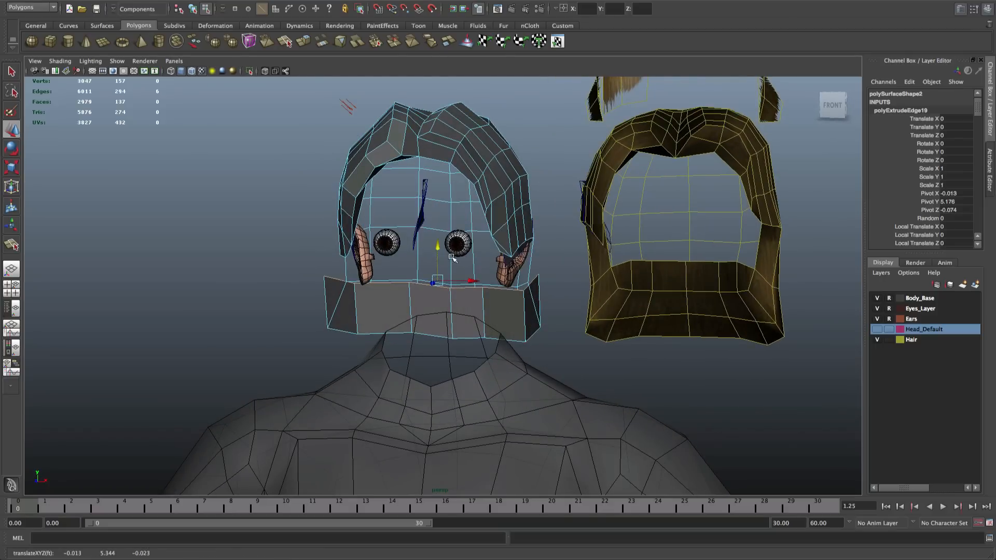
# Scale the upper edges of the hair's inner bottom strip inward and adjust their height
pyautogui.press('r')
pyautogui.moveTo(485, 281)
pyautogui.mouseDown()
pyautogui.moveTo(477, 284)
pyautogui.moveTo(494, 300)
pyautogui.moveTo(498, 280)
pyautogui.moveTo(515, 273)
pyautogui.moveTo(485, 280)
pyautogui.moveTo(492, 286)
pyautogui.moveTo(473, 278)
pyautogui.mouseUp()
pyautogui.press('w')
pyautogui.press('r')
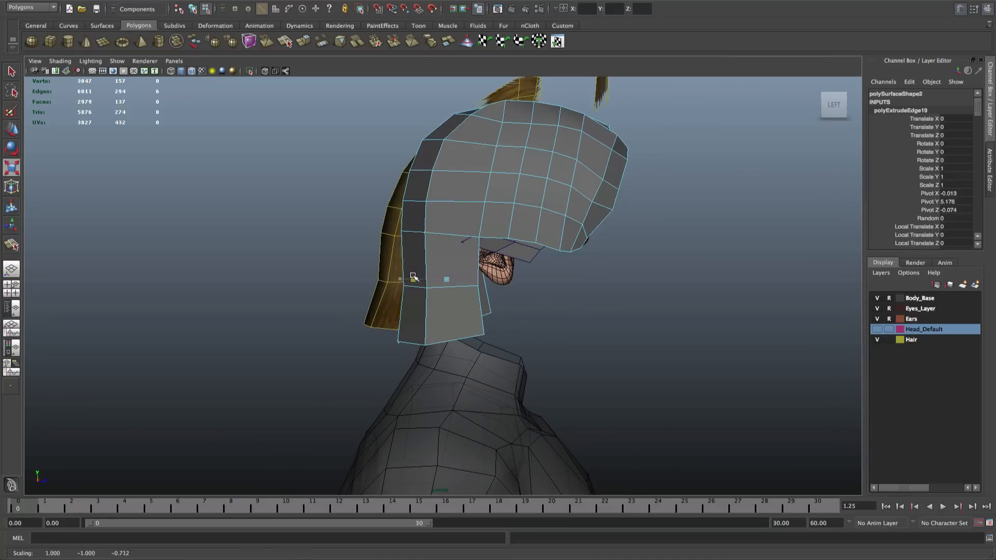
pyautogui.keyDown('alt'); pyautogui.moveTo(413, 277); pyautogui.dragTo(464, 299); pyautogui.keyUp('alt')
pyautogui.press('w')
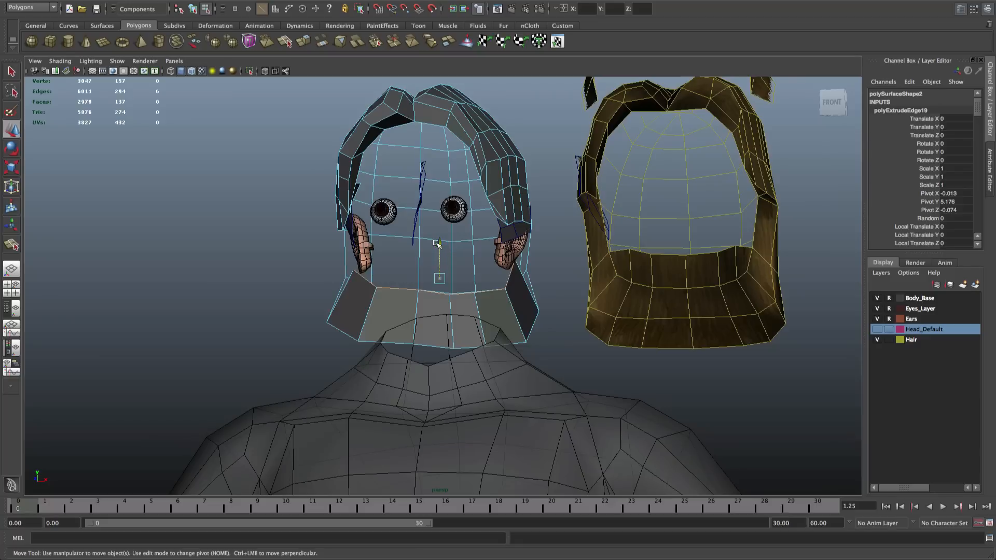
pyautogui.moveTo(437, 243); pyautogui.dragTo(443, 272)
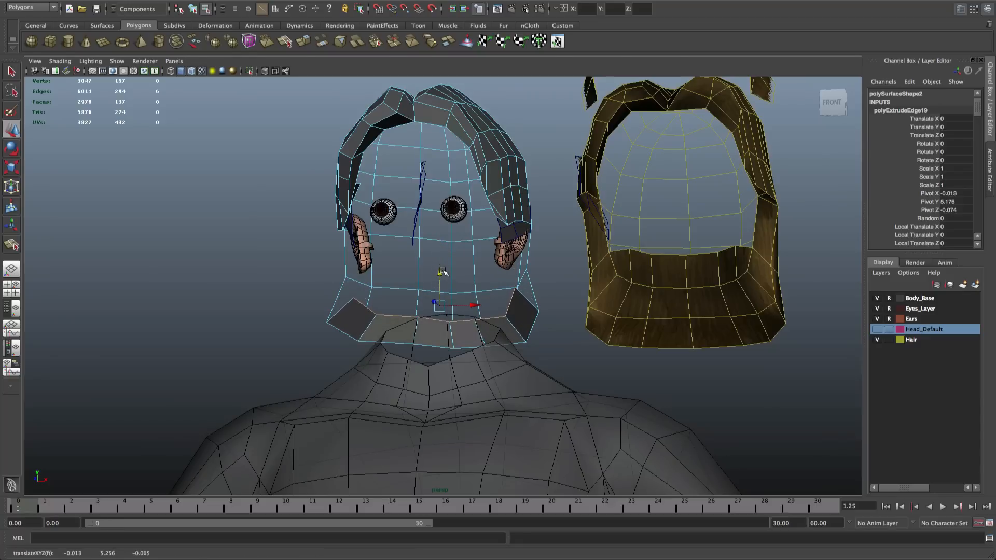
pyautogui.moveTo(442, 272); pyautogui.dragTo(441, 247)
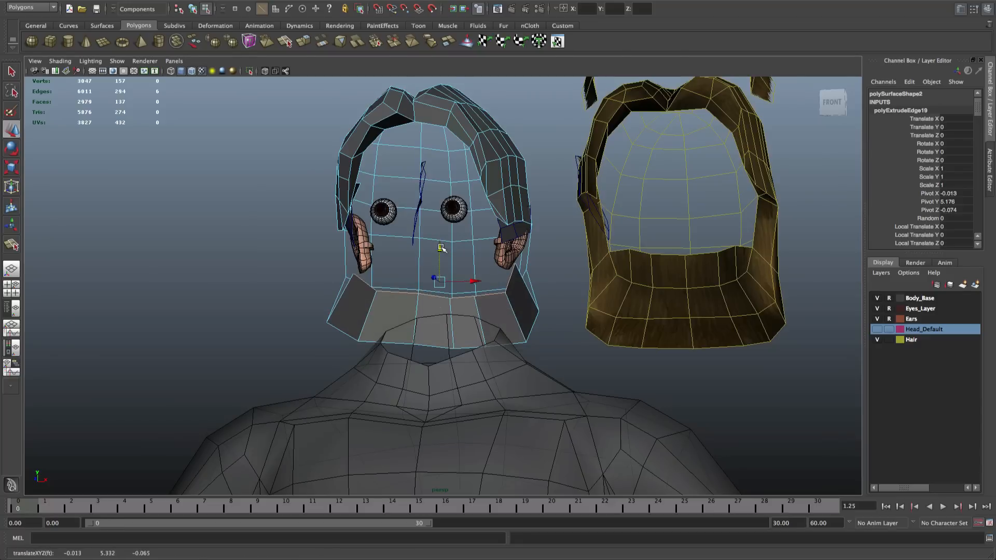
# Lower the inner strip's upper edges close to the hair's bottom border and scale them slightly outward
pyautogui.keyDown('alt'); pyautogui.moveTo(440, 248); pyautogui.dragTo(550, 265, button='right'); pyautogui.keyUp('alt')
pyautogui.keyDown('alt'); pyautogui.moveTo(550, 265); pyautogui.dragTo(527, 263); pyautogui.keyUp('alt')
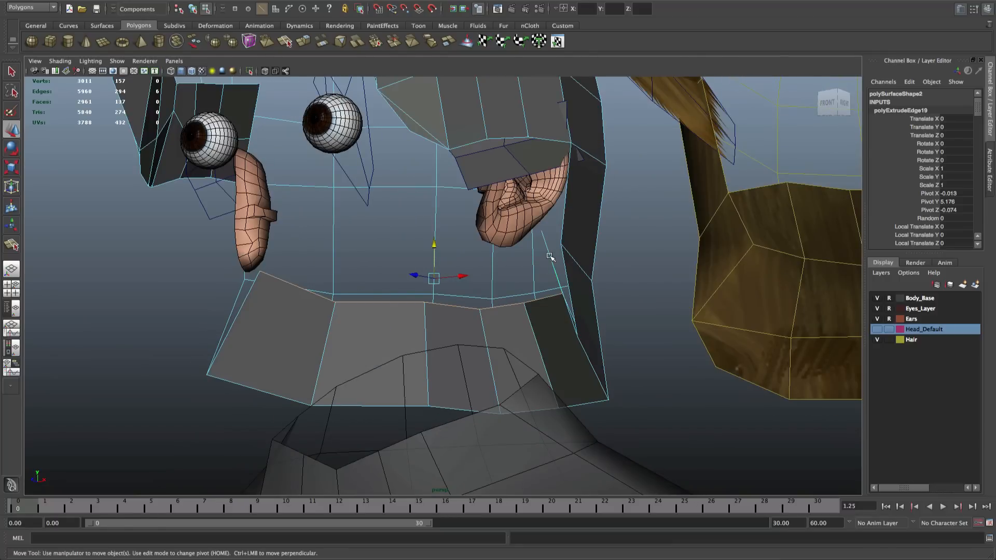
pyautogui.keyDown('alt'); pyautogui.moveTo(516, 267); pyautogui.dragTo(493, 257); pyautogui.keyUp('alt')
pyautogui.moveTo(437, 245); pyautogui.dragTo(438, 304)
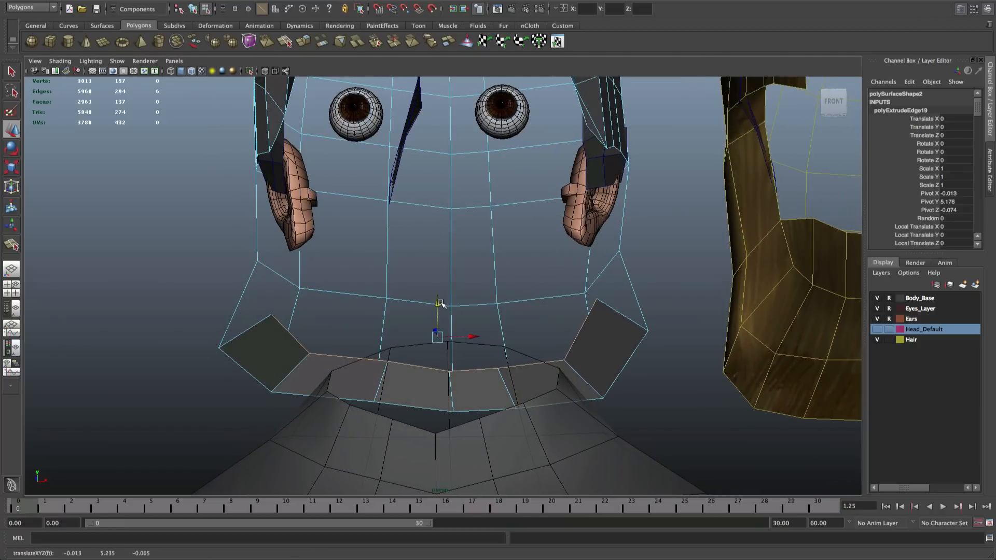
pyautogui.press('r')
pyautogui.moveTo(439, 337); pyautogui.dragTo(461, 336)
pyautogui.press('w')
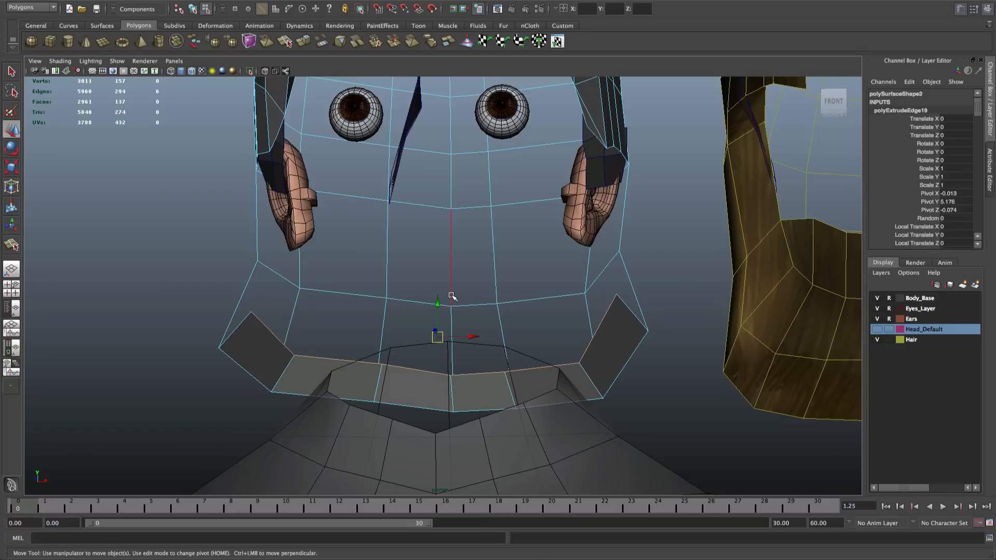
pyautogui.press('r')
# Extrude the inner strip's upper edges upward into a second strip and scale its top edges
pyautogui.keyDown('alt'); pyautogui.moveTo(438, 336); pyautogui.dragTo(358, 20); pyautogui.keyUp('alt')
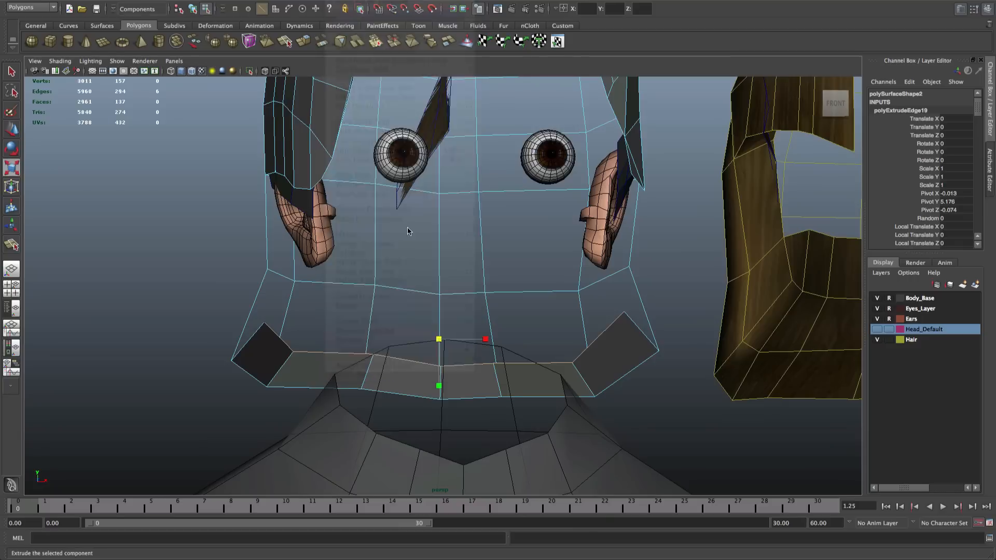
pyautogui.moveTo(440, 311); pyautogui.dragTo(433, 242)
pyautogui.press('r')
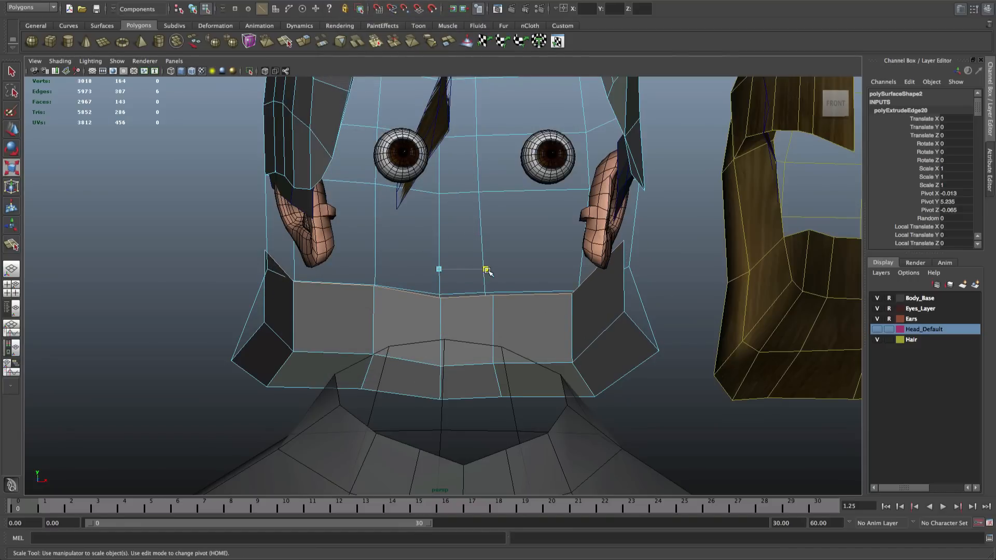
pyautogui.moveTo(487, 270); pyautogui.dragTo(340, 310)
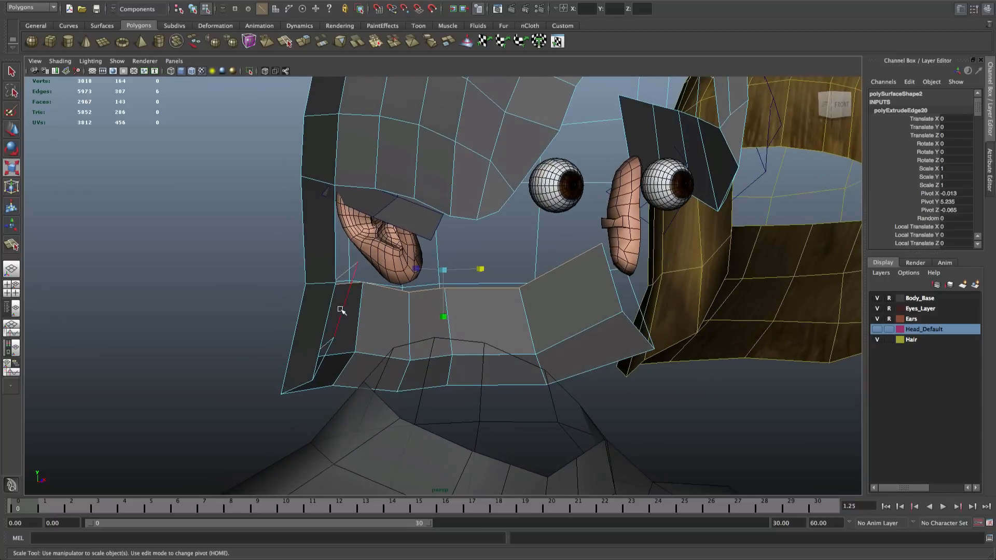
pyautogui.keyDown('alt'); pyautogui.moveTo(437, 293); pyautogui.dragTo(402, 293); pyautogui.keyUp('alt')
pyautogui.press('q')
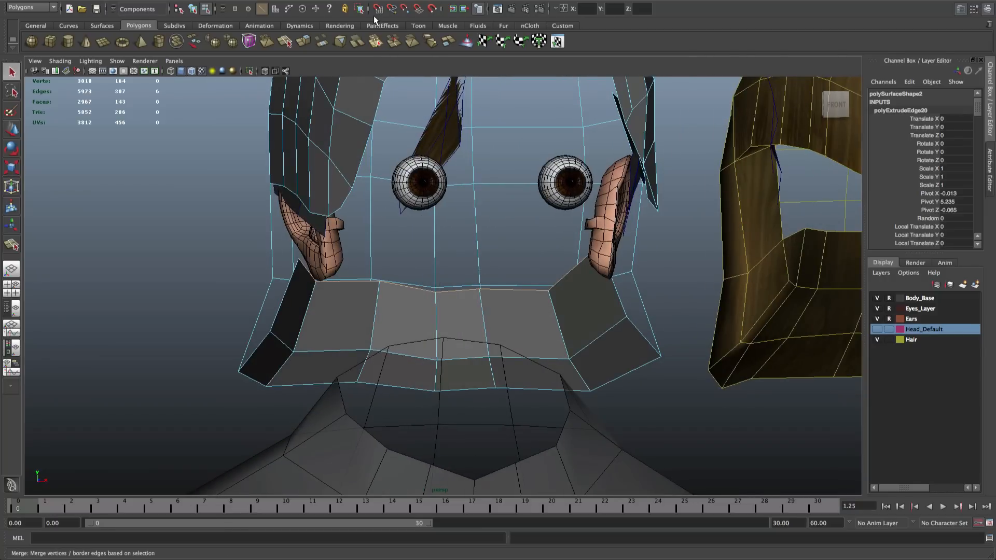
# Append a polygon between the second inner strip and the outer hair border at one open end
pyautogui.click(342, 2)
pyautogui.click(399, 36)
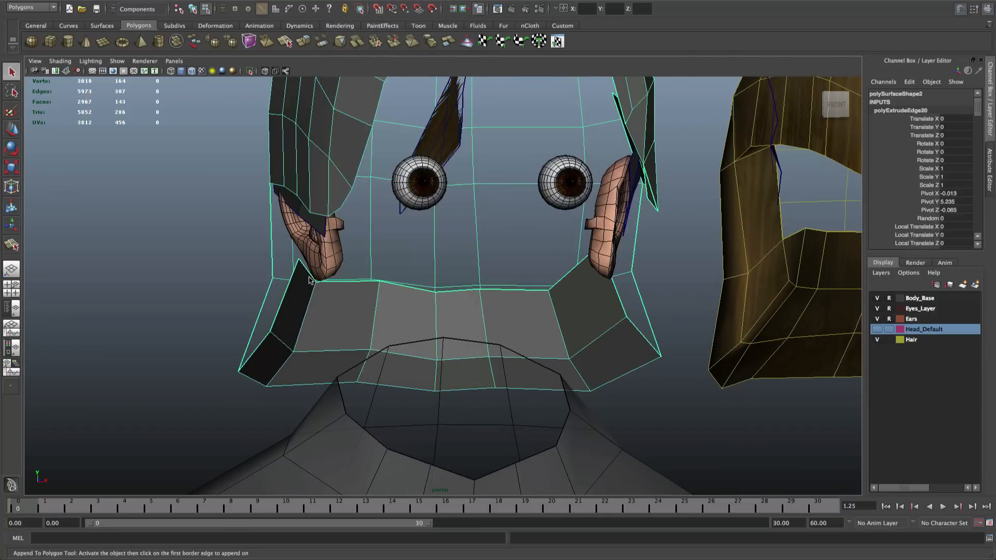
pyautogui.click(282, 289)
pyautogui.click(267, 291)
pyautogui.press('Return')
pyautogui.keyDown('alt'); pyautogui.moveTo(299, 296); pyautogui.dragTo(343, 295); pyautogui.keyUp('alt')
# Append a matching polygon to close the opposite end between the second inner strip and the outer hair
pyautogui.click(342, 2)
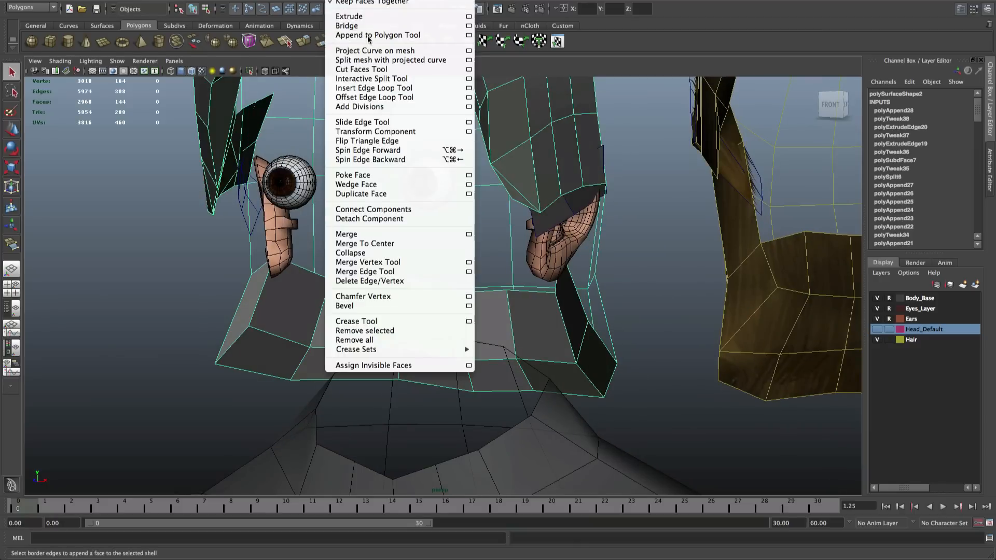
pyautogui.click(362, 32)
pyautogui.click(599, 305)
pyautogui.click(579, 305)
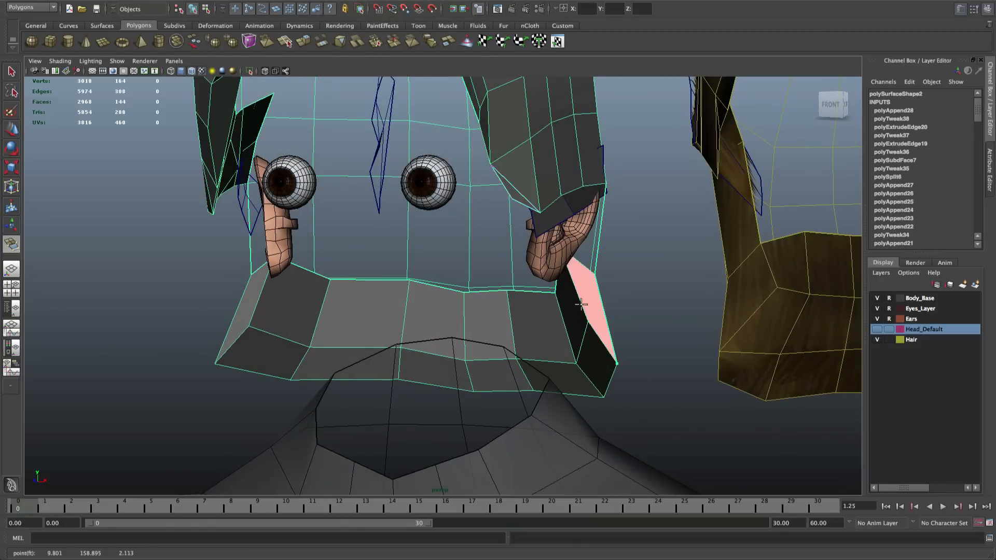
pyautogui.press('Return')
pyautogui.keyDown('alt'); pyautogui.moveTo(580, 305); pyautogui.dragTo(578, 274); pyautogui.keyUp('alt')
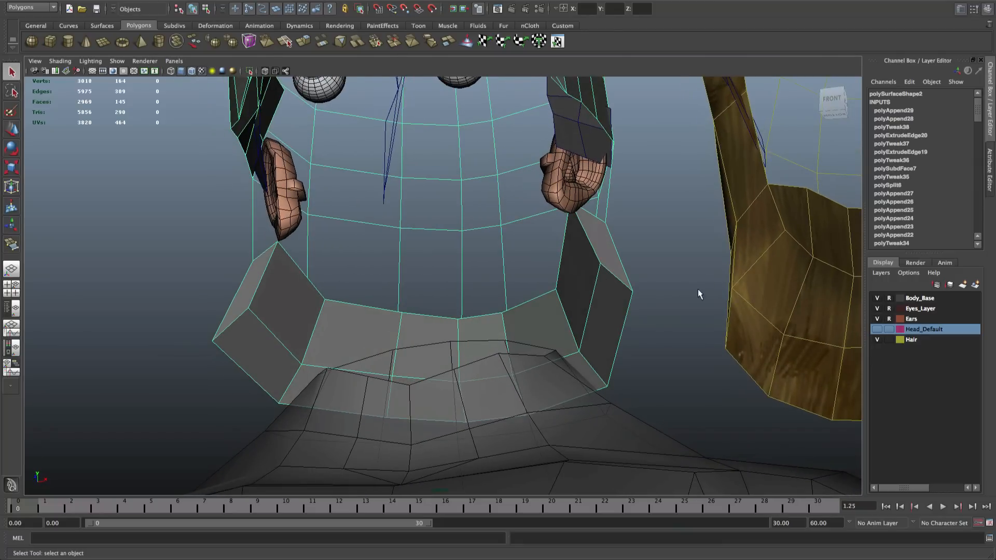
# Hide the Ears layer and move the Burns sideburn object sideways to Translate X 0.792, away from the hair
pyautogui.click(877, 319)
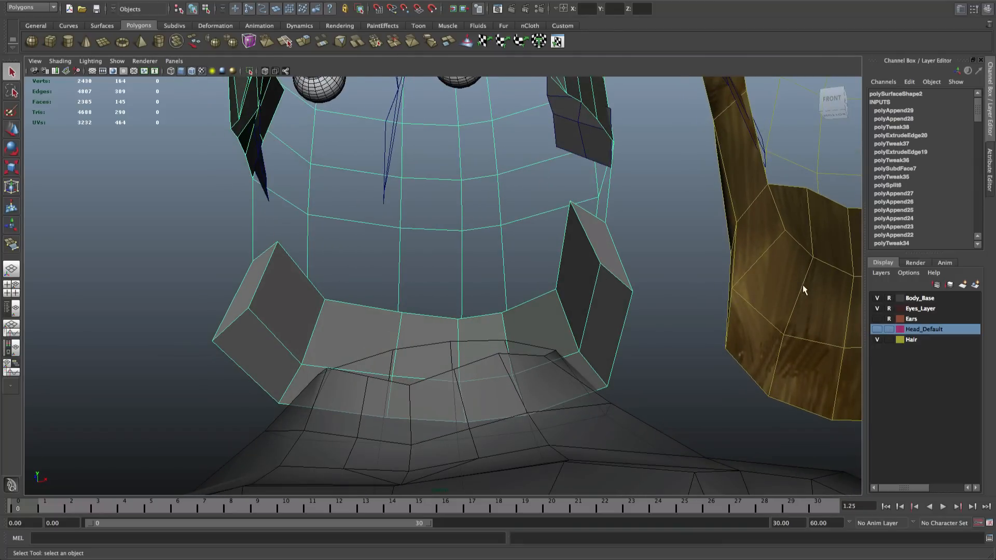
pyautogui.keyDown('alt'); pyautogui.moveTo(614, 251); pyautogui.dragTo(633, 319); pyautogui.keyUp('alt')
pyautogui.moveTo(485, 184); pyautogui.dragTo(495, 180, button='right')
pyautogui.click(486, 180)
pyautogui.scroll(-5, 495, 182)
pyautogui.press('w')
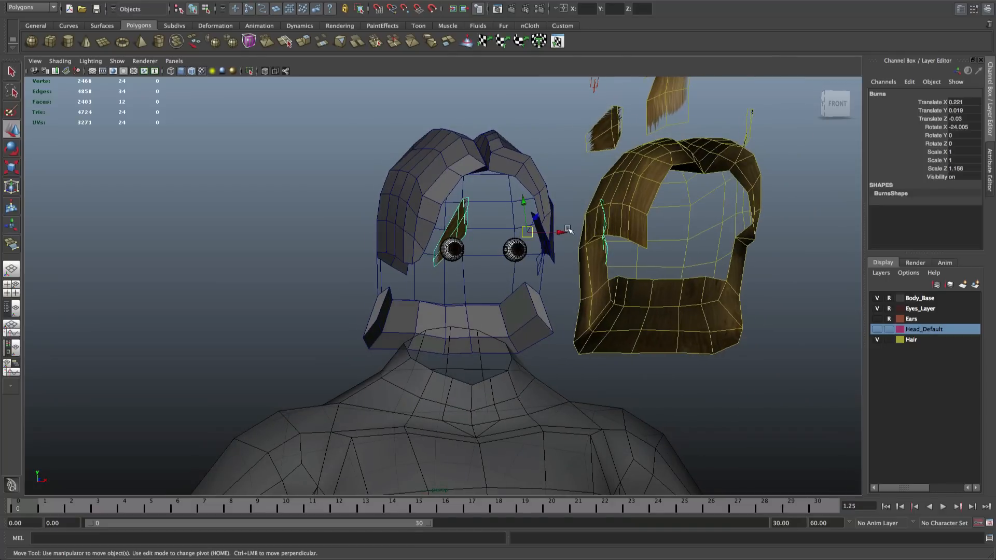
pyautogui.moveTo(566, 231); pyautogui.dragTo(717, 231)
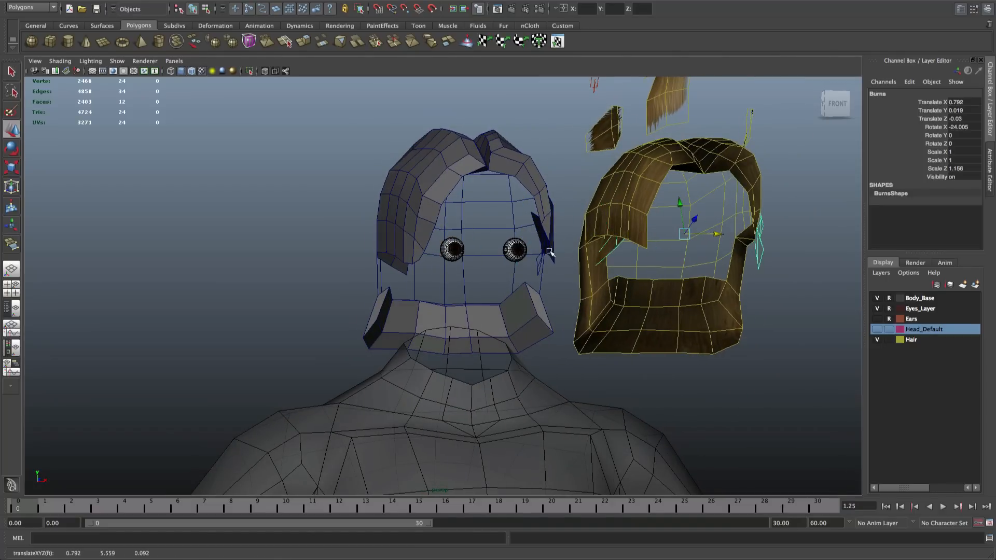
# Select the top edges of the hair's inner strip and extrude them upward to form a third strip
pyautogui.click(556, 212)
pyautogui.scroll(5, 551, 208)
pyautogui.keyDown('alt'); pyautogui.moveTo(549, 207); pyautogui.dragTo(535, 242); pyautogui.keyUp('alt')
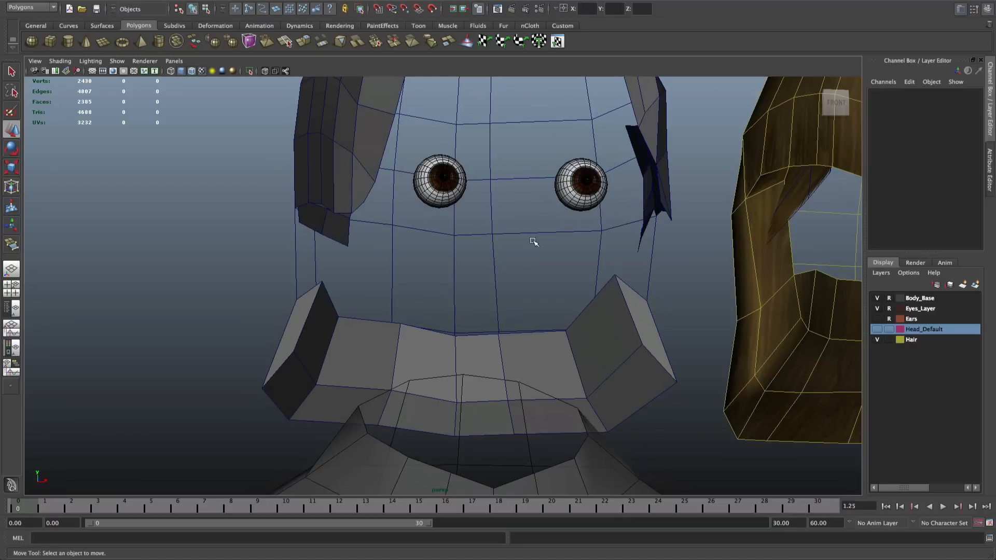
pyautogui.moveTo(501, 337); pyautogui.dragTo(502, 315, button='right')
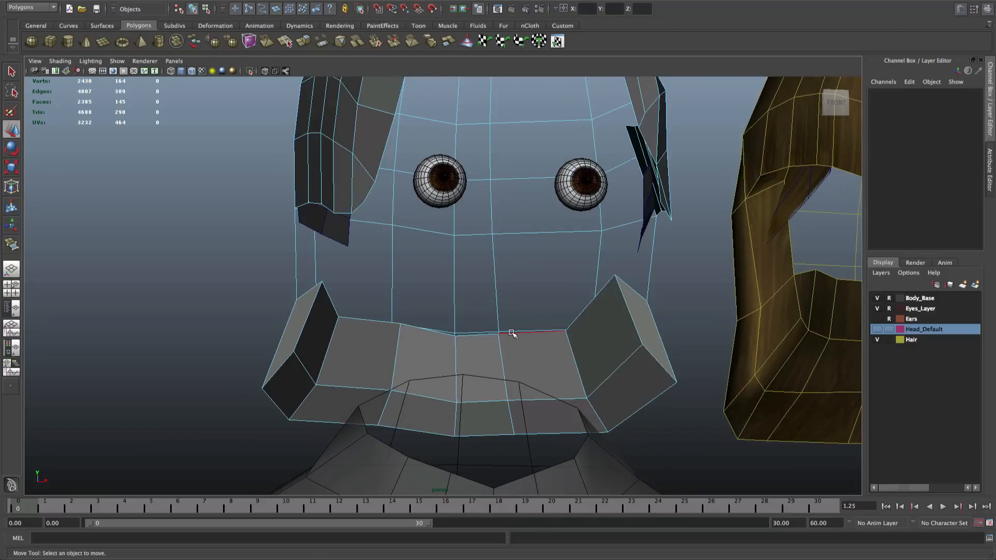
pyautogui.click(512, 333)
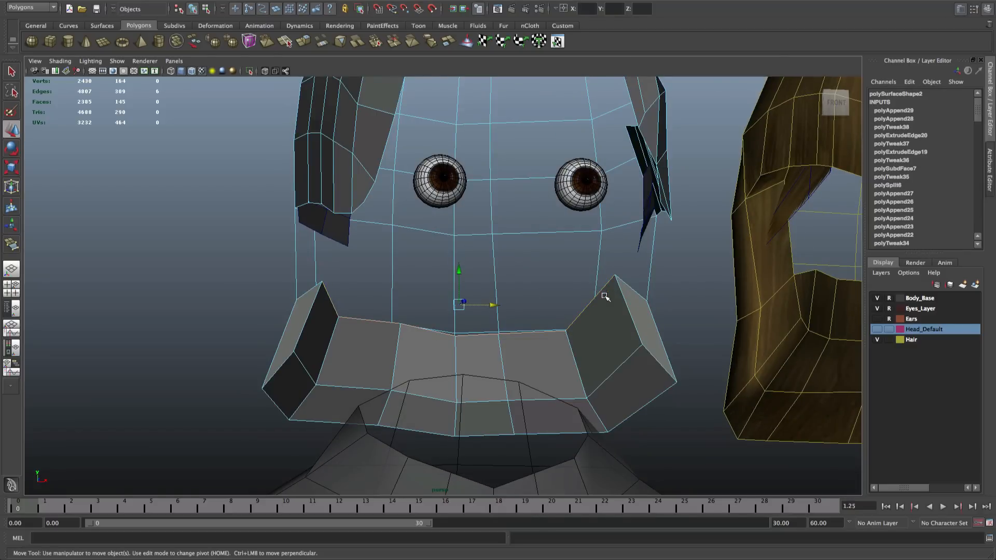
pyautogui.keyDown('alt'); pyautogui.moveTo(605, 297); pyautogui.dragTo(585, 310); pyautogui.keyUp('alt')
pyautogui.click(358, 9)
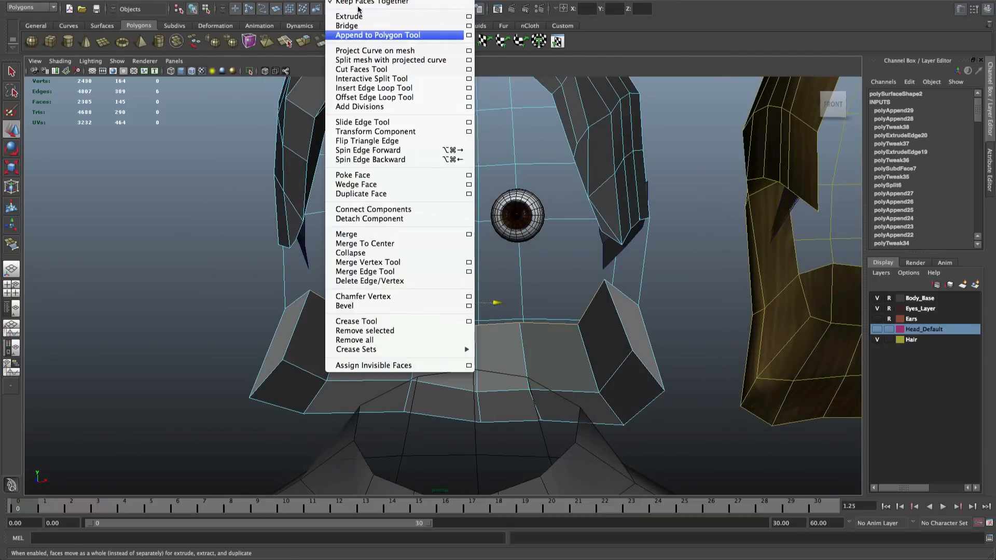
pyautogui.click(349, 16)
pyautogui.moveTo(462, 269); pyautogui.dragTo(462, 133)
pyautogui.keyDown('alt'); pyautogui.moveTo(470, 168); pyautogui.dragTo(480, 111); pyautogui.keyUp('alt')
# Lower the newly extruded inner edges slightly and adjust their depth behind the head
pyautogui.press('q')
pyautogui.press('w')
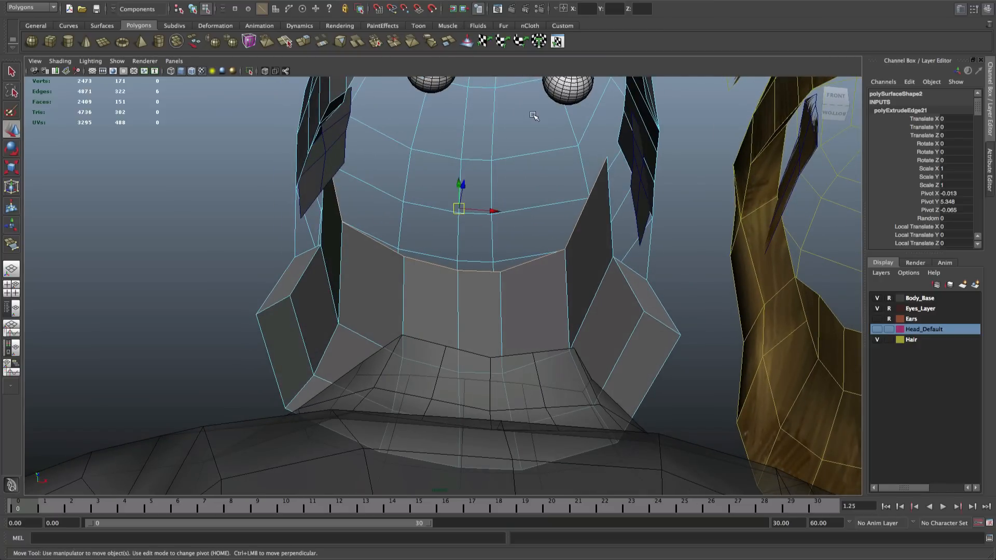
pyautogui.moveTo(461, 184); pyautogui.dragTo(459, 220)
pyautogui.keyDown('alt'); pyautogui.moveTo(531, 219); pyautogui.dragTo(509, 227); pyautogui.keyUp('alt')
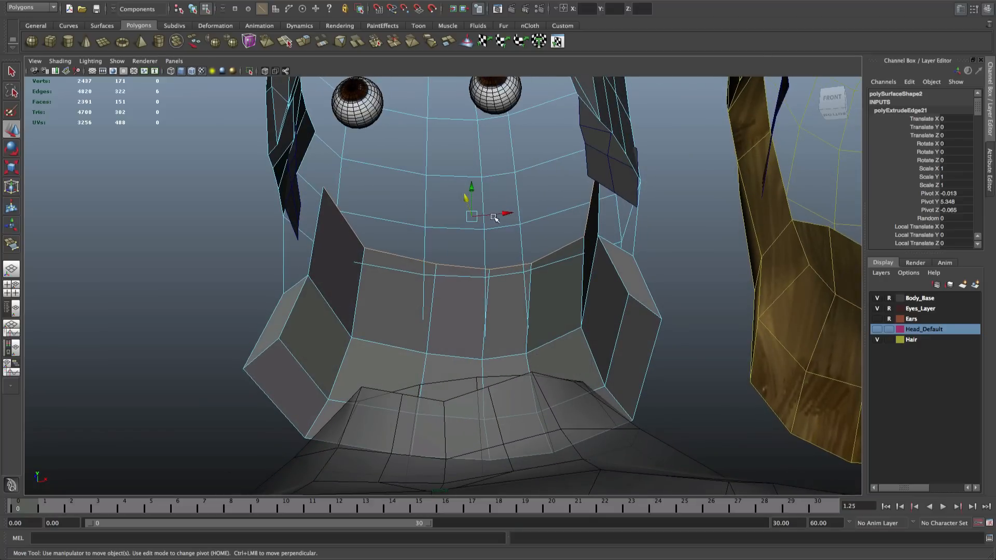
pyautogui.moveTo(466, 201); pyautogui.dragTo(485, 179)
pyautogui.press('q')
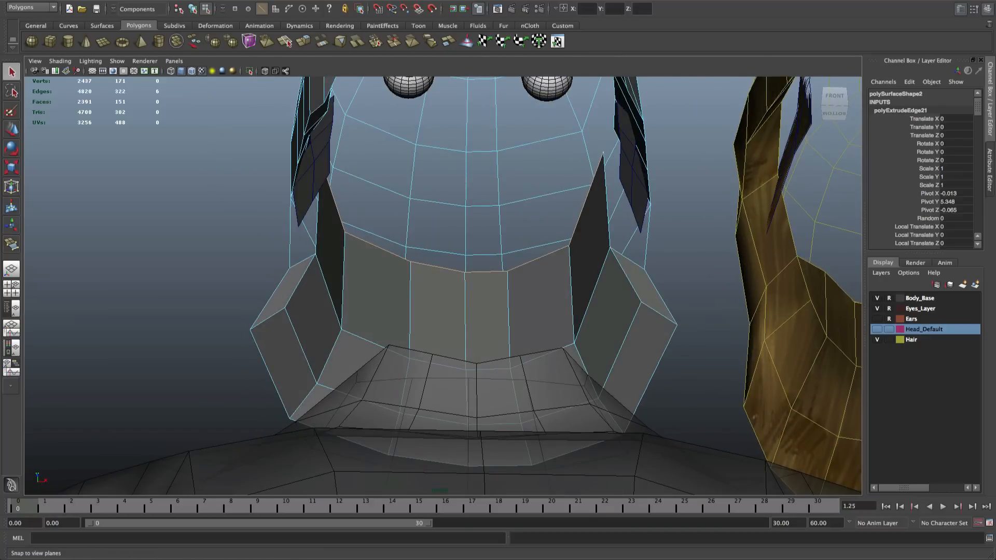
# Append a polygon joining the third inner strip's end edge to the outer hair edge on one side
pyautogui.click(349, 1)
pyautogui.click(378, 35)
pyautogui.click(647, 241)
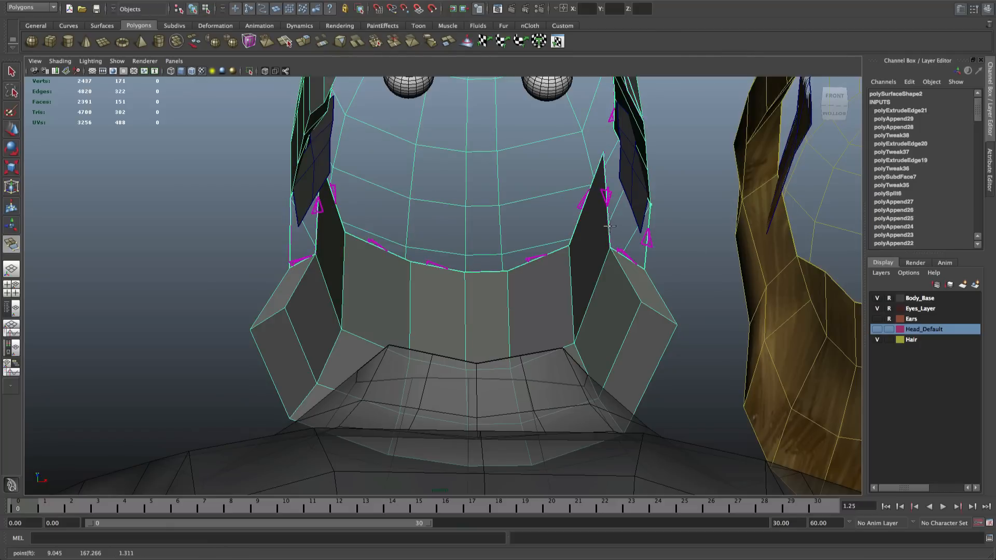
pyautogui.click(608, 227)
pyautogui.press('Return')
# Append a polygon joining the third inner strip to the outer hair edge on the opposite side
pyautogui.click(349, 1)
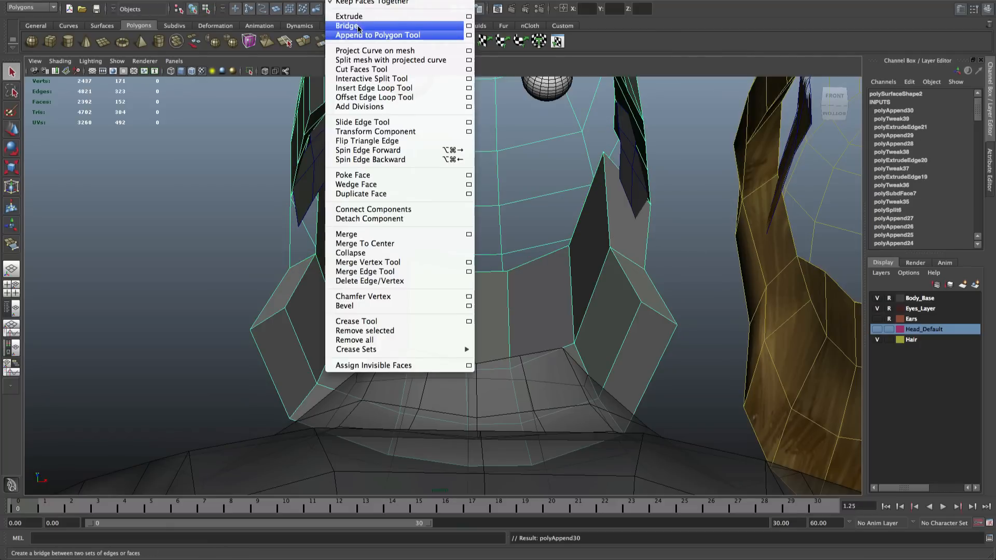
pyautogui.click(363, 32)
pyautogui.click(318, 219)
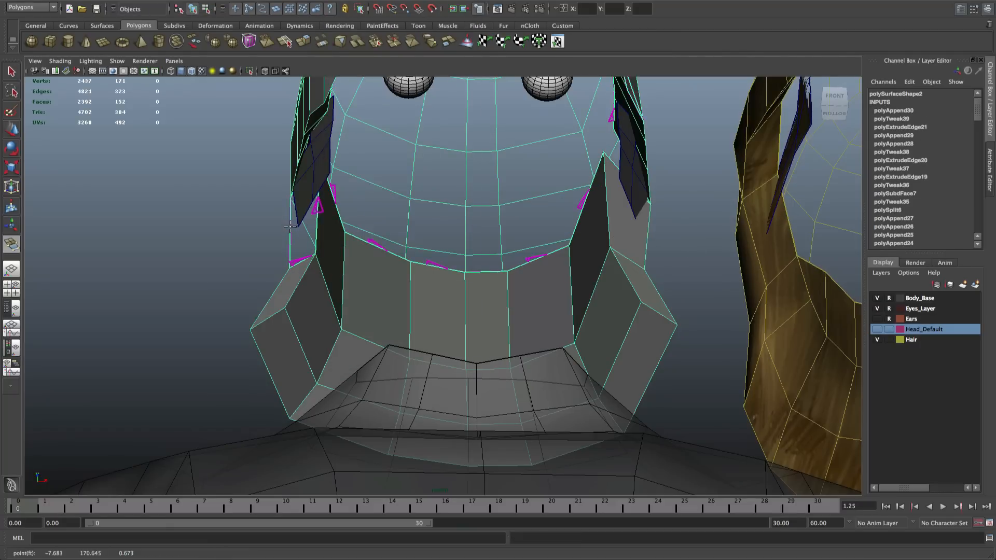
pyautogui.click(291, 227)
pyautogui.press('q')
# Check the hair's fit against the head from below, leaving the Body_Base and Head_Default layers hidden
pyautogui.keyDown('alt'); pyautogui.moveTo(290, 228); pyautogui.dragTo(389, 249); pyautogui.keyUp('alt')
pyautogui.click(876, 329)
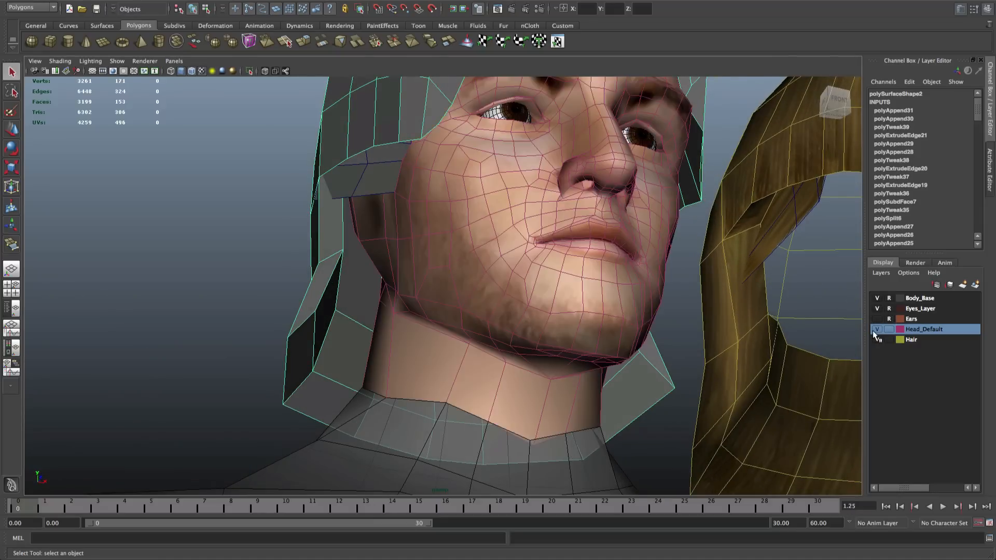
pyautogui.keyDown('alt'); pyautogui.moveTo(690, 275); pyautogui.dragTo(624, 232); pyautogui.keyUp('alt')
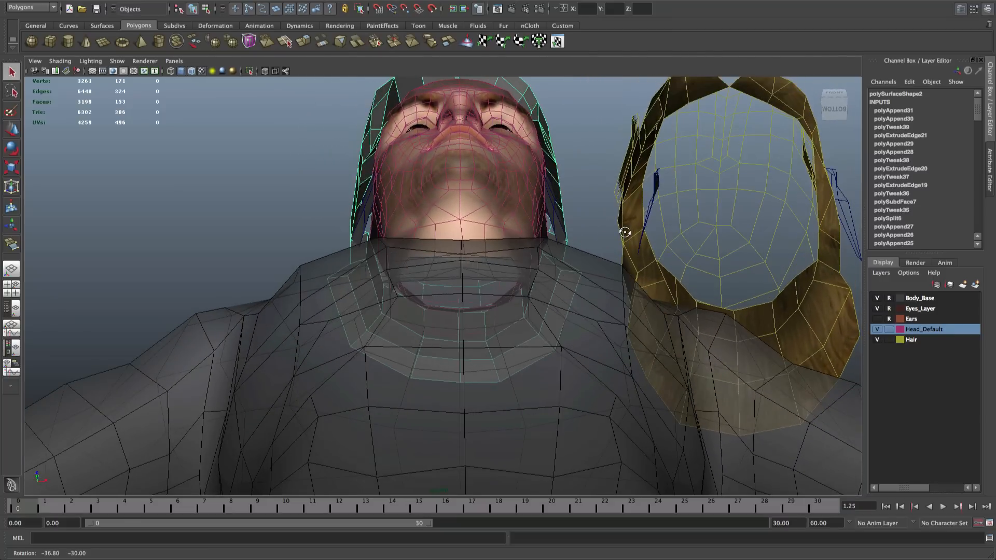
pyautogui.click(876, 298)
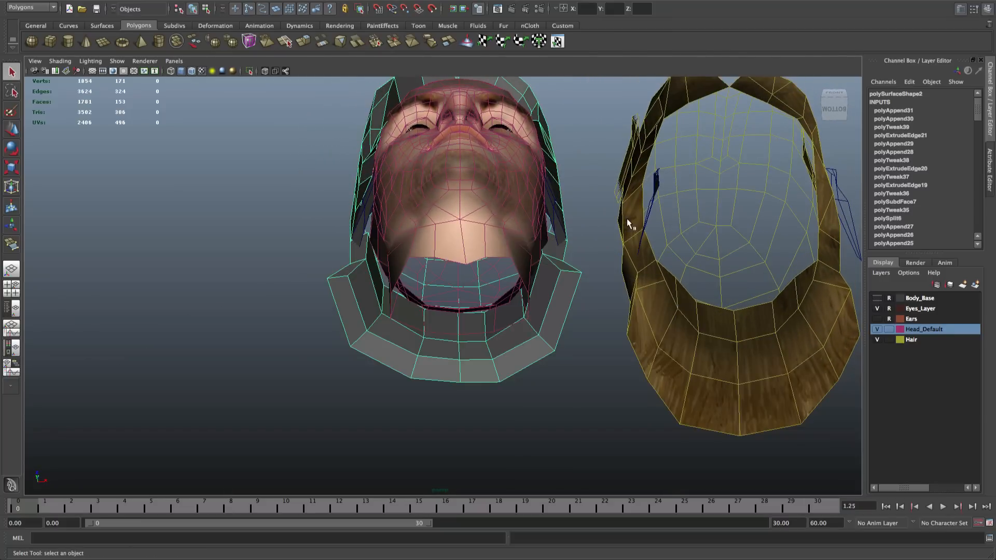
pyautogui.scroll(8, 629, 222)
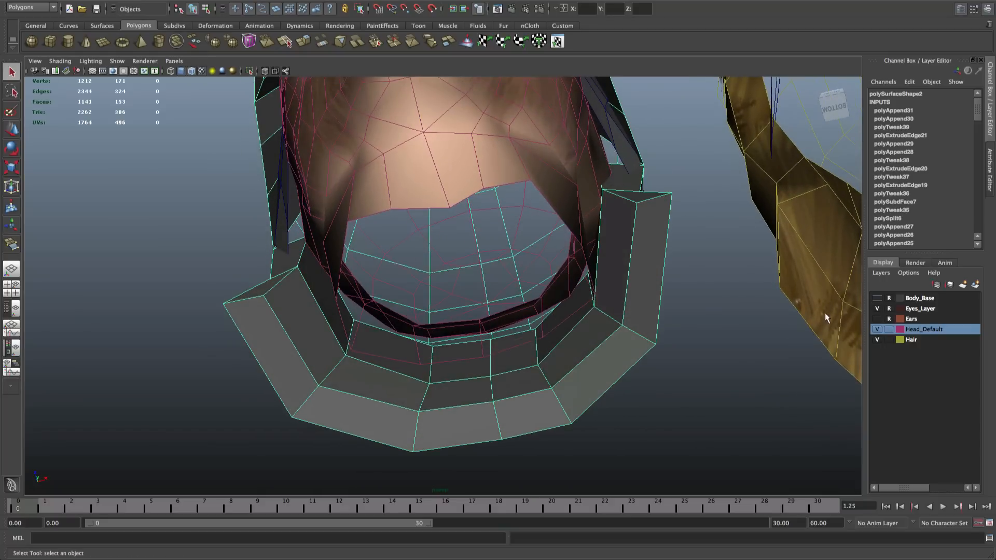
pyautogui.click(876, 328)
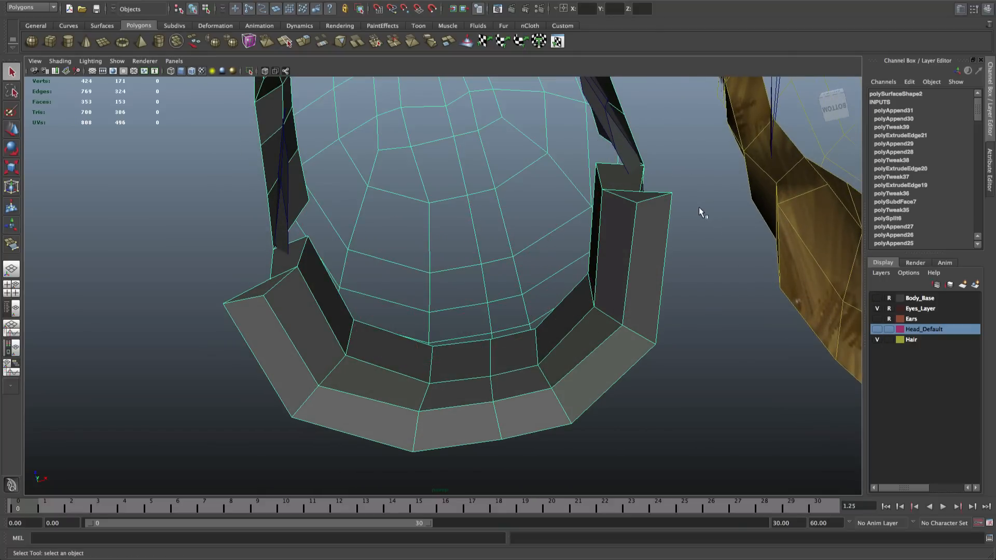
# Lower the two raised corner vertices at the inner rear hair strip's side ends
pyautogui.keyDown('alt'); pyautogui.moveTo(698, 206); pyautogui.dragTo(264, 254); pyautogui.keyUp('alt')
pyautogui.moveTo(234, 236); pyautogui.dragTo(253, 241, button='right')
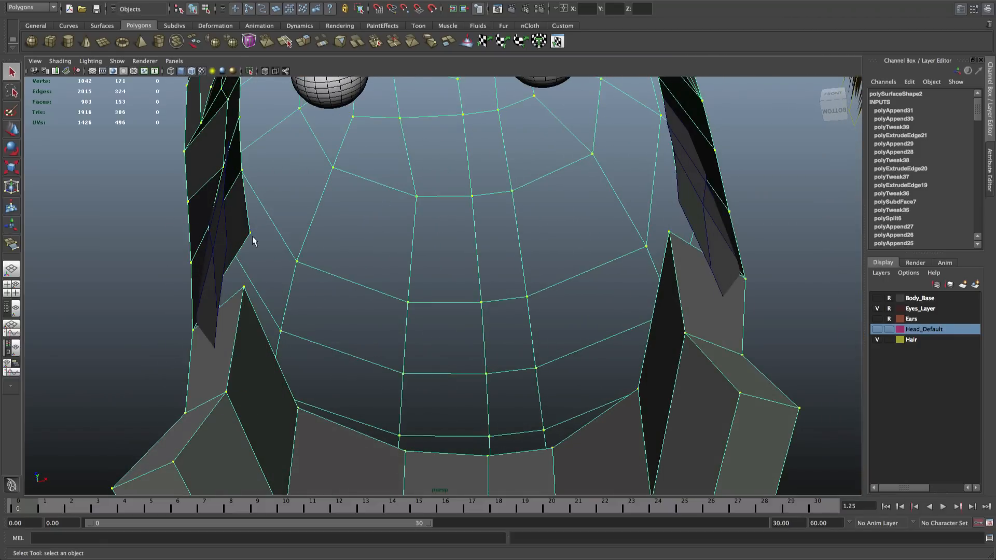
pyautogui.click(252, 236)
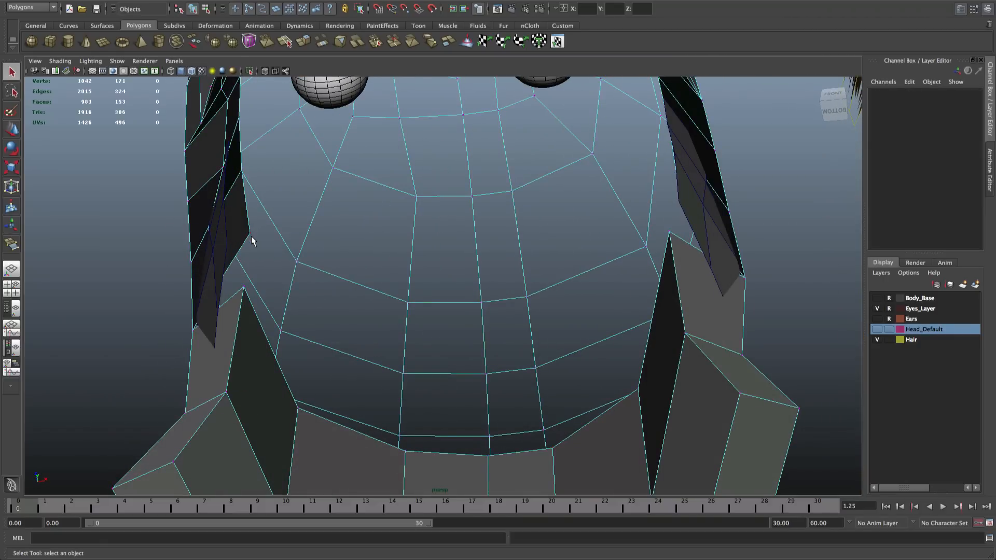
pyautogui.click(244, 287)
pyautogui.keyDown('alt'); pyautogui.moveTo(273, 302); pyautogui.dragTo(237, 304); pyautogui.keyUp('alt')
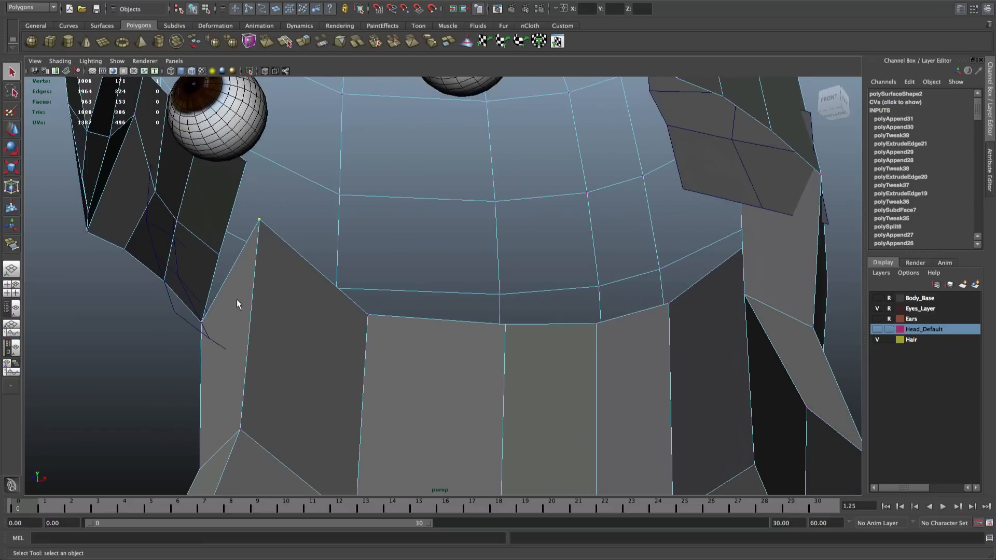
pyautogui.keyDown('alt'); pyautogui.moveTo(222, 251); pyautogui.dragTo(624, 290); pyautogui.keyUp('alt')
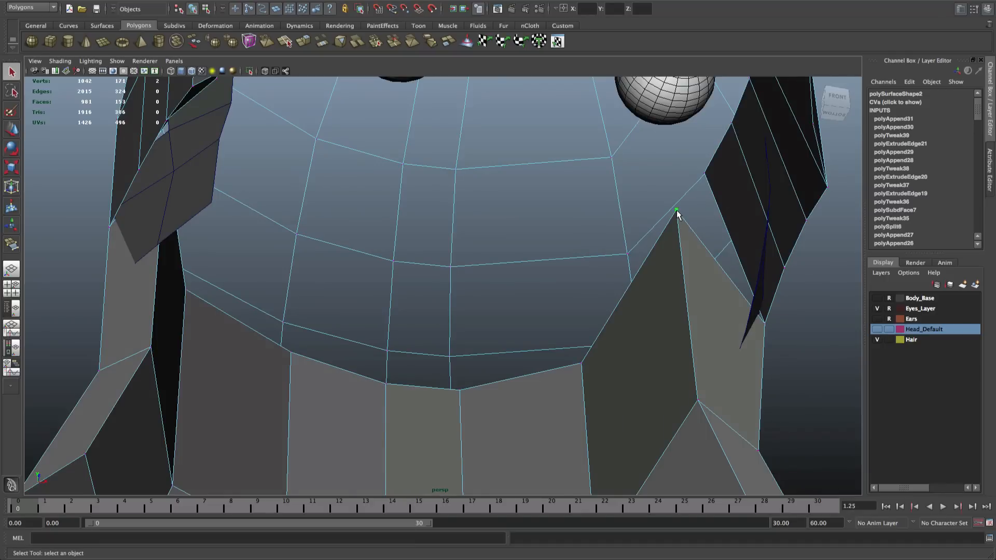
pyautogui.press('w')
pyautogui.keyDown('alt'); pyautogui.moveTo(554, 189); pyautogui.dragTo(323, 281); pyautogui.keyUp('alt')
pyautogui.press('q')
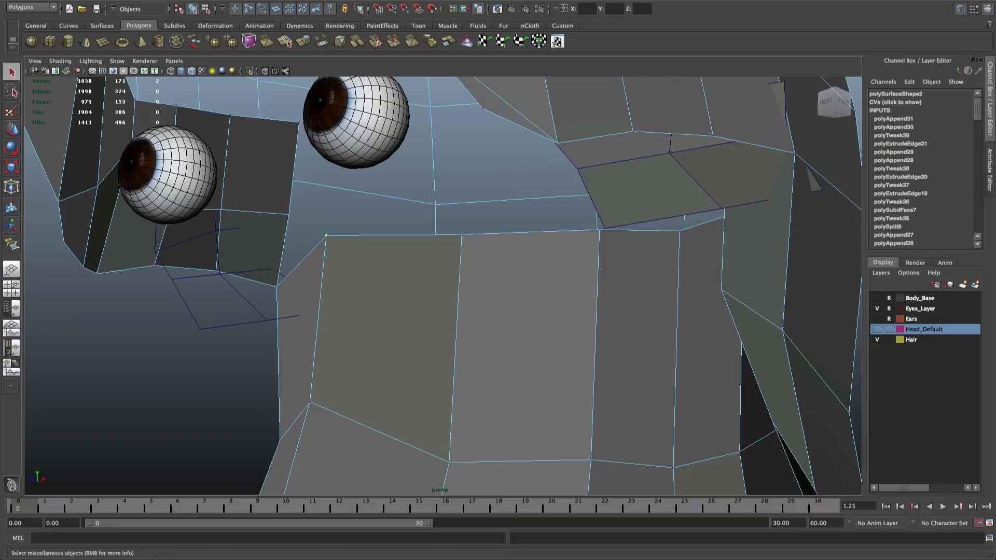
# Append a polygon joining the lowered corner edge to the side hair's inner edge on one side
pyautogui.click(335, 1)
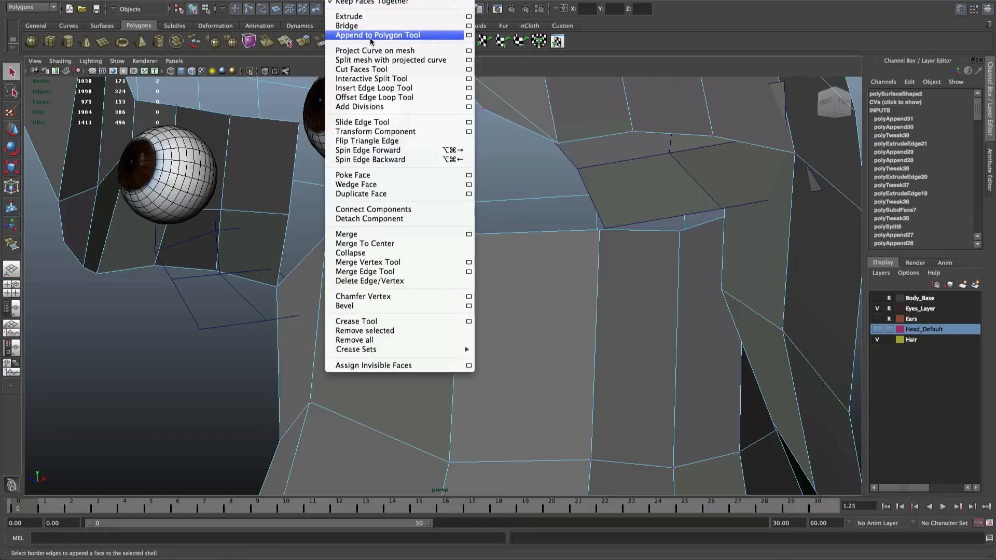
pyautogui.click(372, 36)
pyautogui.click(305, 245)
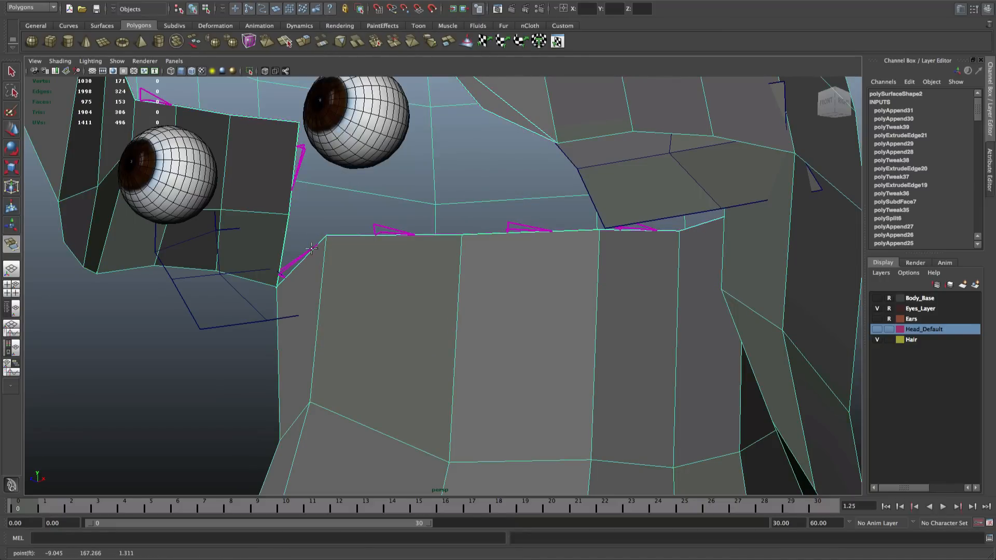
pyautogui.click(311, 248)
pyautogui.press('q')
# Append a polygon between the rear strip's corner edge and the side hair's inner edge on the opposite side
pyautogui.keyDown('alt'); pyautogui.moveTo(311, 250); pyautogui.dragTo(384, 187); pyautogui.keyUp('alt')
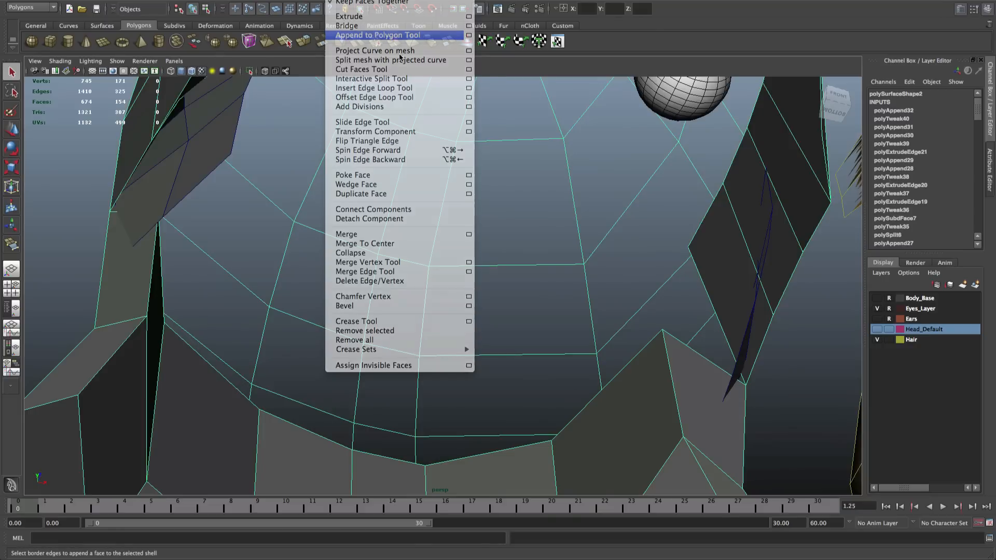
pyautogui.click(363, 34)
pyautogui.click(708, 293)
pyautogui.click(691, 347)
pyautogui.press('q')
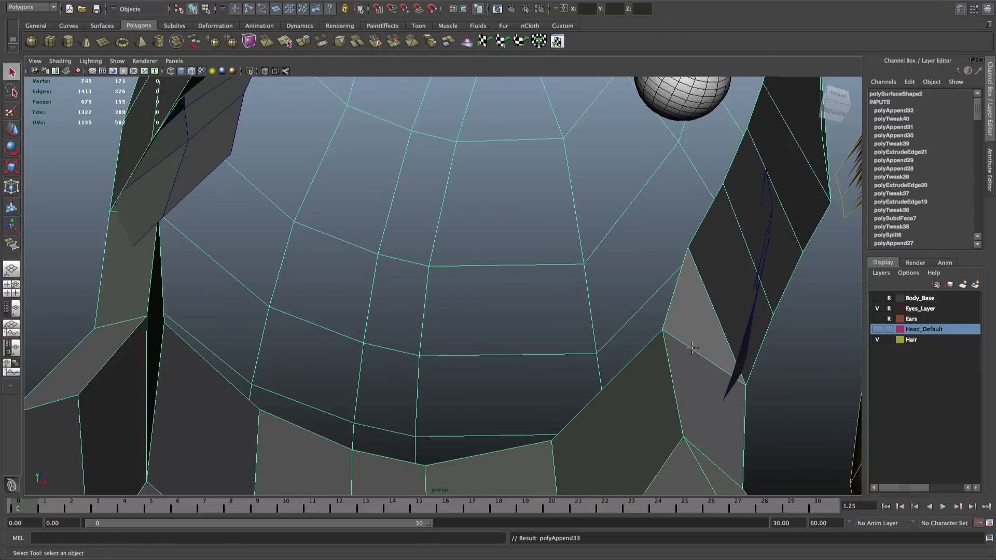
# Split the open edge of the newly appended polygon near its middle and move the added vertex inward
pyautogui.click(383, 0)
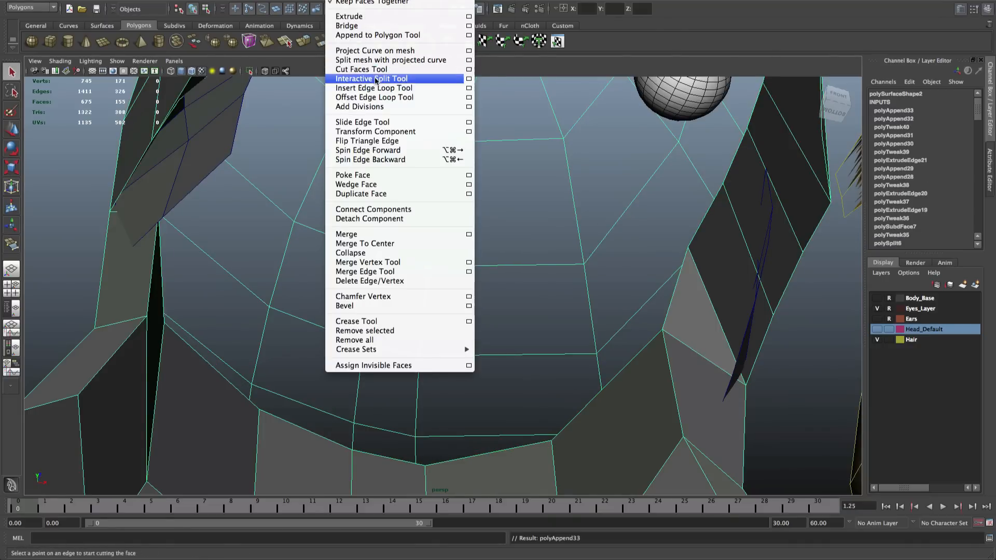
pyautogui.click(371, 78)
pyautogui.click(660, 288)
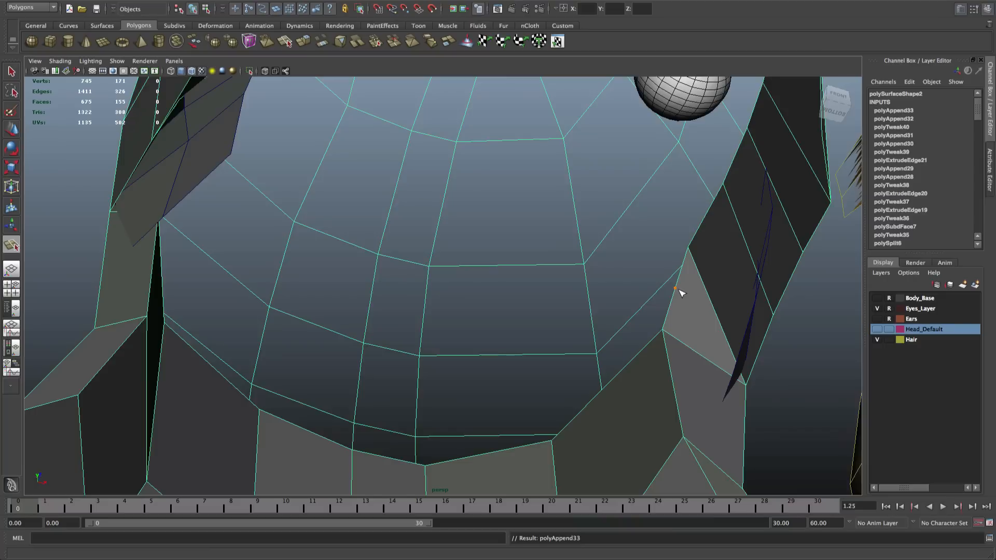
pyautogui.press('Return')
pyautogui.press('q')
pyautogui.moveTo(679, 293); pyautogui.dragTo(663, 292, button='right')
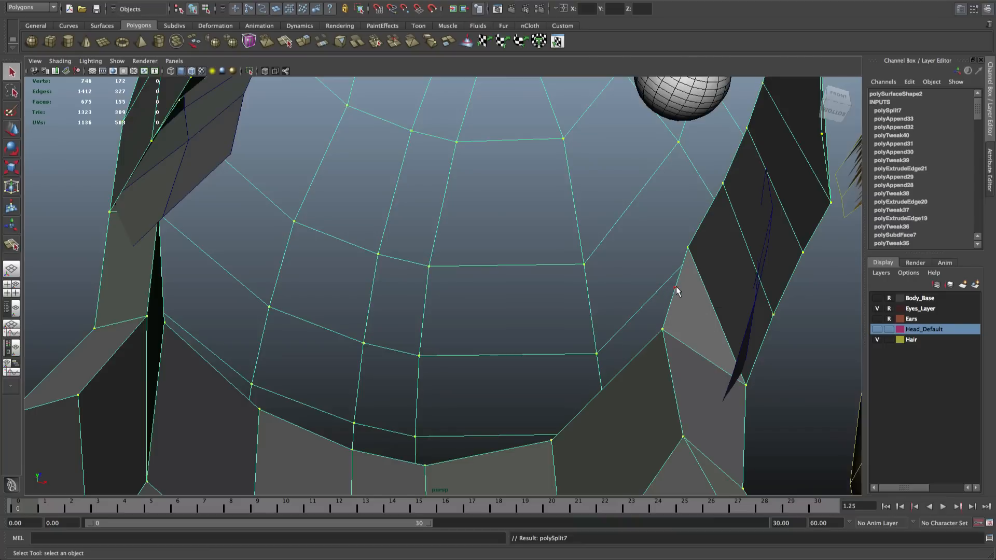
pyautogui.click(675, 288)
pyautogui.press('w')
pyautogui.moveTo(674, 288); pyautogui.dragTo(613, 280)
pyautogui.scroll(-5, 626, 263)
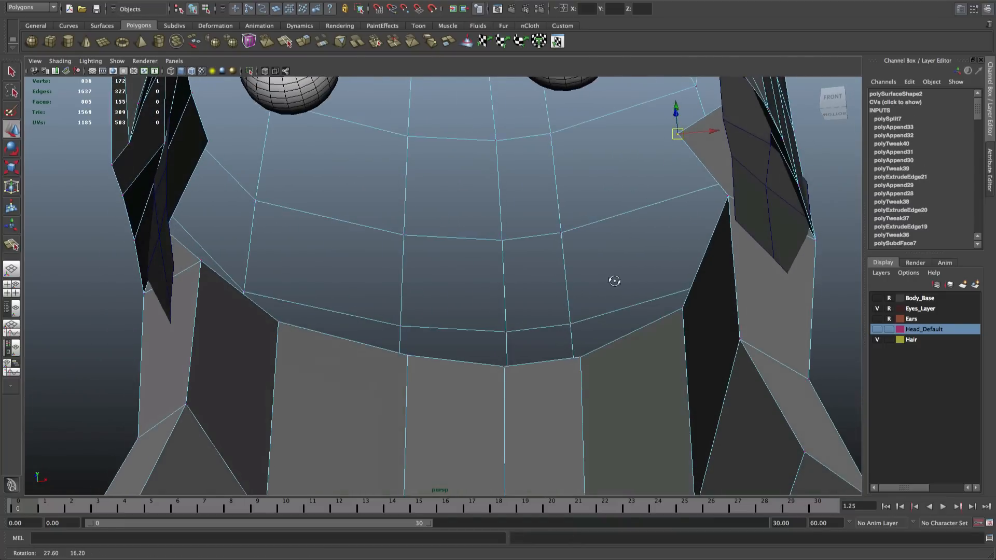
# Insert a vertex on the open edge of the opposite side's corner triangle and pull it inward and upward
pyautogui.scroll(4, 338, 315)
pyautogui.keyDown('alt'); pyautogui.moveTo(391, 313); pyautogui.dragTo(327, 321); pyautogui.keyUp('alt')
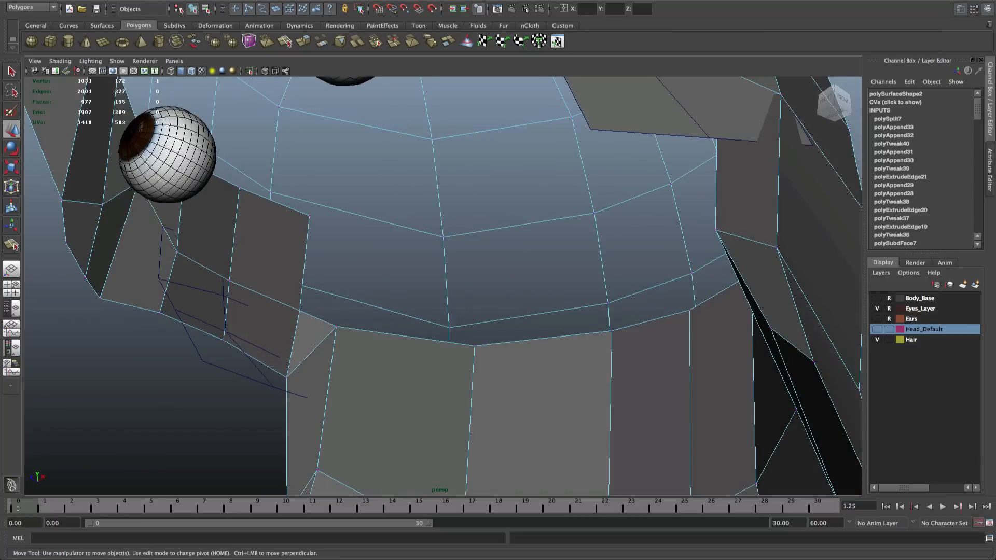
pyautogui.click(340, 0)
pyautogui.click(366, 77)
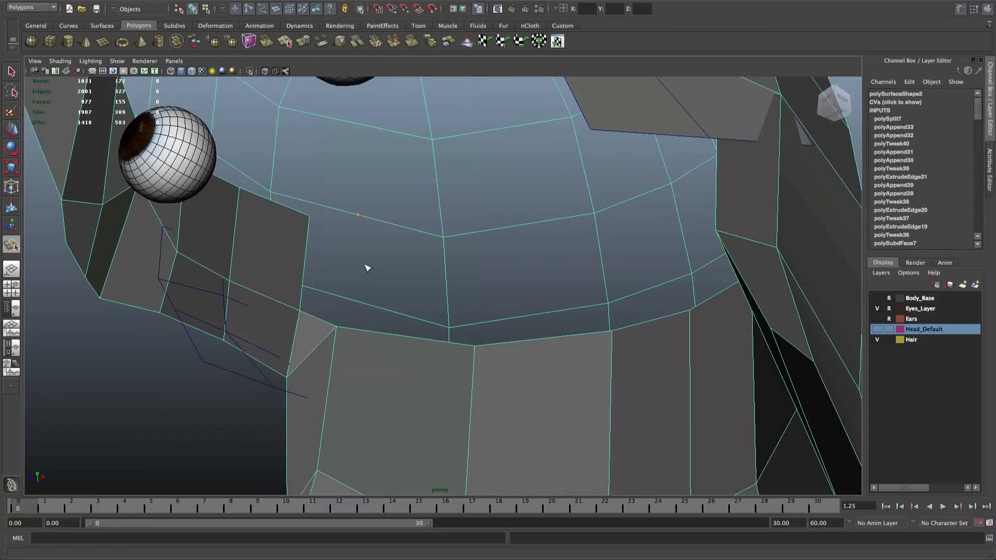
pyautogui.press('w')
pyautogui.moveTo(318, 321); pyautogui.dragTo(283, 322, button='right')
pyautogui.click(319, 318)
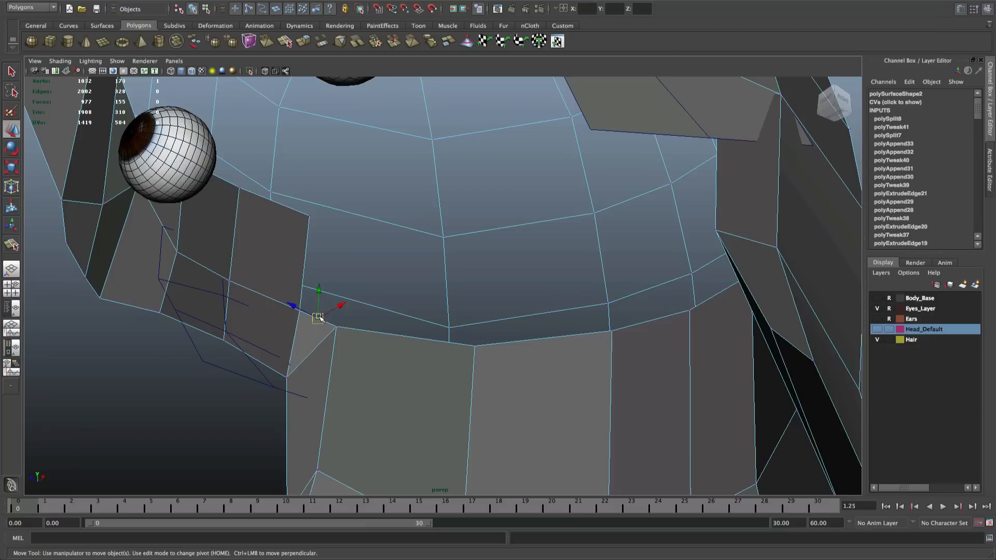
pyautogui.moveTo(319, 318); pyautogui.dragTo(337, 301)
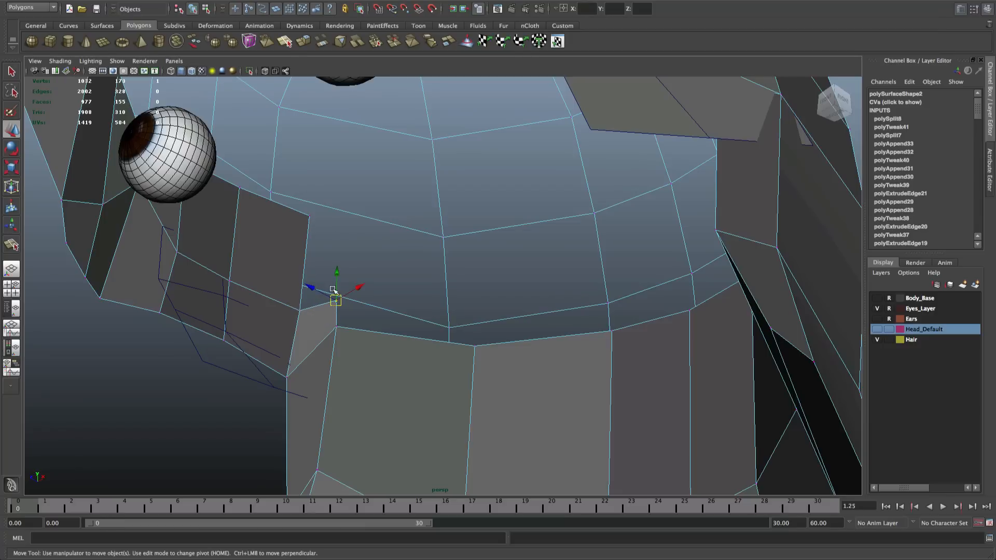
# Append a polygon between the corner face's upper edge and the adjacent vertical edge of the side hair
pyautogui.press('q')
pyautogui.click(344, 0)
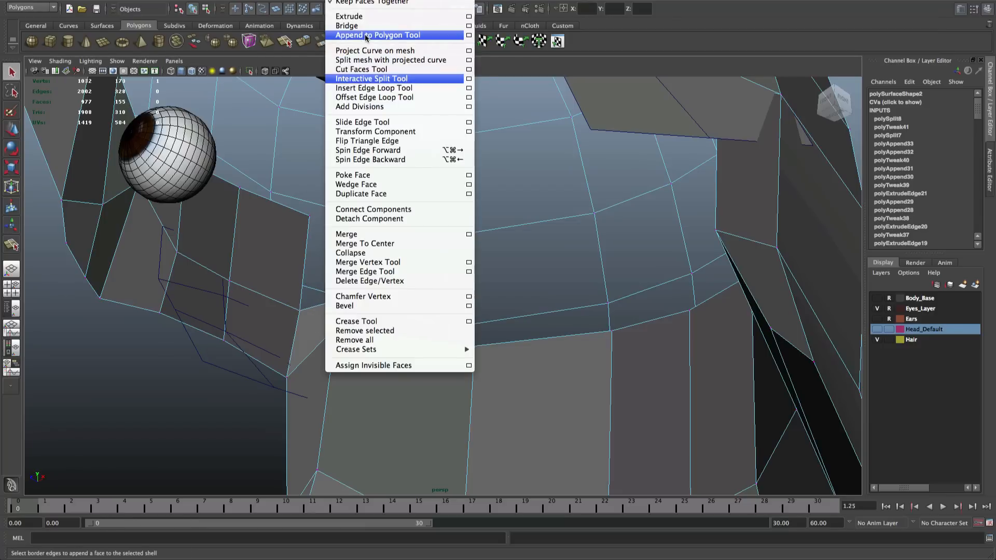
pyautogui.click(367, 36)
pyautogui.click(322, 303)
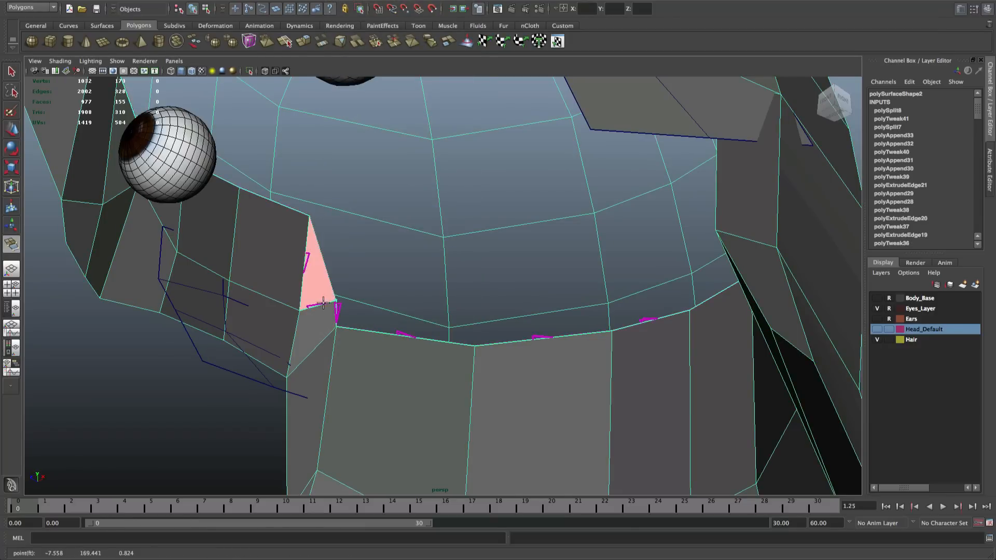
pyautogui.press('Return')
# Split the upper polygon's open slanted edge near its middle and move the added vertex inward
pyautogui.click(343, 1)
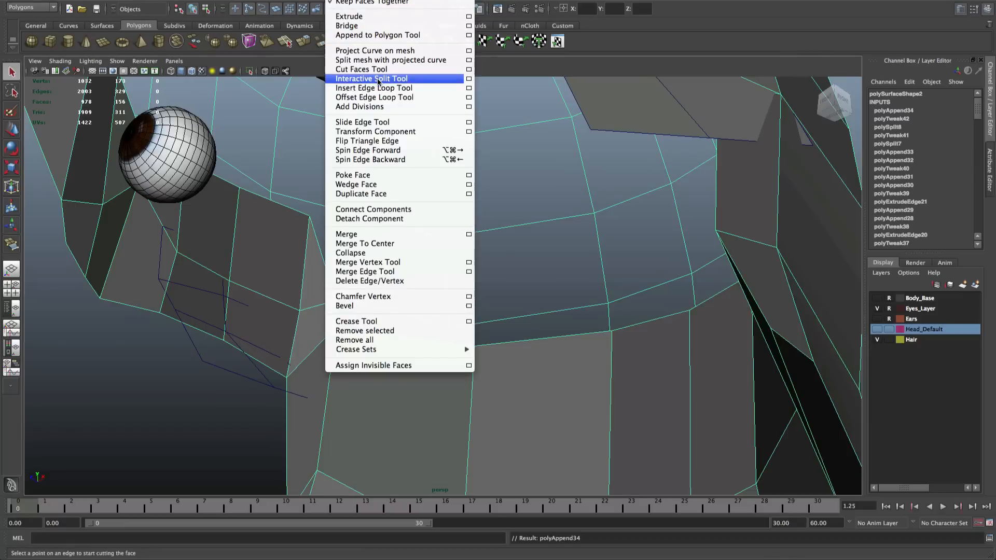
pyautogui.click(409, 75)
pyautogui.press('w')
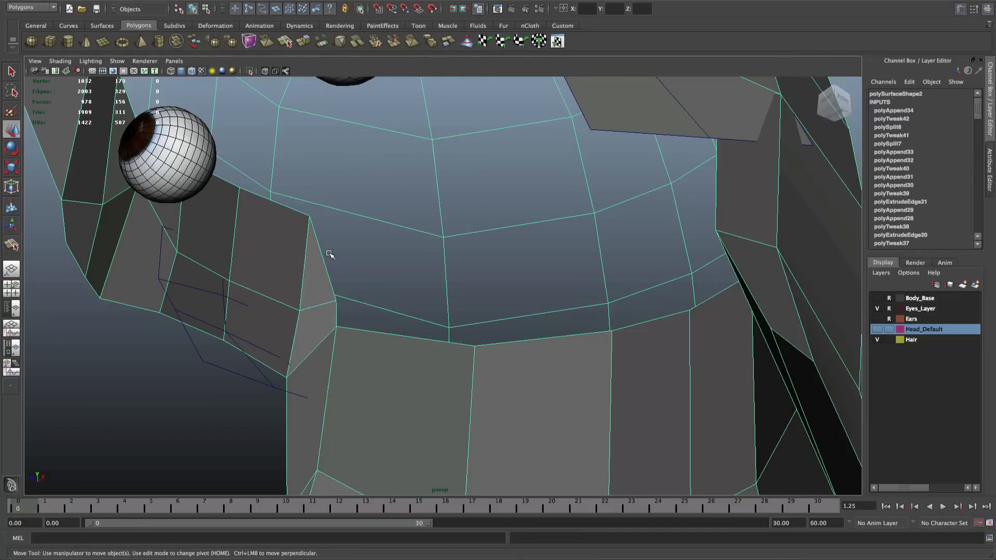
pyautogui.moveTo(324, 259); pyautogui.dragTo(321, 256, button='right')
pyautogui.click(344, 1)
pyautogui.click(409, 61)
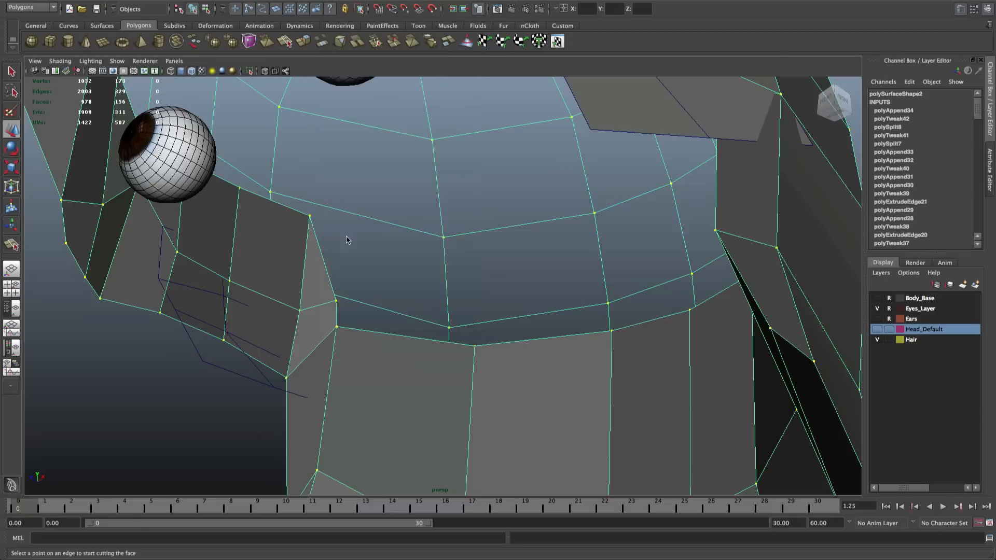
pyautogui.press('w')
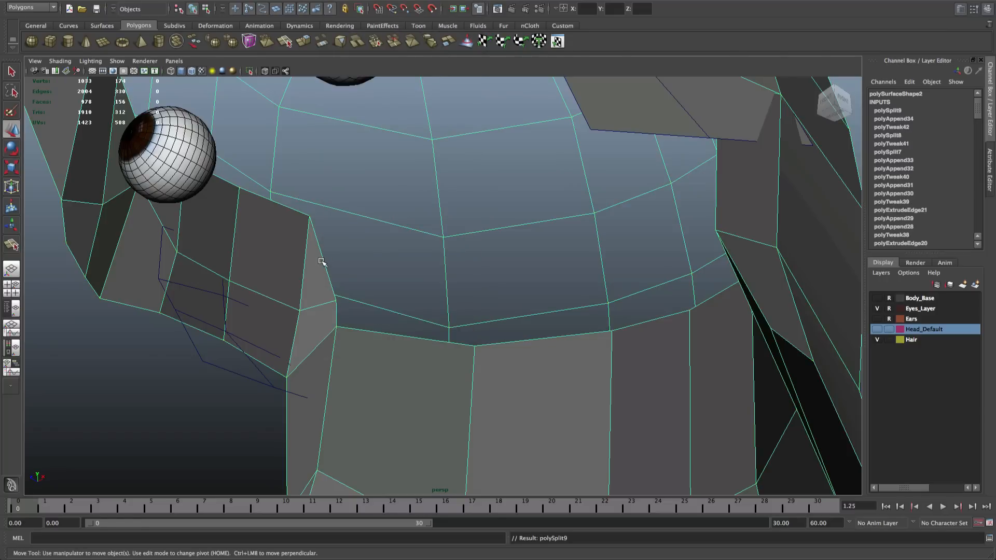
pyautogui.moveTo(324, 261); pyautogui.dragTo(322, 258, button='right')
pyautogui.click(323, 258)
pyautogui.moveTo(327, 259); pyautogui.dragTo(394, 226)
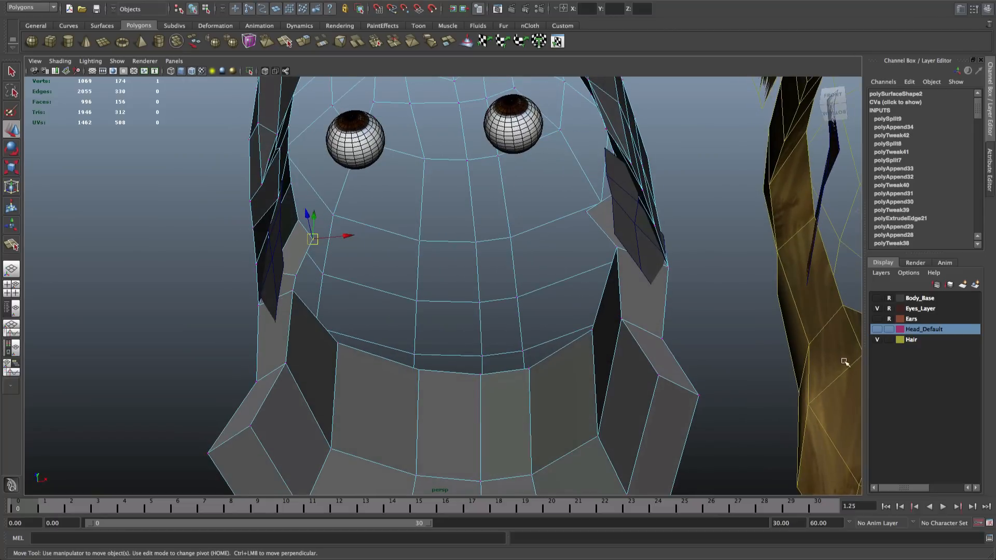
# Show the Head_Default layer to check the inner hair faces against the head from below, and hide it again
pyautogui.click(877, 340)
pyautogui.click(876, 328)
pyautogui.keyDown('alt'); pyautogui.moveTo(643, 321); pyautogui.dragTo(685, 362); pyautogui.keyUp('alt')
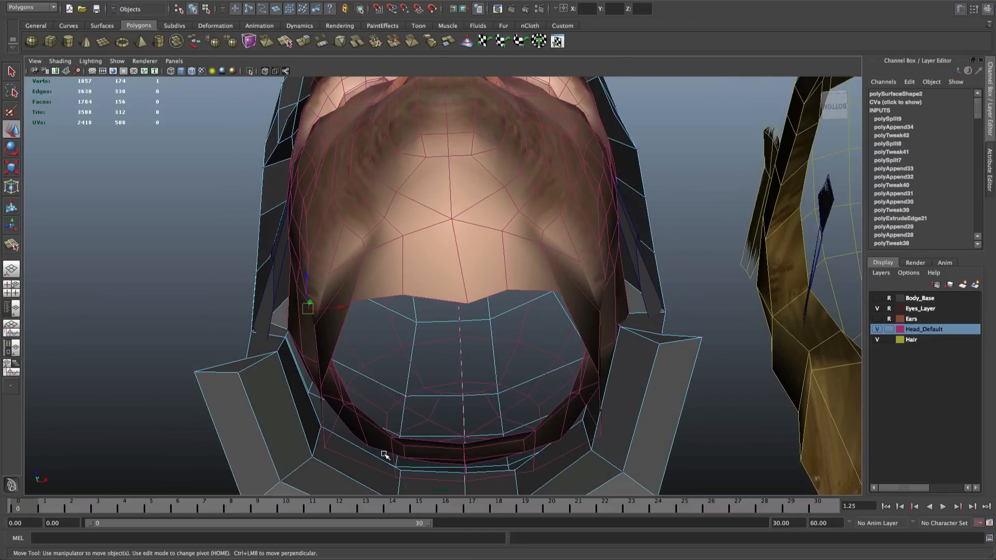
pyautogui.keyDown('alt'); pyautogui.moveTo(551, 382); pyautogui.dragTo(774, 385); pyautogui.keyUp('alt')
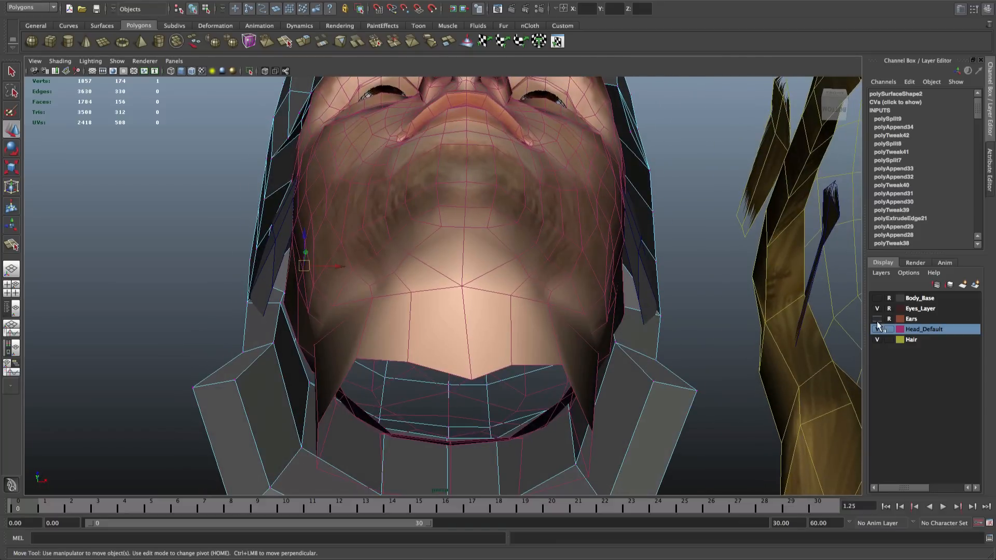
pyautogui.click(877, 329)
pyautogui.keyDown('alt'); pyautogui.moveTo(466, 365); pyautogui.dragTo(395, 434); pyautogui.keyUp('alt')
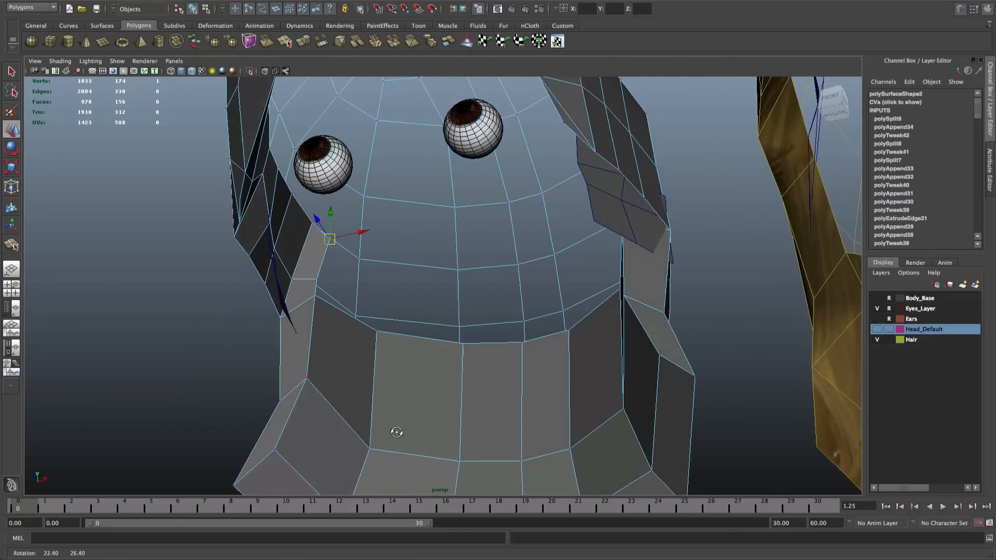
# Extrude the four rear upper border edges of the inner hair strip and move them upward
pyautogui.keyDown('alt'); pyautogui.moveTo(436, 371); pyautogui.dragTo(400, 339); pyautogui.keyUp('alt')
pyautogui.click(496, 344)
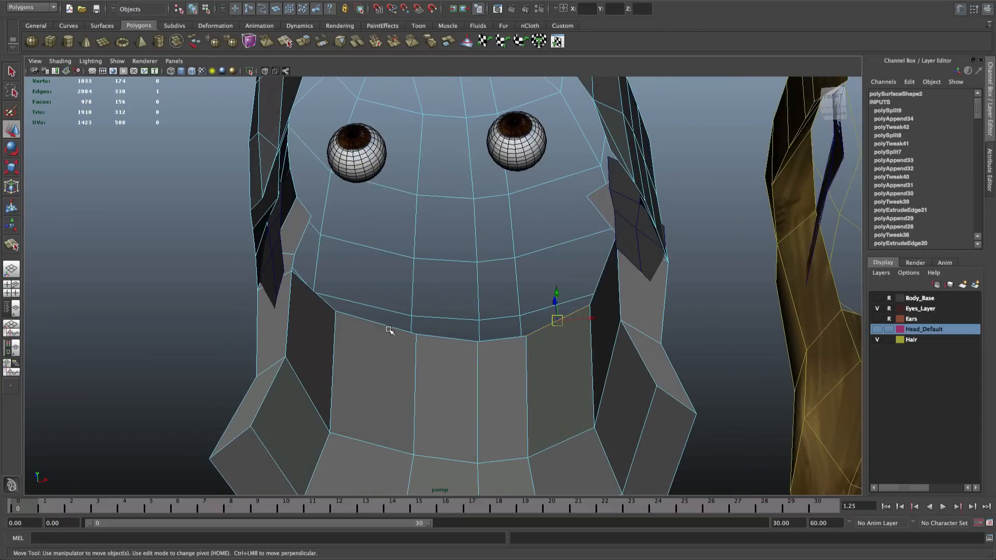
pyautogui.click(357, 1)
pyautogui.click(359, 16)
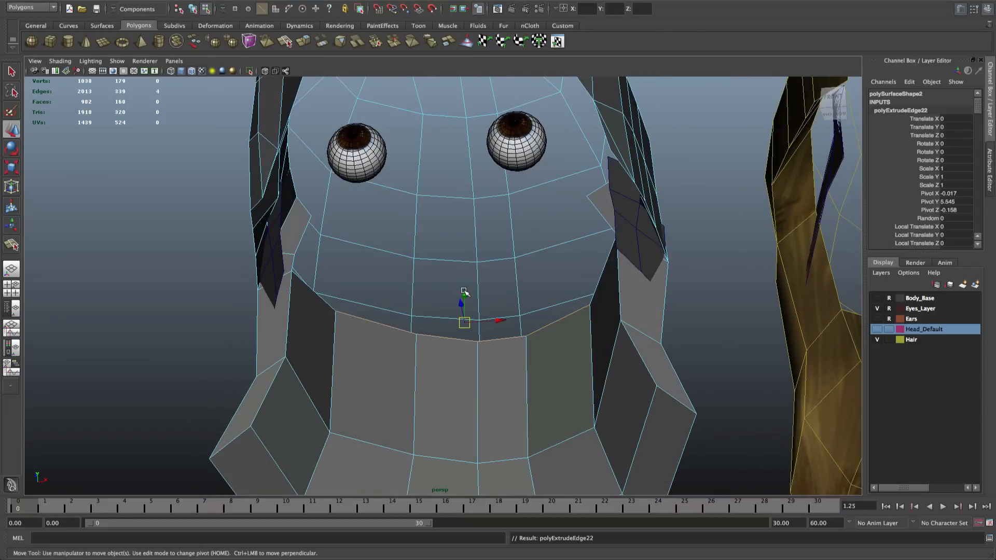
pyautogui.moveTo(464, 294); pyautogui.dragTo(519, 243)
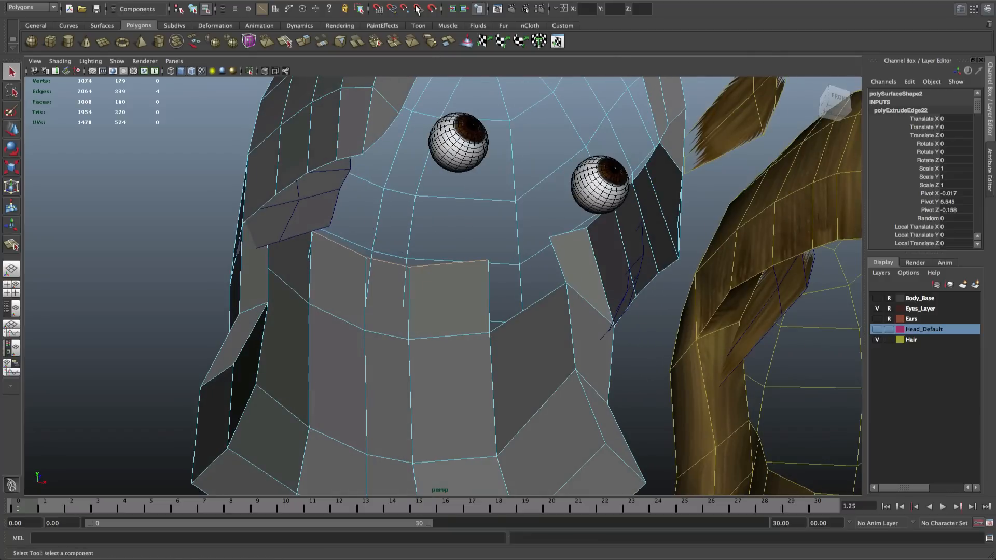
# Append a polygon joining the extruded rear strip's end edge to the side hair's inner corner face
pyautogui.click(357, 1)
pyautogui.click(359, 34)
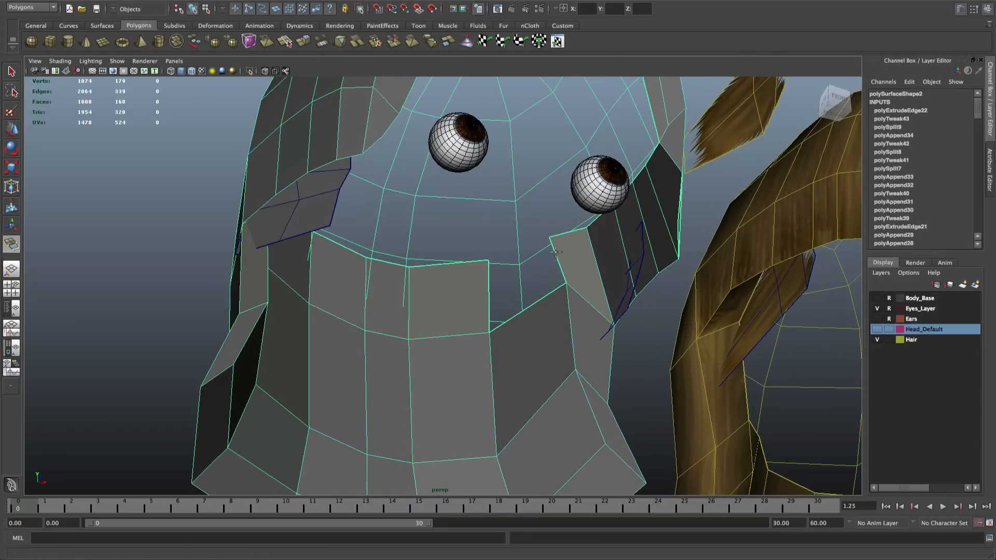
pyautogui.click(488, 282)
pyautogui.click(557, 259)
pyautogui.press('Return')
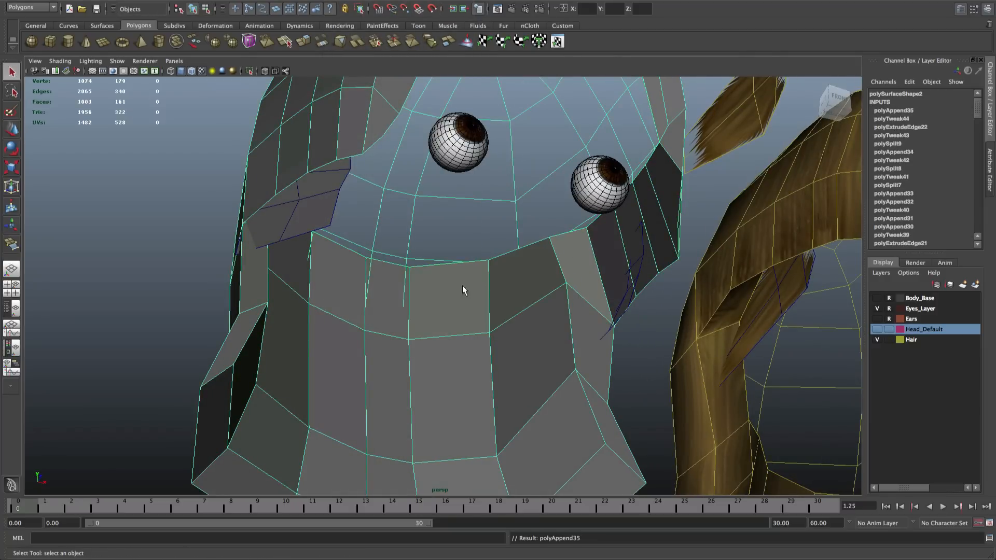
# Append a polygon joining the extruded strip's other end edge to the inner corner face on the opposite side
pyautogui.keyDown('alt'); pyautogui.moveTo(462, 285); pyautogui.dragTo(363, 275); pyautogui.keyUp('alt')
pyautogui.click(357, 1)
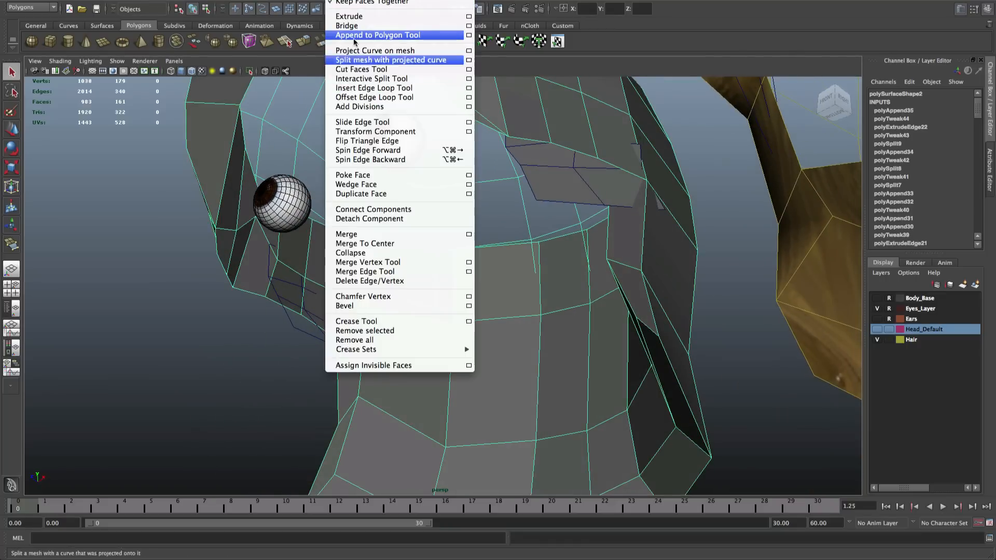
pyautogui.click(363, 59)
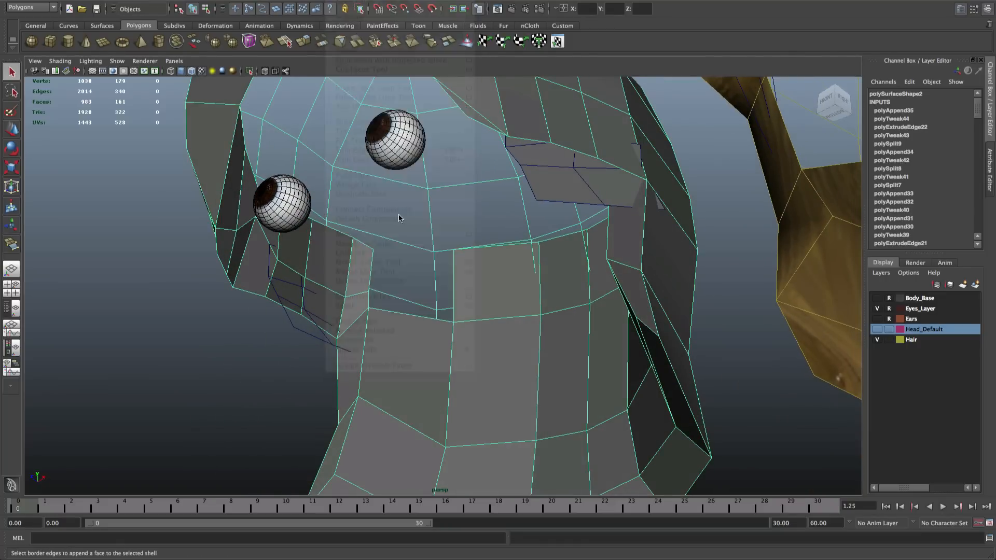
pyautogui.click(368, 296)
pyautogui.press('Return')
pyautogui.keyDown('alt'); pyautogui.moveTo(375, 297); pyautogui.dragTo(360, 284); pyautogui.keyUp('alt')
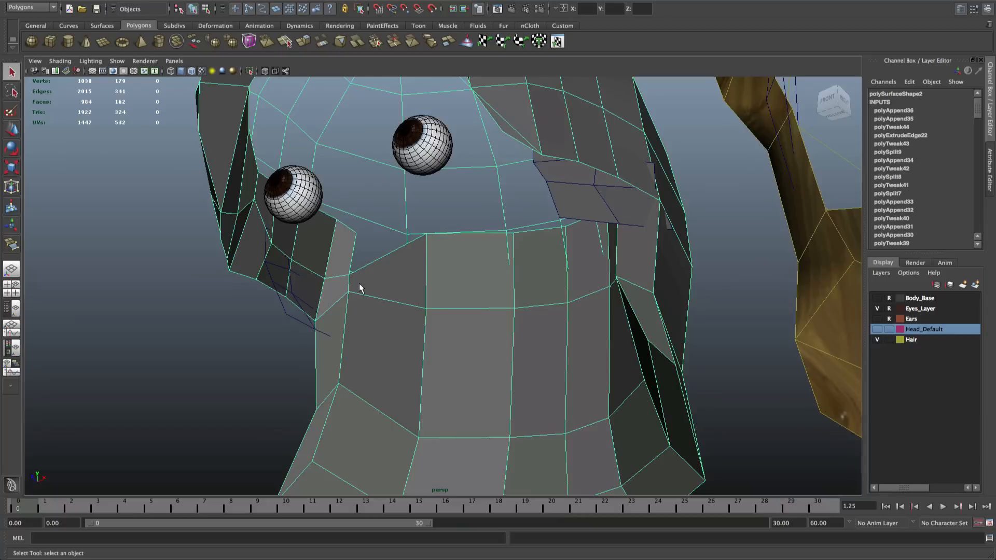
# Adjust the two inner corner vertices of the side hair where it meets the extruded rear strip
pyautogui.moveTo(359, 284); pyautogui.dragTo(346, 278, button='right')
pyautogui.click(348, 274)
pyautogui.press('w')
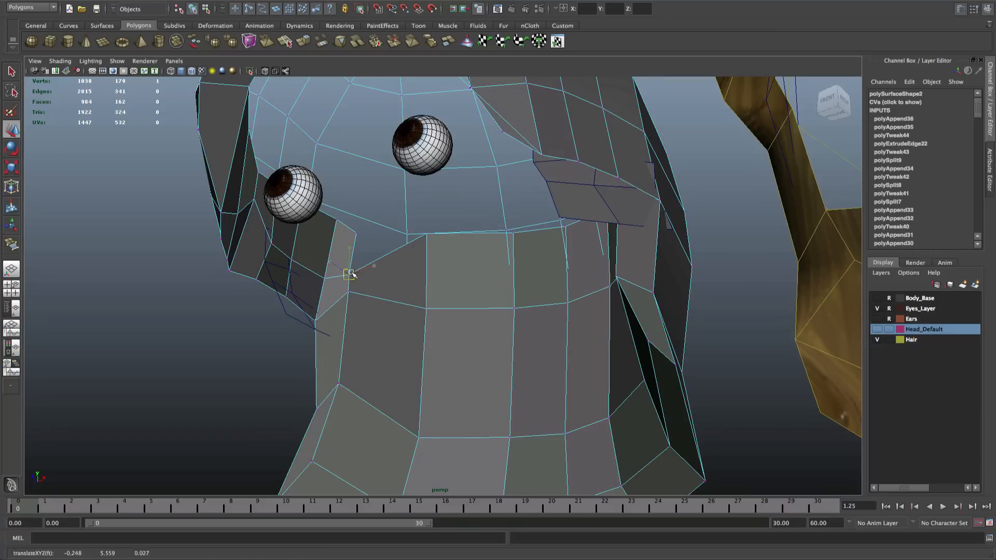
pyautogui.click(356, 223)
pyautogui.press('w')
pyautogui.keyDown('alt'); pyautogui.moveTo(356, 223); pyautogui.dragTo(377, 218); pyautogui.keyUp('alt')
pyautogui.scroll(5, 374, 205)
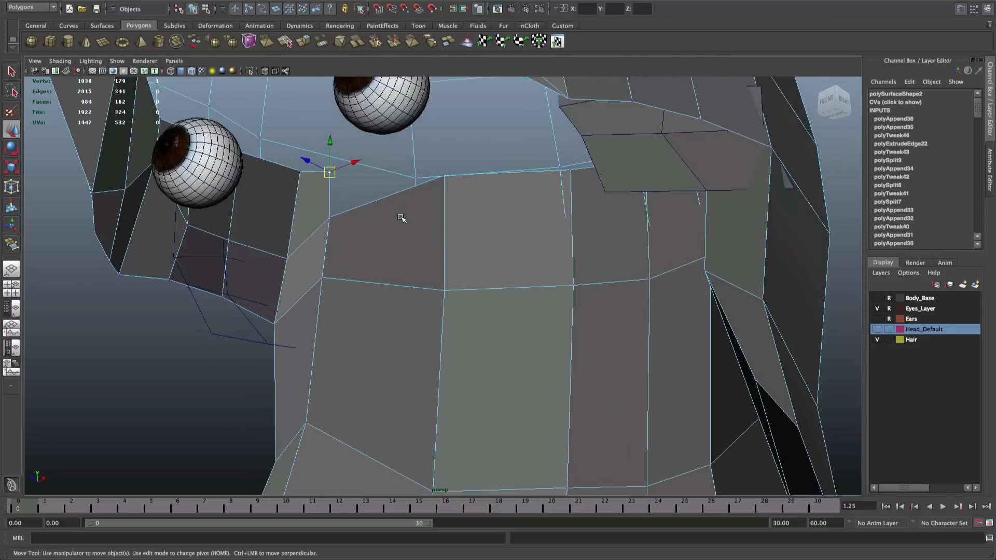
# Select the two lengthwise edges across the middle of the side hair's inner faces
pyautogui.keyDown('alt'); pyautogui.moveTo(469, 303); pyautogui.dragTo(438, 343); pyautogui.keyUp('alt')
pyautogui.moveTo(438, 343); pyautogui.dragTo(428, 352, button='right')
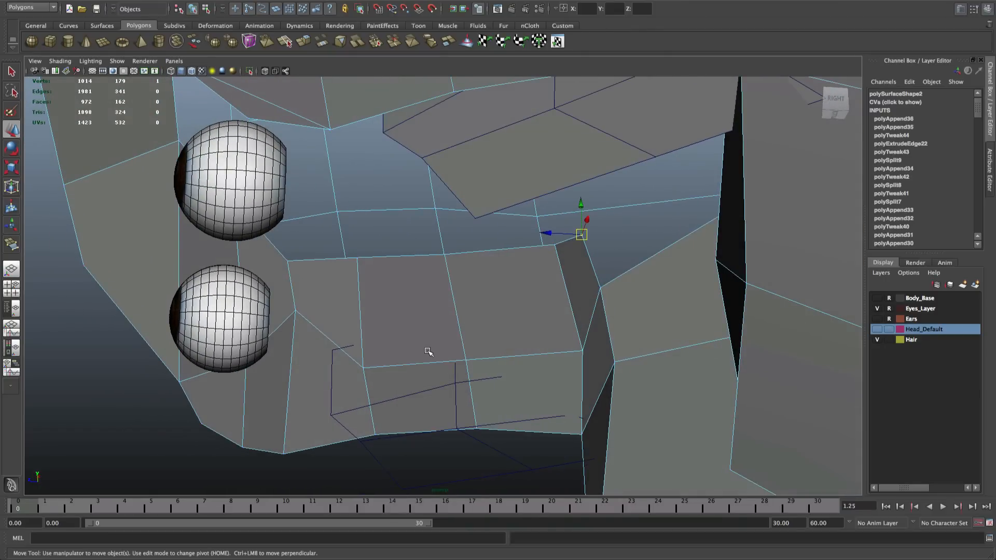
pyautogui.click(429, 363)
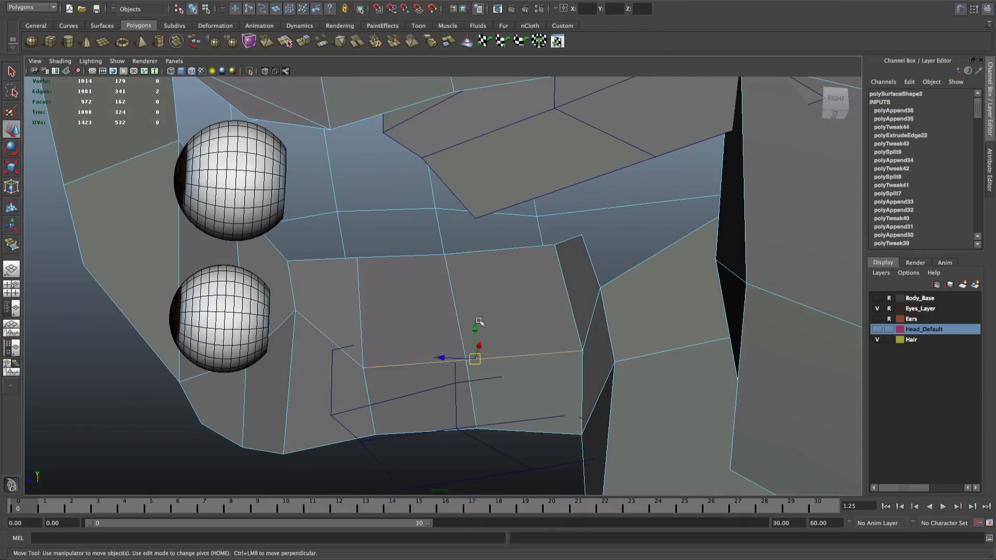
pyautogui.keyDown('alt'); pyautogui.moveTo(473, 285); pyautogui.dragTo(549, 272); pyautogui.keyUp('alt')
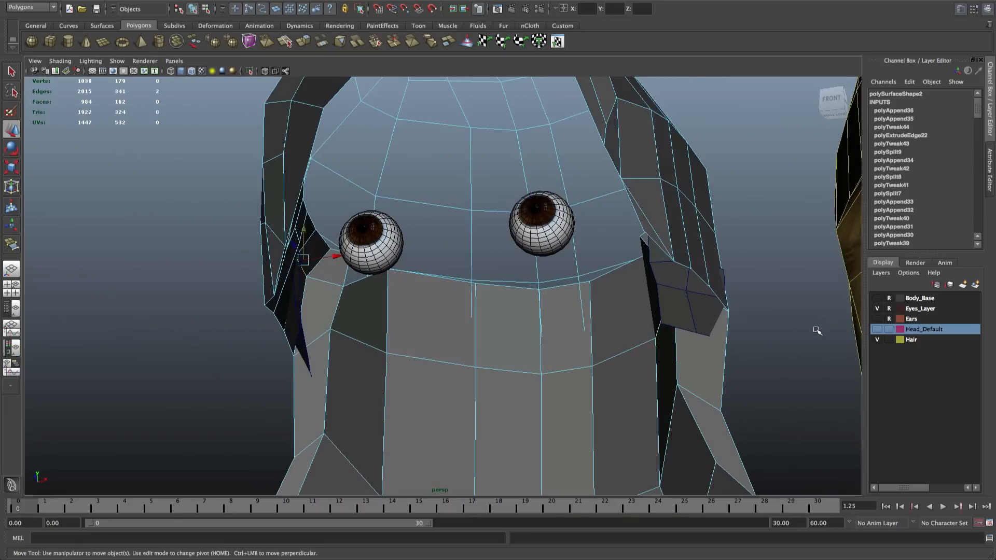
# Show the Head_Default and Body_Base layers to check the hair's fit from below, and hide Head_Default again
pyautogui.click(875, 330)
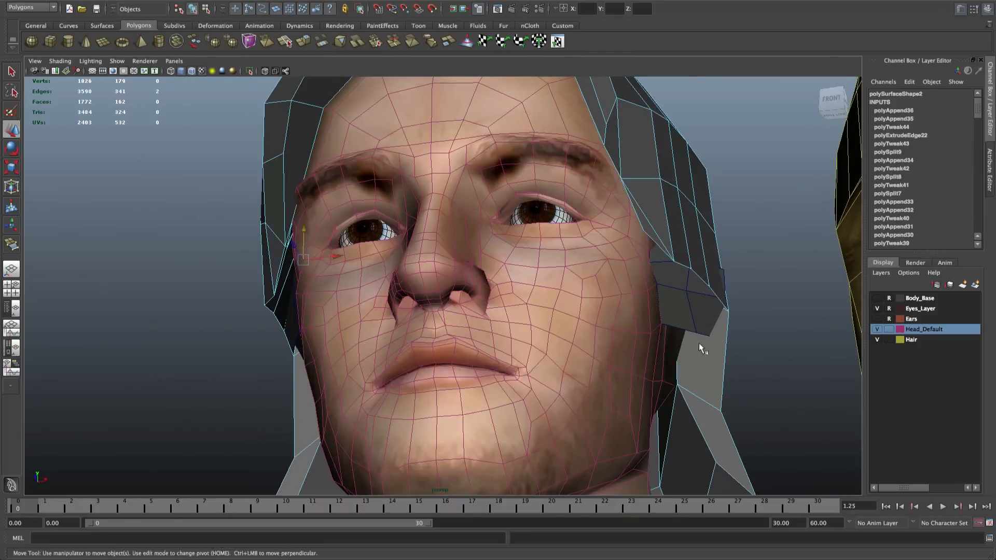
pyautogui.keyDown('alt'); pyautogui.moveTo(702, 344); pyautogui.dragTo(553, 224); pyautogui.keyUp('alt')
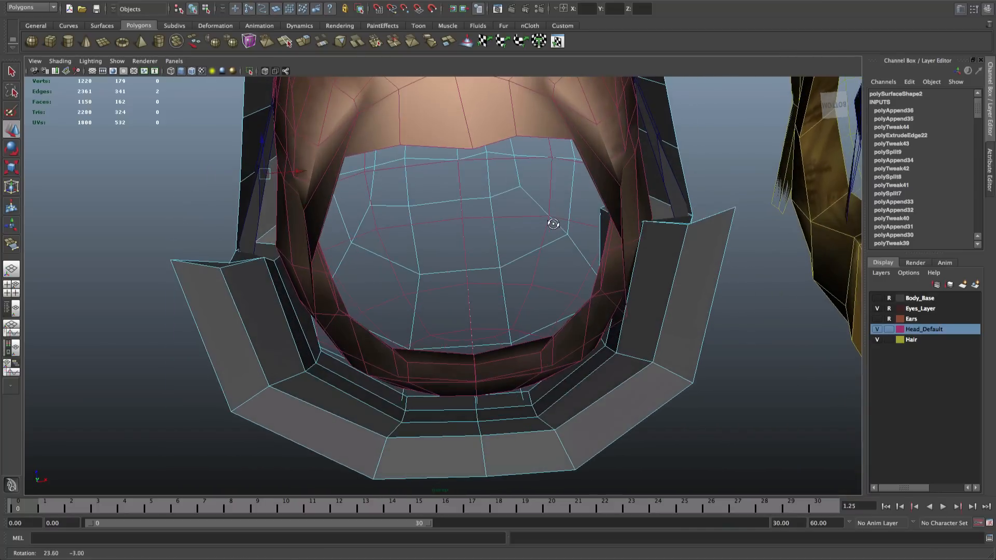
pyautogui.click(877, 298)
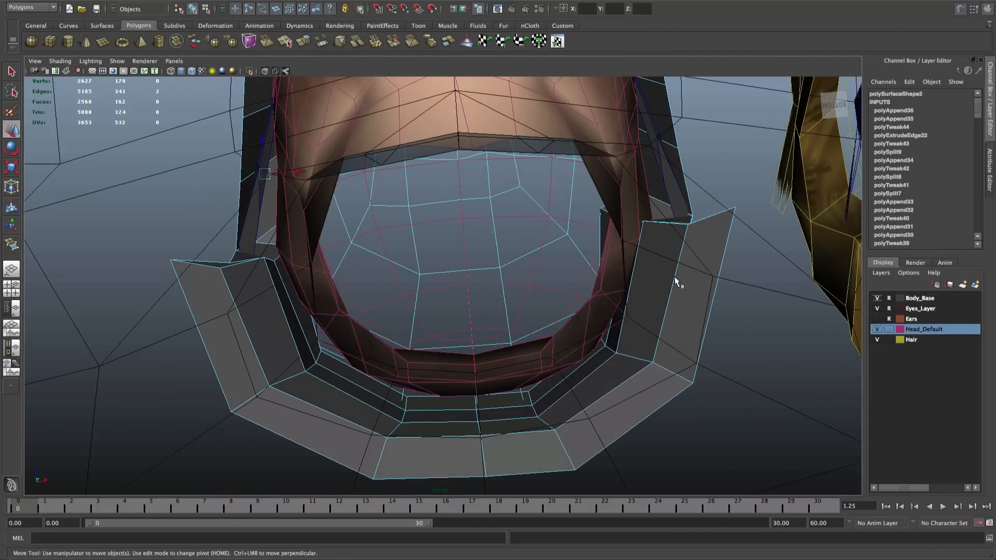
pyautogui.keyDown('alt'); pyautogui.moveTo(677, 283); pyautogui.dragTo(673, 296); pyautogui.keyUp('alt')
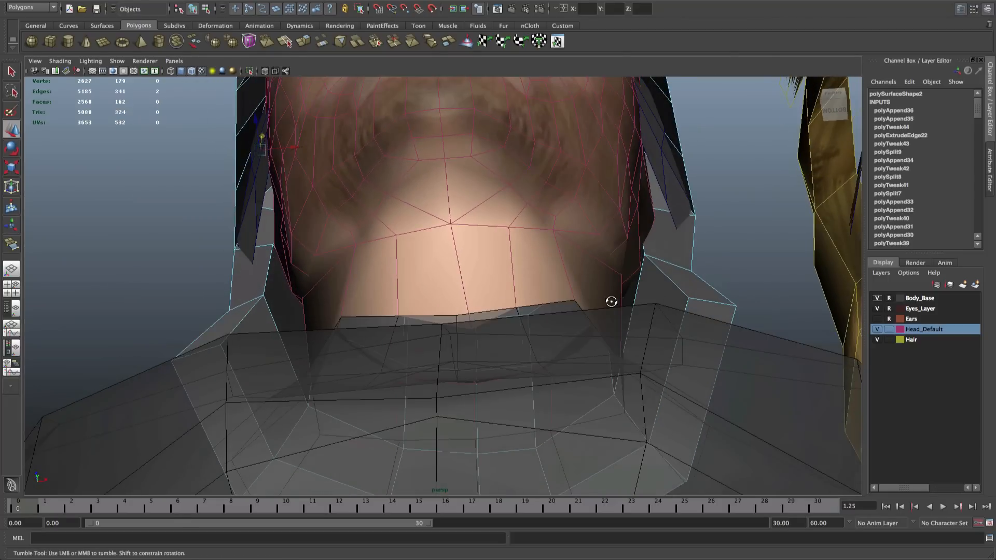
pyautogui.keyDown('alt'); pyautogui.moveTo(611, 301); pyautogui.dragTo(755, 305); pyautogui.keyUp('alt')
pyautogui.click(877, 328)
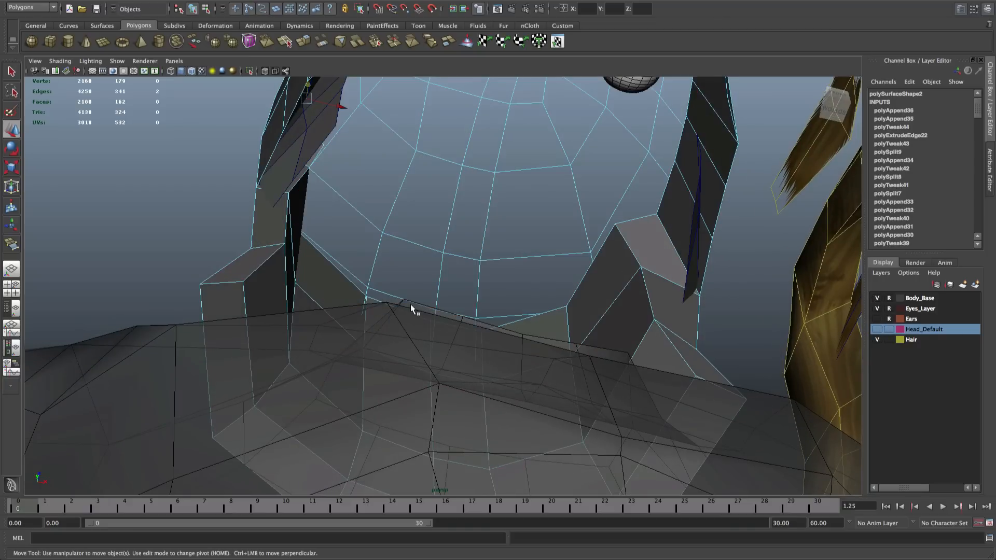
# Scale down the four rear upper border edges of the inner hair strip and reposition them
pyautogui.keyDown('alt'); pyautogui.moveTo(411, 306); pyautogui.dragTo(368, 316); pyautogui.keyUp('alt')
pyautogui.moveTo(342, 262); pyautogui.dragTo(312, 260, button='right')
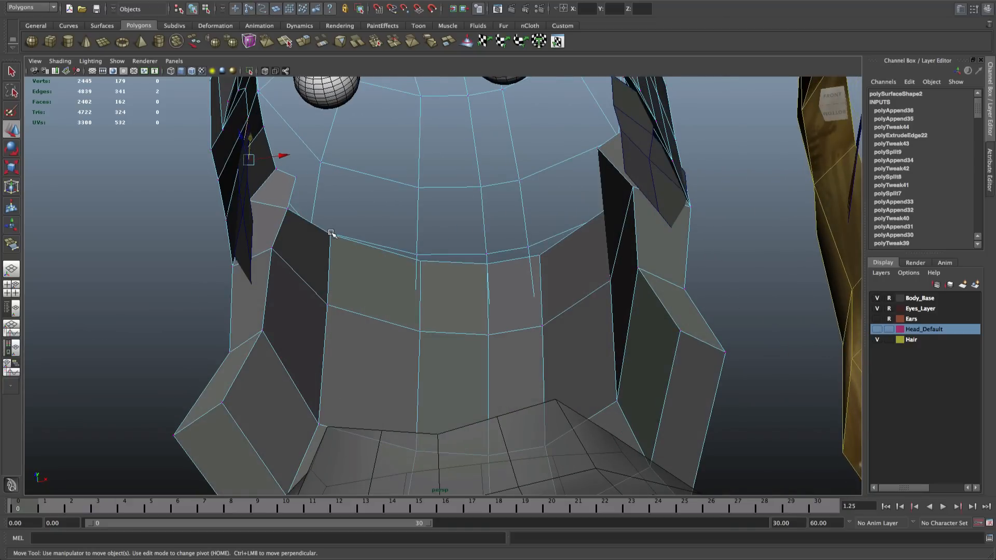
pyautogui.click(331, 233)
pyautogui.press('q')
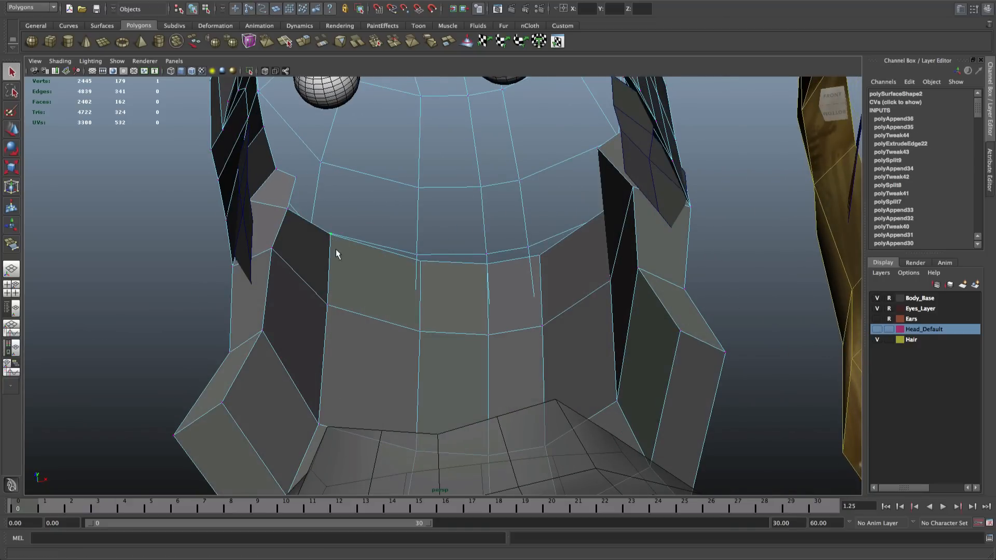
pyautogui.keyDown('alt'); pyautogui.moveTo(336, 251); pyautogui.dragTo(362, 254); pyautogui.keyUp('alt')
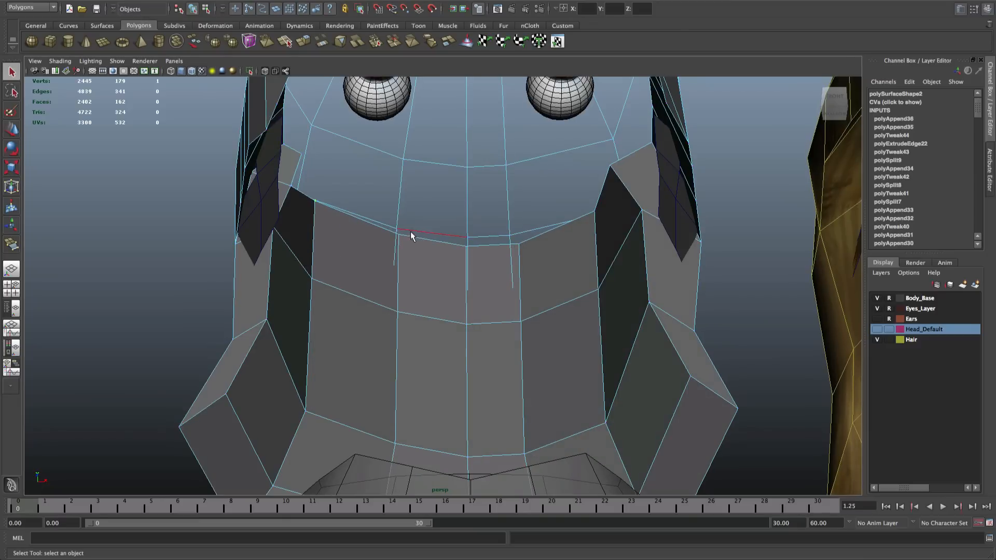
pyautogui.press('F10')
pyautogui.click(340, 212)
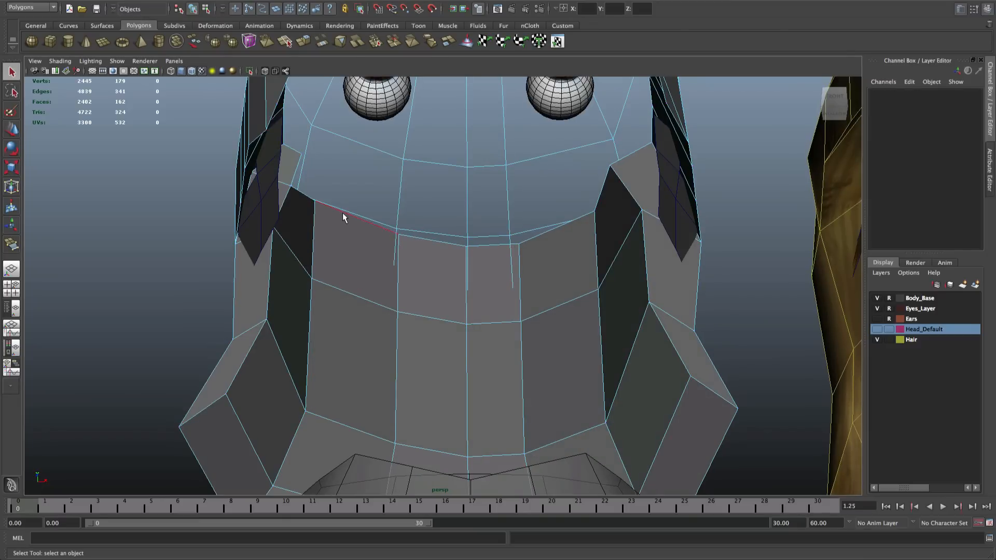
pyautogui.moveTo(549, 241)
pyautogui.keyDown('alt'); pyautogui.mouseDown()
pyautogui.moveTo(542, 253)
pyautogui.moveTo(535, 244)
pyautogui.mouseUp(); pyautogui.keyUp('alt')
pyautogui.press('r')
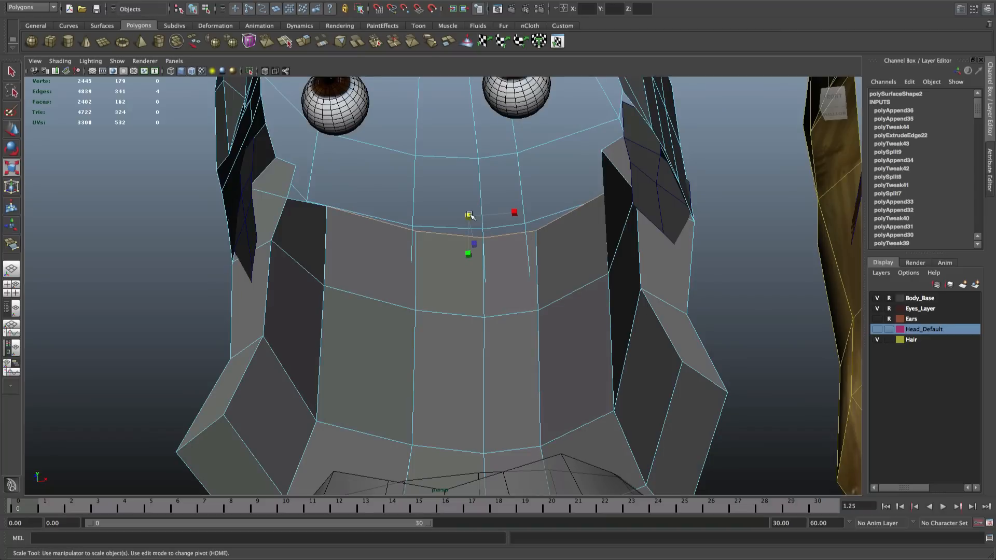
pyautogui.moveTo(468, 214); pyautogui.dragTo(440, 216)
pyautogui.moveTo(445, 220)
pyautogui.keyDown('alt'); pyautogui.mouseDown()
pyautogui.moveTo(456, 211)
pyautogui.moveTo(465, 246)
pyautogui.moveTo(455, 220)
pyautogui.mouseUp(); pyautogui.keyUp('alt')
pyautogui.press('w')
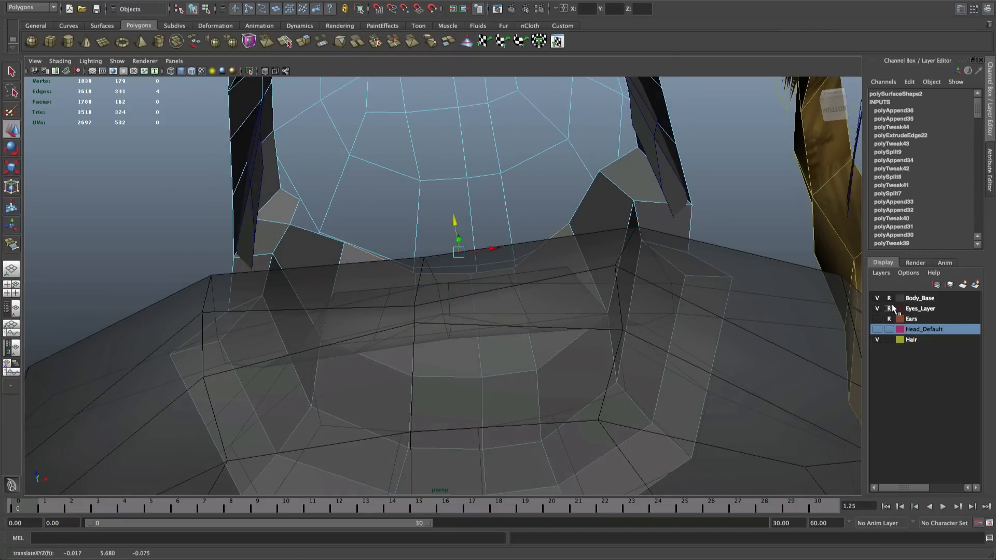
# Show the Head_Default layer and examine the whole hair model around the head and body
pyautogui.click(876, 329)
pyautogui.keyDown('alt'); pyautogui.moveTo(577, 271); pyautogui.dragTo(599, 323); pyautogui.keyUp('alt')
pyautogui.scroll(-4, 598, 322)
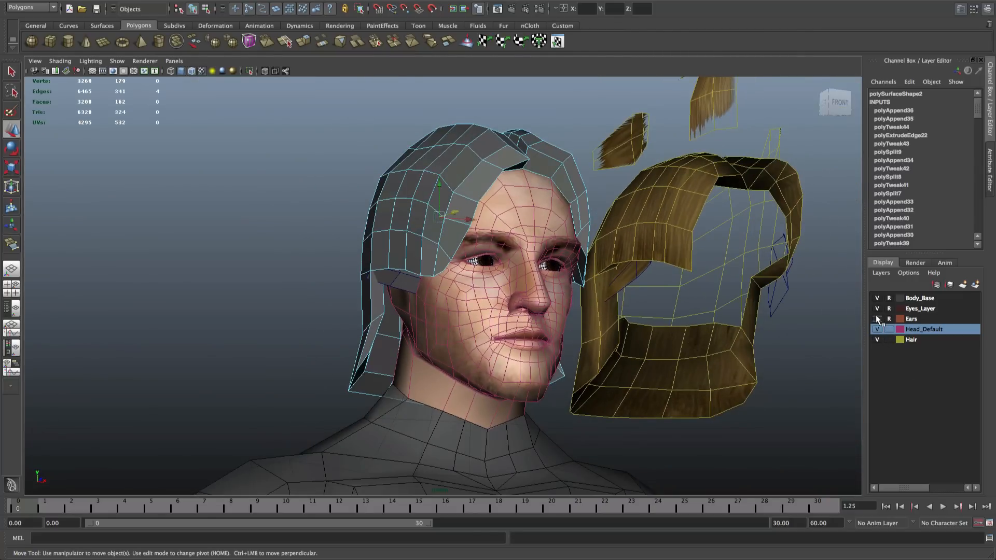
# Select all the textured hair pieces beside the head, including the sideburns, with the Move tool active
pyautogui.press('q')
pyautogui.keyDown('alt'); pyautogui.moveTo(442, 214); pyautogui.dragTo(470, 237); pyautogui.keyUp('alt')
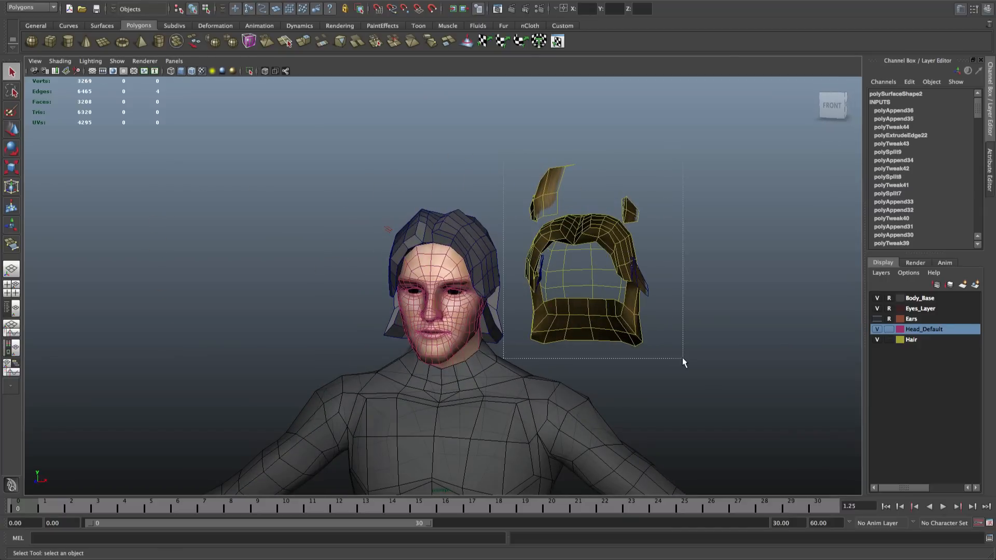
pyautogui.moveTo(683, 362); pyautogui.dragTo(682, 362)
pyautogui.click(649, 290)
pyautogui.press('w')
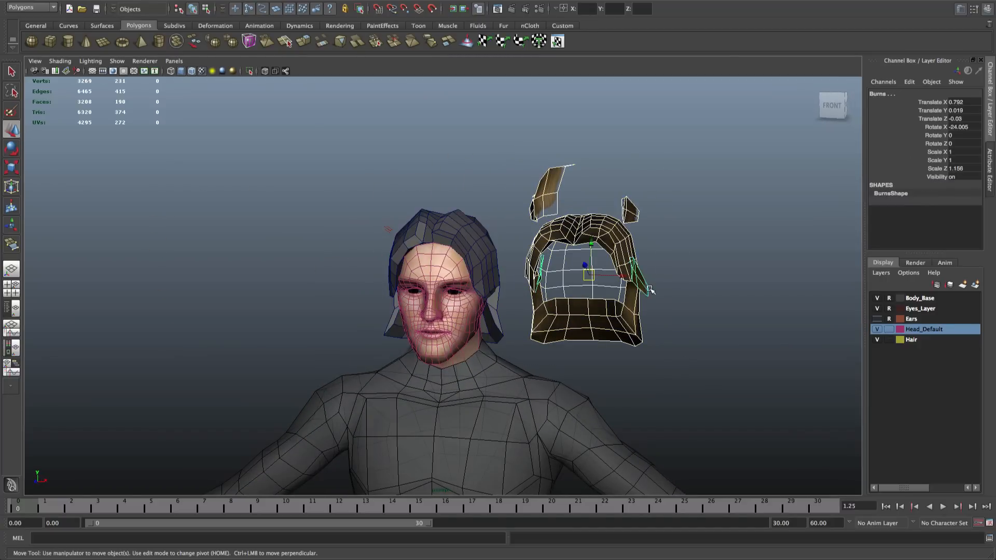